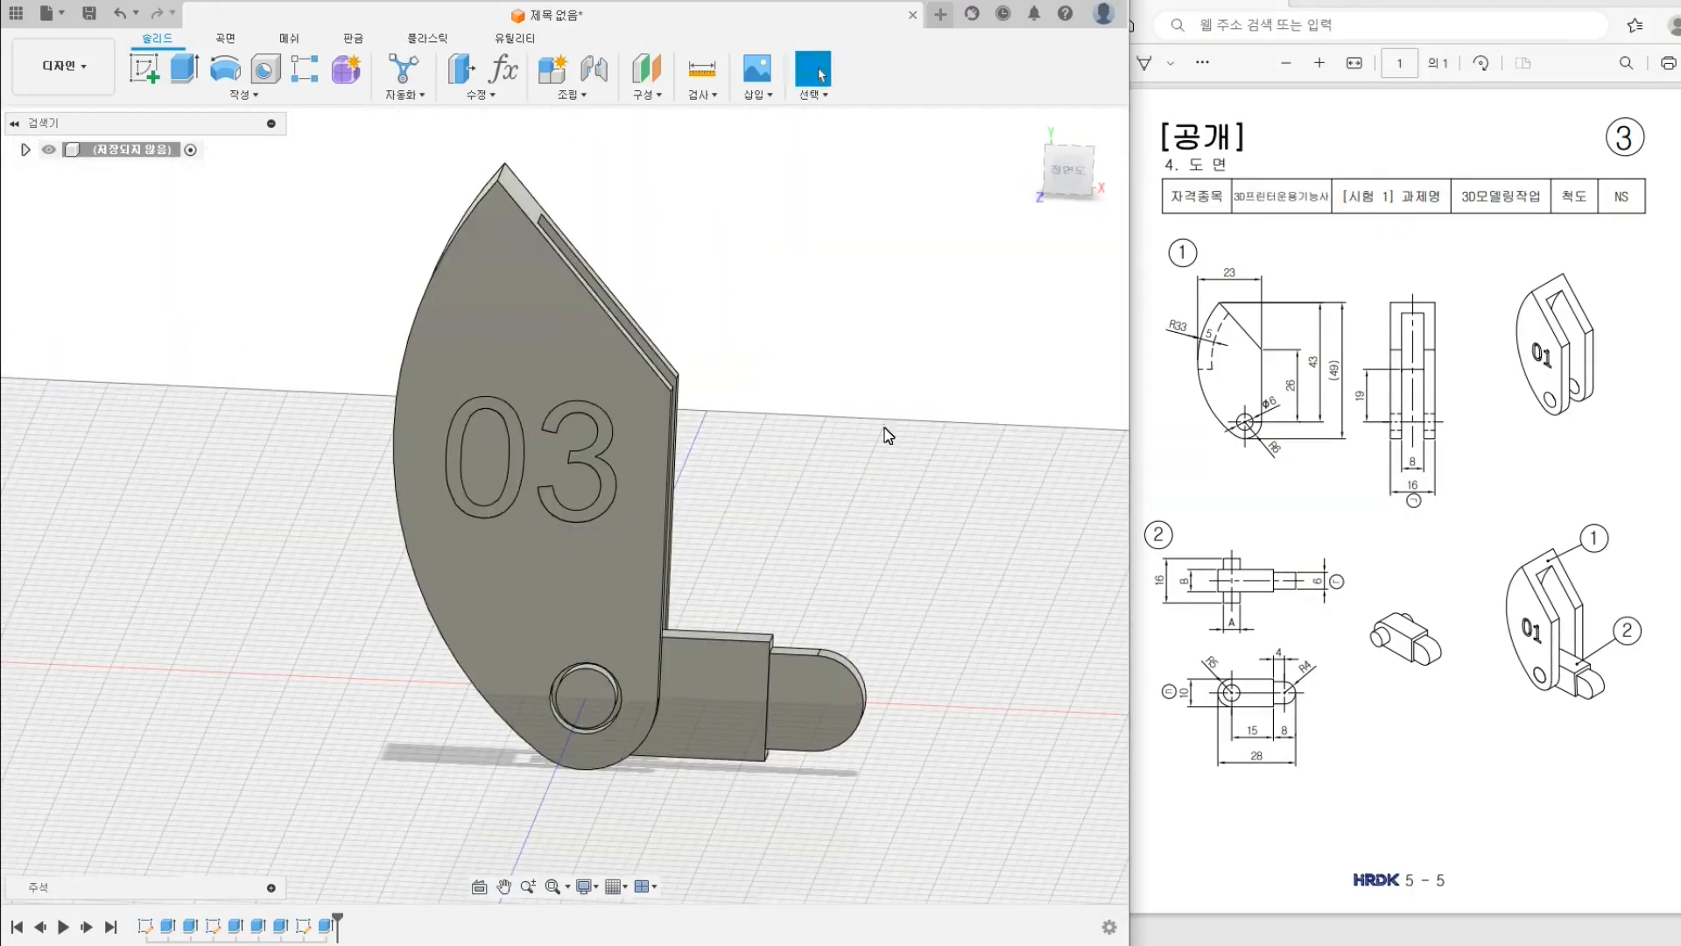
Examine the finished assembly from several sides and the dimensions of part 1 in the reference drawing
shift+middle_drag(875, 484, 402, 675)
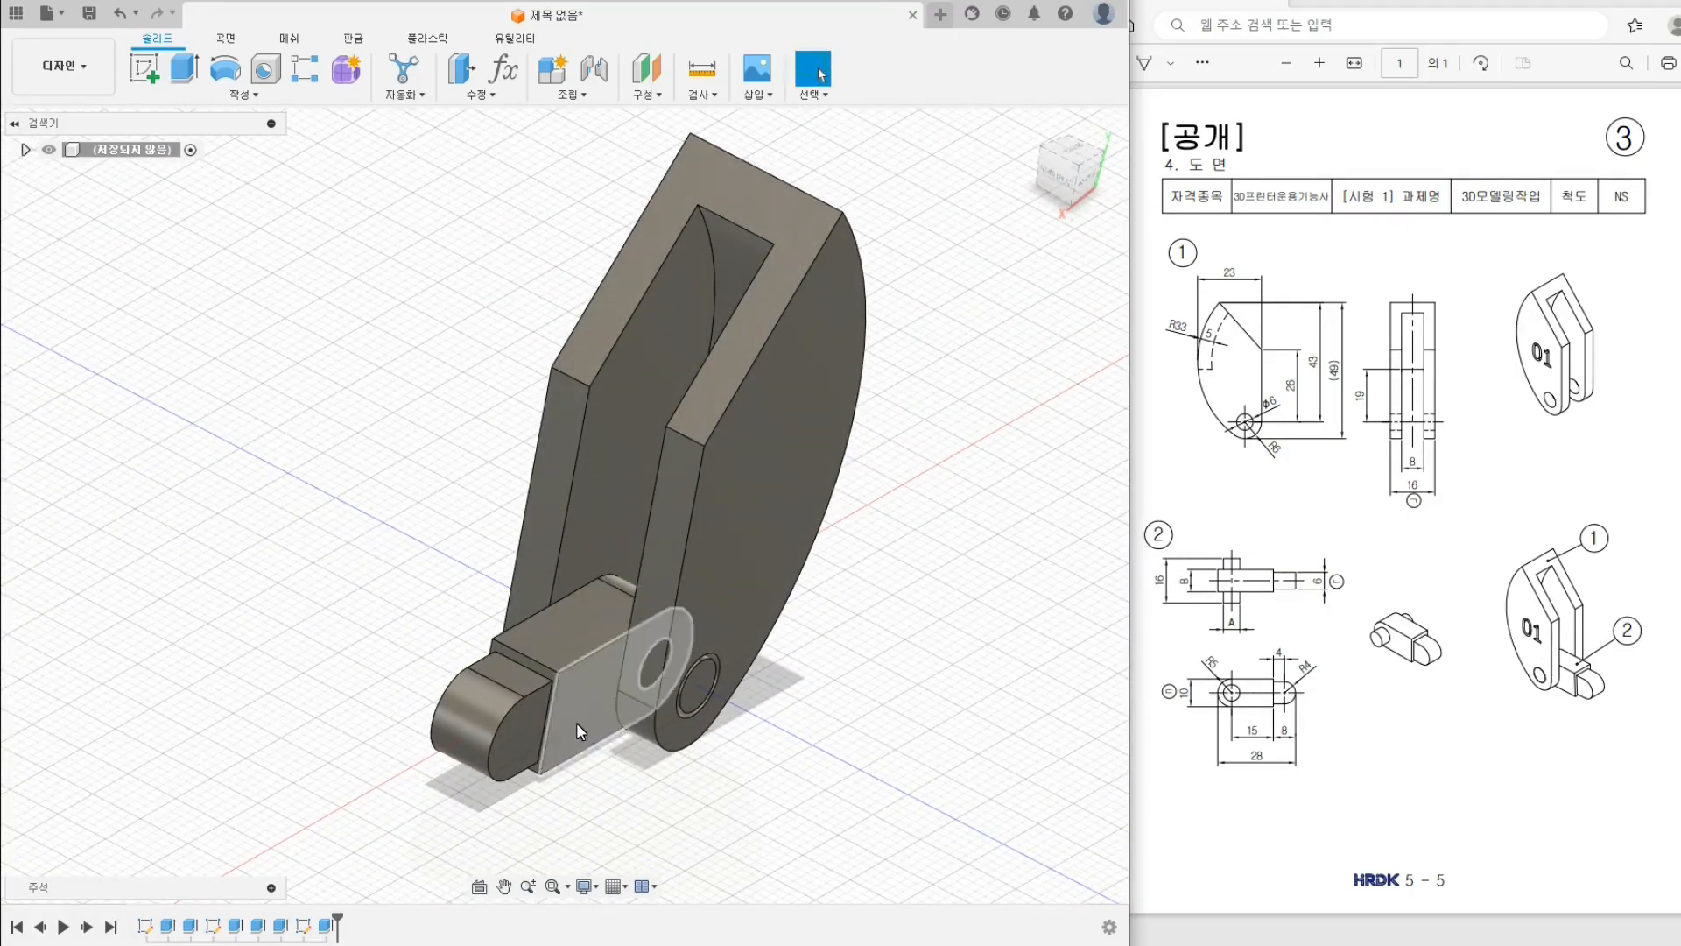
shift+middle_drag(733, 826, 876, 560)
click(1291, 375)
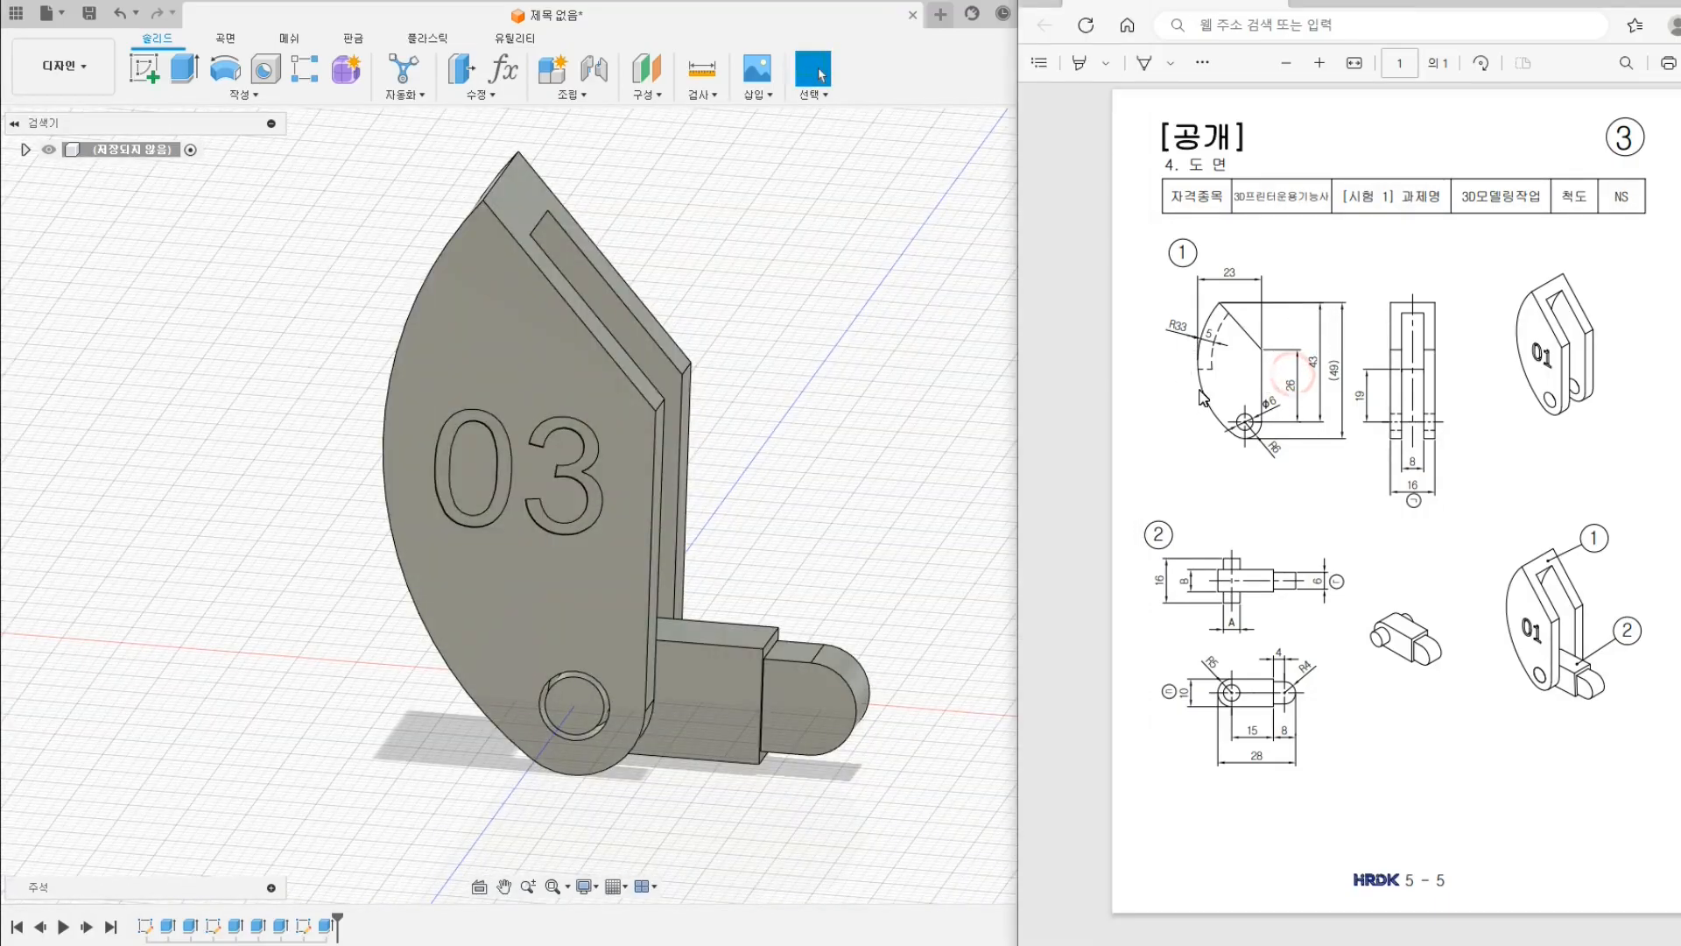
ctrl+scroll(1291, 307, up, 2)
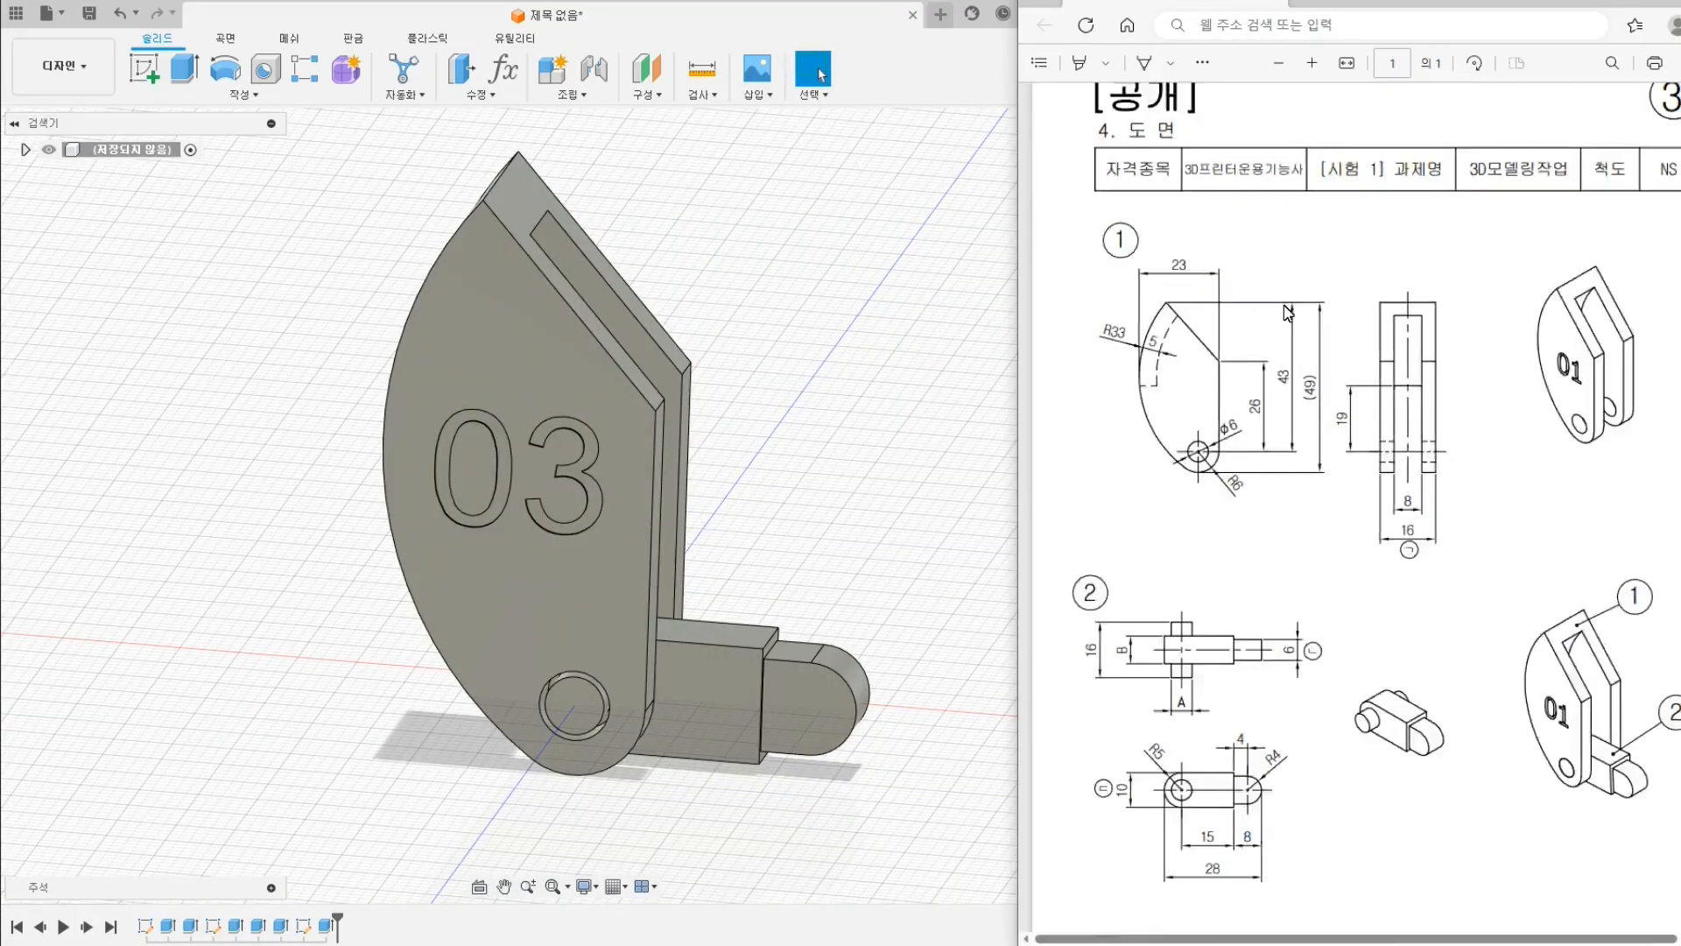
scroll(1214, 462, left, 1)
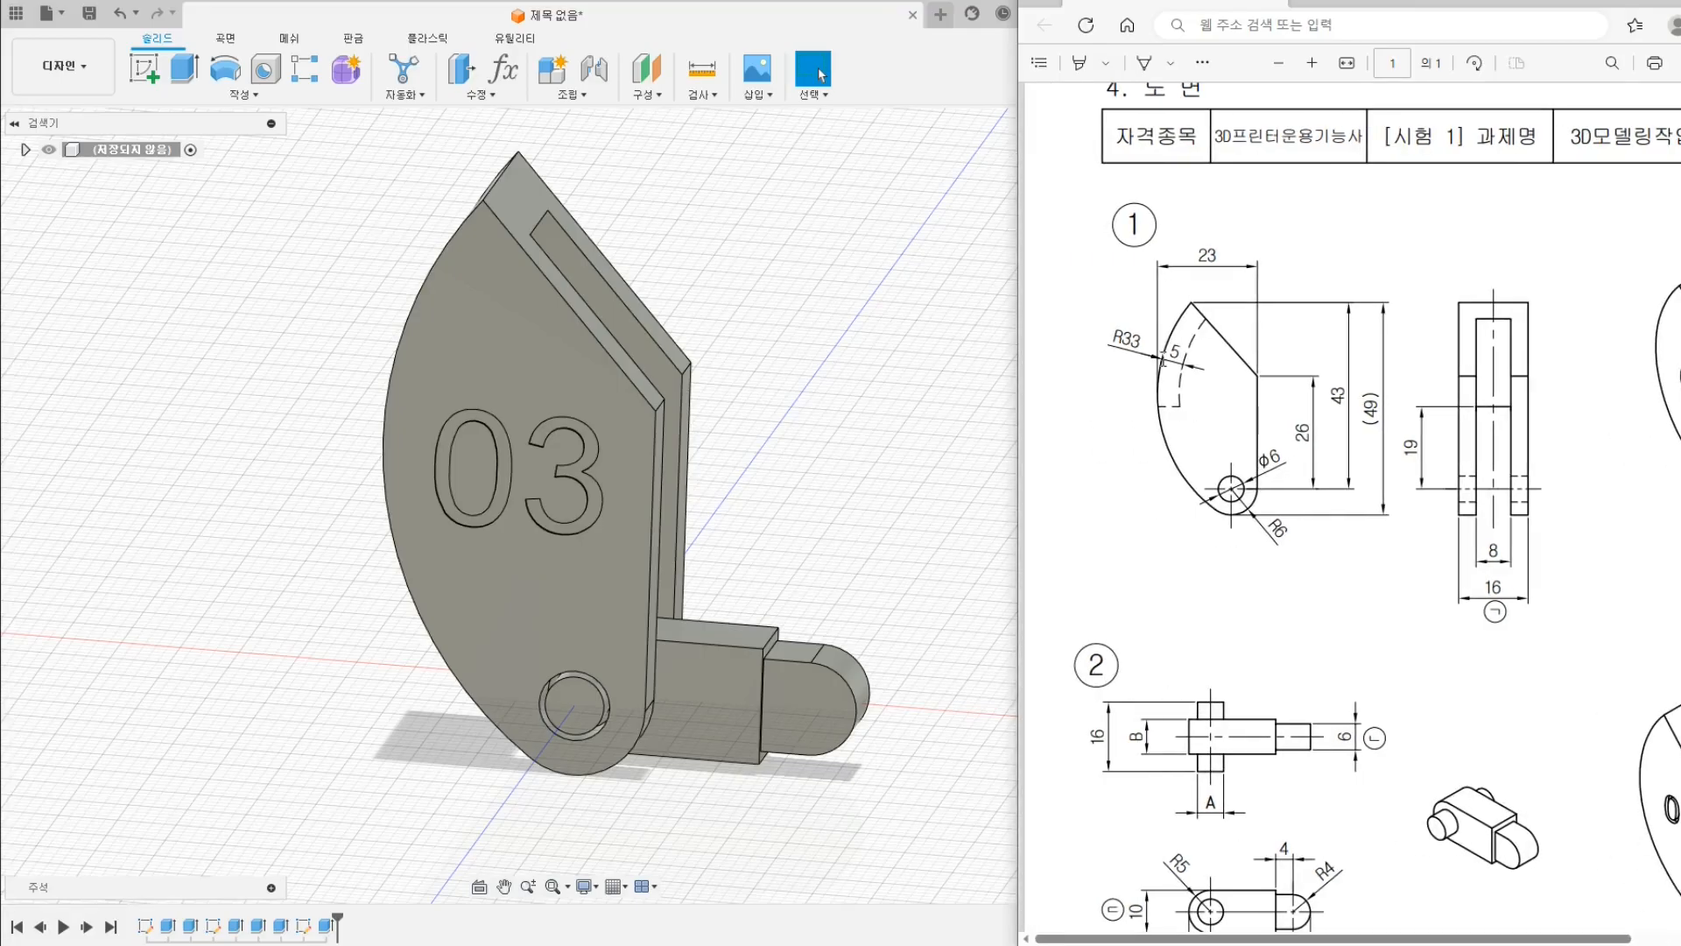
ctrl+scroll(1215, 408, up, 1)
scroll(1269, 438, left, 1)
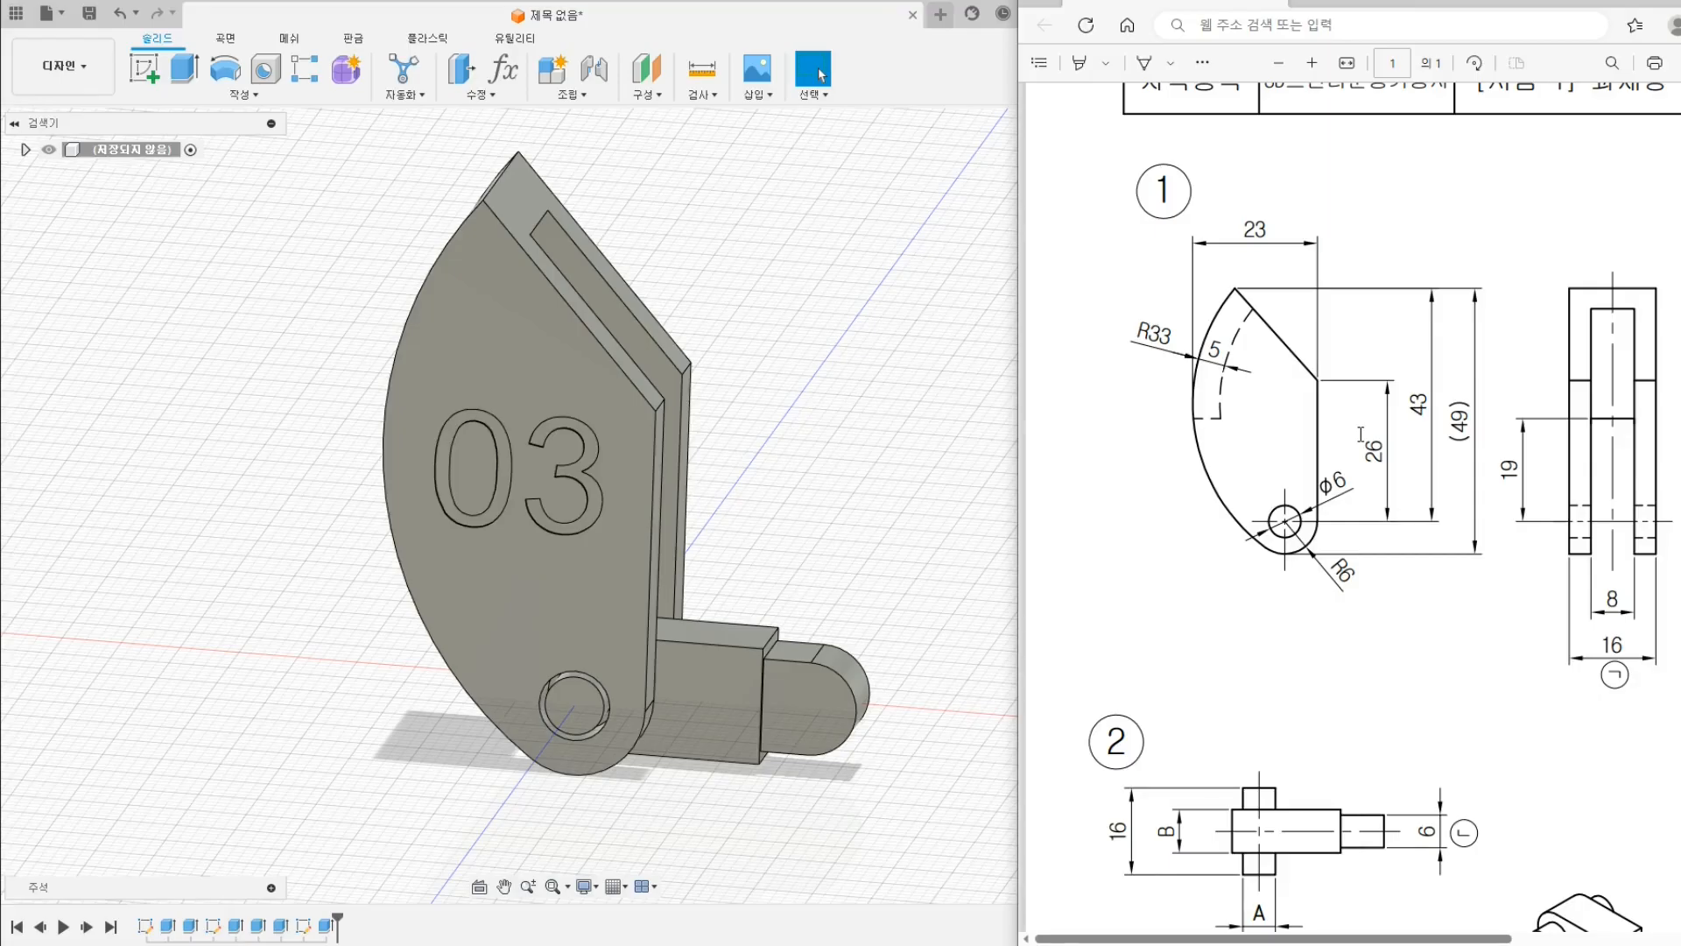
scroll(1399, 423, up, 3)
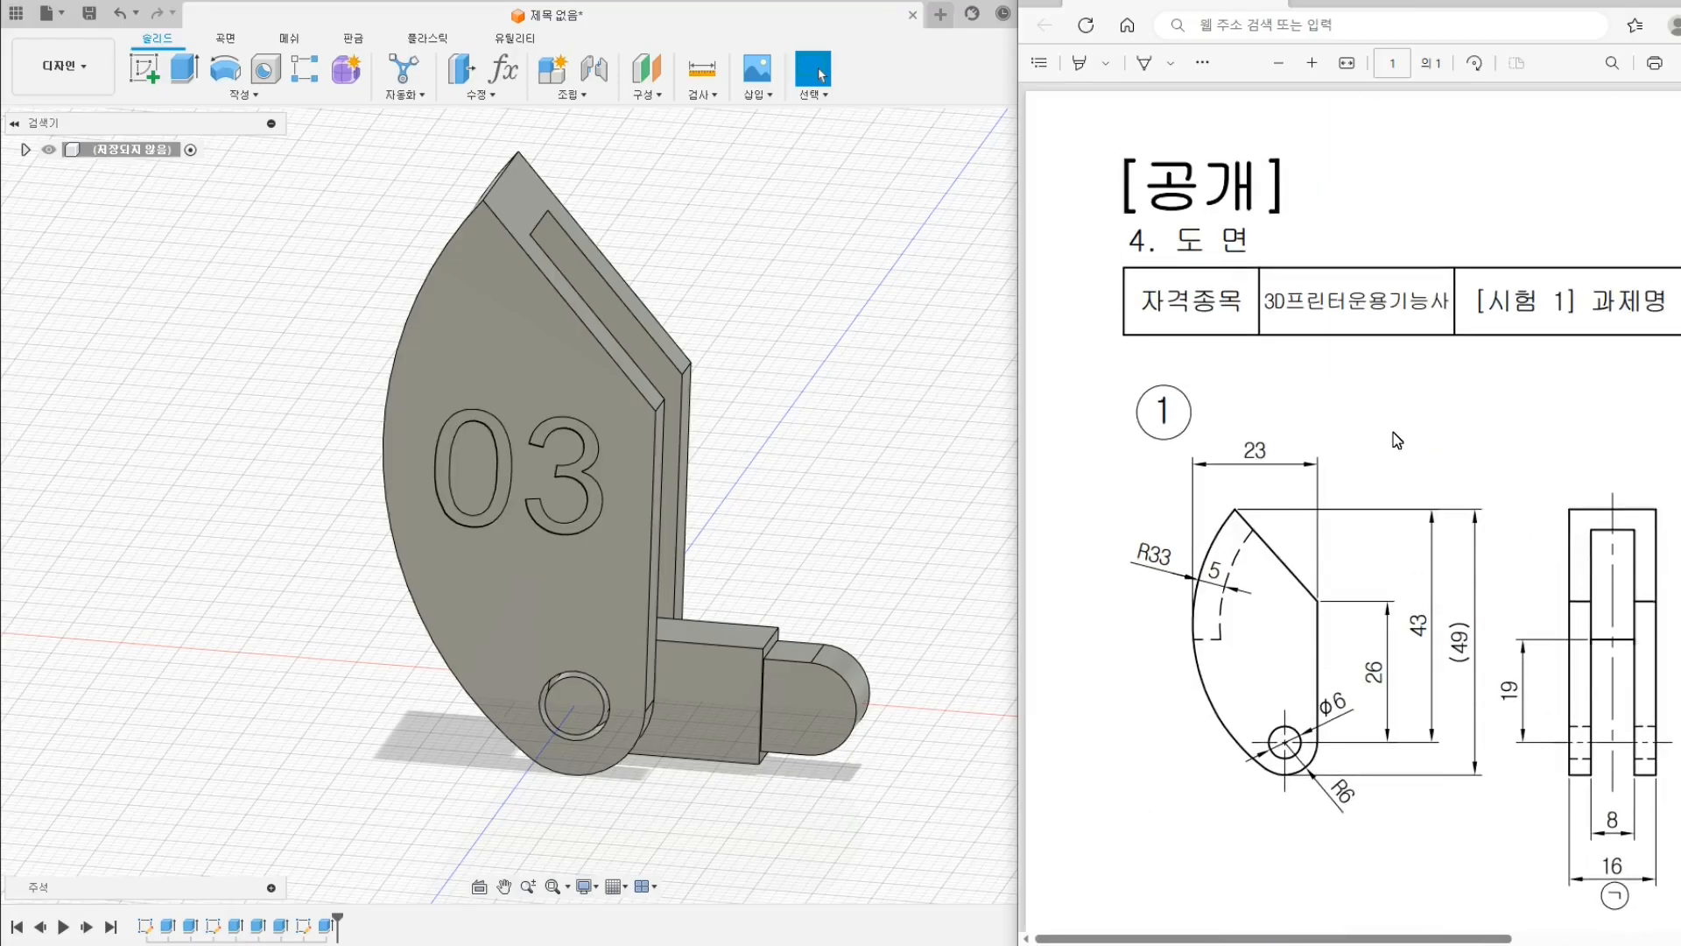
scroll(1383, 448, right, 4)
scroll(1313, 578, left, 3)
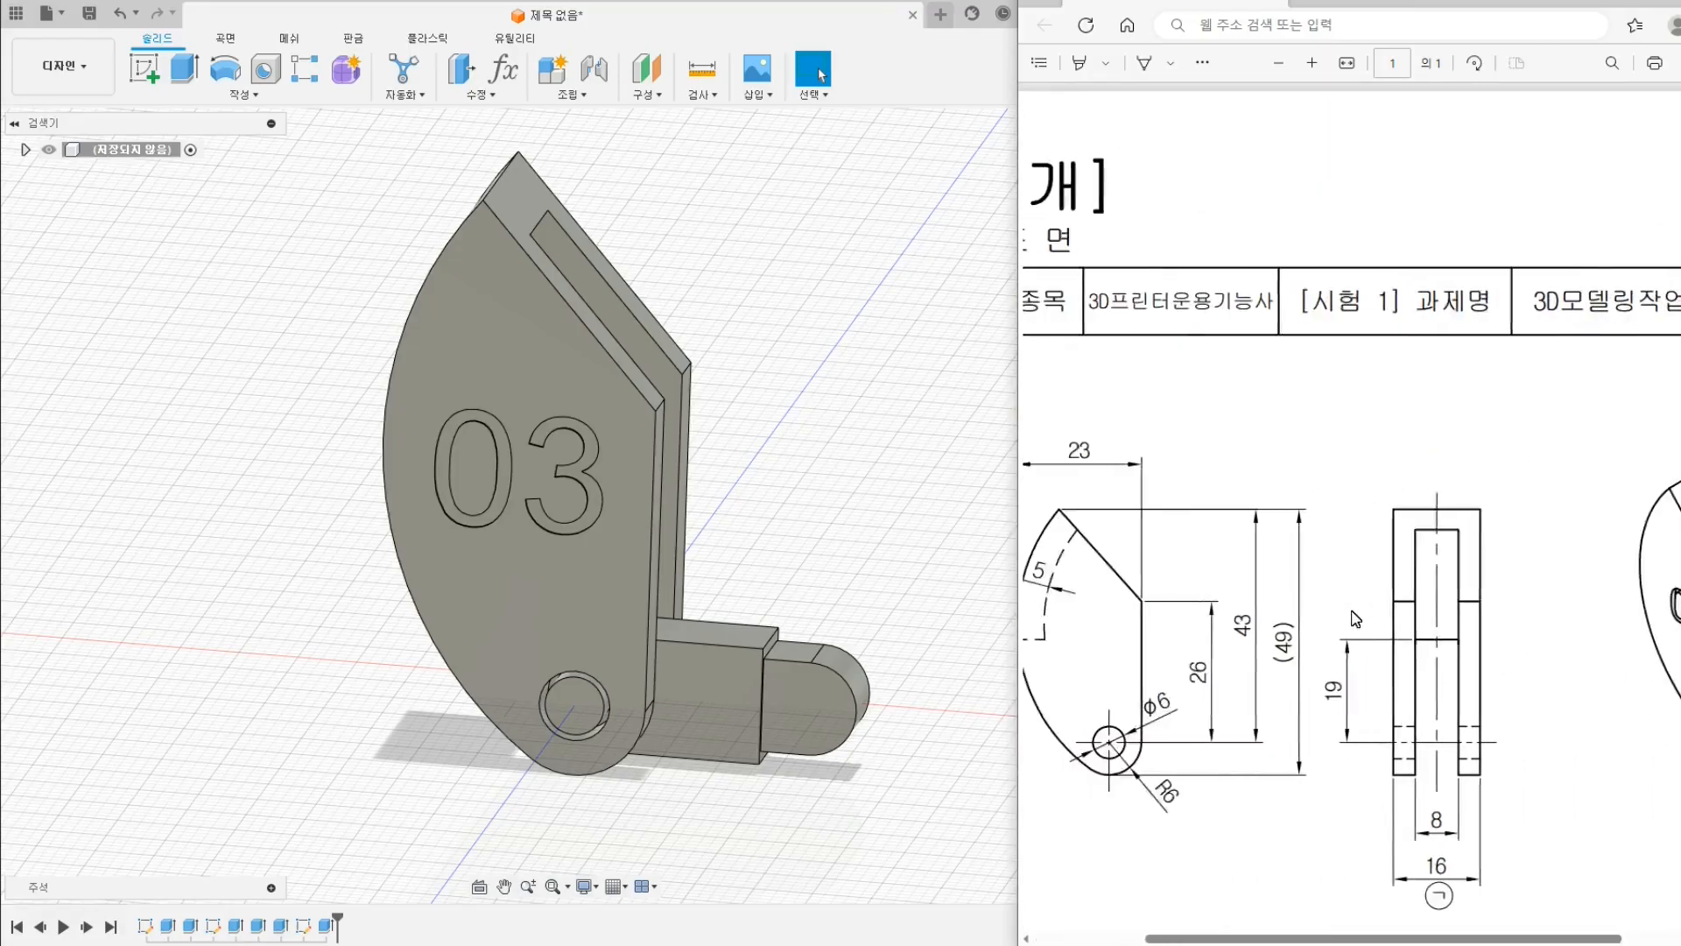
scroll(1270, 560, up, 1)
scroll(1261, 552, down, 3)
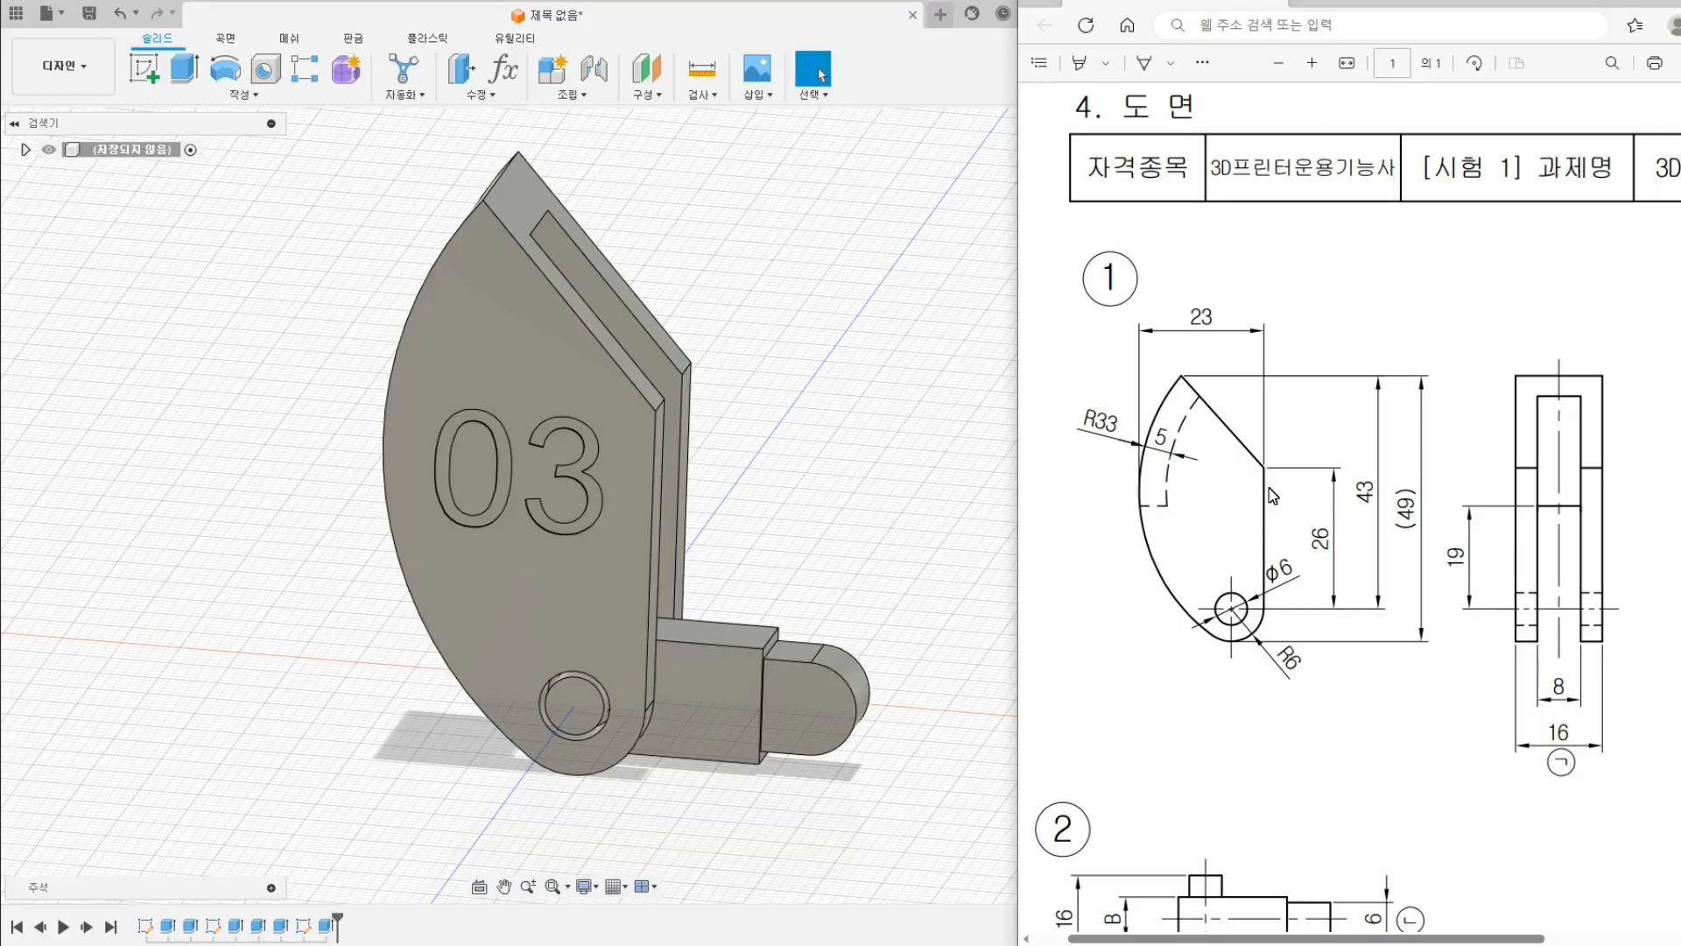
Create a new empty design and face it from the front, with the part 1 views of the drawing in sight
click(877, 322)
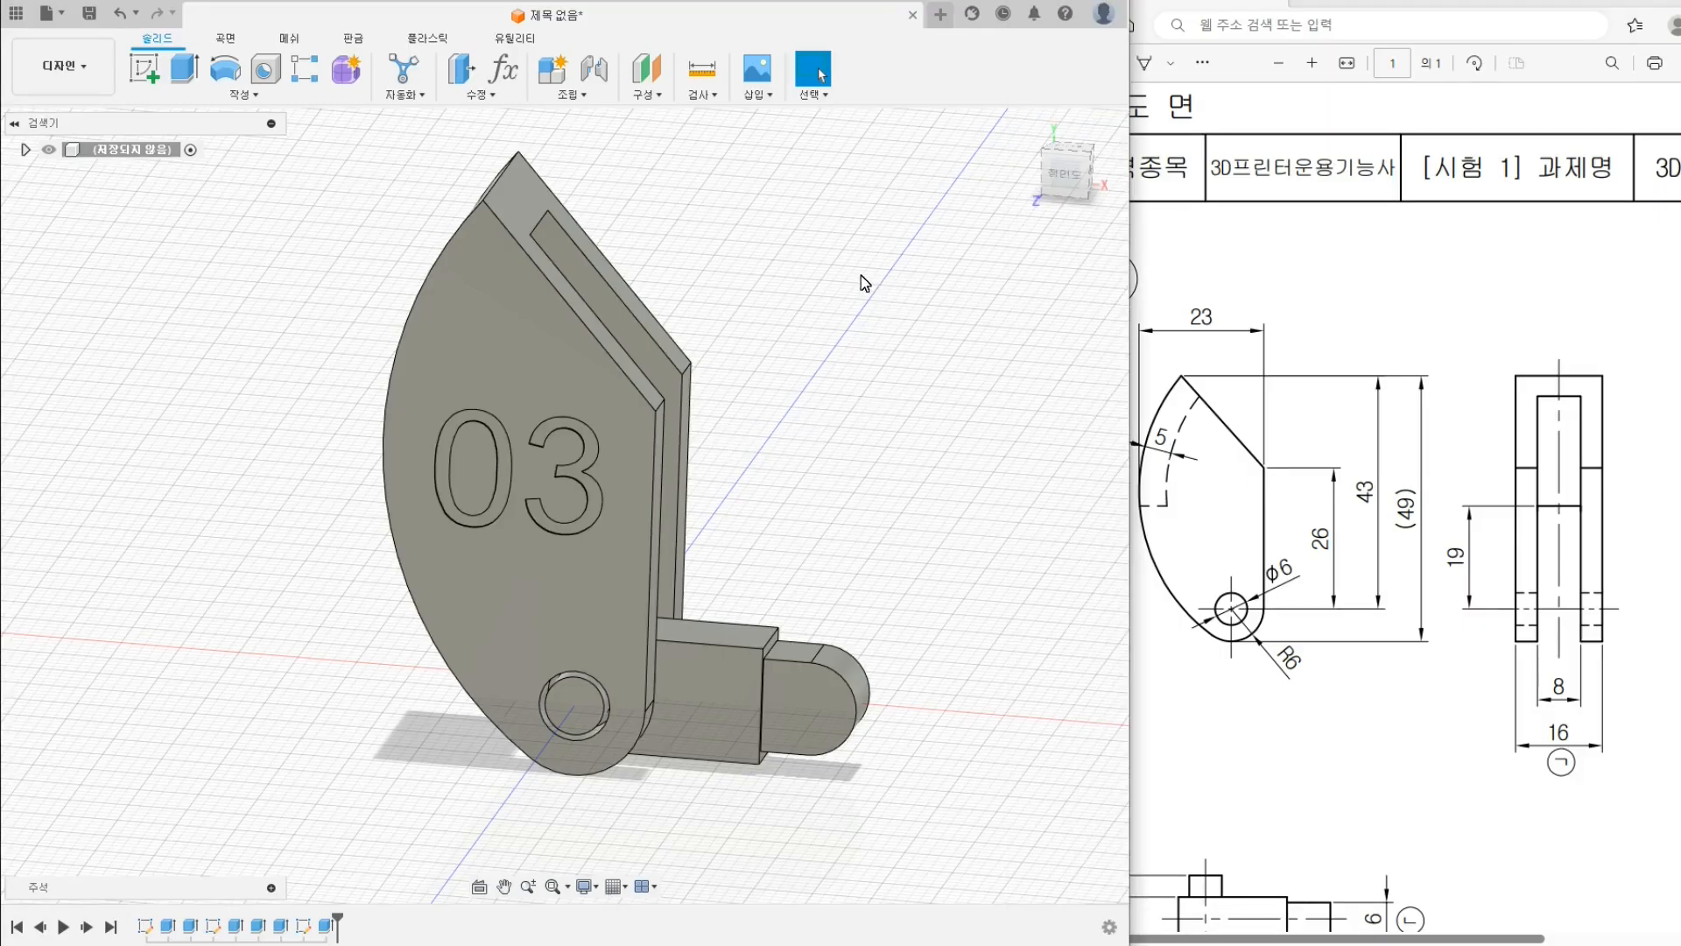
click(940, 14)
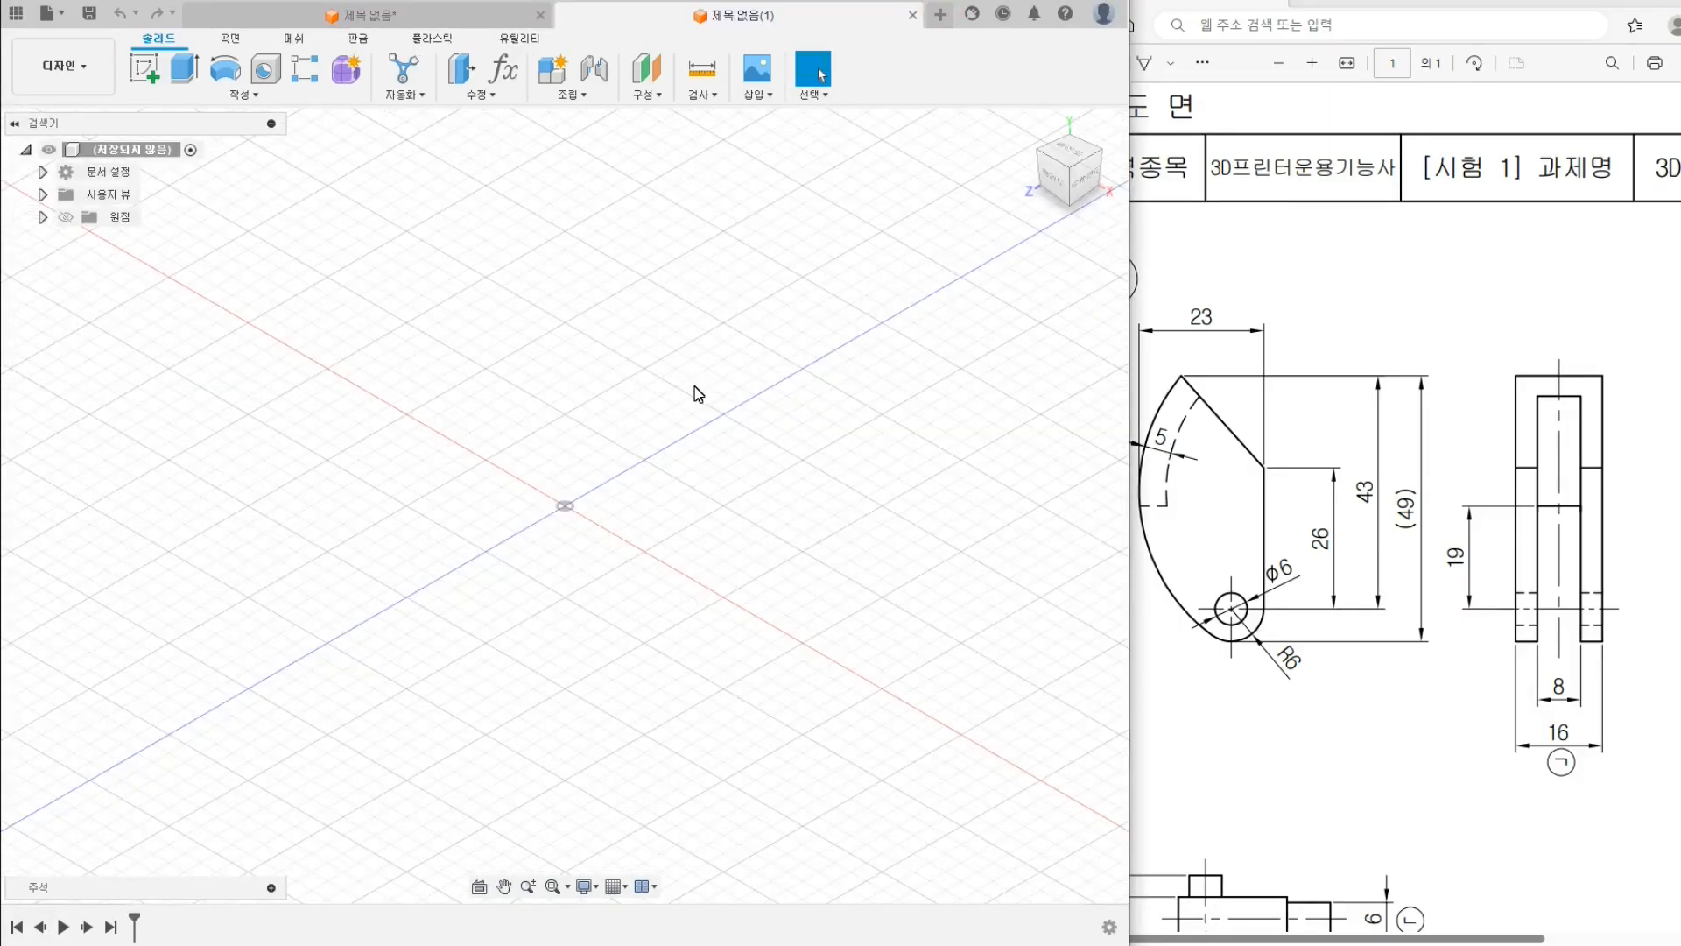
click(1240, 548)
scroll(1240, 548, down, 5)
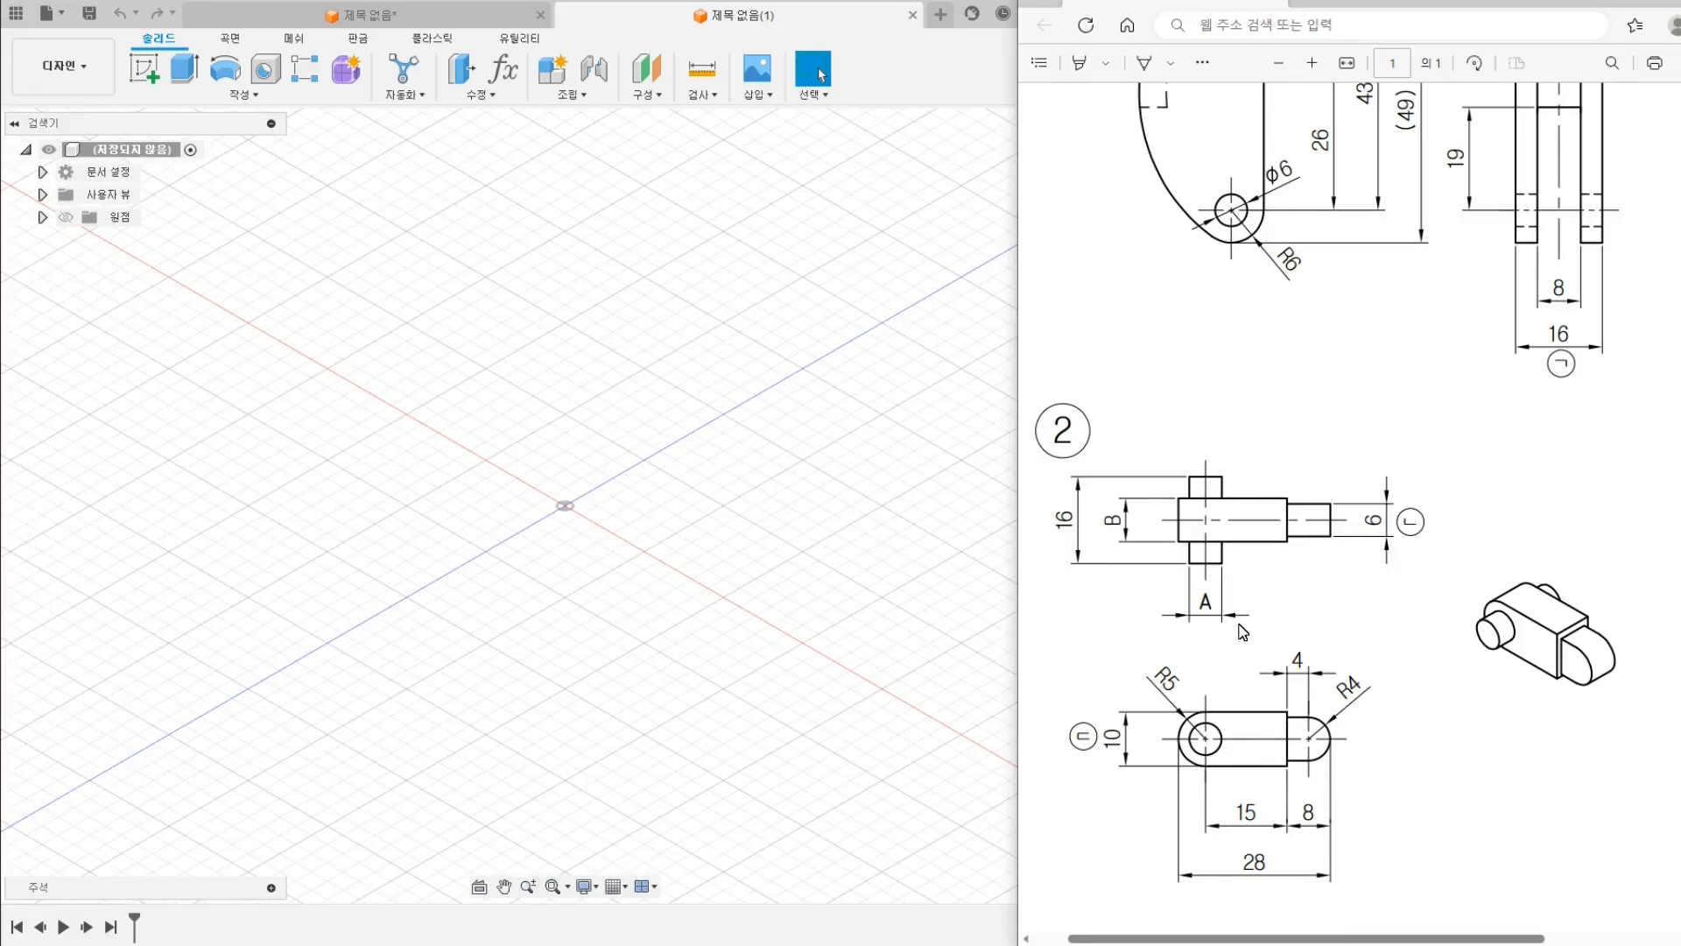
scroll(1241, 630, up, 5)
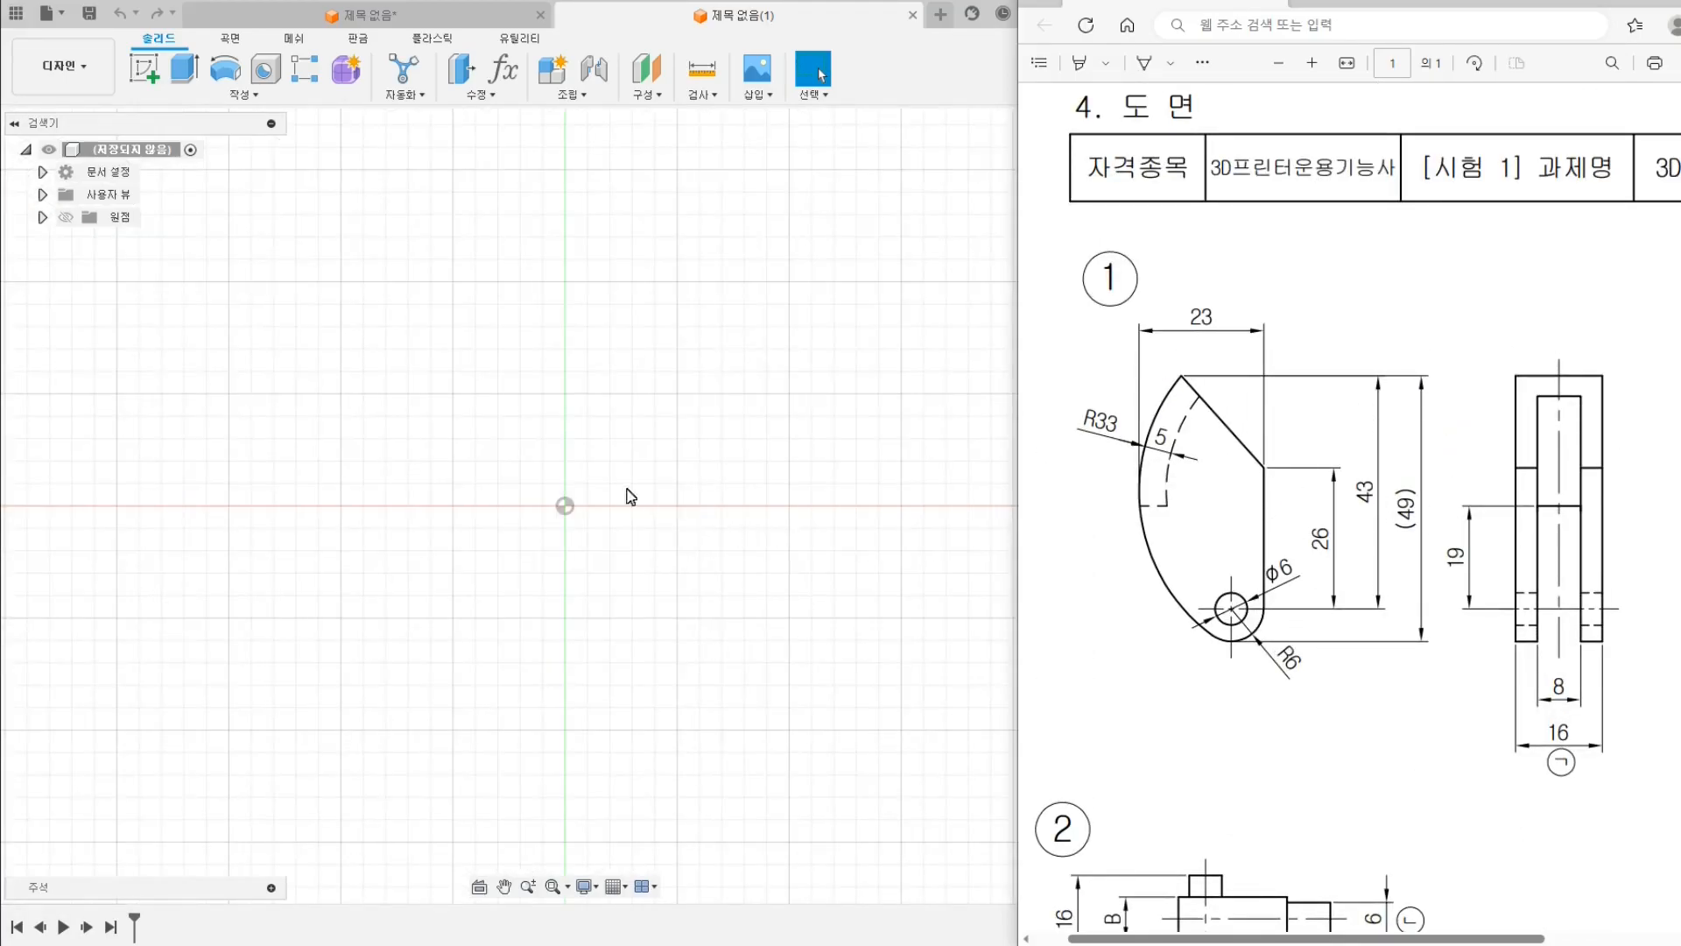
click(655, 352)
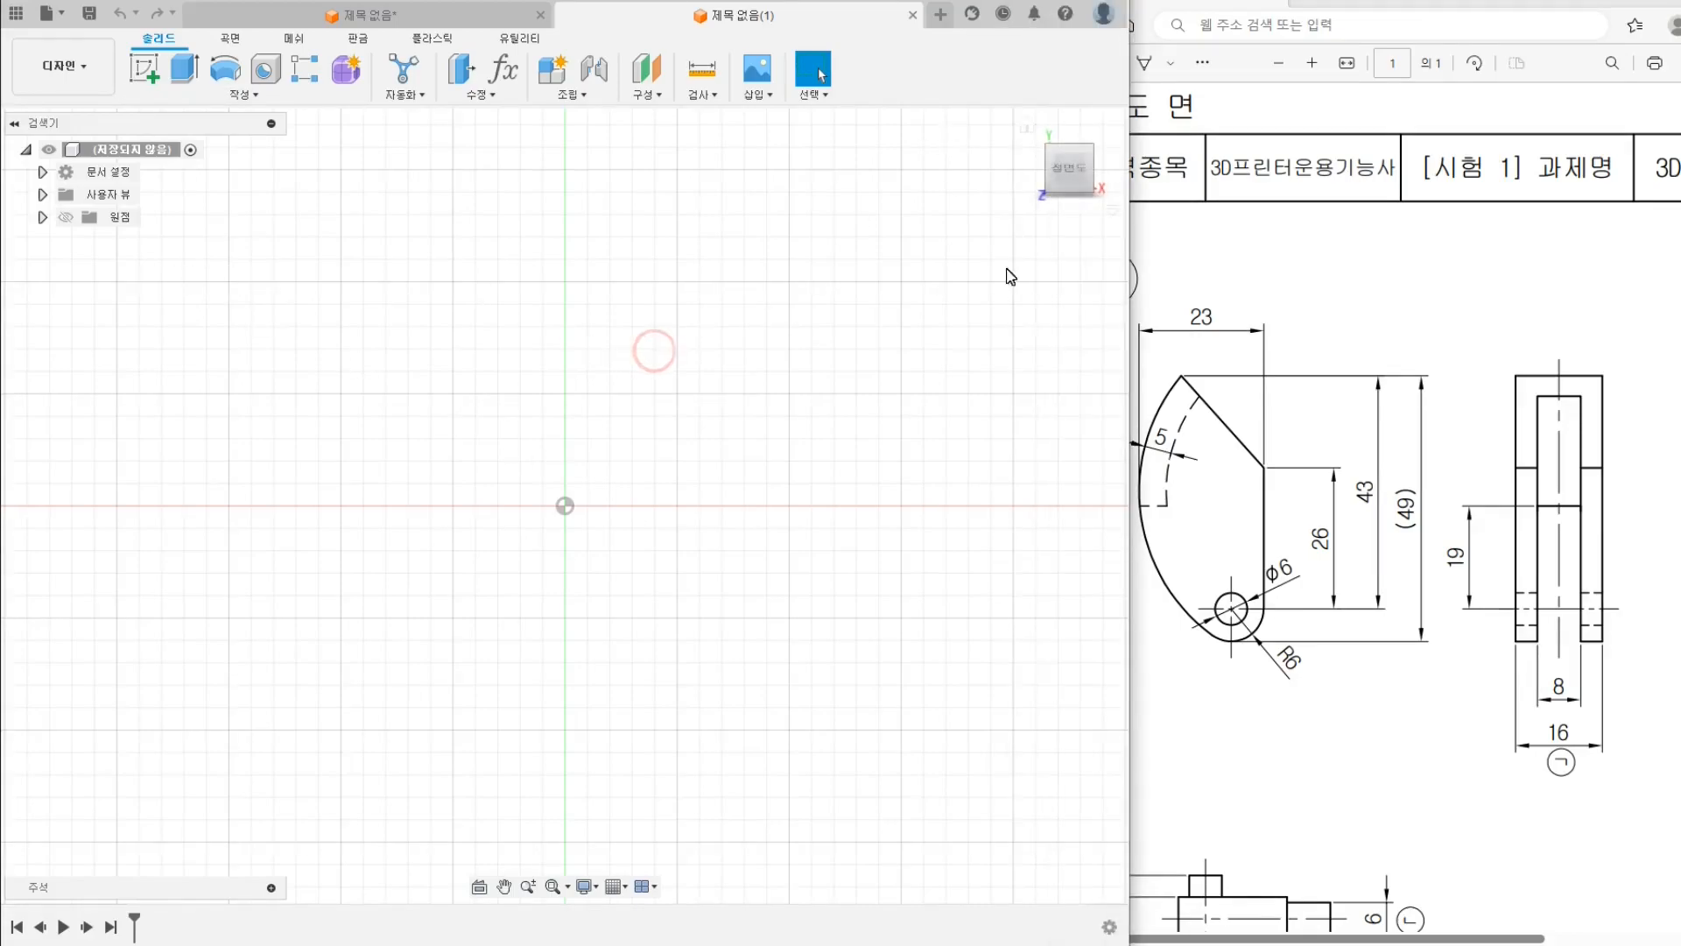
scroll(1242, 499, left, 1)
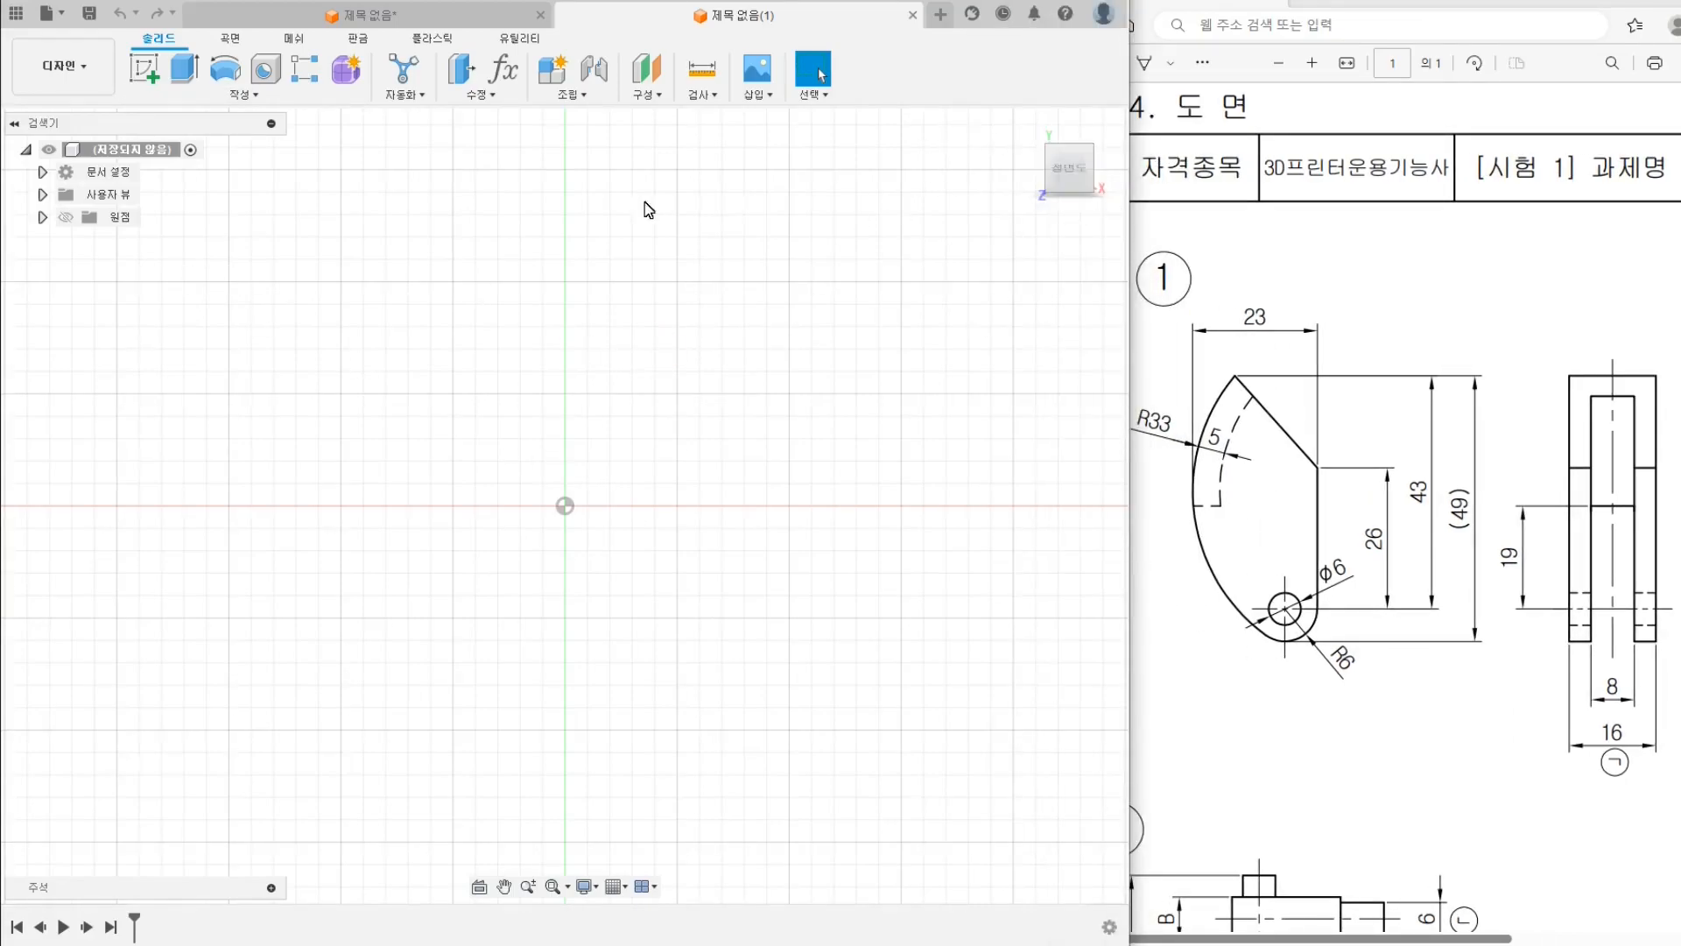
Start a new sketch on the front XY origin plane
click(147, 72)
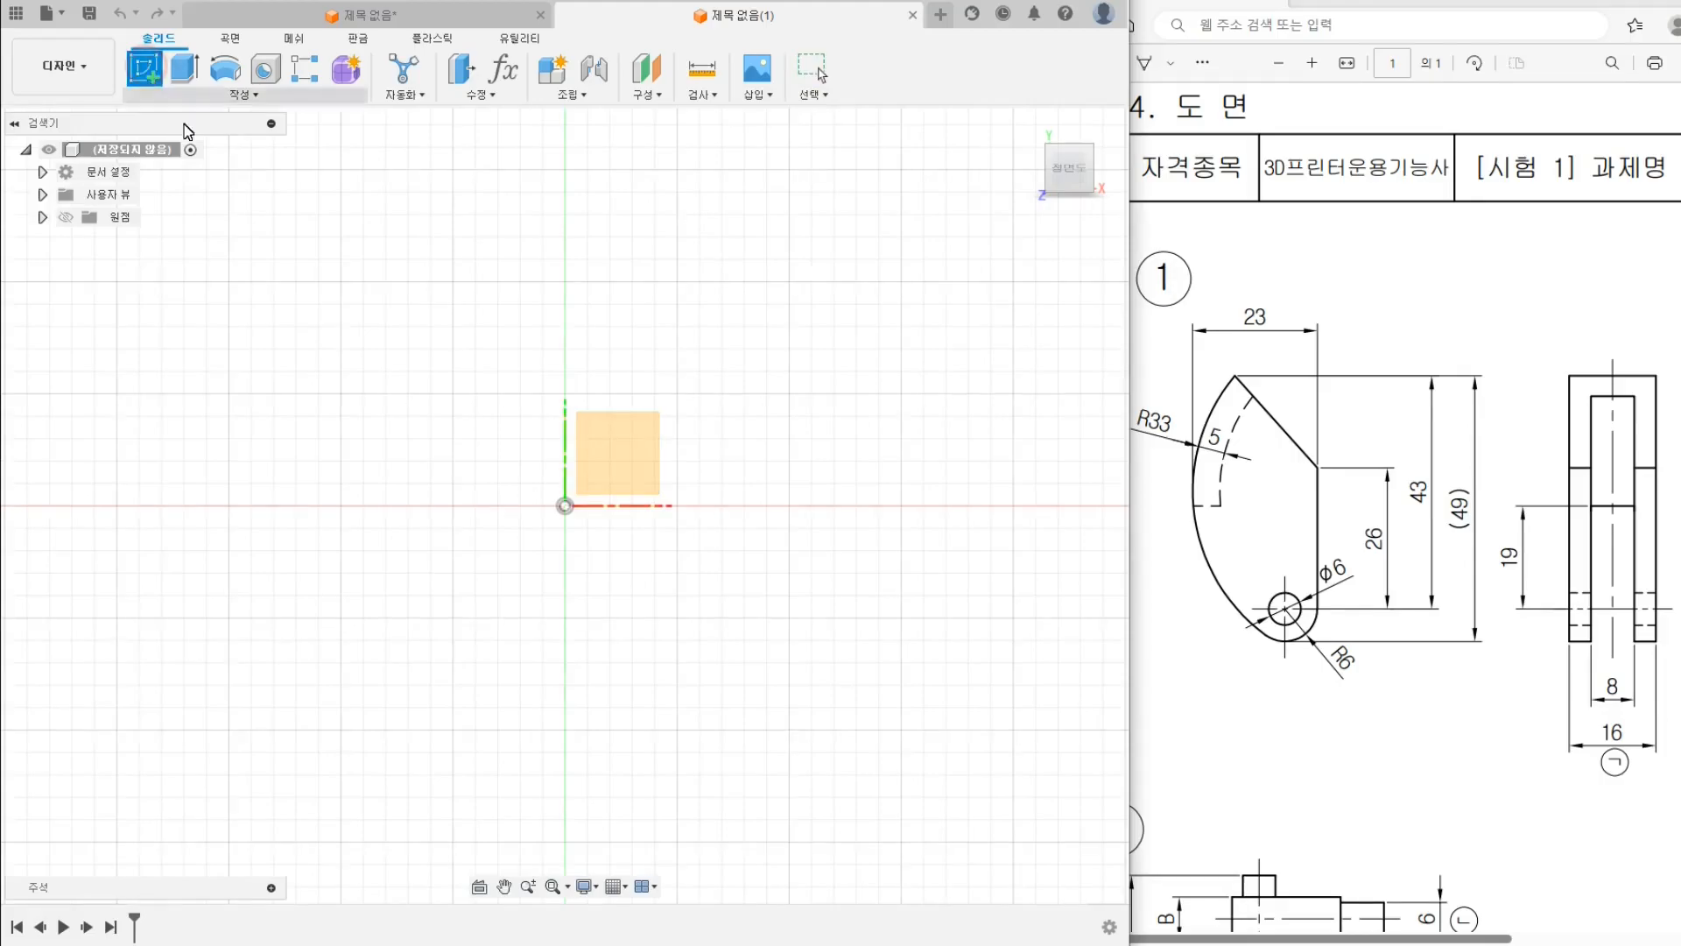
click(620, 451)
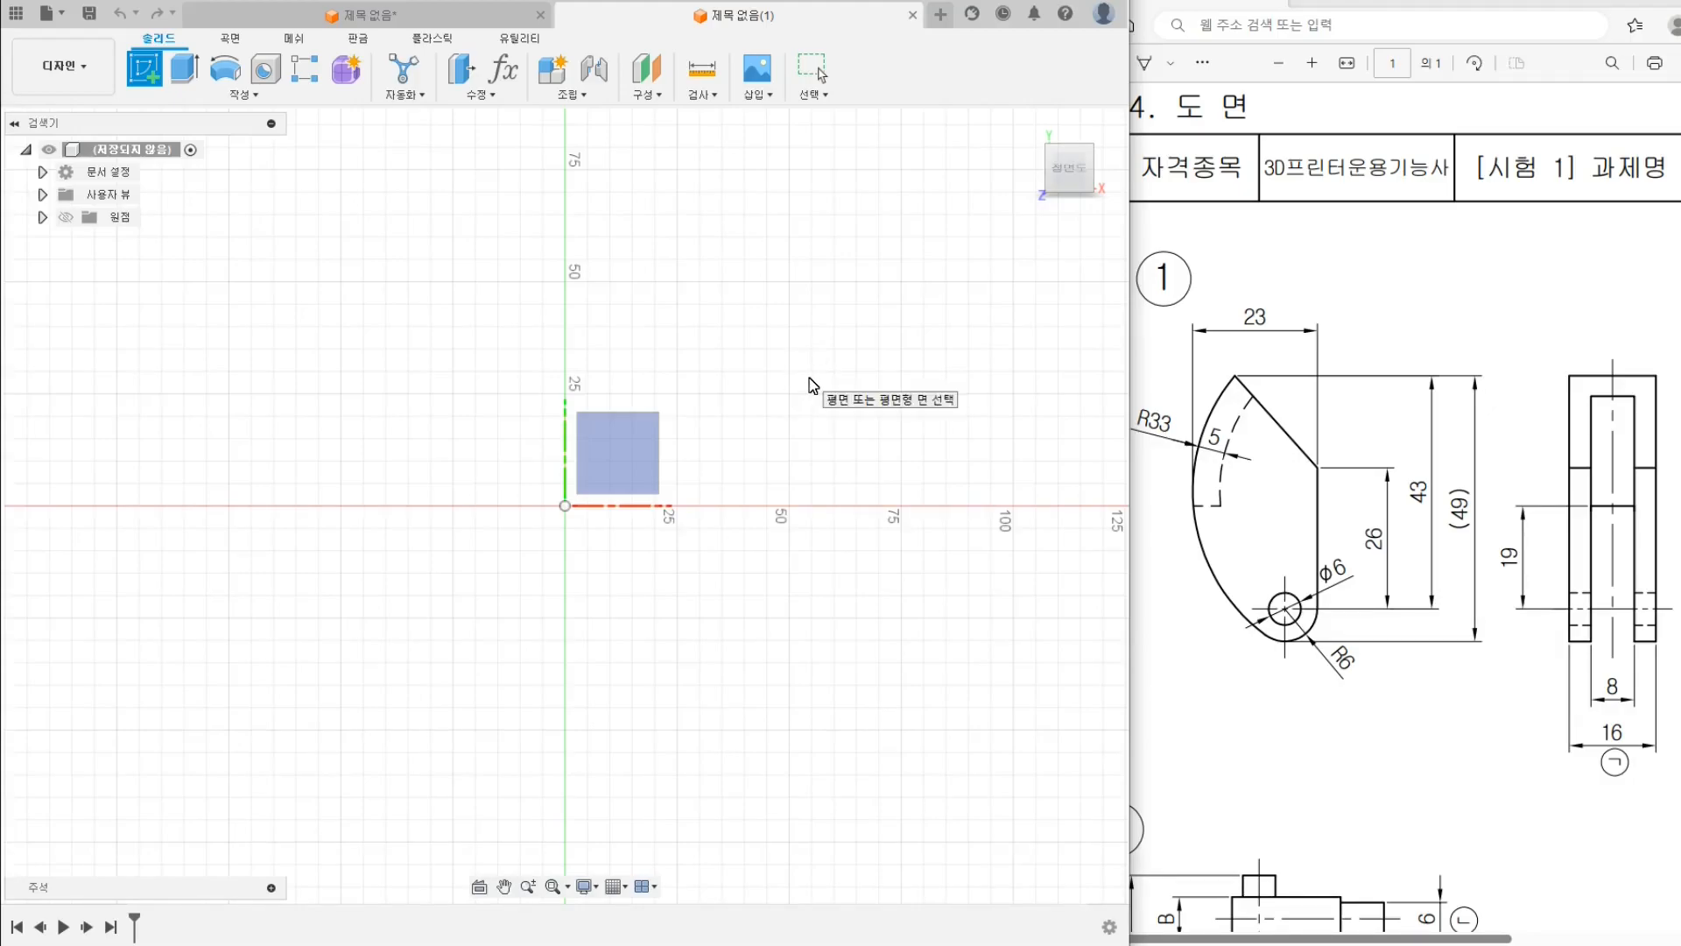
shift+middle_drag(712, 458, 946, 270)
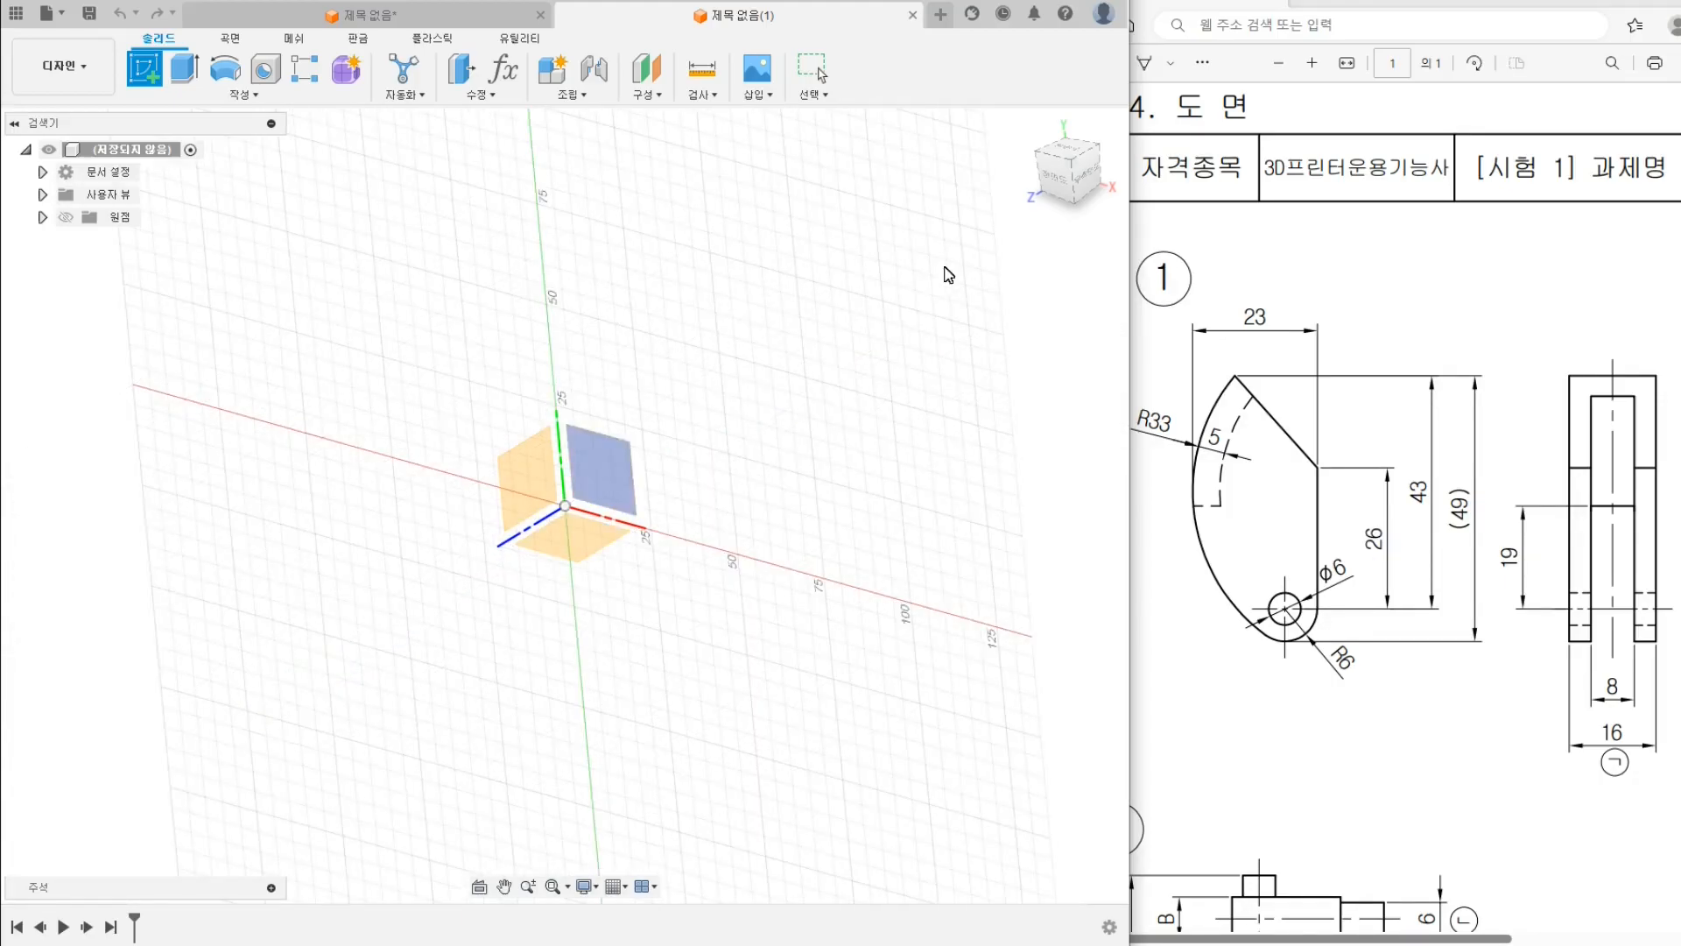
click(1056, 177)
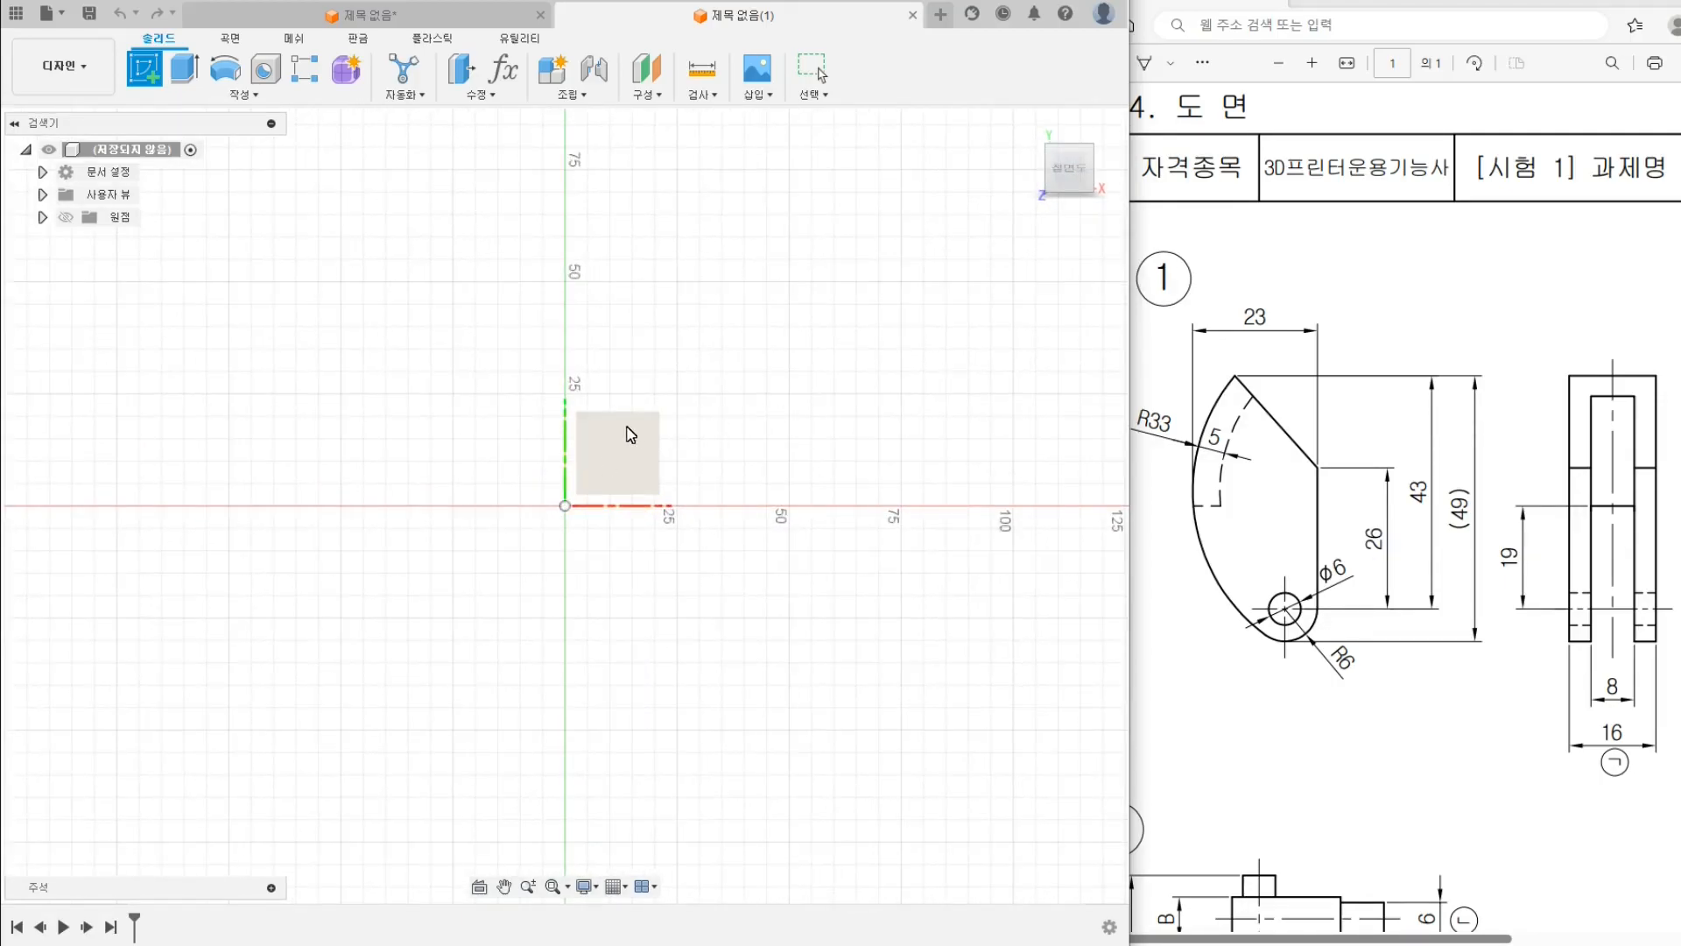
click(566, 465)
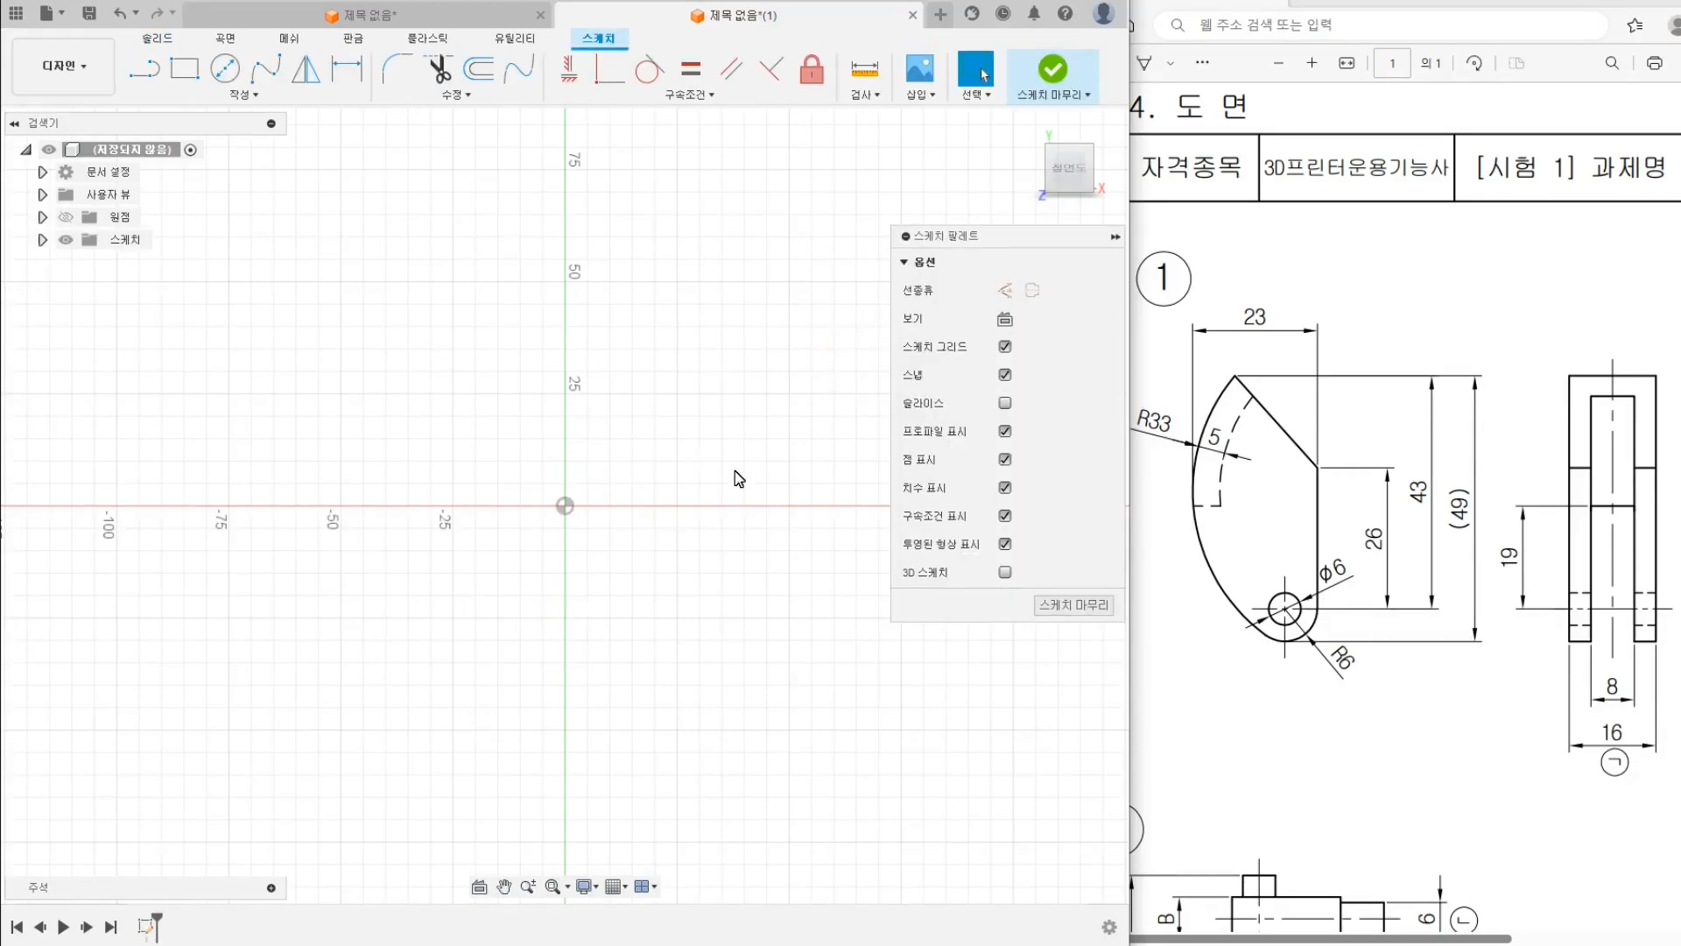
Sketch a 6 mm diameter circle centred on the origin for part 1's pin hole, following the drawing
scroll(1254, 604, up, 2)
scroll(1253, 605, down, 4)
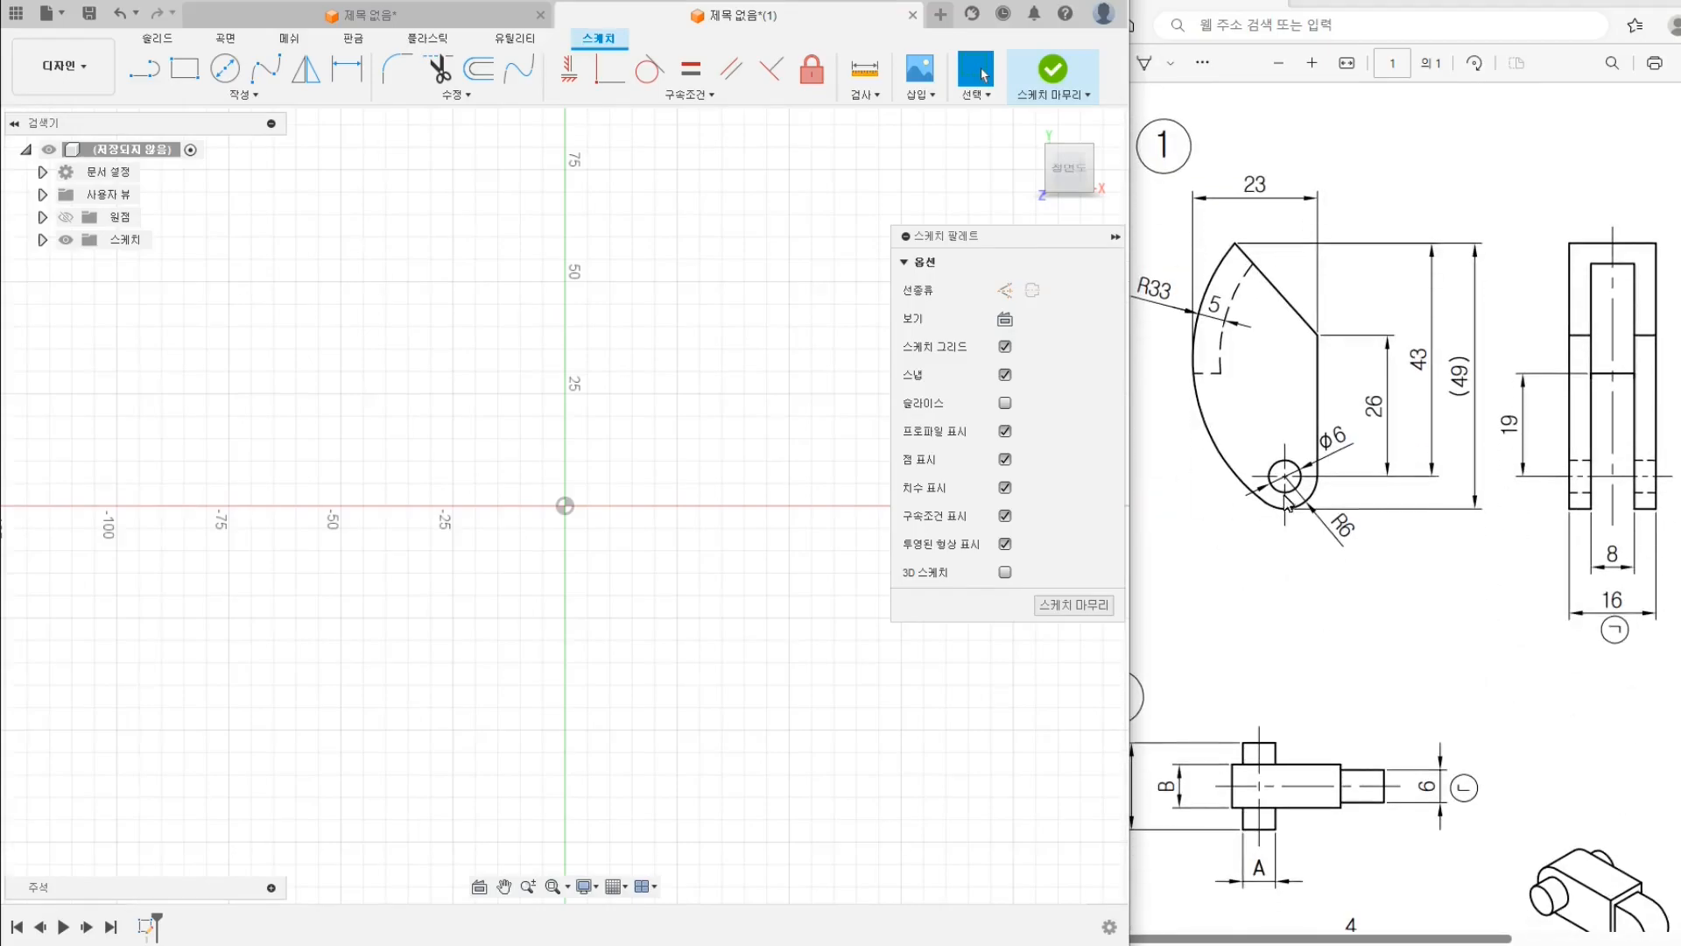
scroll(1239, 524, up, 2)
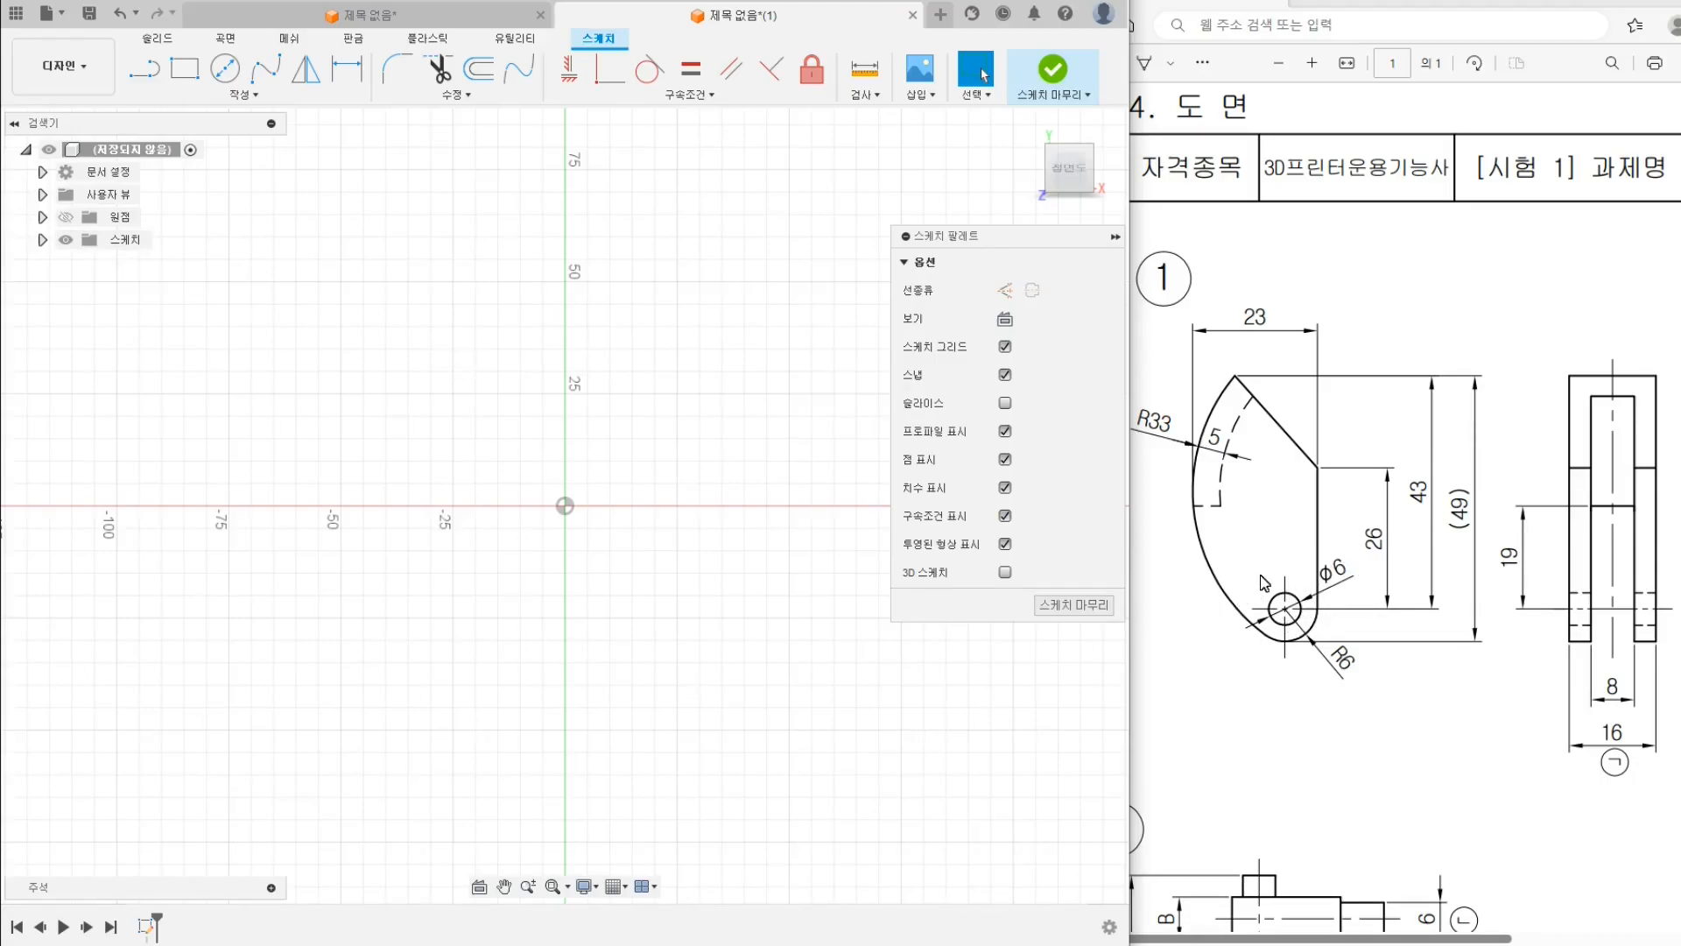
scroll(1355, 622, down, 10)
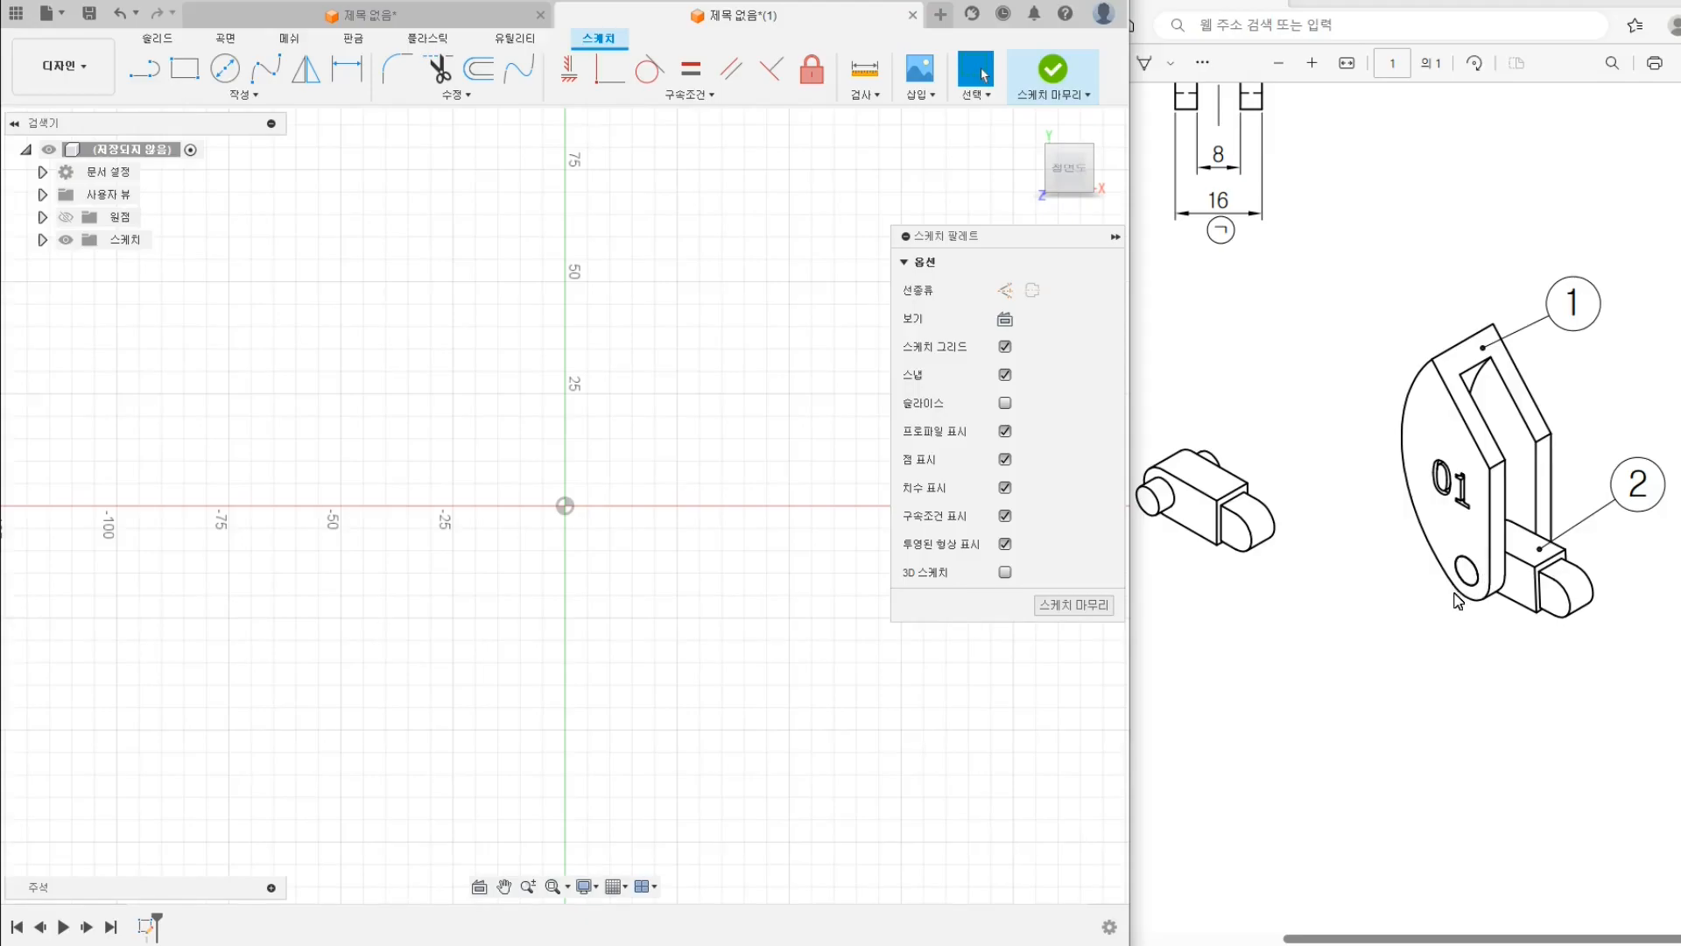
scroll(1461, 595, up, 10)
scroll(1462, 597, down, 3)
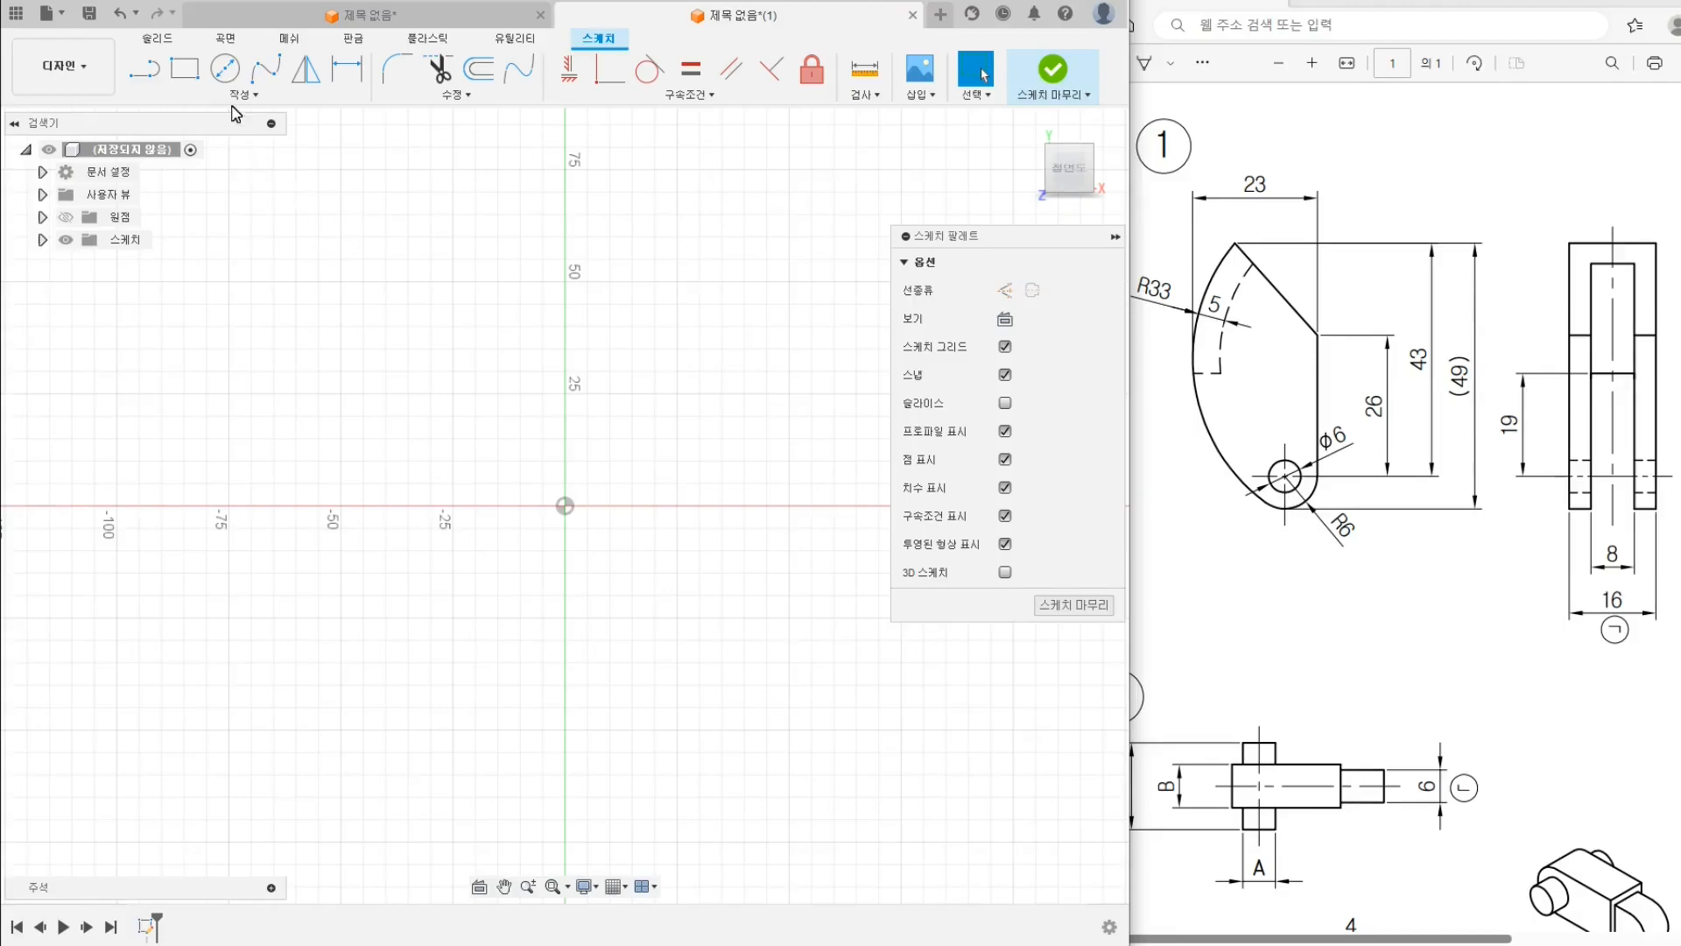
click(225, 68)
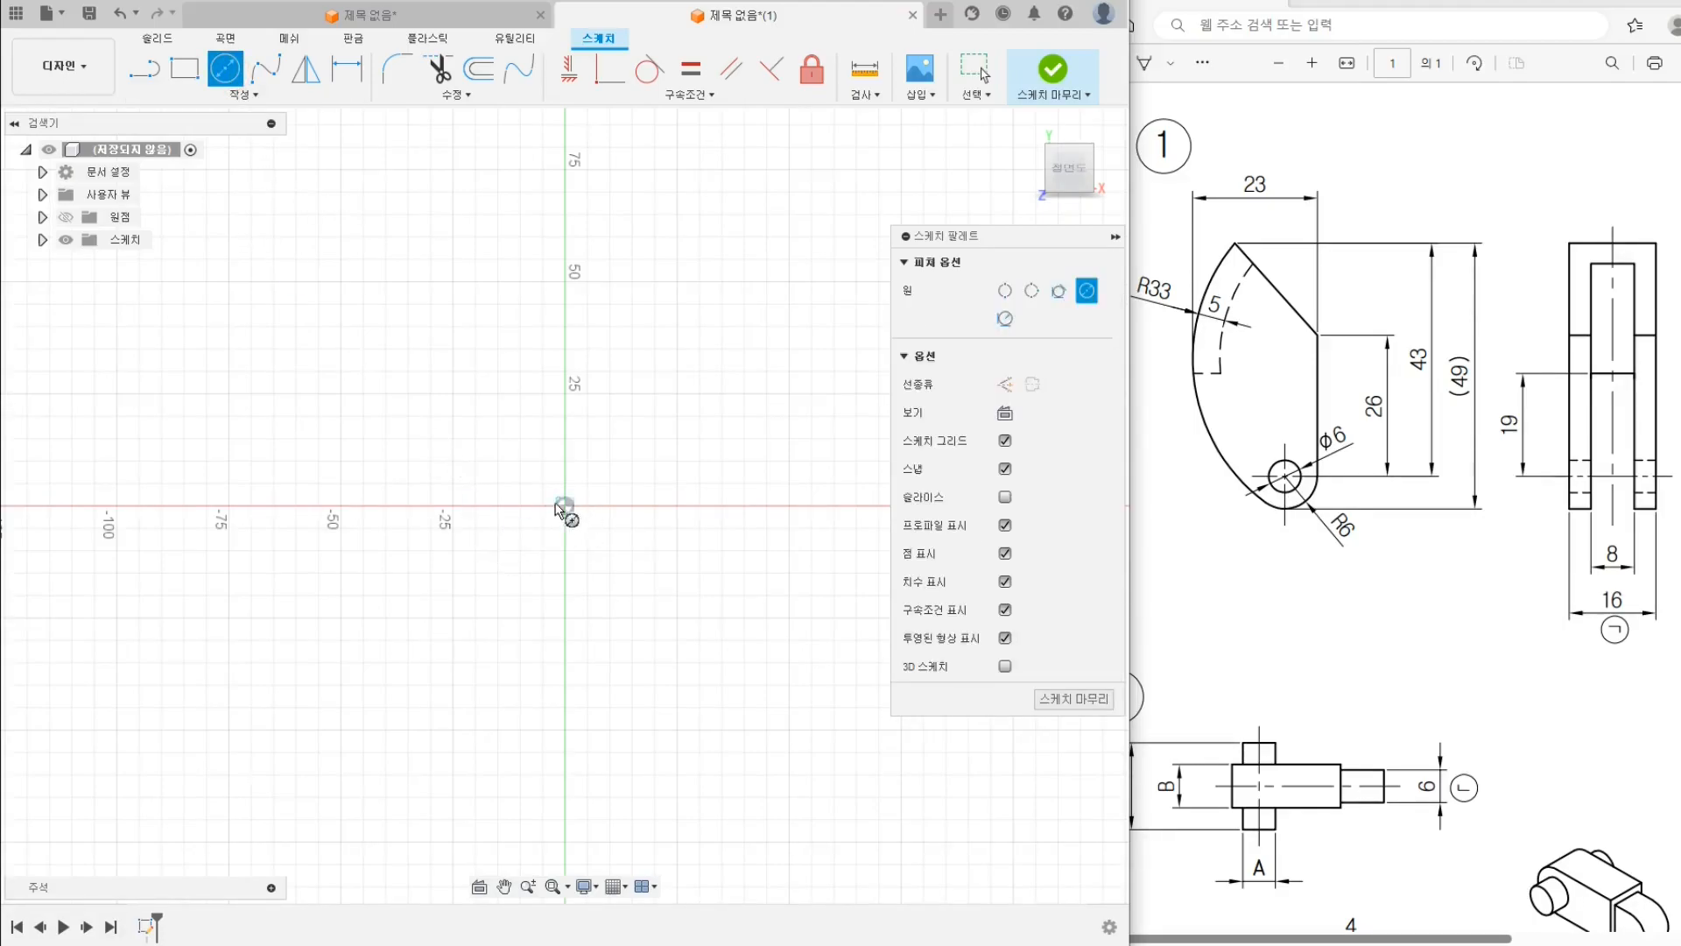
click(557, 505)
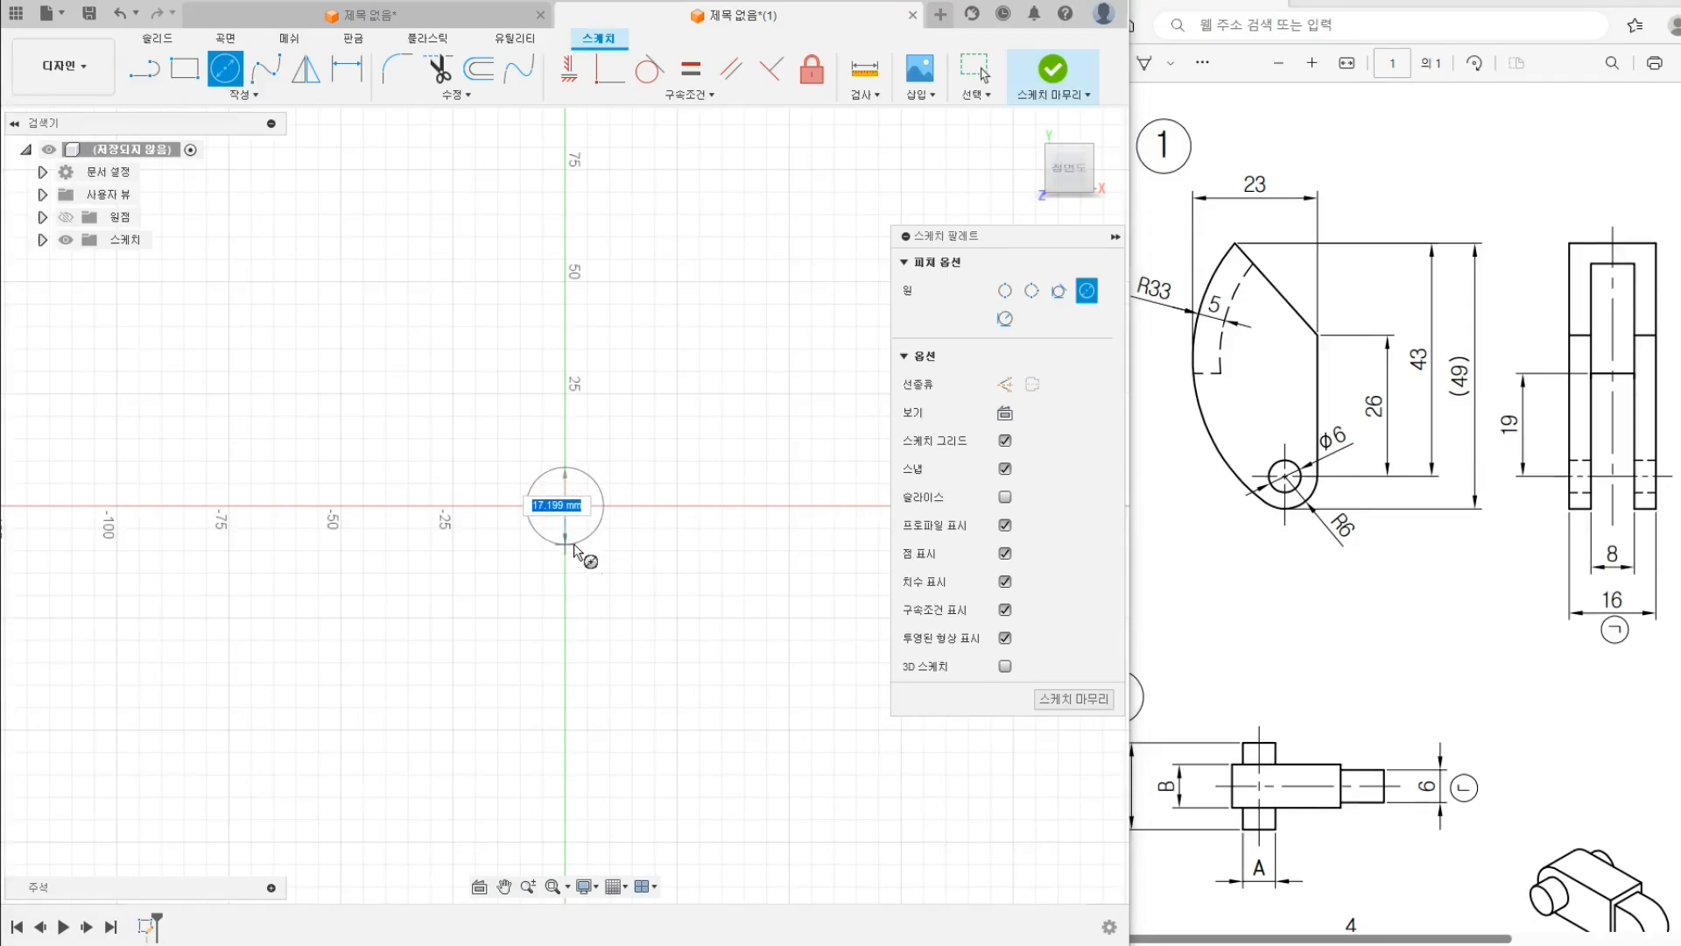
text(6)
key(Return)
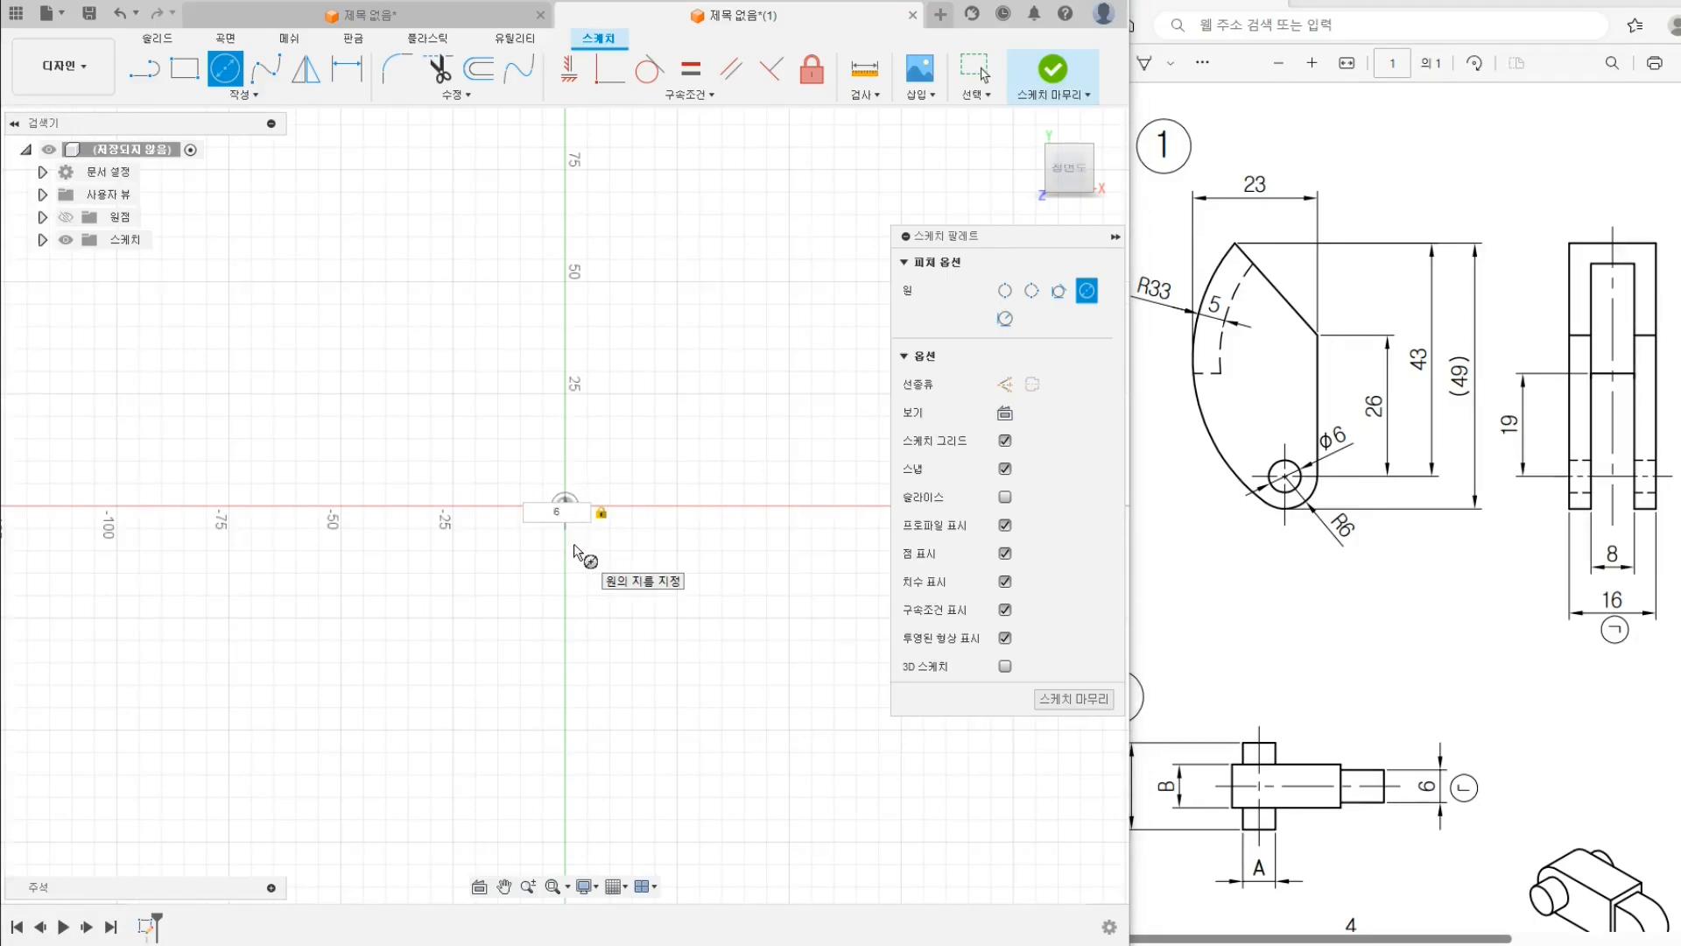
key(Escape)
Sketch a 12 mm diameter circle centred on the origin, concentric with the 6 mm circle
scroll(568, 526, up, 5)
scroll(573, 521, up, 4)
scroll(582, 560, down, 1)
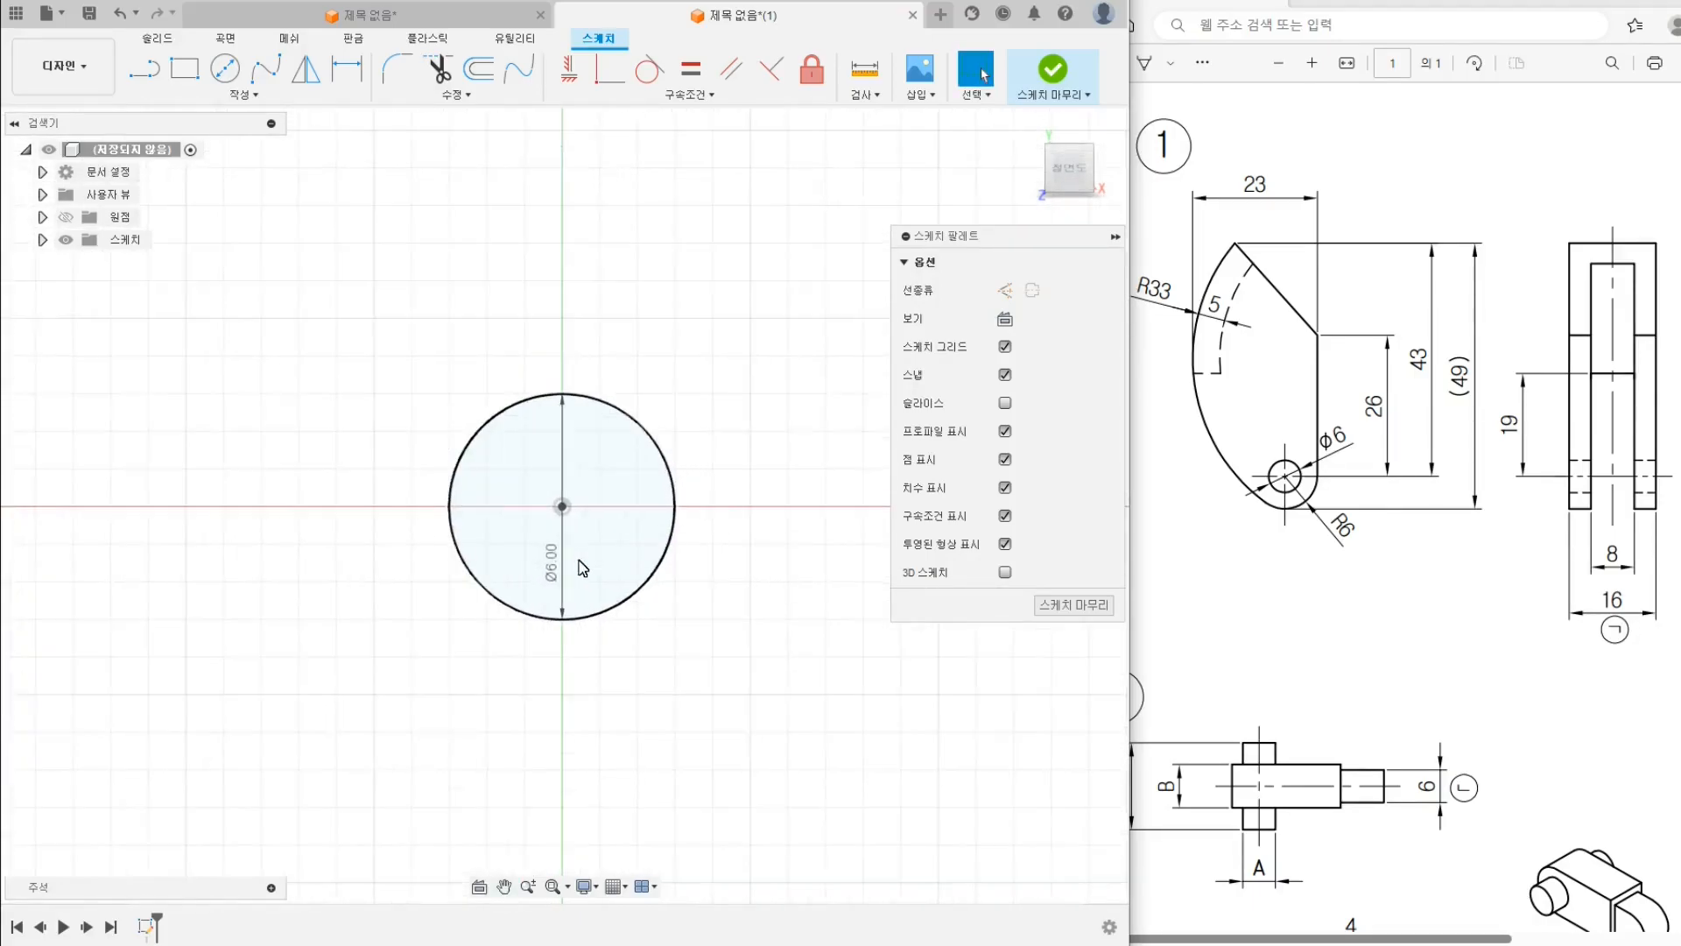
click(225, 68)
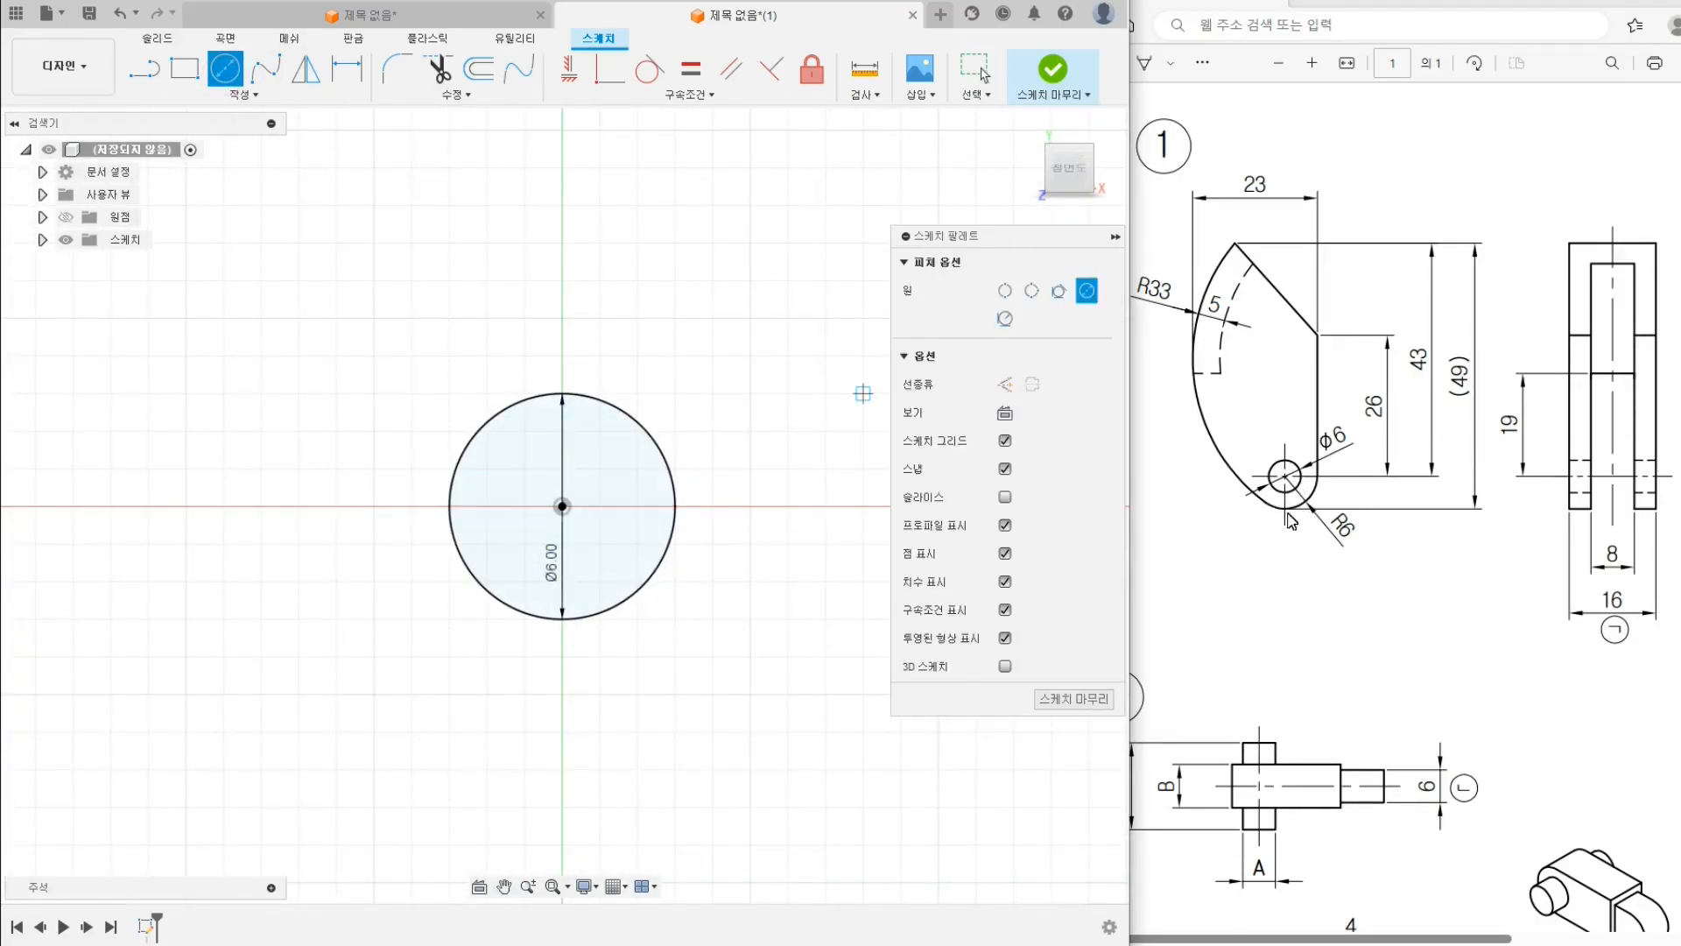
click(563, 506)
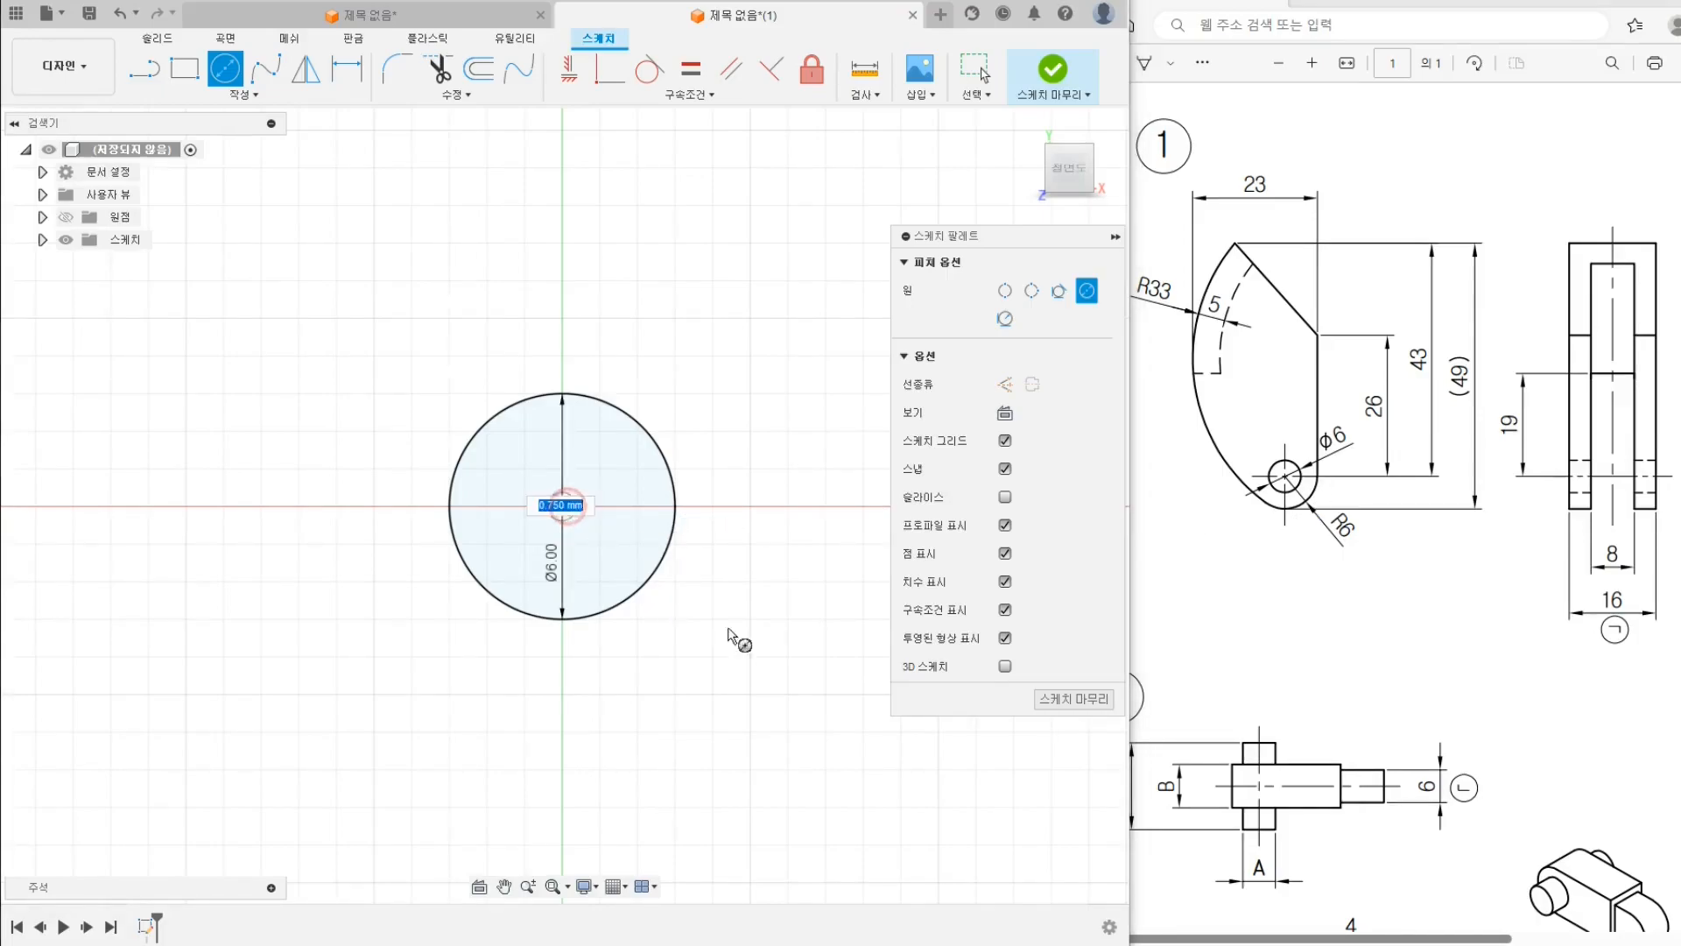
text(12)
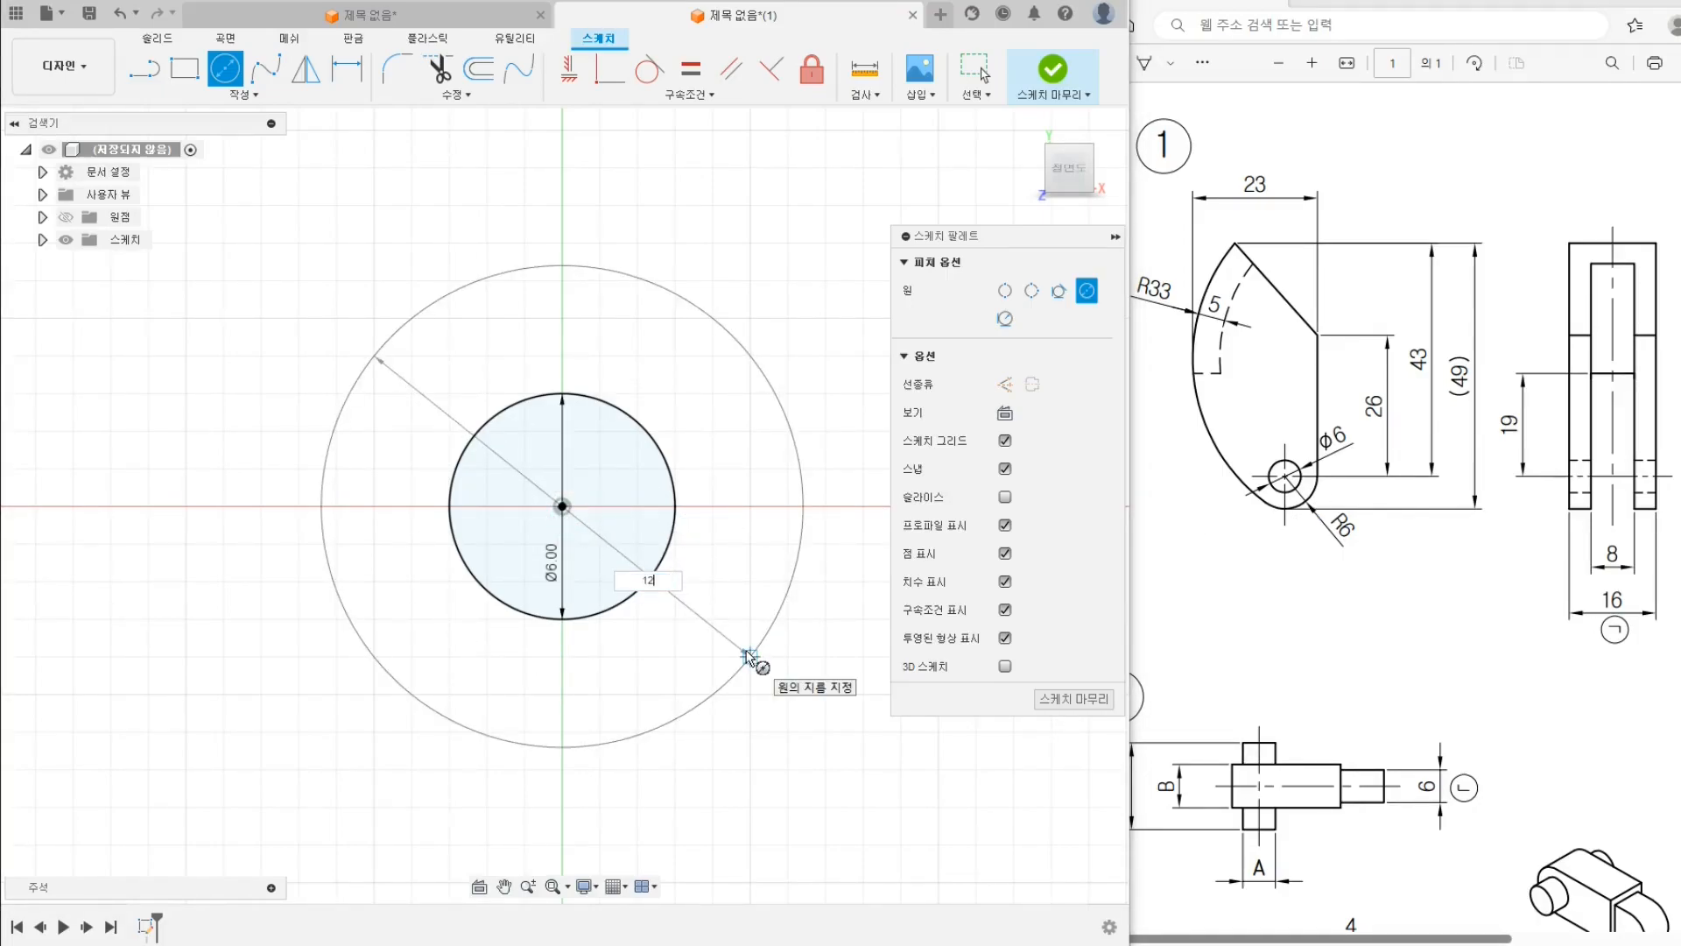
key(Return)
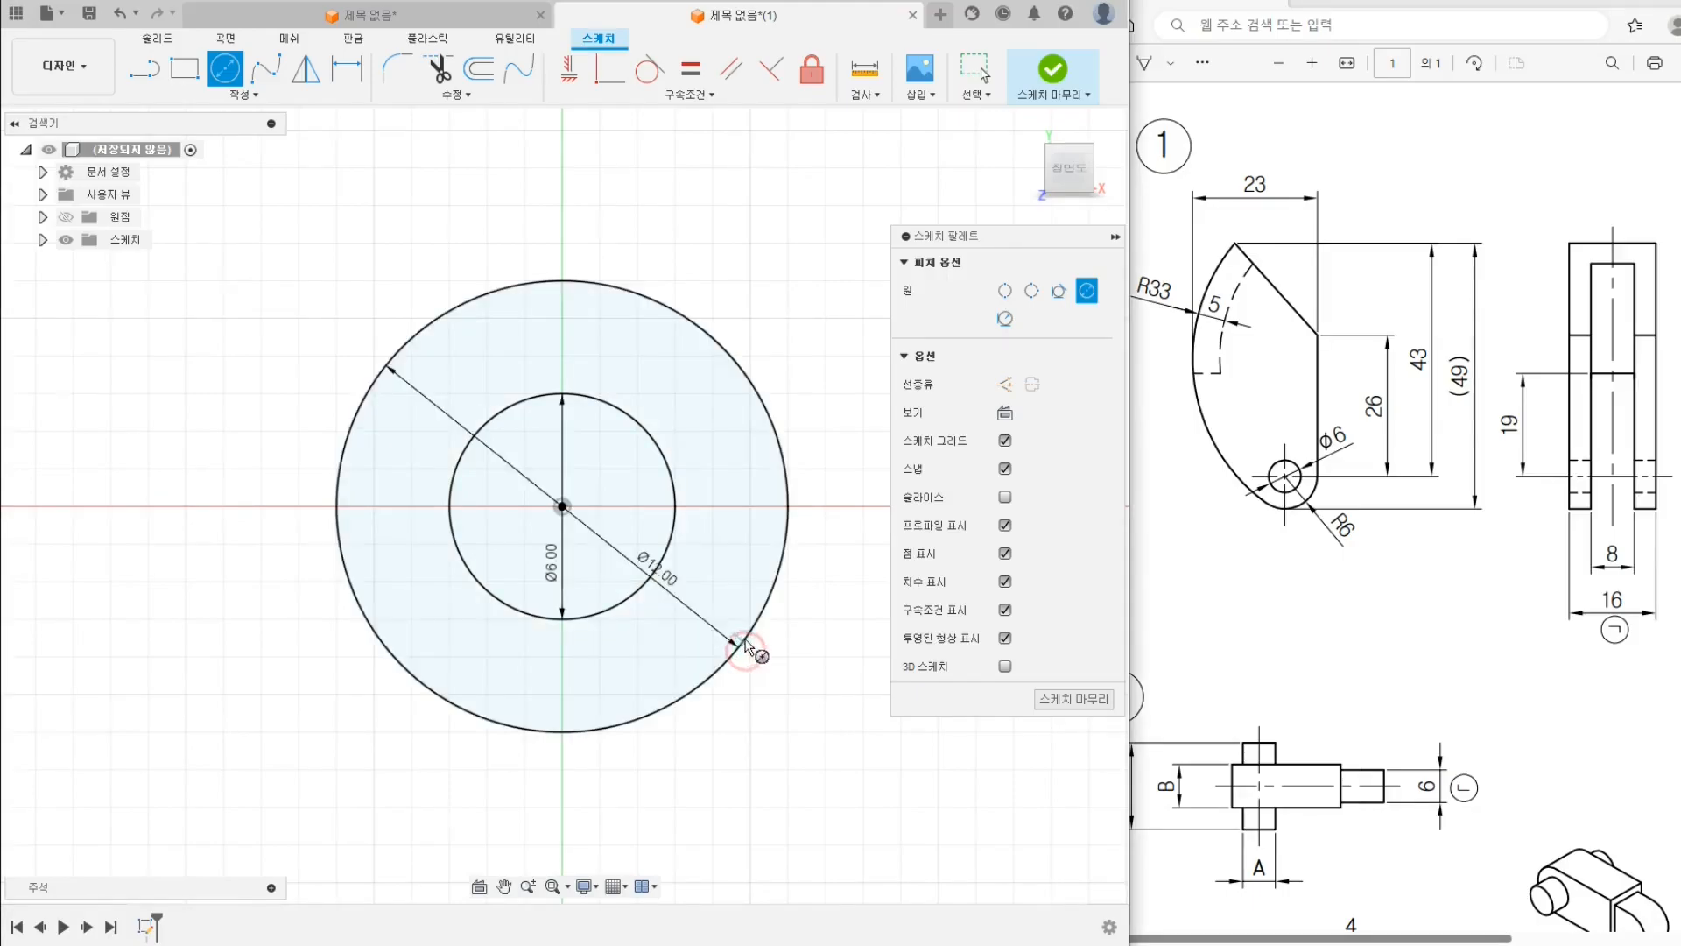
scroll(770, 604, down, 2)
scroll(714, 582, up, 1)
right_click(714, 570)
click(792, 568)
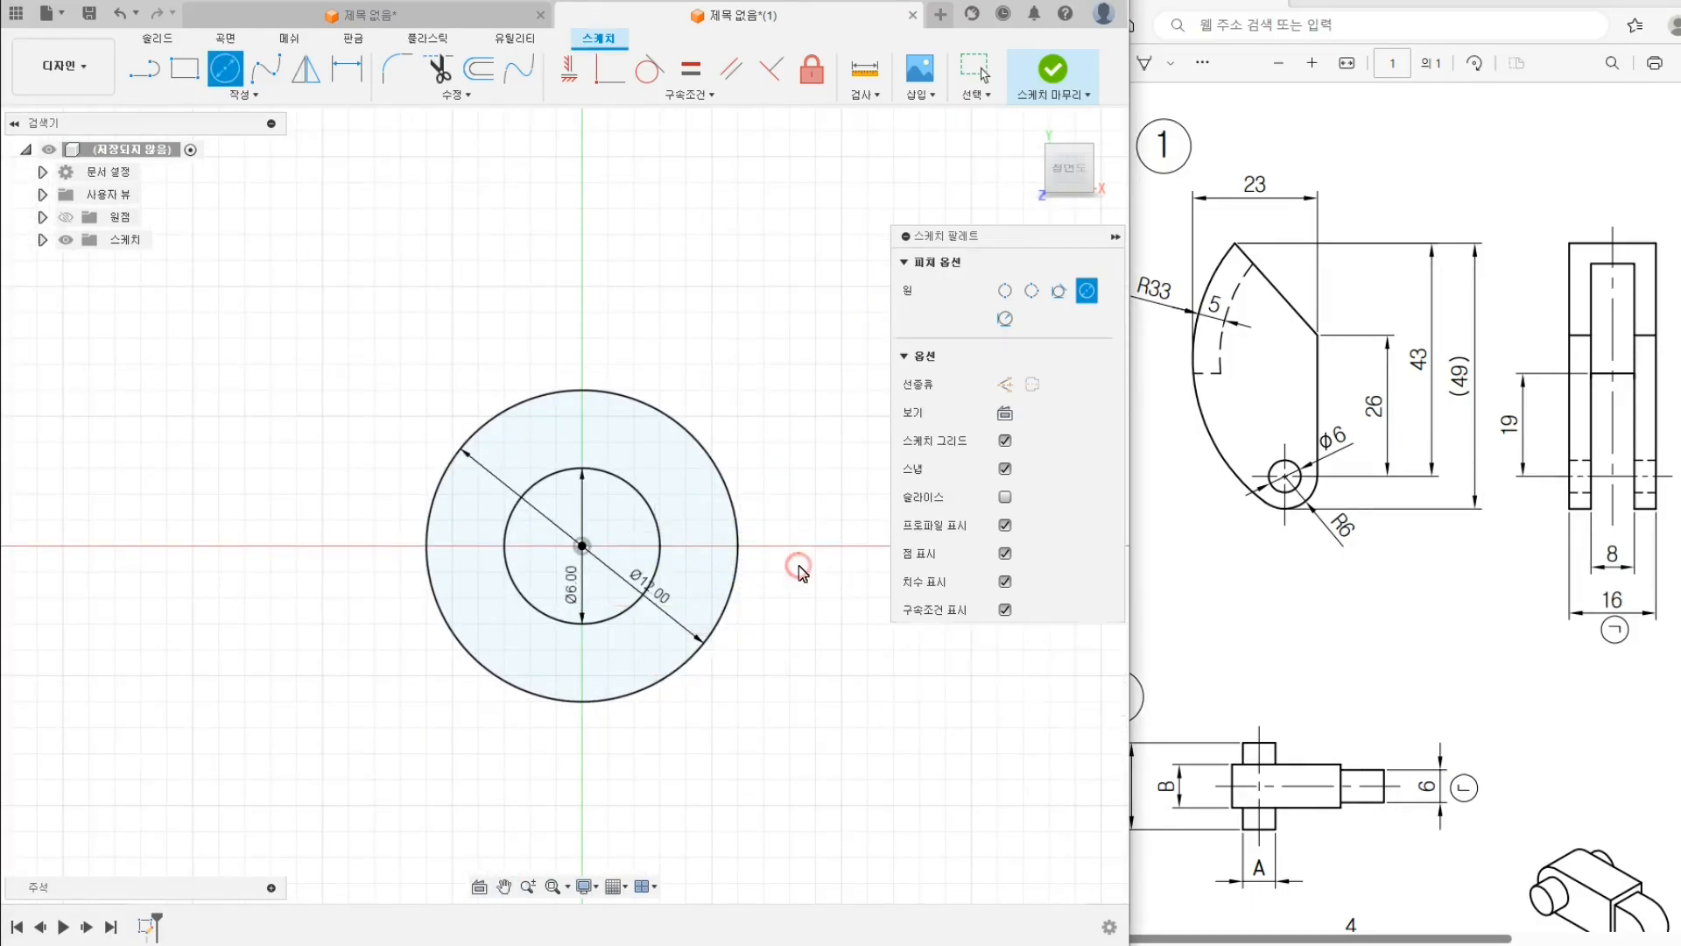
scroll(793, 569, down, 2)
right_click(759, 459)
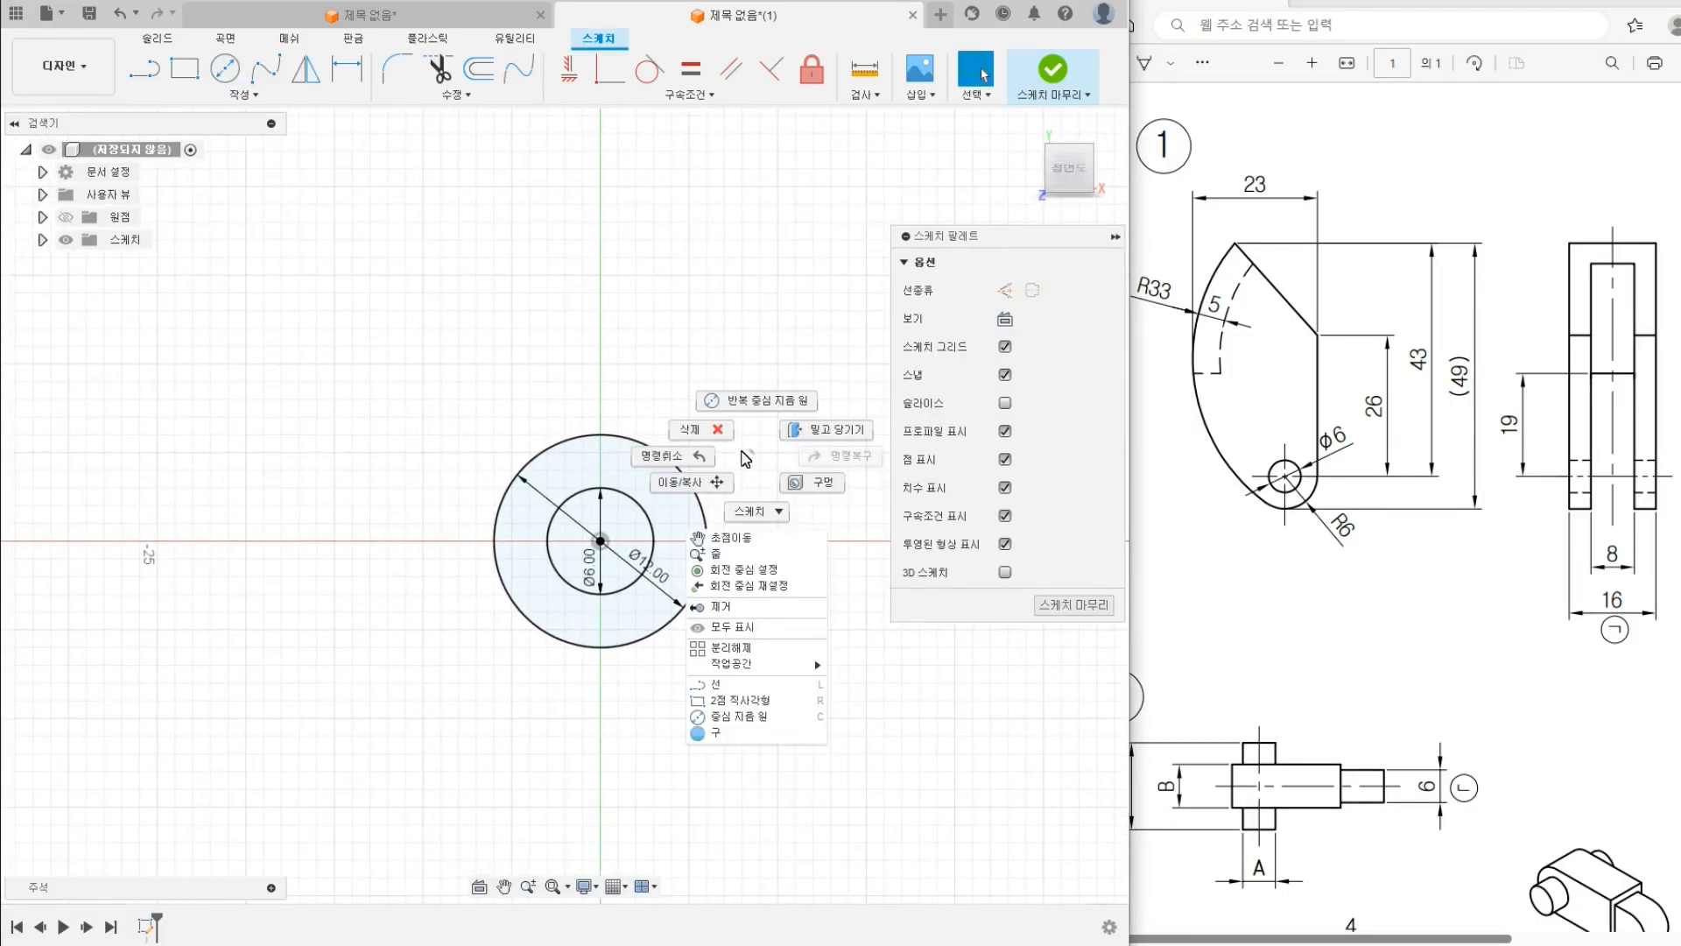
click(758, 459)
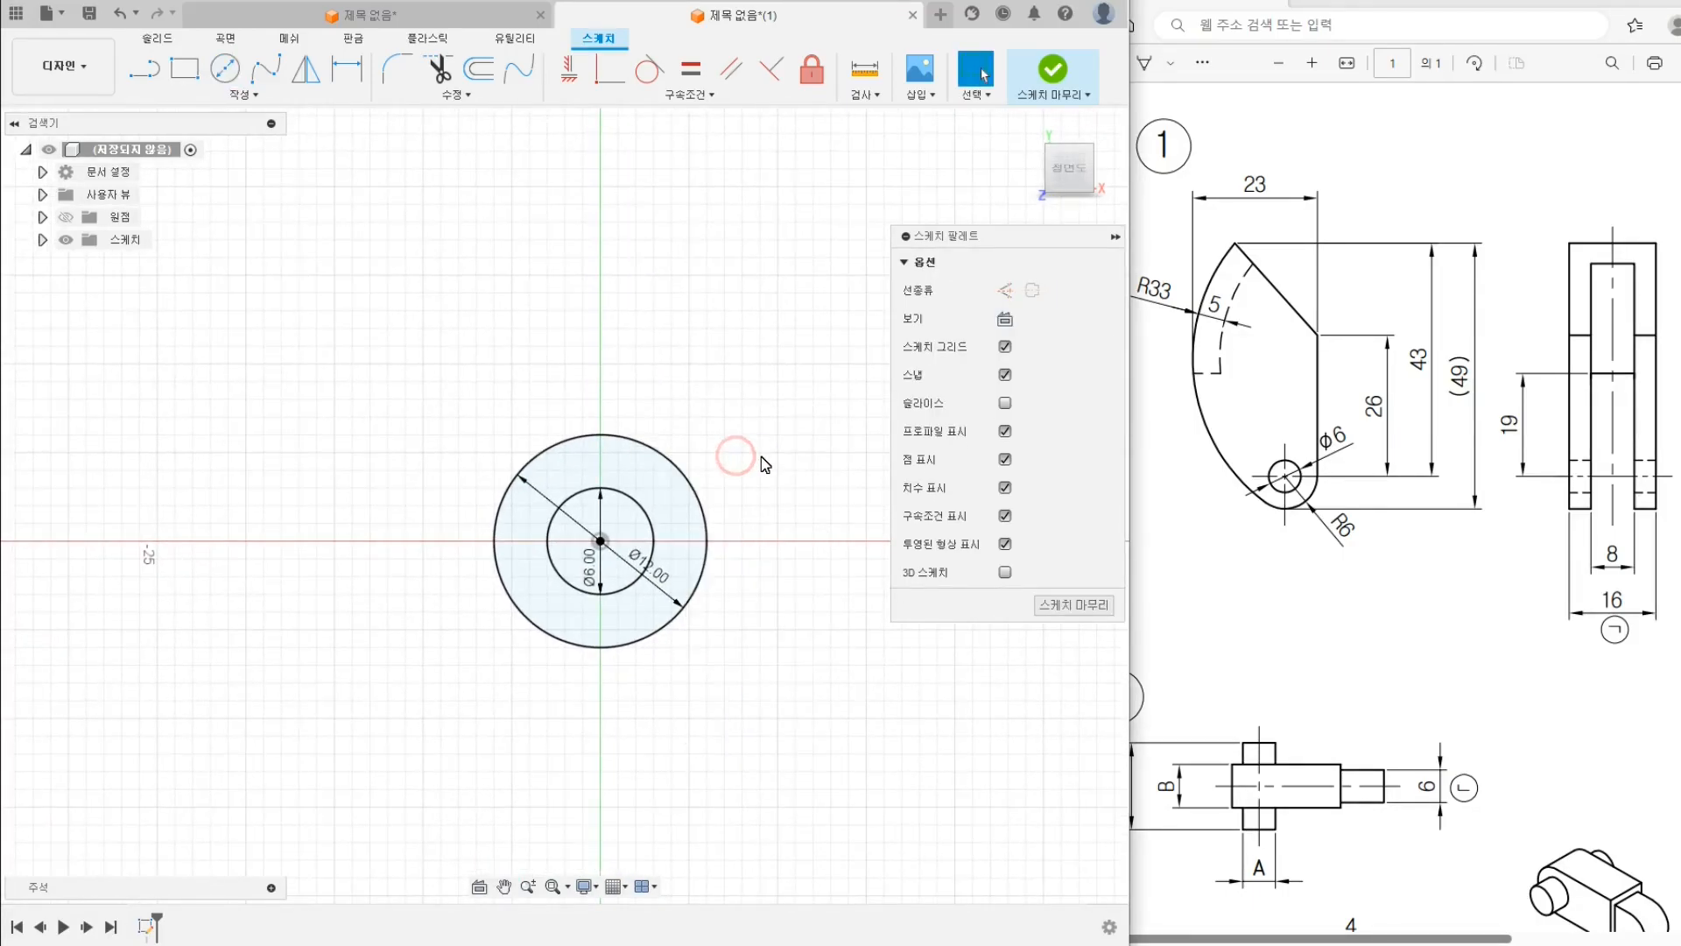
Draw a 26 mm vertical line upward from the right quadrant point of the 12 mm circle
click(145, 68)
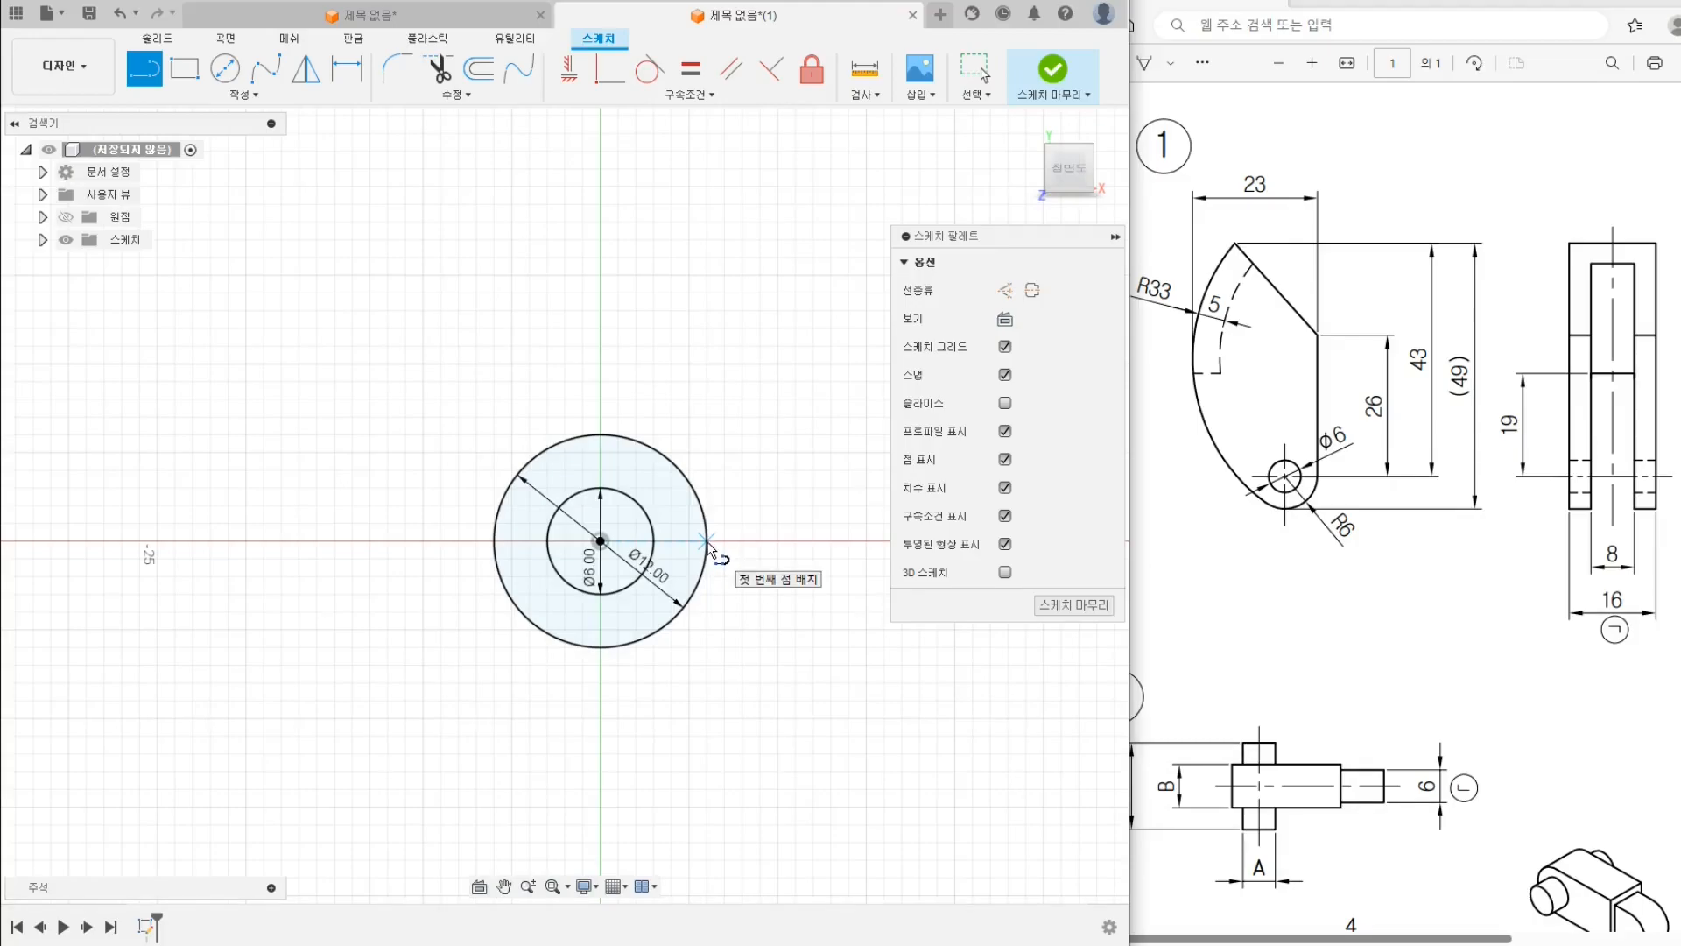
click(707, 541)
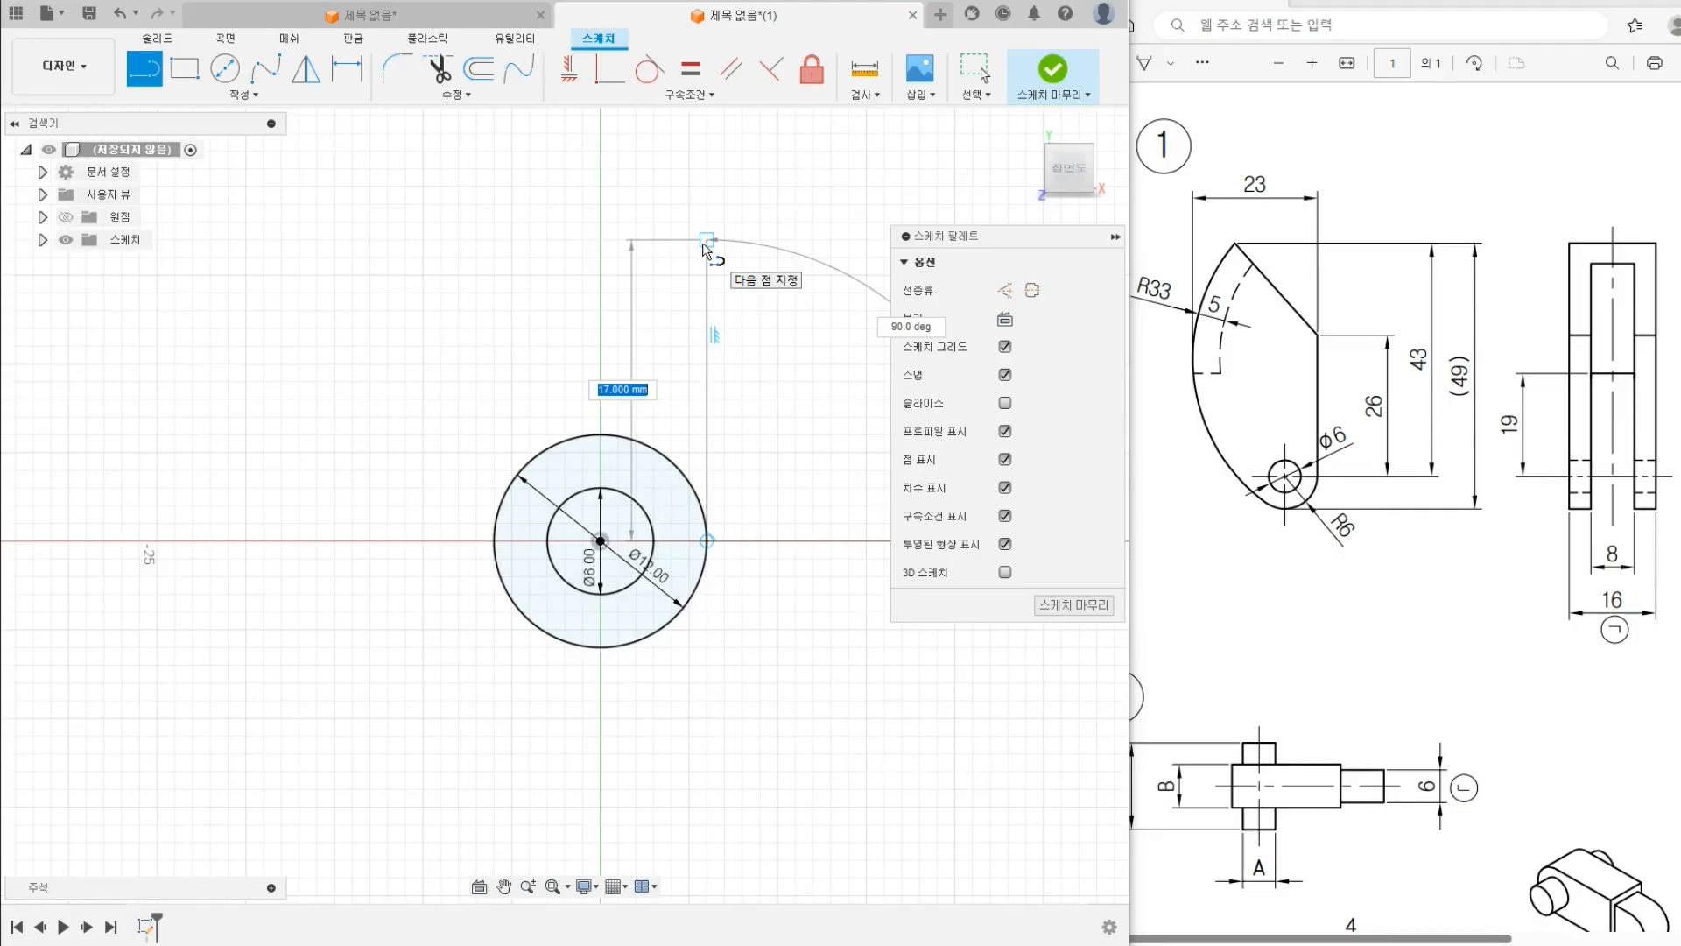
text(26)
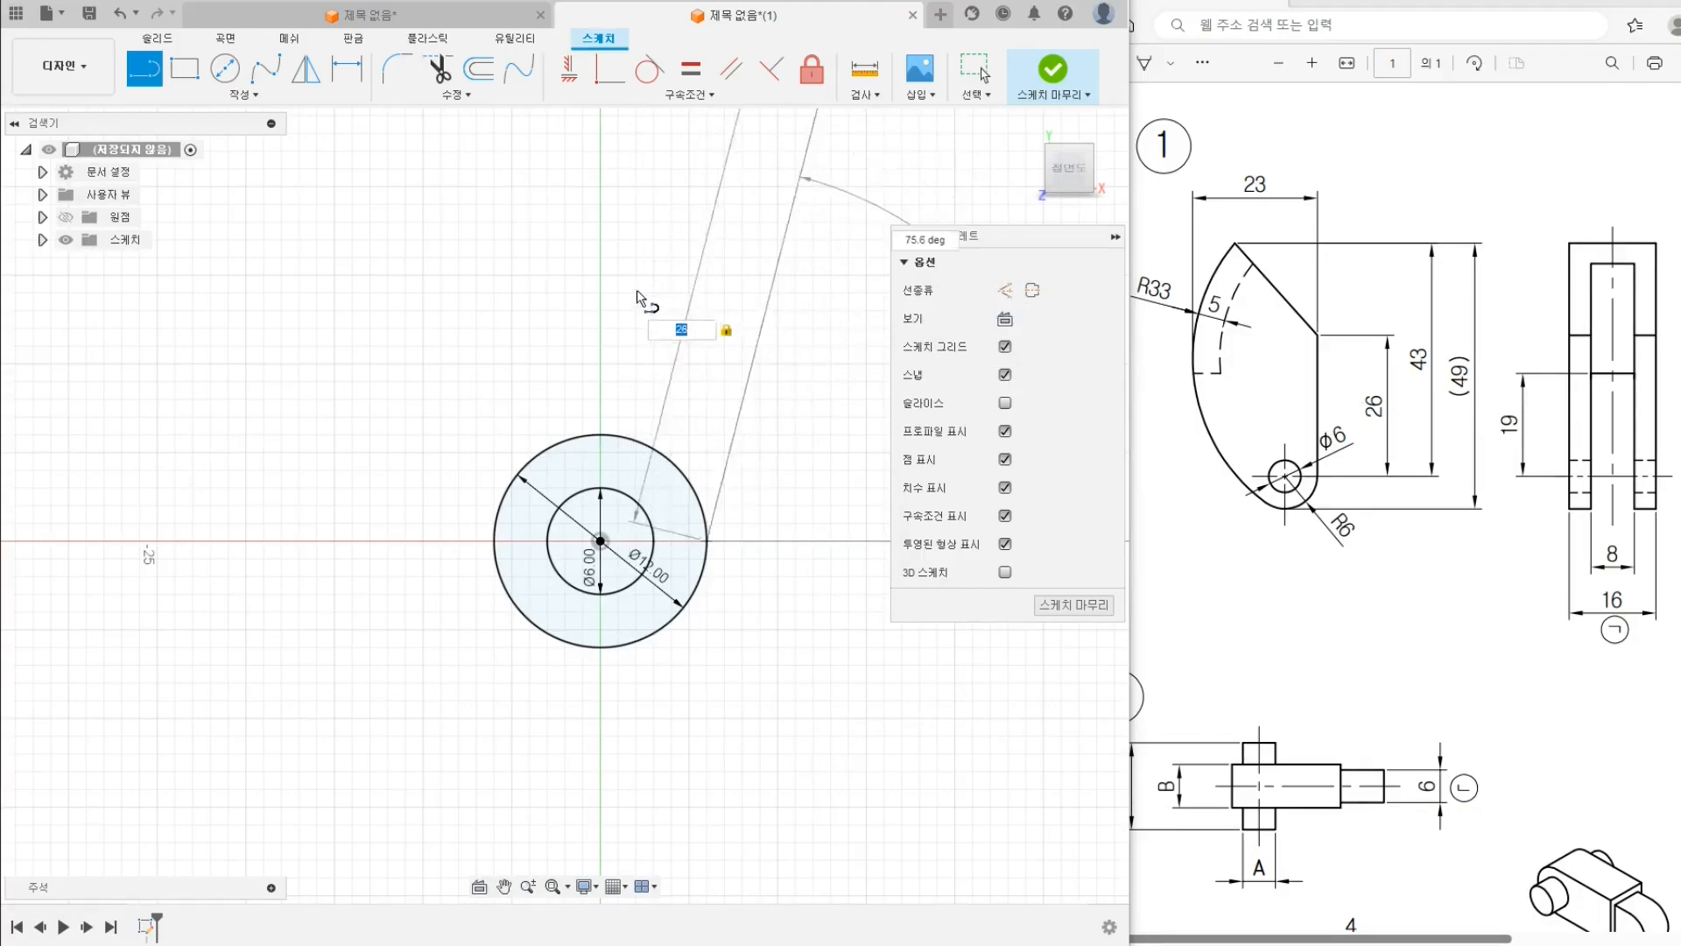
click(709, 285)
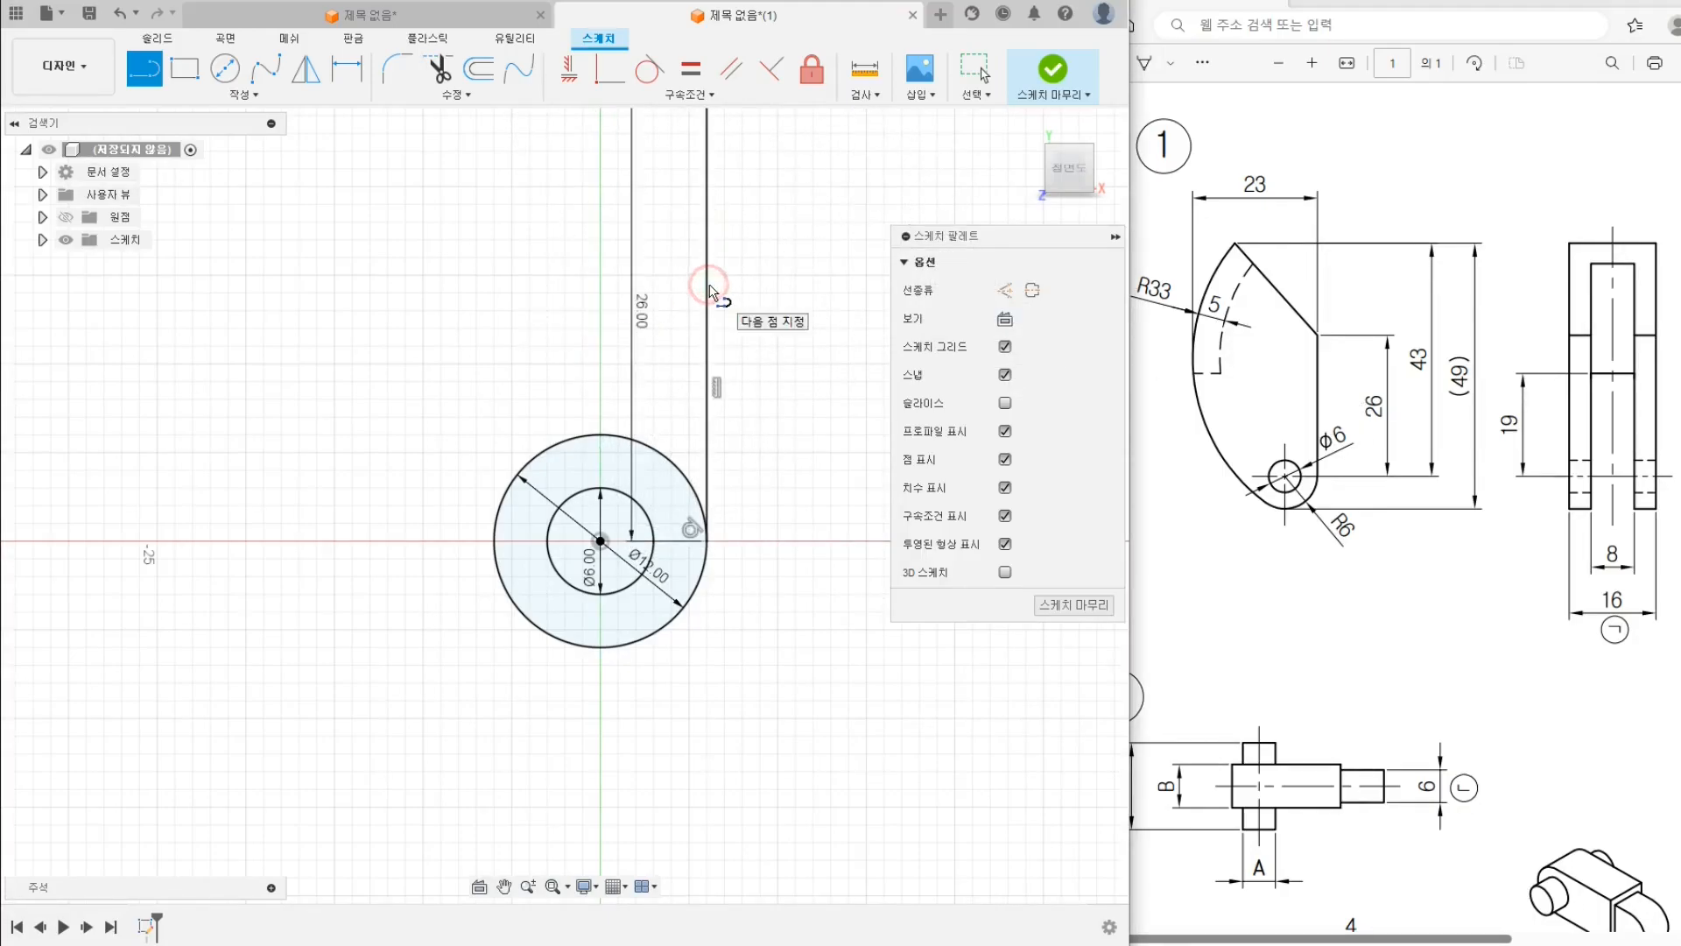
Add a slanted line running up and to the left from the vertical line's upper end, and end the line chain
scroll(710, 283, down, 3)
middle_drag(720, 247, 732, 486)
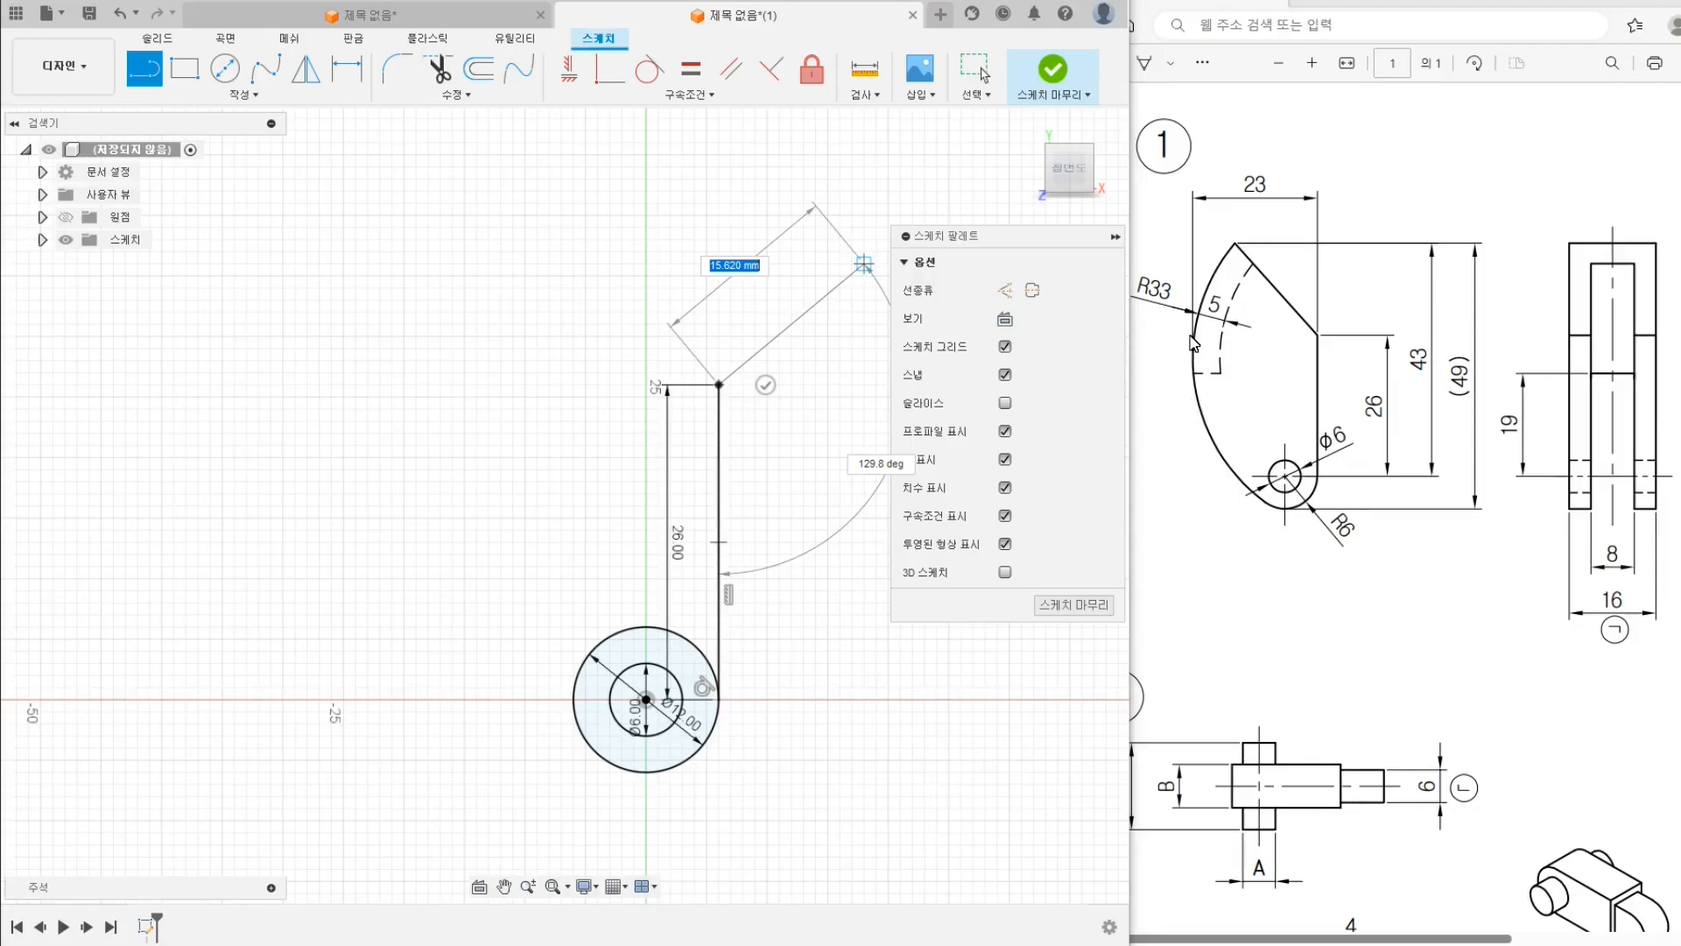
click(563, 301)
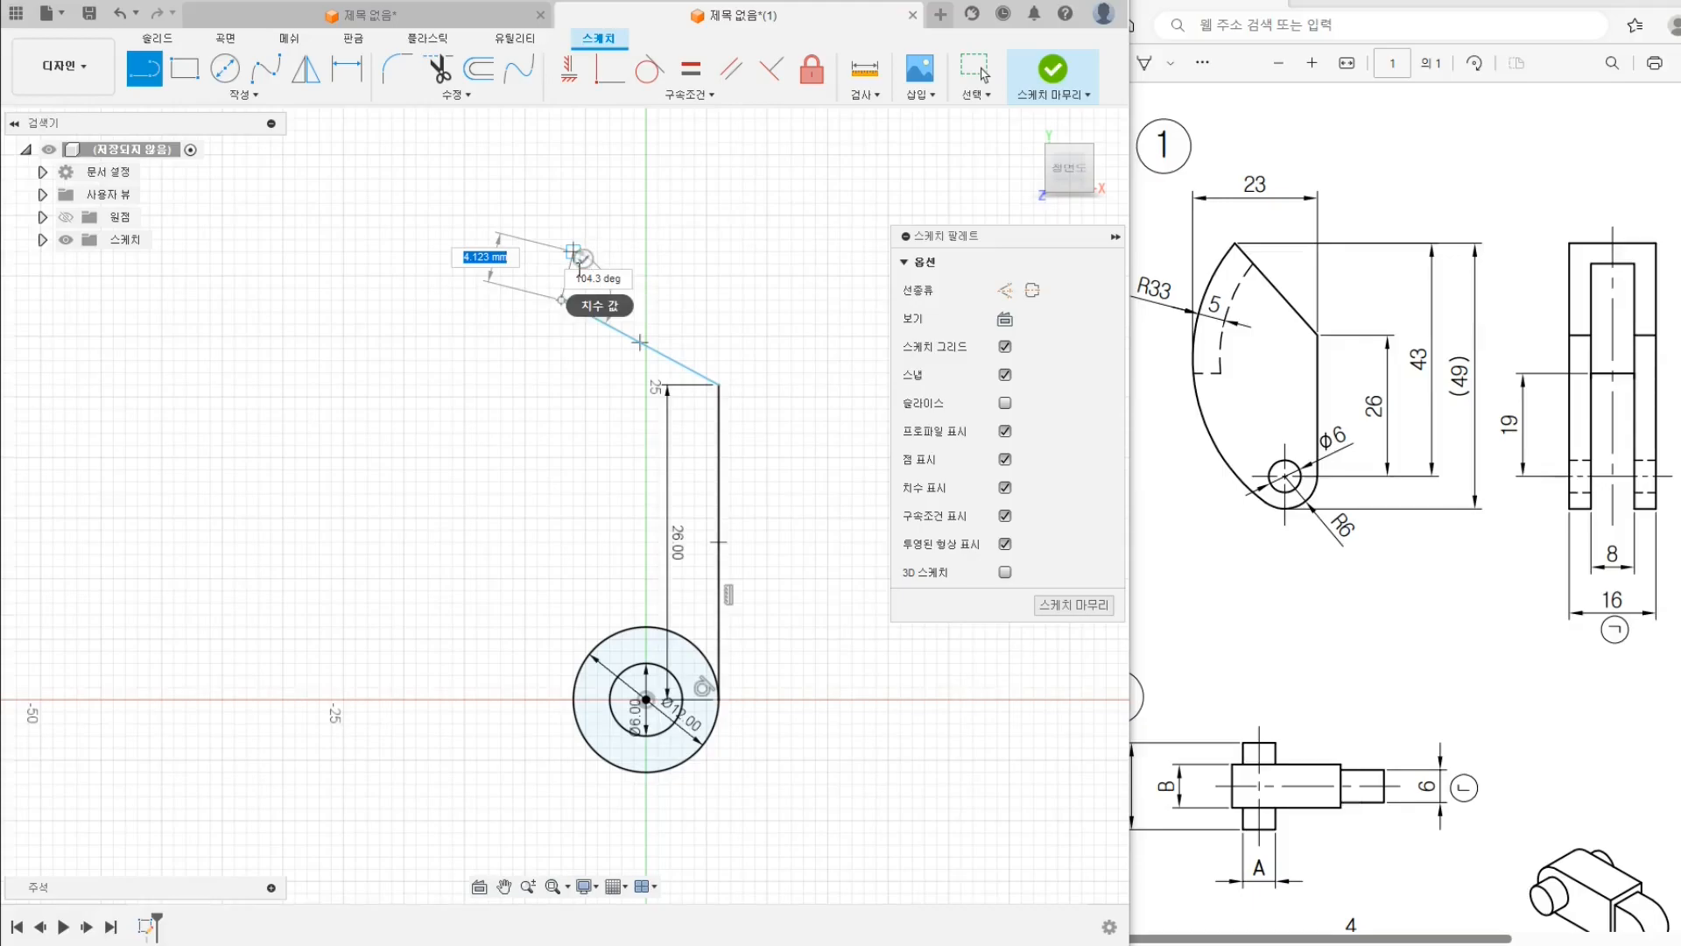
right_click(532, 285)
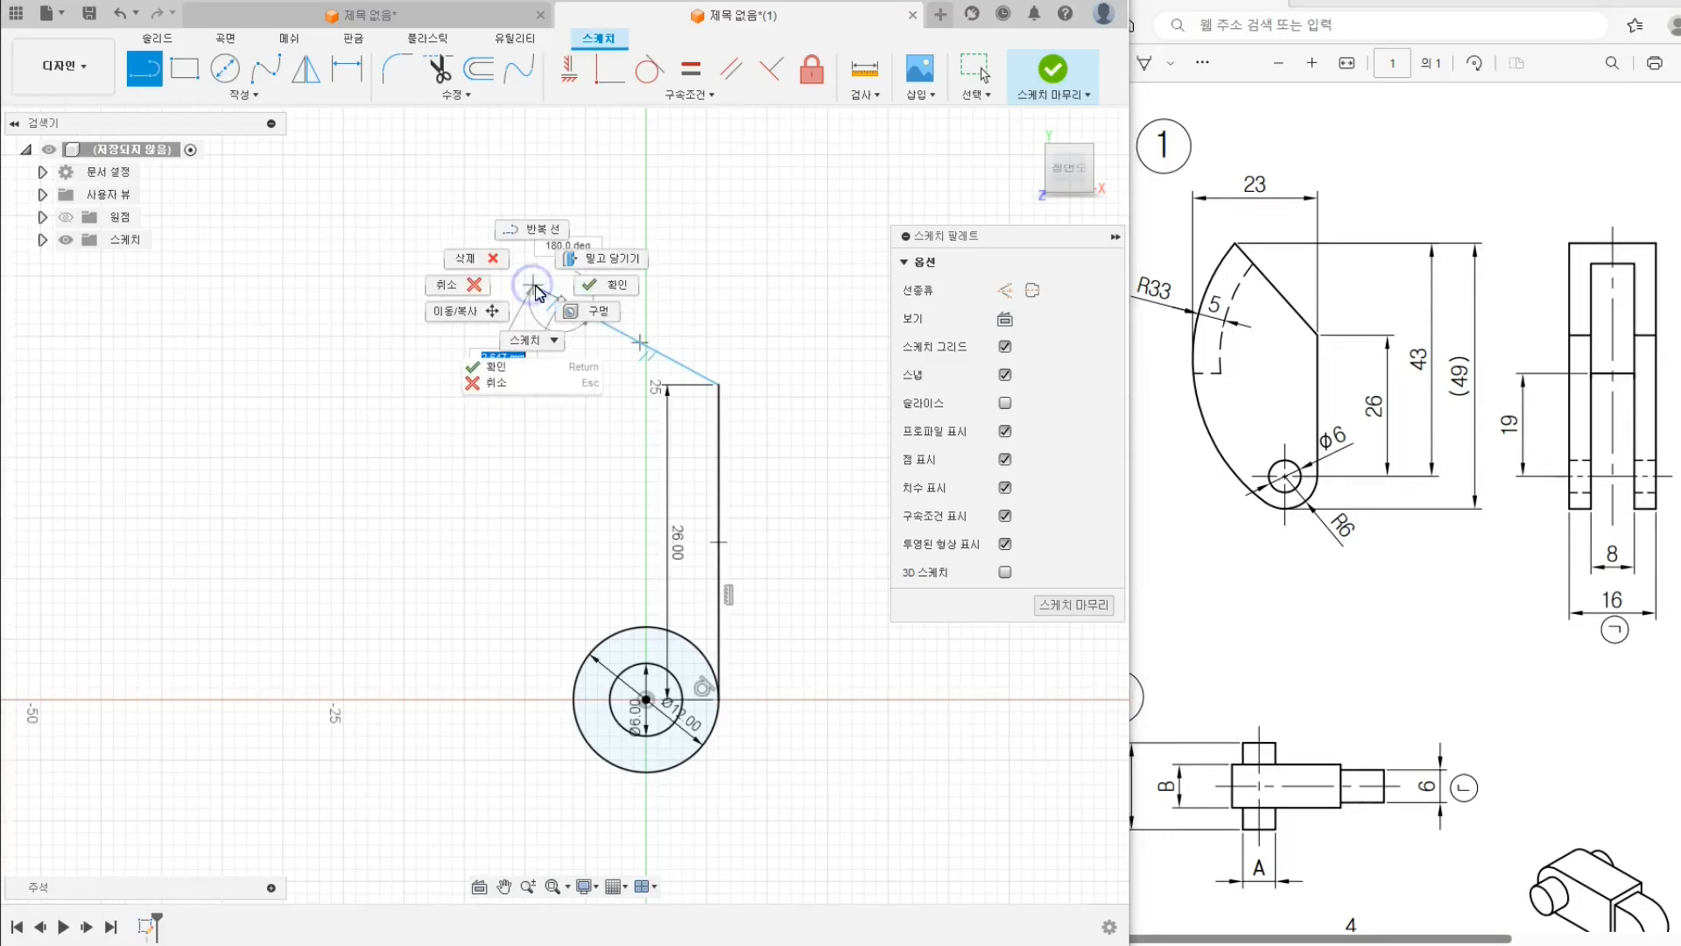
click(605, 284)
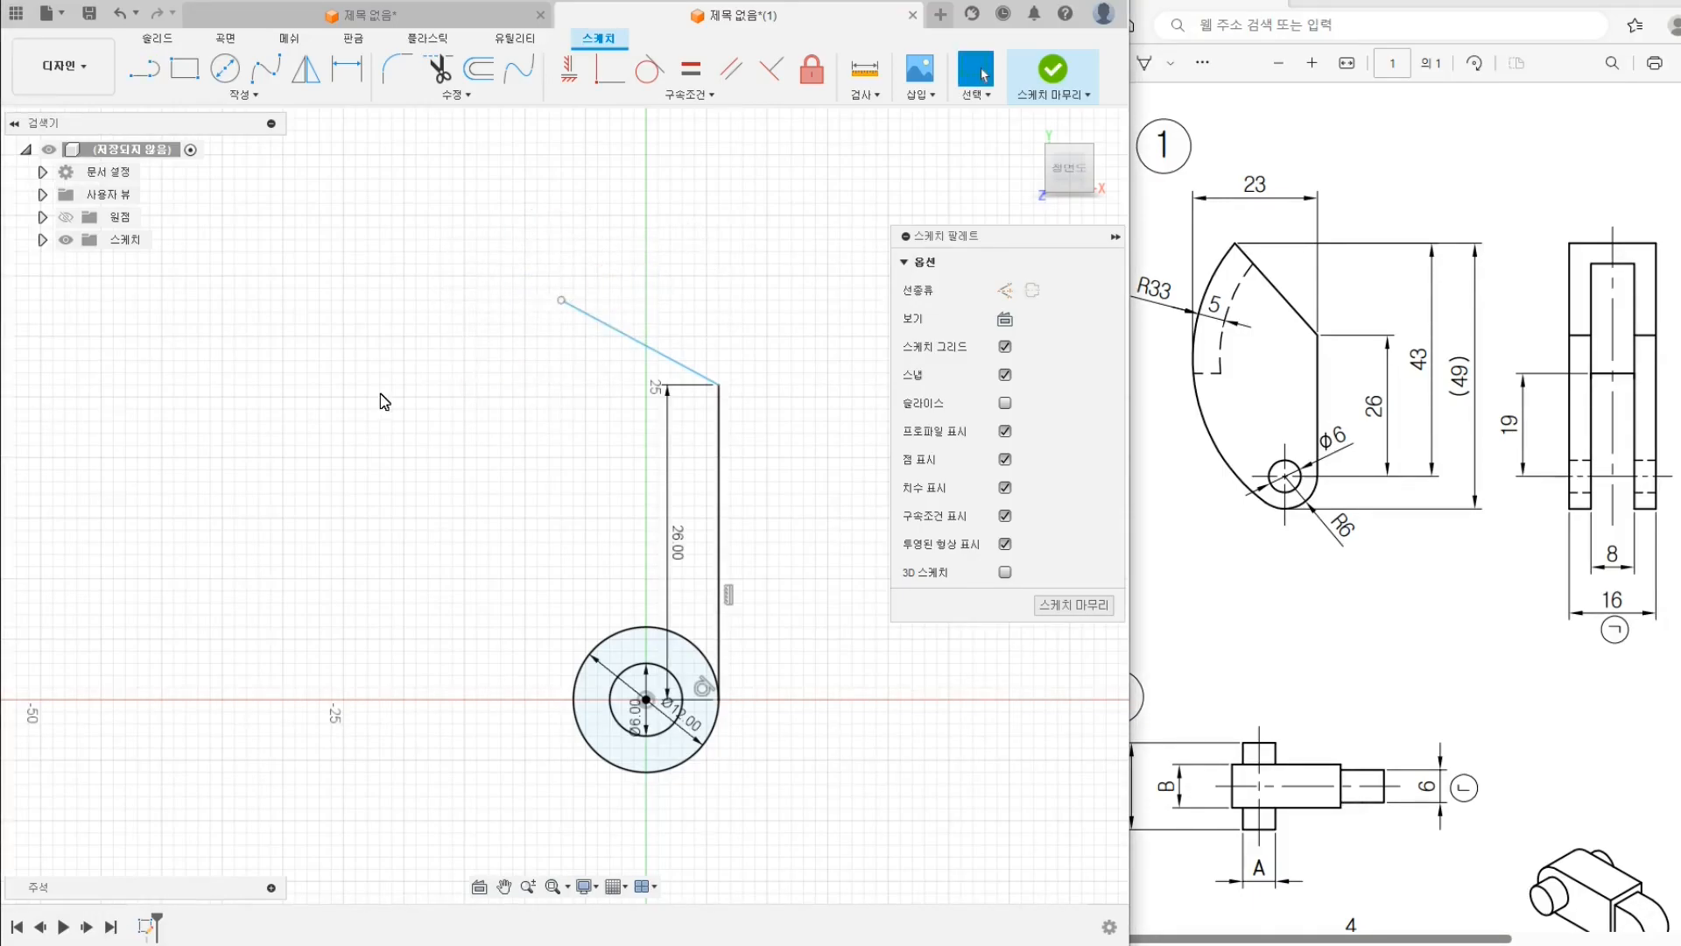
Draw a three-point arc of about 25 mm radius from the slanted line's free end to the 12 mm circle's lower left, bulging left
click(252, 94)
mouse_move(214, 173)
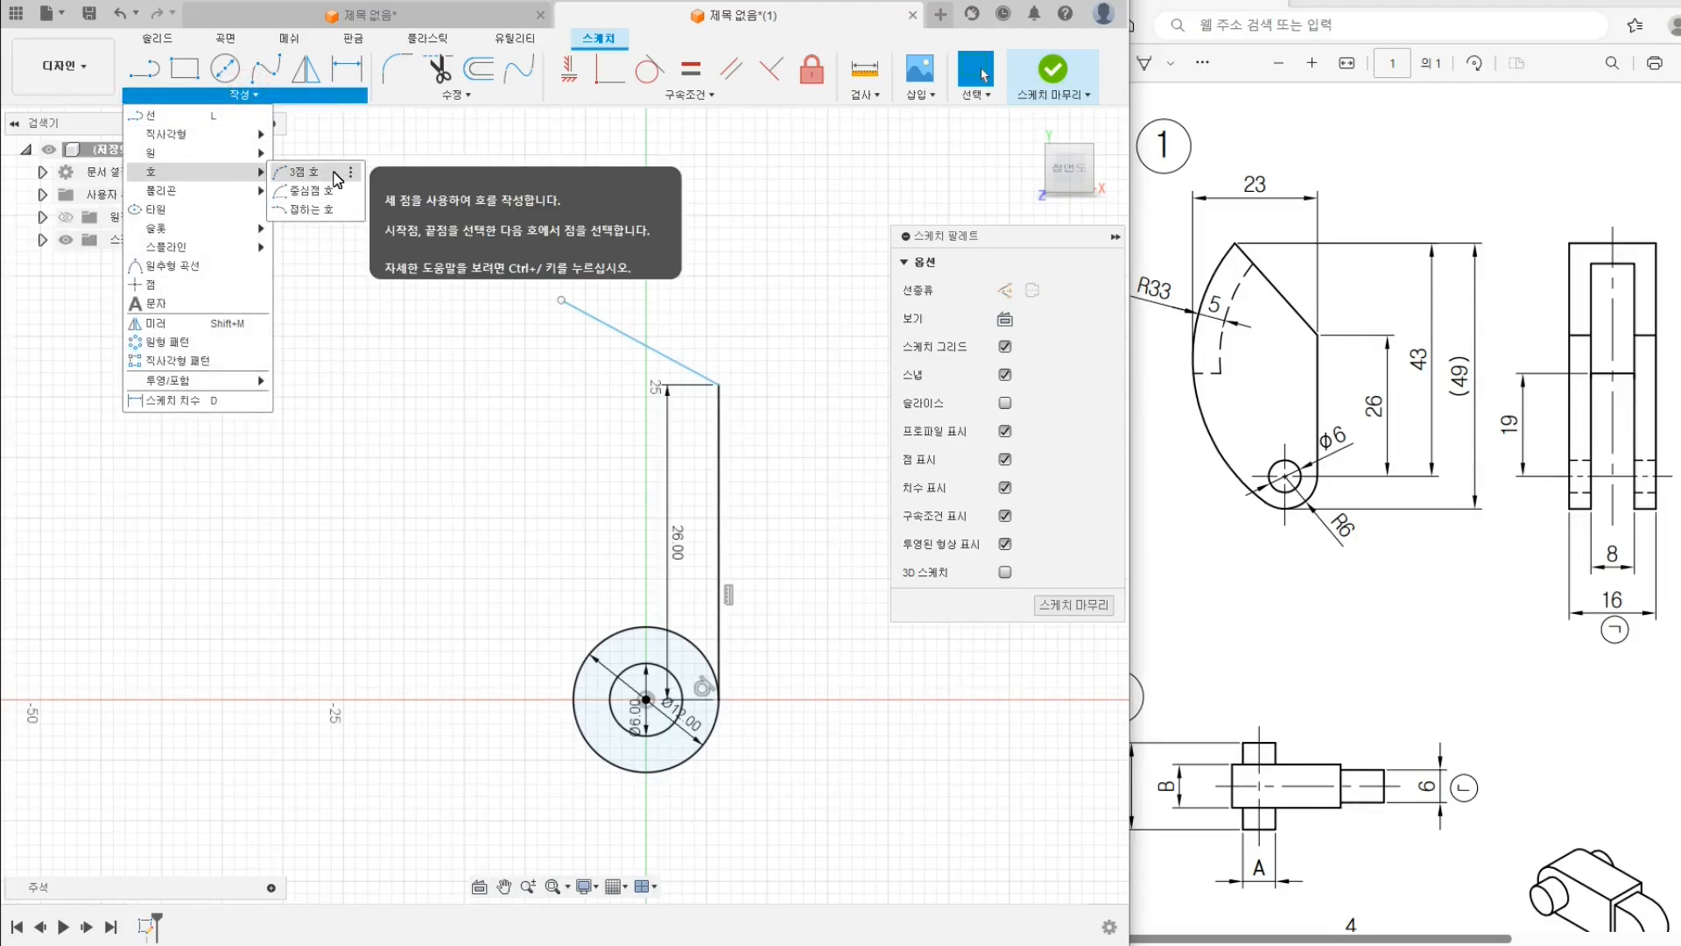
click(336, 180)
click(562, 303)
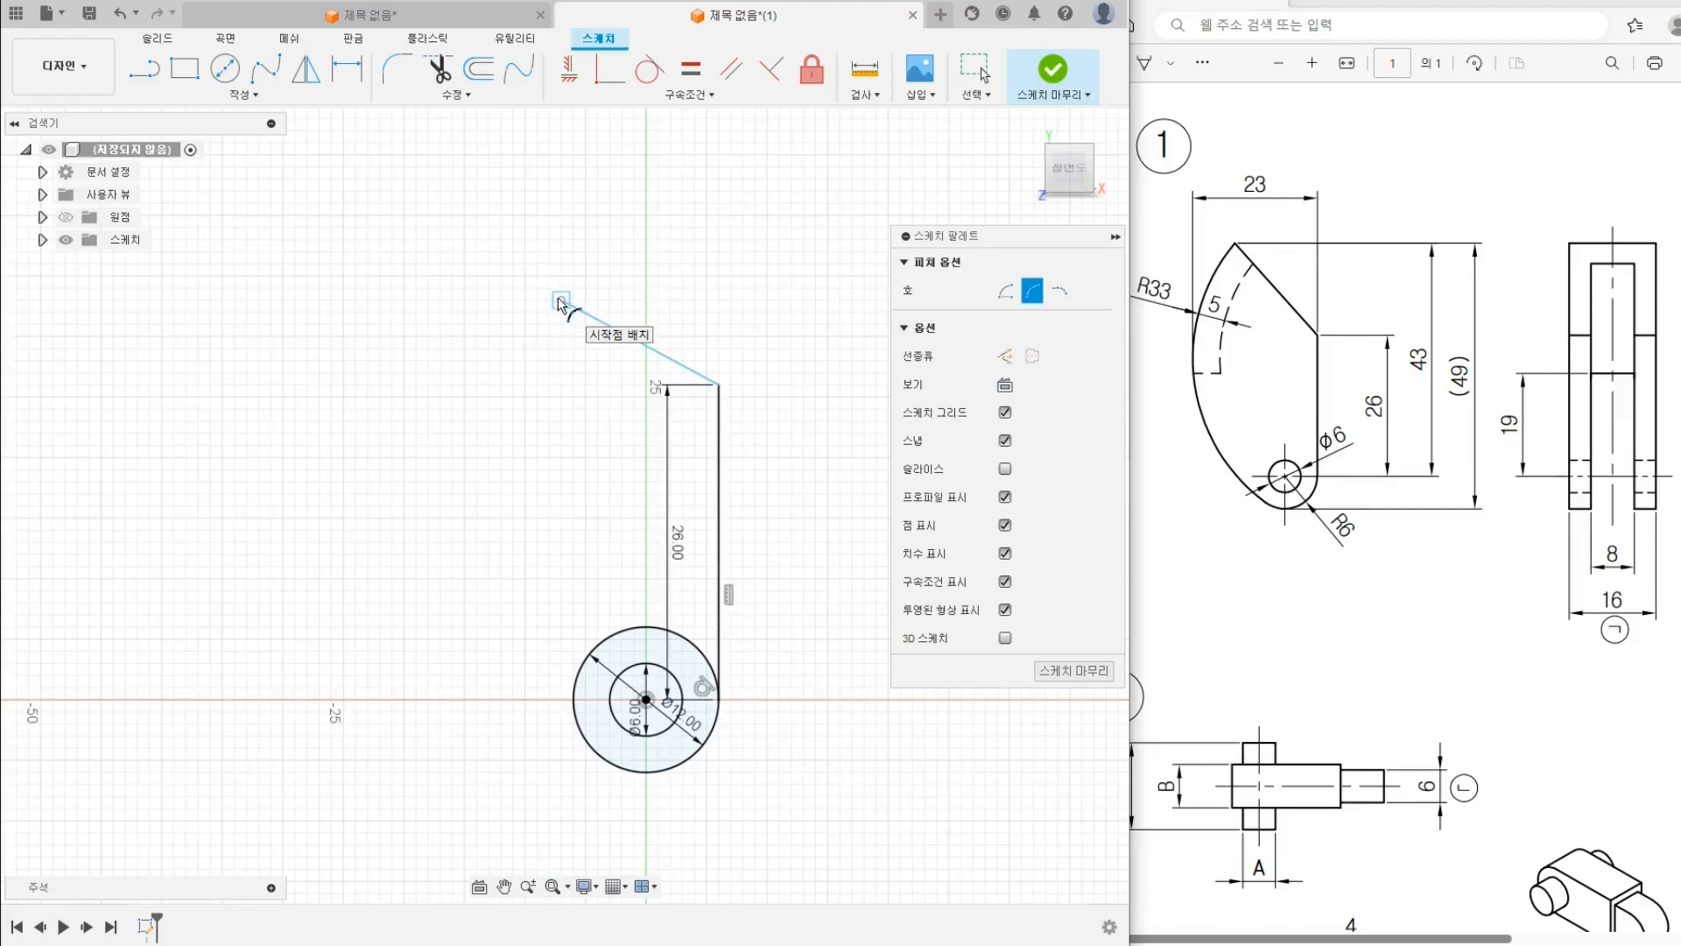
click(604, 759)
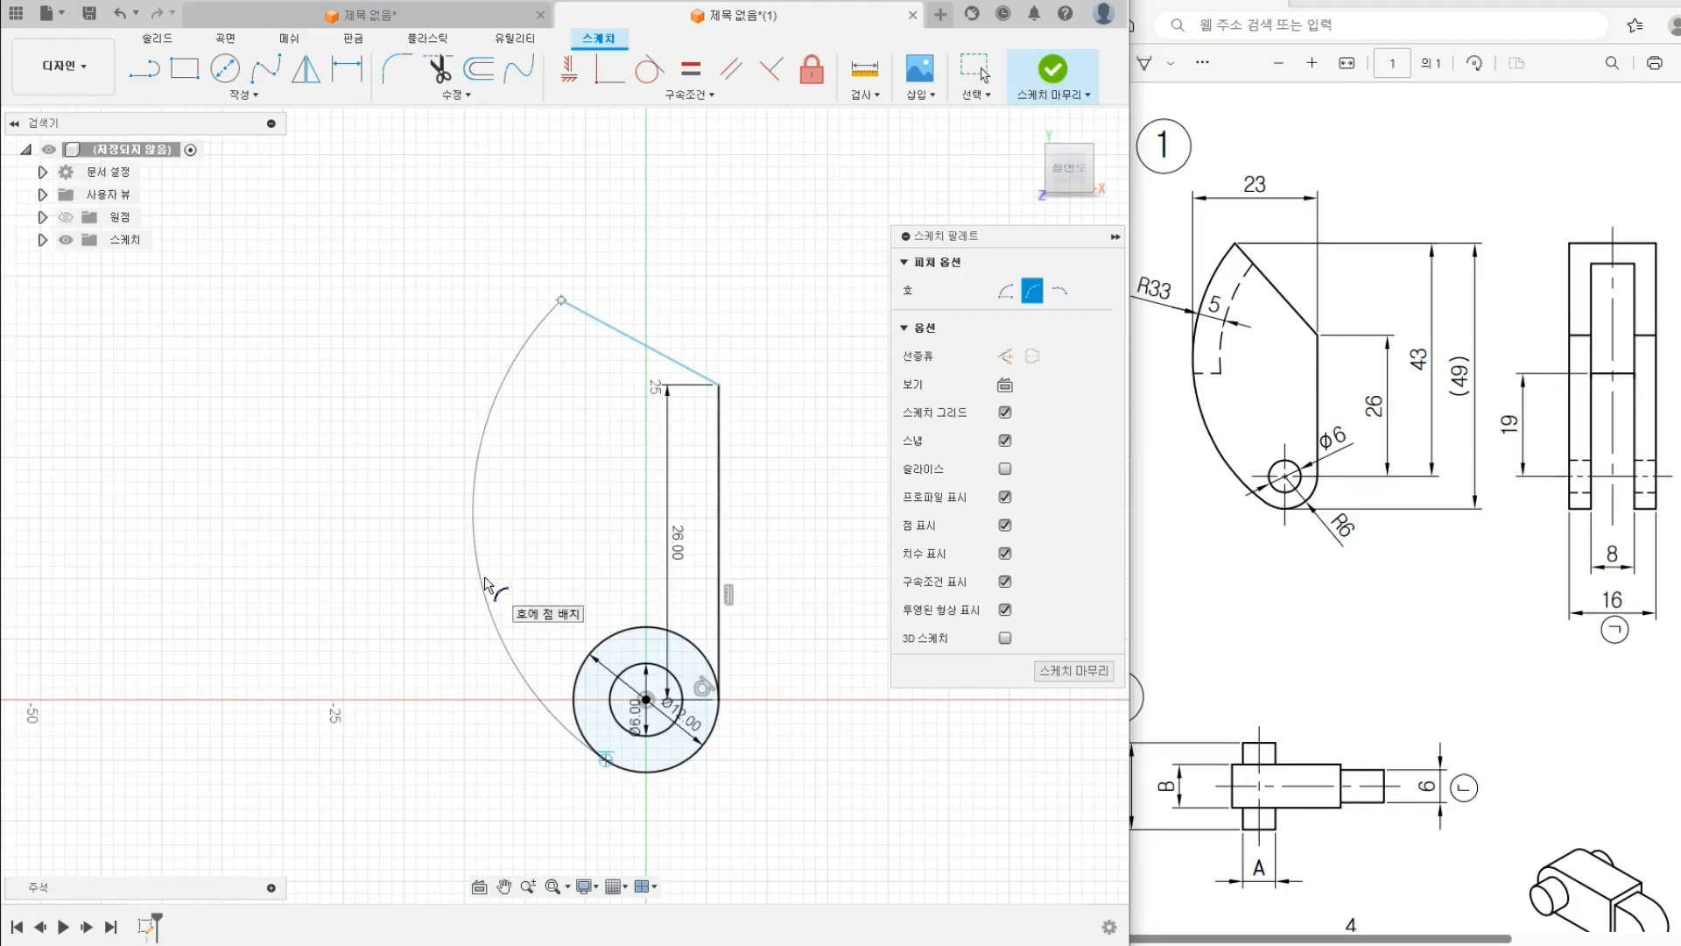
click(488, 585)
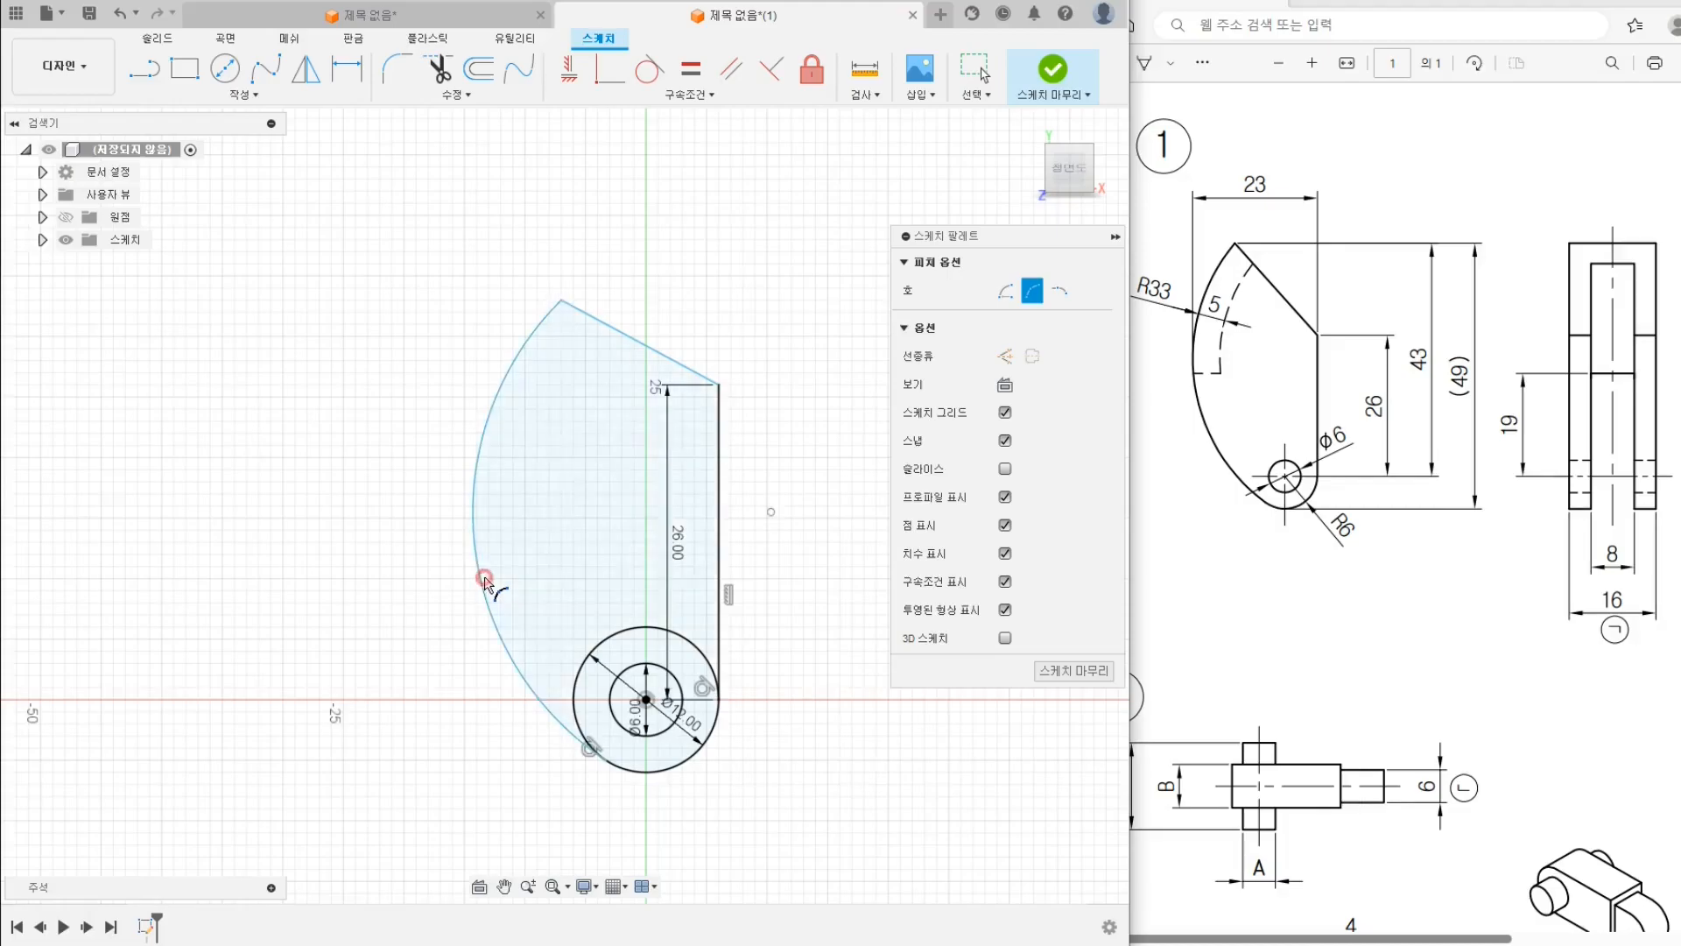
right_click(557, 775)
click(602, 776)
Try to add a tangent constraint between the large arc and the 12 mm circle
scroll(597, 774, up, 5)
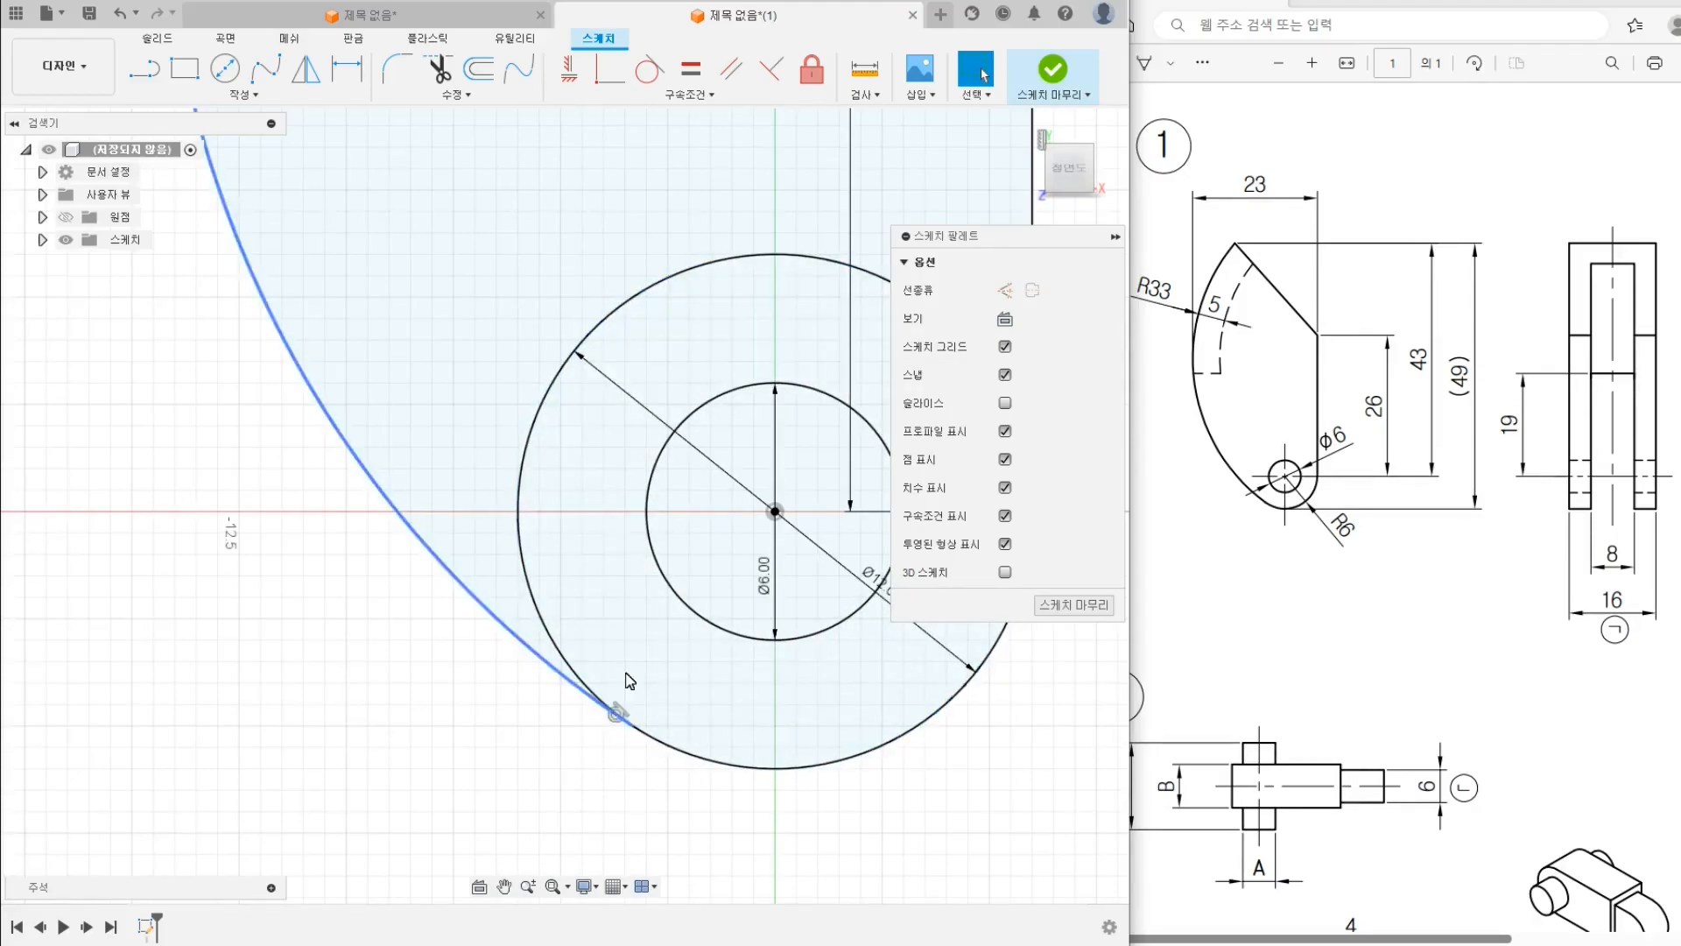
click(652, 77)
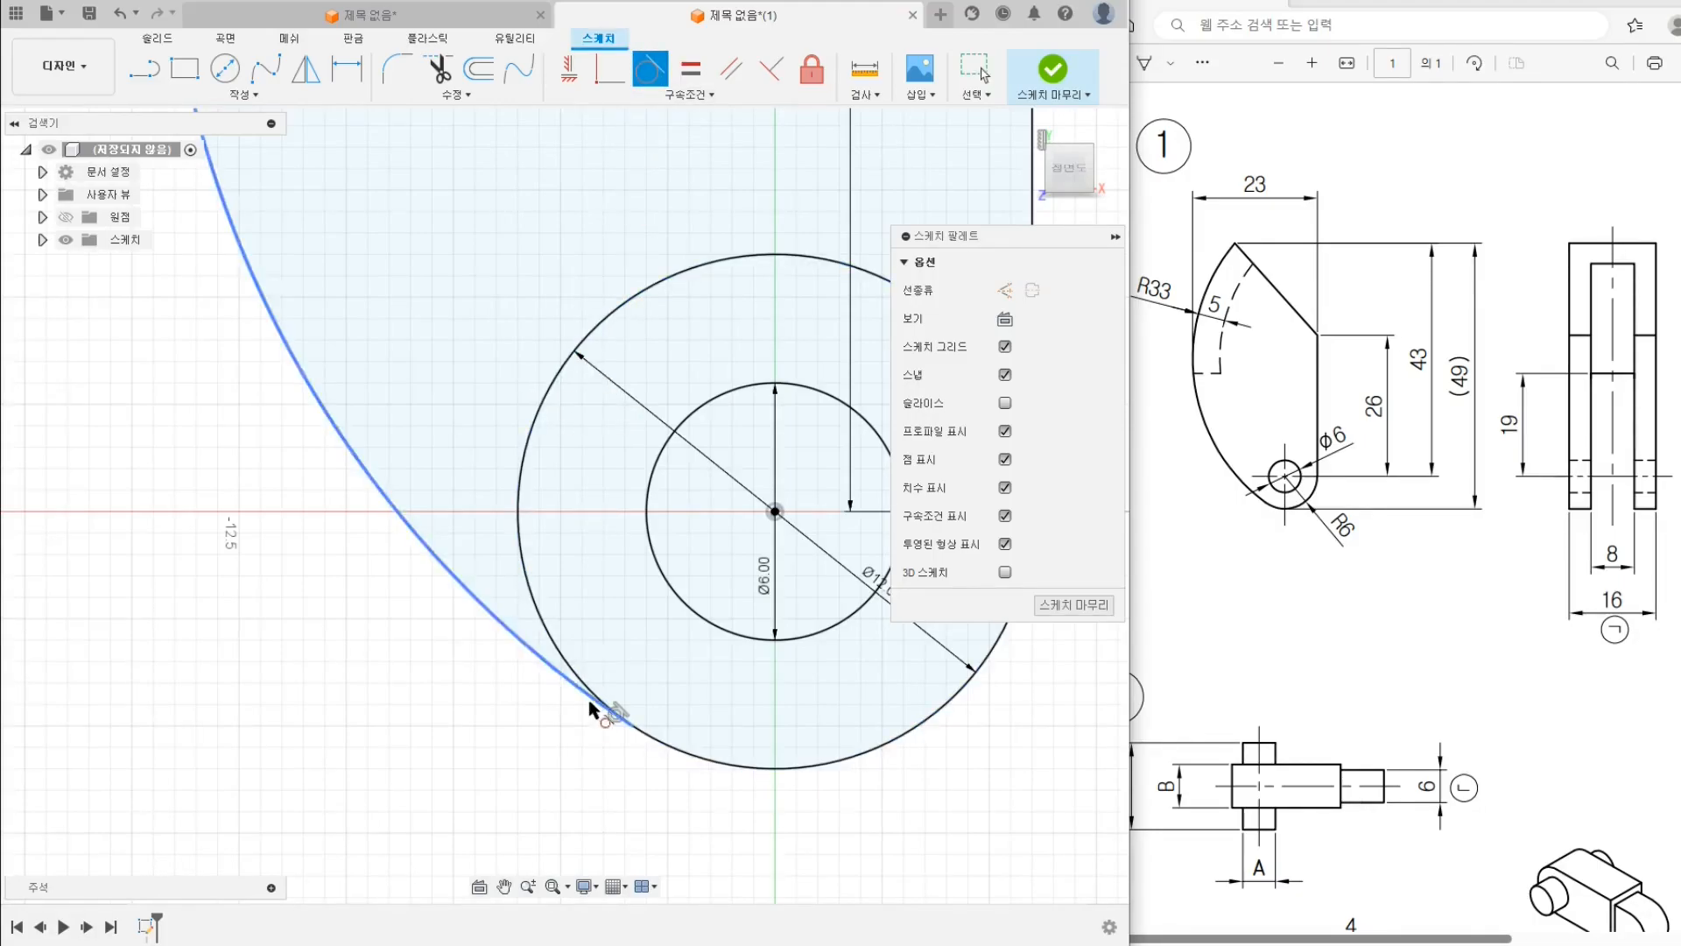
scroll(587, 708, down, 3)
scroll(601, 713, down, 2)
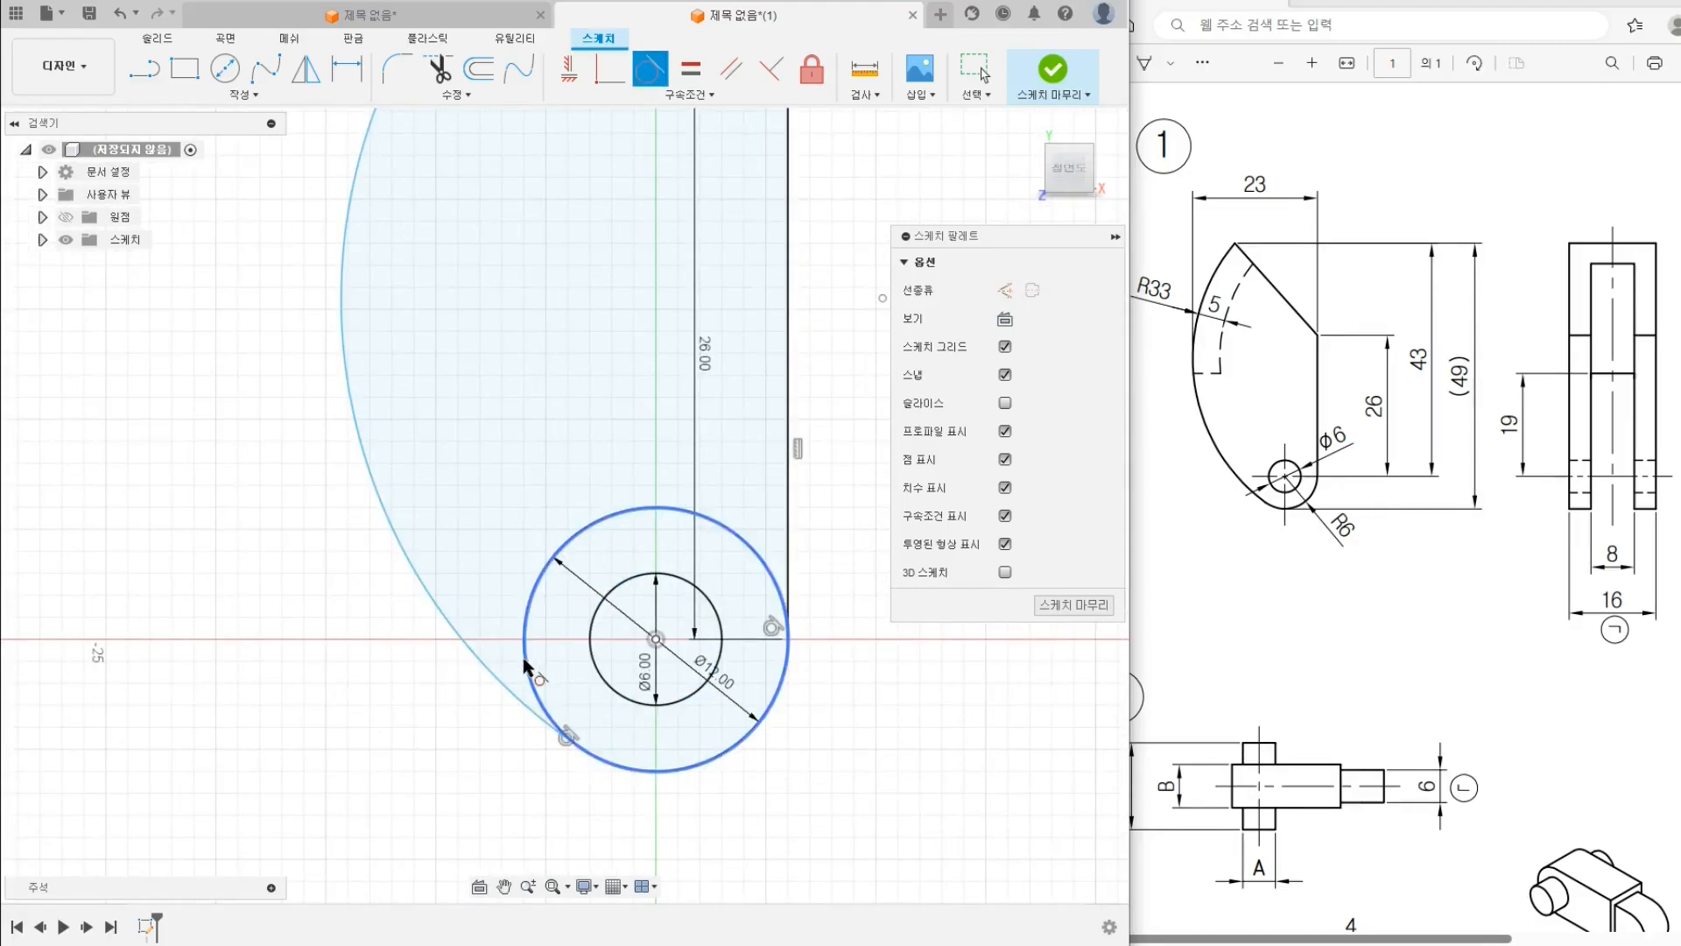
click(499, 683)
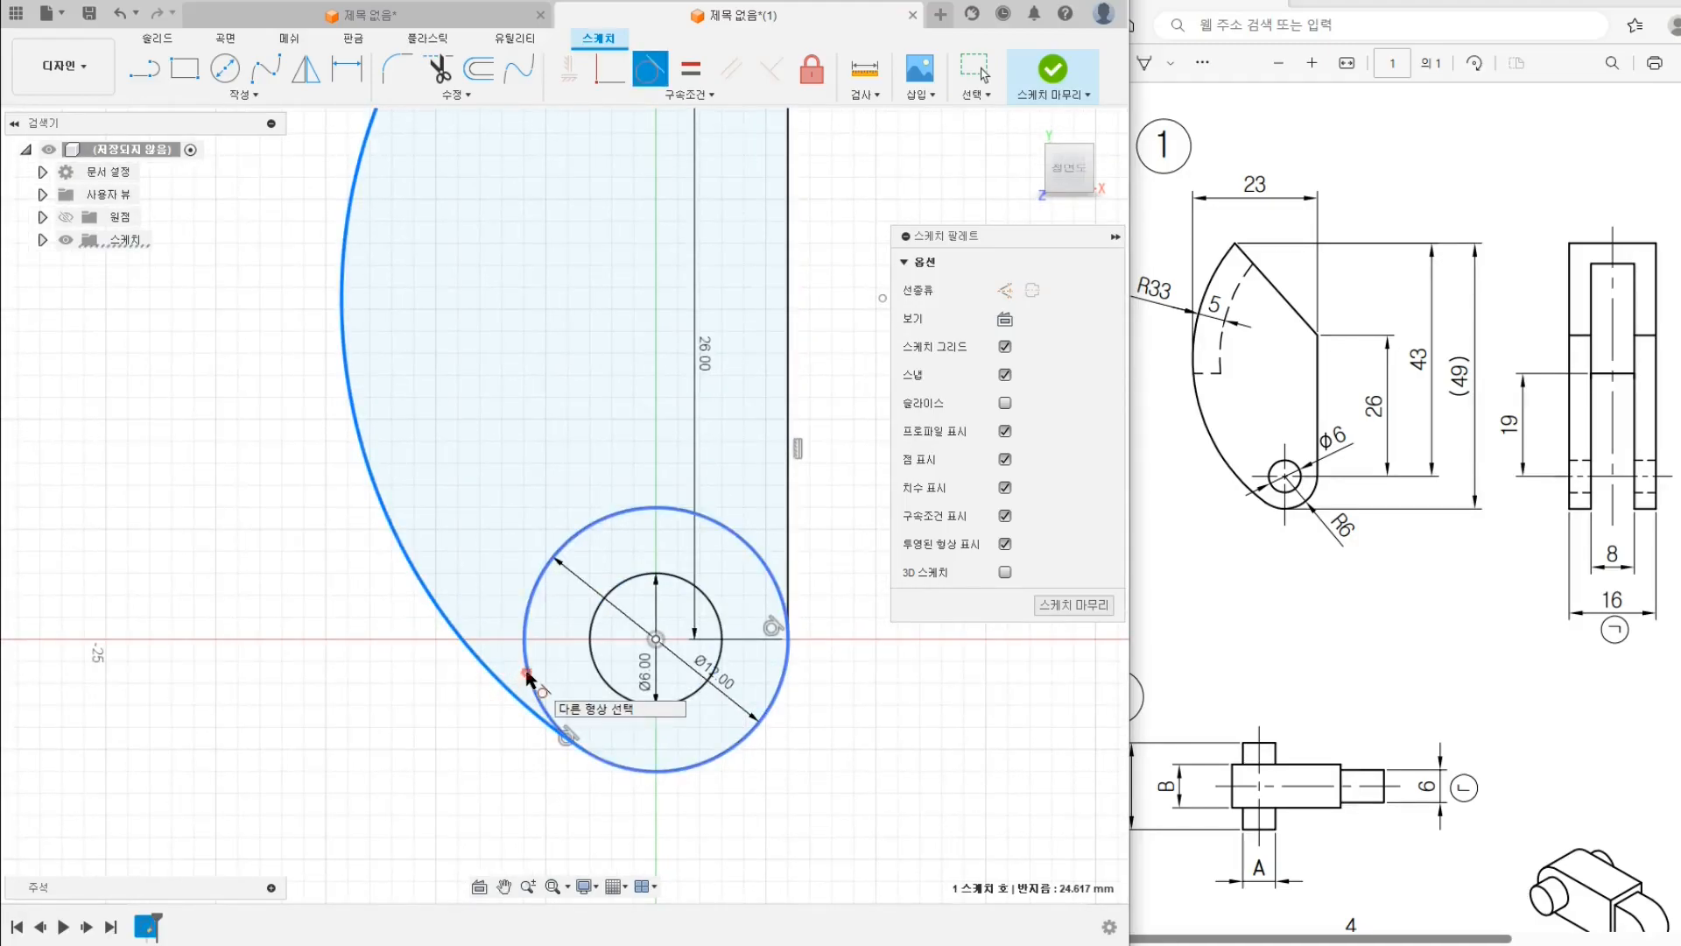
click(567, 737)
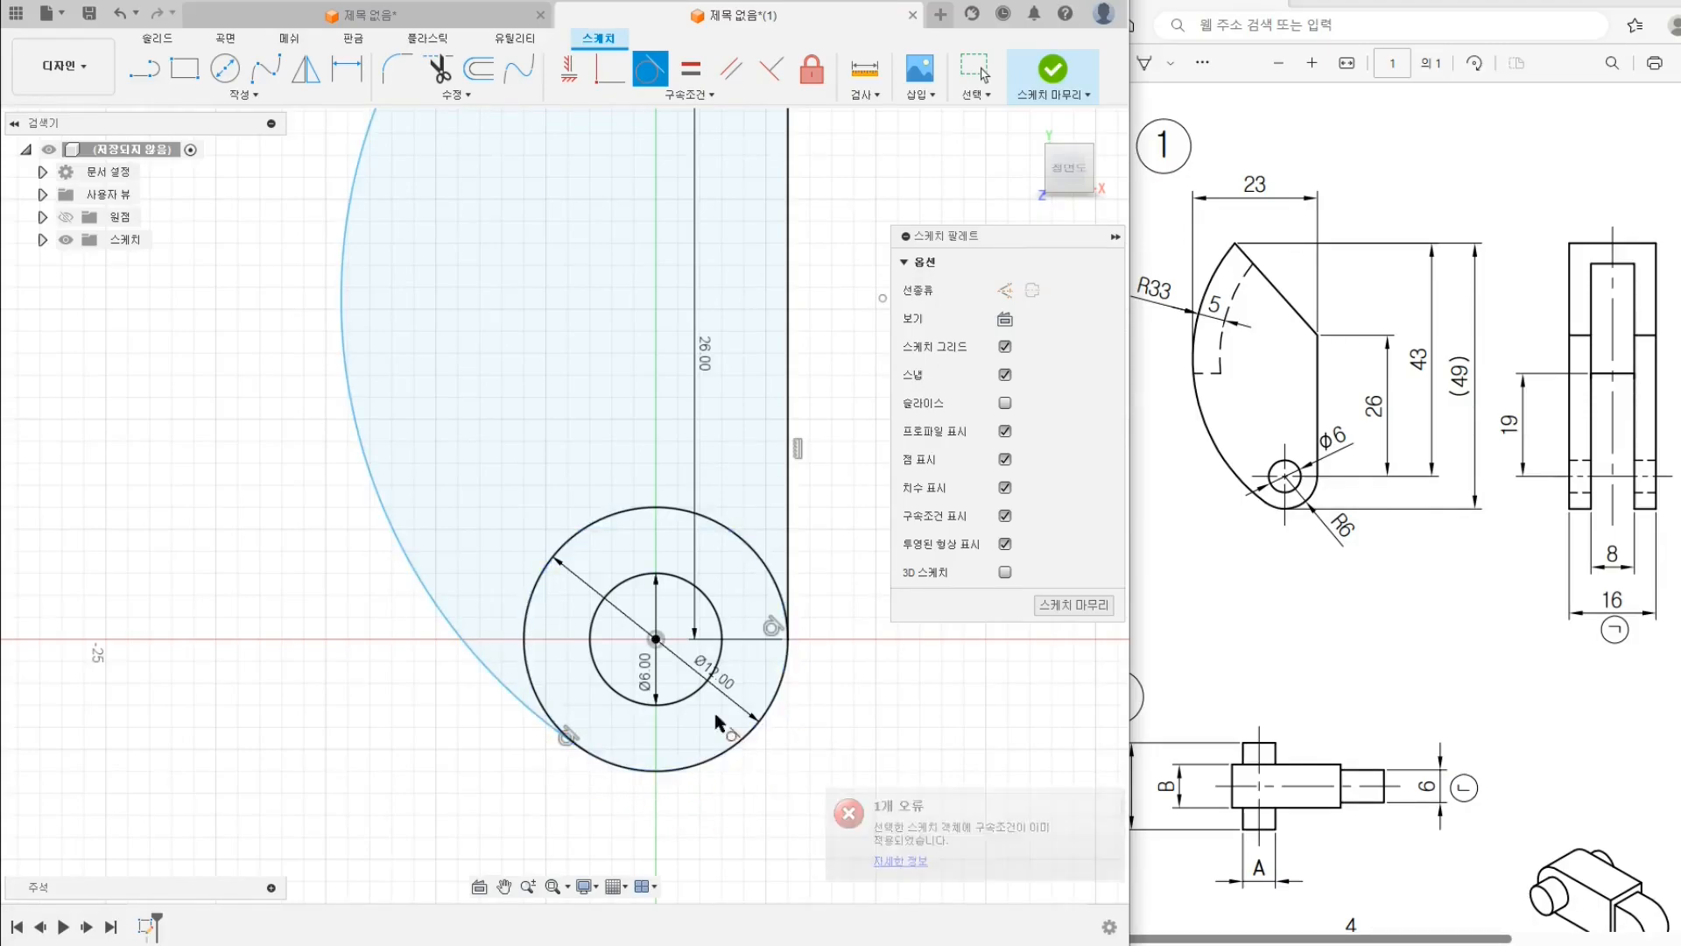
key(Escape)
Delete the tangent constraints that tie the arc and the vertical line to the 12 mm circle
click(567, 735)
ctrl+click(772, 628)
key(Delete)
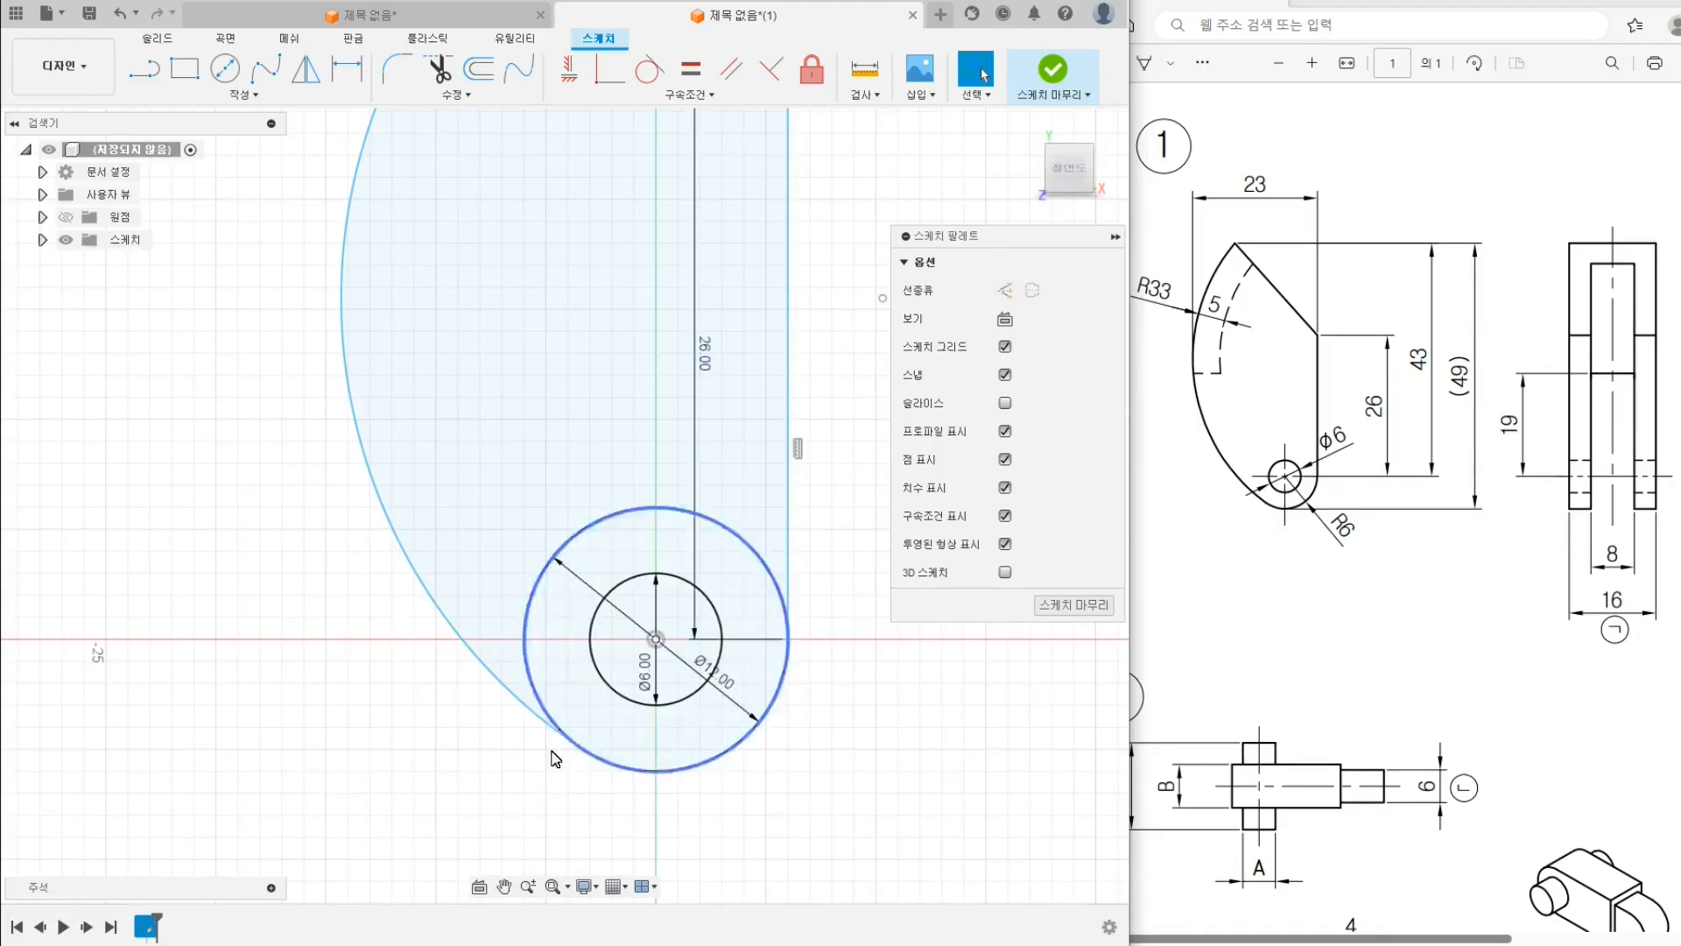
Apply tangent constraints between the large arc and the 12 mm circle, and between the vertical line and the same circle
click(652, 72)
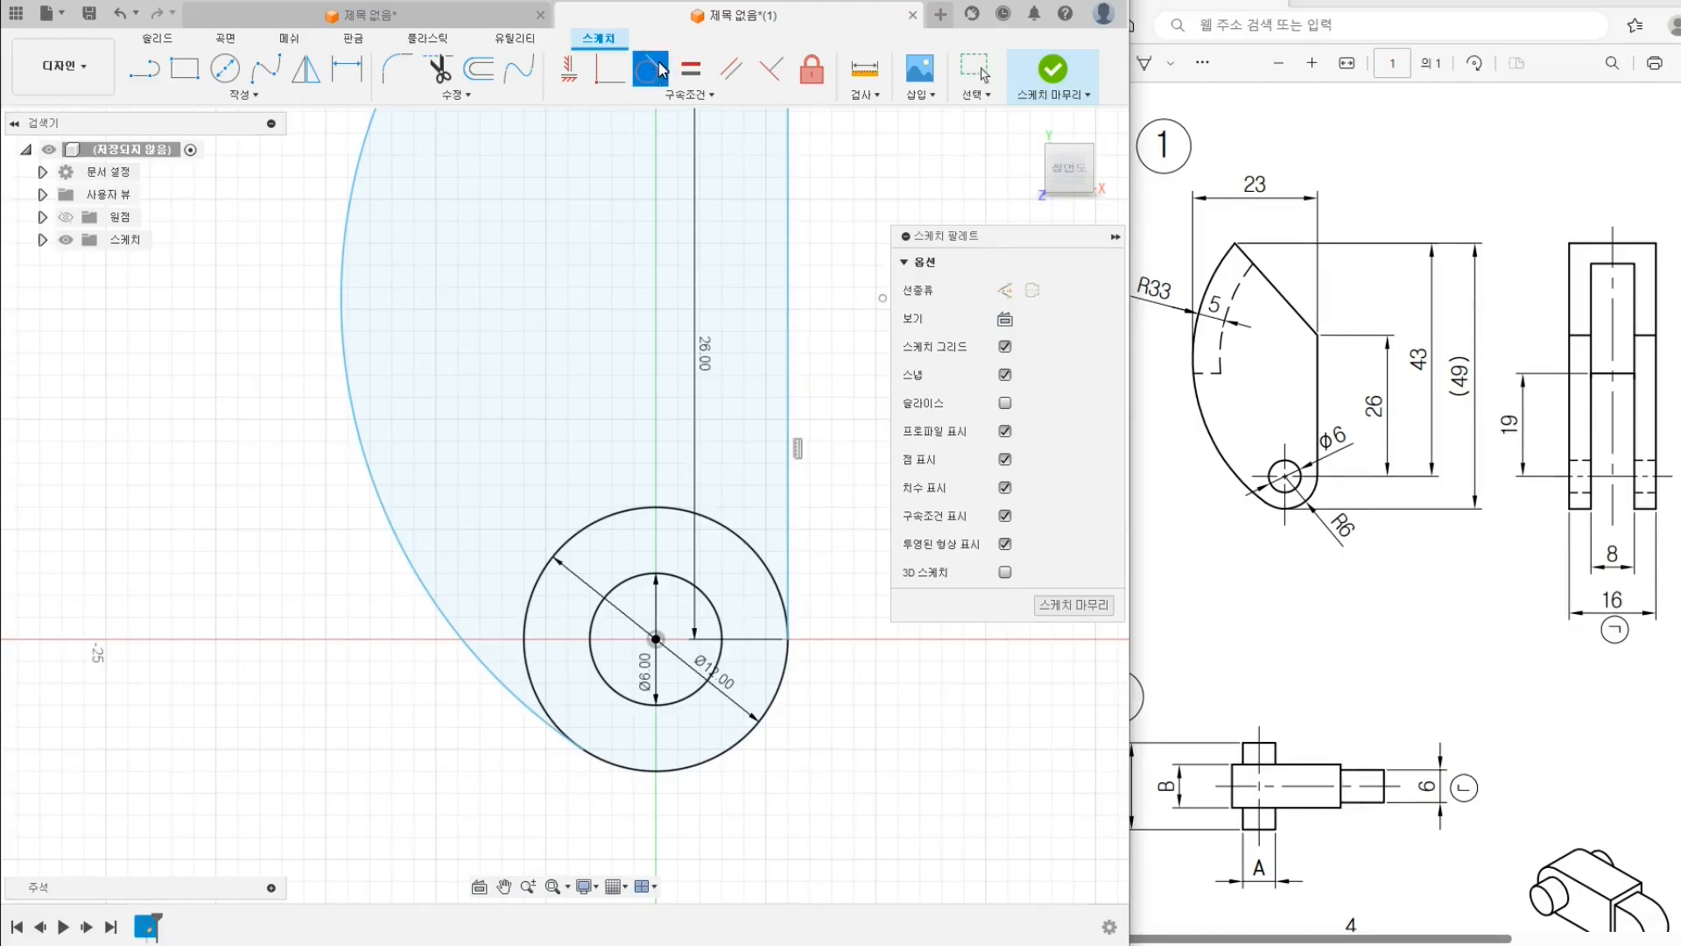
click(488, 684)
click(531, 675)
click(788, 525)
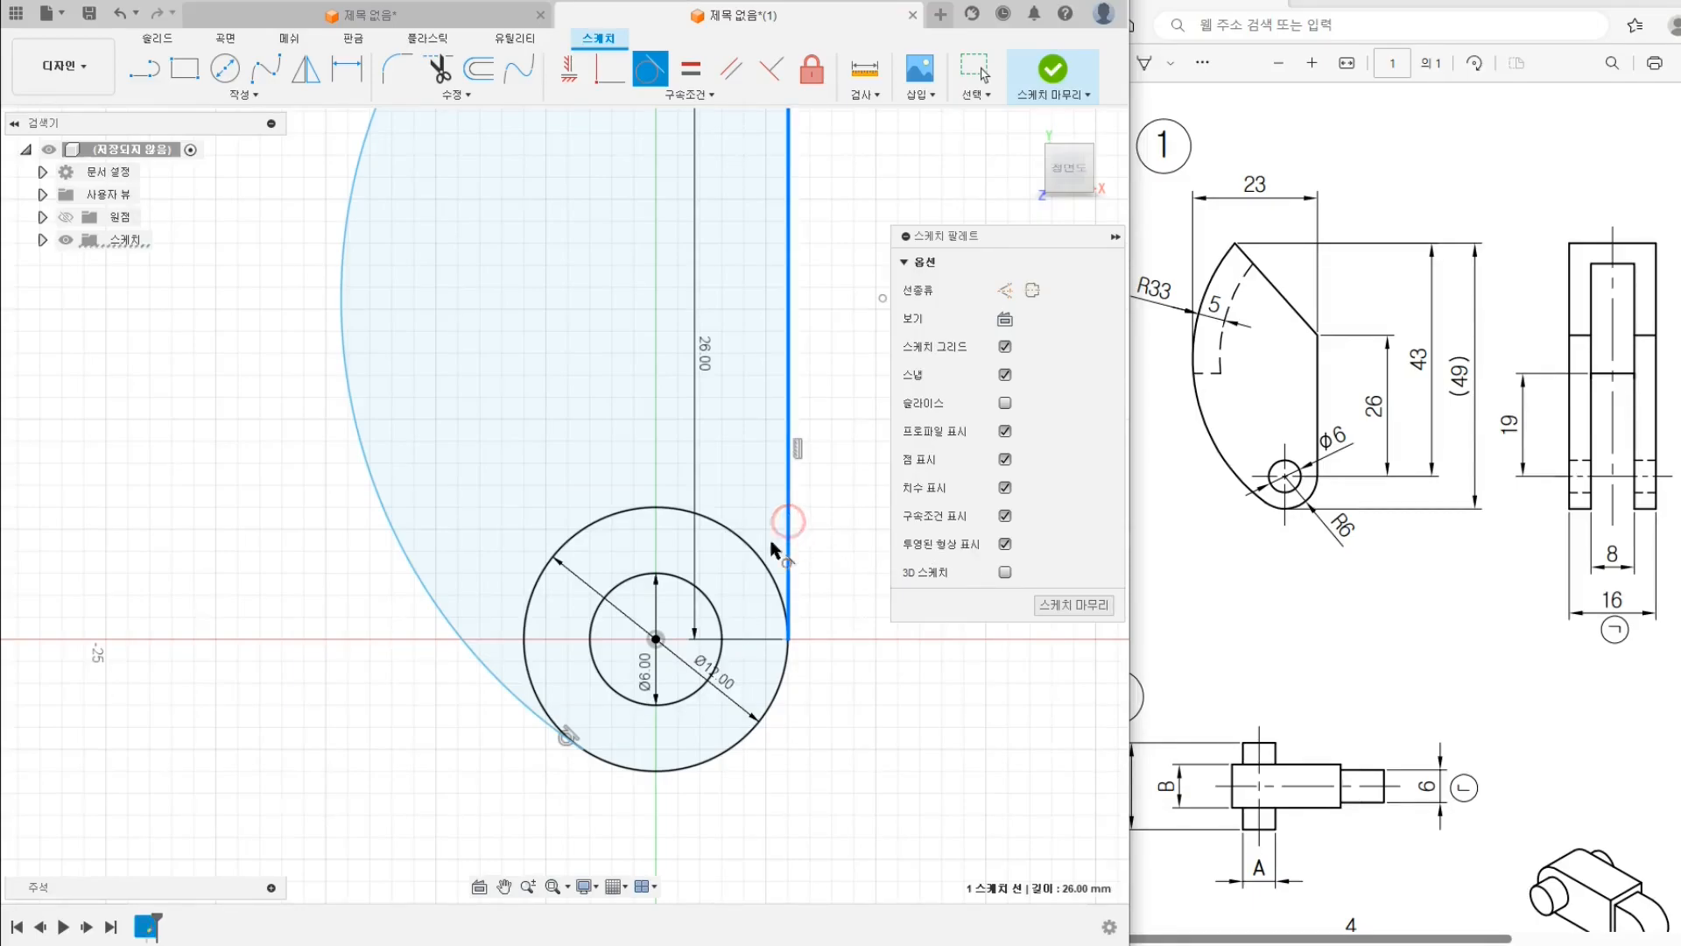
click(767, 562)
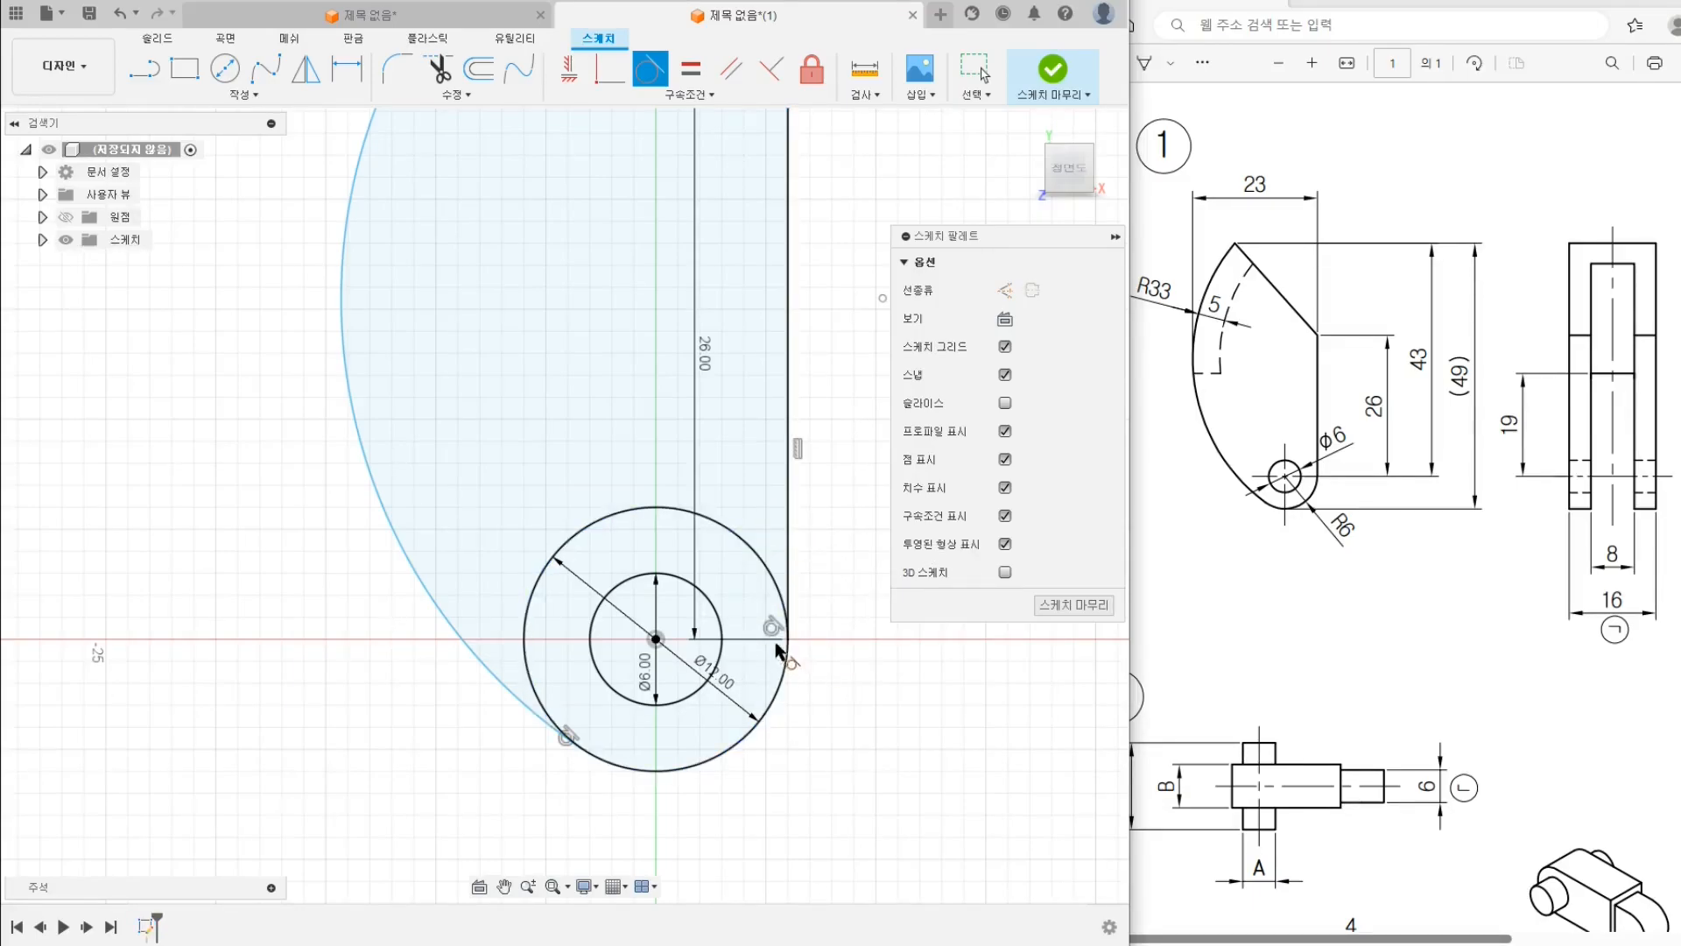
right_click(878, 582)
click(923, 591)
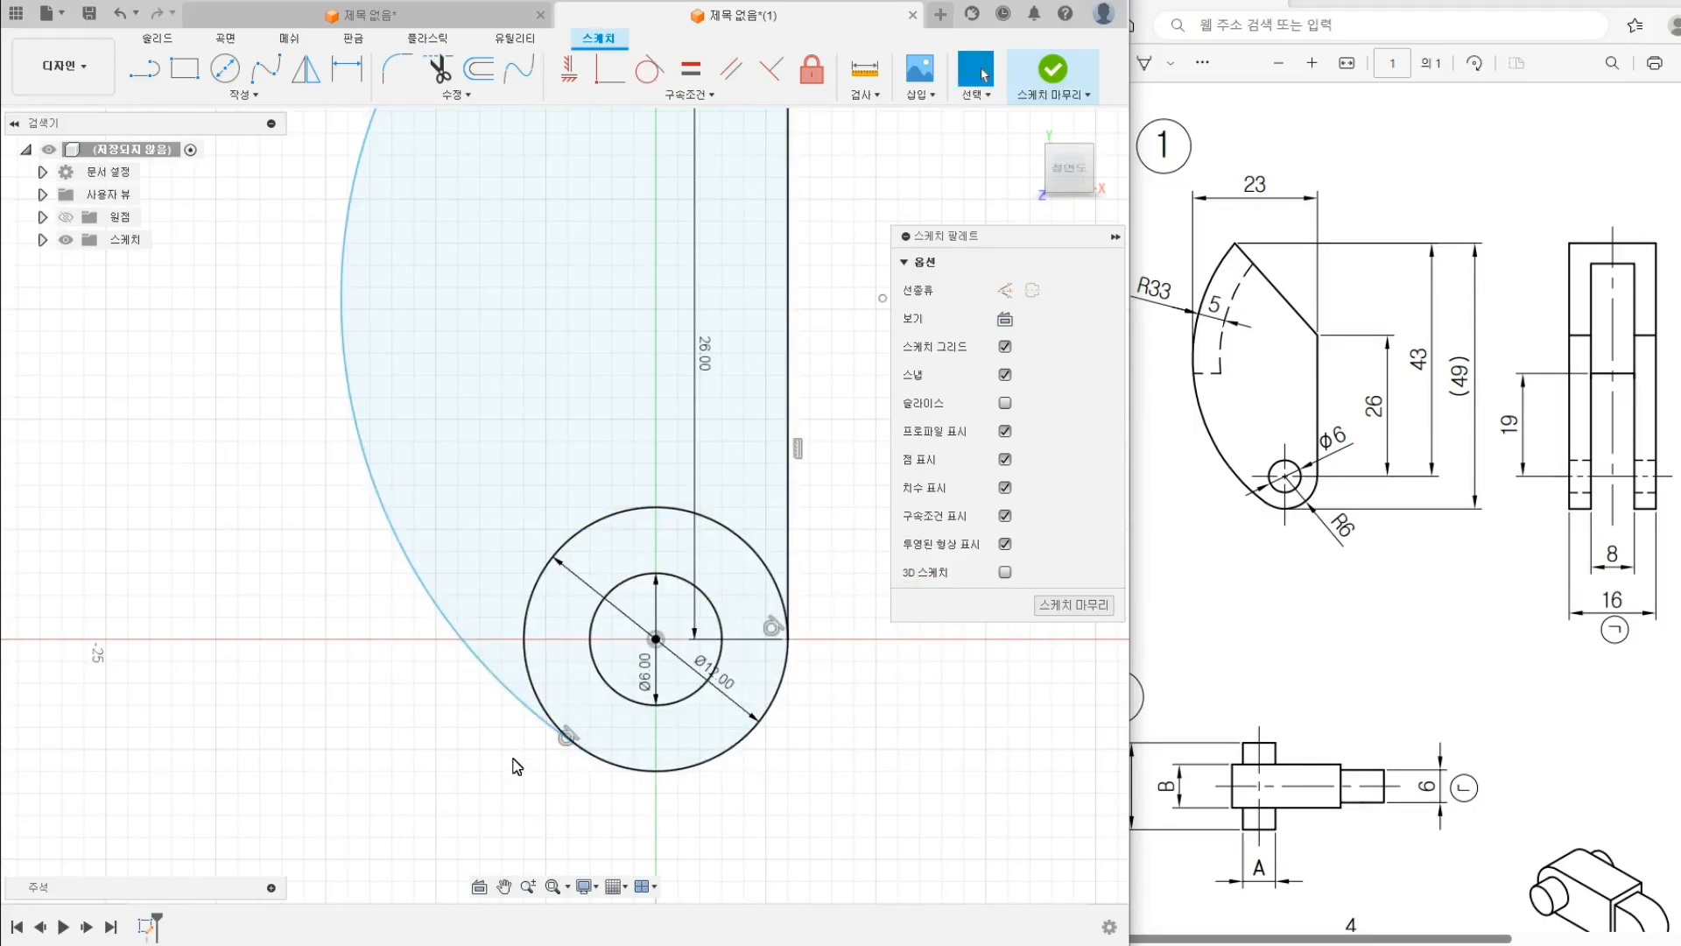
Dimension the large arc's radius as 33 mm
scroll(645, 657, down, 2)
middle_drag(745, 637, 759, 726)
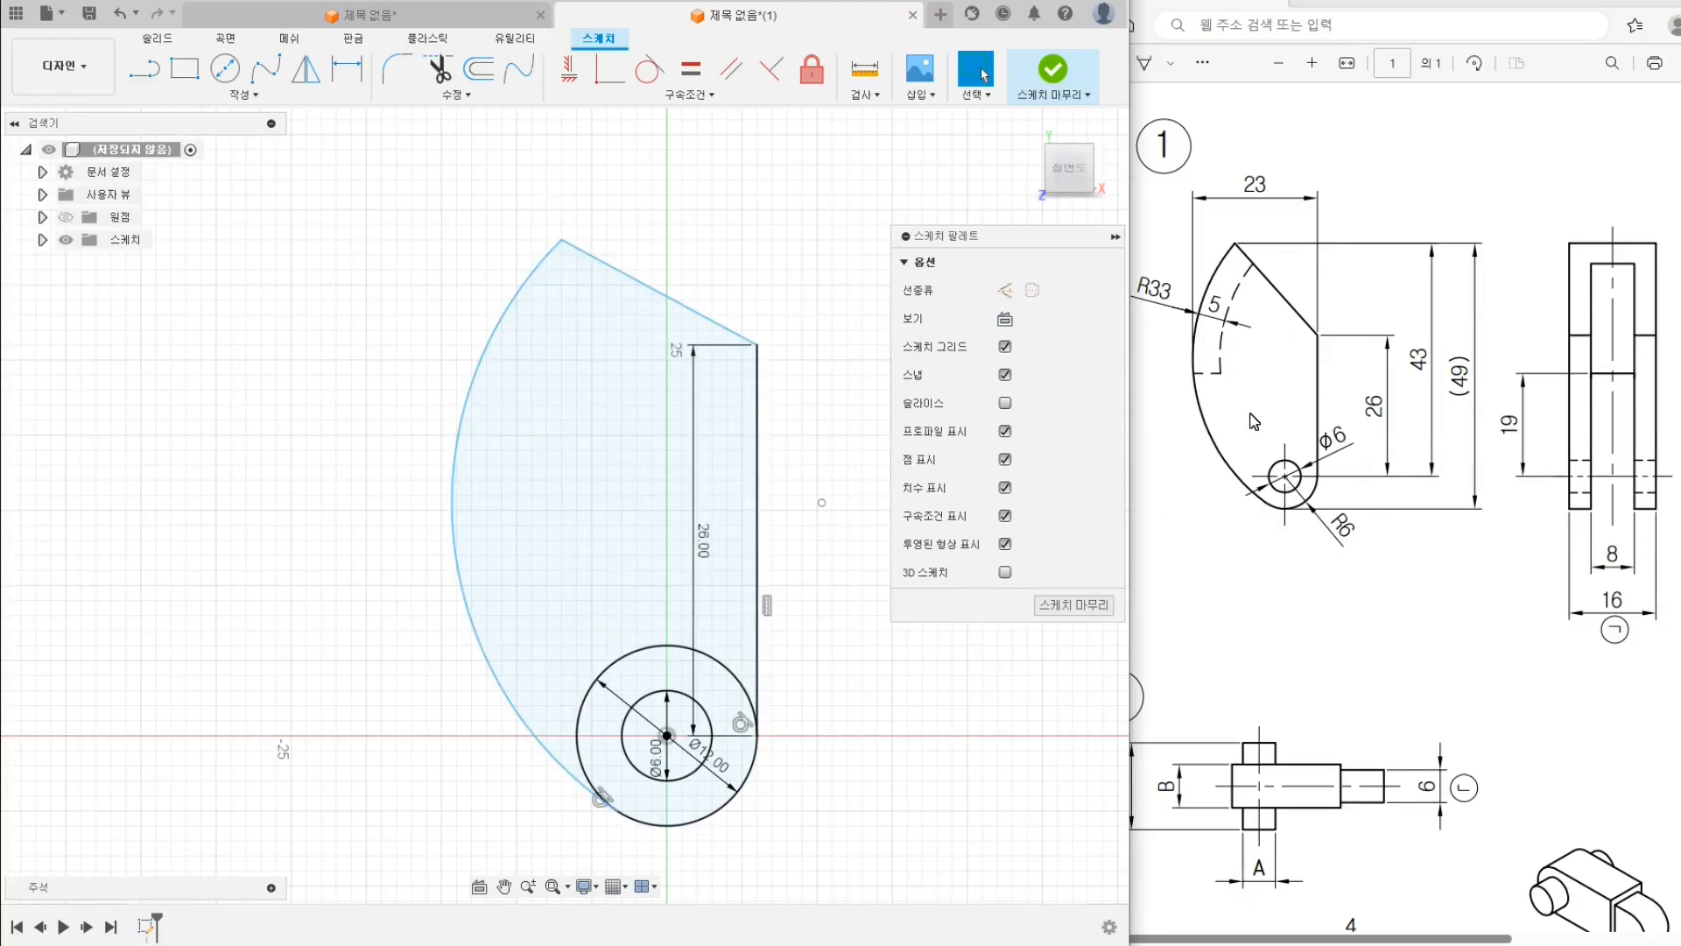
click(354, 75)
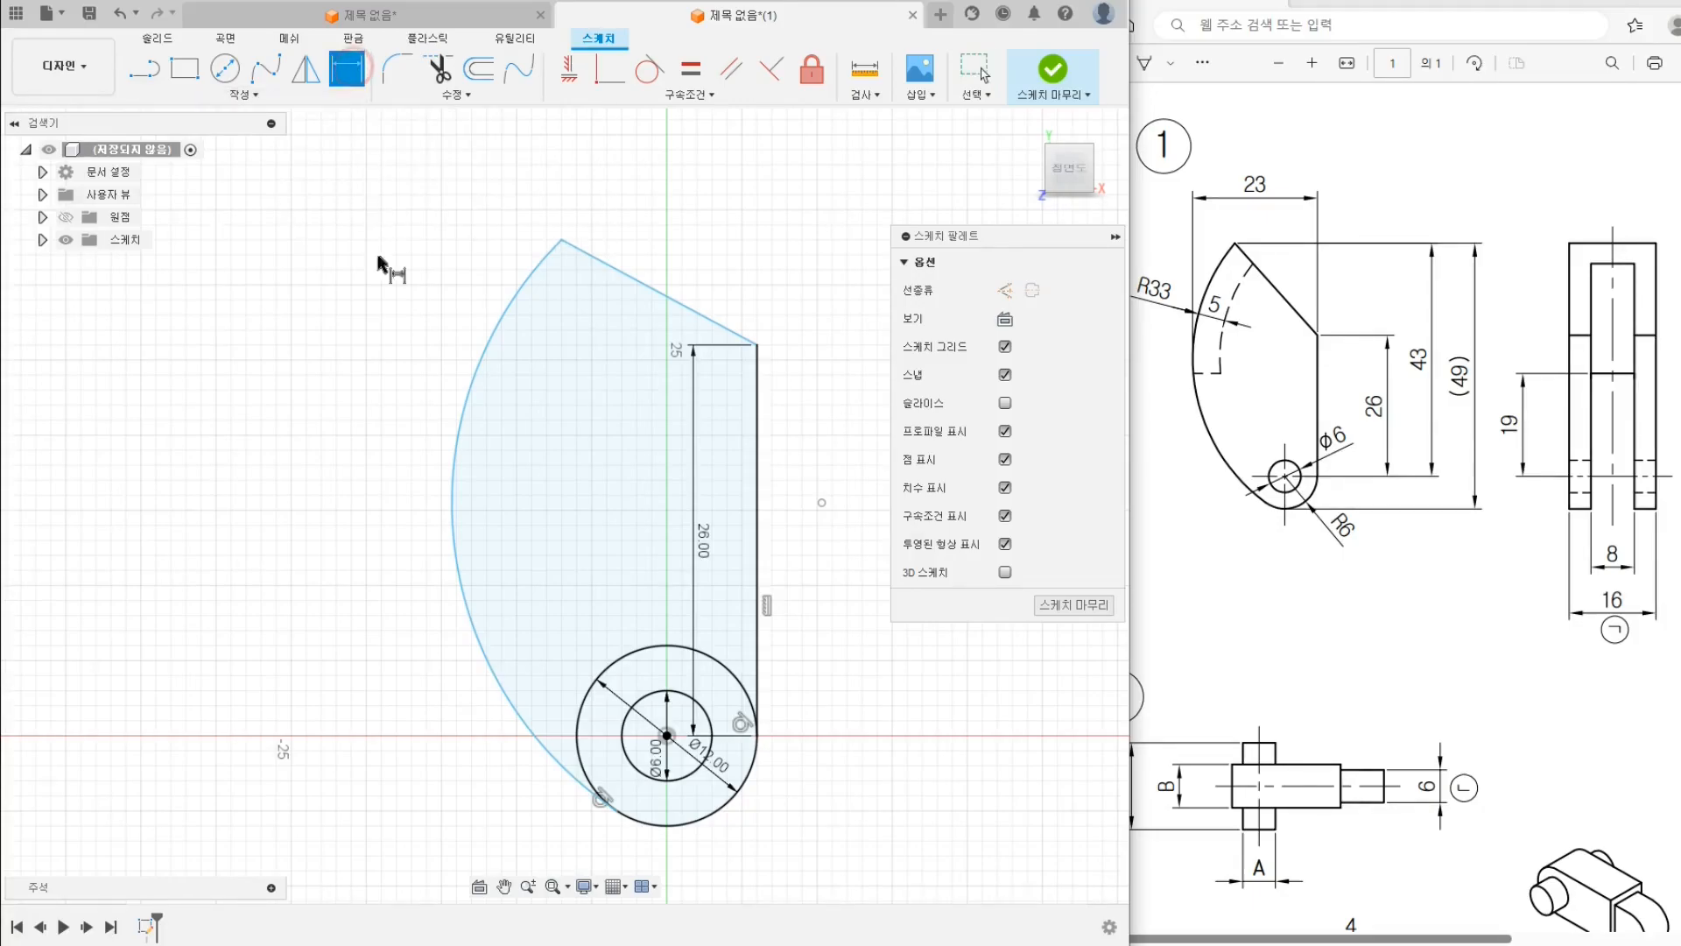
click(455, 440)
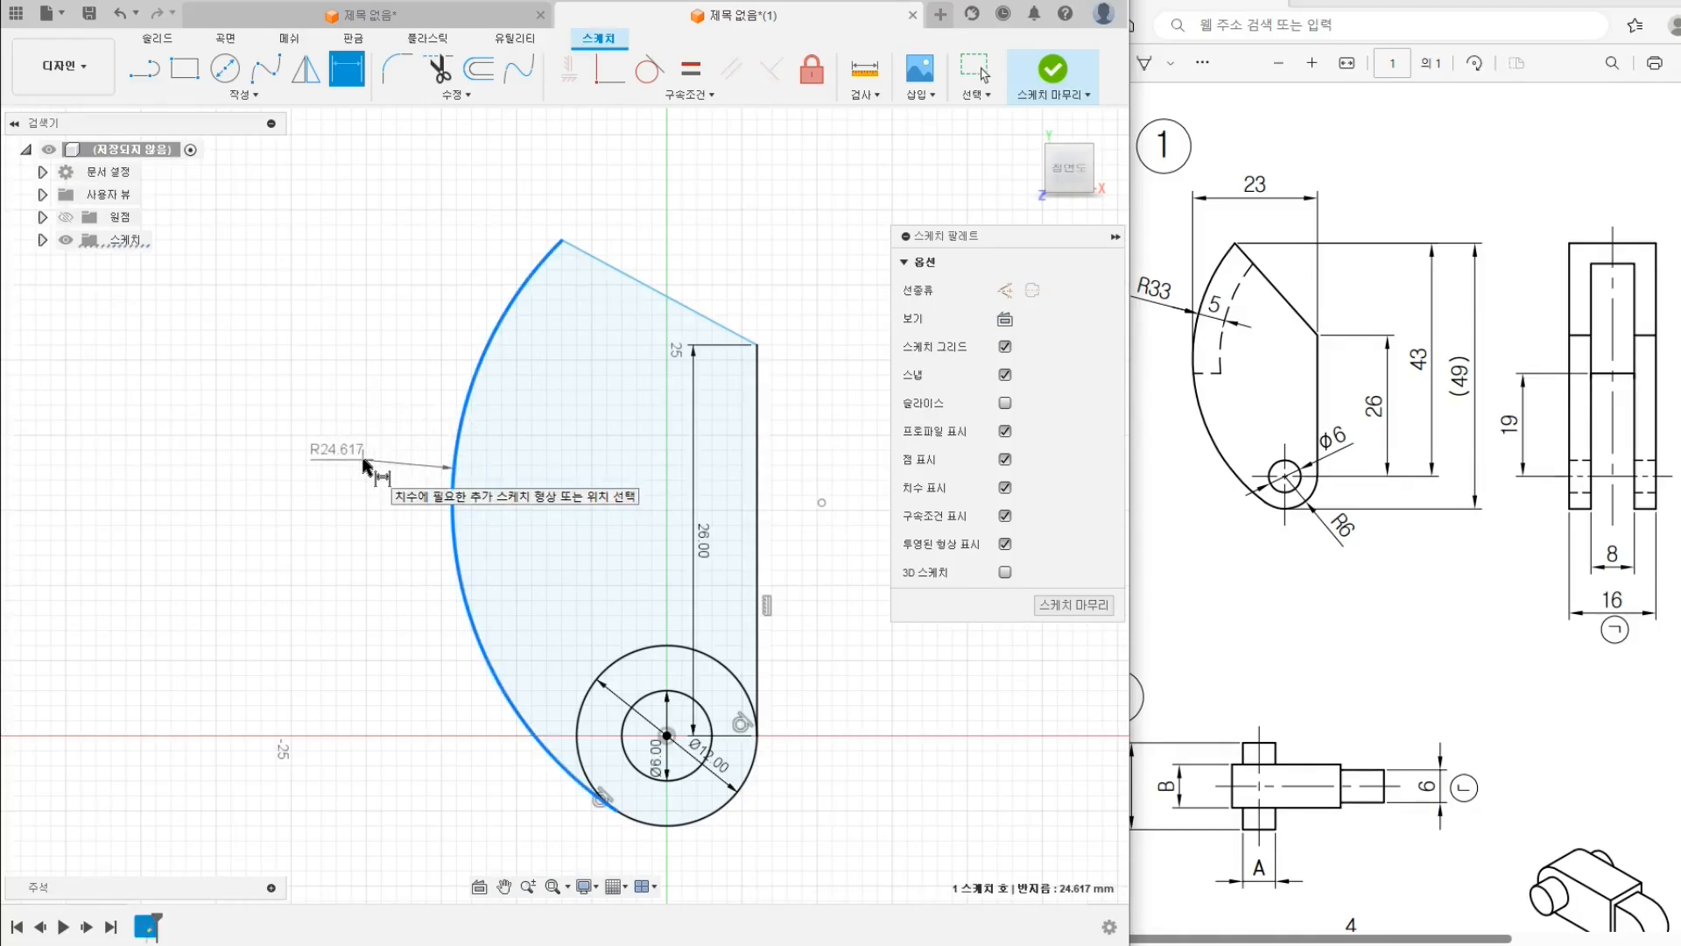
click(364, 464)
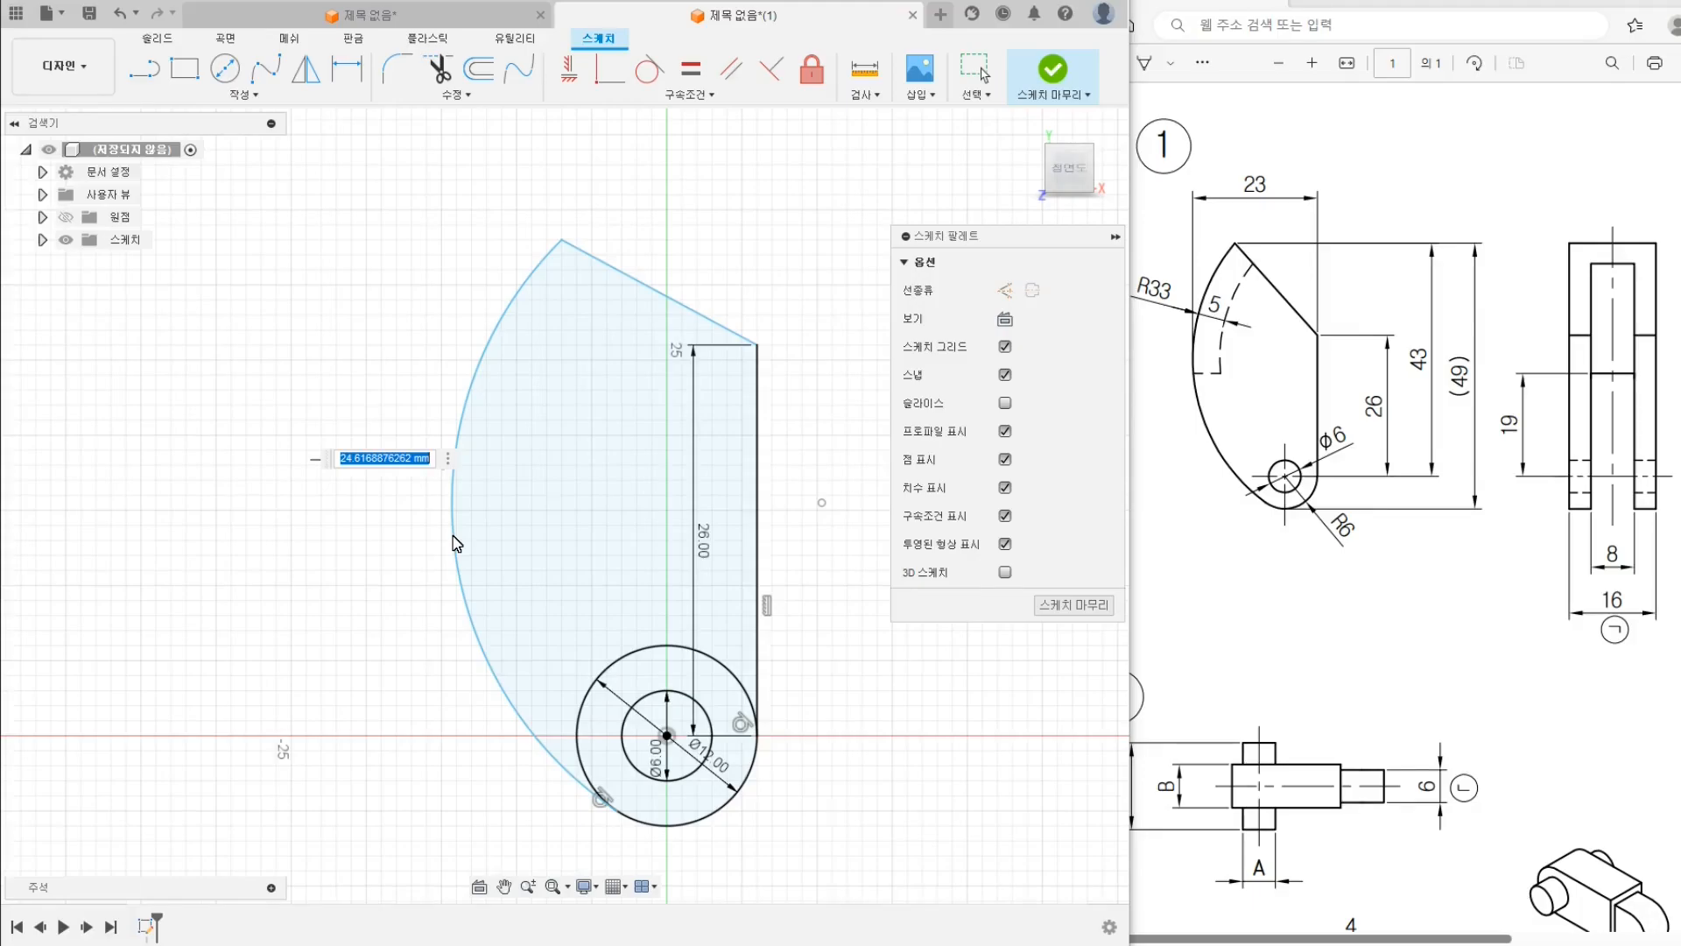
text(33)
key(Return)
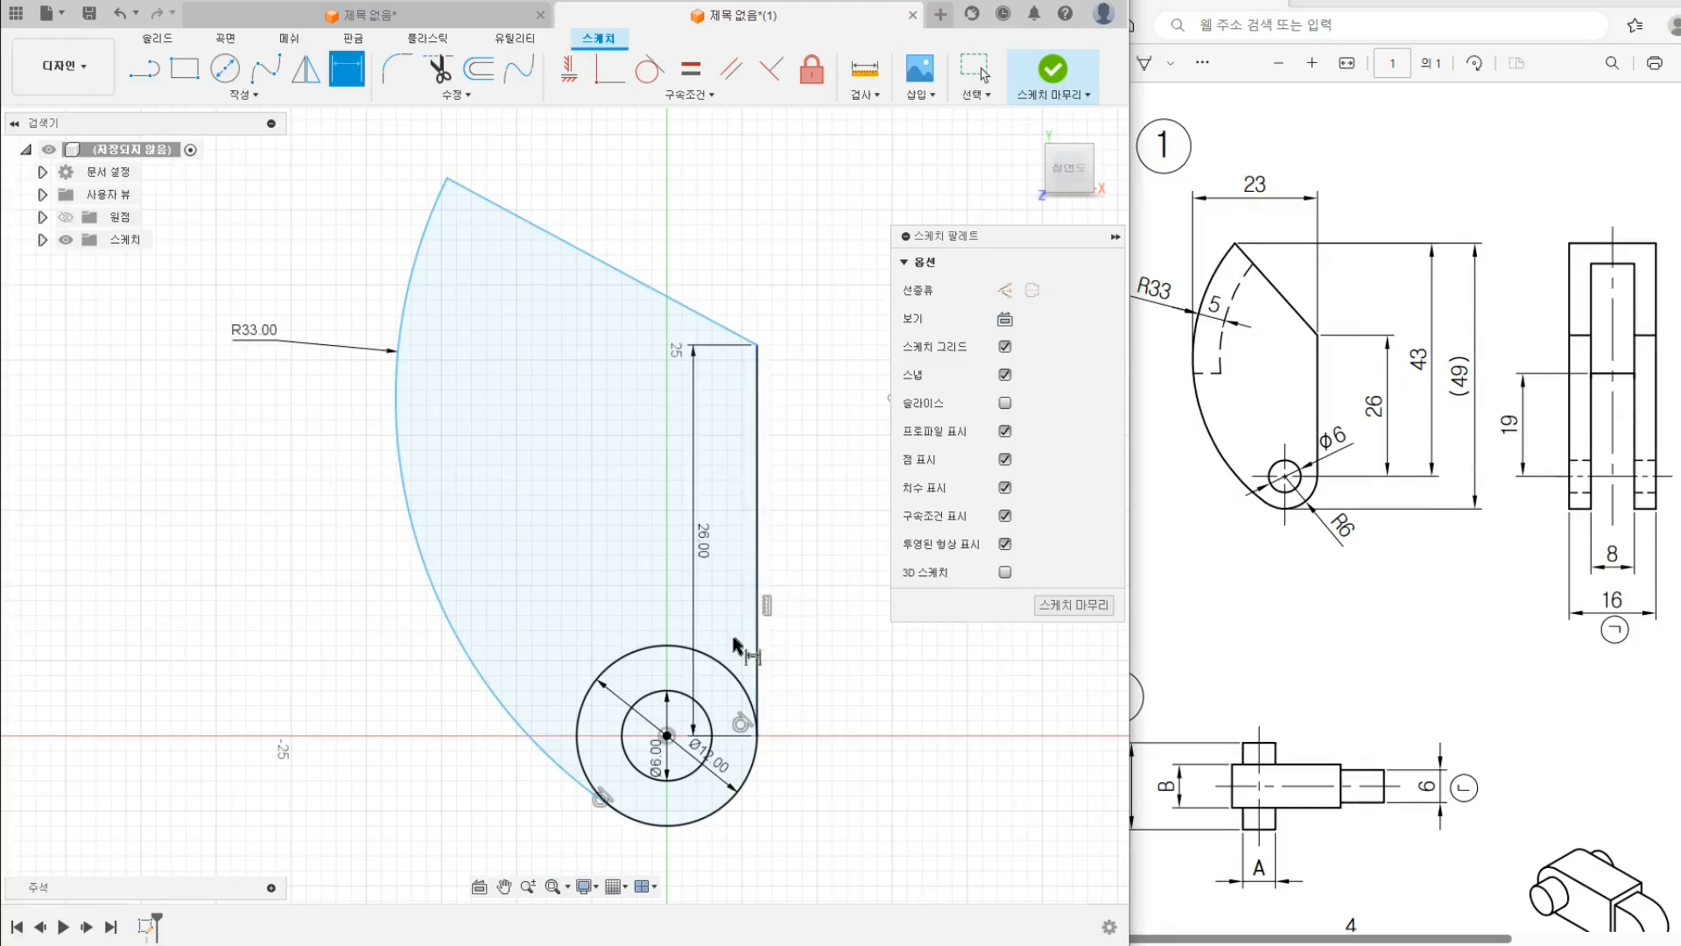
Dimension the vertical distance from the origin to the profile's top corner as 43 mm
click(666, 736)
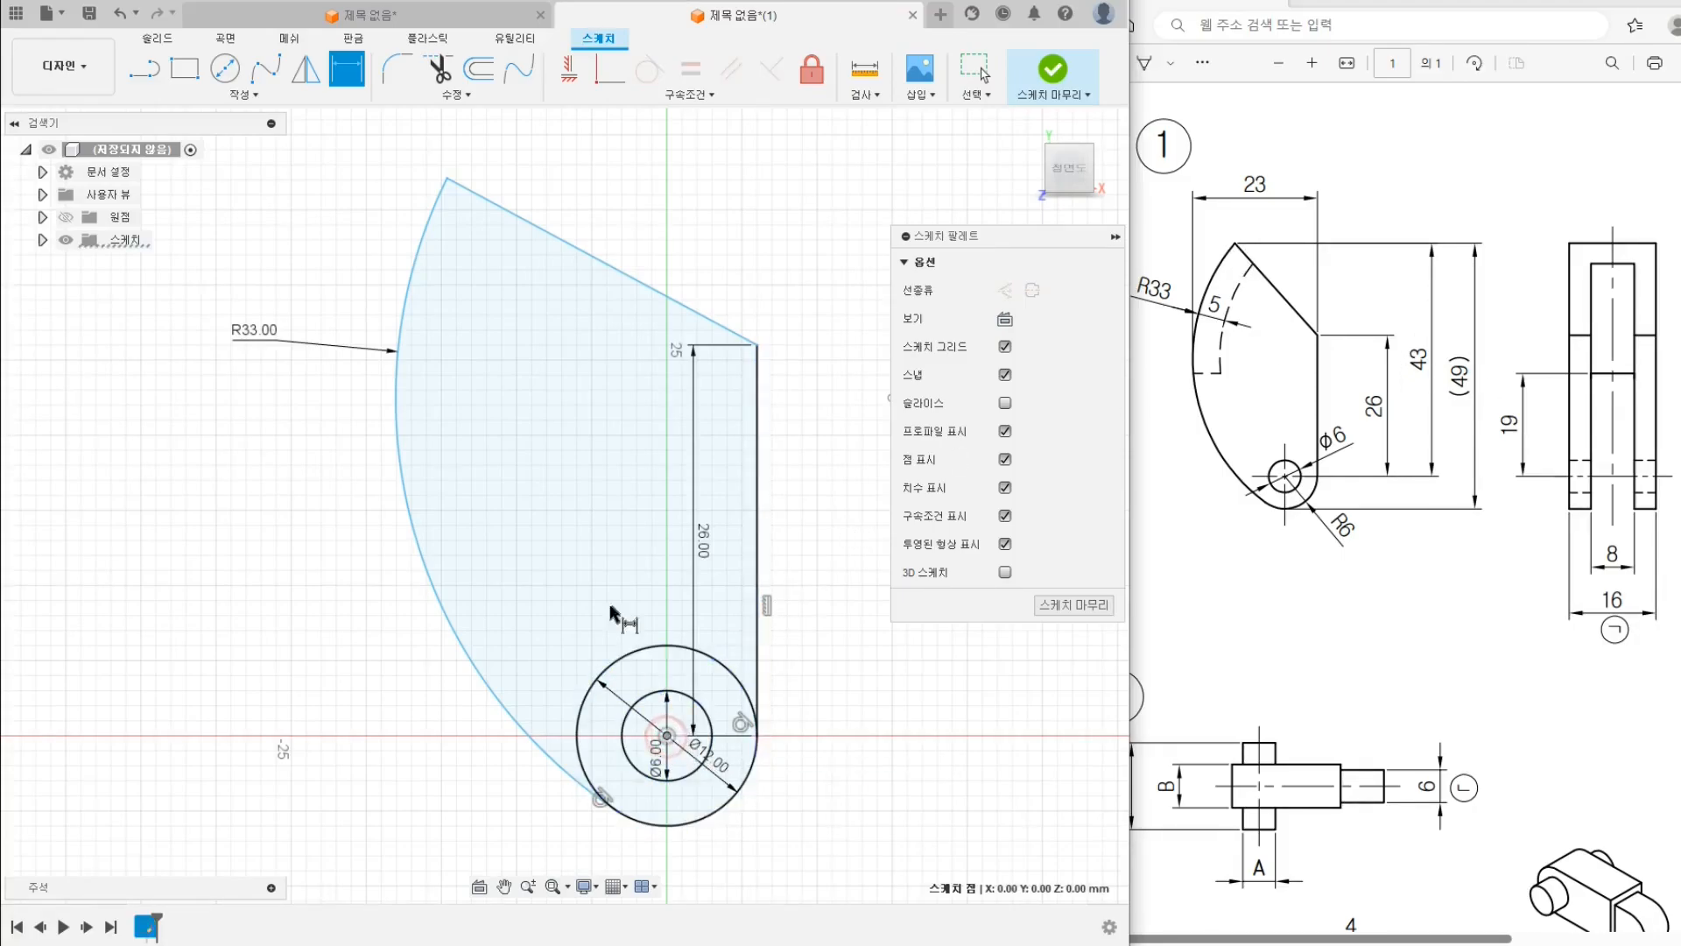
click(447, 179)
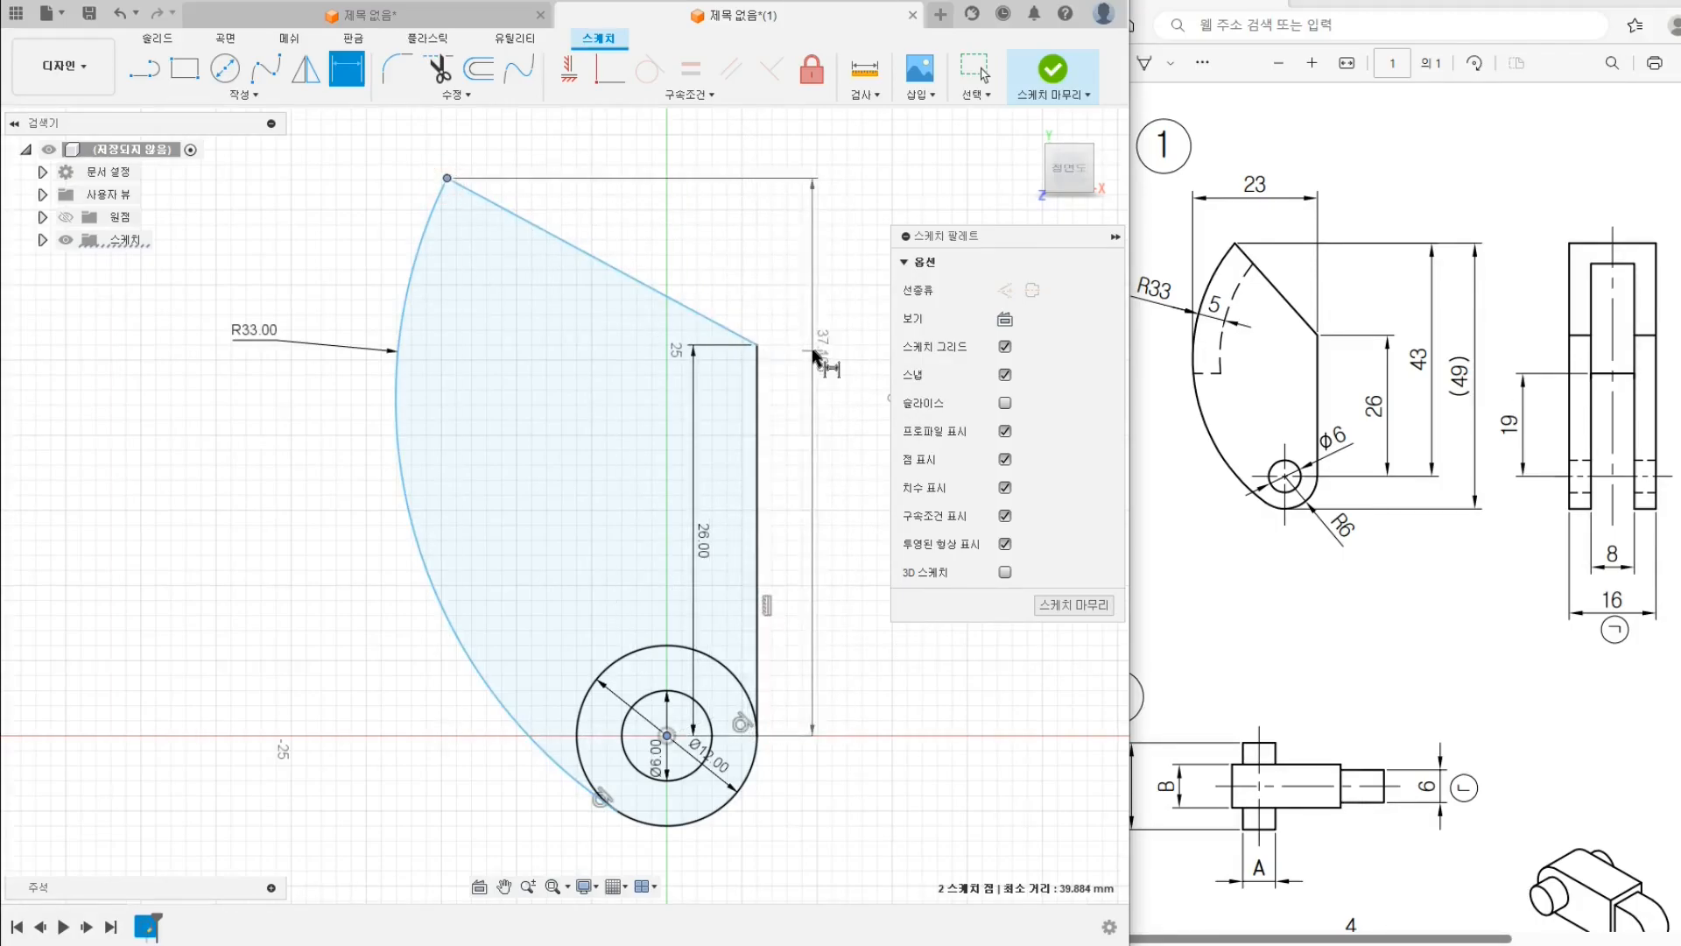
scroll(736, 401, down, 2)
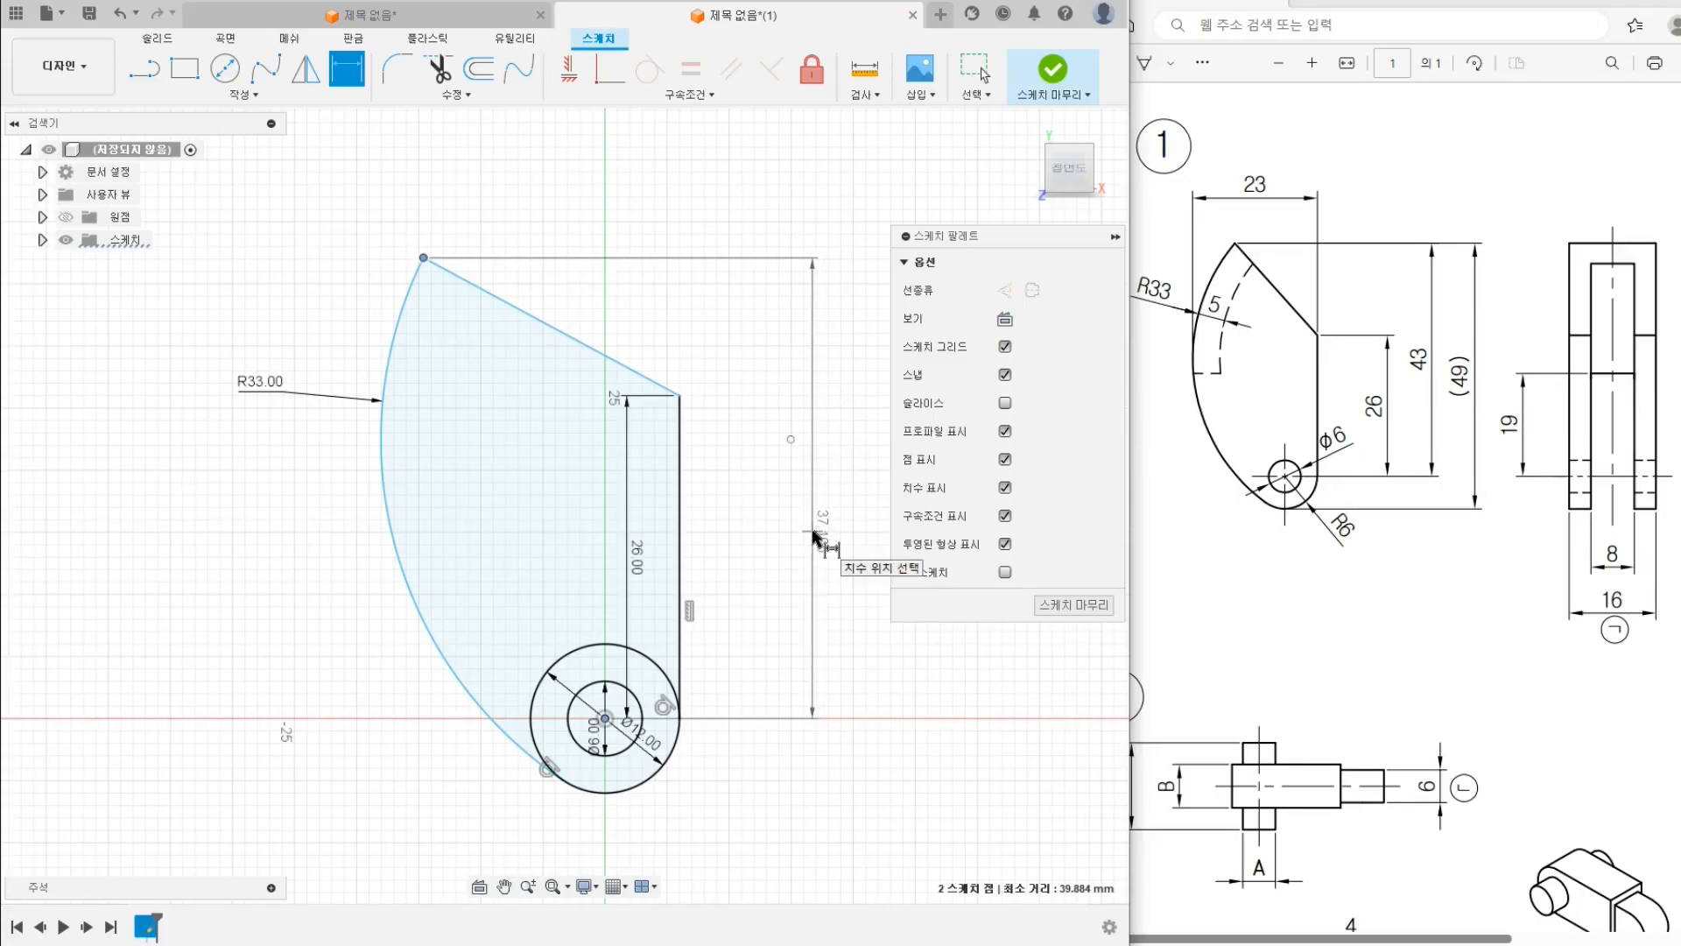
click(813, 532)
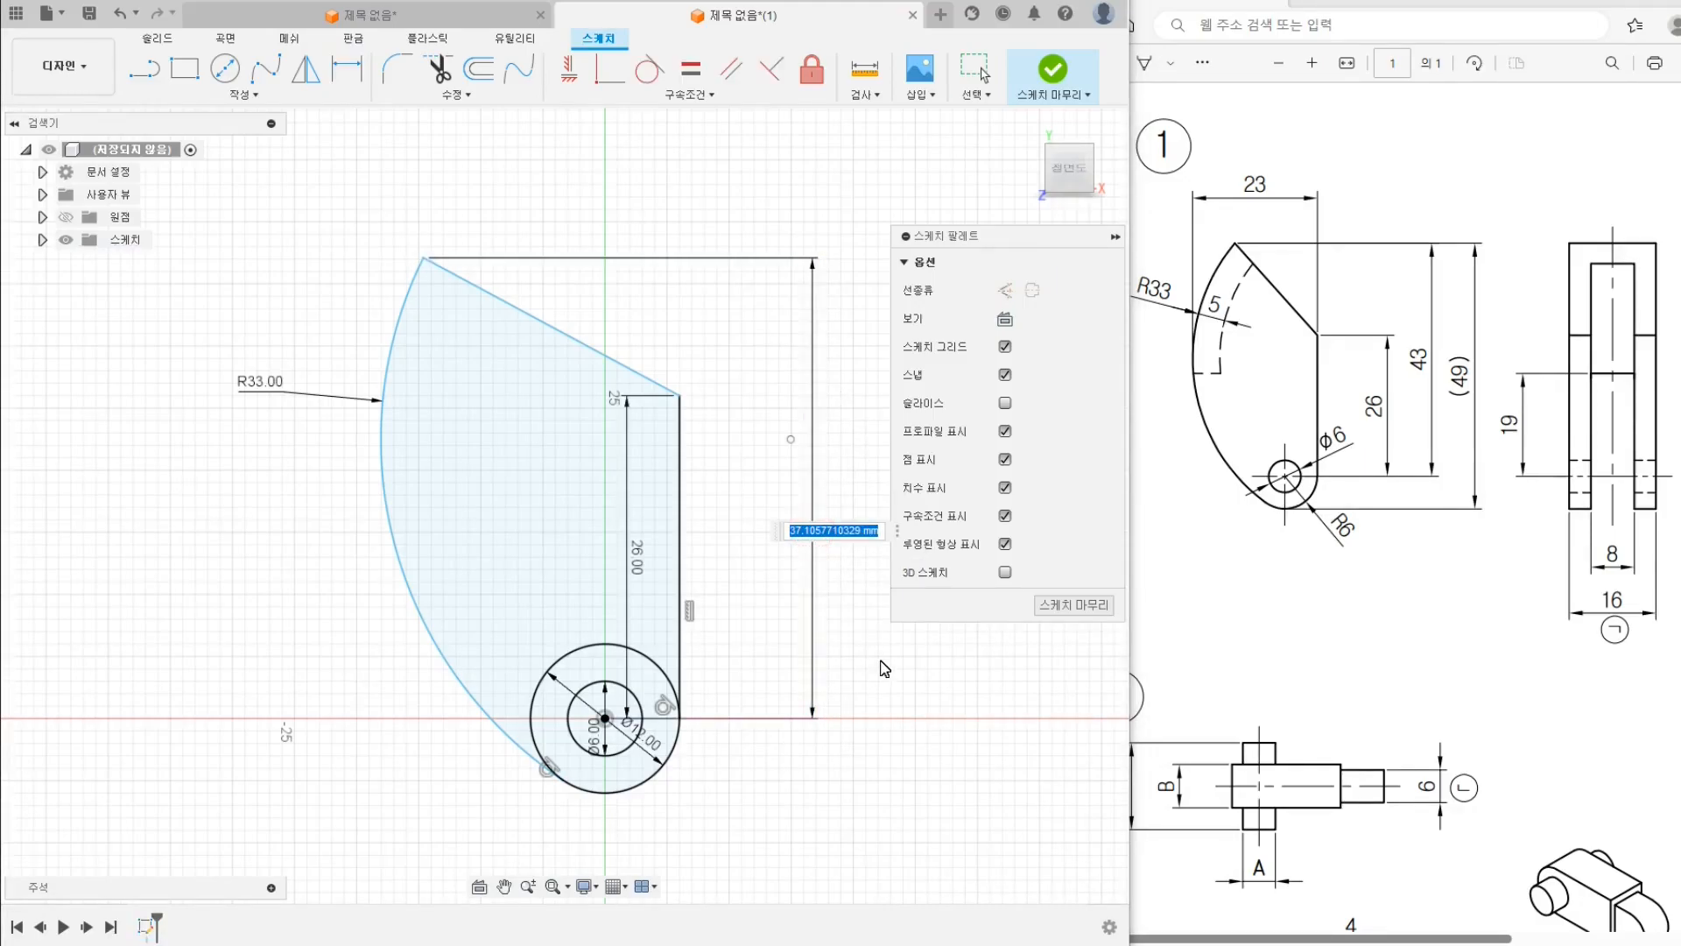
text(43)
key(Return)
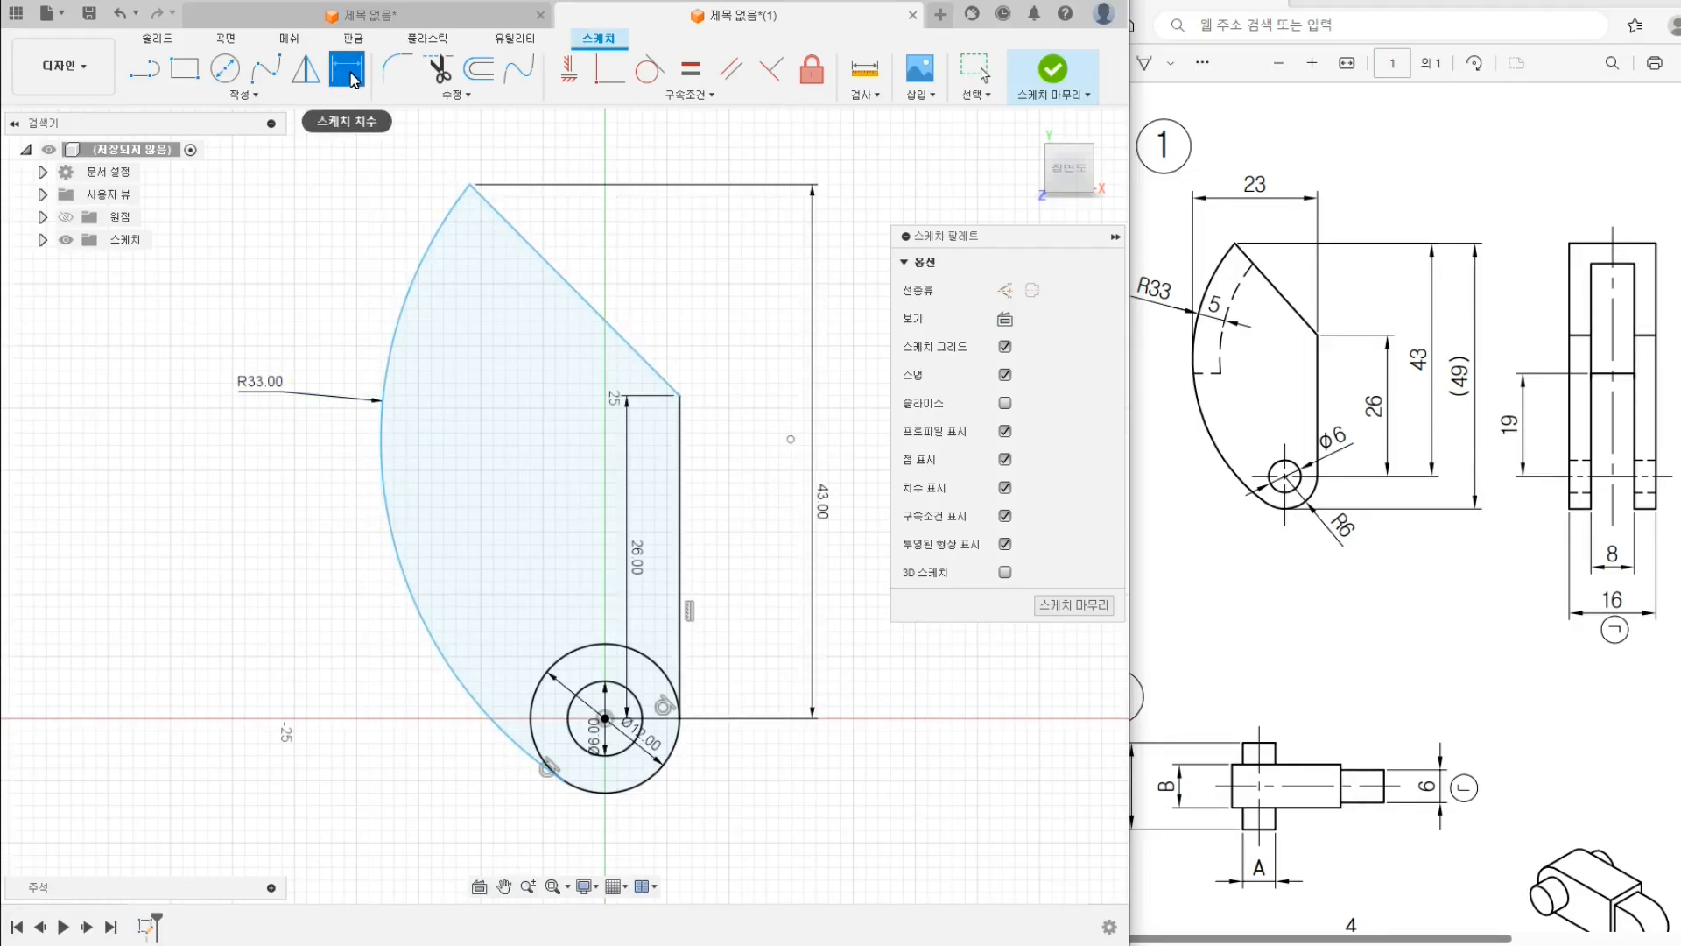
Dimension the profile's overall width from the vertical line to the large arc's tangent as 23 mm, using arc tangent selection
right_click(733, 361)
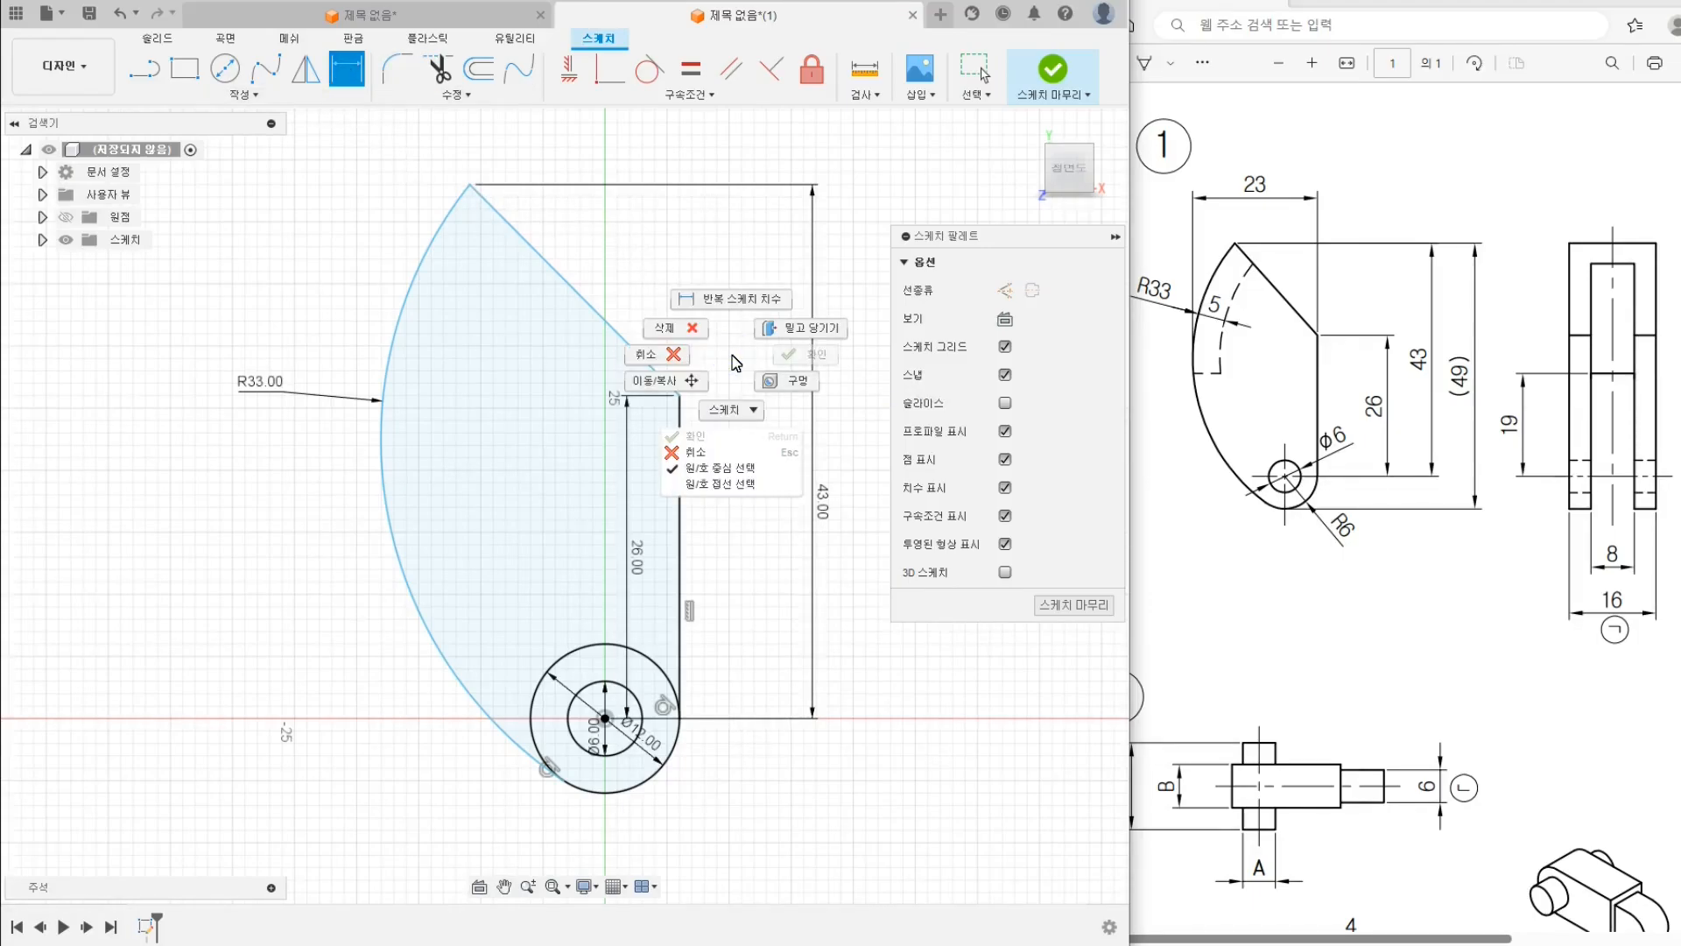
click(718, 484)
click(680, 480)
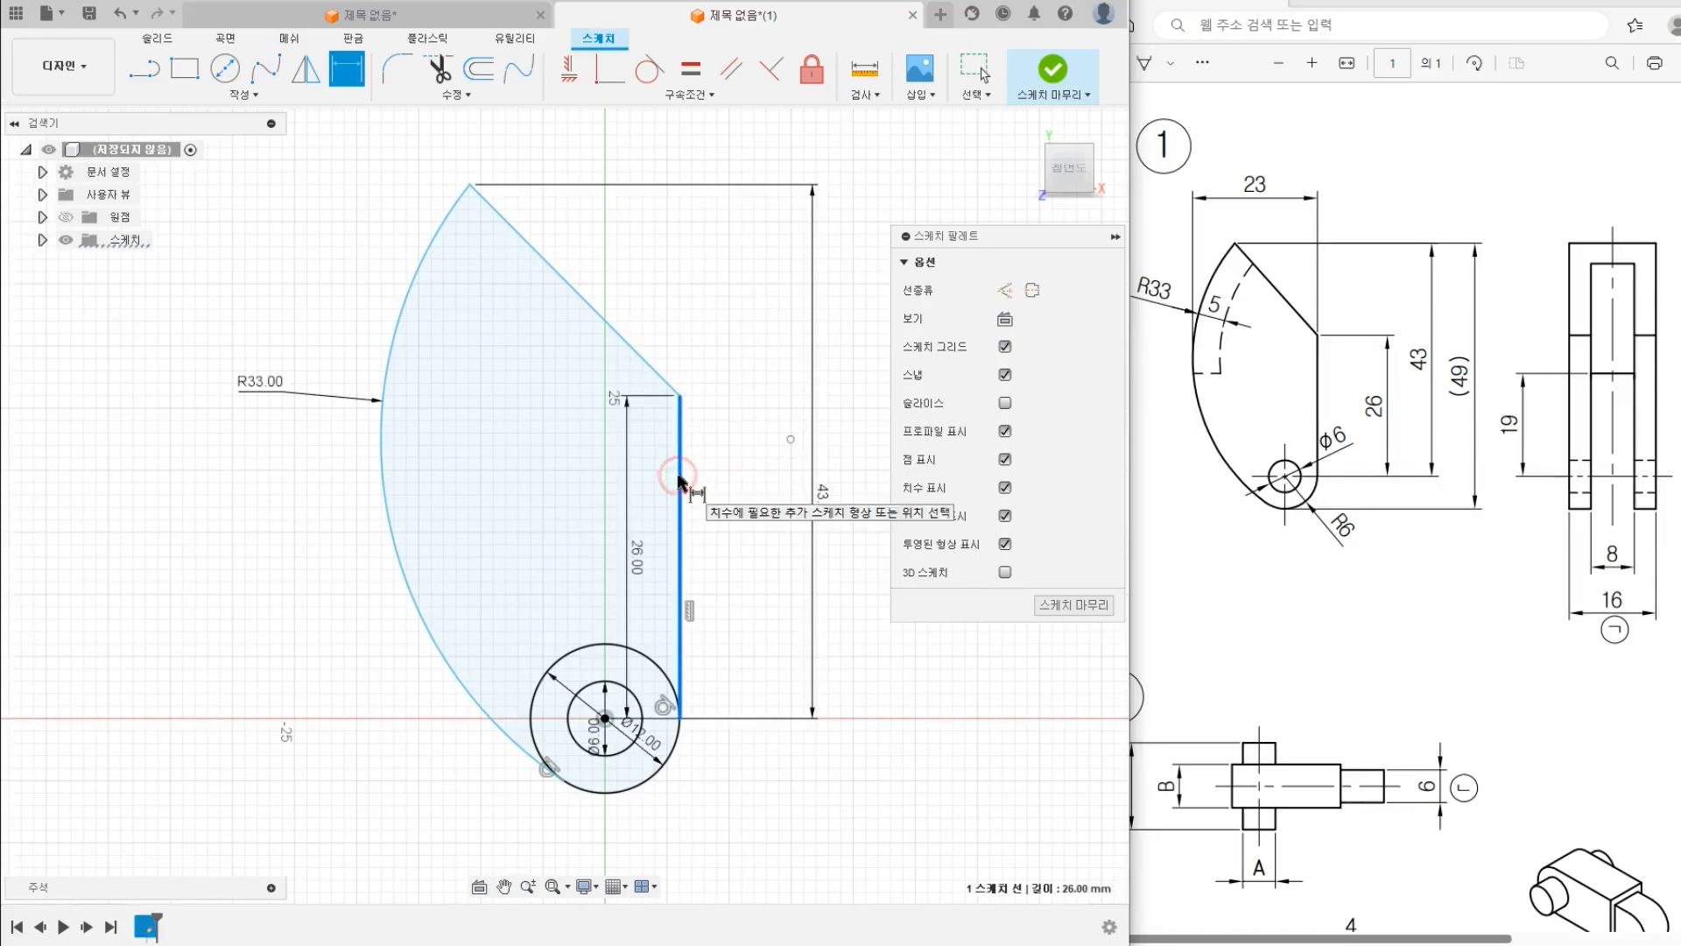
click(383, 445)
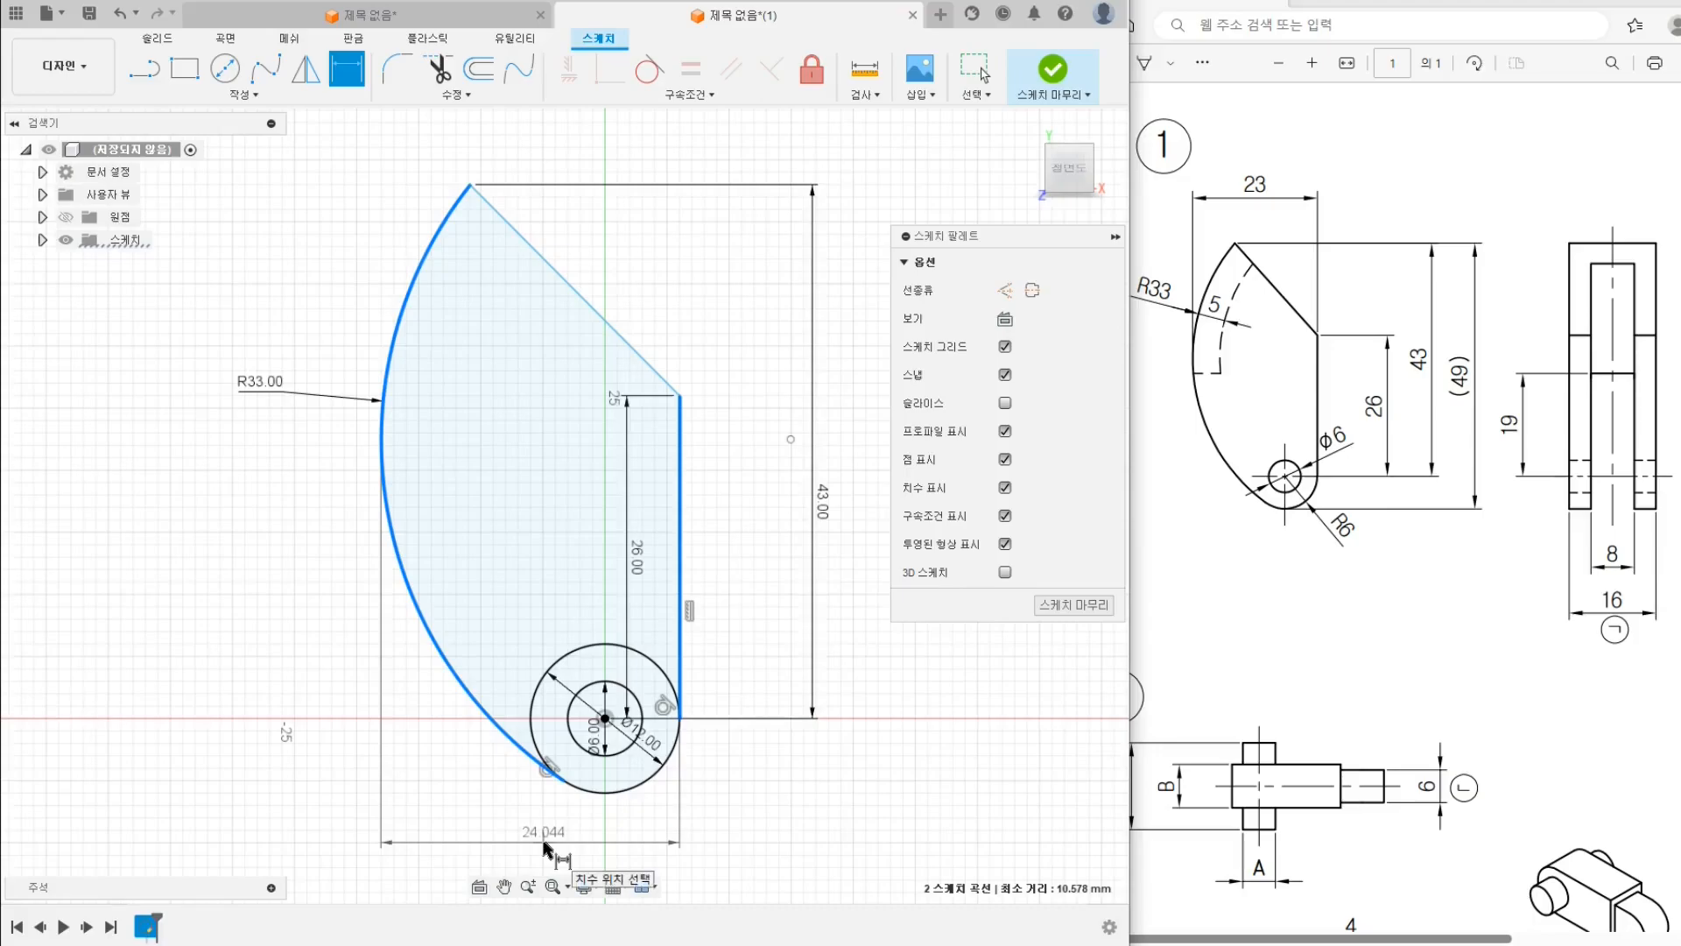
click(543, 841)
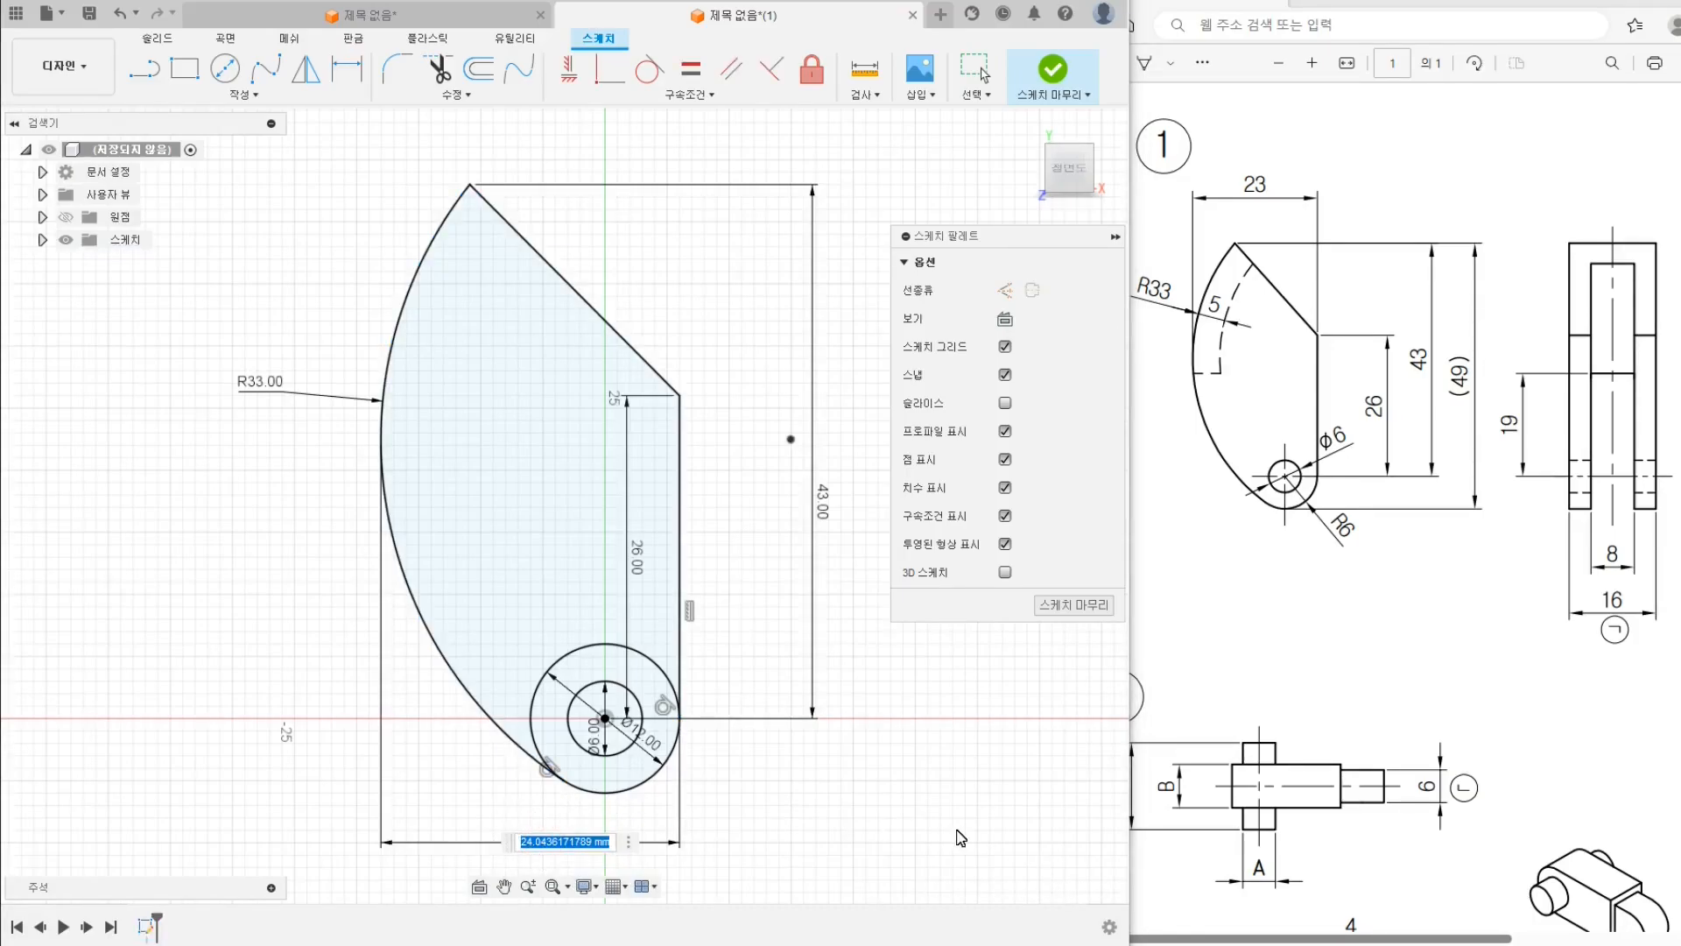
text(23)
key(Return)
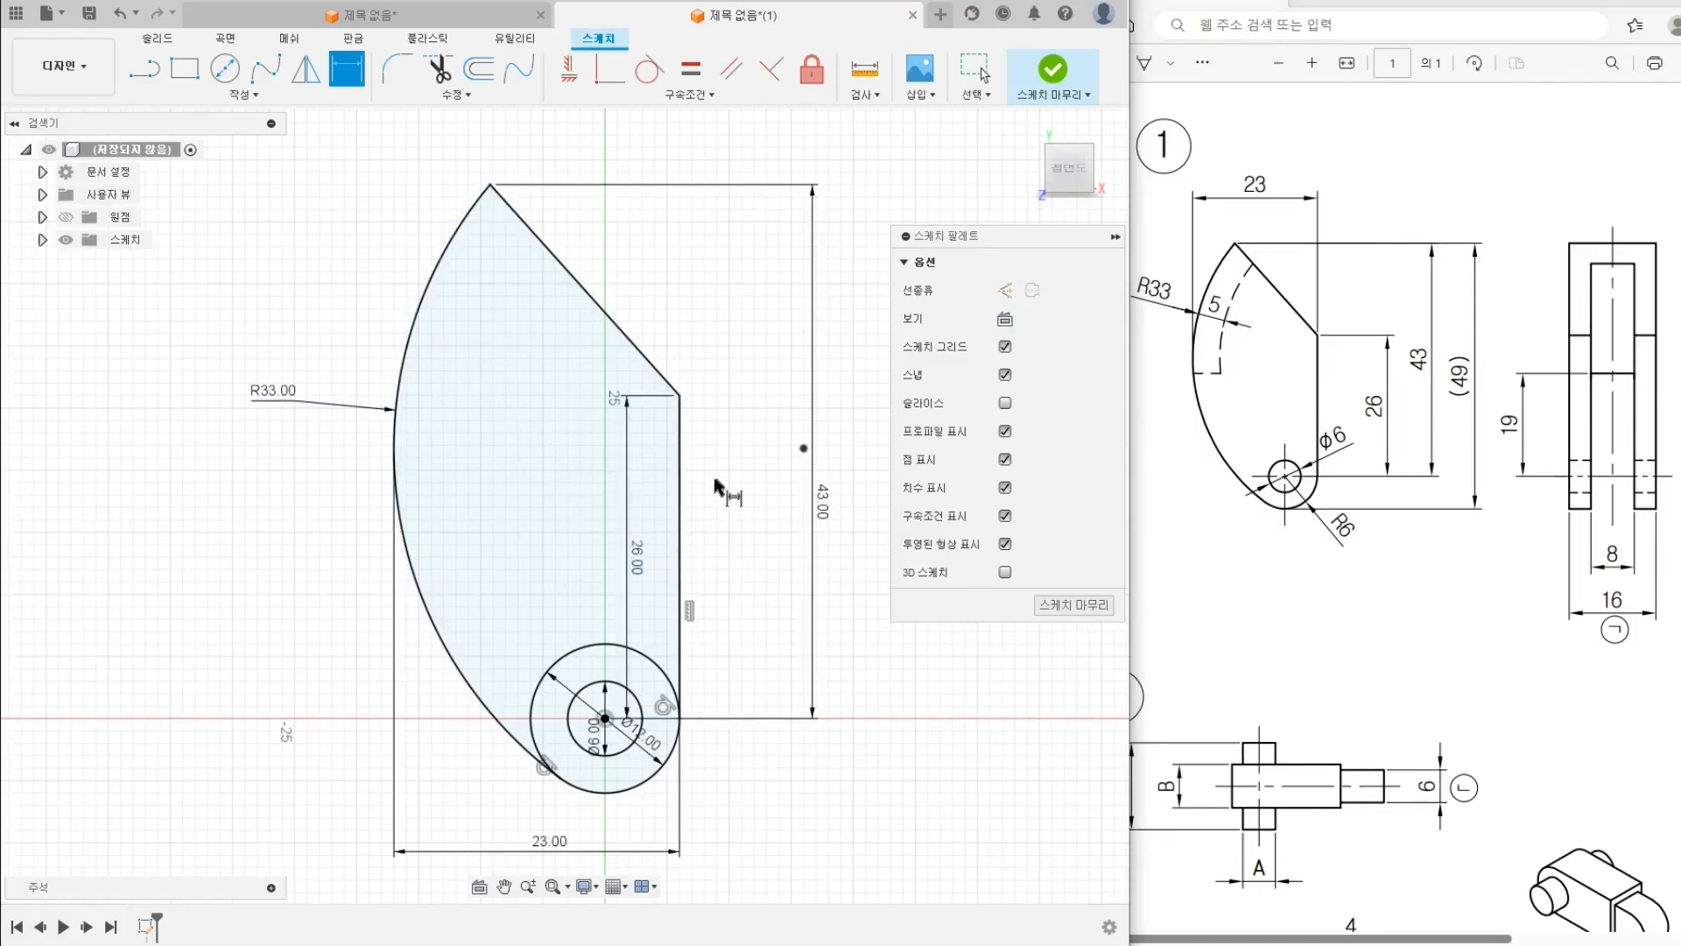
right_click(688, 255)
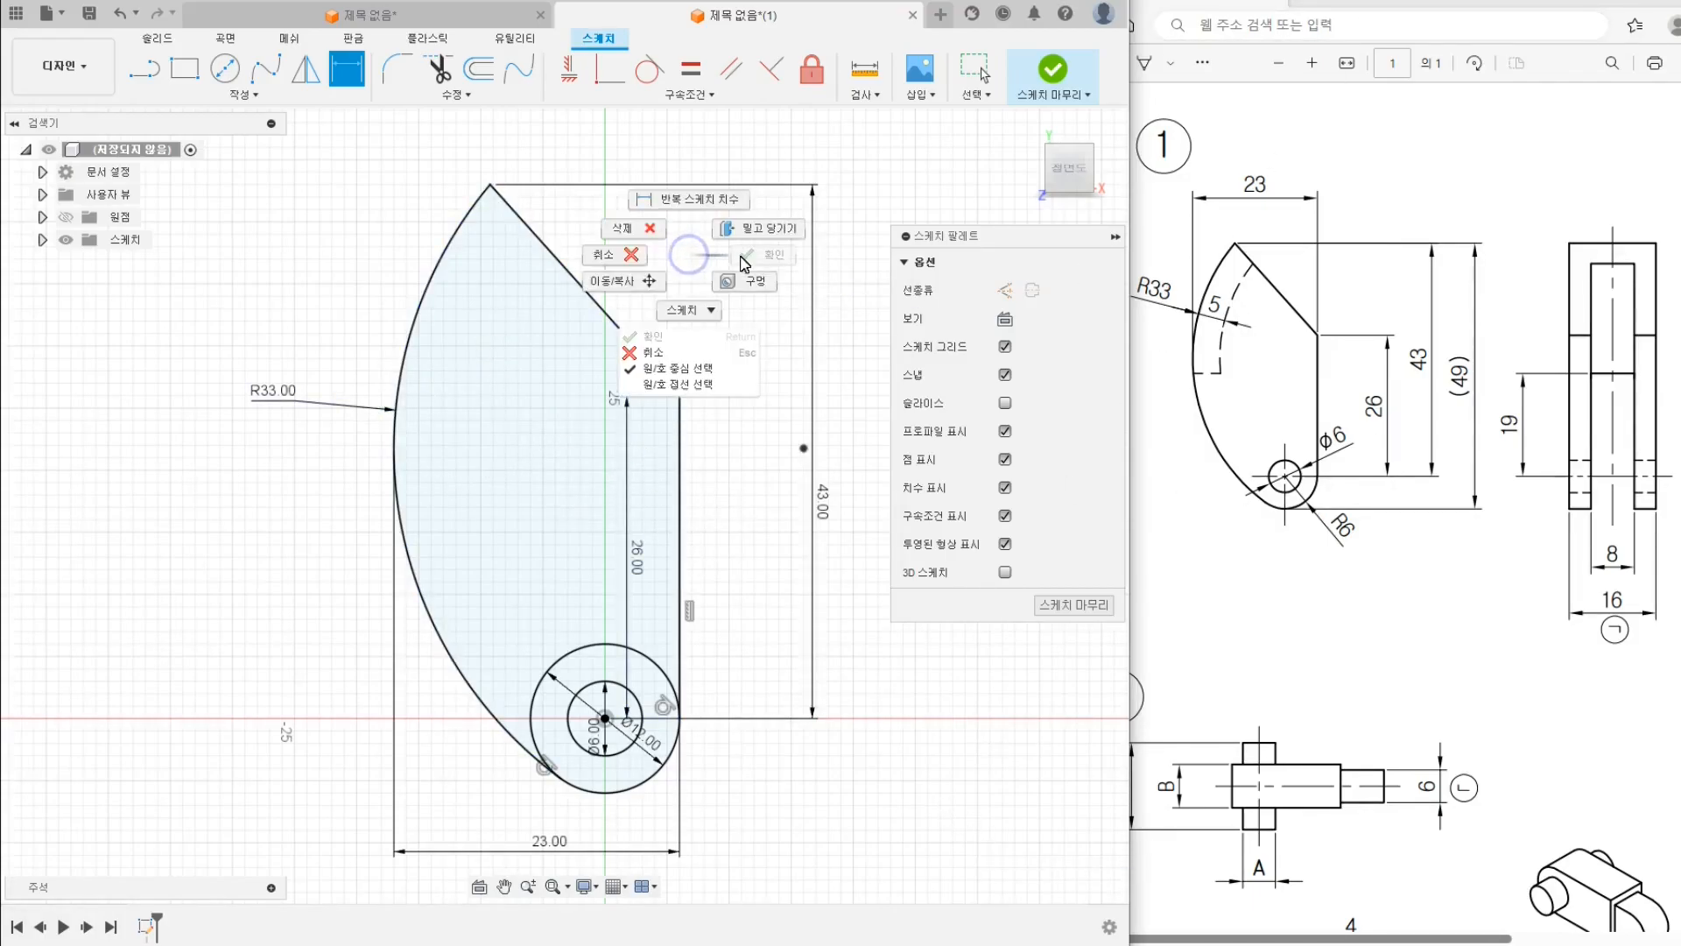
key(Escape)
right_click(674, 256)
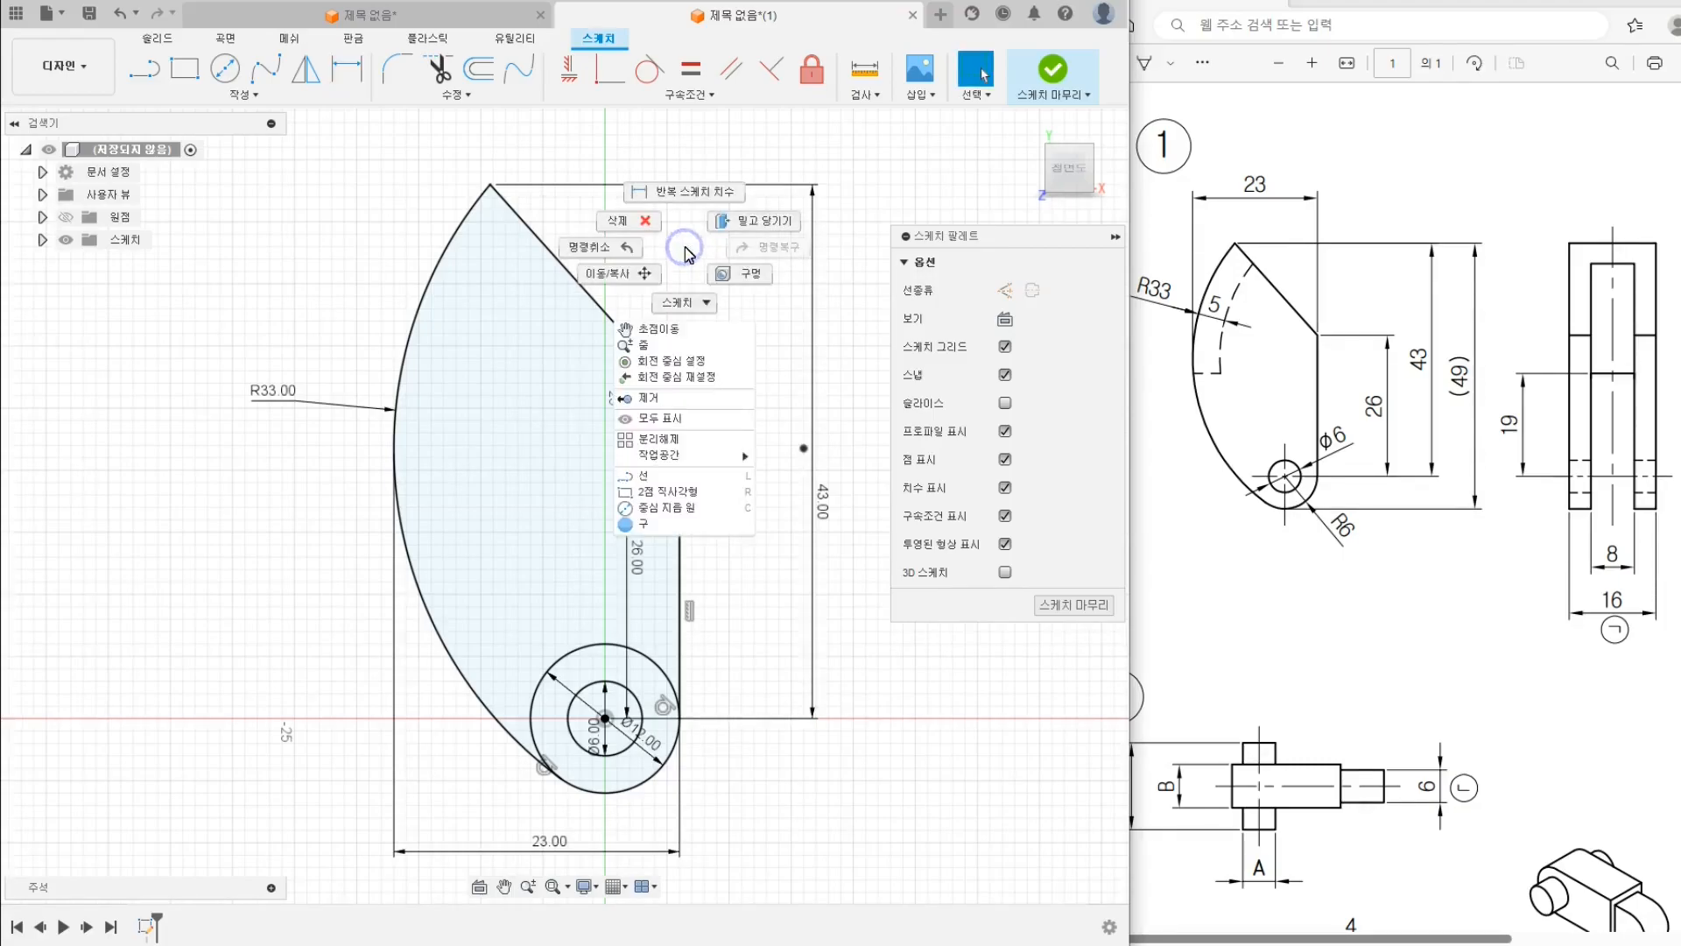
key(Escape)
click(358, 66)
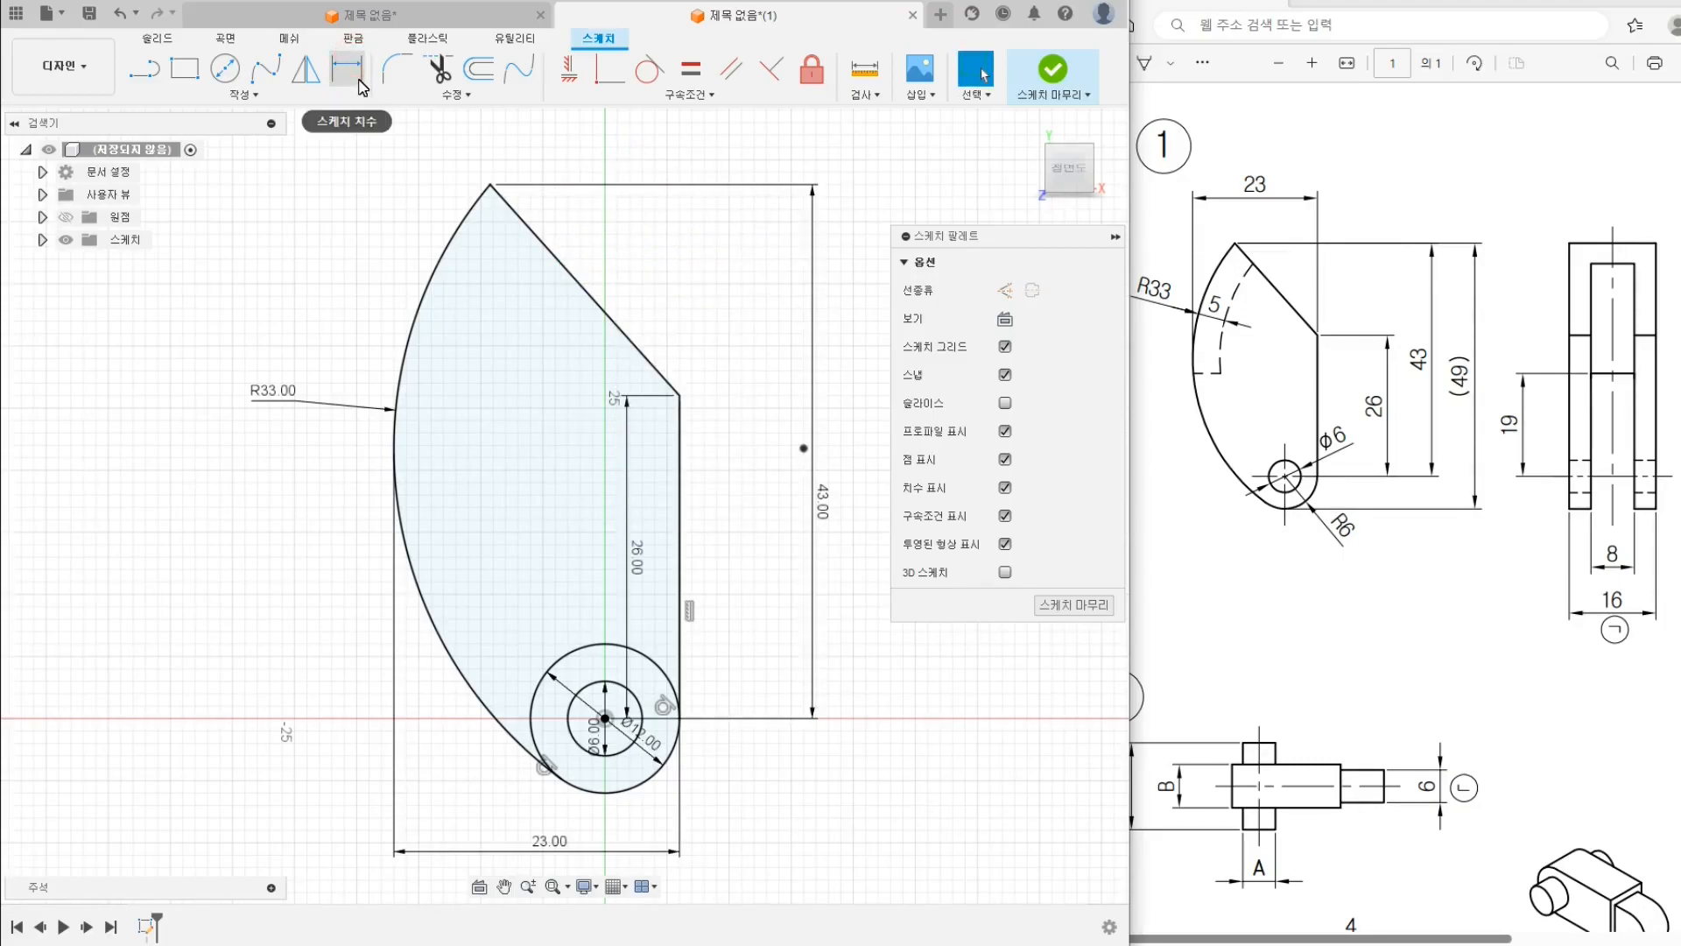
right_click(705, 289)
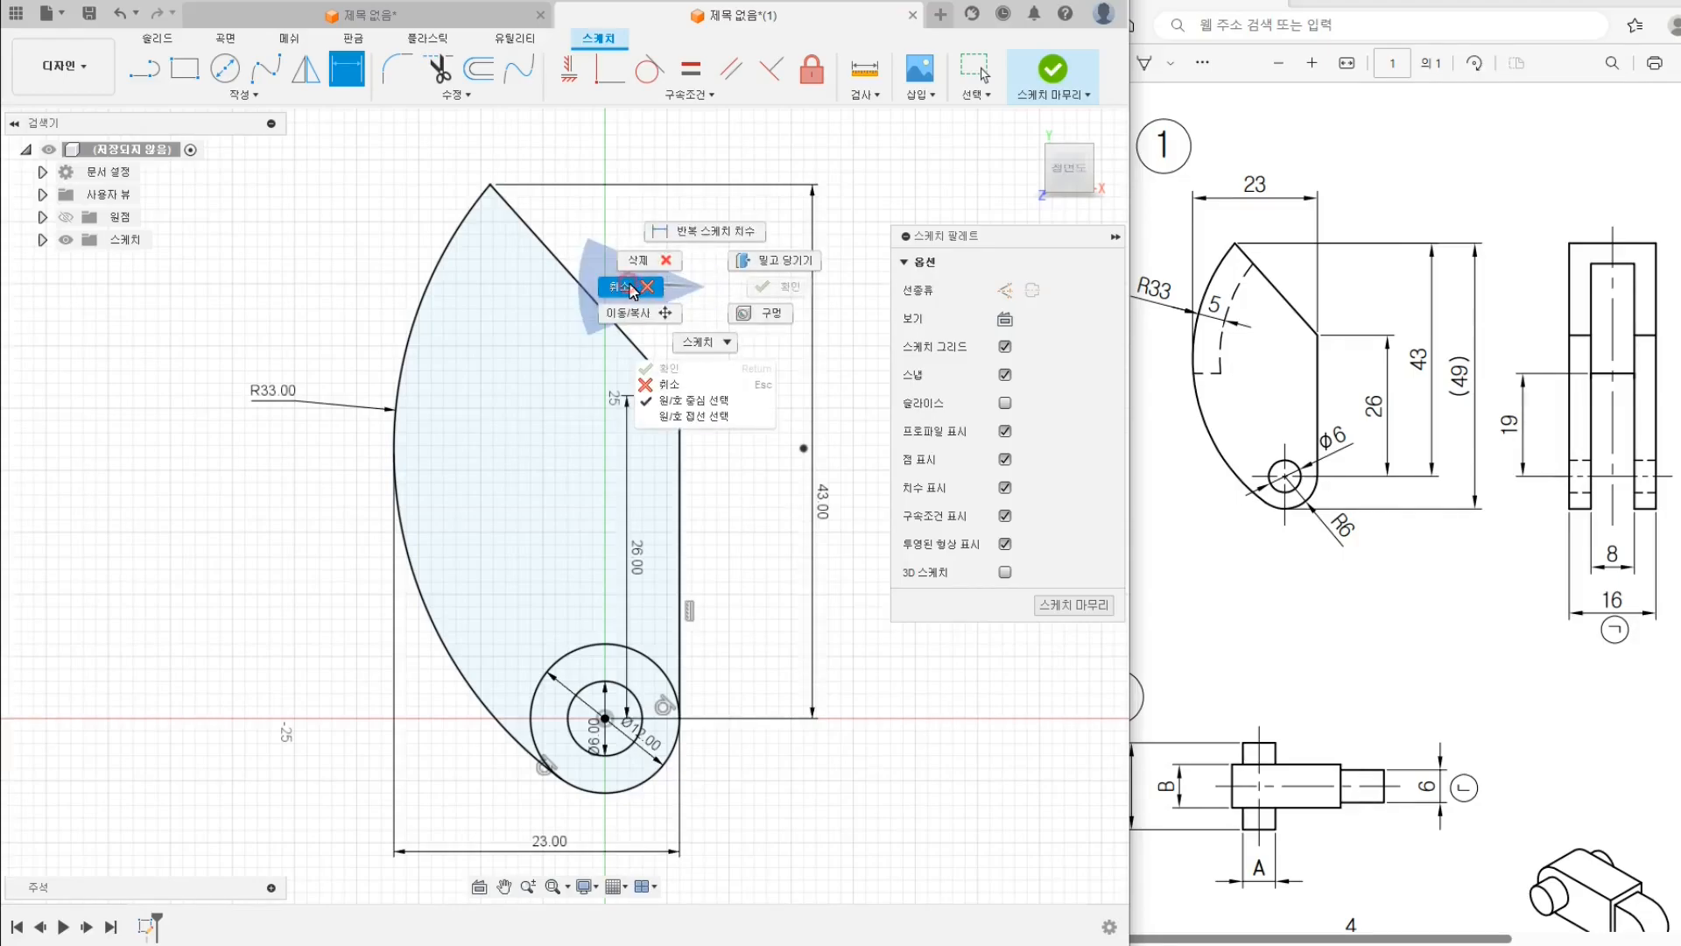
click(626, 289)
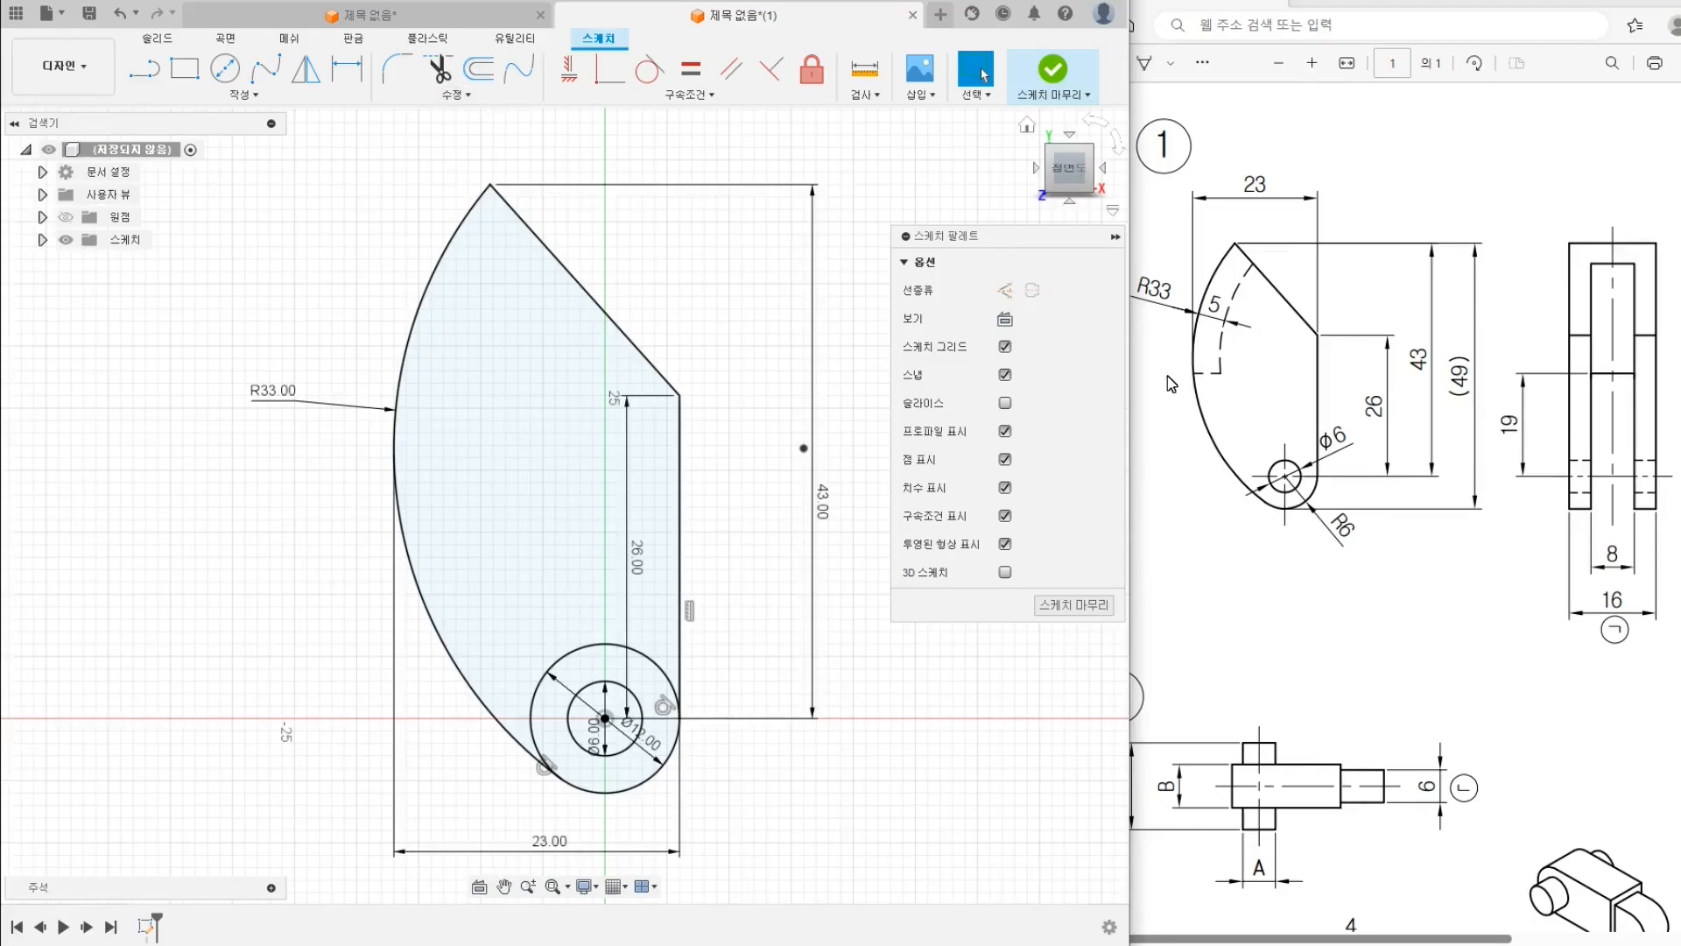
Switch to the PDF drawing of part 1, trace the hidden slot outline in the front view and hatch the slot in the side view
click(1217, 376)
drag(1182, 371, 1227, 375)
drag(1252, 263, 1220, 322)
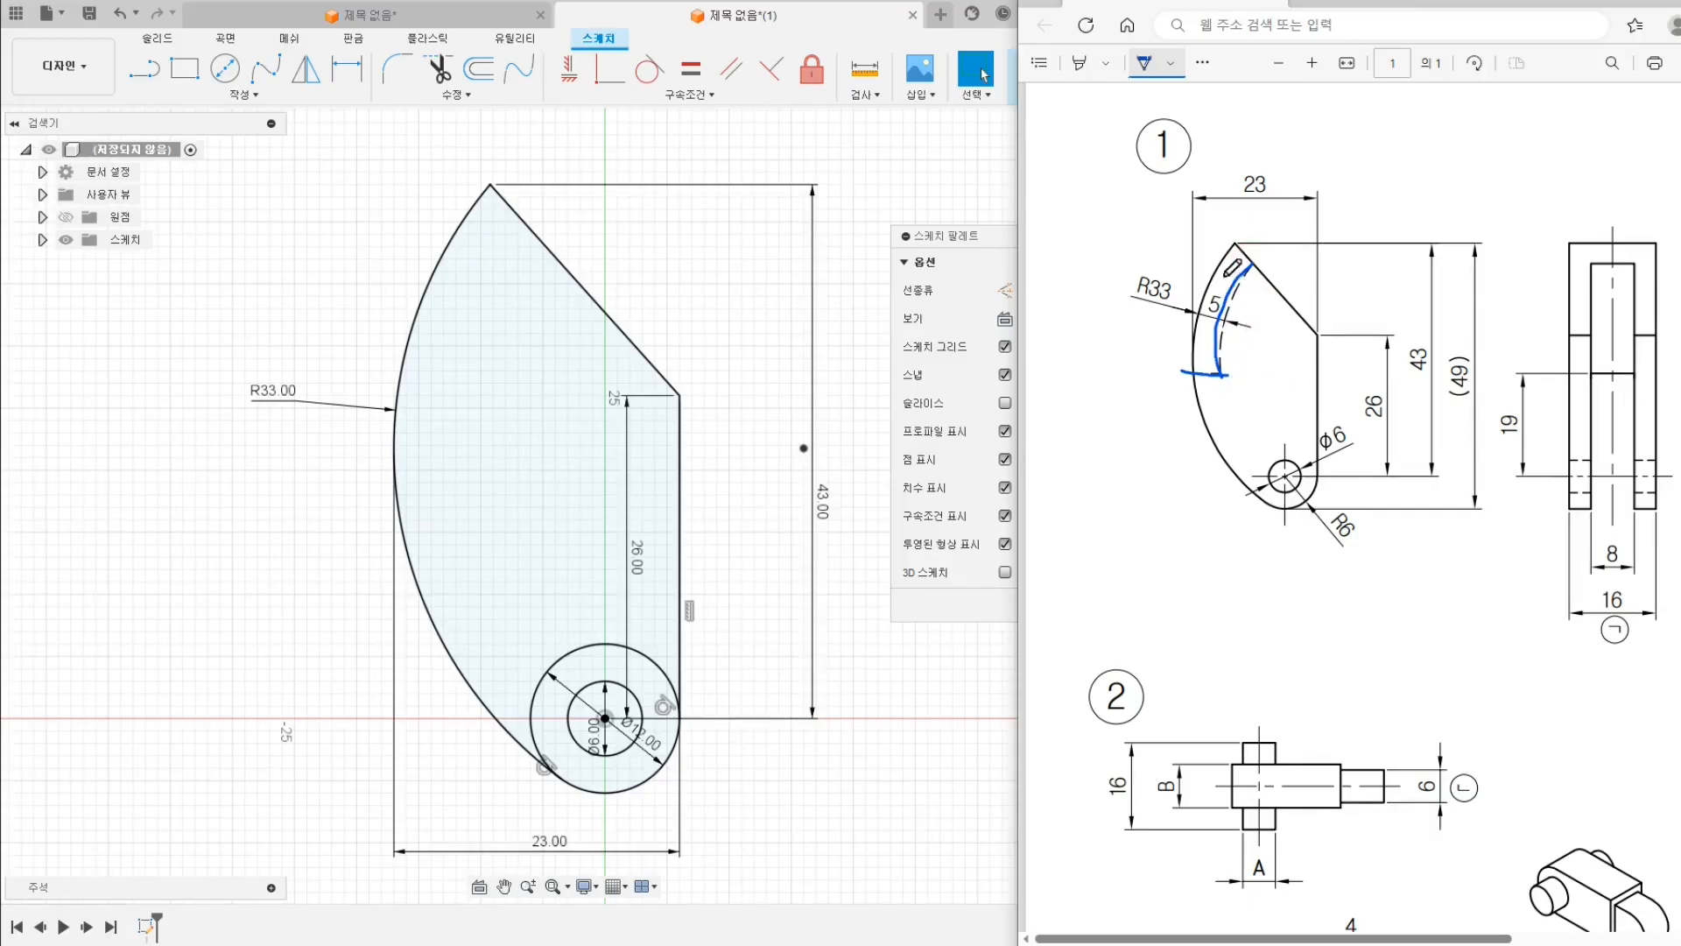
scroll(1405, 368, right, 2)
scroll(1375, 394, left, 2)
scroll(1379, 383, right, 2)
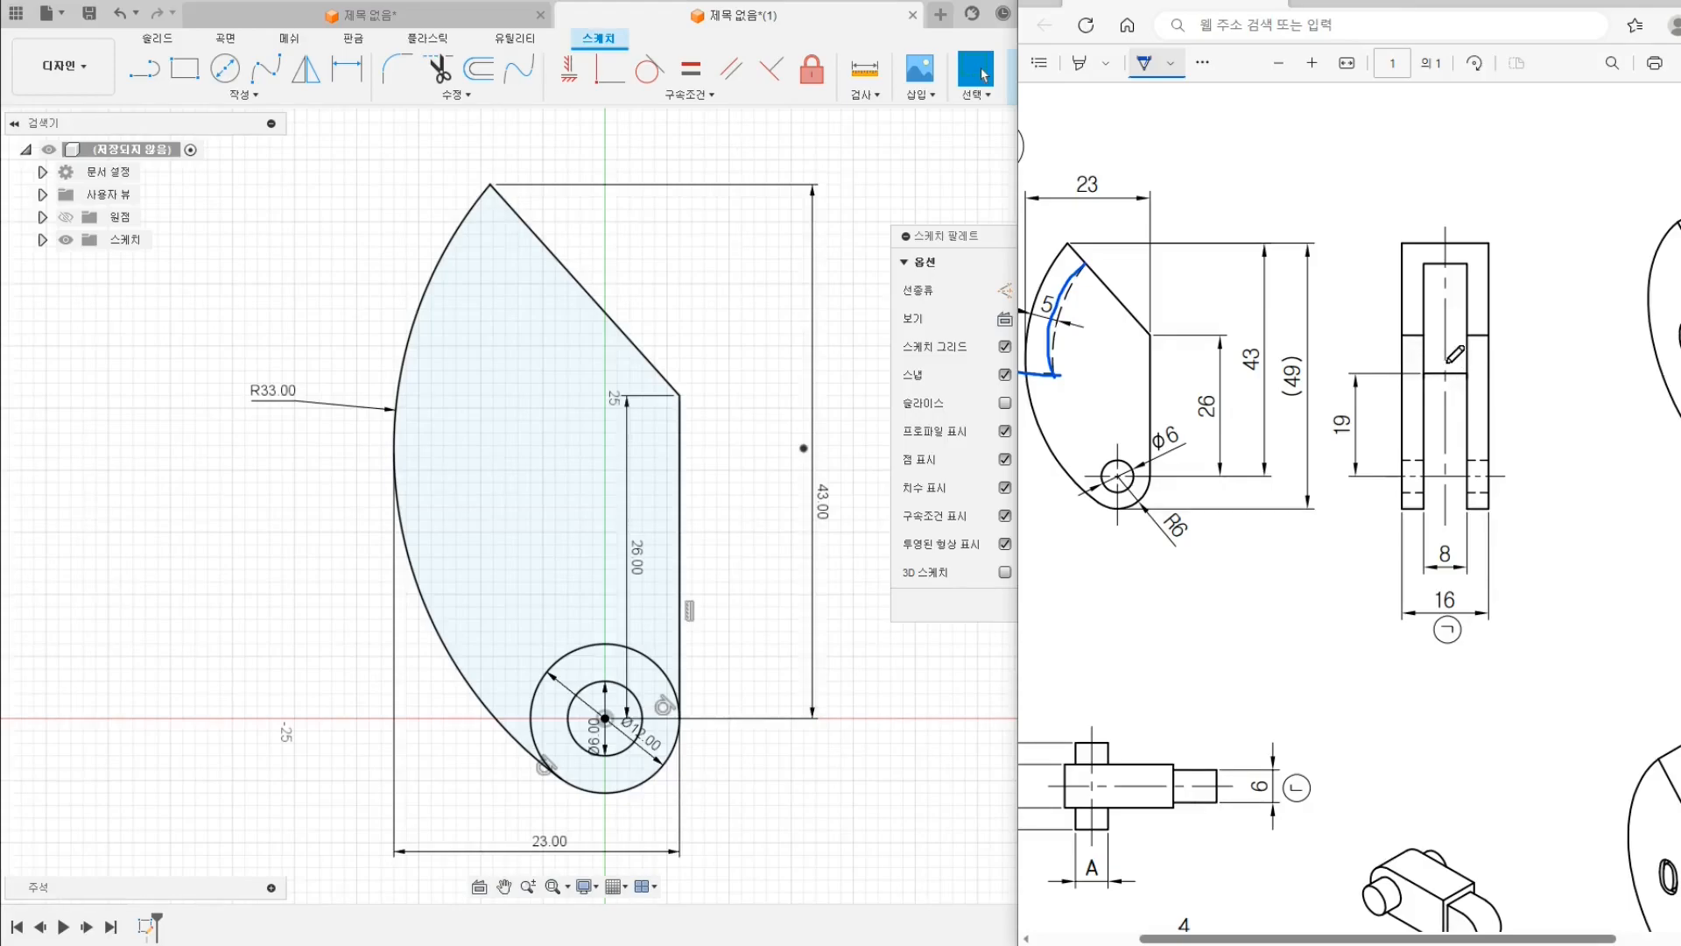
drag(1424, 374, 1465, 374)
mouse_move(1445, 266)
mouse_down()
mouse_move(1414, 366)
mouse_move(1432, 370)
mouse_up()
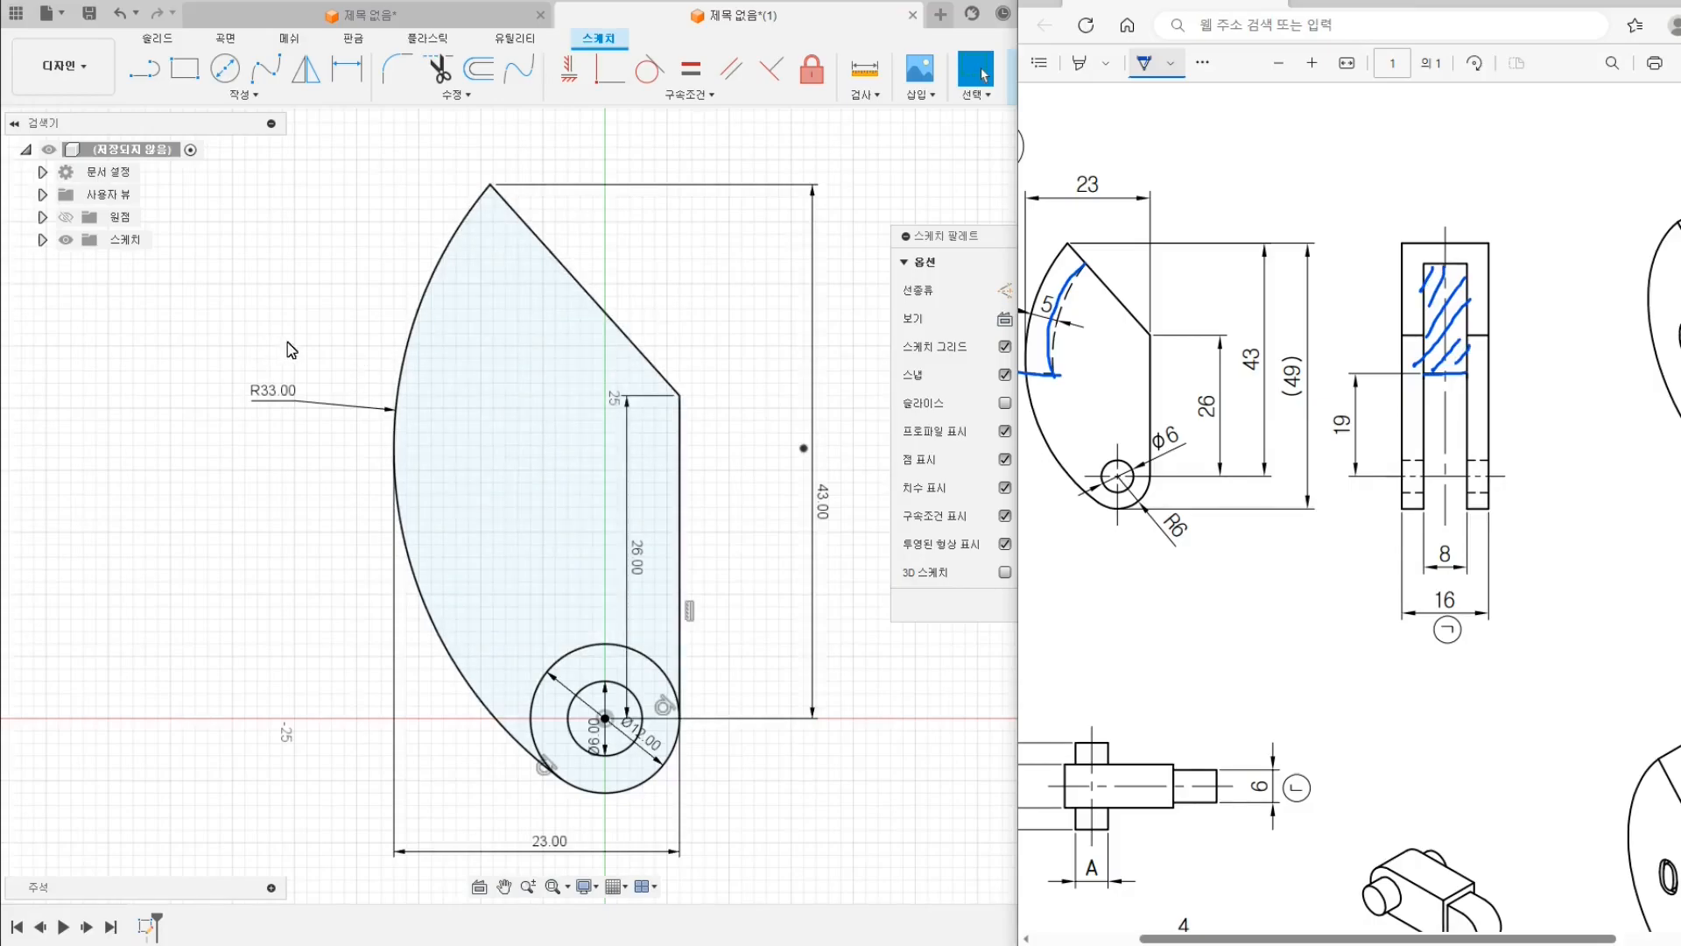
scroll(1243, 260, left, 3)
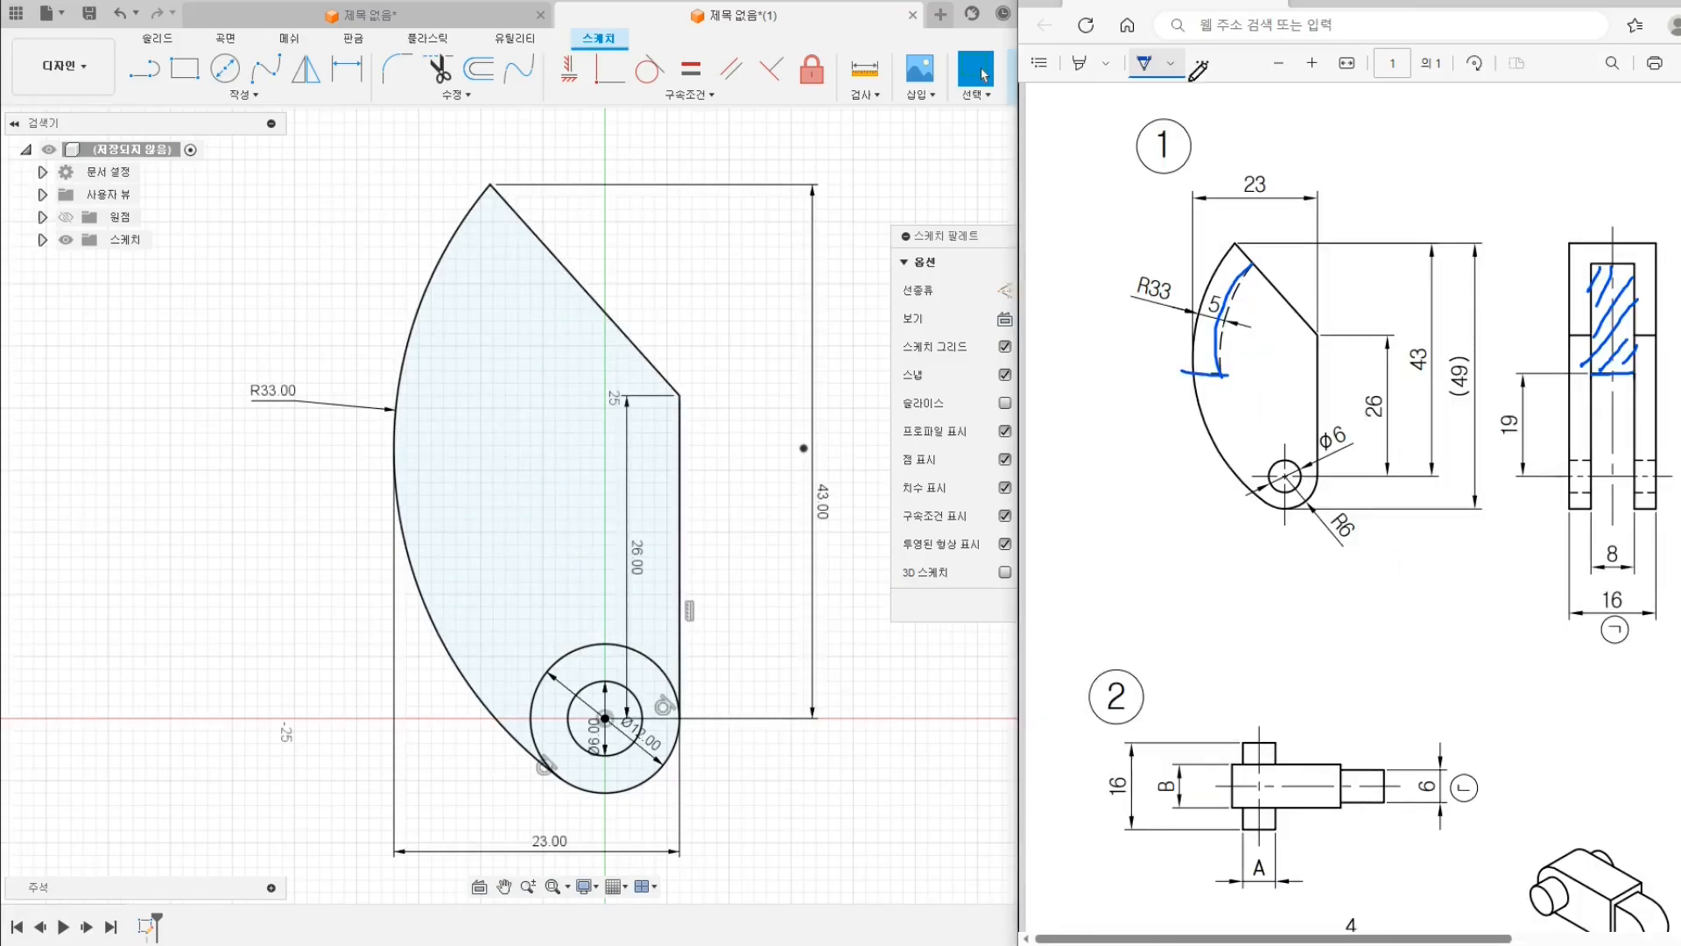
Erase the ink marks from both views of part 1 and reactivate the pen
click(1170, 64)
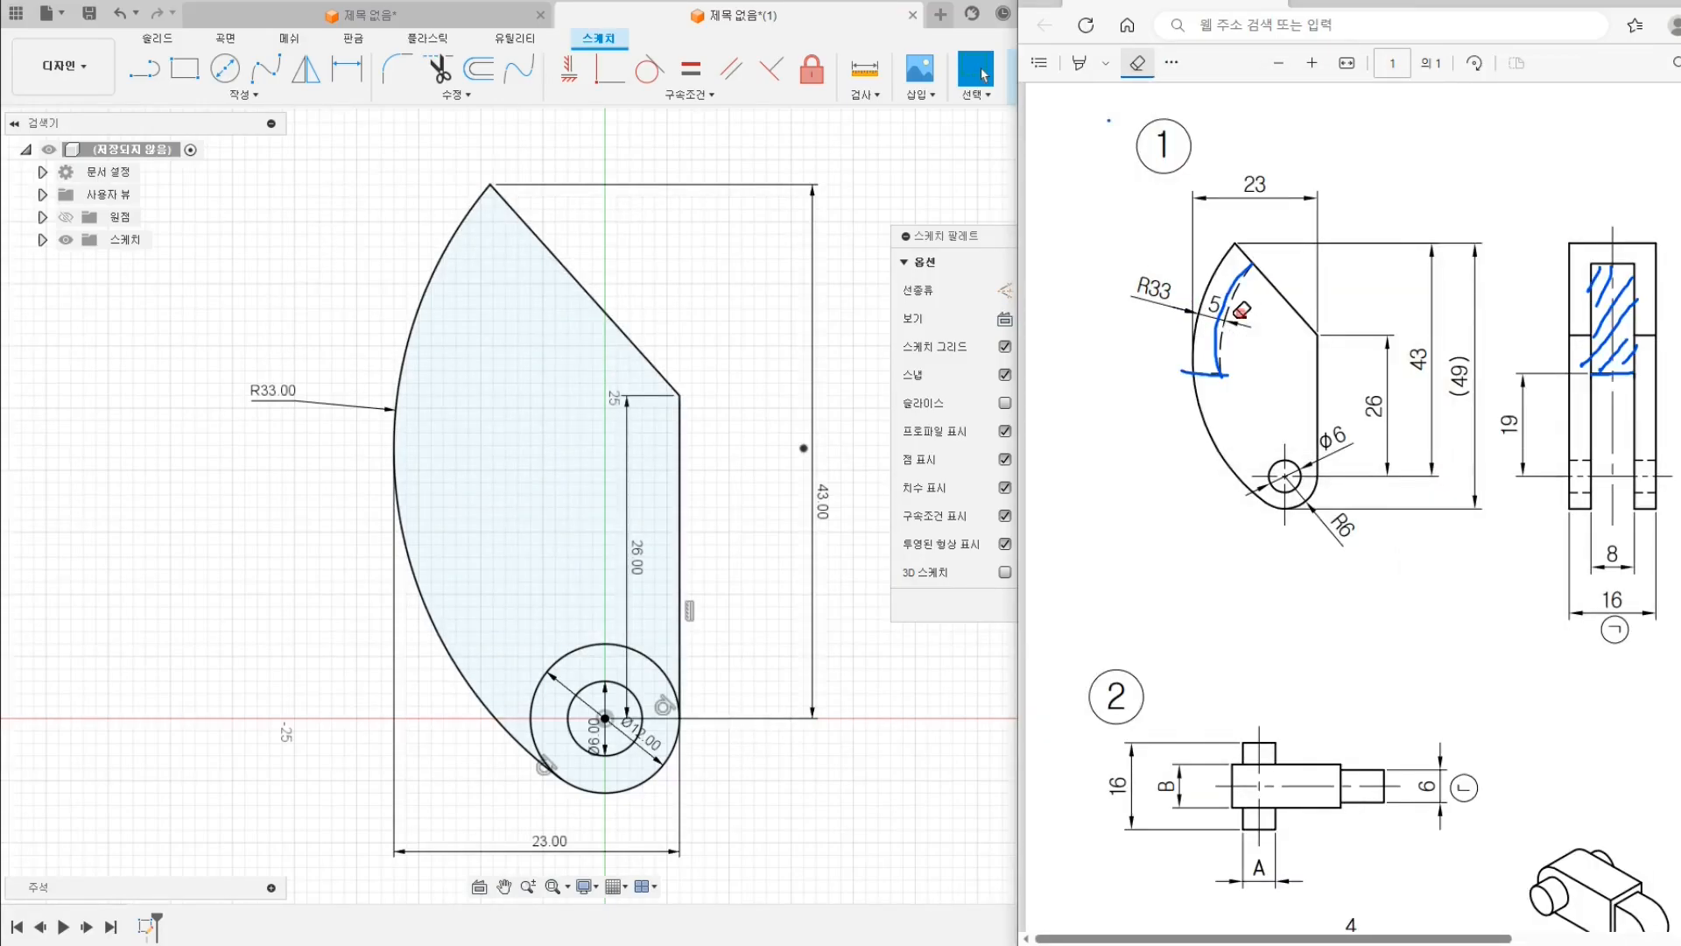
drag(1241, 309, 1235, 270)
mouse_move(1460, 229)
mouse_down()
mouse_move(1611, 361)
mouse_move(1619, 300)
mouse_up()
right_click(1094, 217)
click(1105, 206)
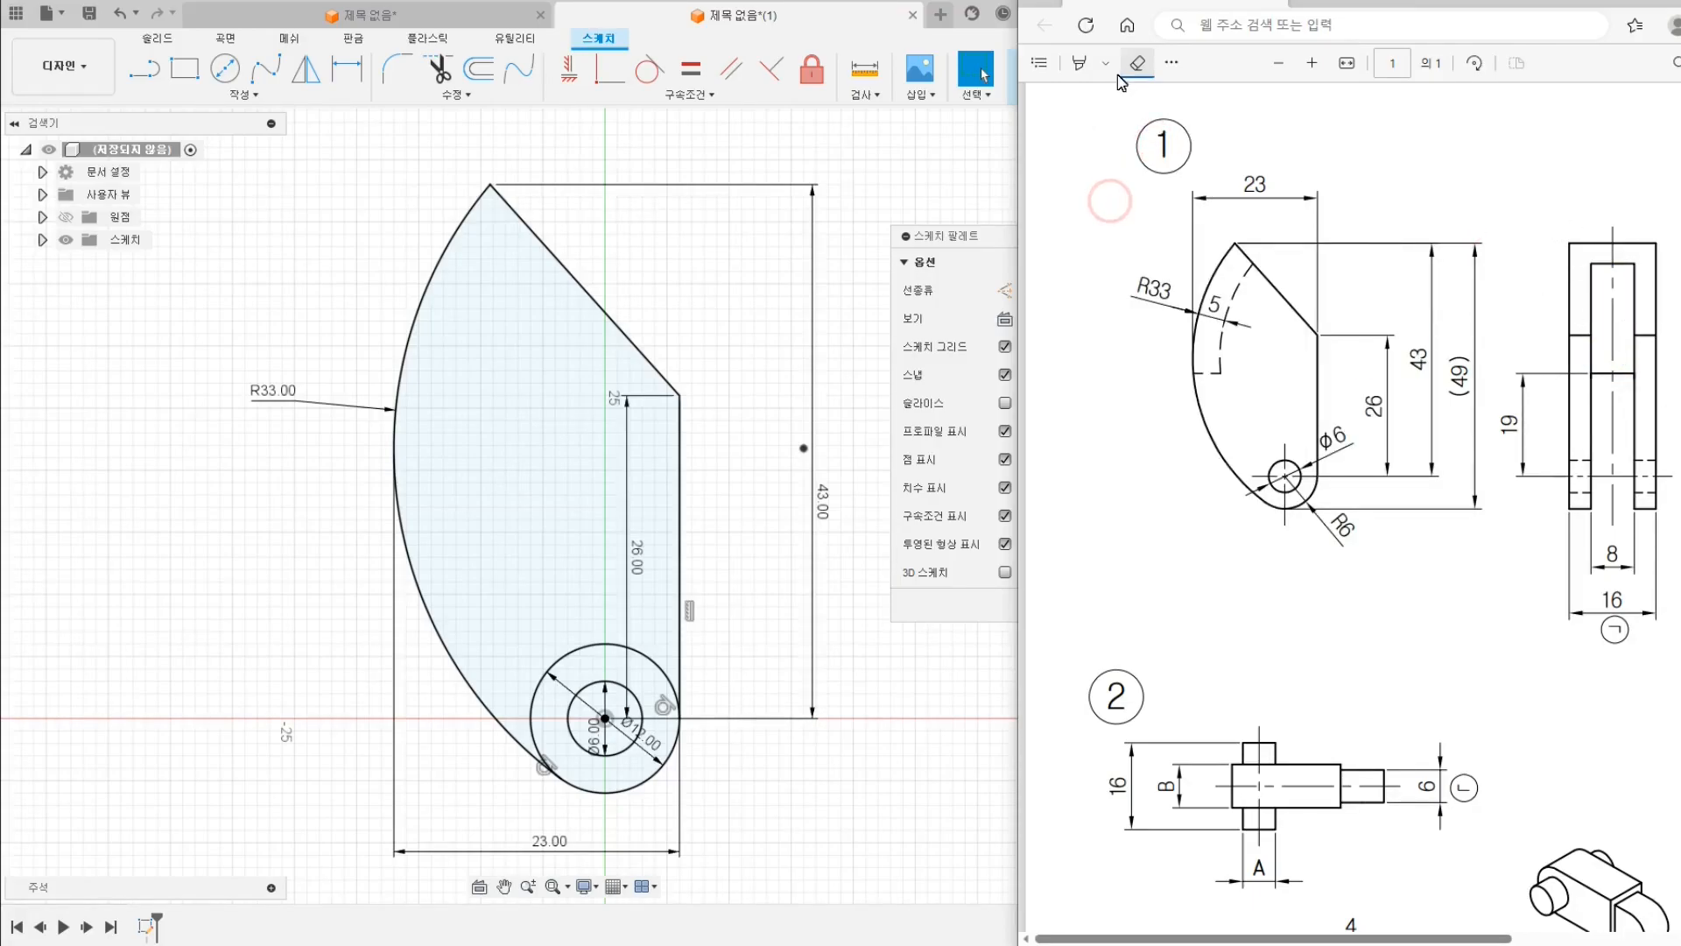
click(1171, 62)
click(1182, 98)
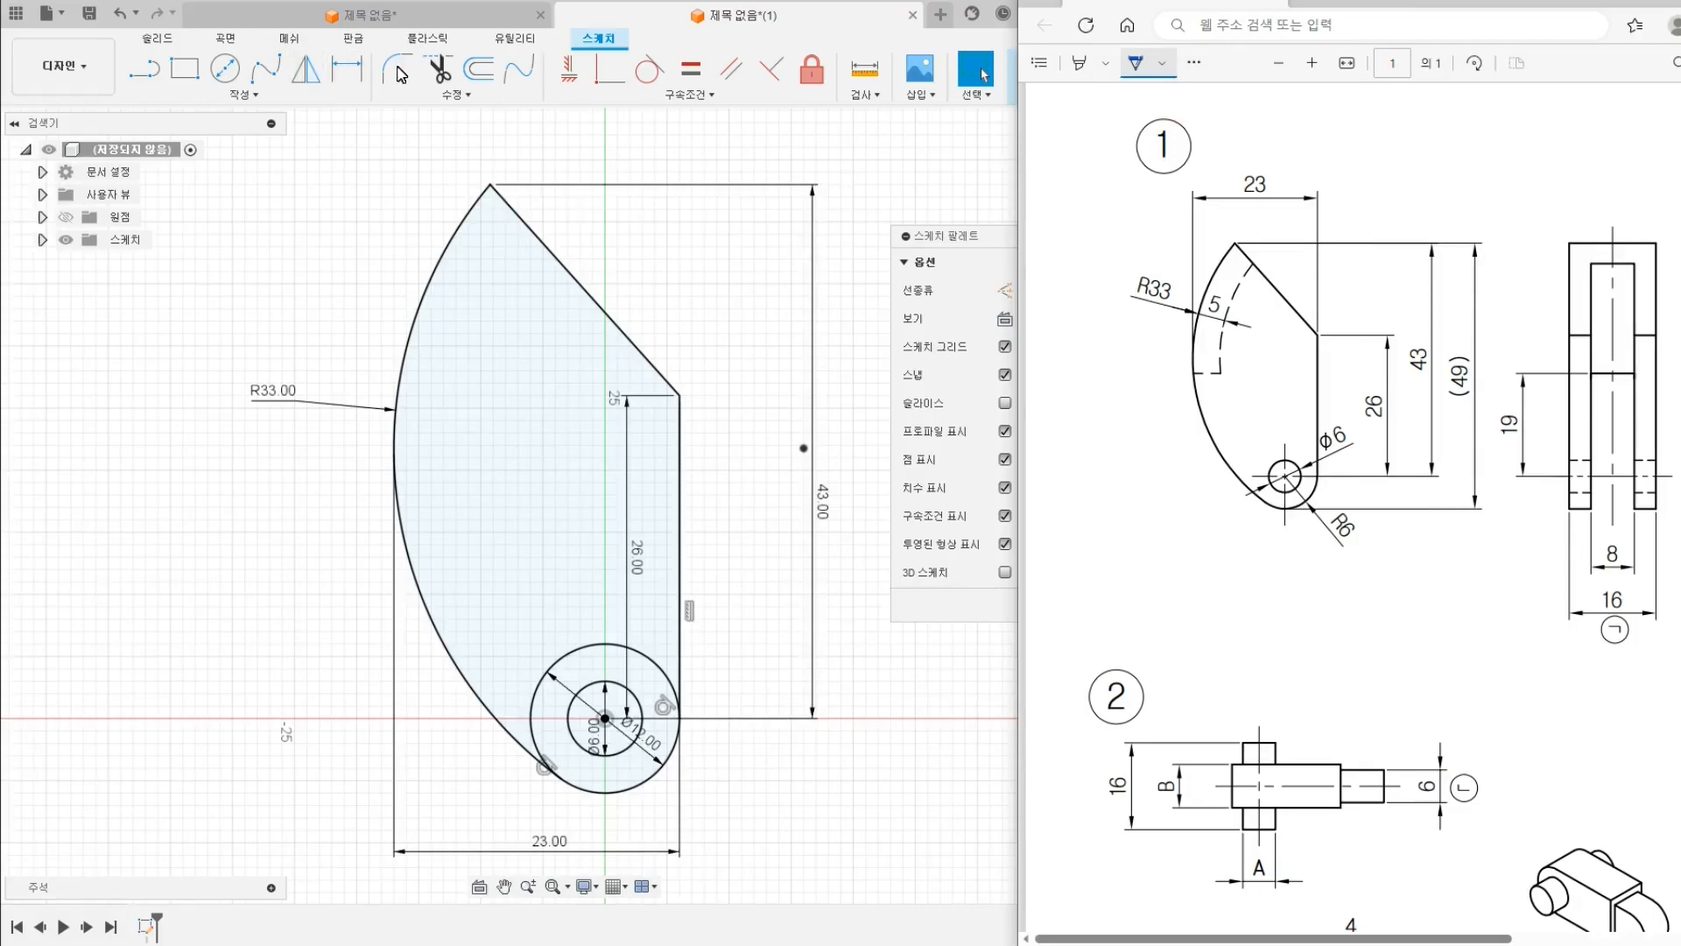
Switch back to the Fusion sketch and offset the R33 arc inward by 5 mm
click(481, 73)
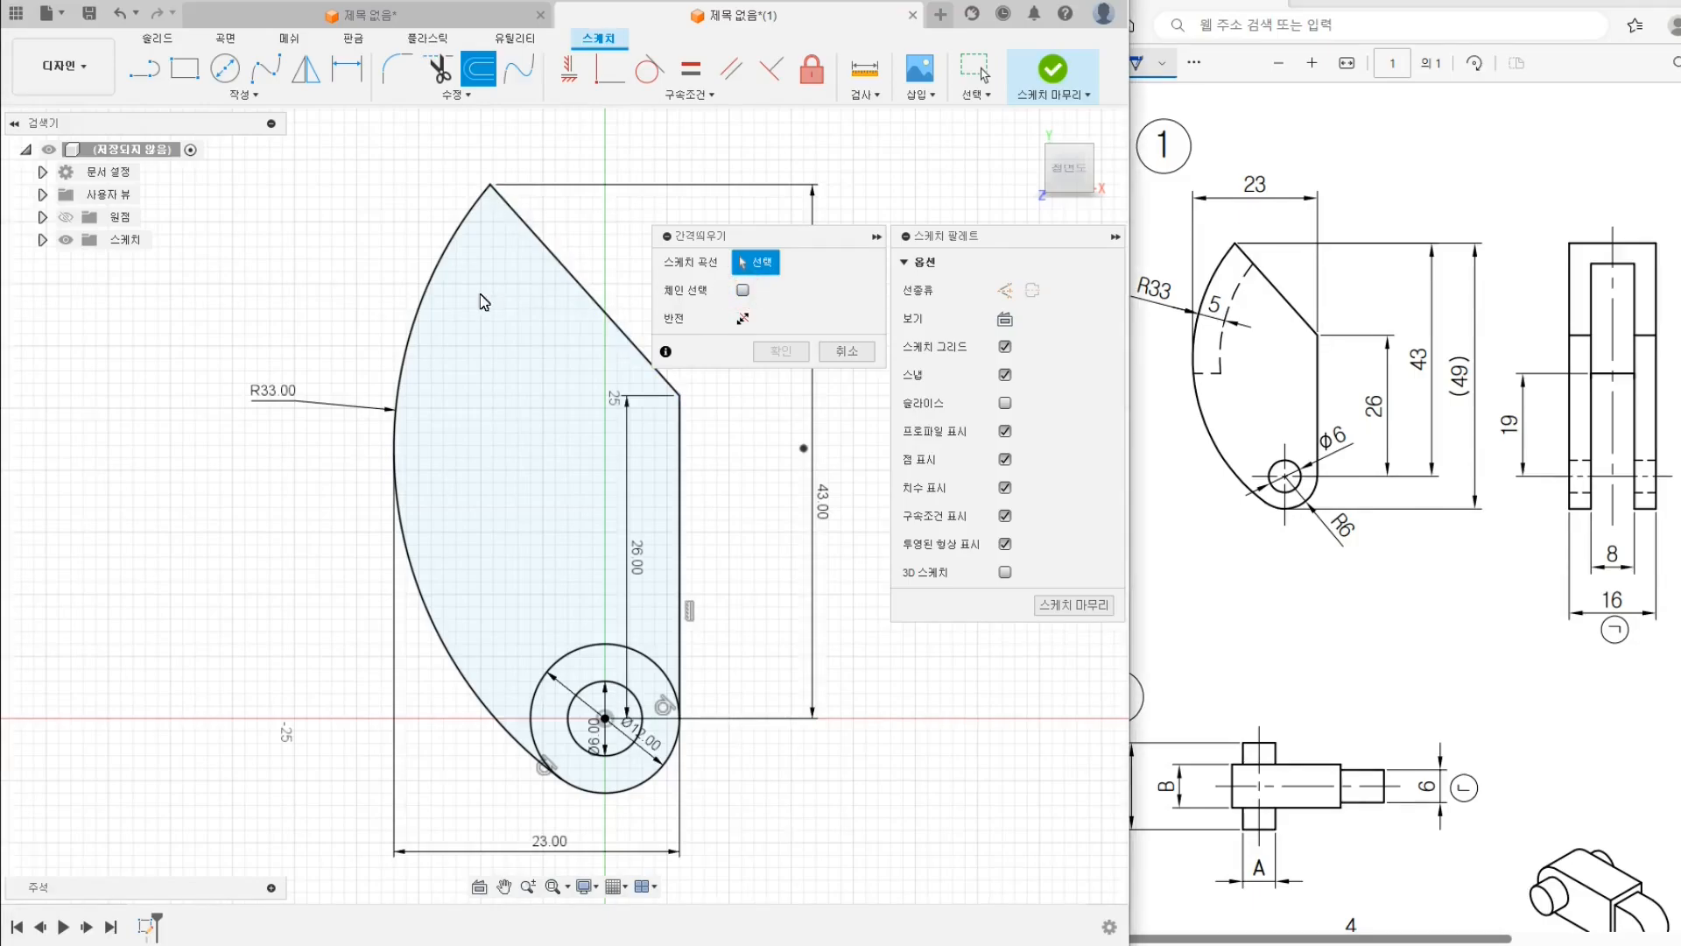
click(431, 282)
drag(418, 272, 465, 293)
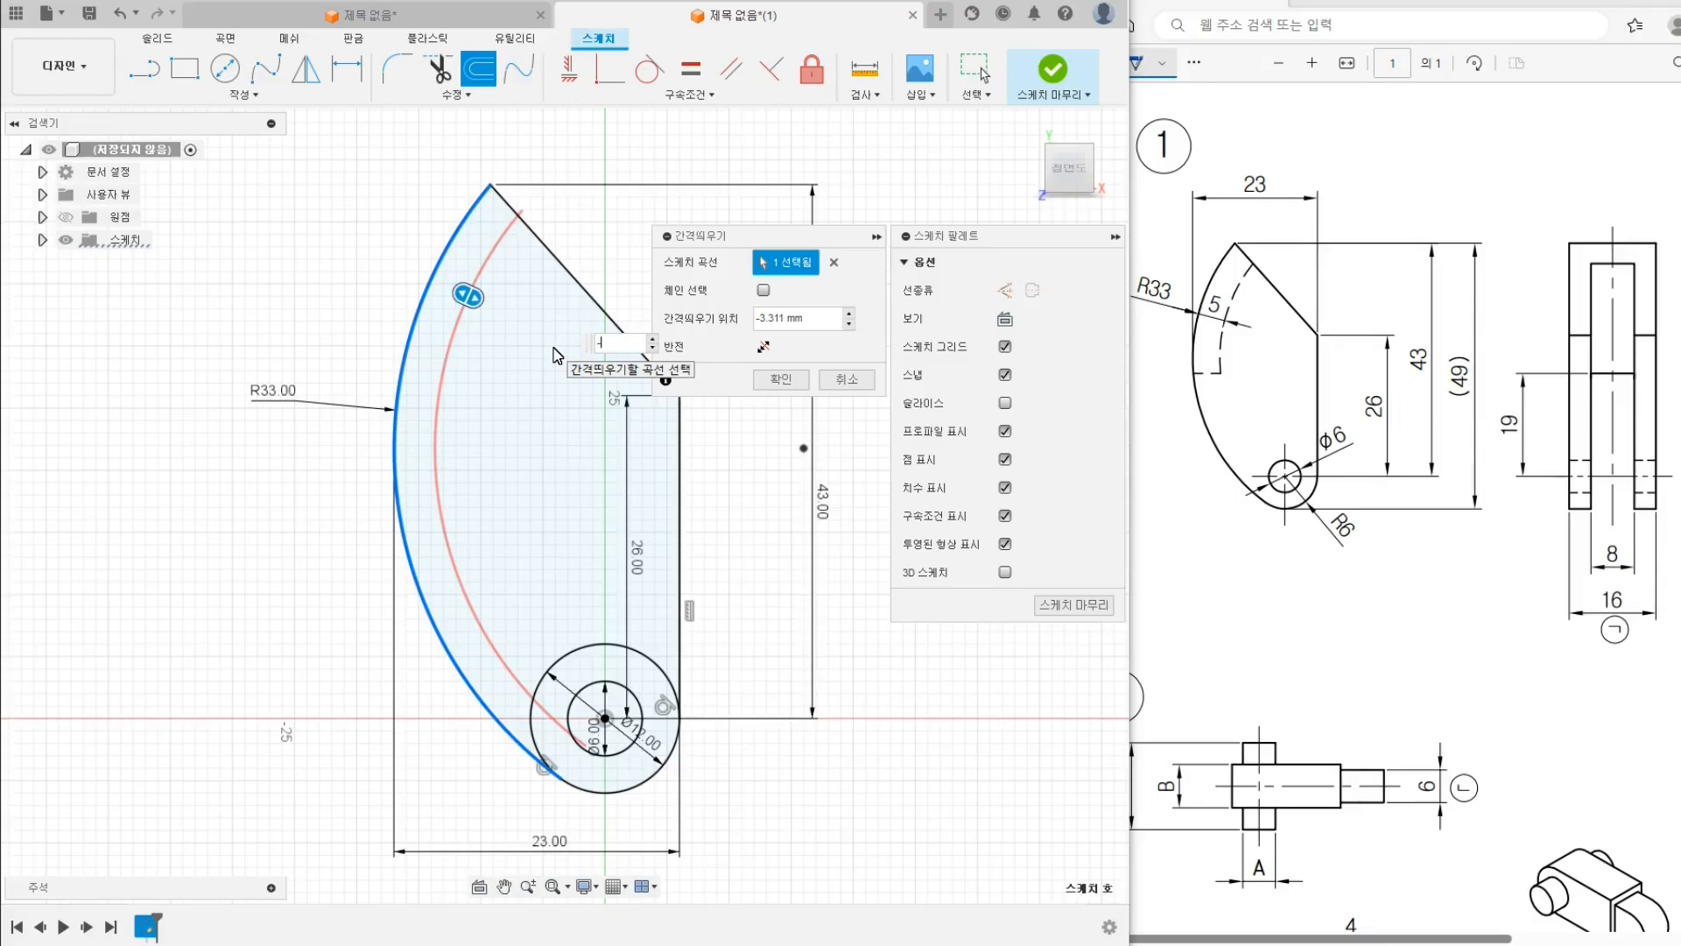
key(Return)
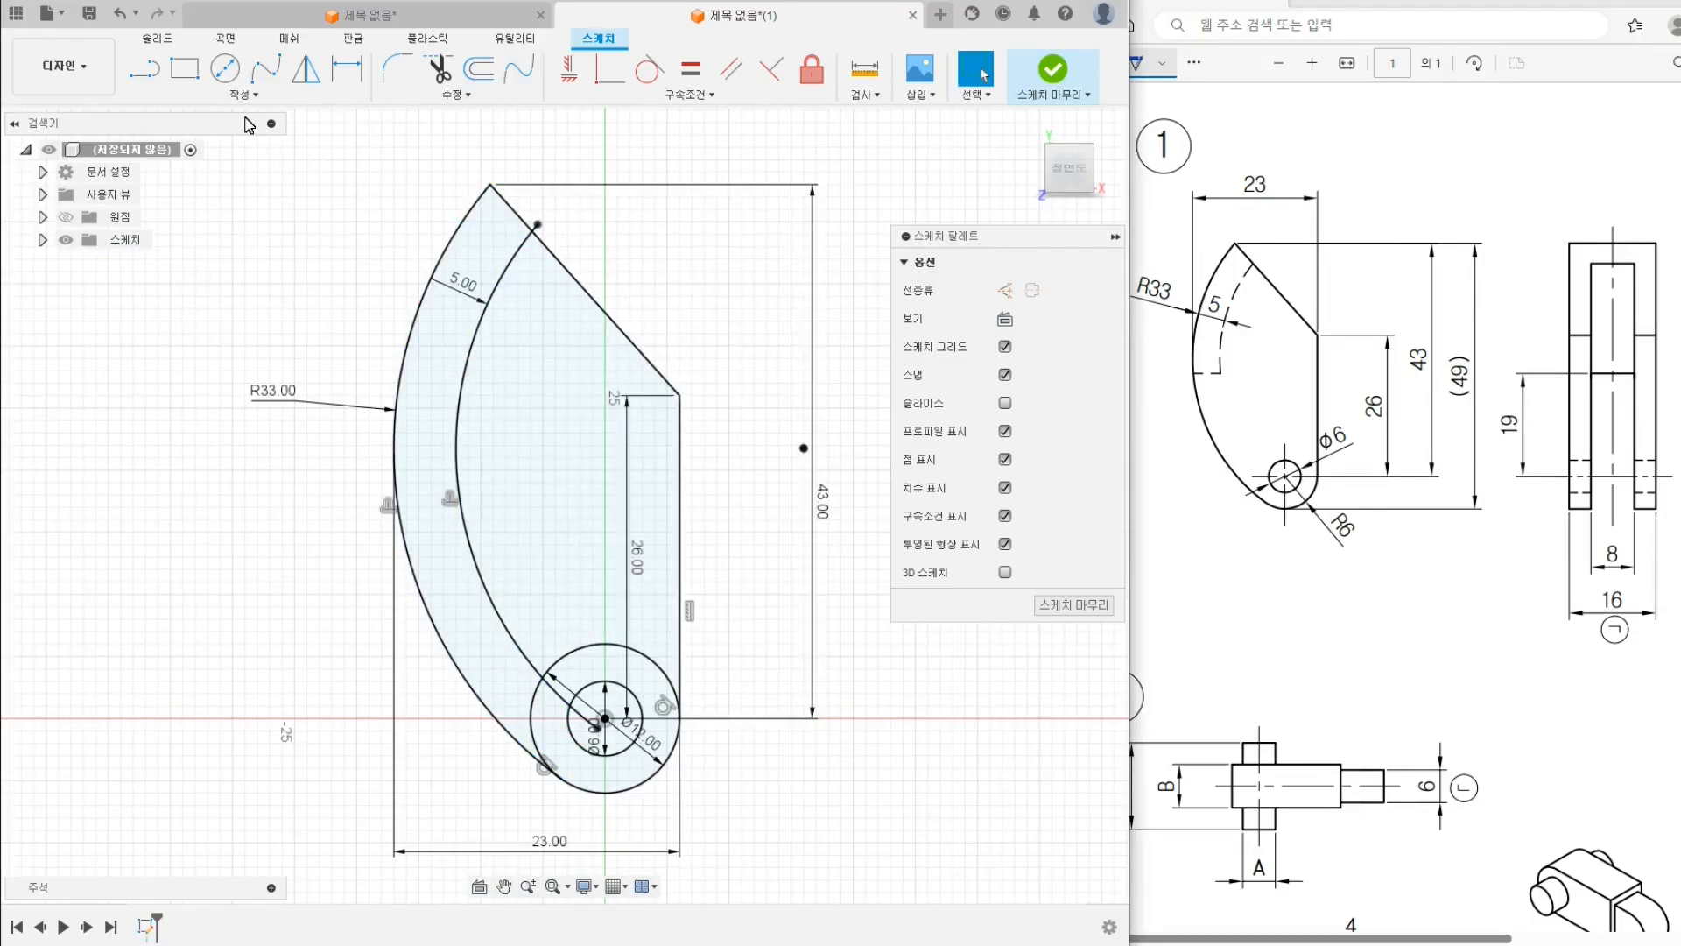
Sketch a horizontal line crossing both the large arc and its offset, about 22 mm above the origin
click(140, 68)
click(332, 445)
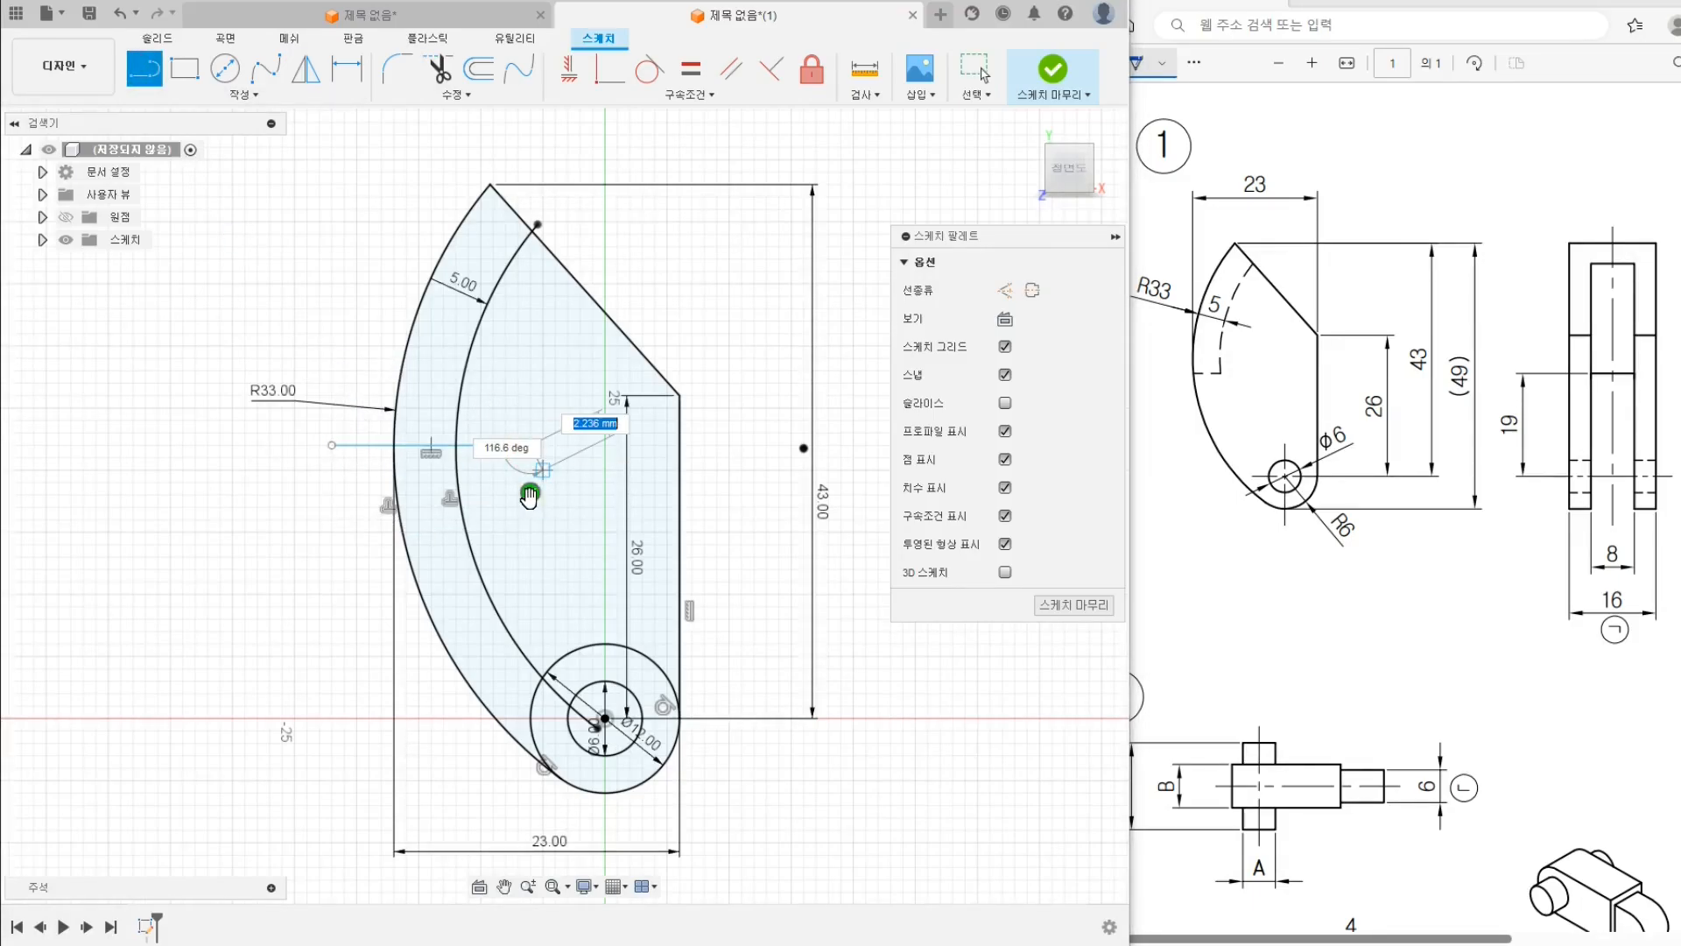
click(527, 494)
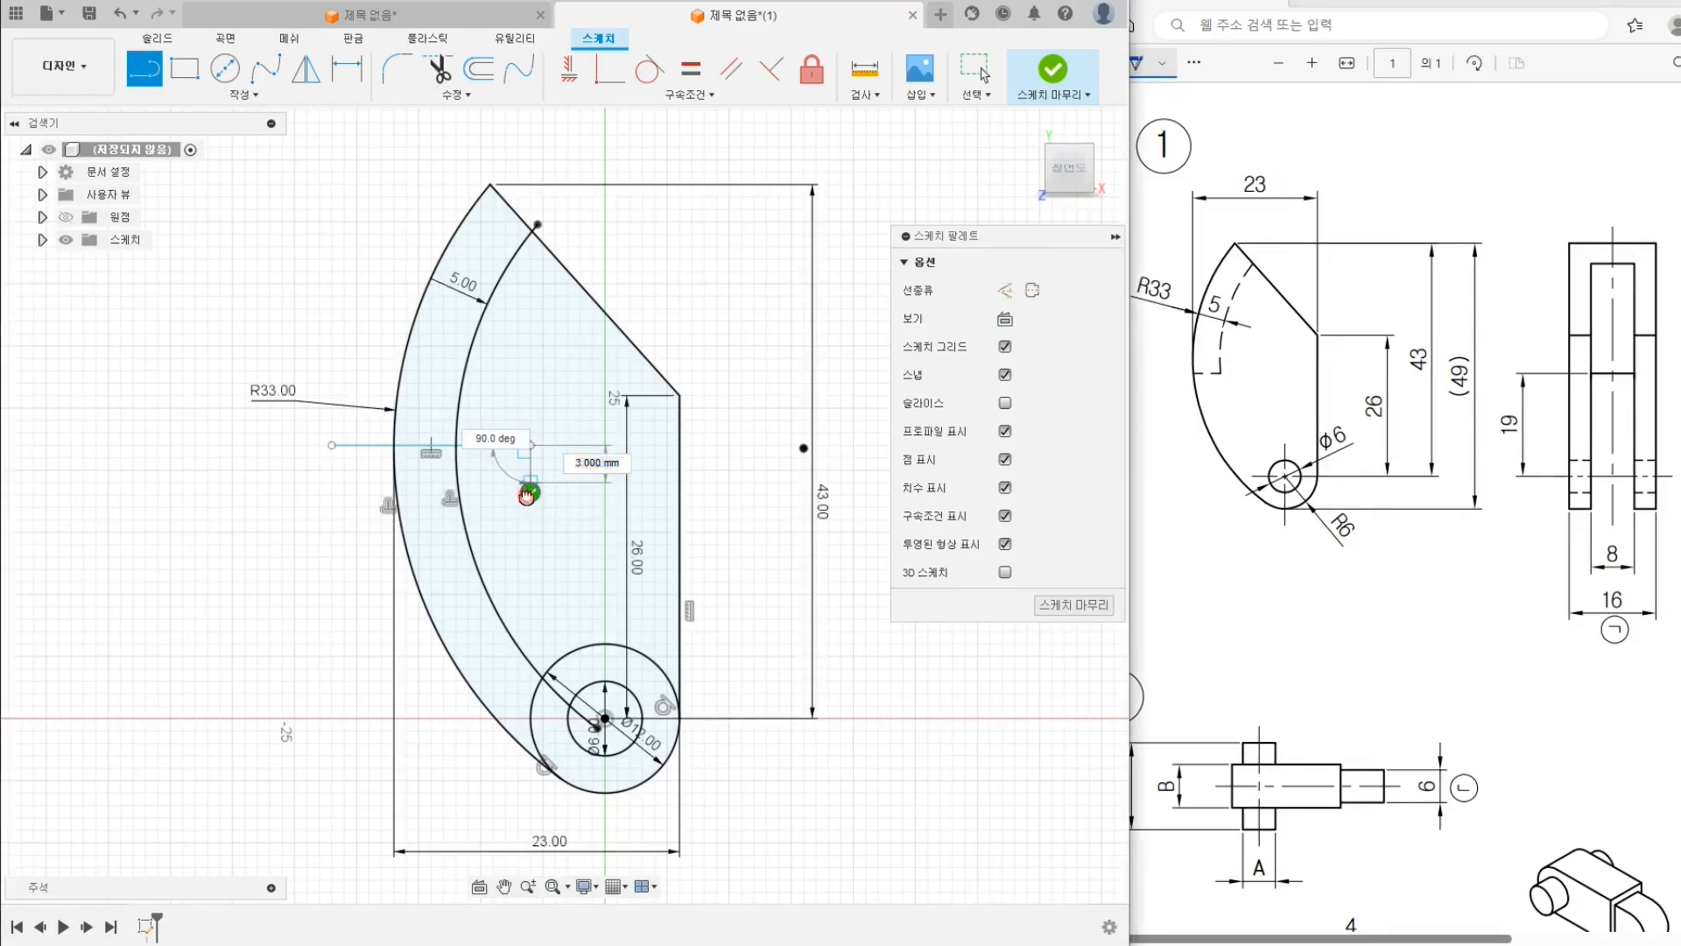
right_click(426, 458)
click(496, 464)
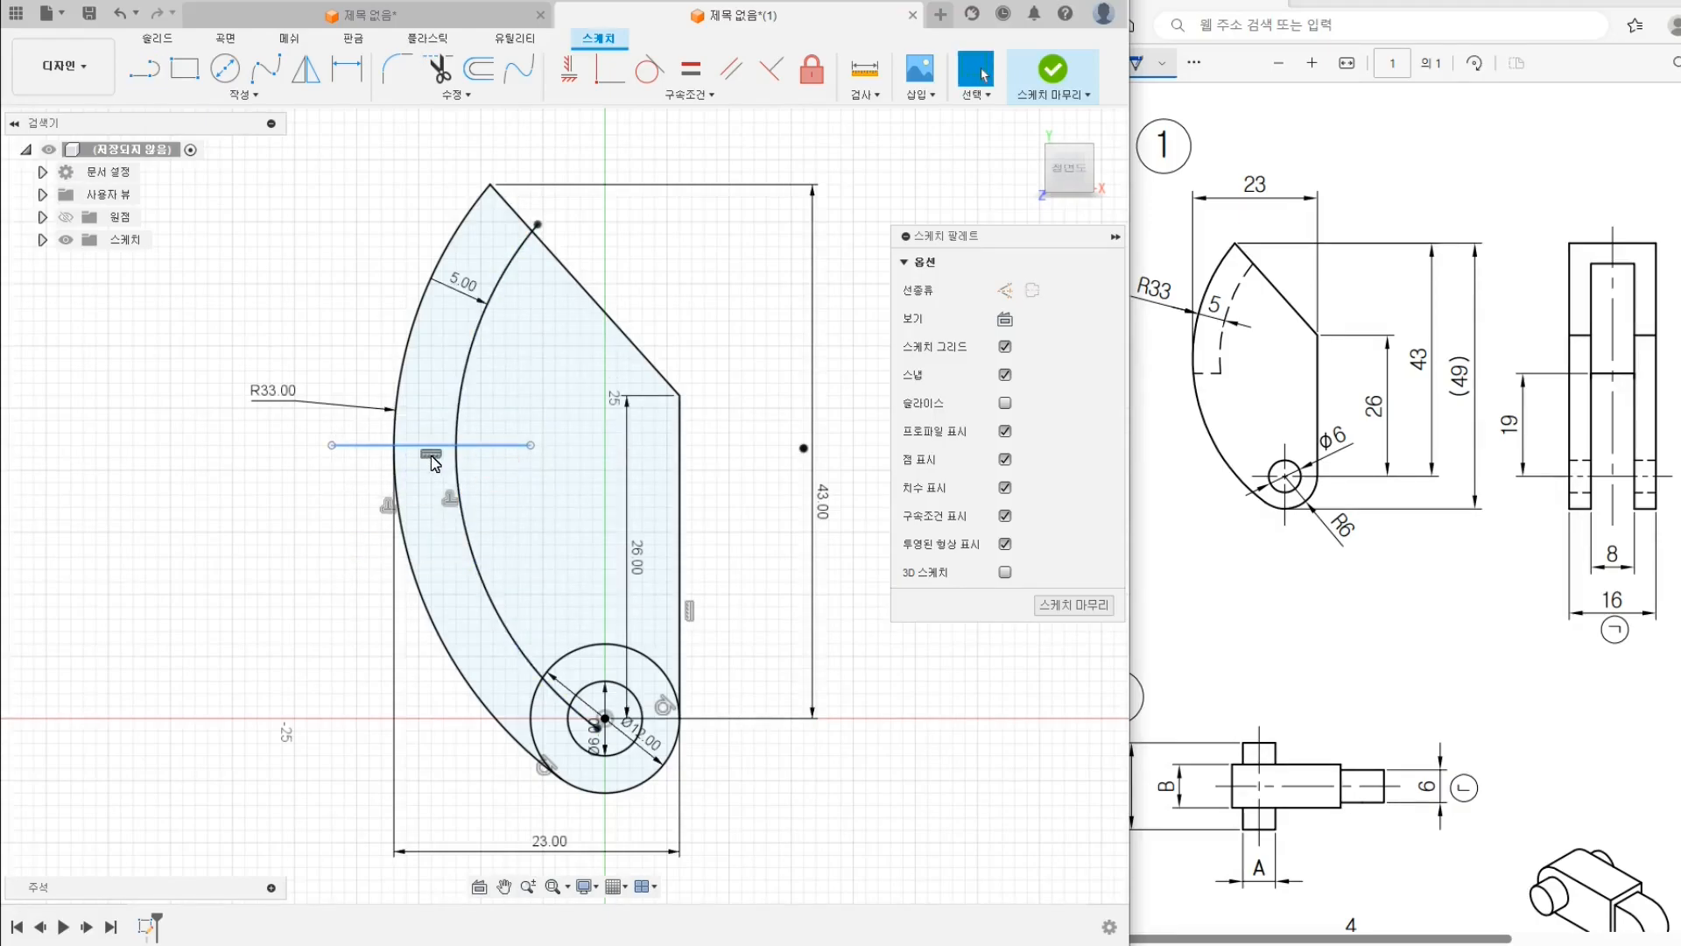
scroll(432, 464, up, 3)
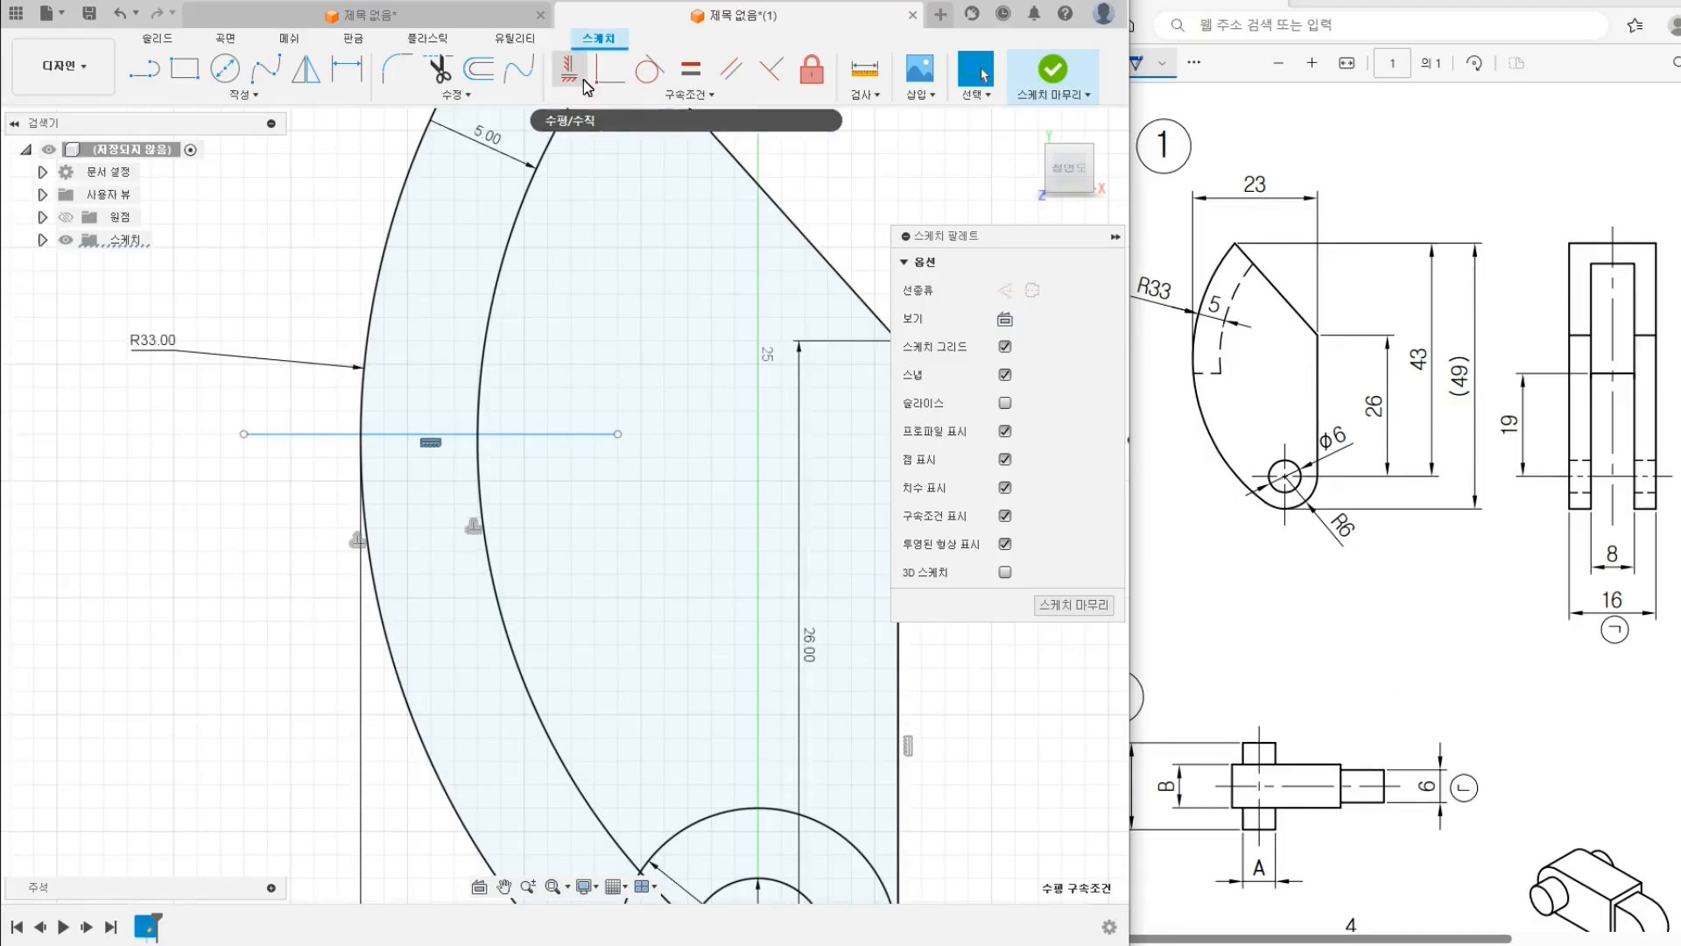
click(237, 563)
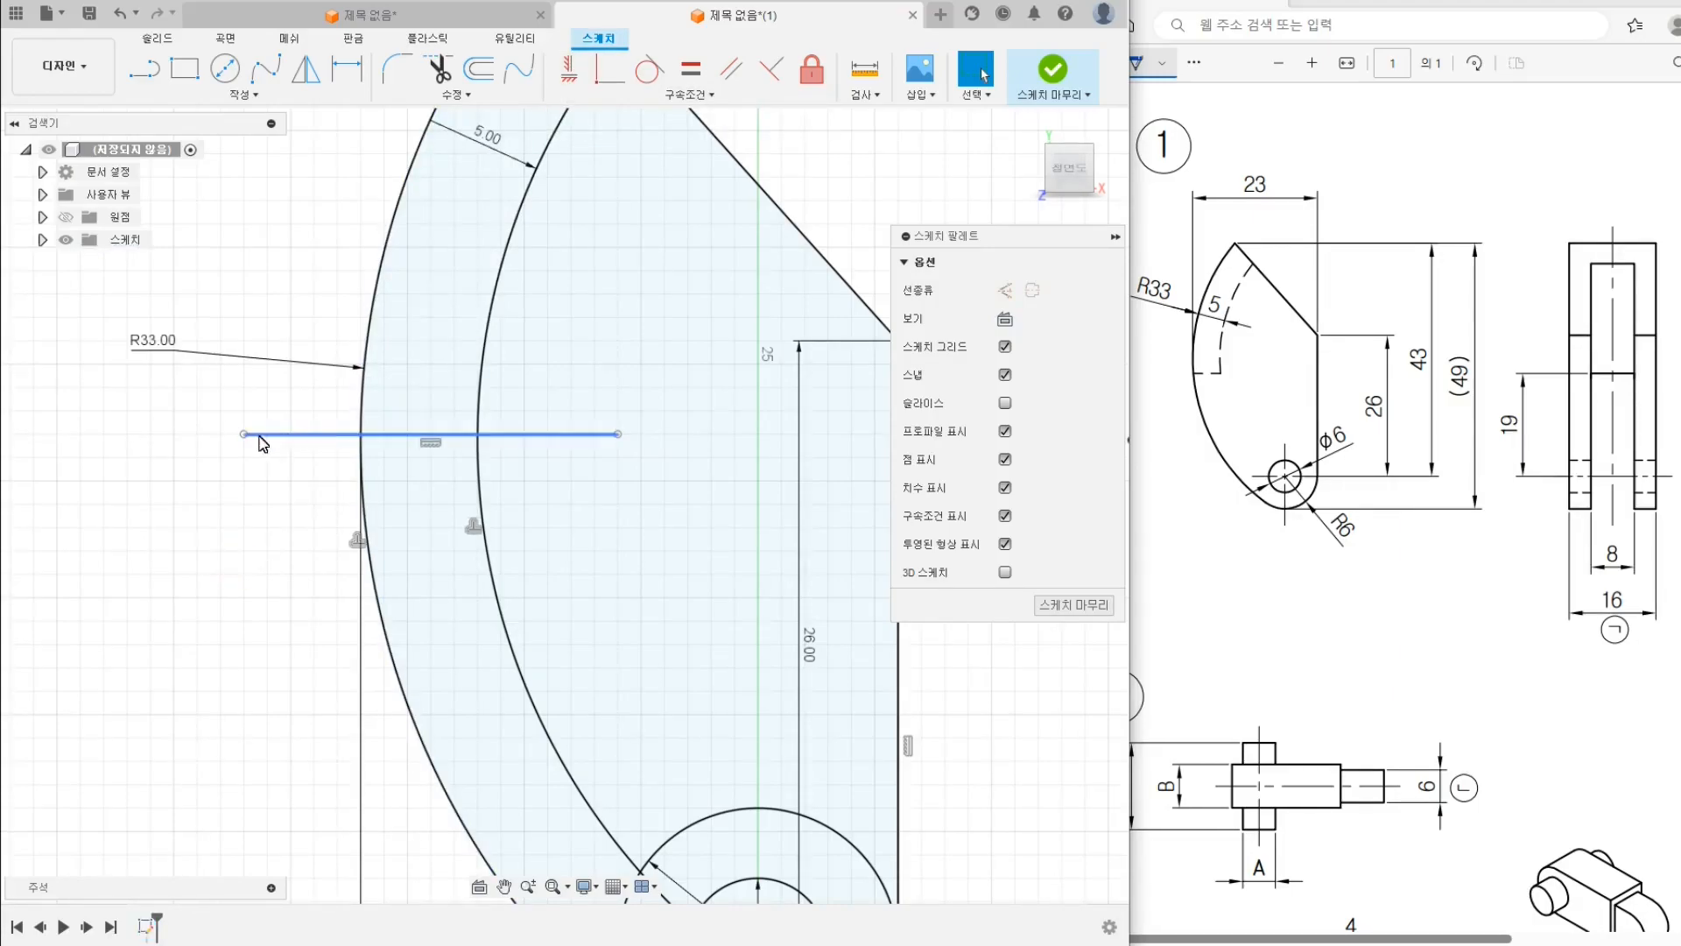
scroll(193, 513, down, 3)
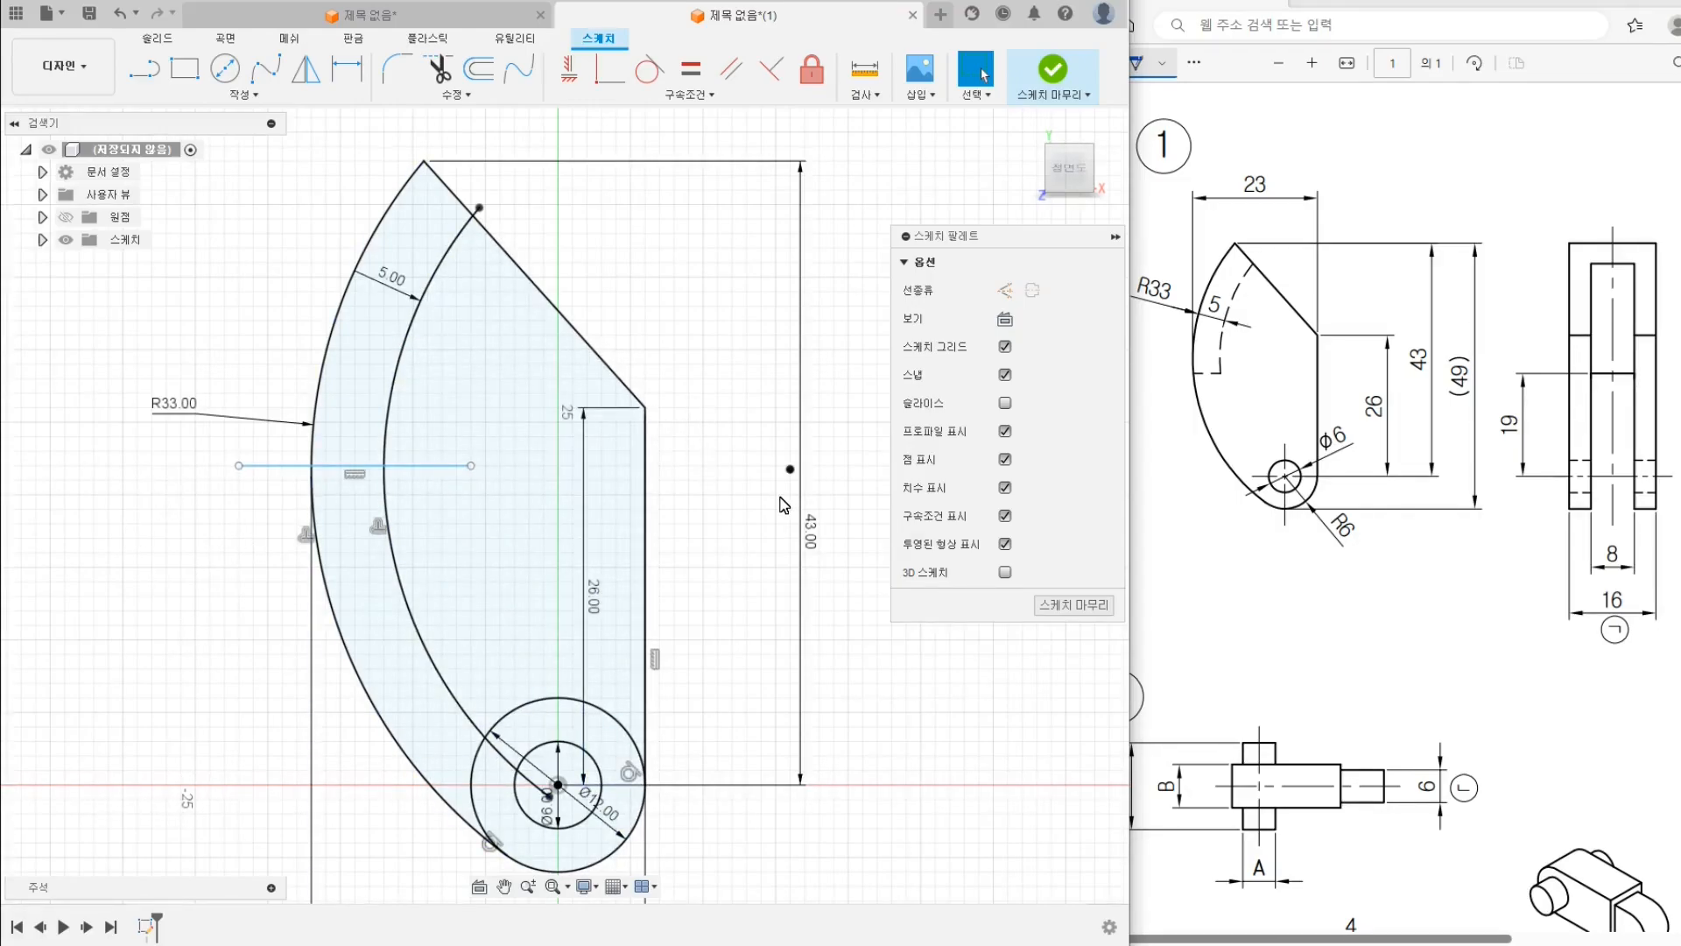
click(142, 72)
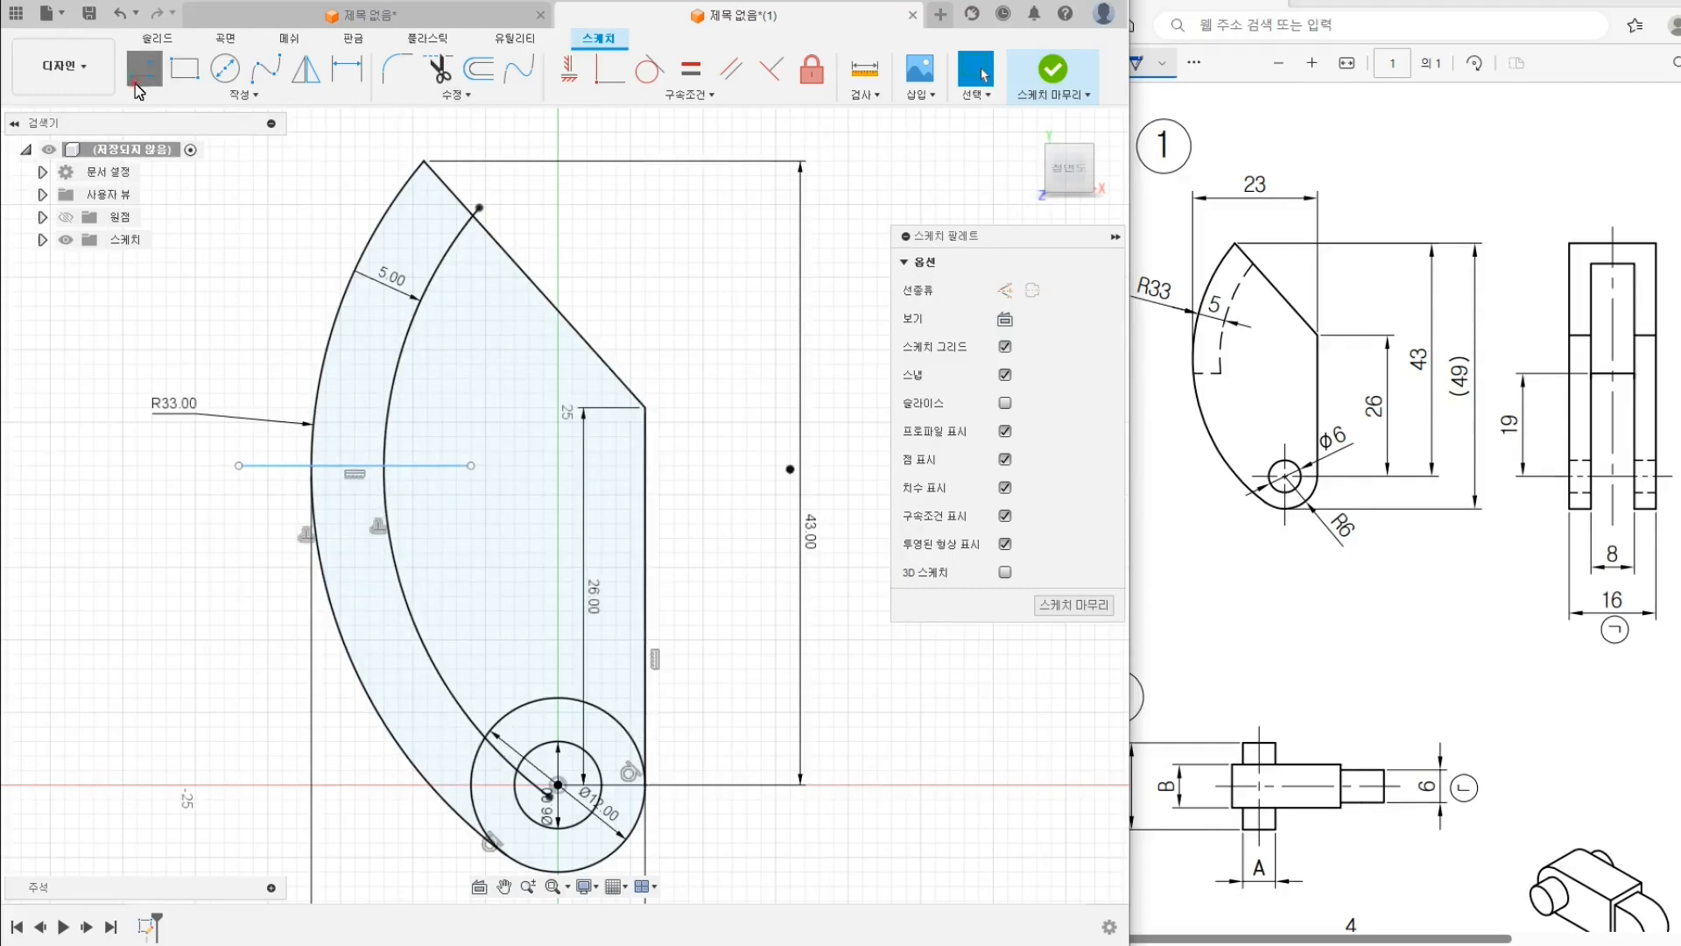
click(166, 539)
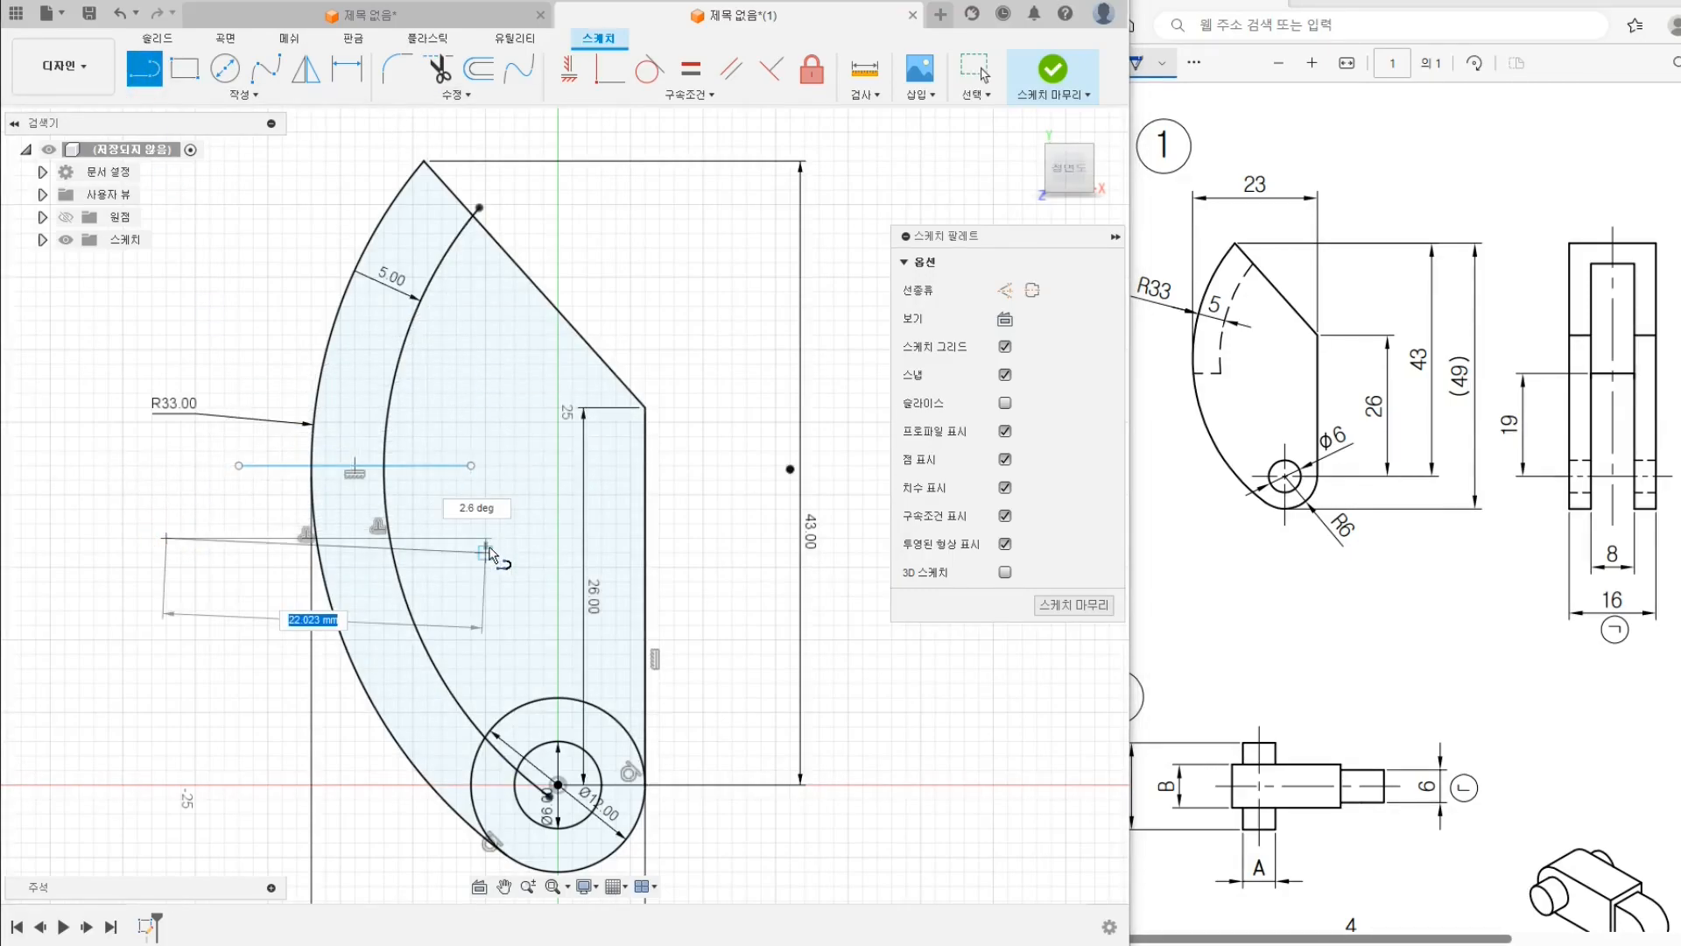
key(Escape)
middle_drag(512, 466, 505, 436)
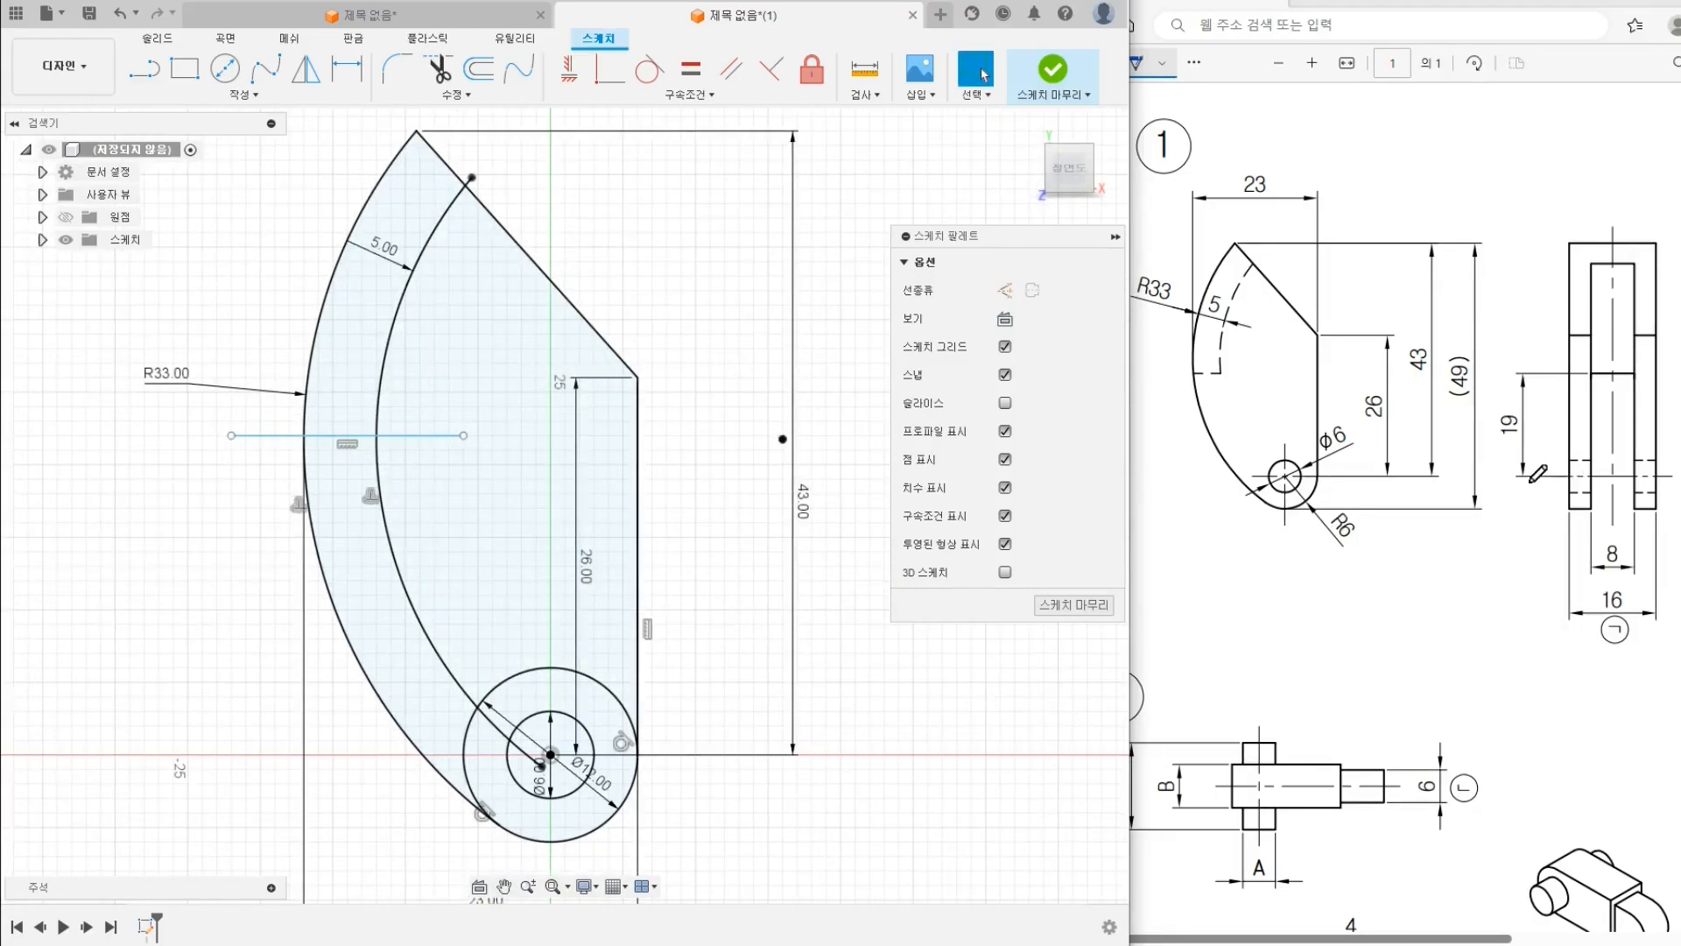
Circle the 19 mm dimension on the PDF drawing, and dimension the horizontal line's height above the origin as 19 mm in the Fusion sketch
click(1523, 394)
drag(1526, 401, 1522, 408)
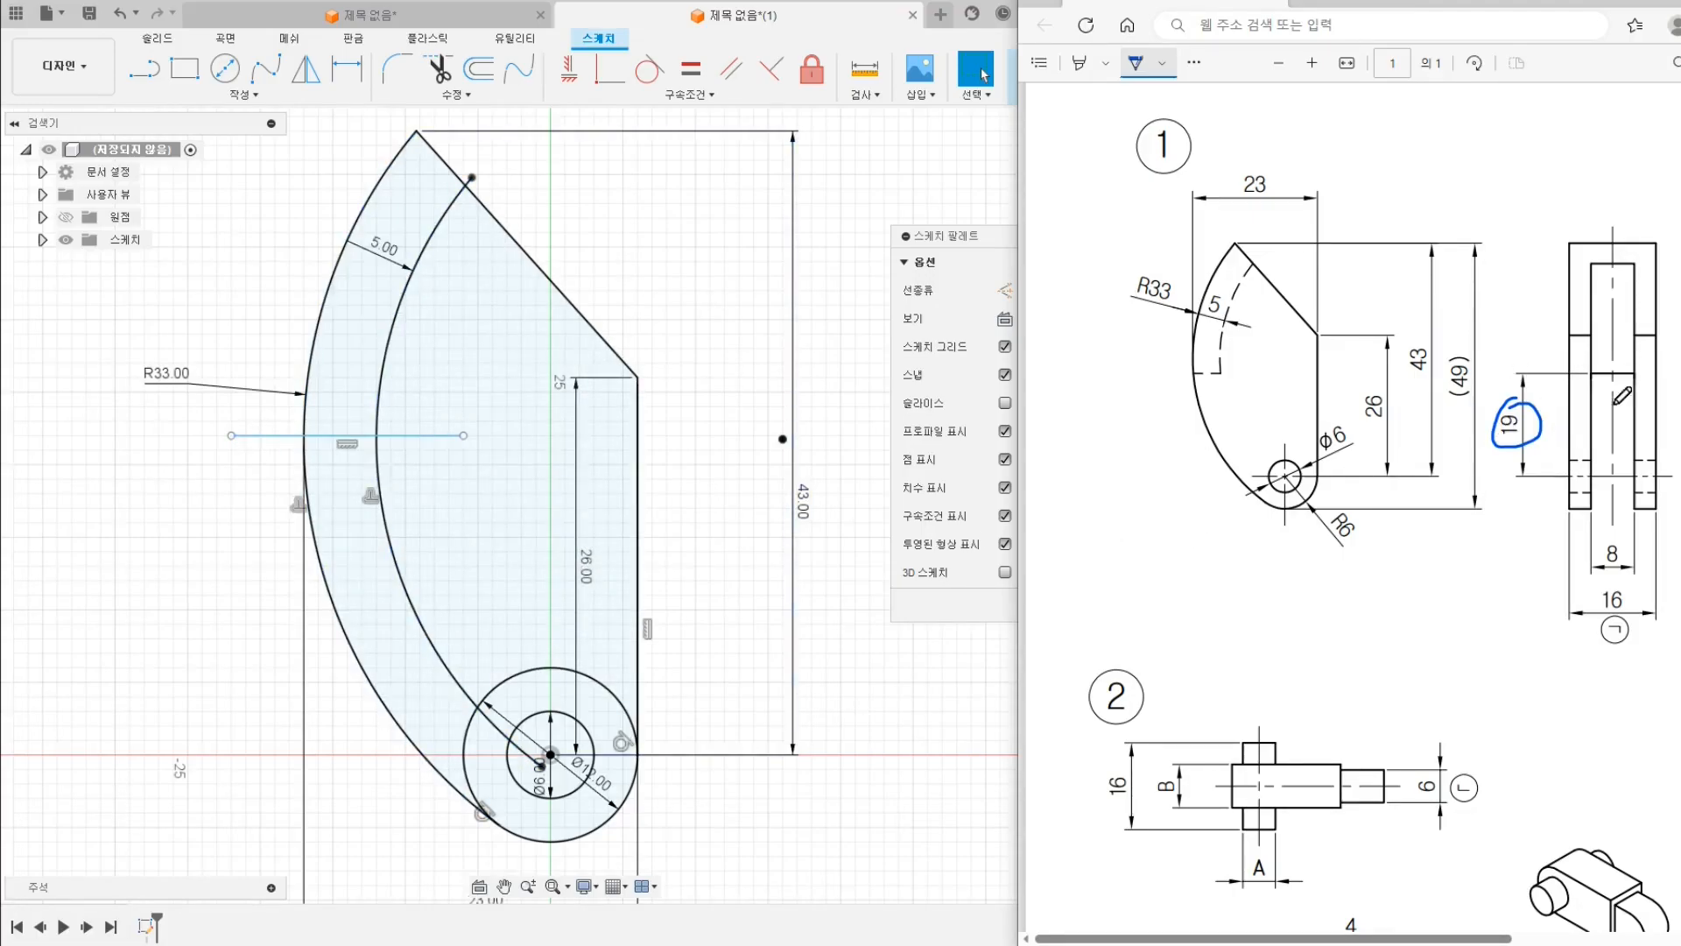
click(341, 77)
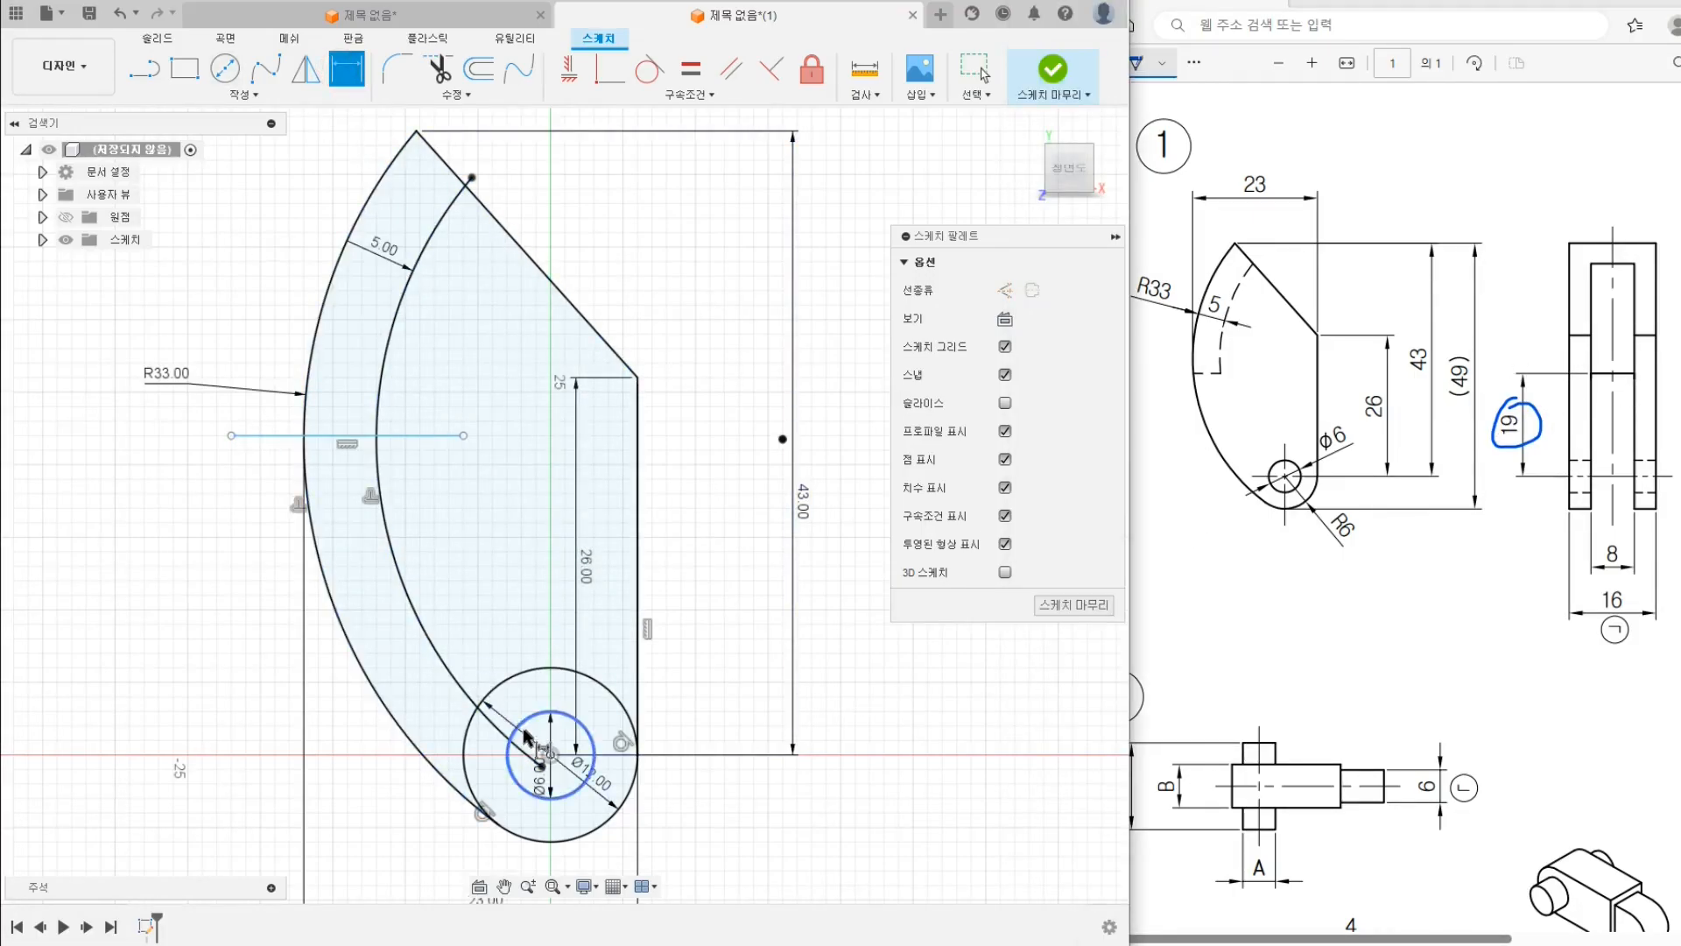
click(551, 755)
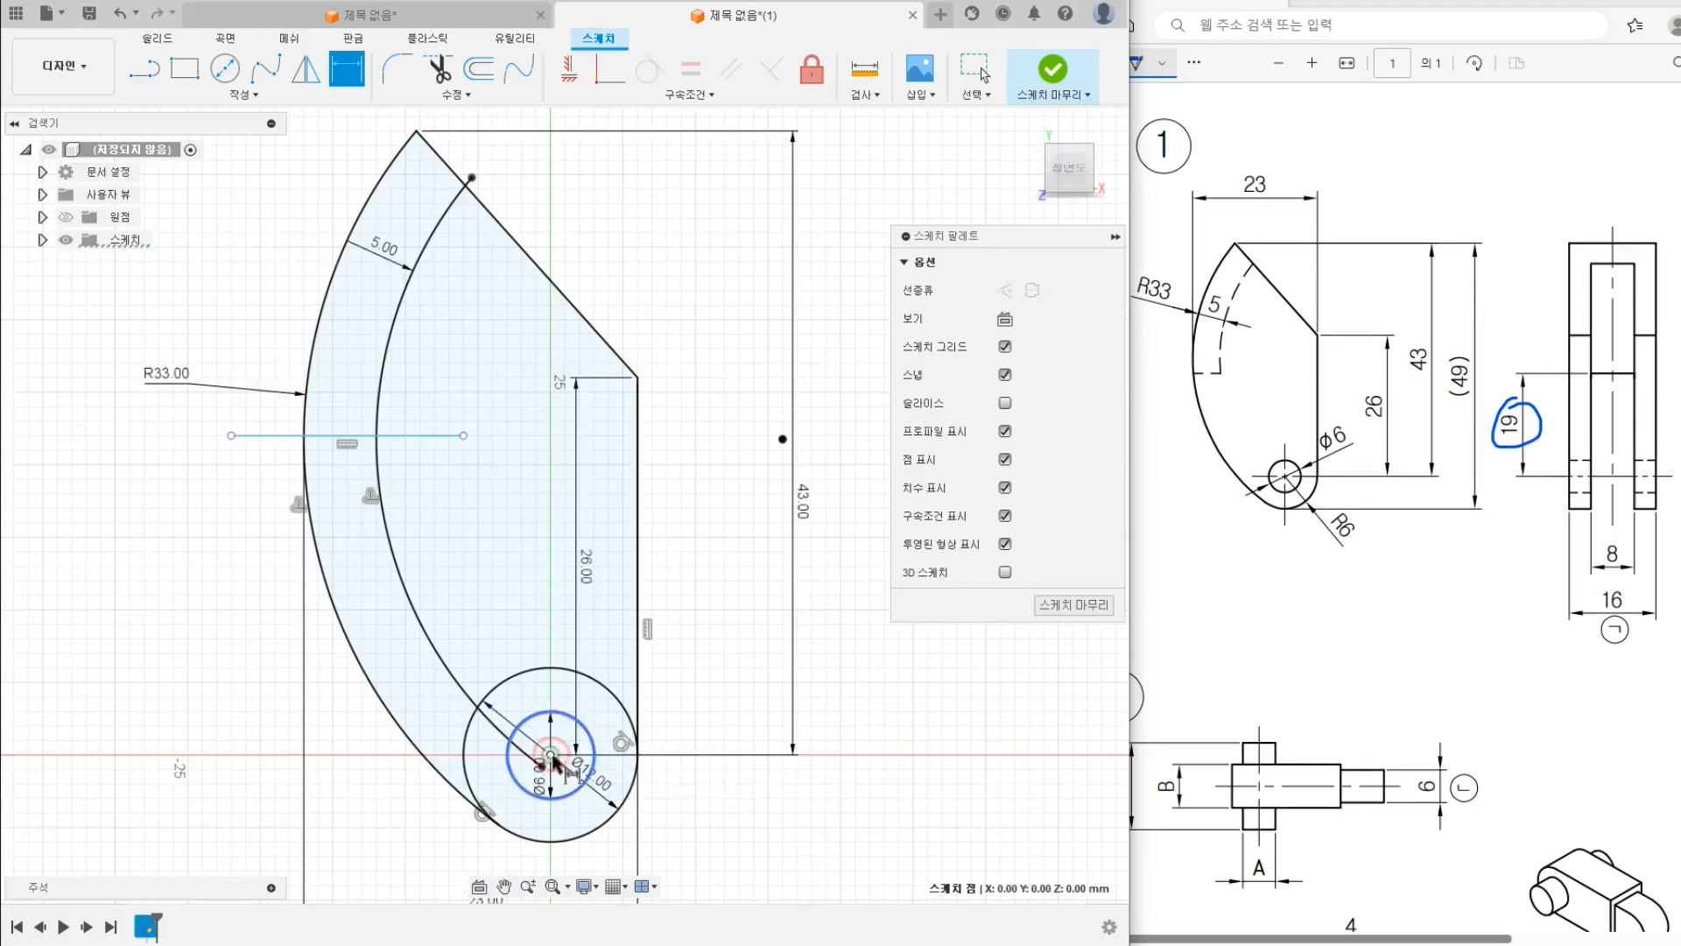
click(272, 438)
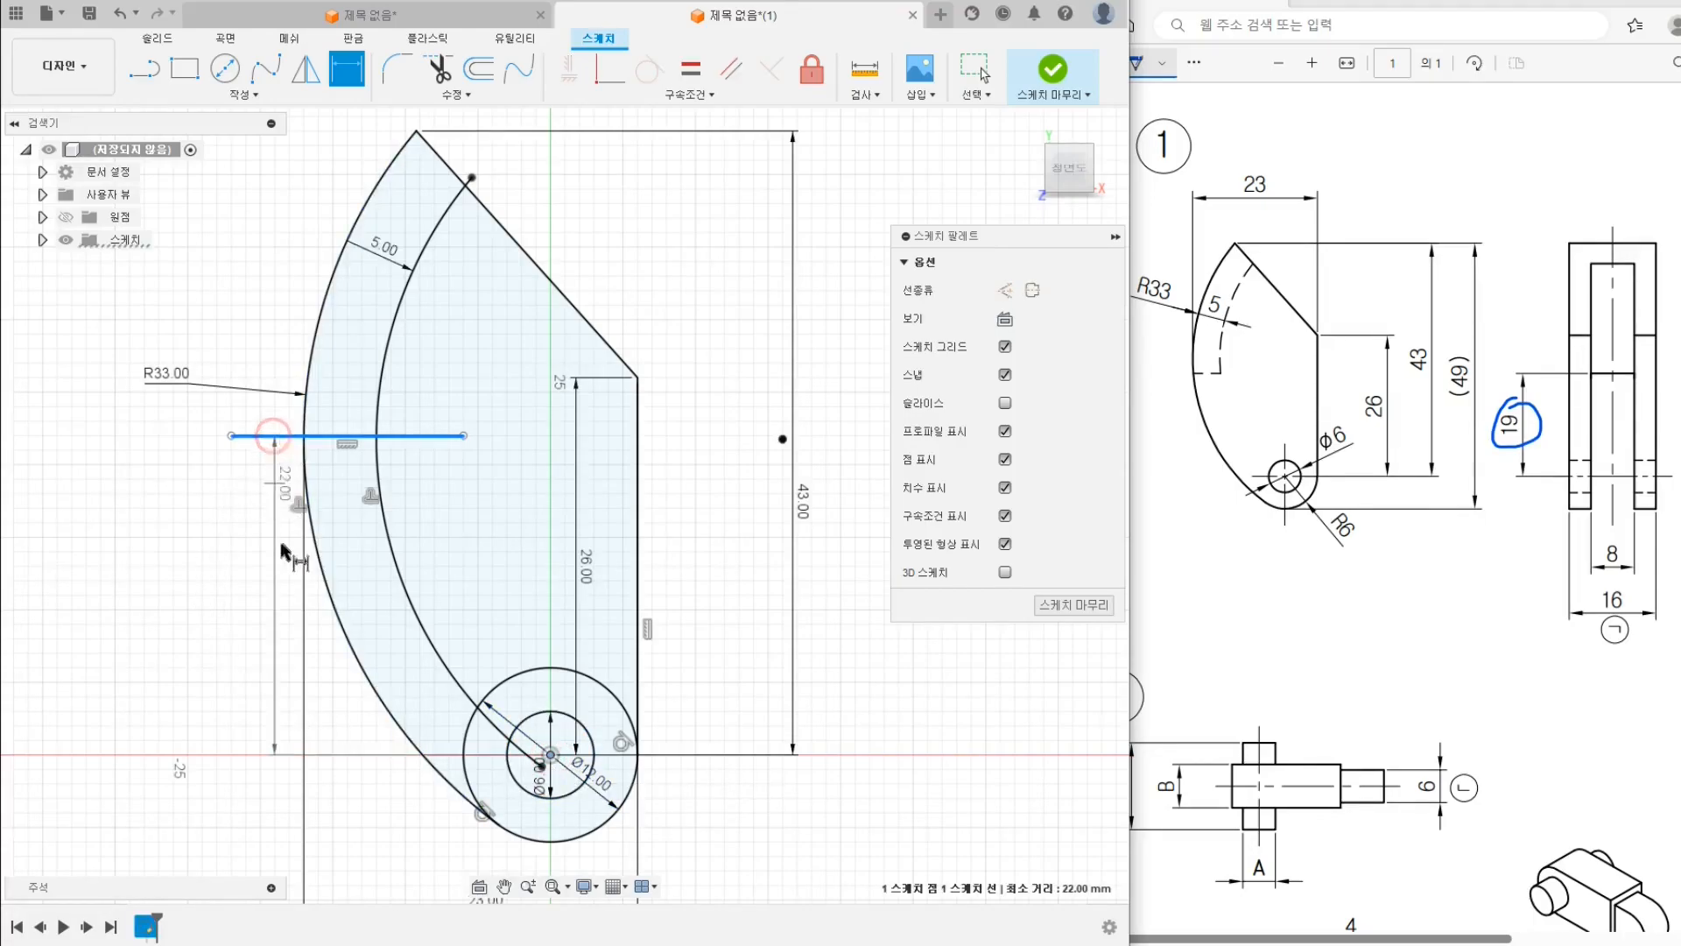
click(171, 589)
text(19)
key(Return)
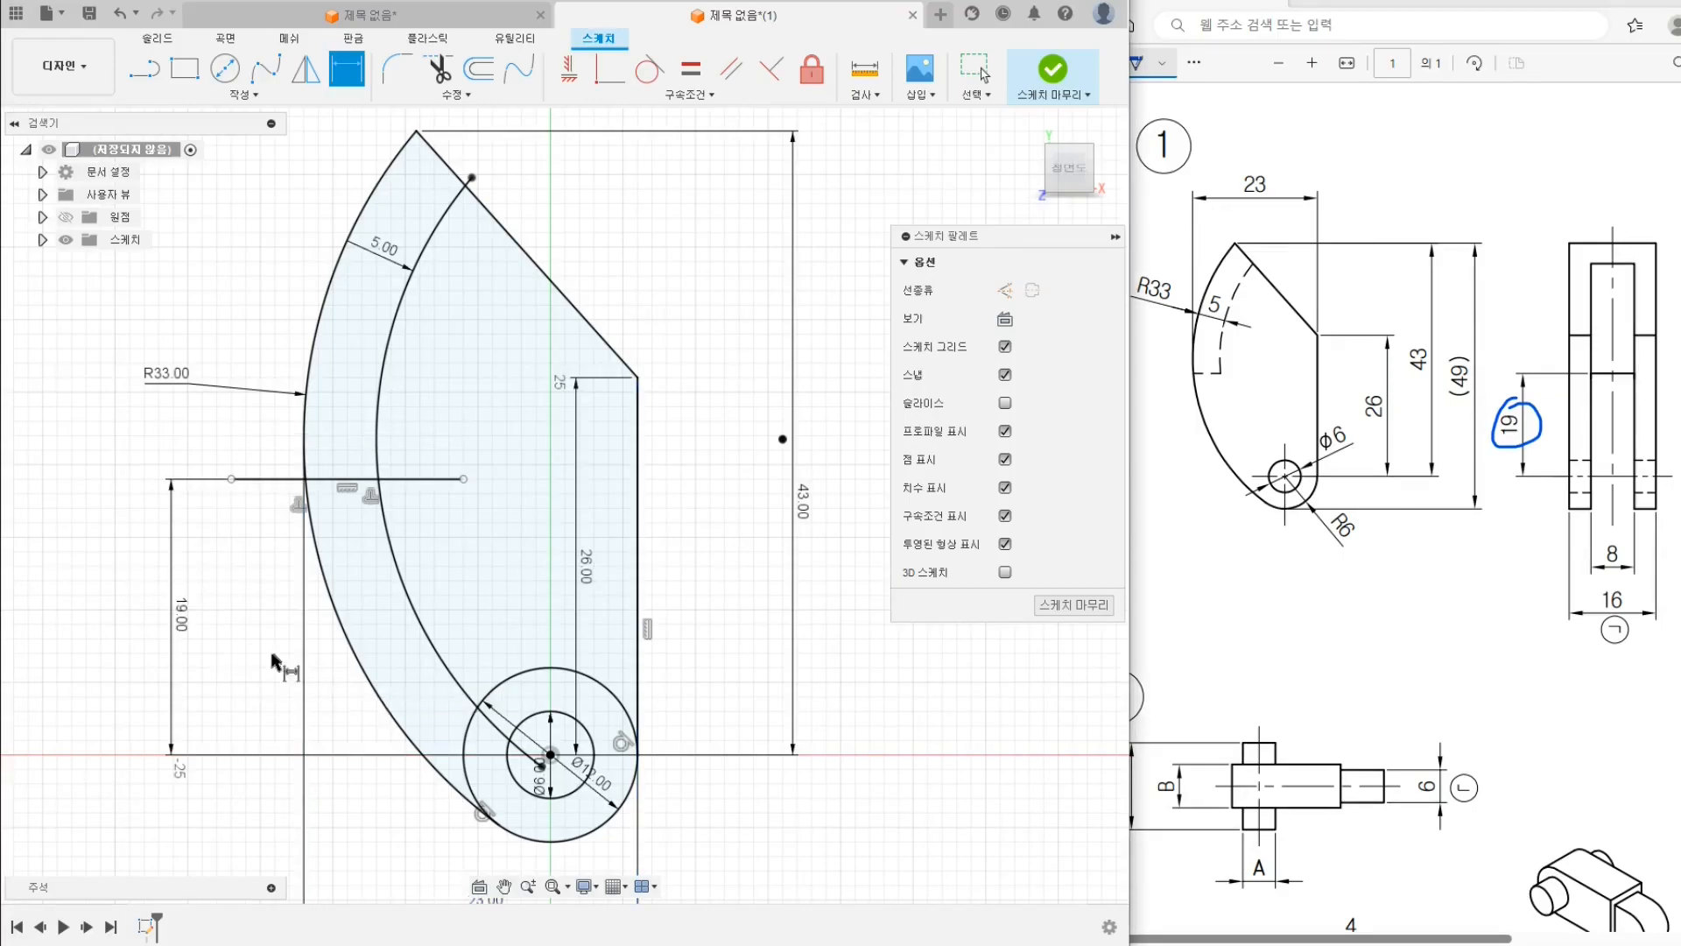
right_click(237, 426)
click(167, 422)
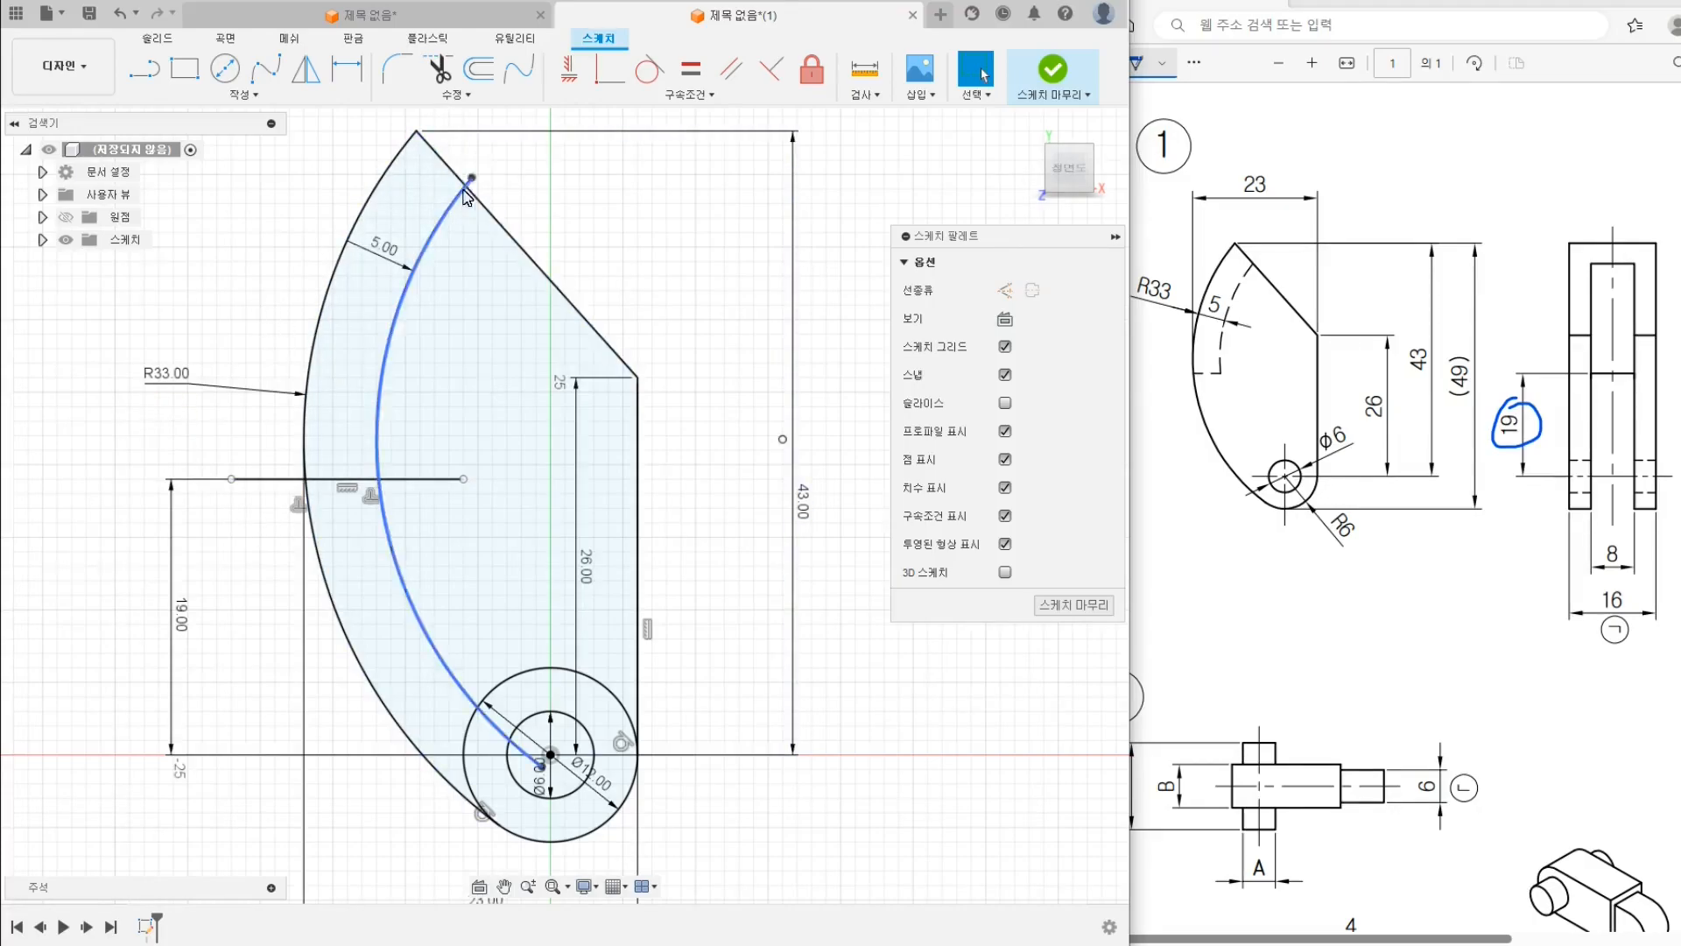
Trim the excess ends of the offset arc and the horizontal line so only the inner slot outline remains
click(441, 72)
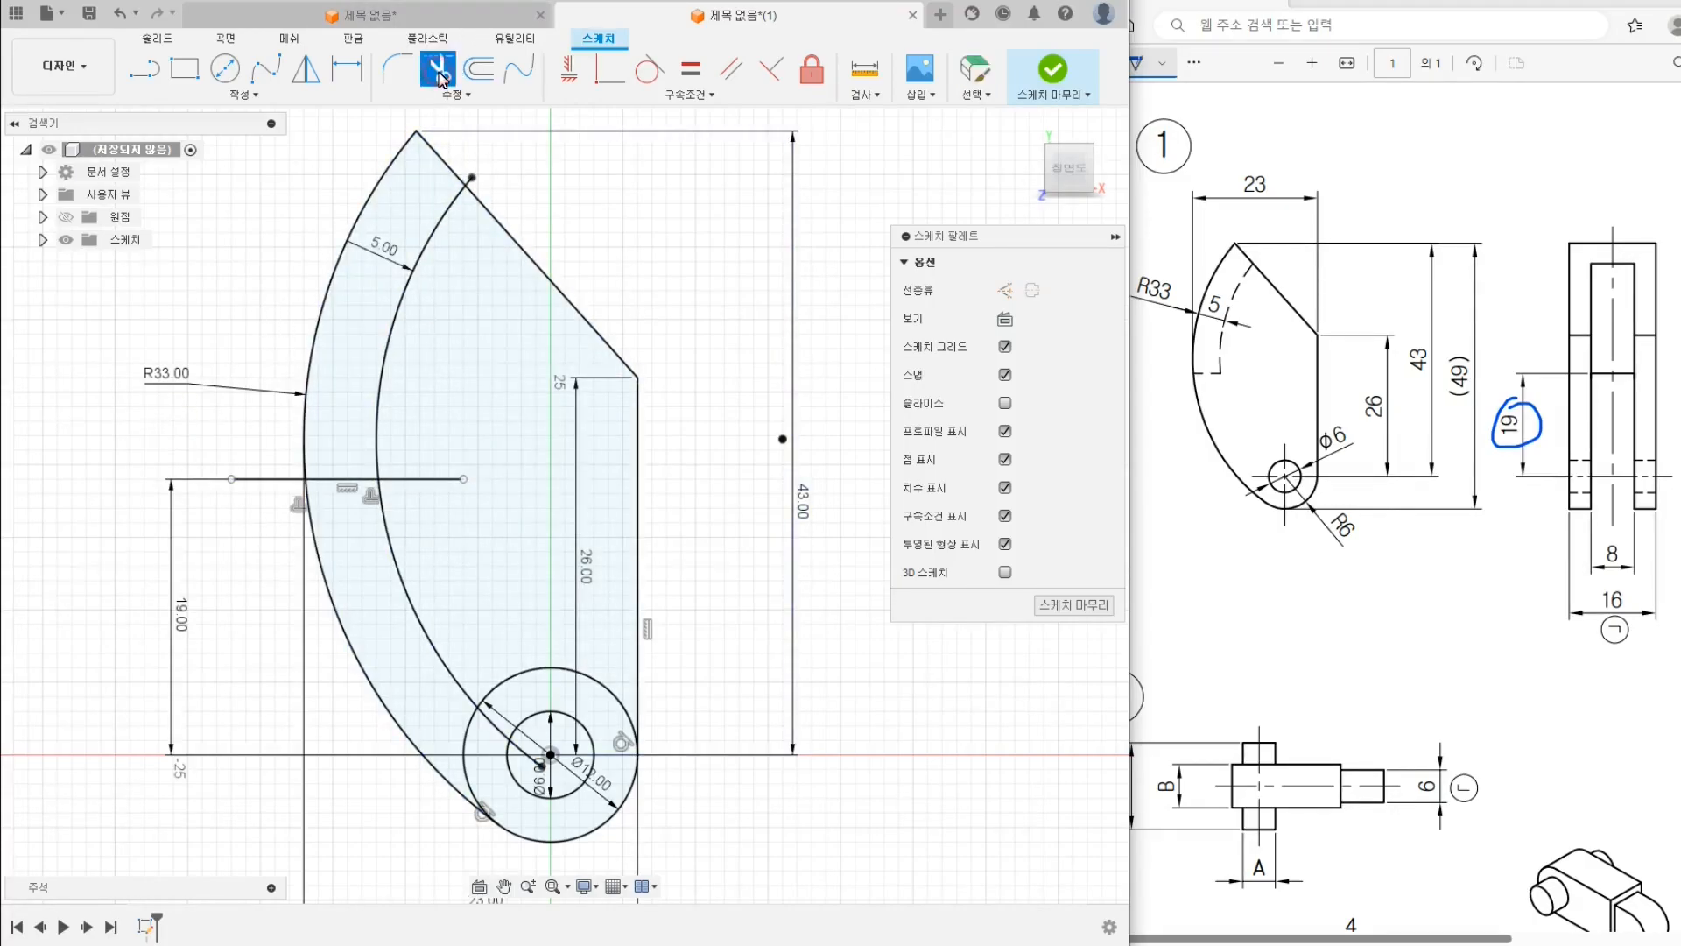
click(473, 181)
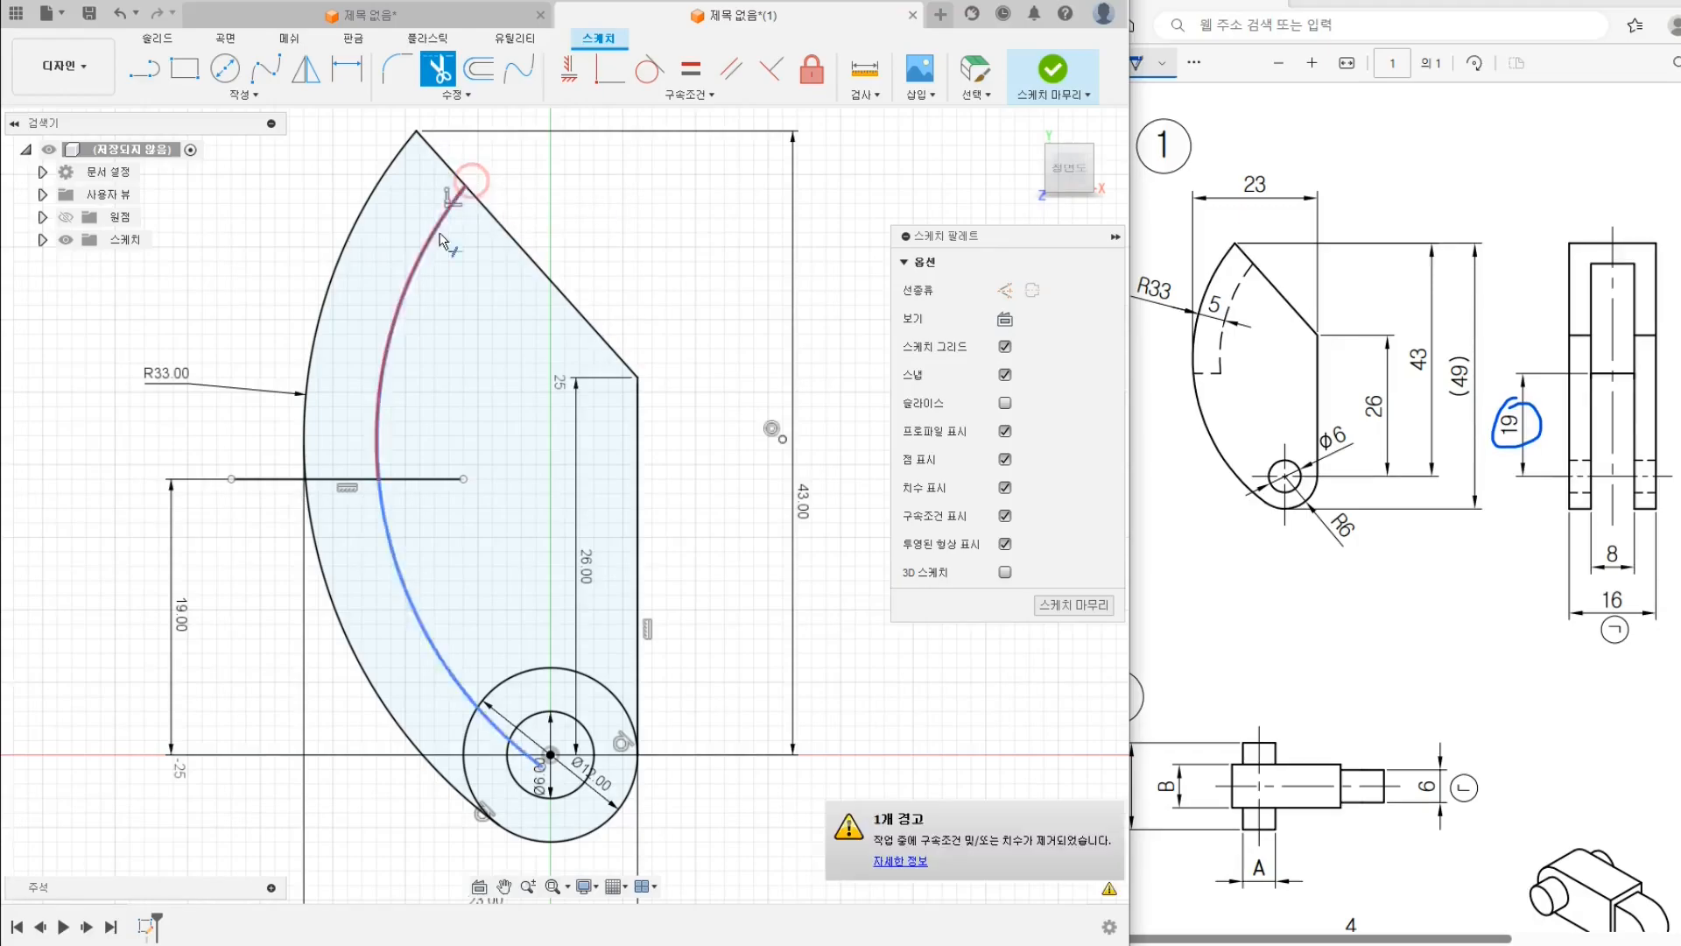
click(267, 478)
click(444, 481)
click(389, 551)
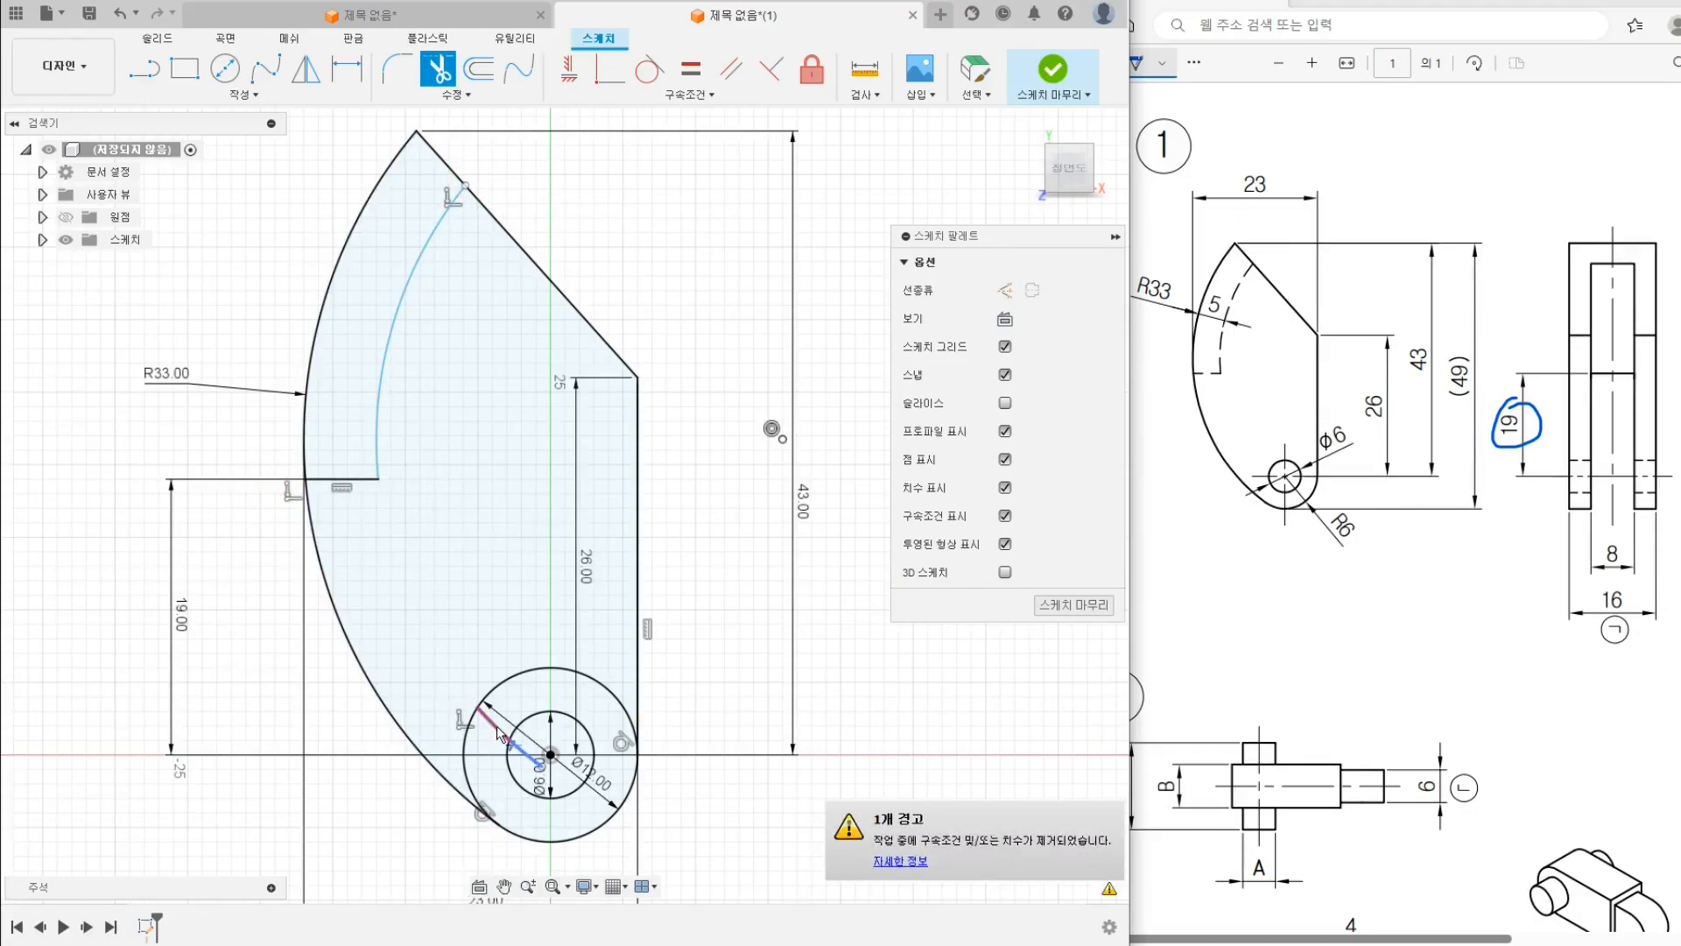
click(536, 758)
scroll(490, 666, up, 3)
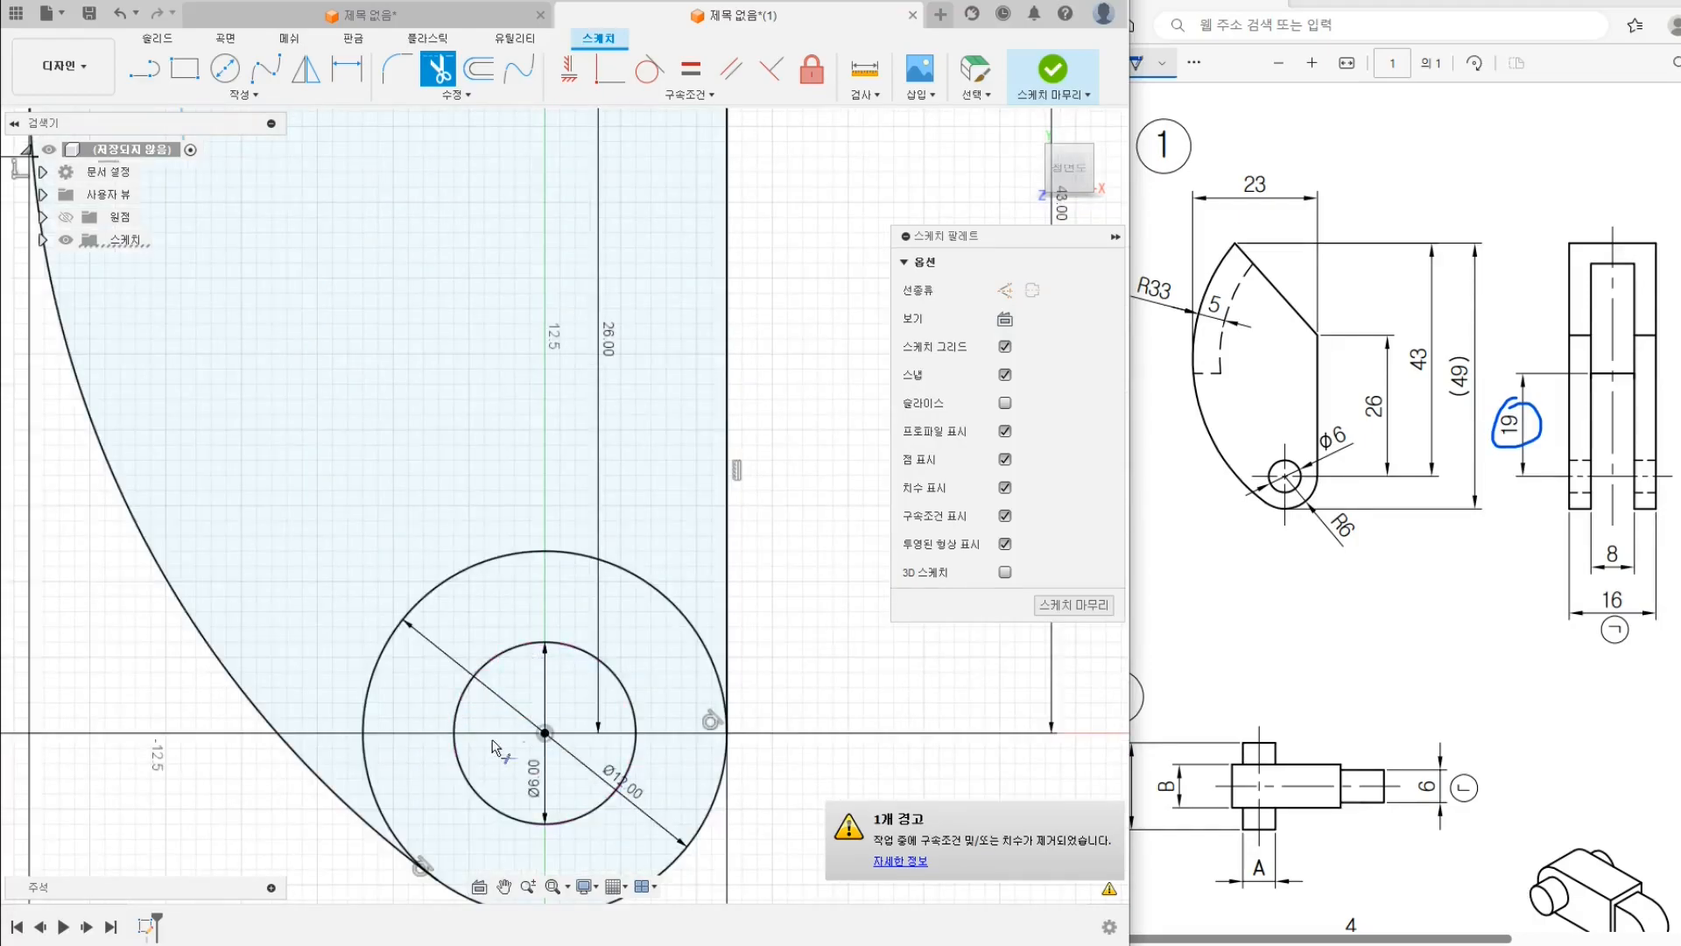
middle_drag(363, 383, 479, 539)
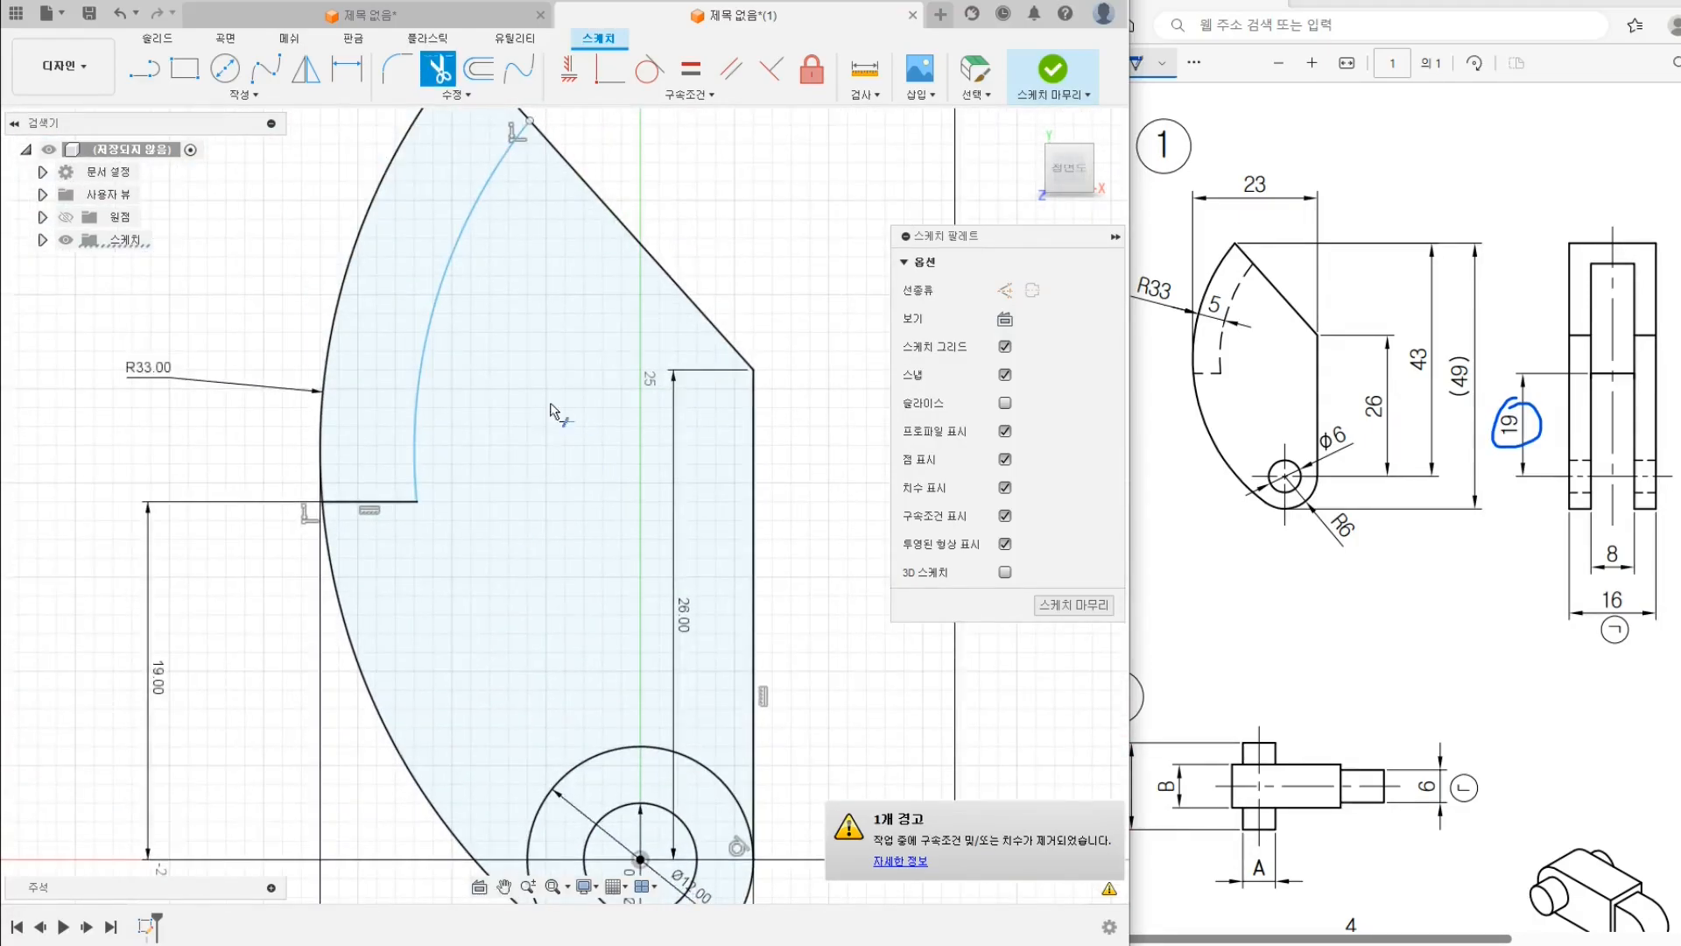
scroll(536, 429, down, 2)
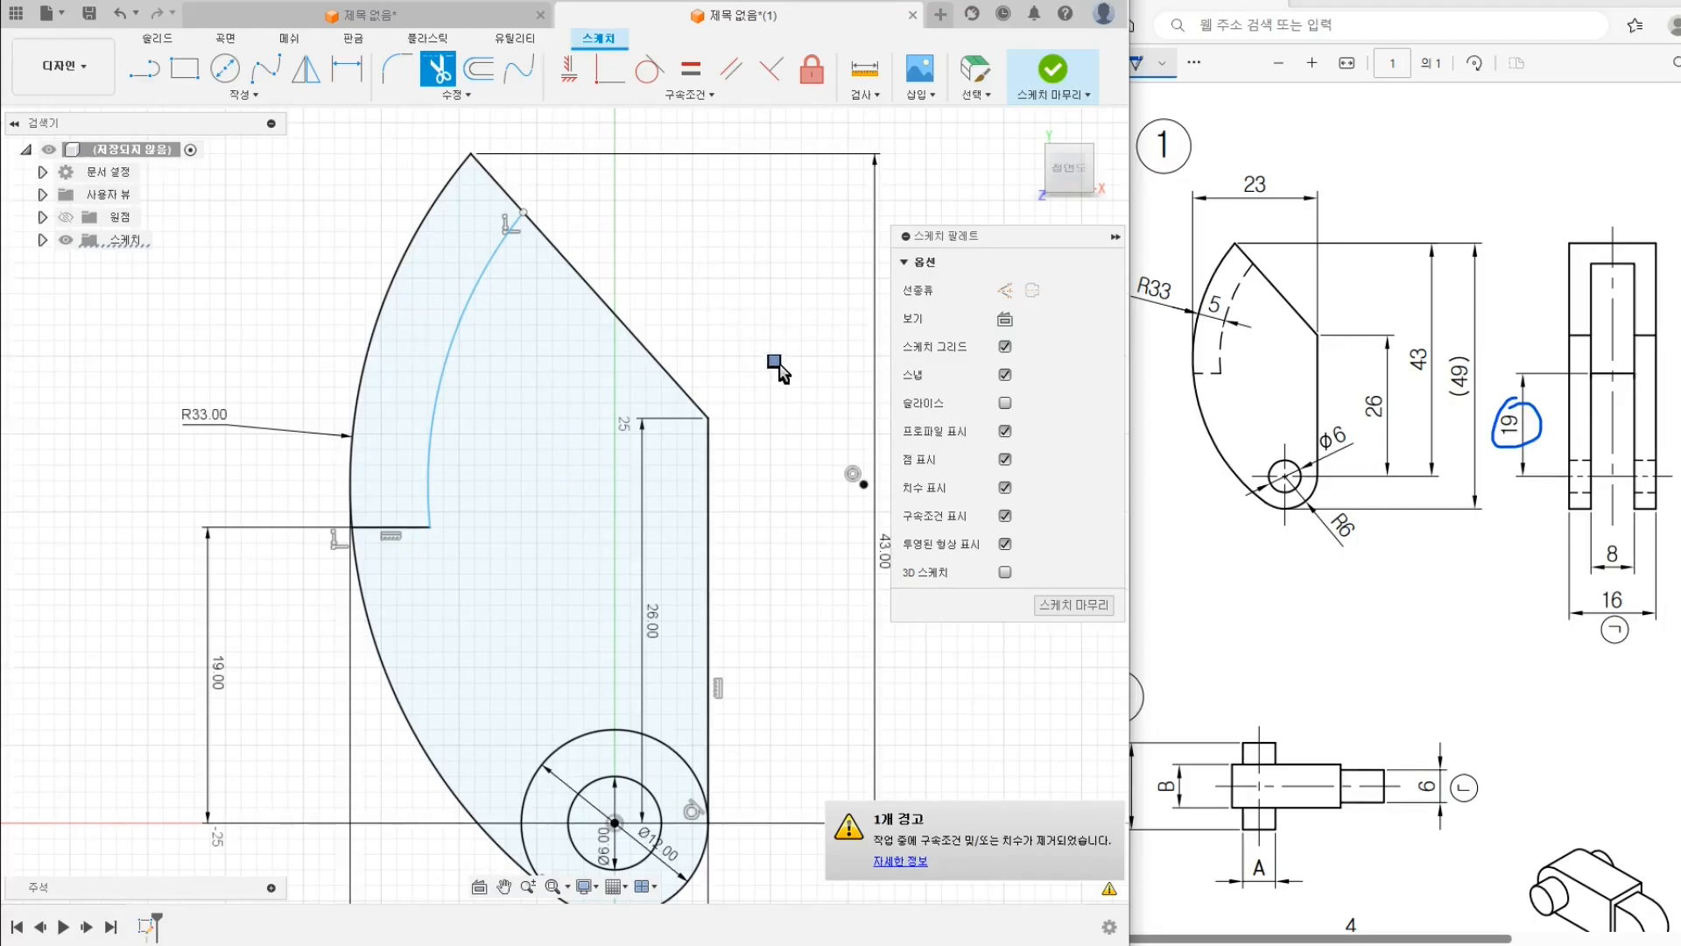
Try trimming away the slanted and vertical outer edges of the profile, and undo both trims
click(639, 343)
click(714, 515)
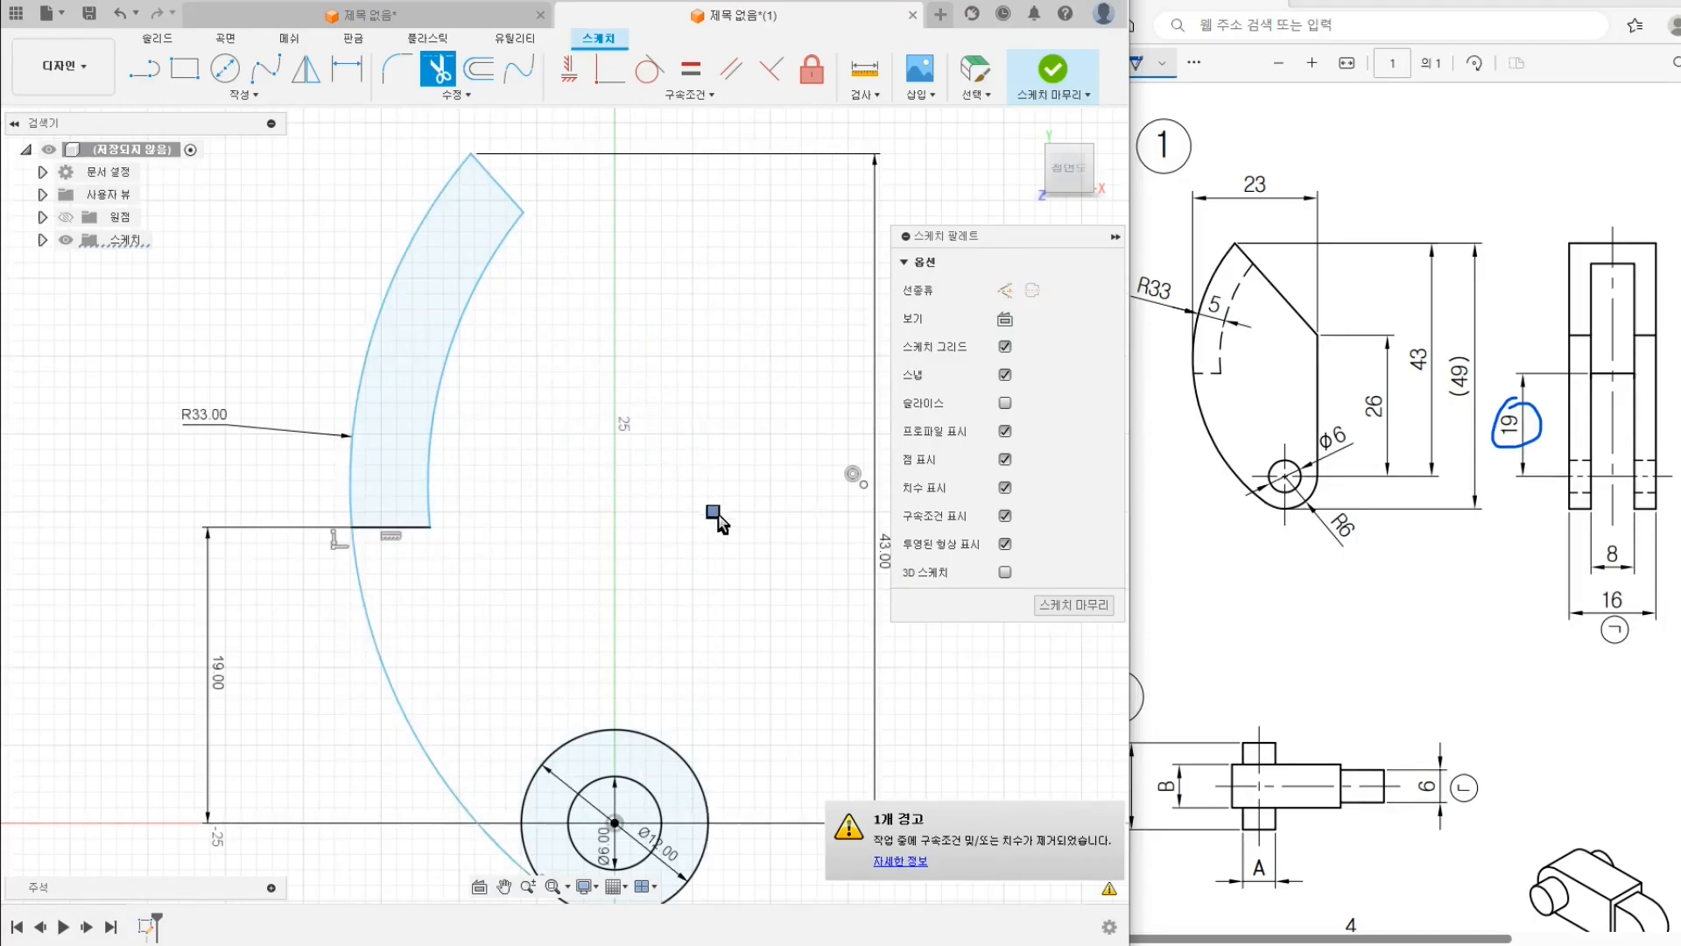
key(ctrl+z)
key(ctrl+z)
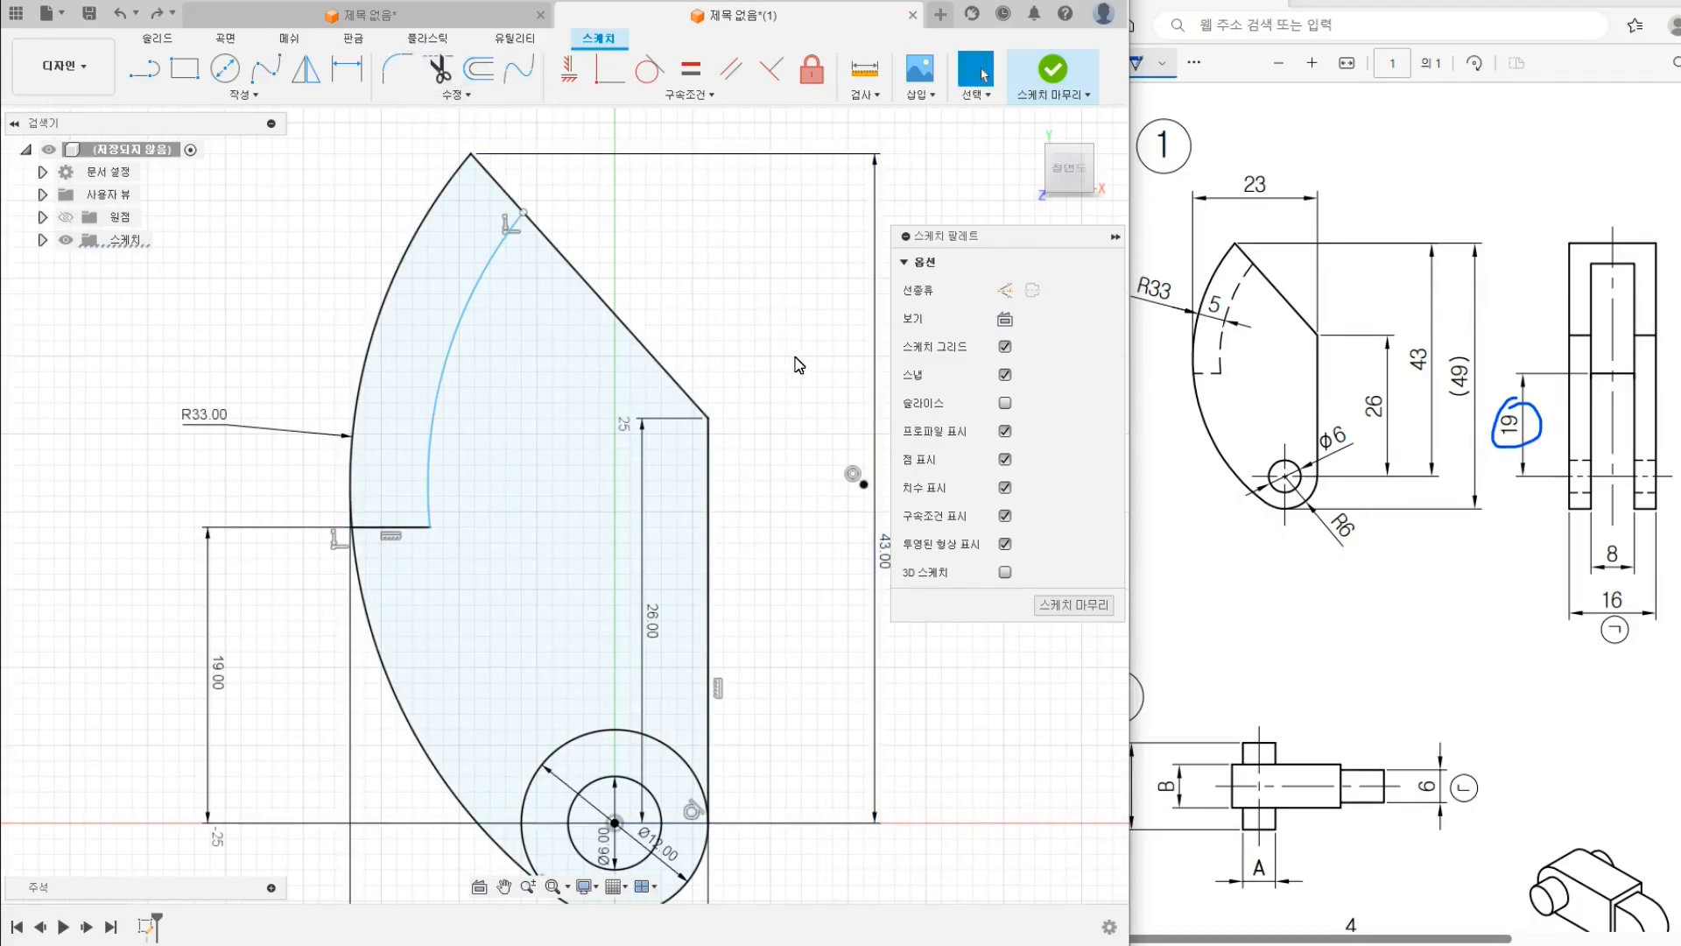
Review the whole profile outline, finish the sketch, and undo to return to sketch editing
scroll(782, 399, down, 1)
middle_drag(795, 504, 780, 500)
scroll(557, 240, up, 4)
scroll(574, 316, down, 7)
scroll(591, 334, down, 3)
scroll(490, 385, up, 7)
mouse_move(668, 379)
middle_down()
mouse_move(592, 432)
mouse_move(581, 389)
mouse_move(562, 459)
middle_up()
scroll(588, 411, down, 1)
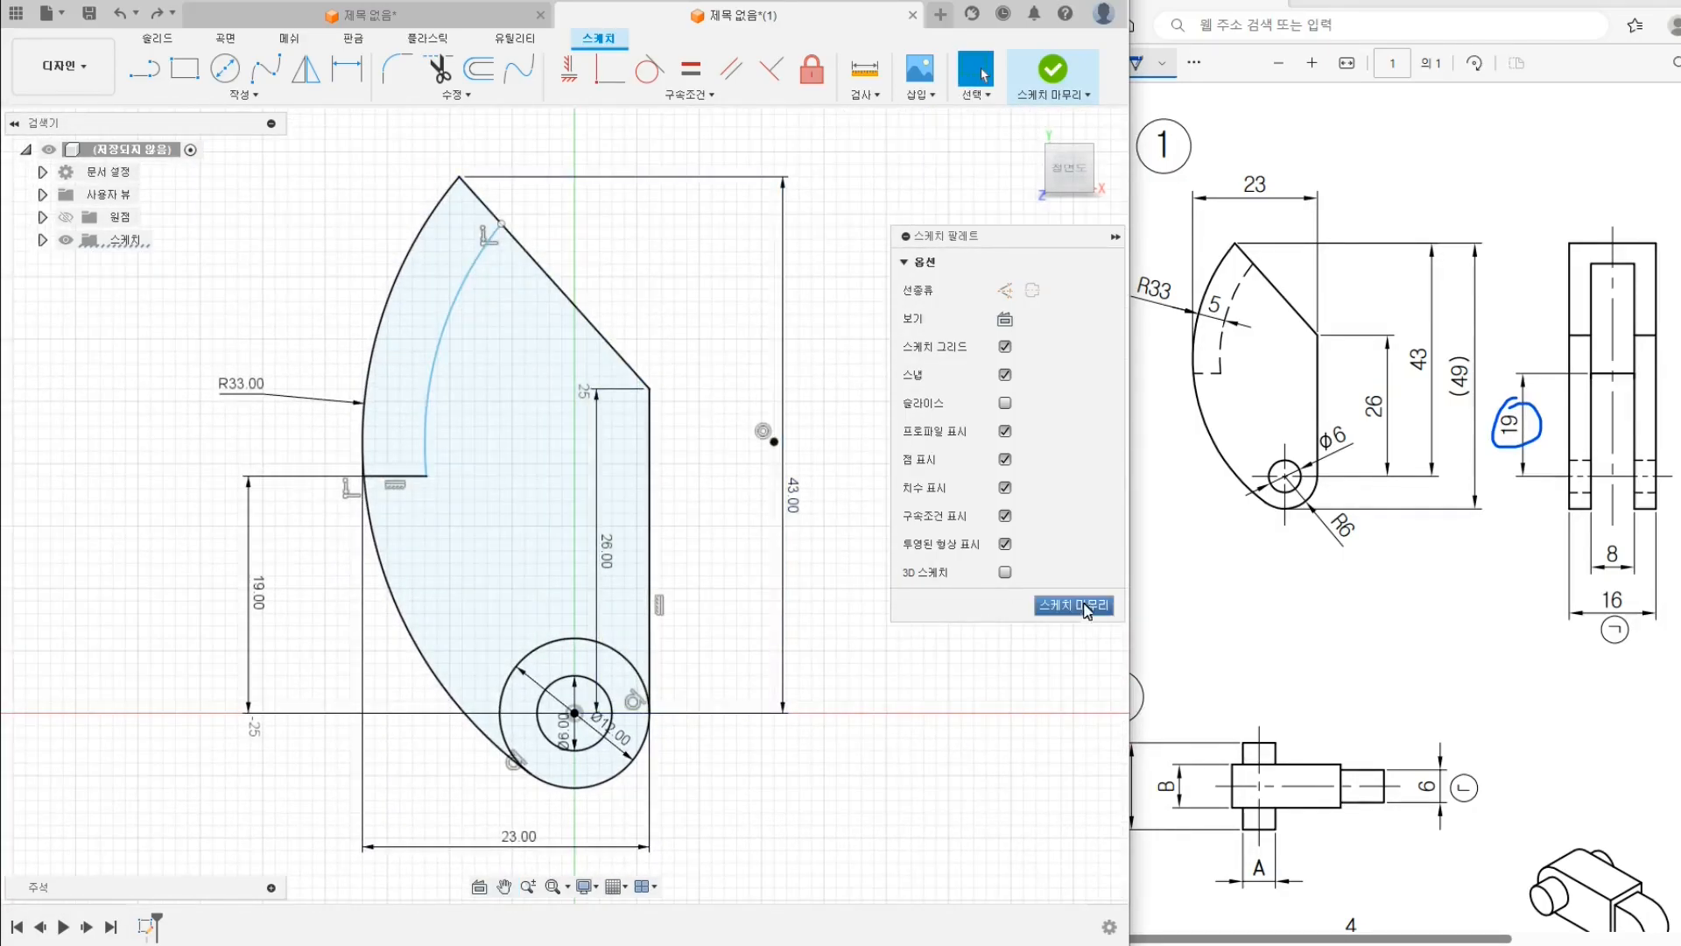
click(1071, 604)
scroll(768, 584, down, 1)
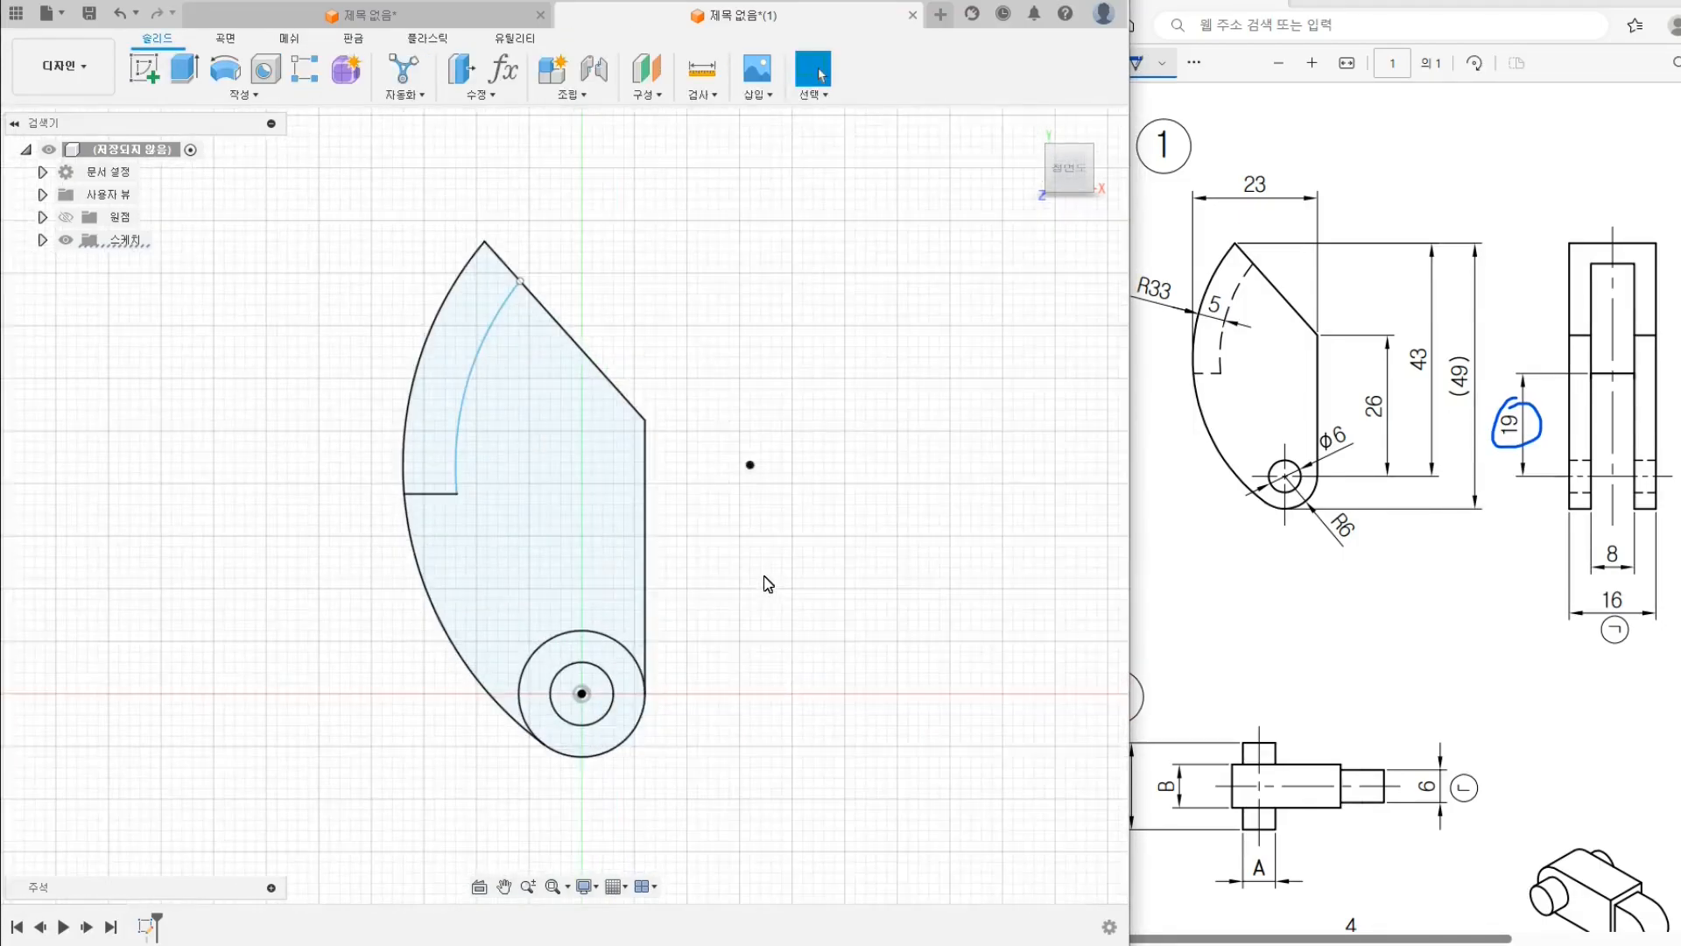
click(119, 14)
Trim the part of the 12 mm circle lying inside the profile and finish the sketch
click(433, 70)
scroll(567, 580, up, 6)
click(536, 431)
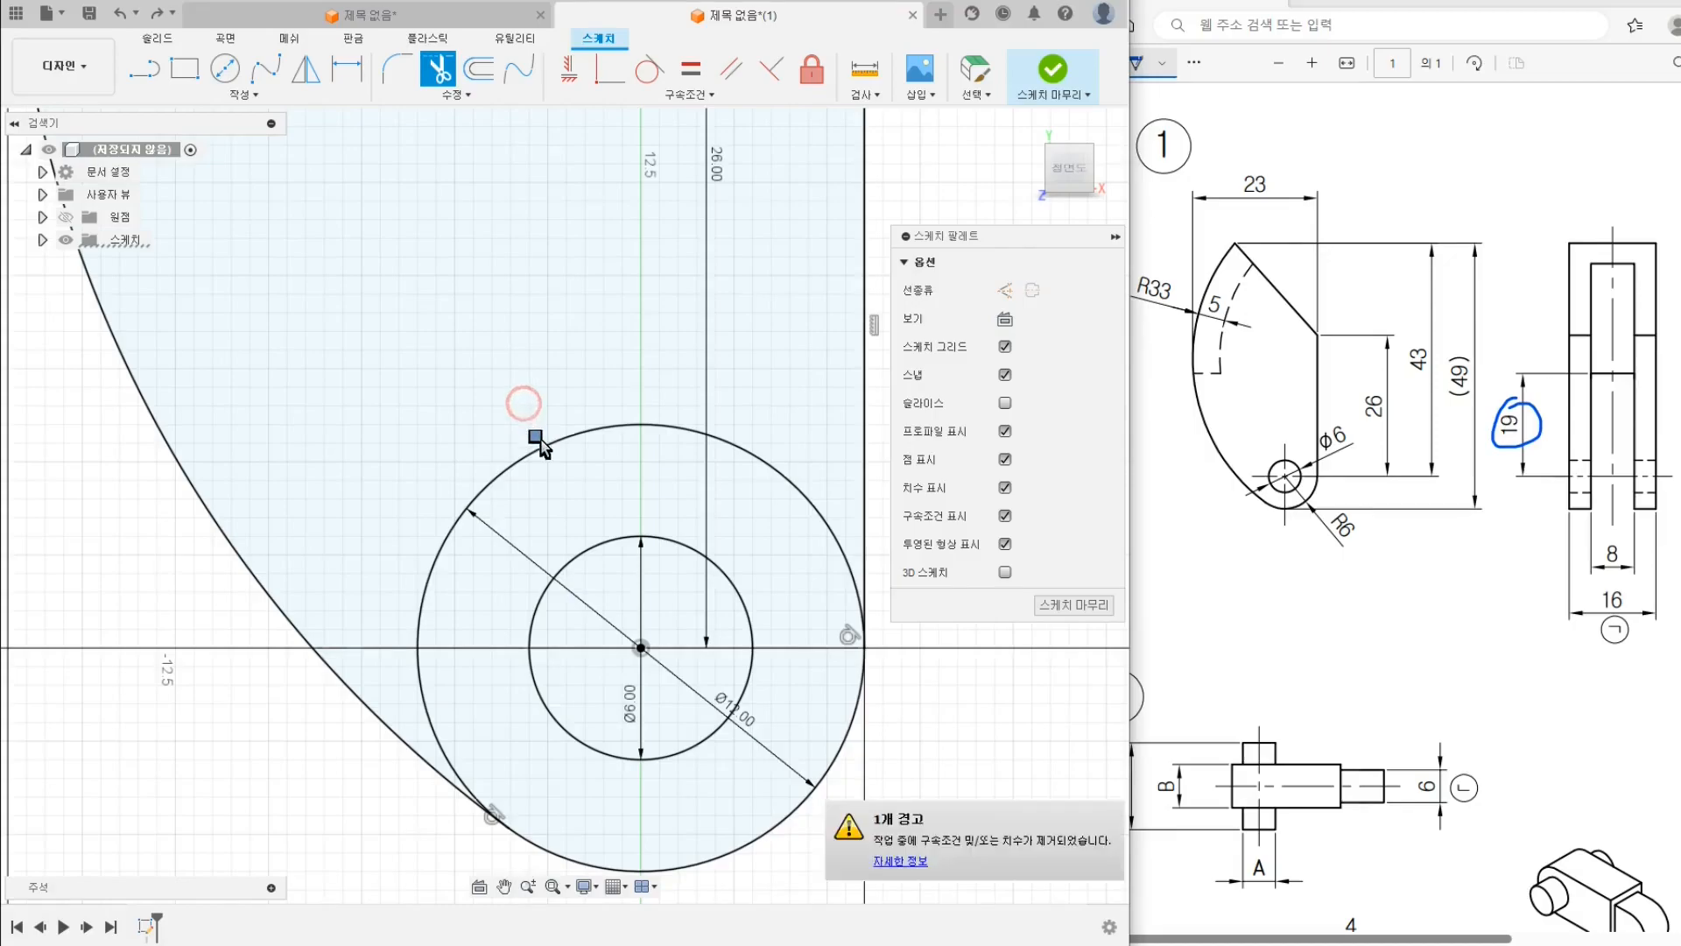
right_click(544, 471)
click(617, 442)
scroll(646, 385, down, 5)
middle_drag(652, 359, 629, 460)
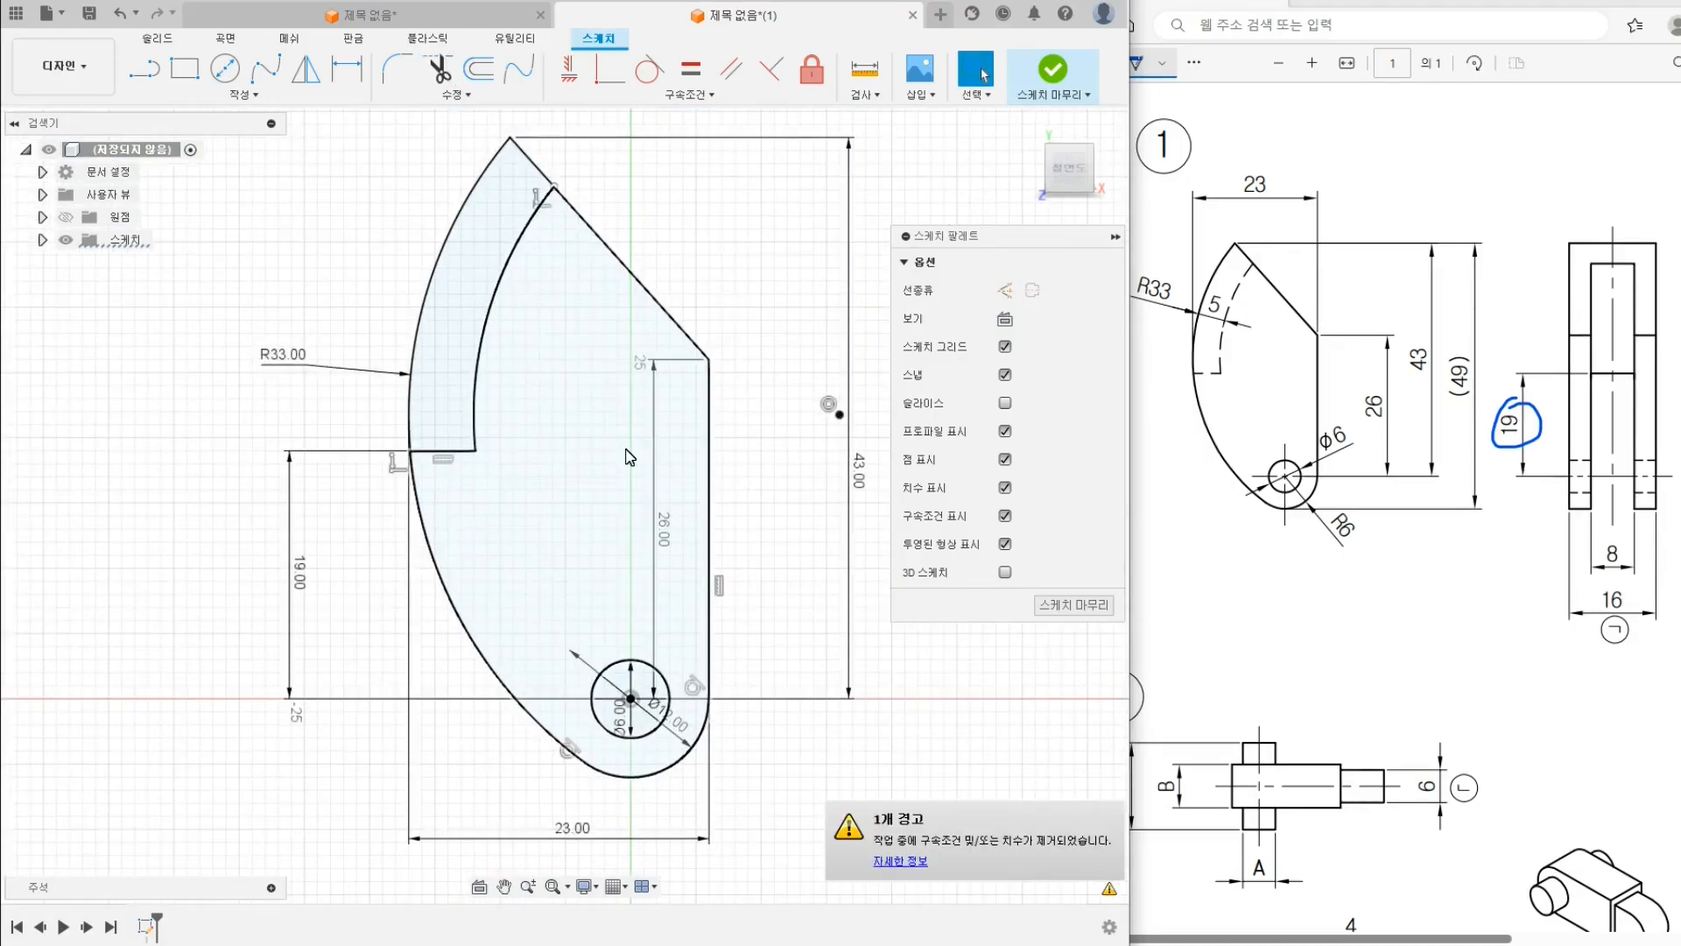
click(1089, 606)
Extrude both profile regions, leaving out the pin hole, symmetrically by 16/2 mm per side as a new body
mouse_move(838, 520)
shift+middle_down()
mouse_move(728, 558)
mouse_move(795, 570)
mouse_move(653, 481)
mouse_move(830, 491)
mouse_move(661, 537)
mouse_move(676, 499)
shift+middle_up()
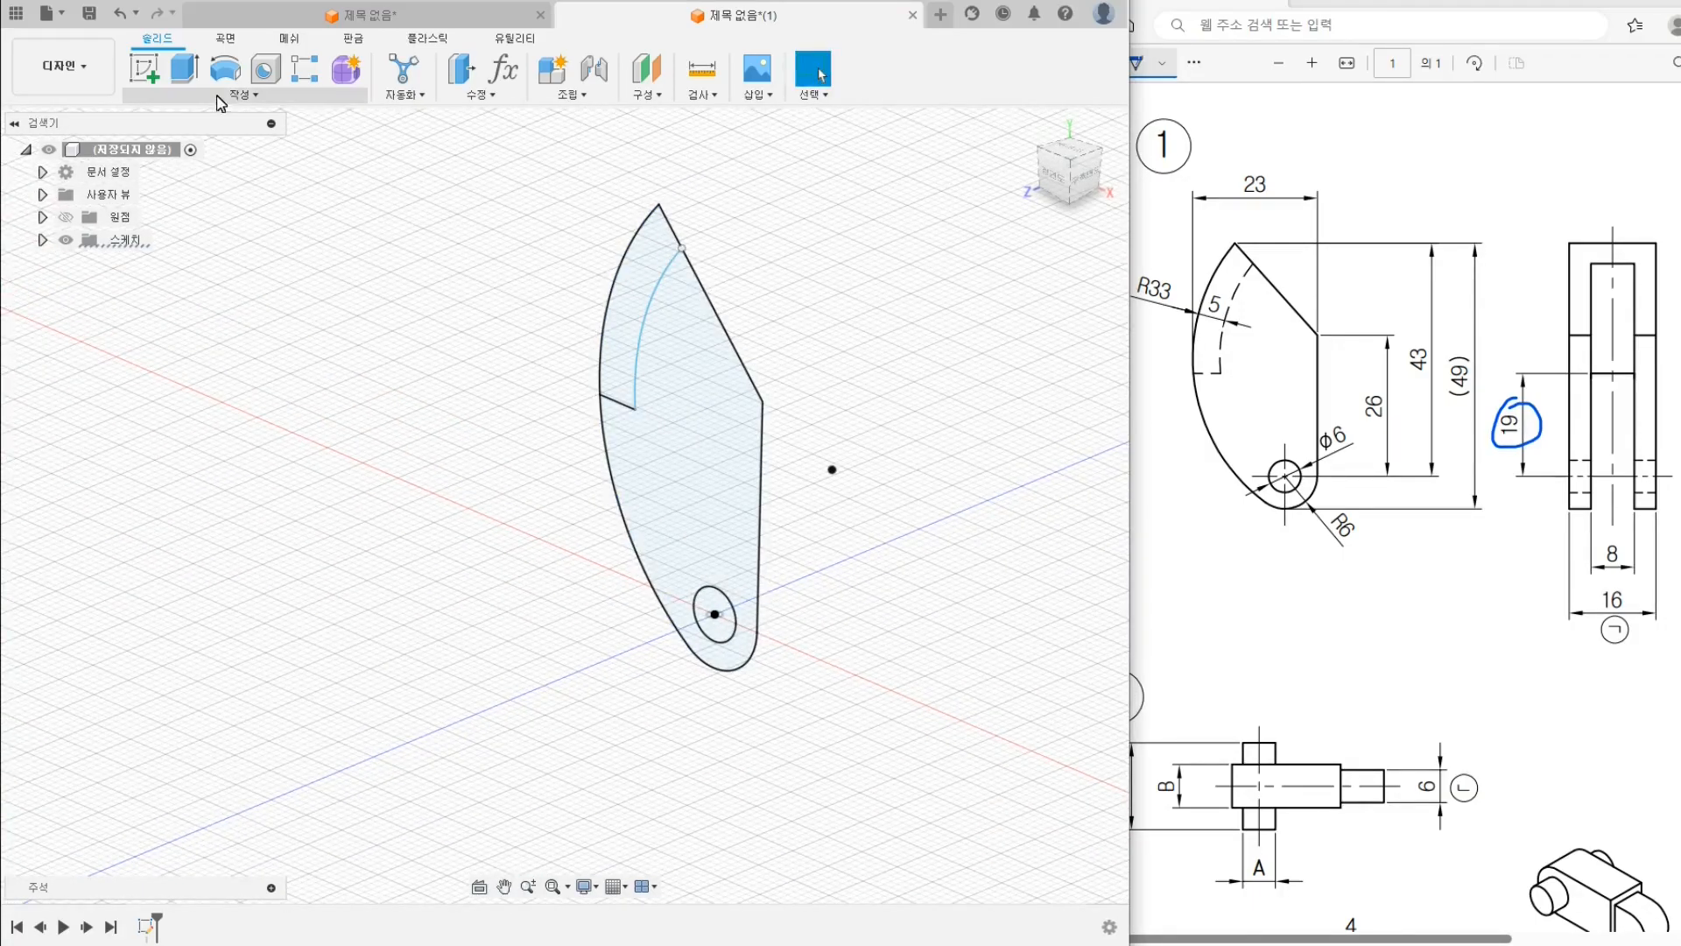
click(179, 75)
click(623, 302)
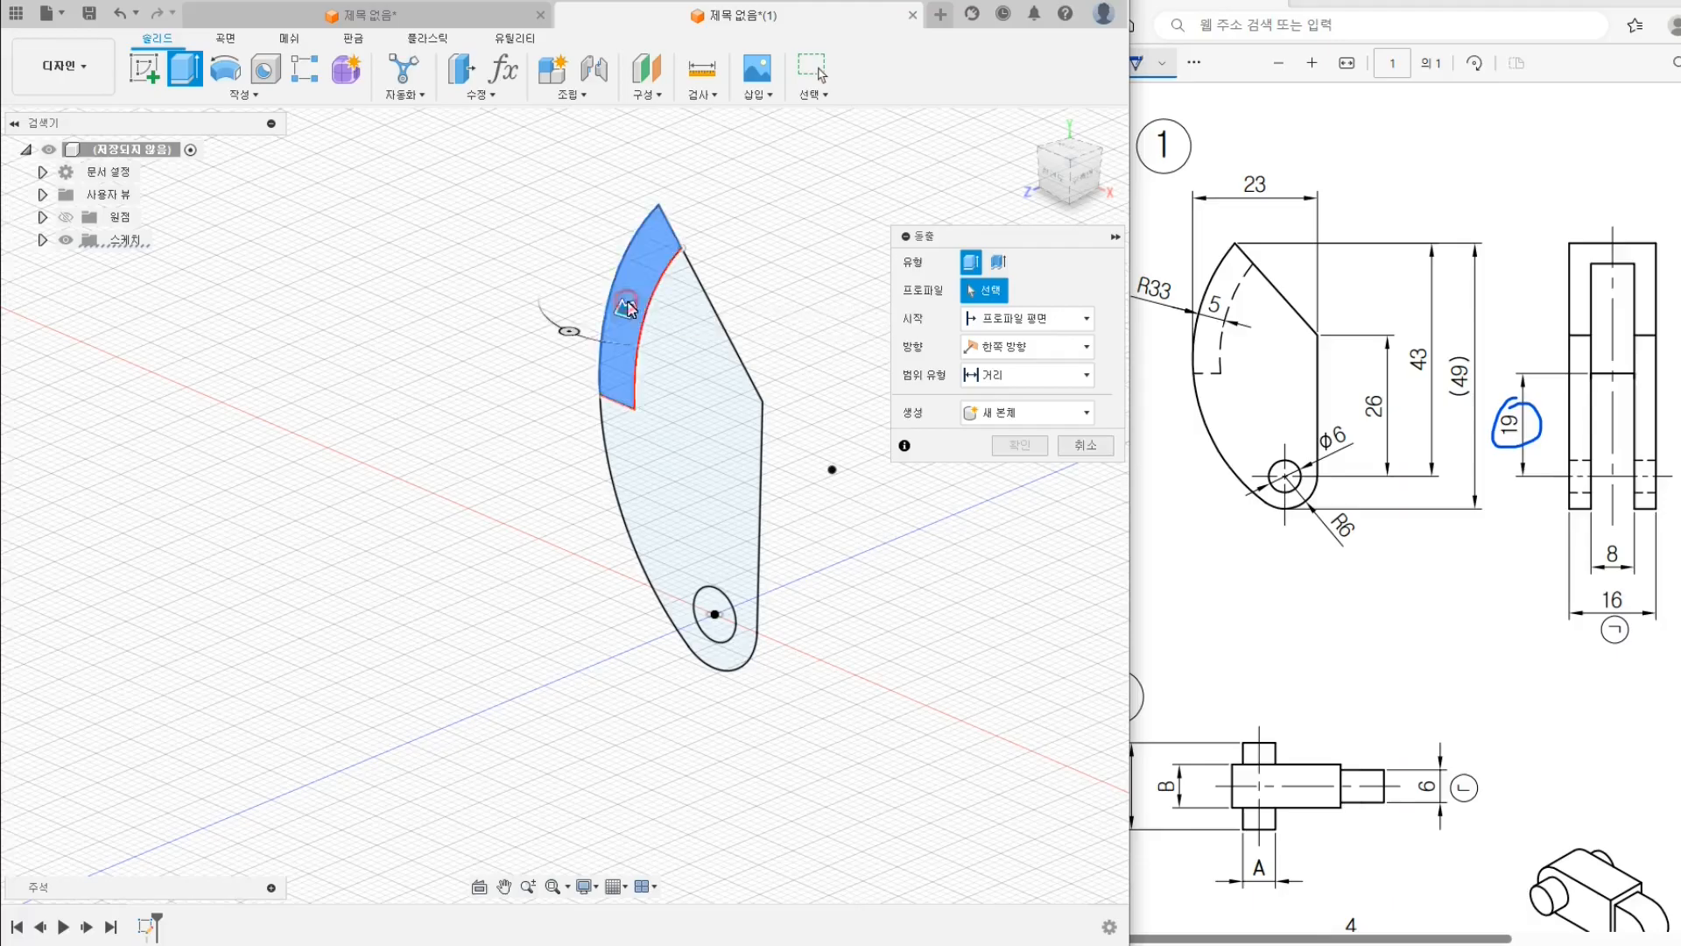
click(720, 427)
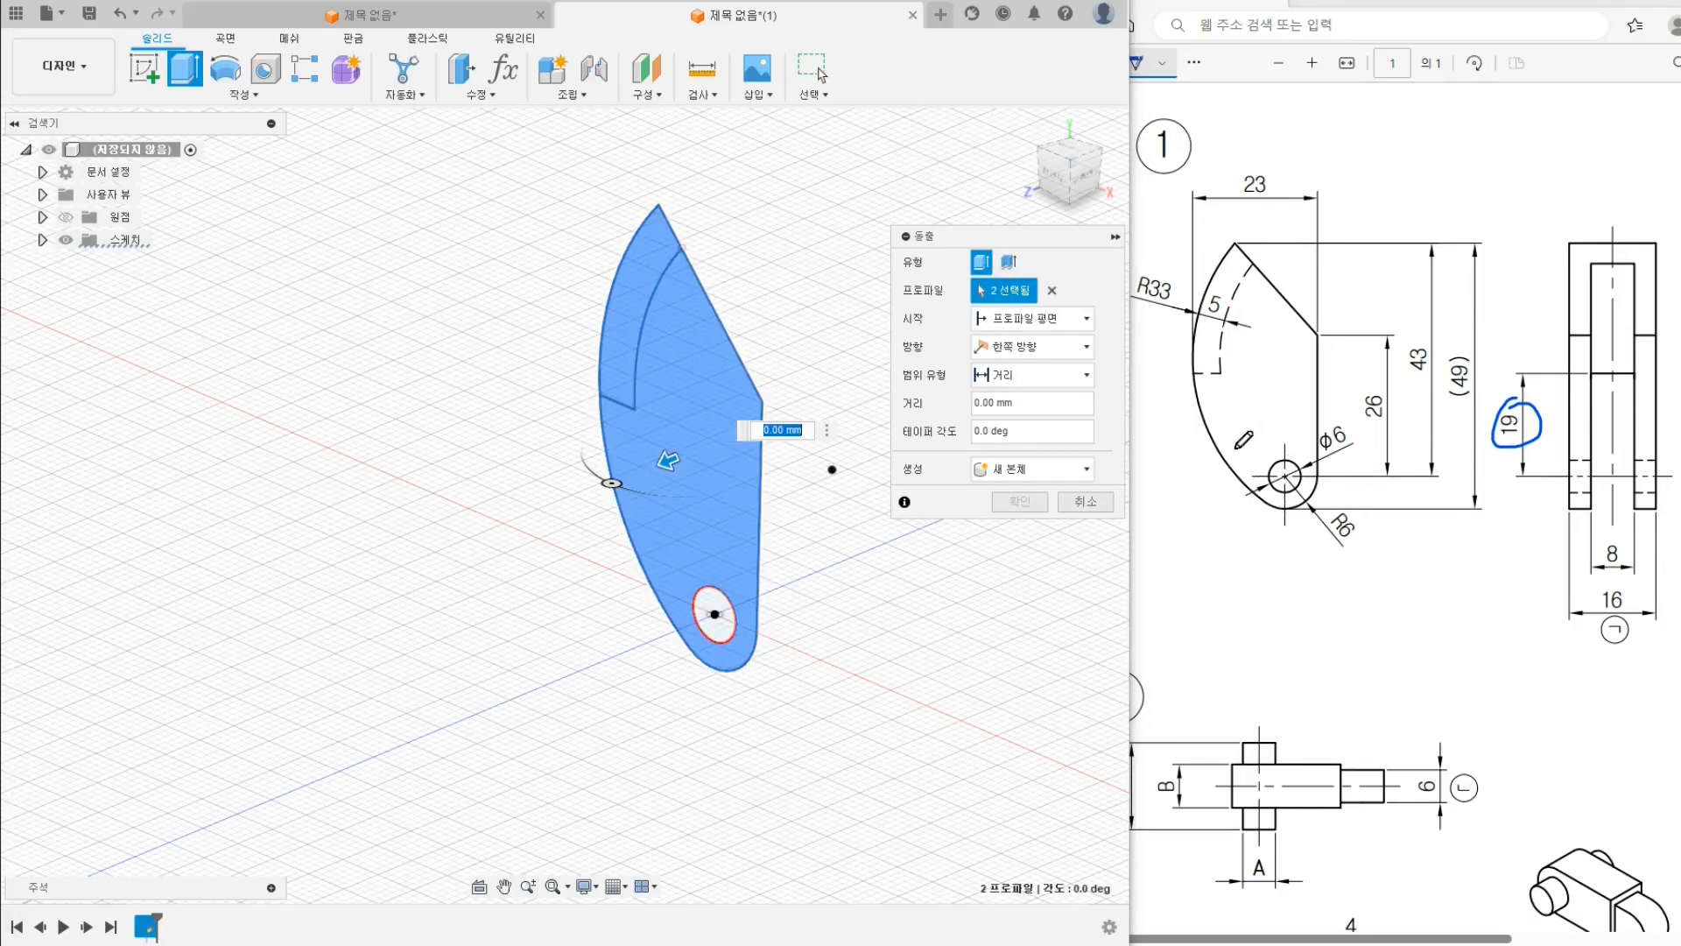
click(1238, 515)
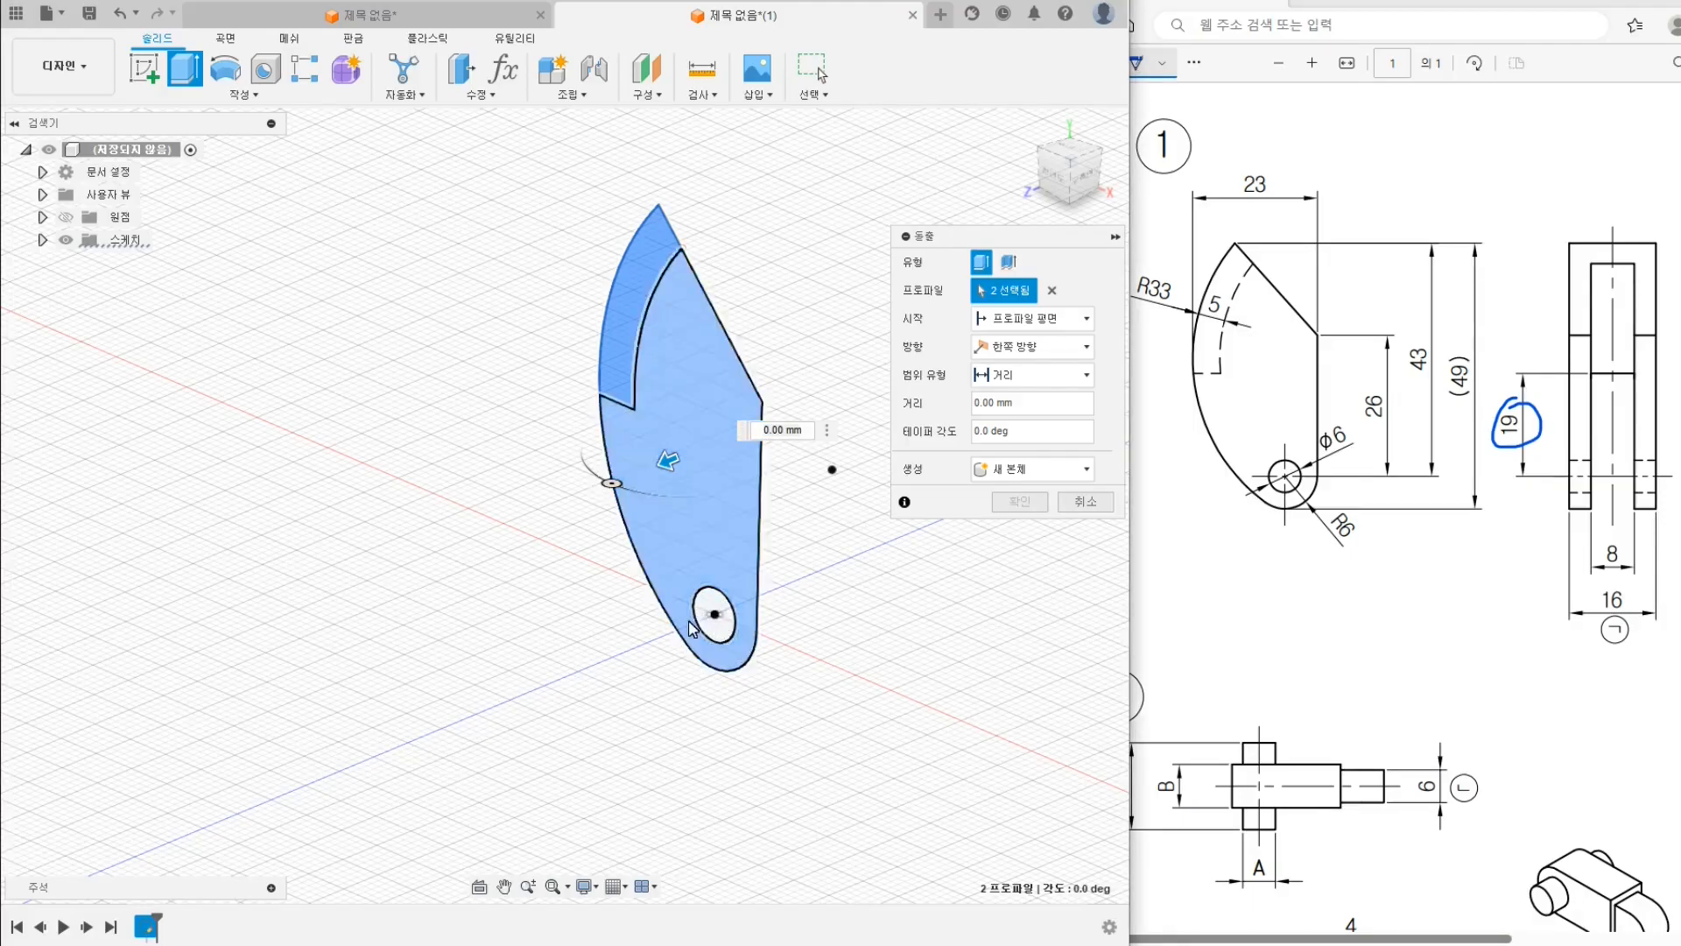
scroll(1489, 478, right, 3)
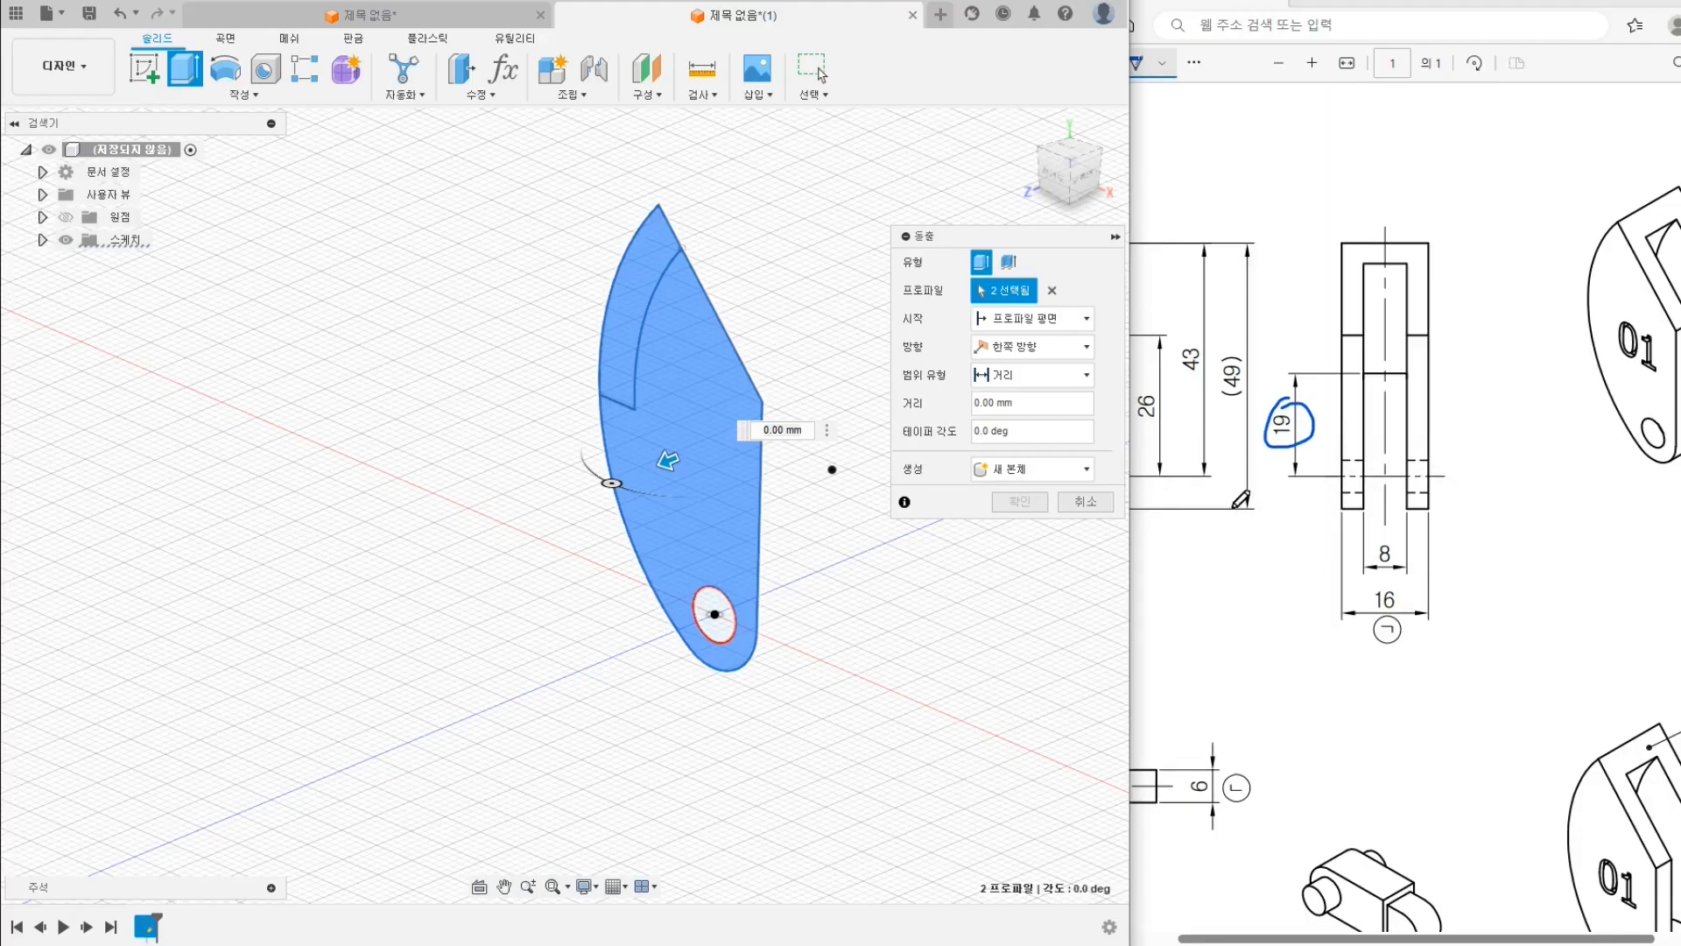
scroll(1340, 504, left, 3)
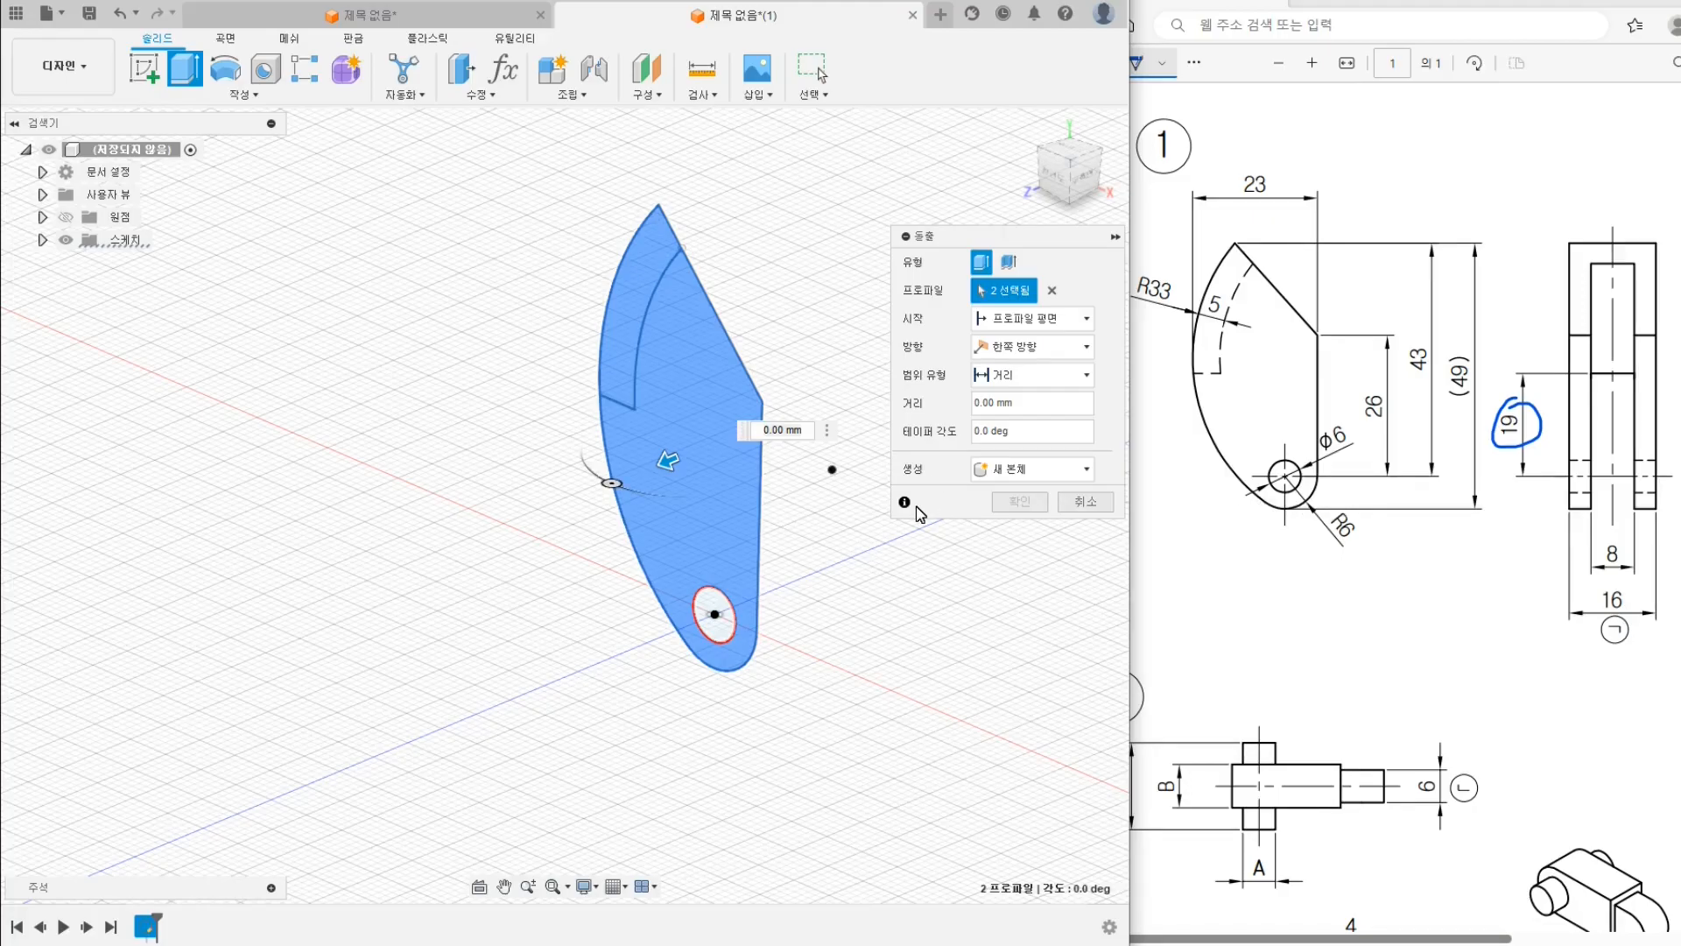
scroll(1585, 440, right, 2)
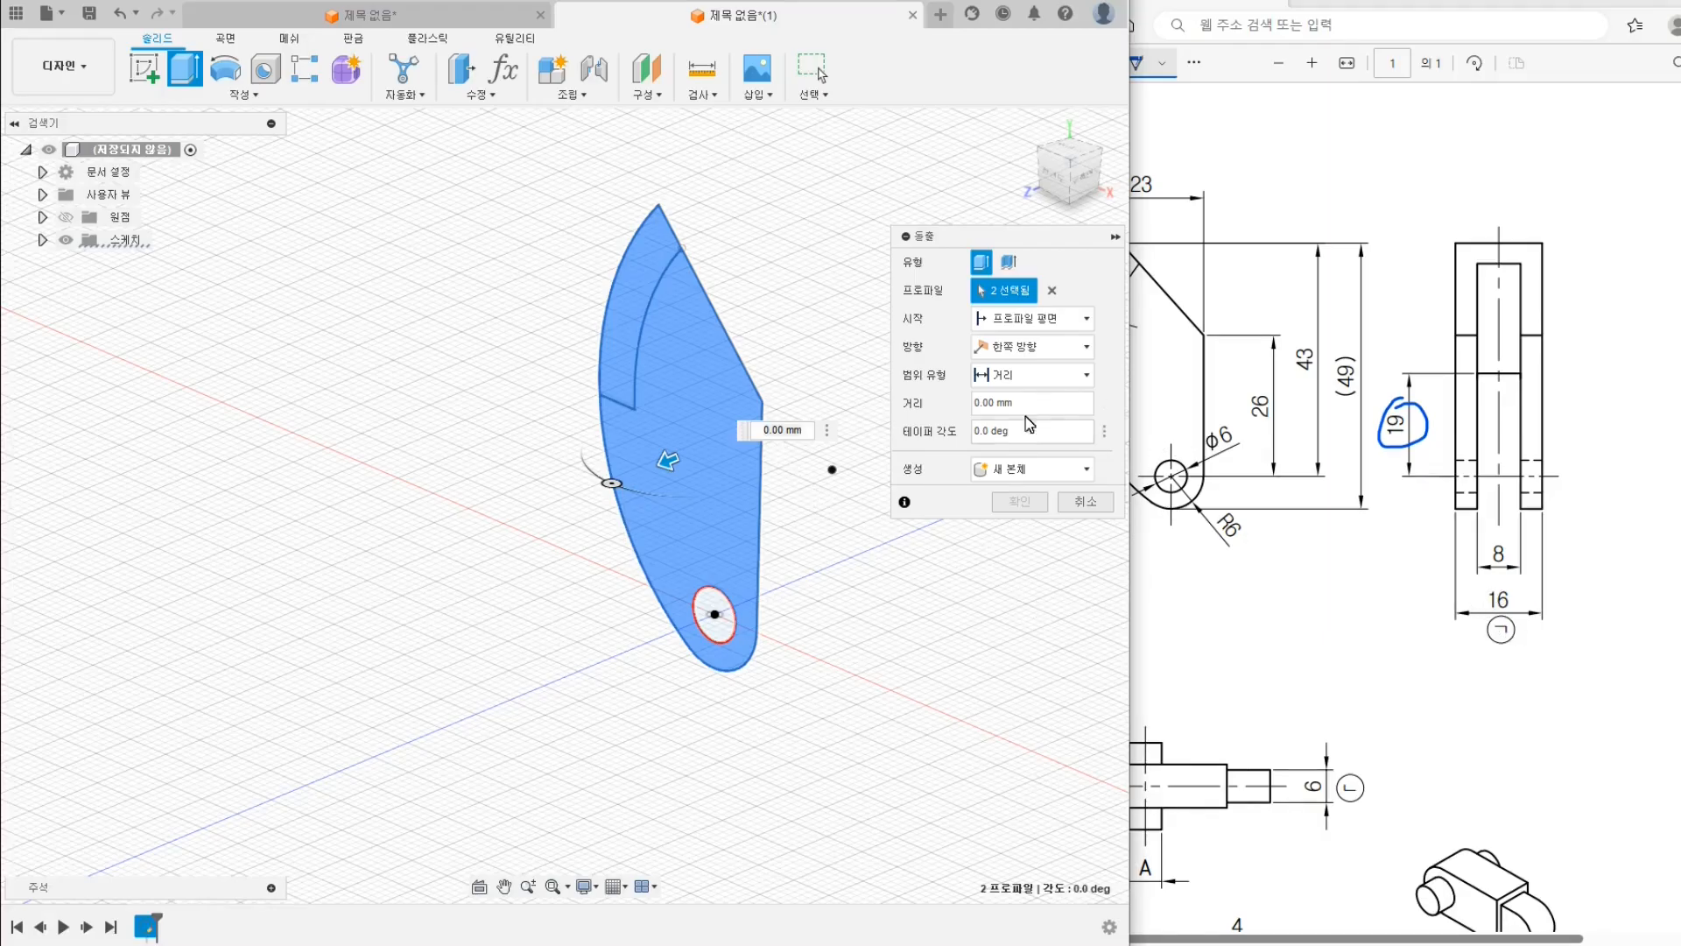
click(997, 348)
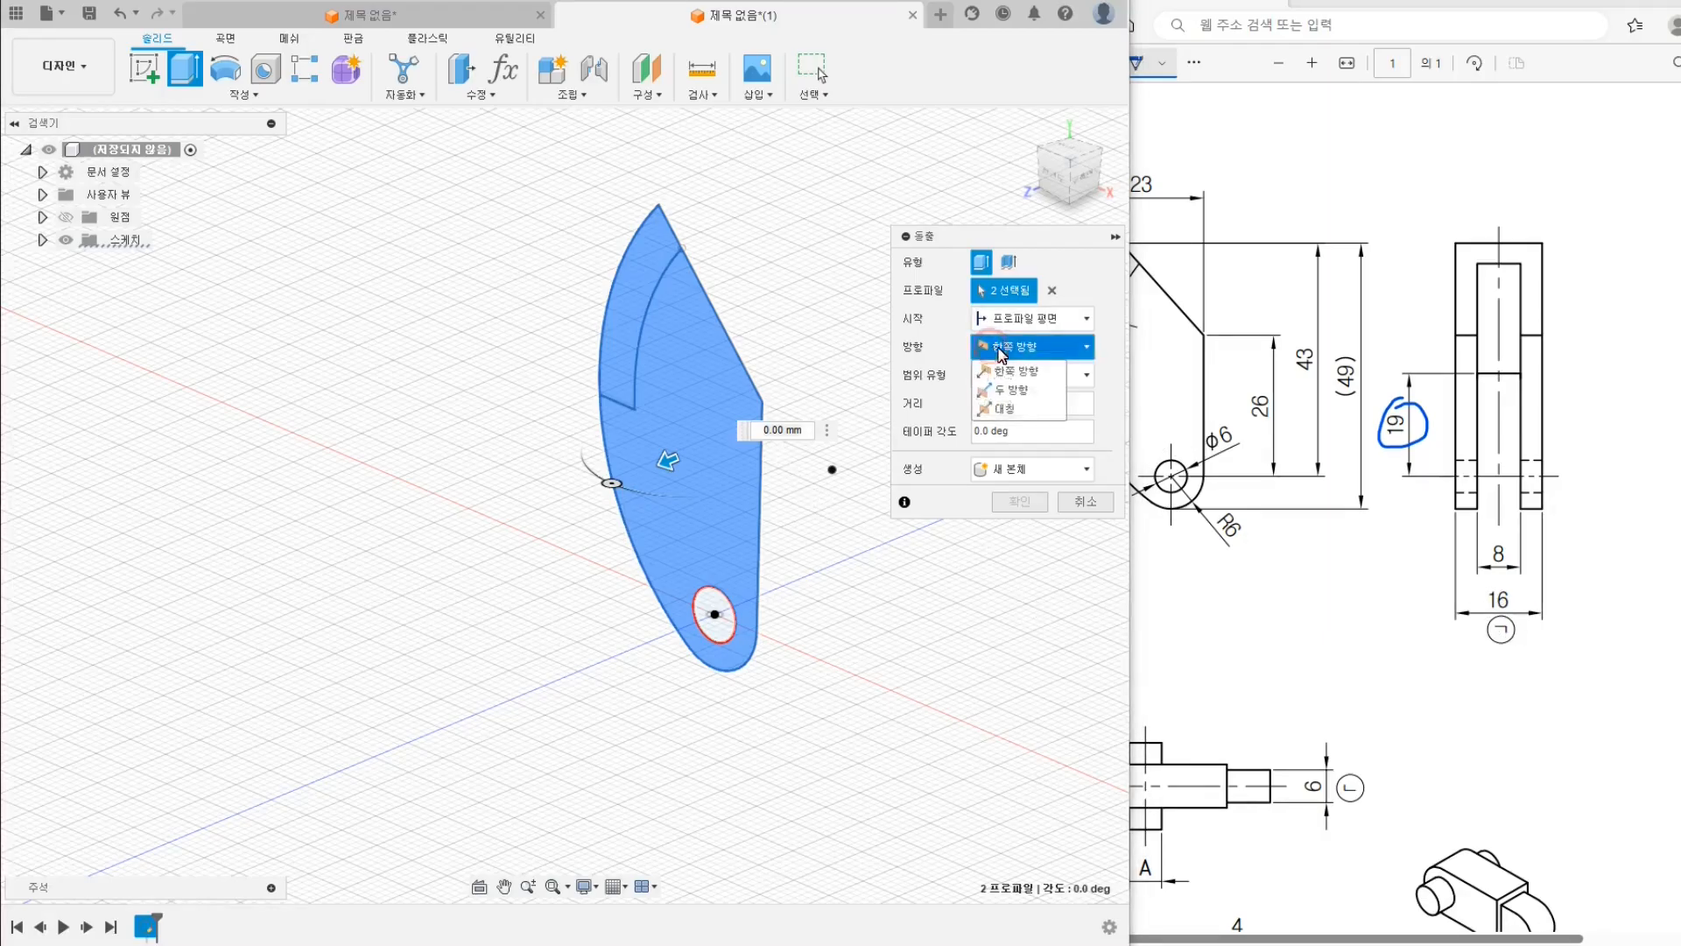
click(998, 409)
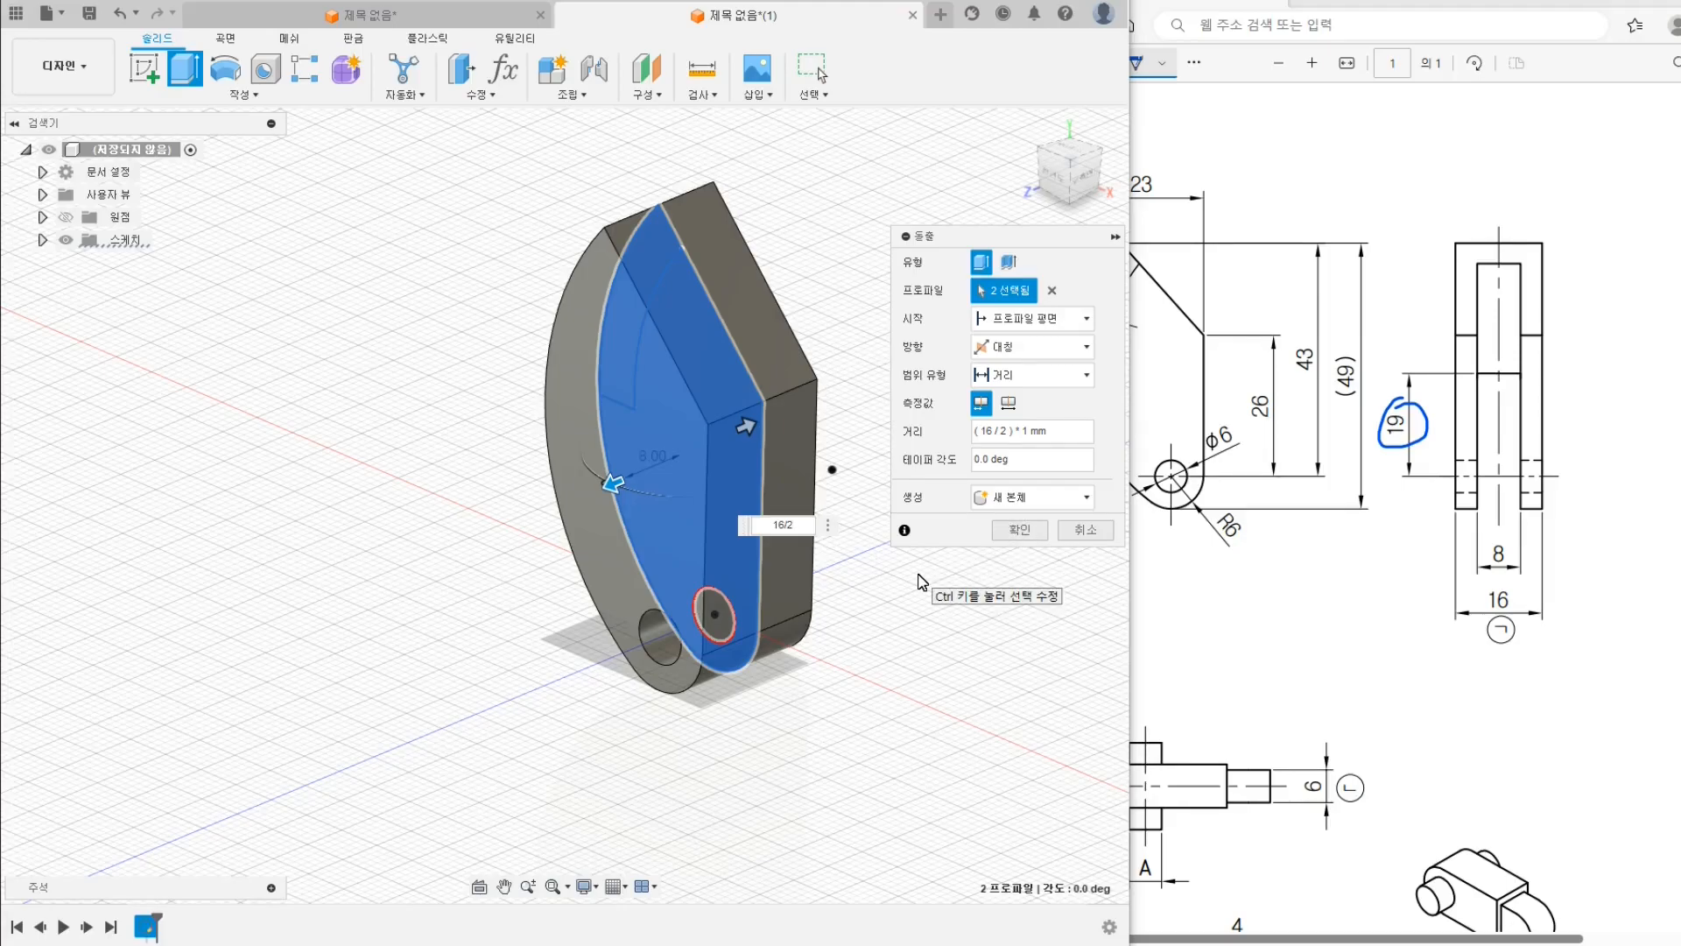
key(Return)
Hide the extruded body 본체1 and show 스케치1 again
click(42, 239)
click(42, 284)
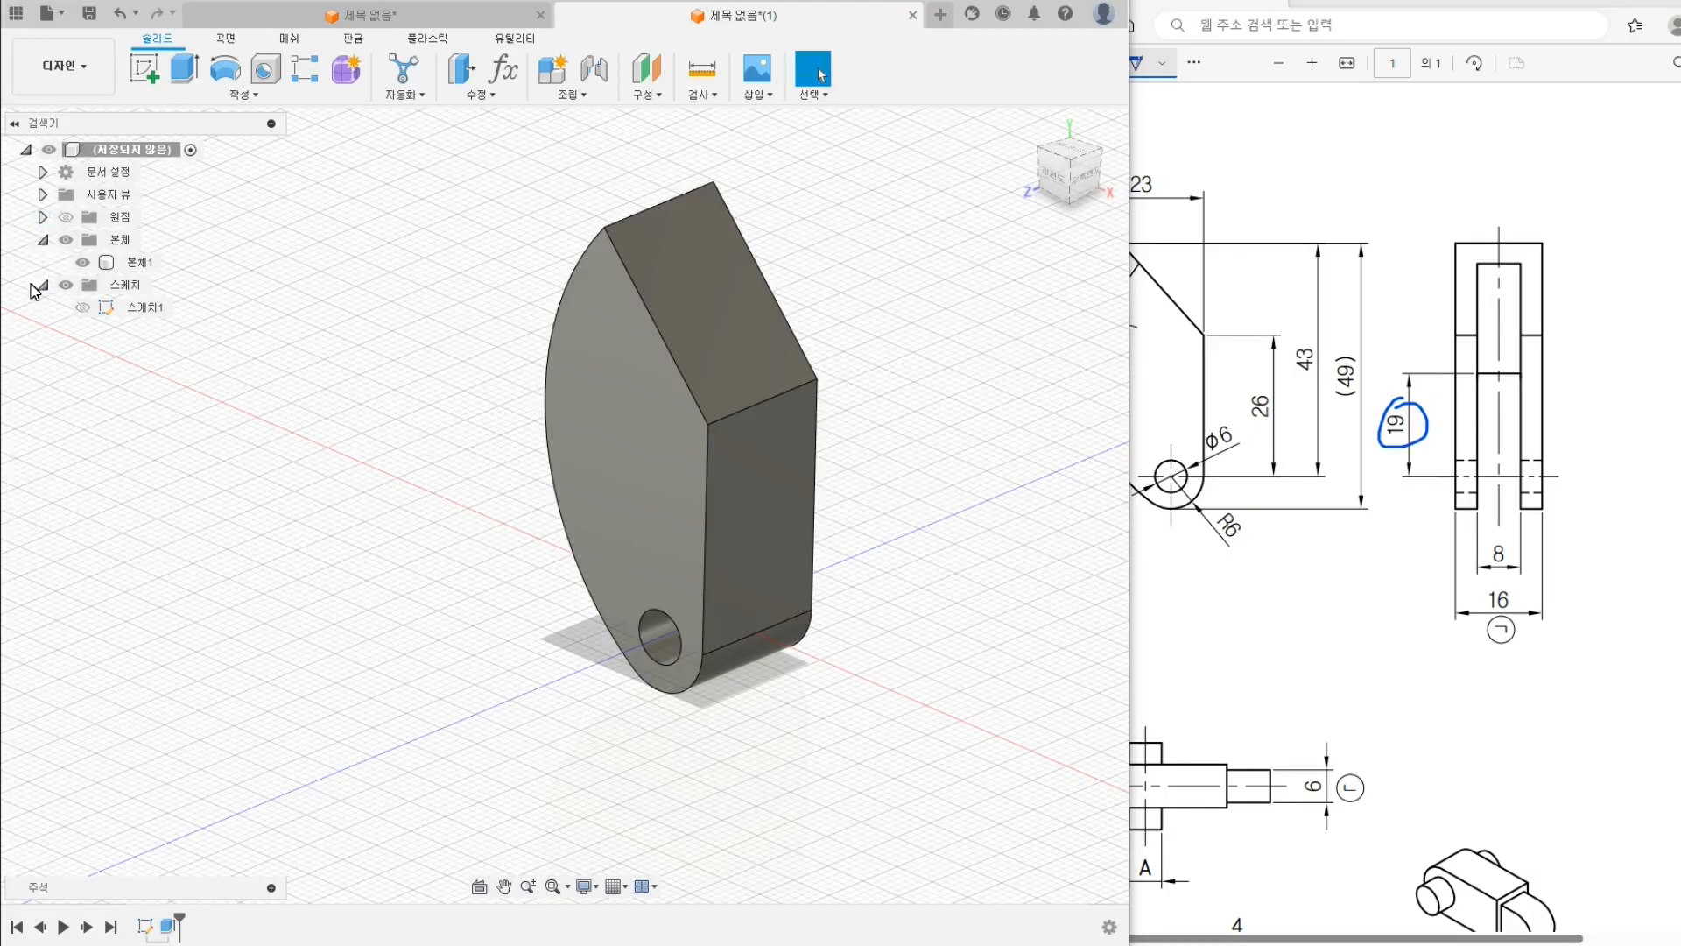
click(107, 263)
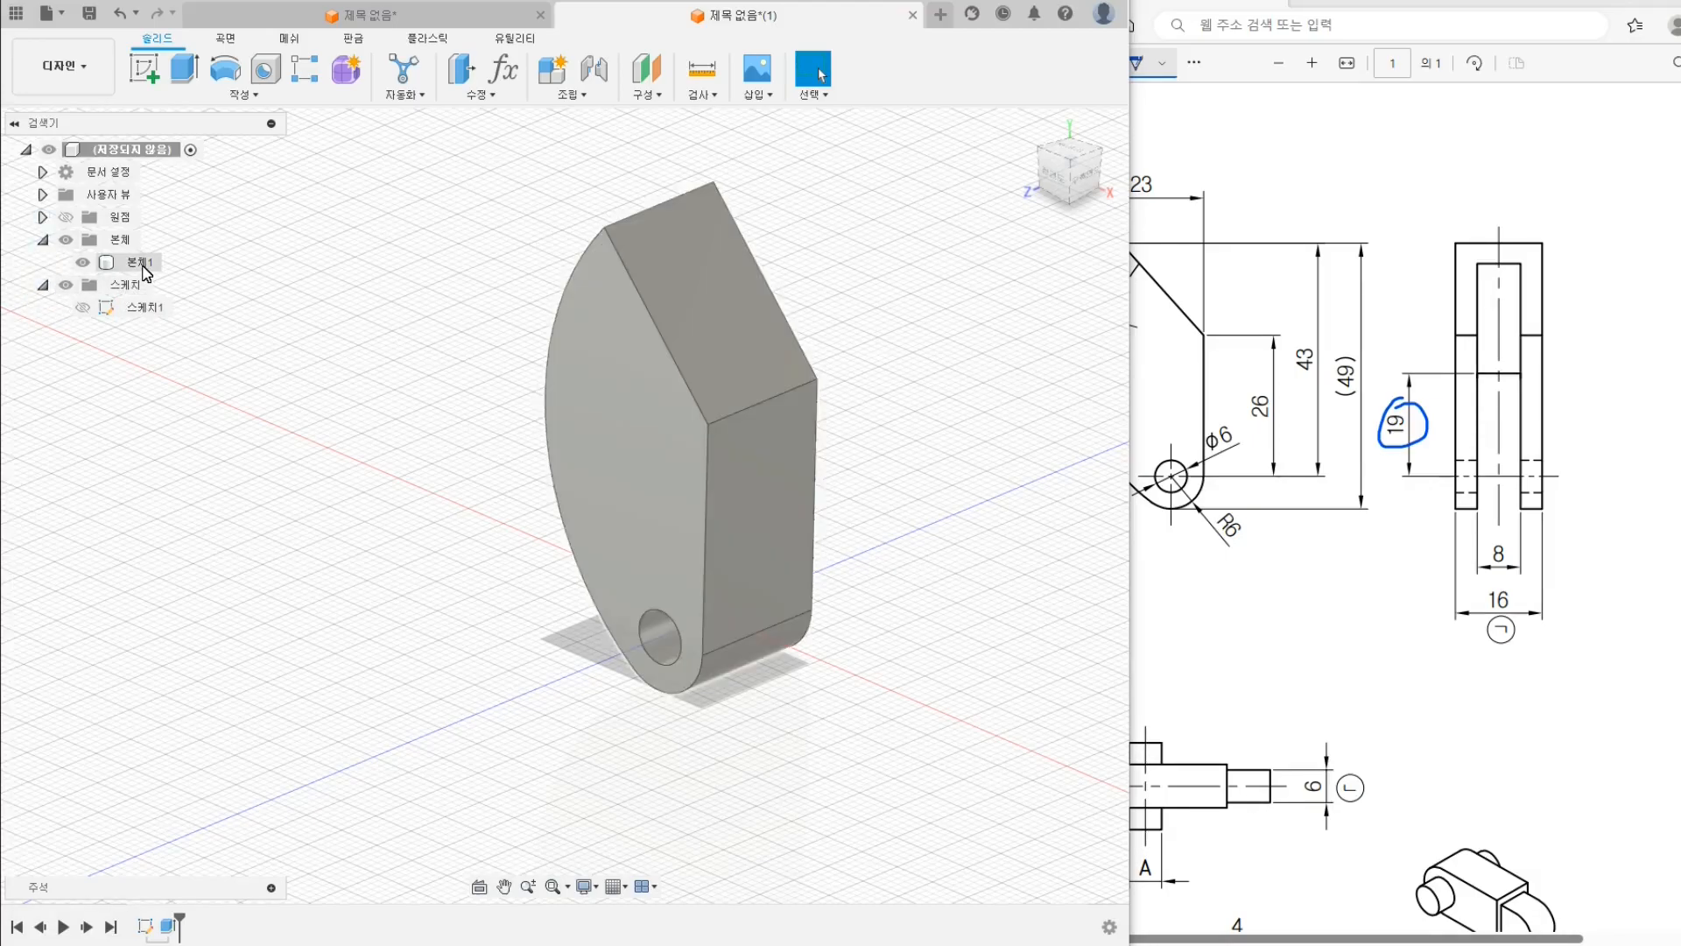
click(83, 262)
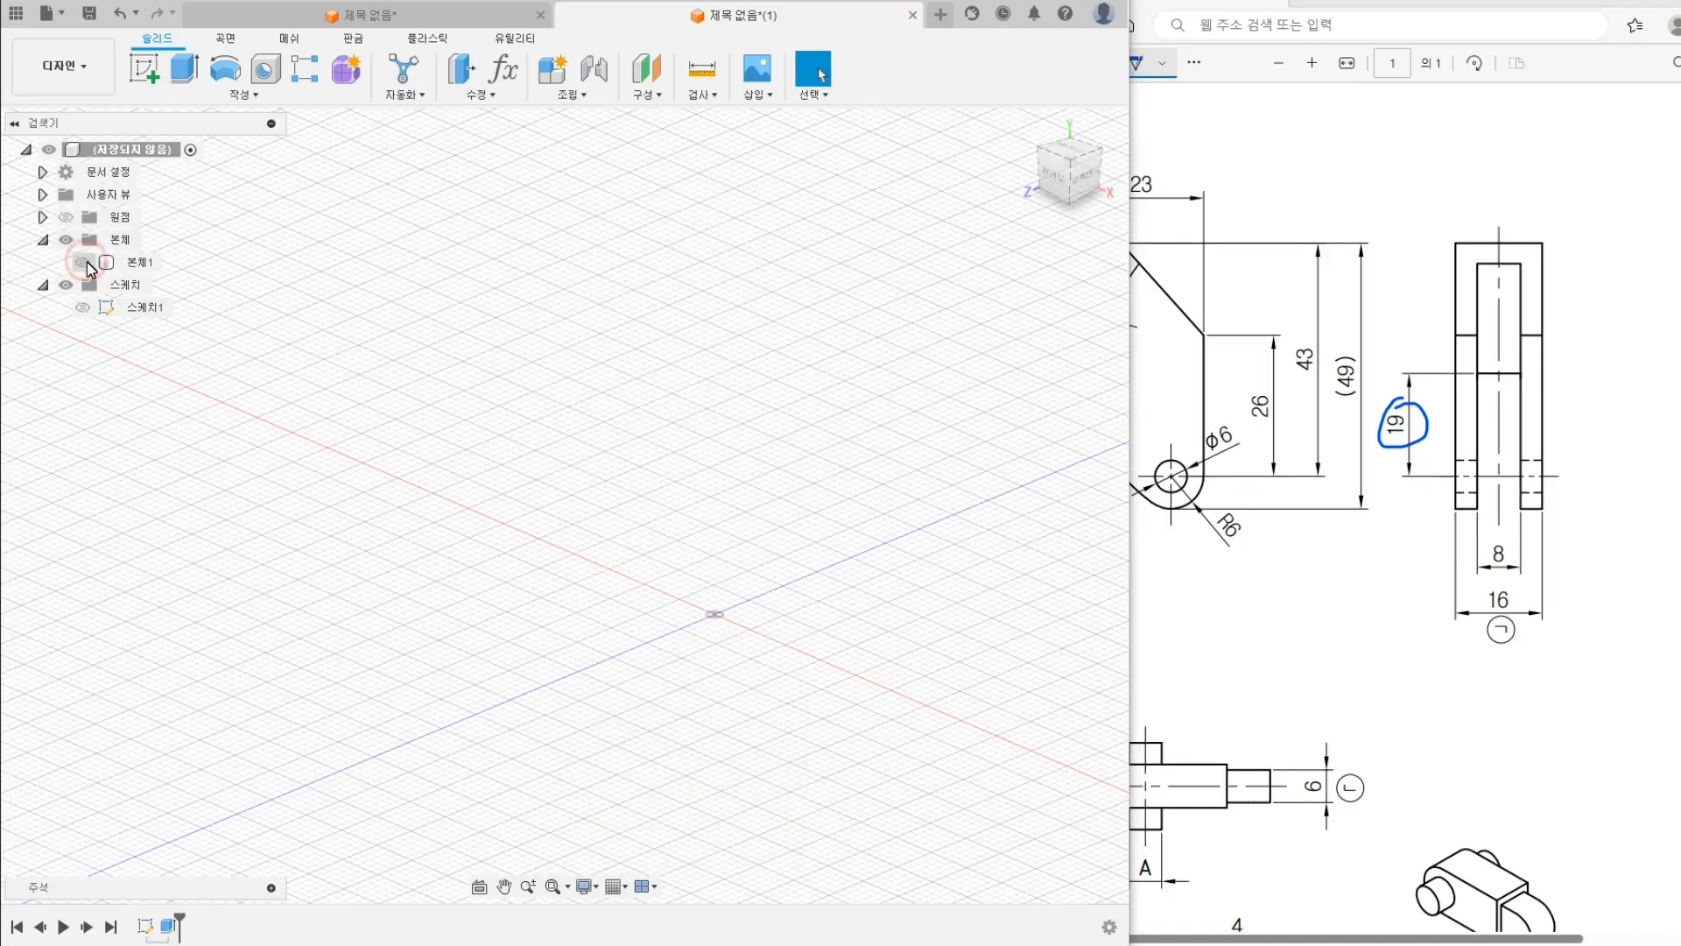
click(91, 313)
click(84, 310)
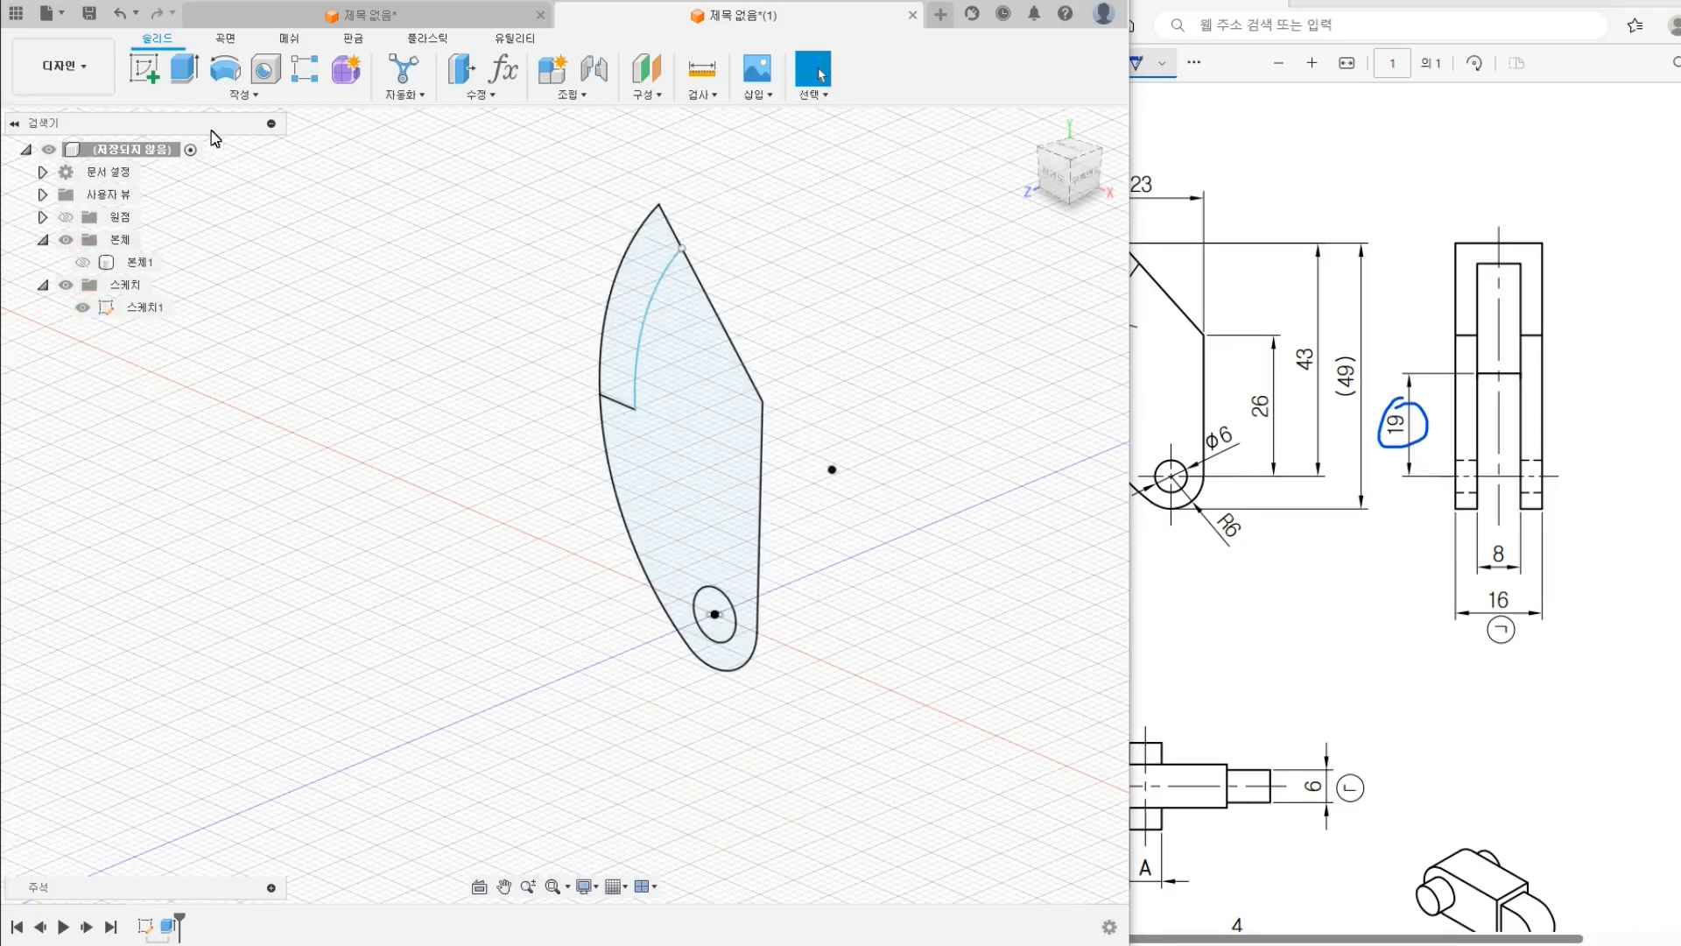
Start an extrusion of the sketch region inside the curved rim, leaving out the pin hole, and show 본체1 again
click(184, 68)
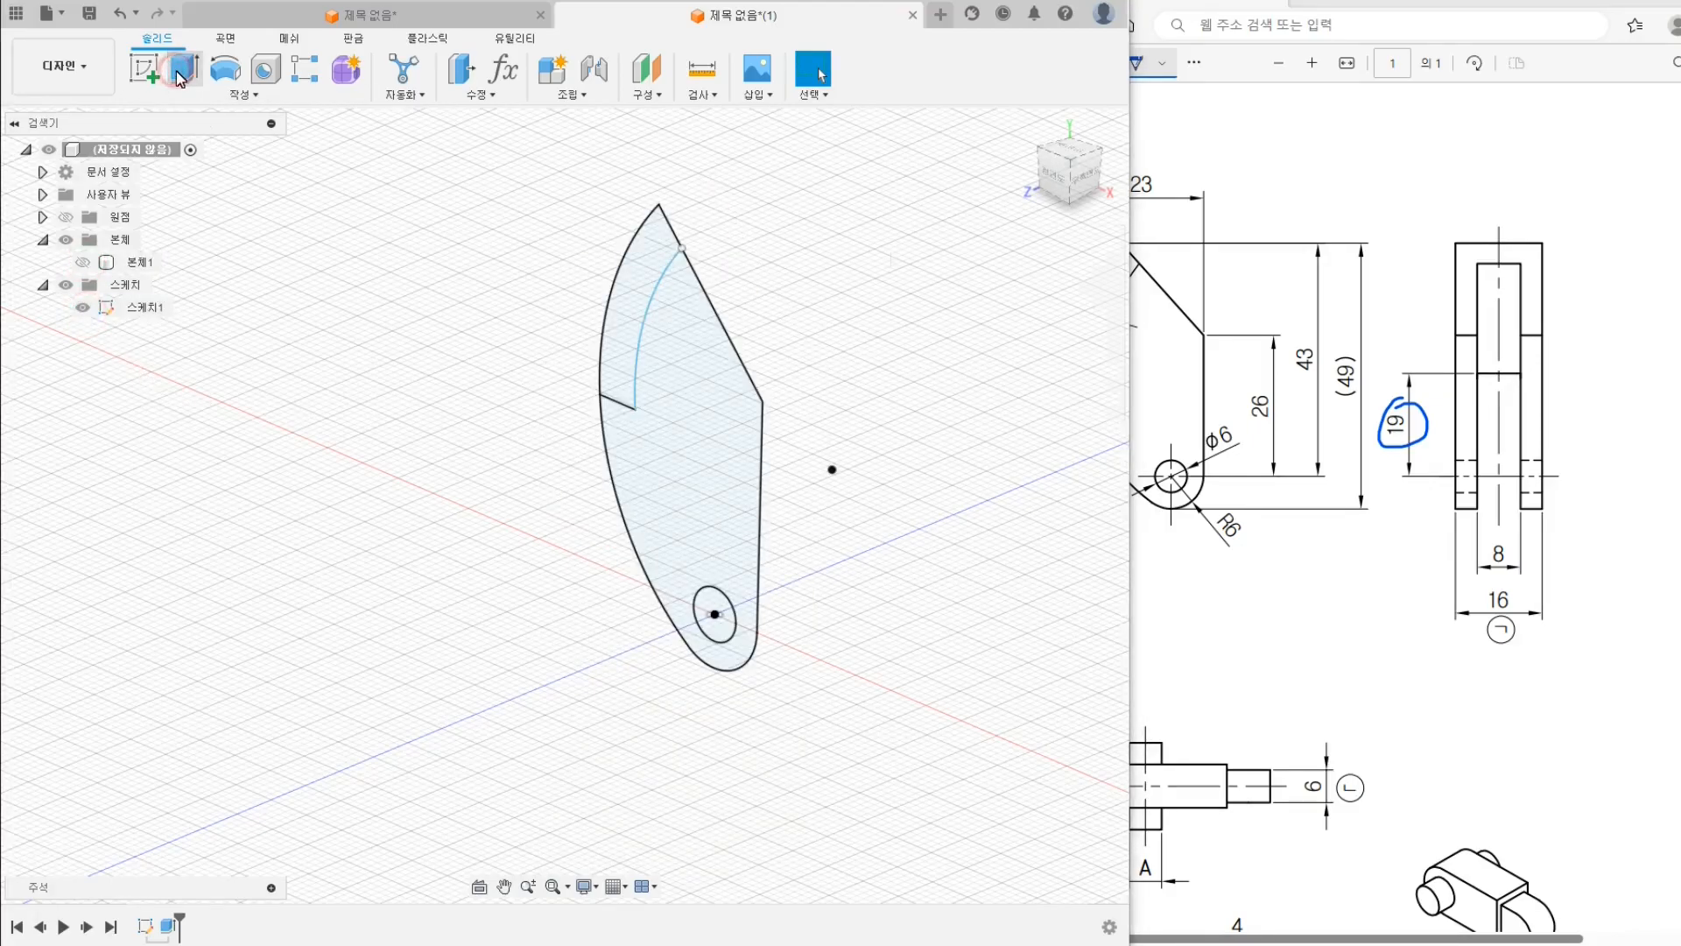
click(696, 413)
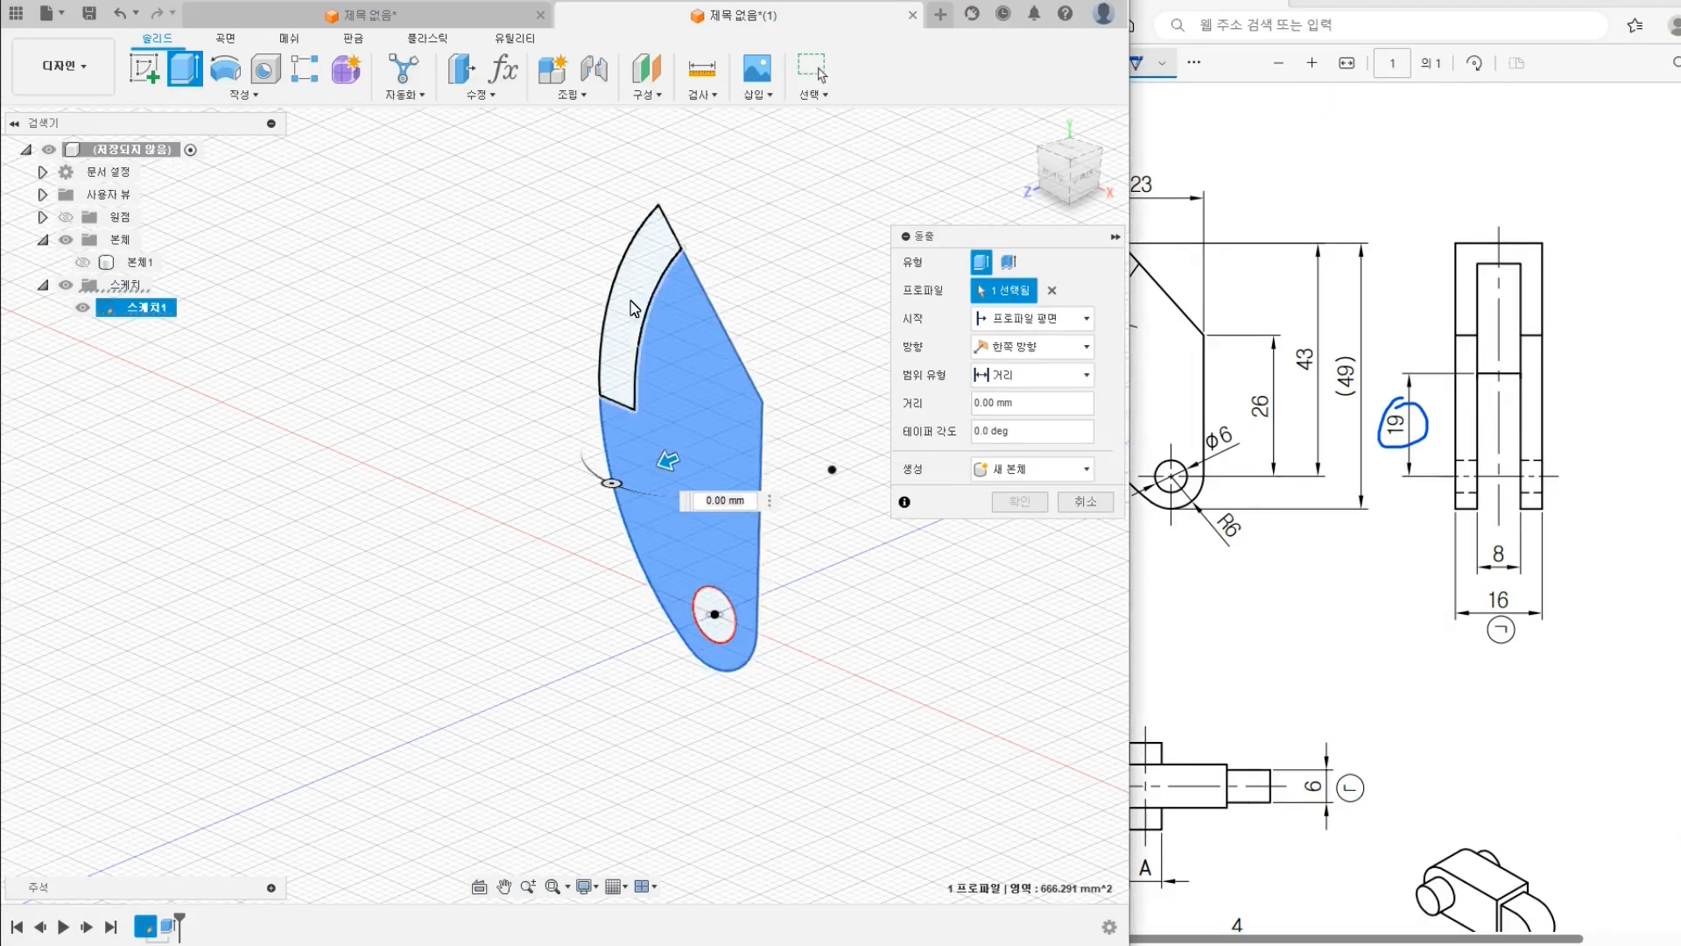
scroll(1333, 464, left, 2)
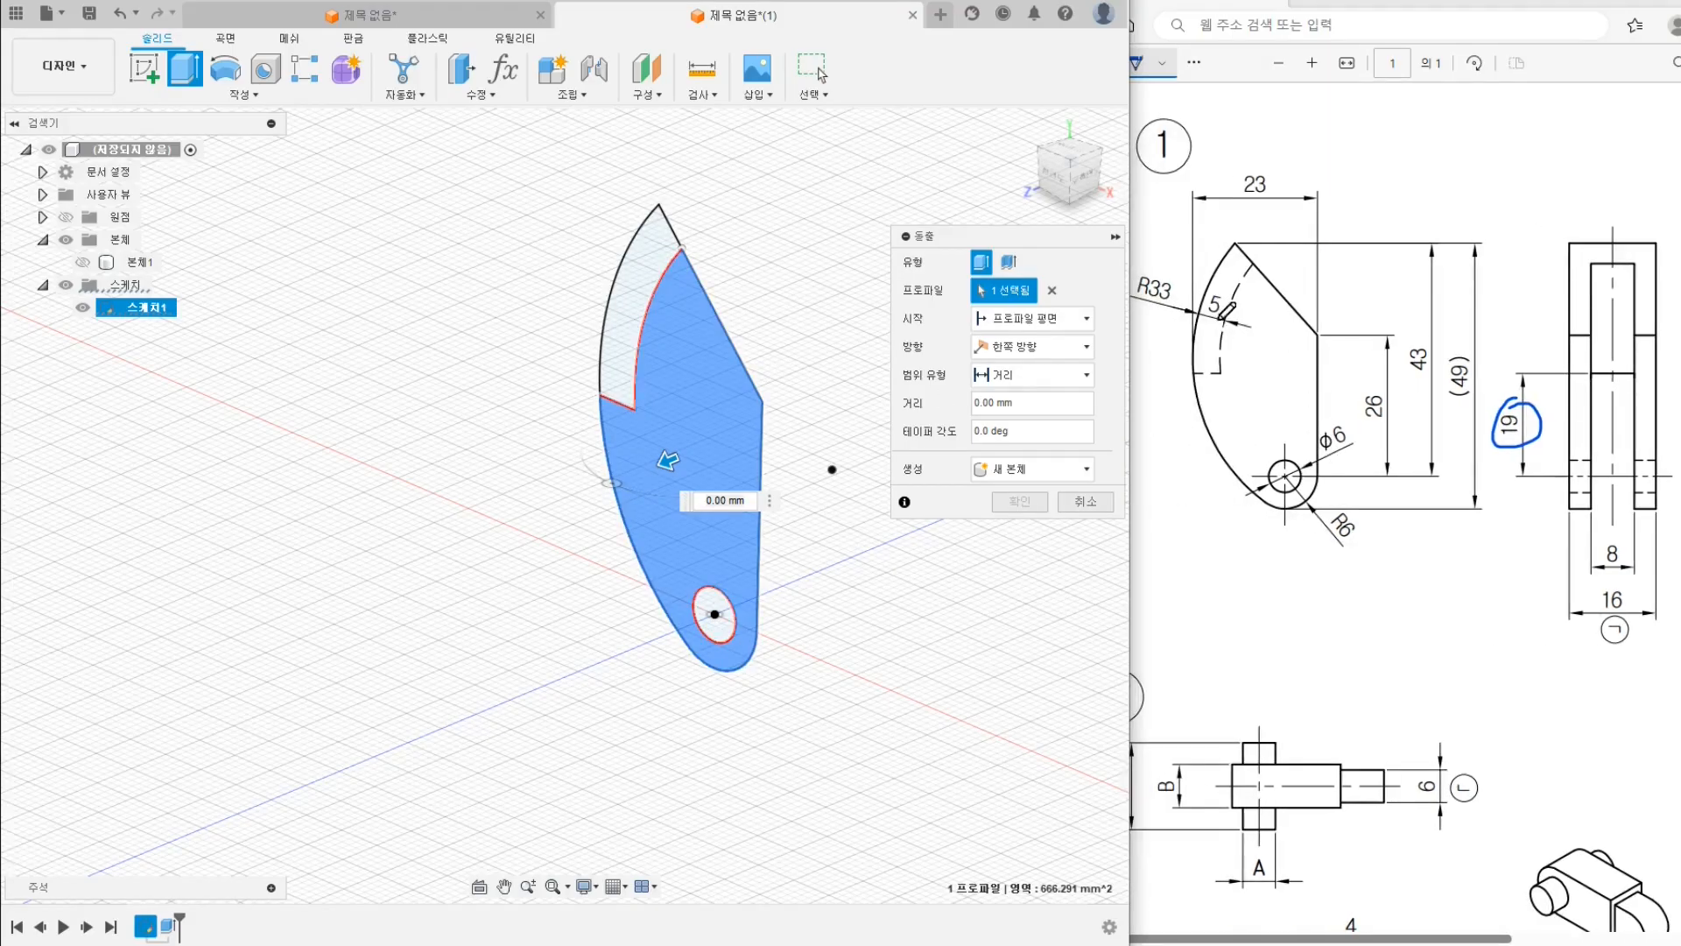
click(82, 263)
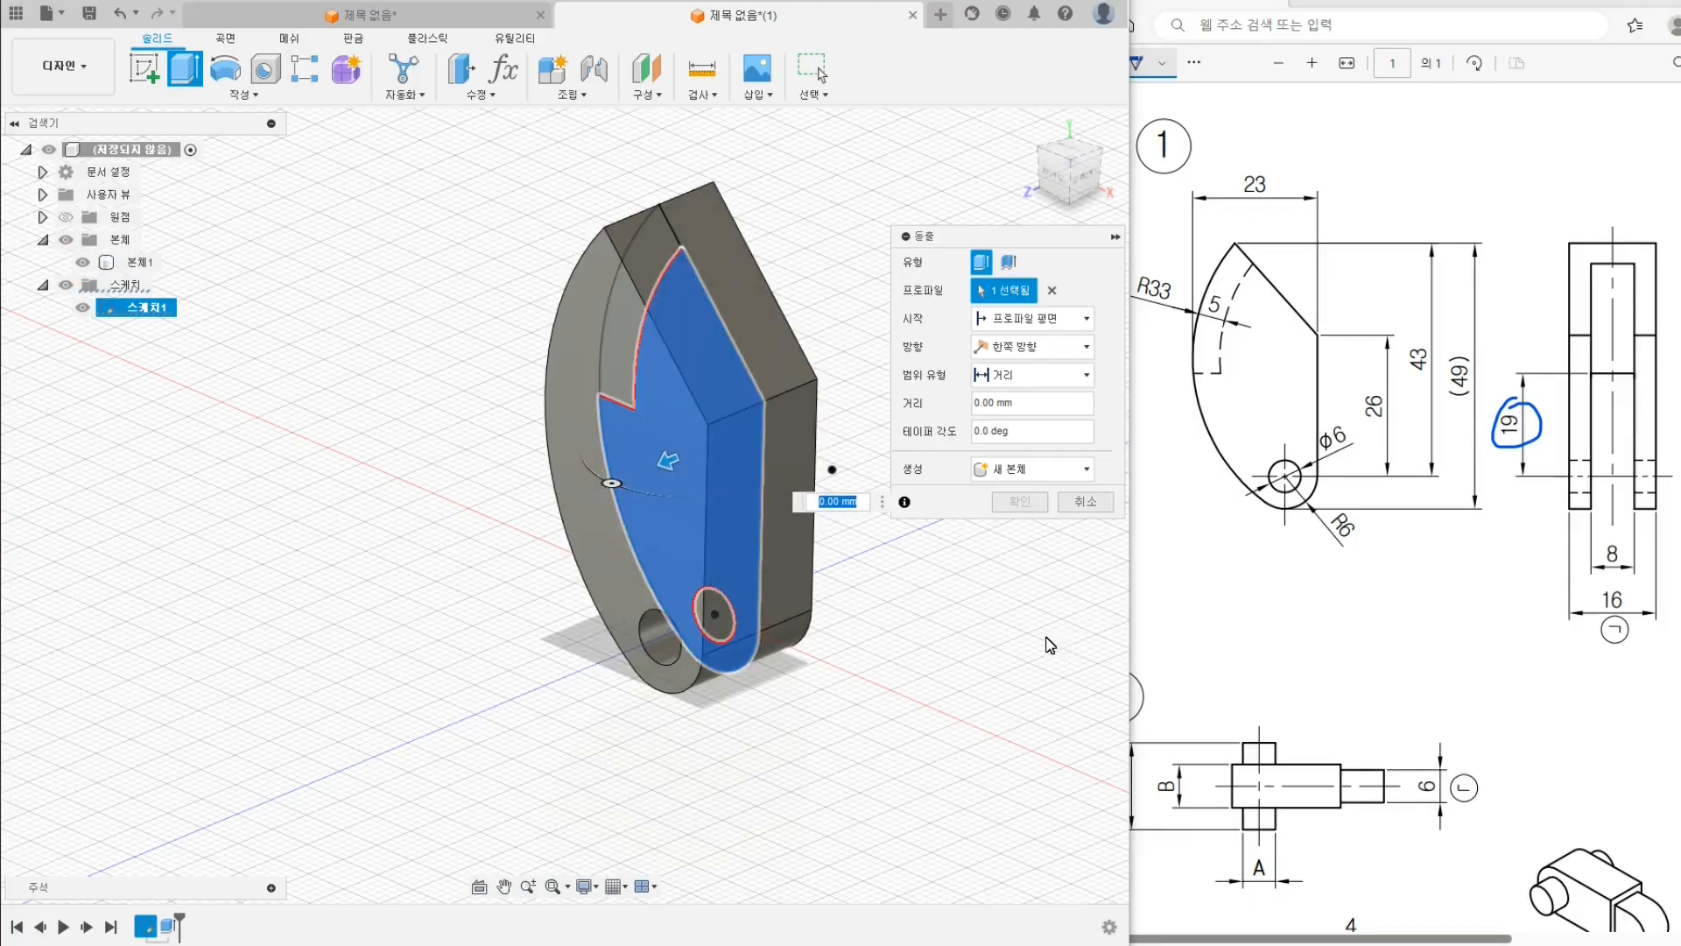
Cut the selected region out of the body symmetrically by 4 mm per side to form the inner slot
scroll(1614, 403, right, 4)
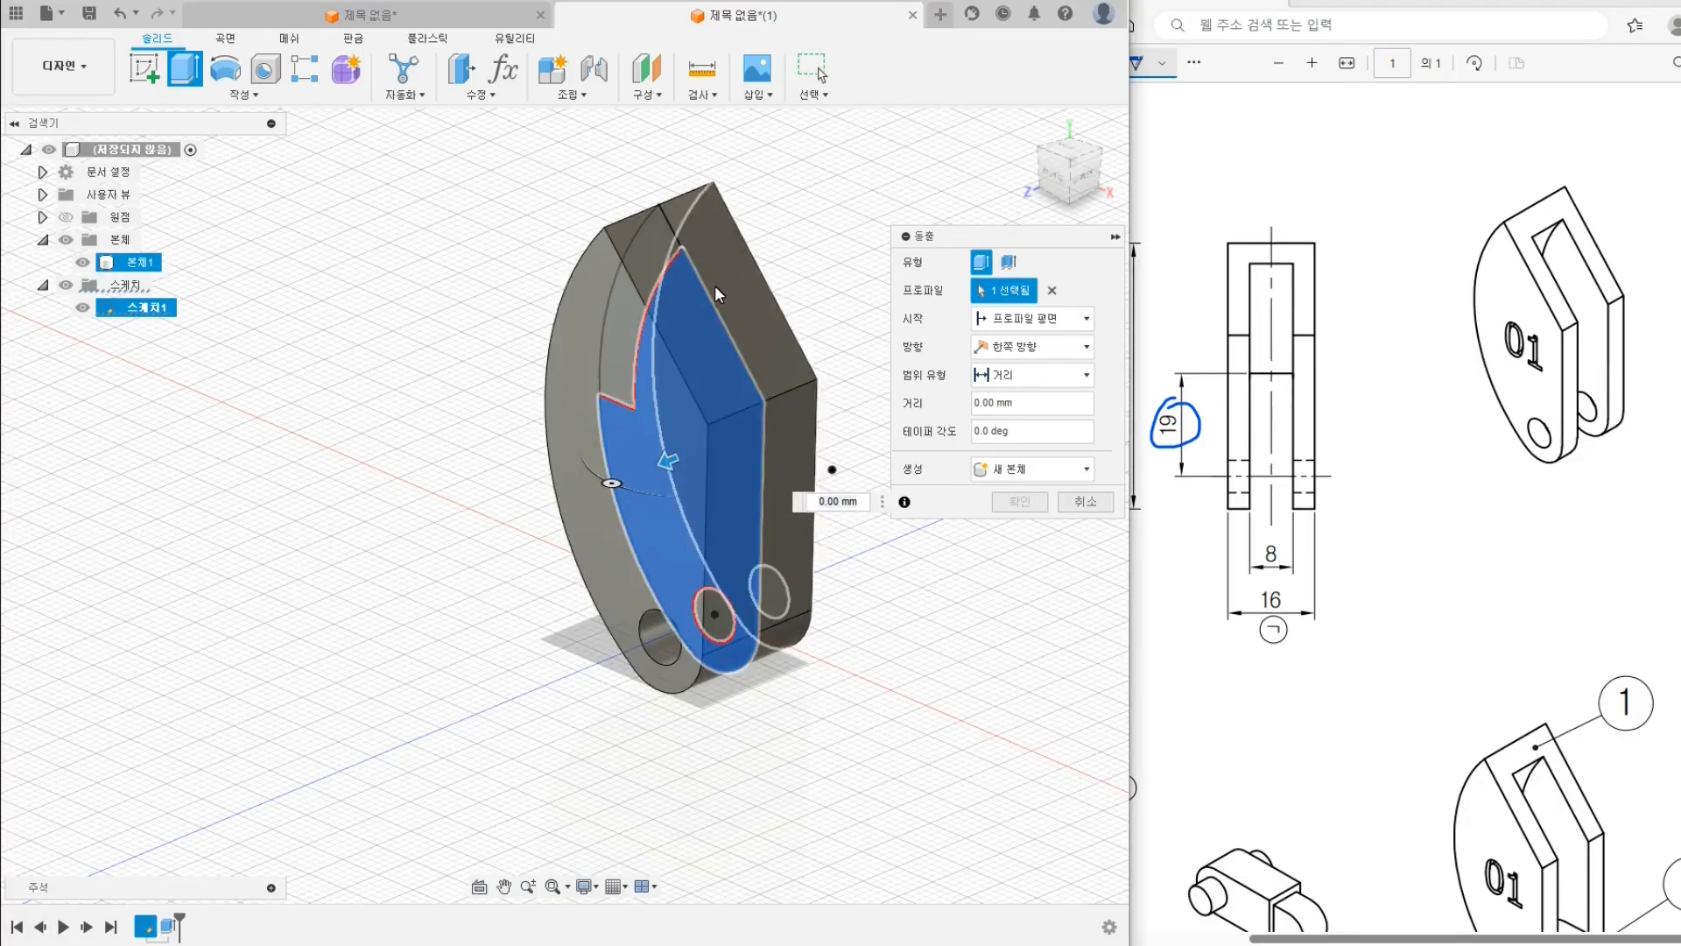
click(1034, 346)
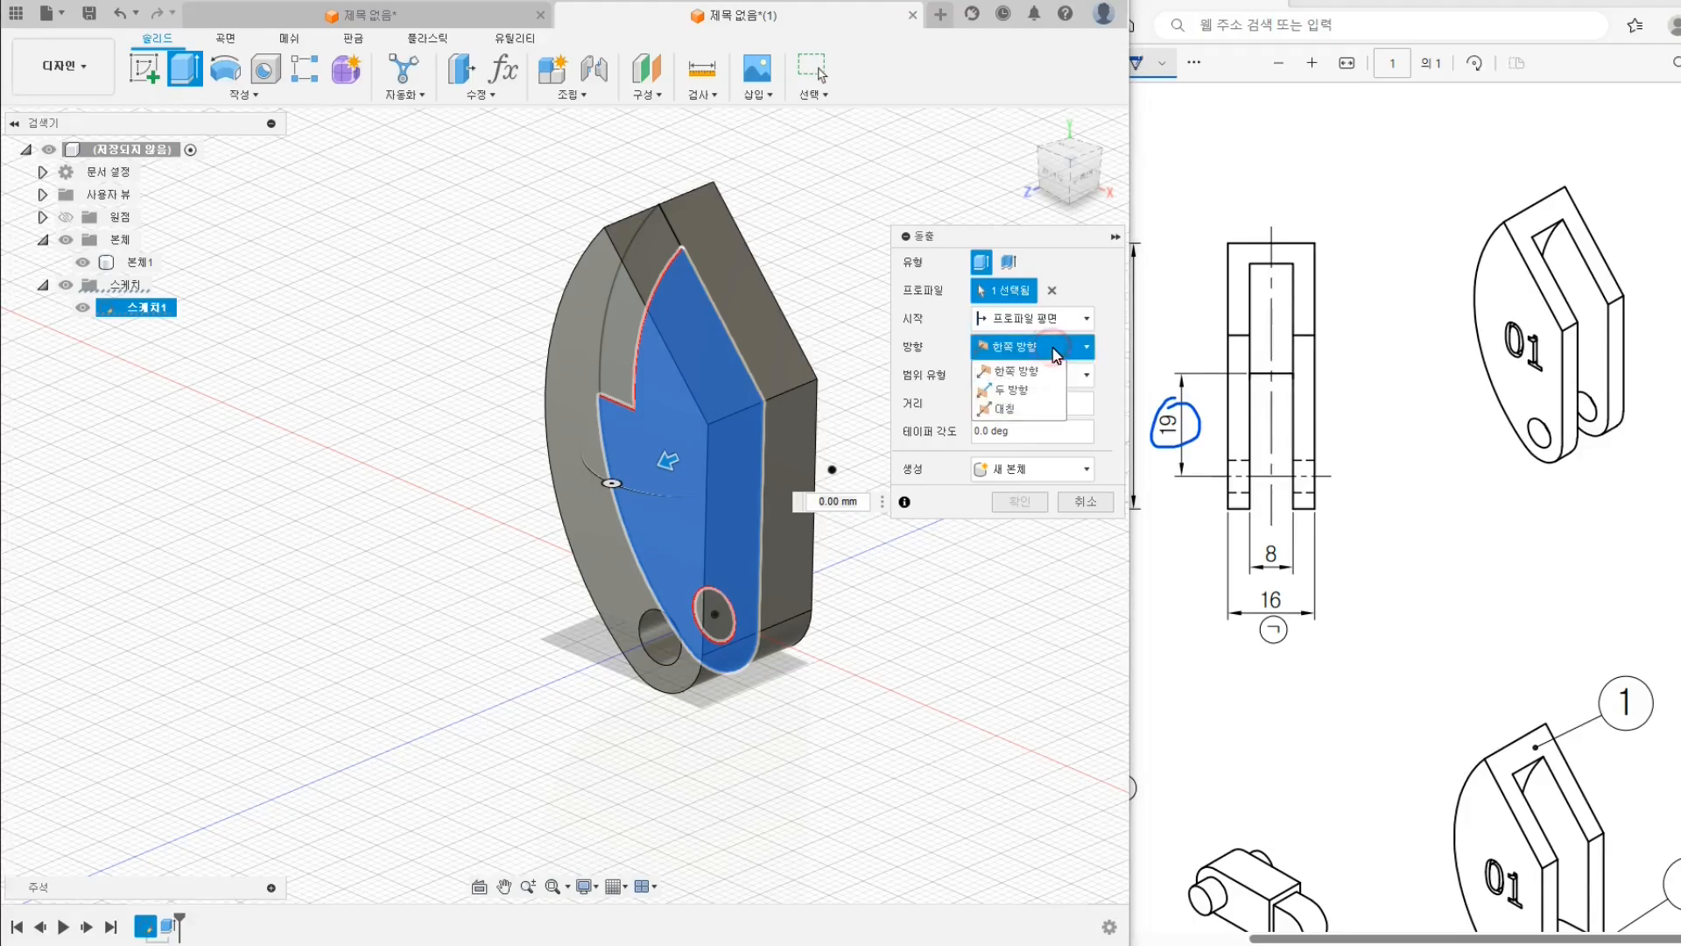
click(1008, 409)
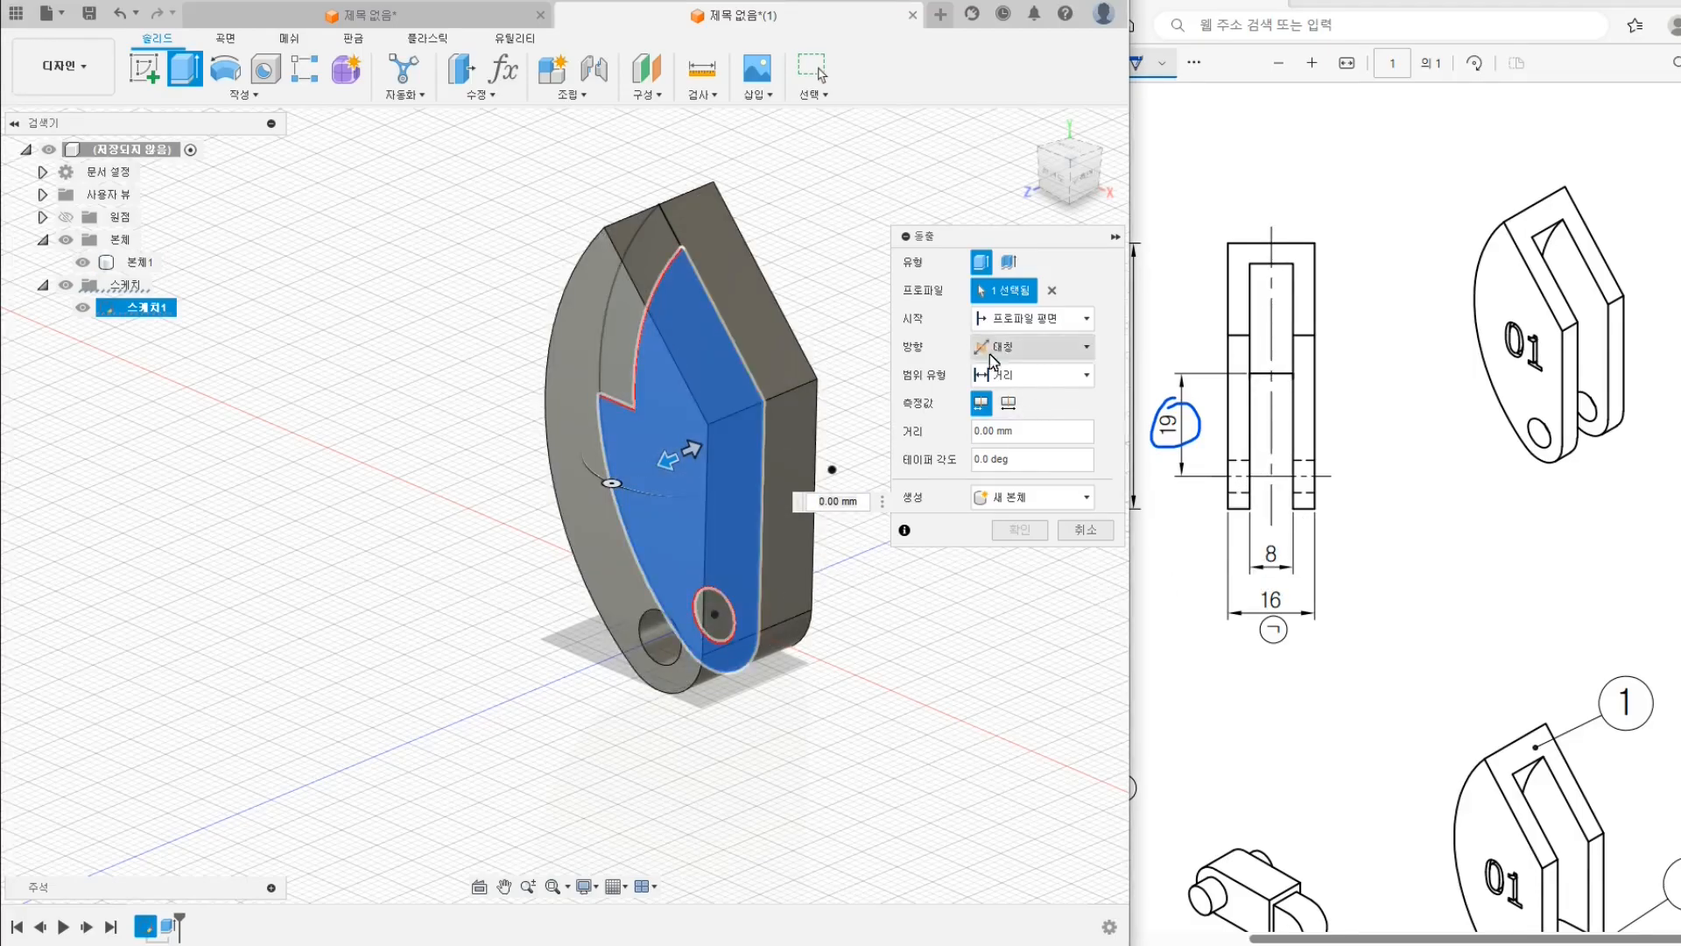
click(823, 501)
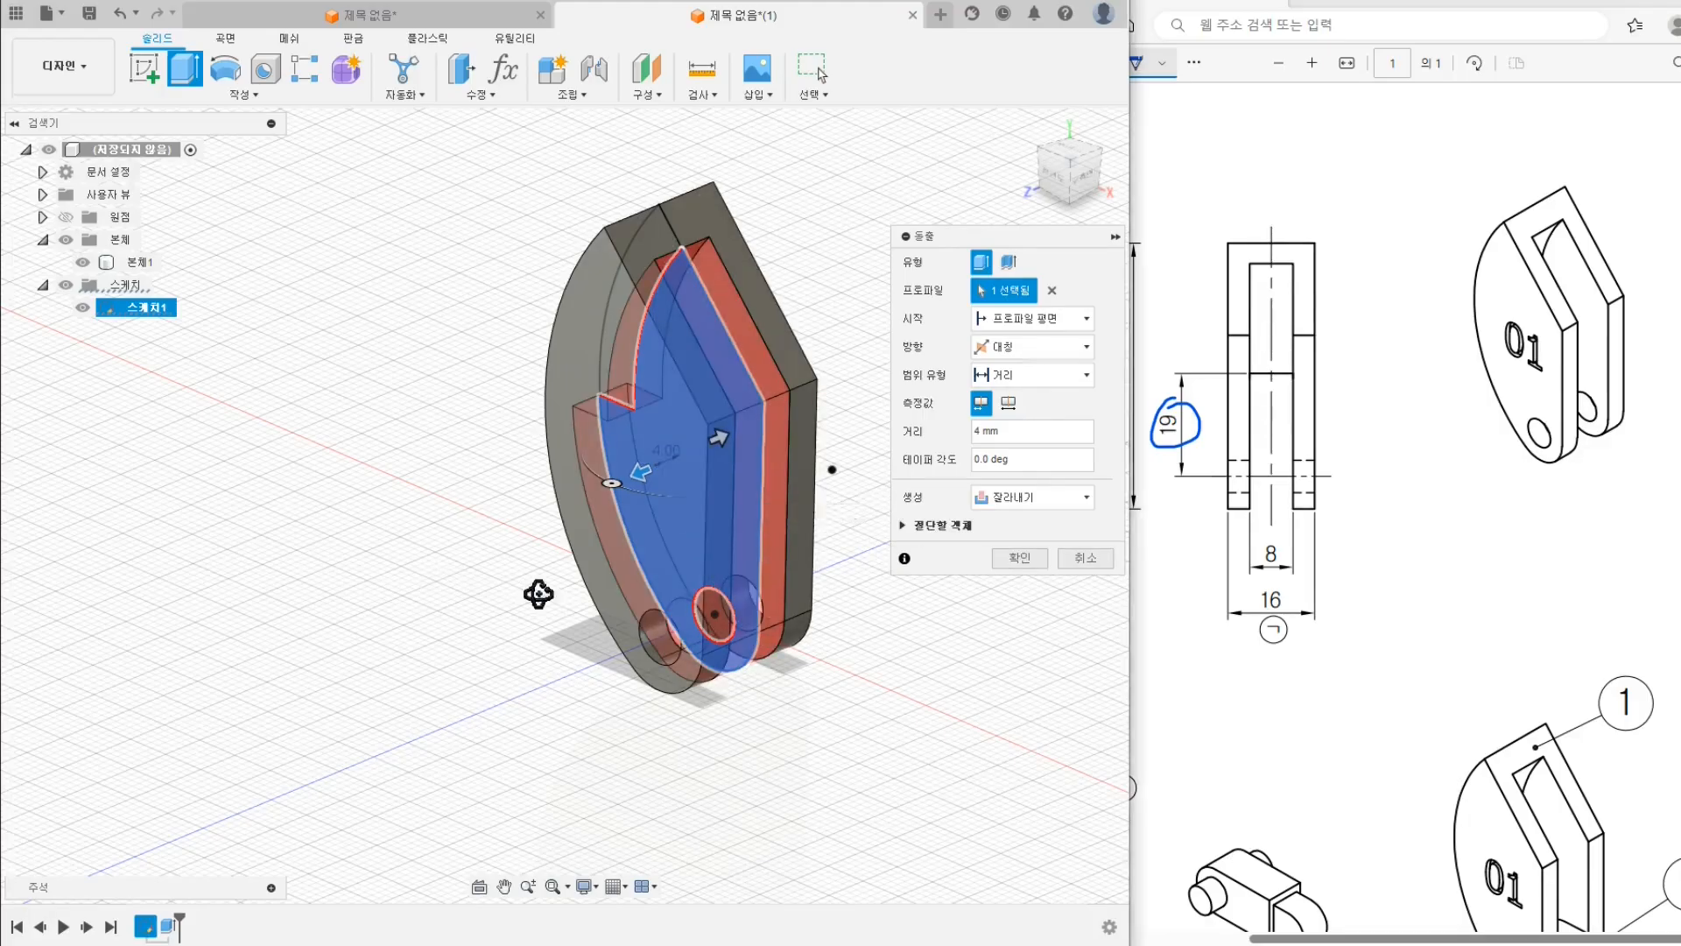
shift+middle_drag(537, 593, 367, 533)
shift+middle_drag(646, 396, 708, 403)
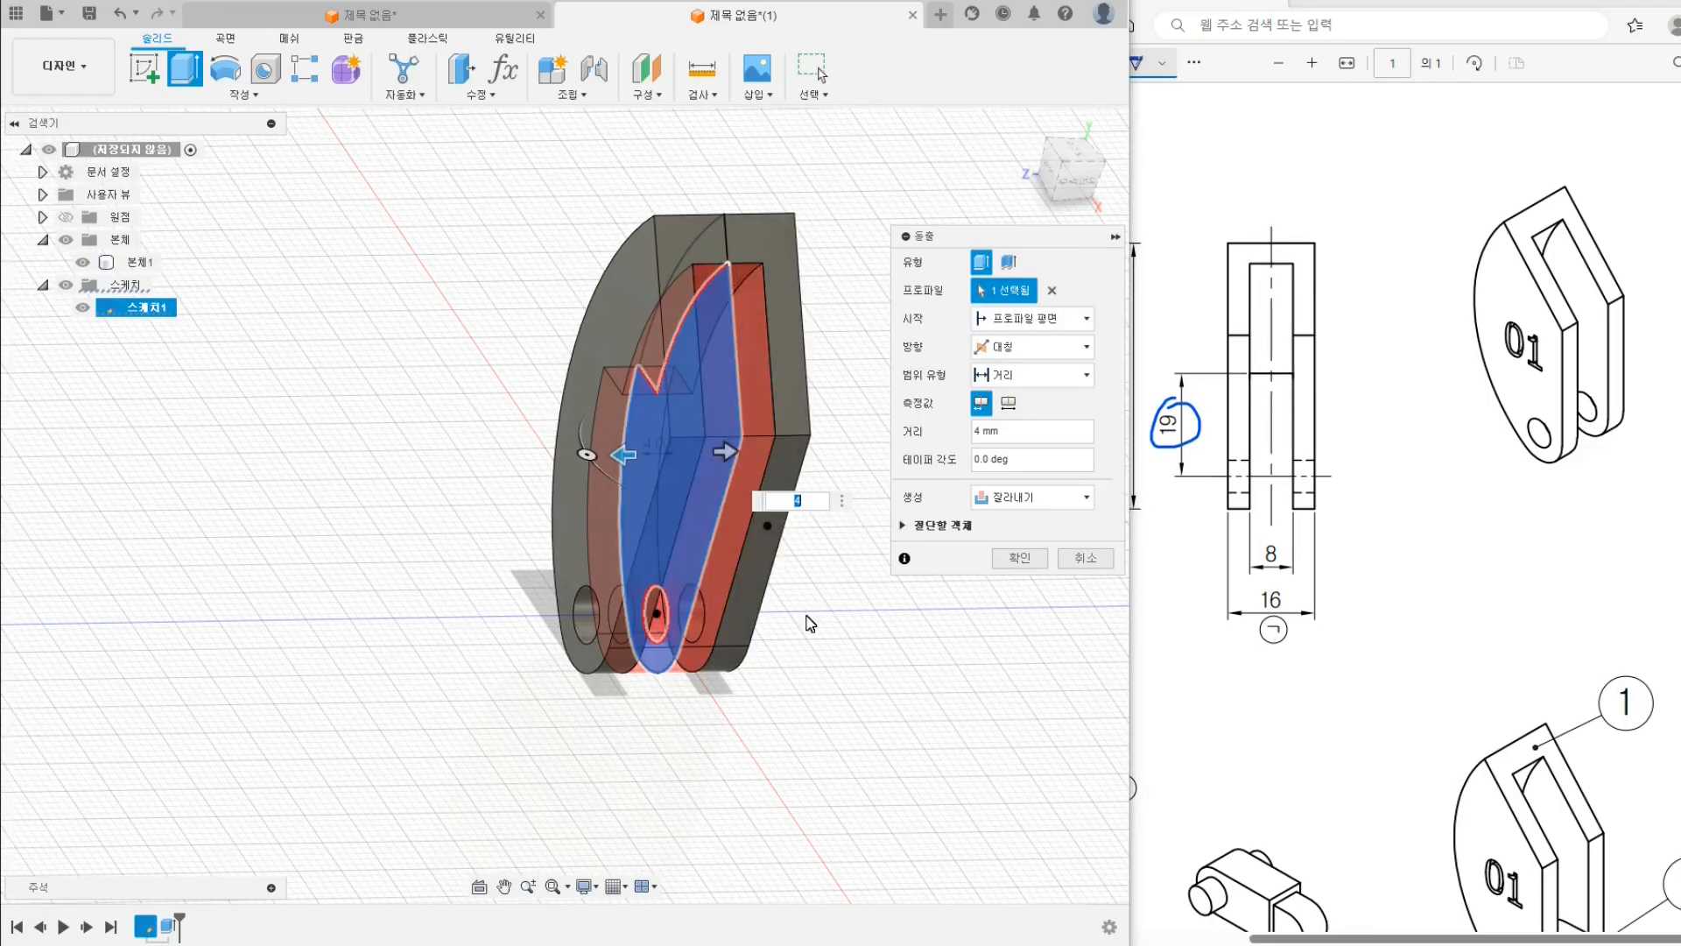
shift+middle_drag(782, 667, 707, 416)
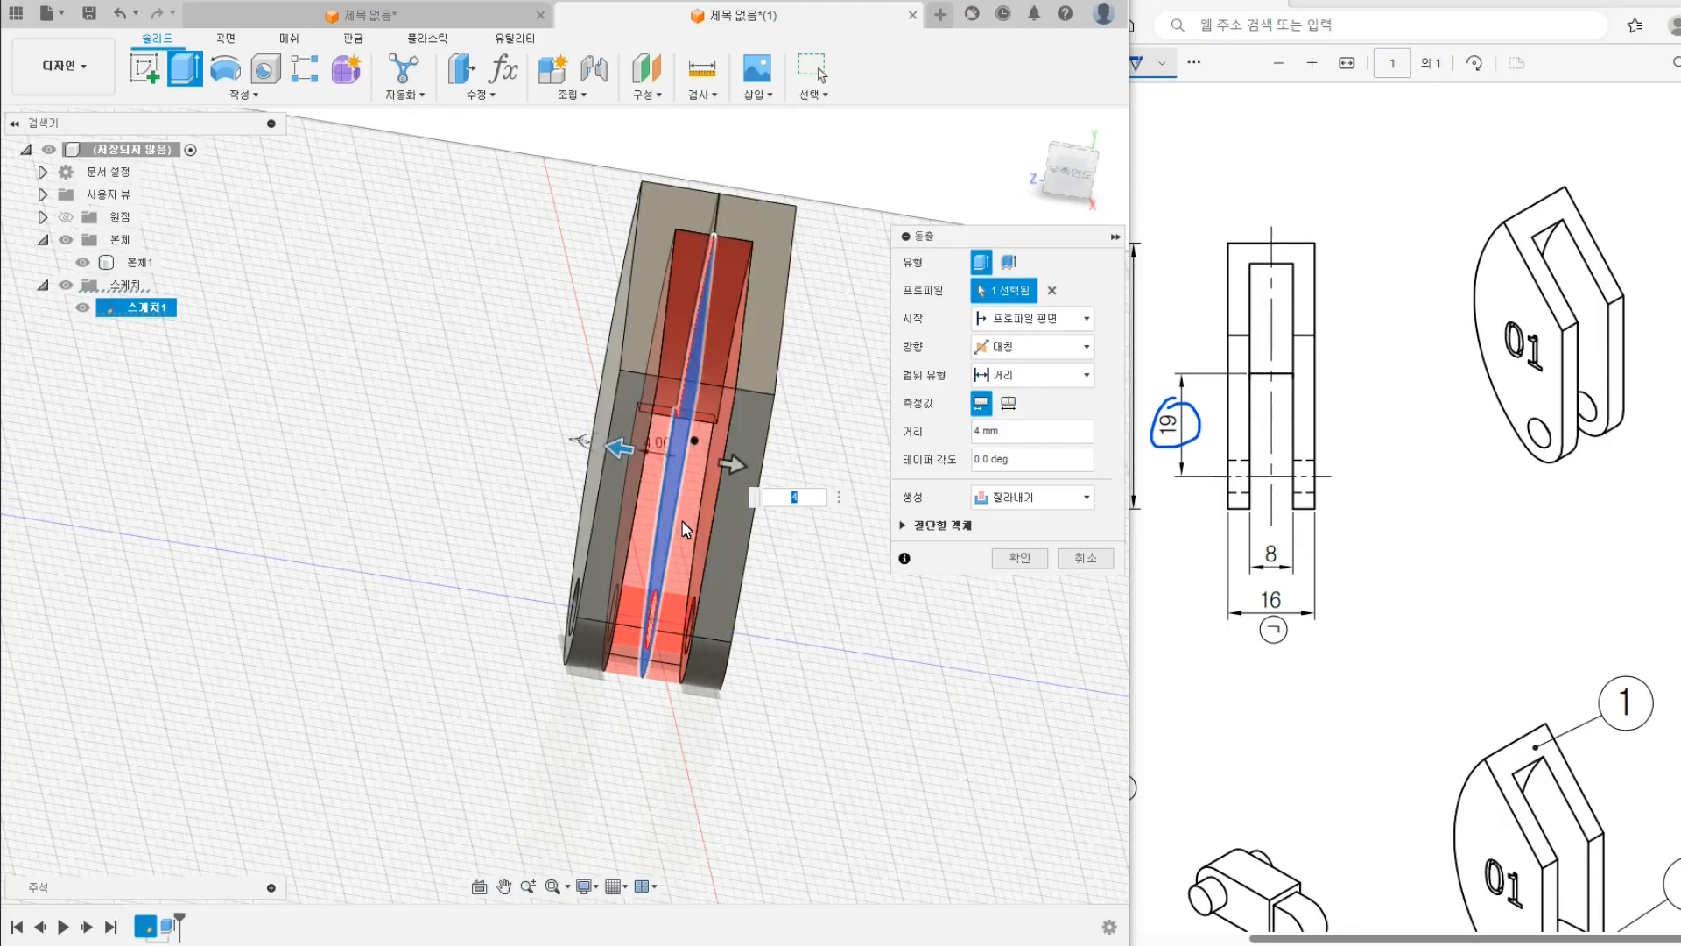
shift+middle_drag(682, 522, 565, 491)
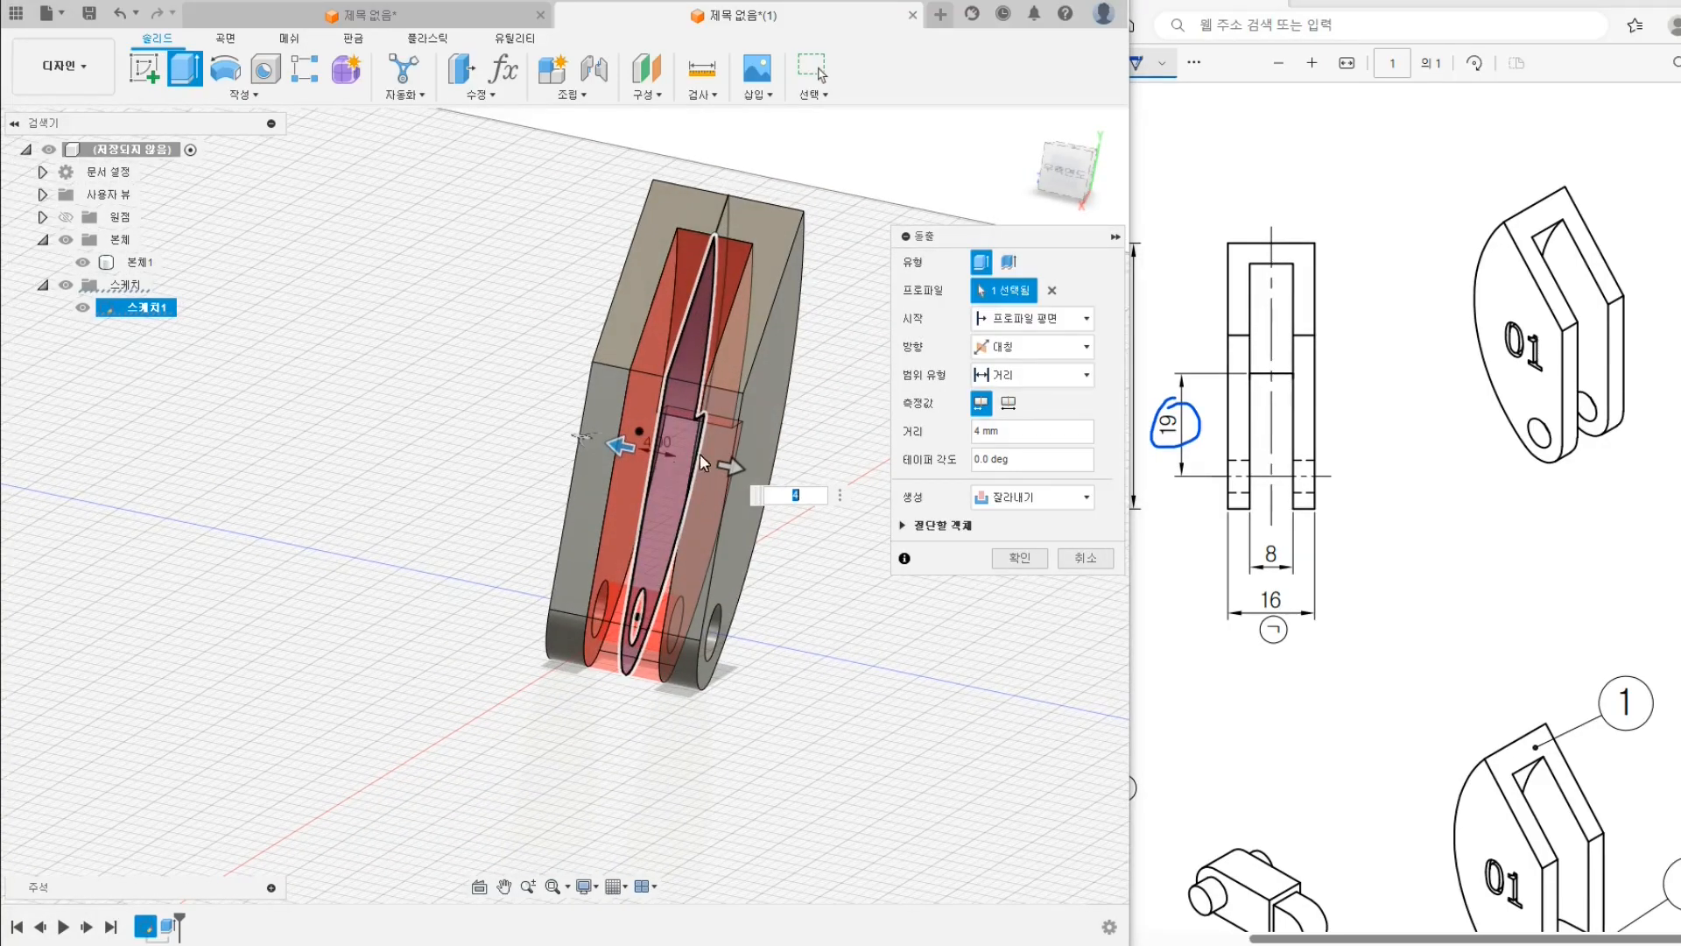
mouse_move(630, 443)
shift+middle_down()
mouse_move(507, 514)
mouse_move(858, 542)
mouse_move(832, 551)
mouse_move(1006, 537)
shift+middle_up()
click(1016, 558)
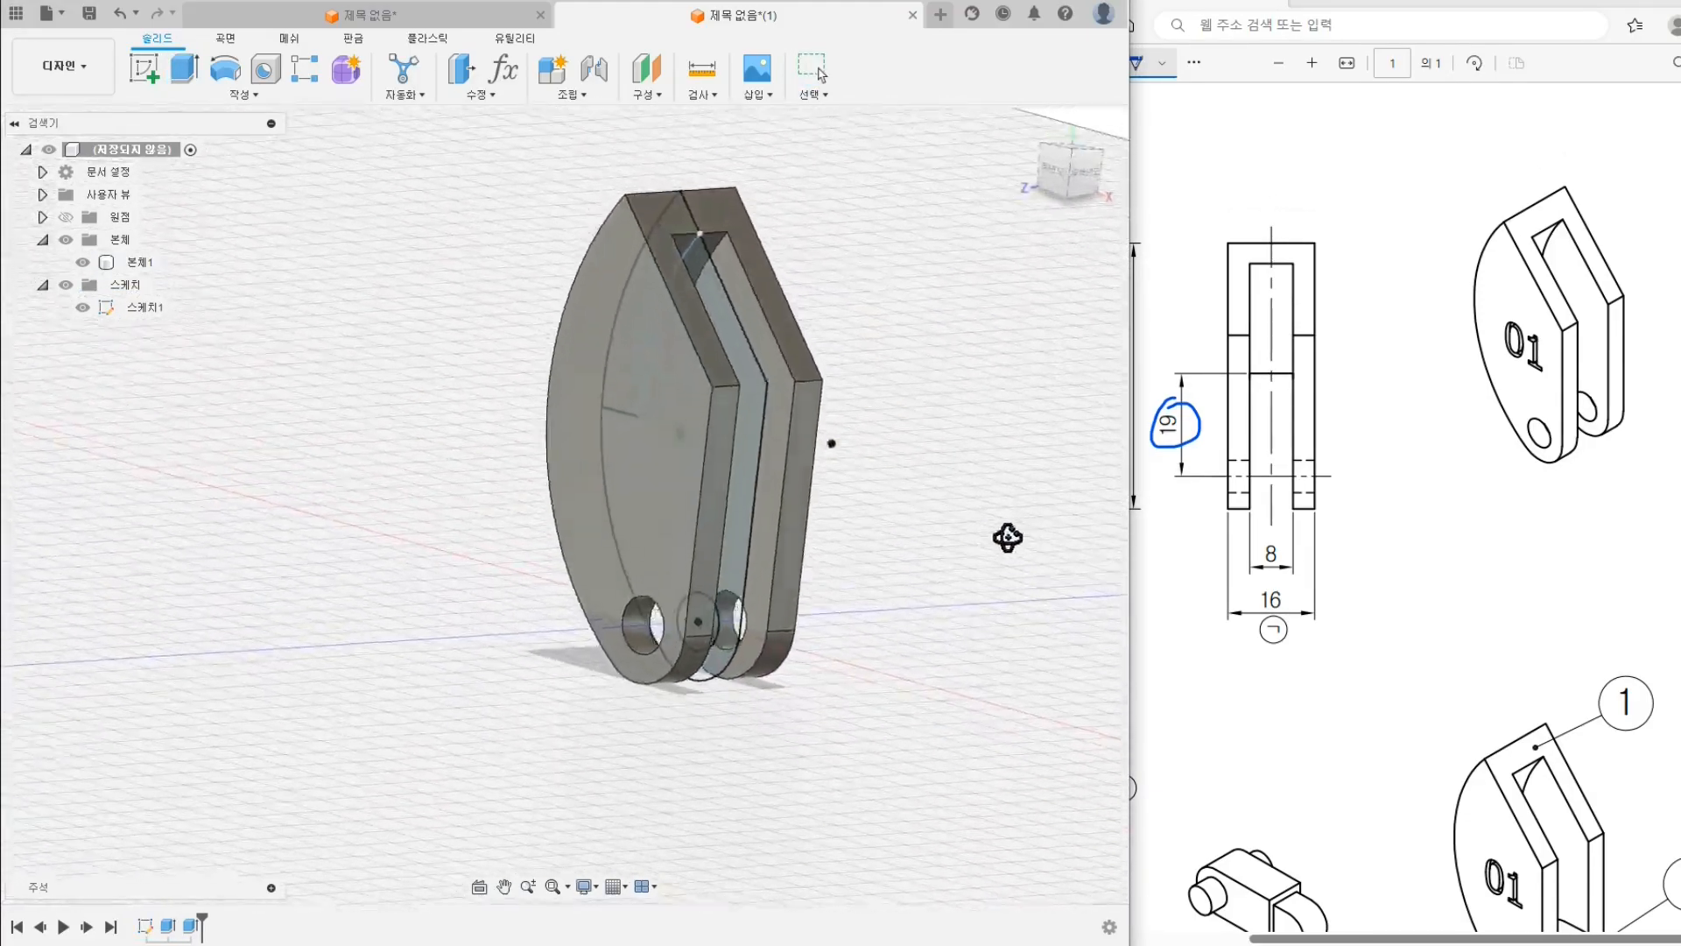
Hide 스케치1 and inspect the slotted body from the open side
click(83, 308)
click(83, 308)
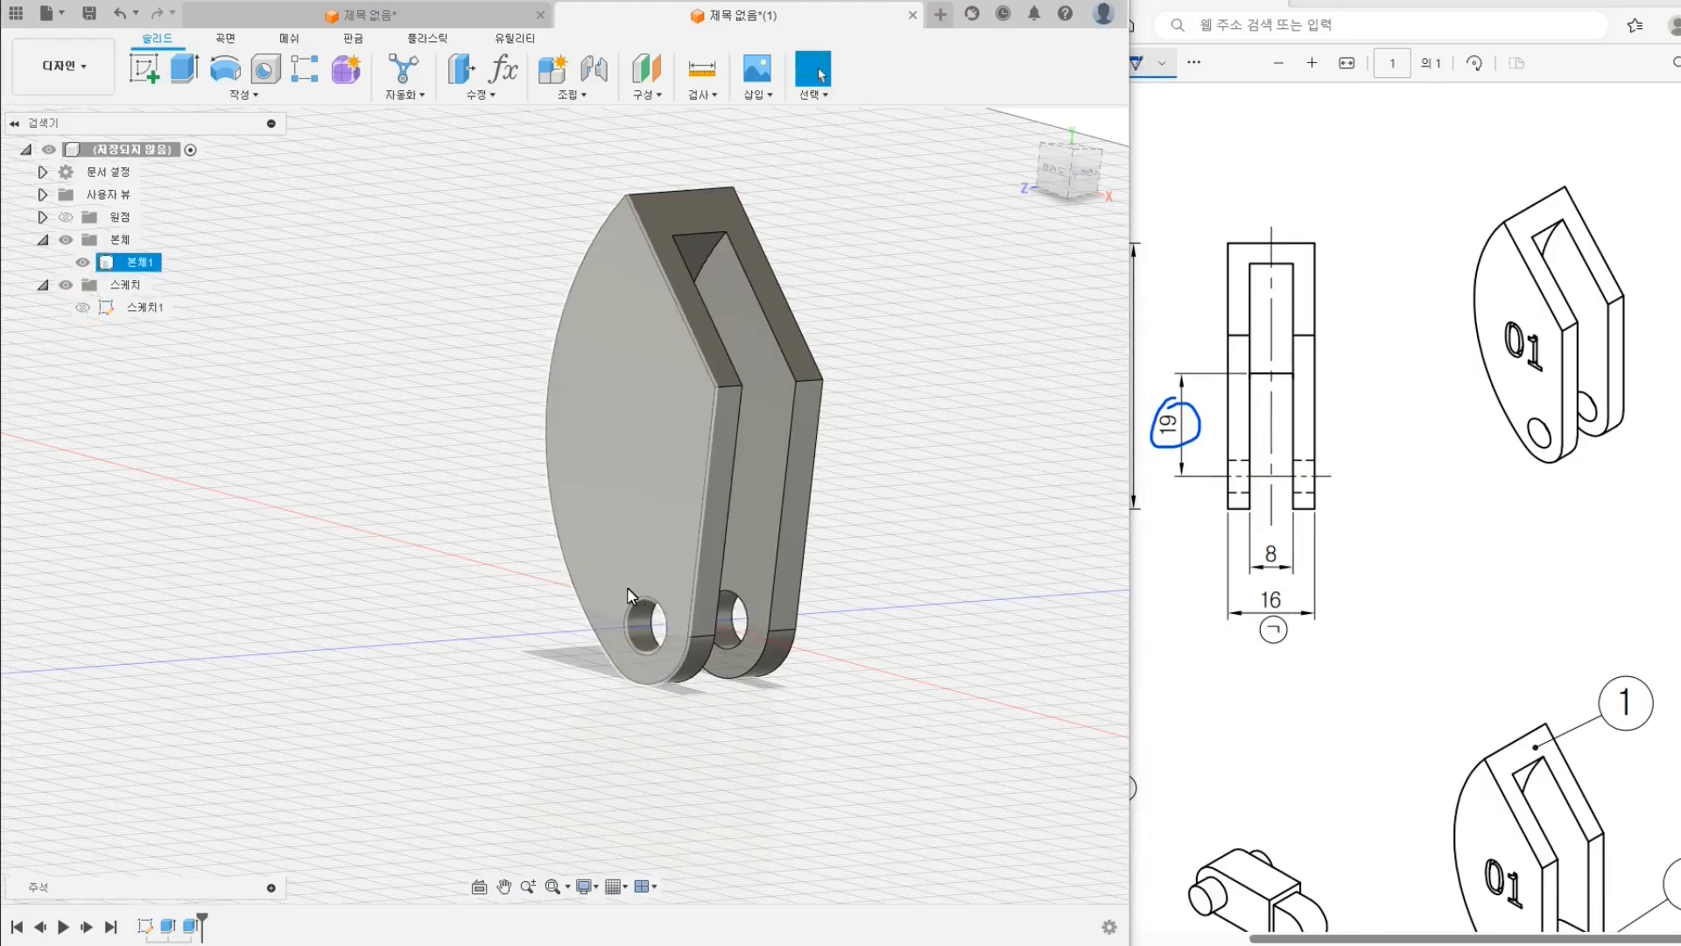
shift+middle_drag(448, 492, 206, 443)
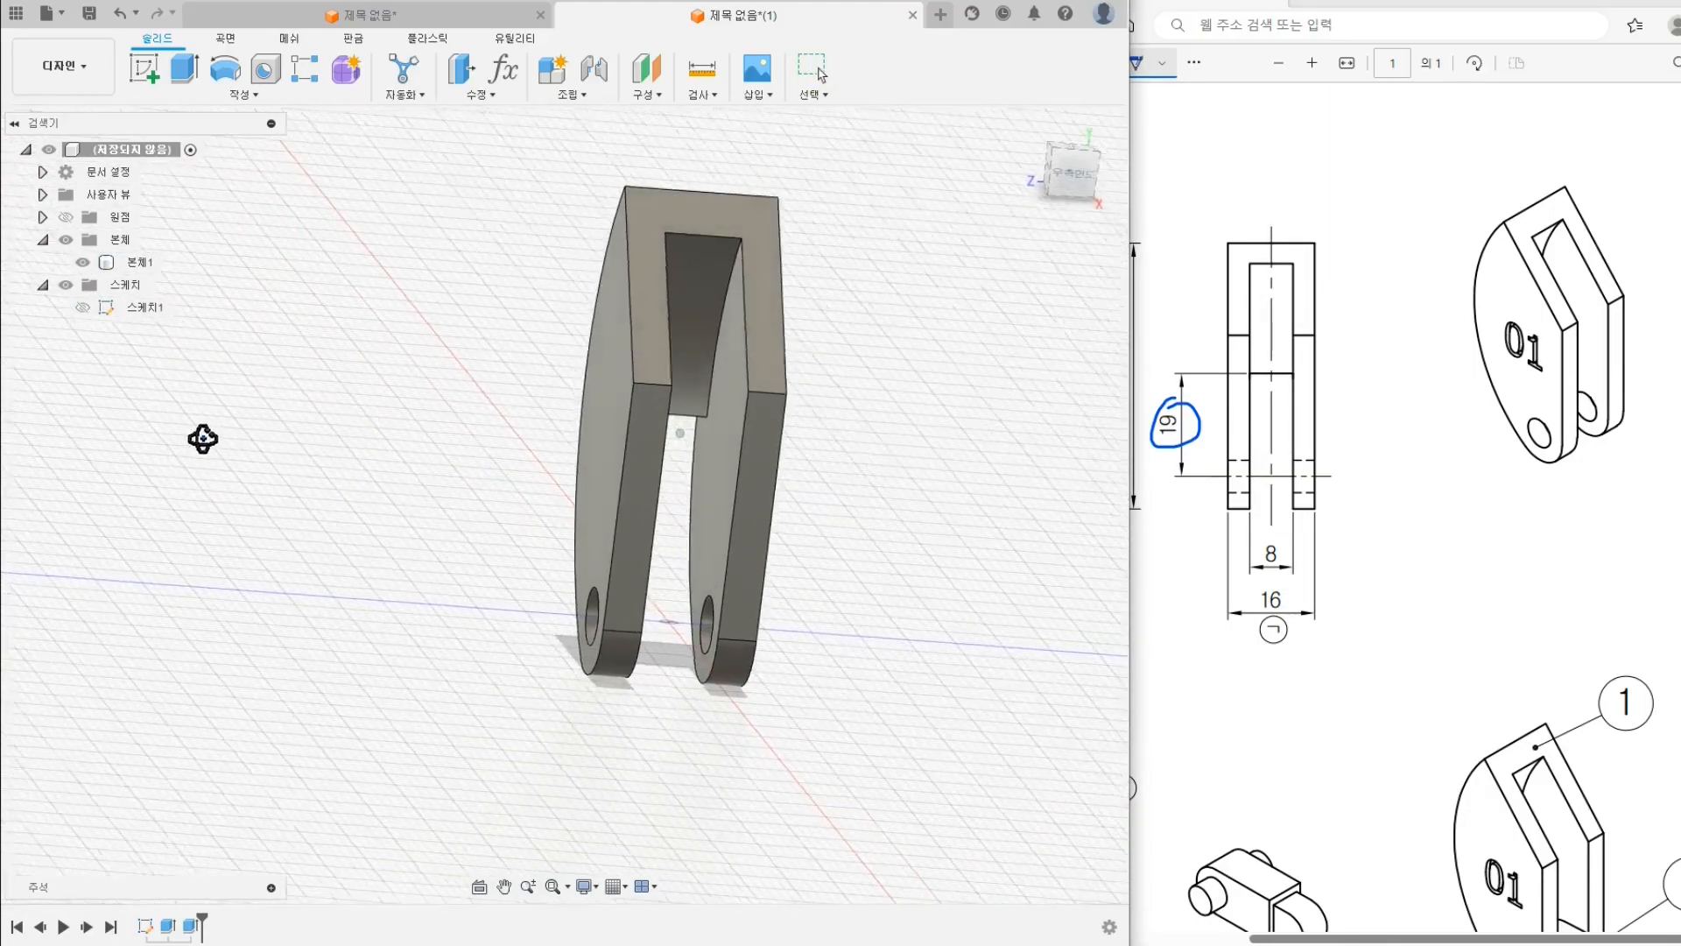
shift+middle_drag(759, 443, 517, 368)
Review the model in the other open document, return to this one, and circle the 01 marking in the drawing's isometric view
click(411, 24)
shift+middle_drag(469, 233, 613, 569)
click(736, 15)
shift+middle_drag(781, 582, 669, 460)
mouse_move(1534, 324)
mouse_down()
mouse_move(1489, 372)
mouse_move(1499, 292)
mouse_up()
Start a sketch on the body's flat side face and place a text frame spanning its width, starting at the slanted edge's lower corner
click(144, 69)
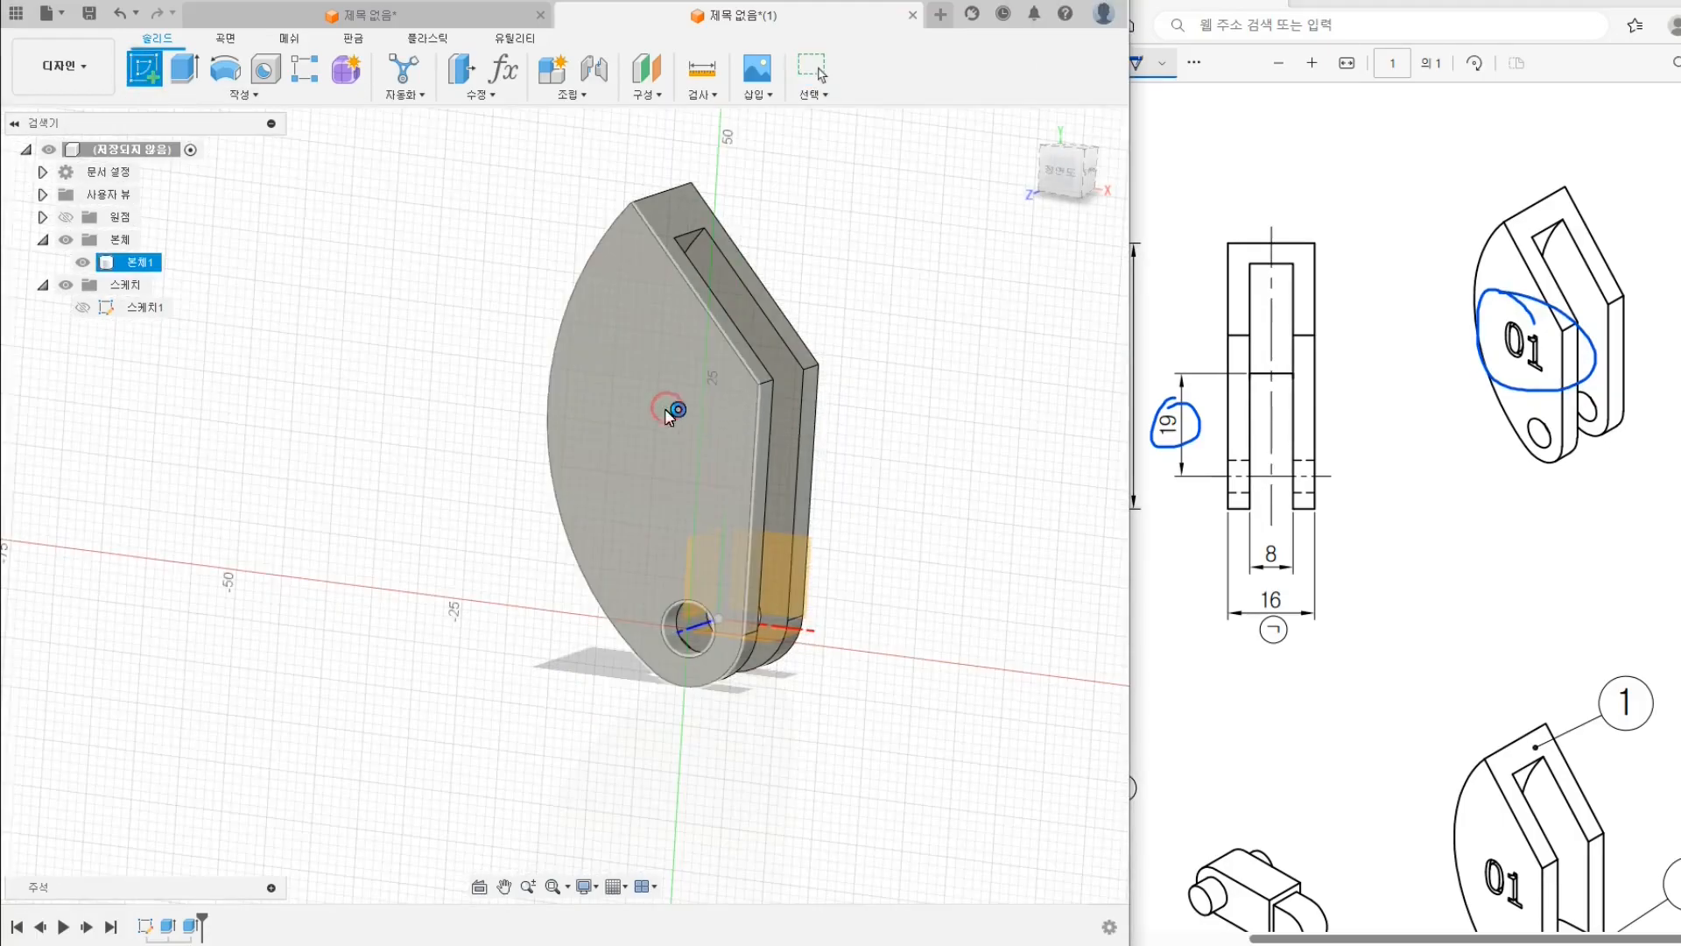
click(669, 411)
scroll(1576, 325, up, 3)
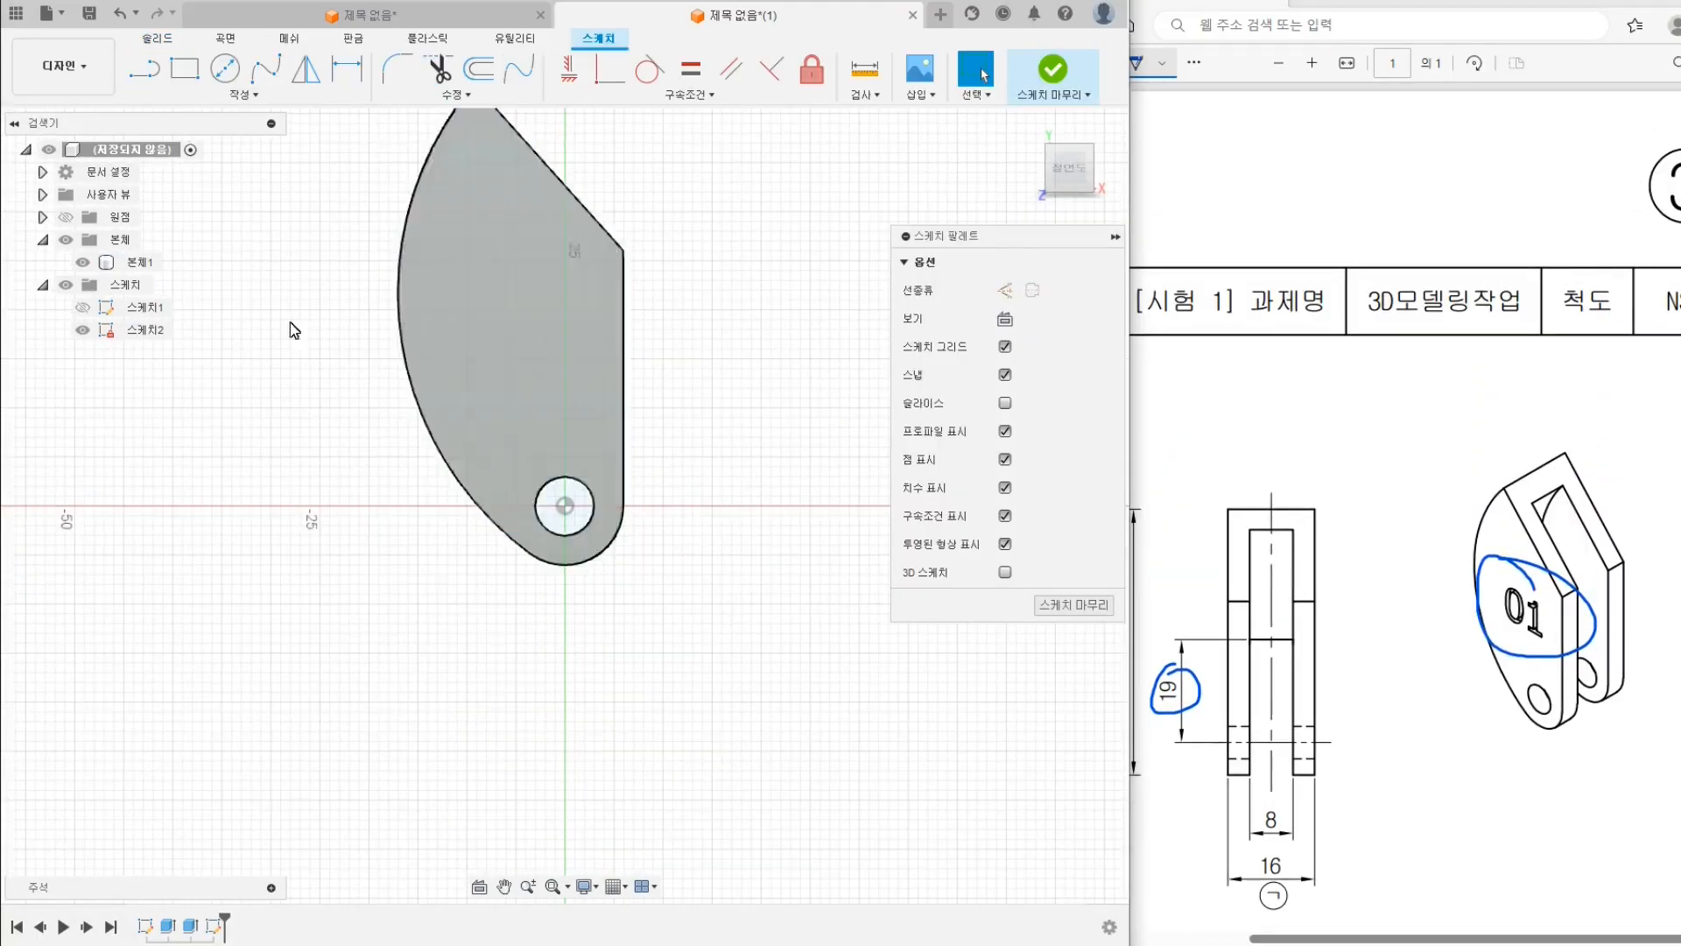
middle_drag(453, 289, 488, 435)
click(232, 95)
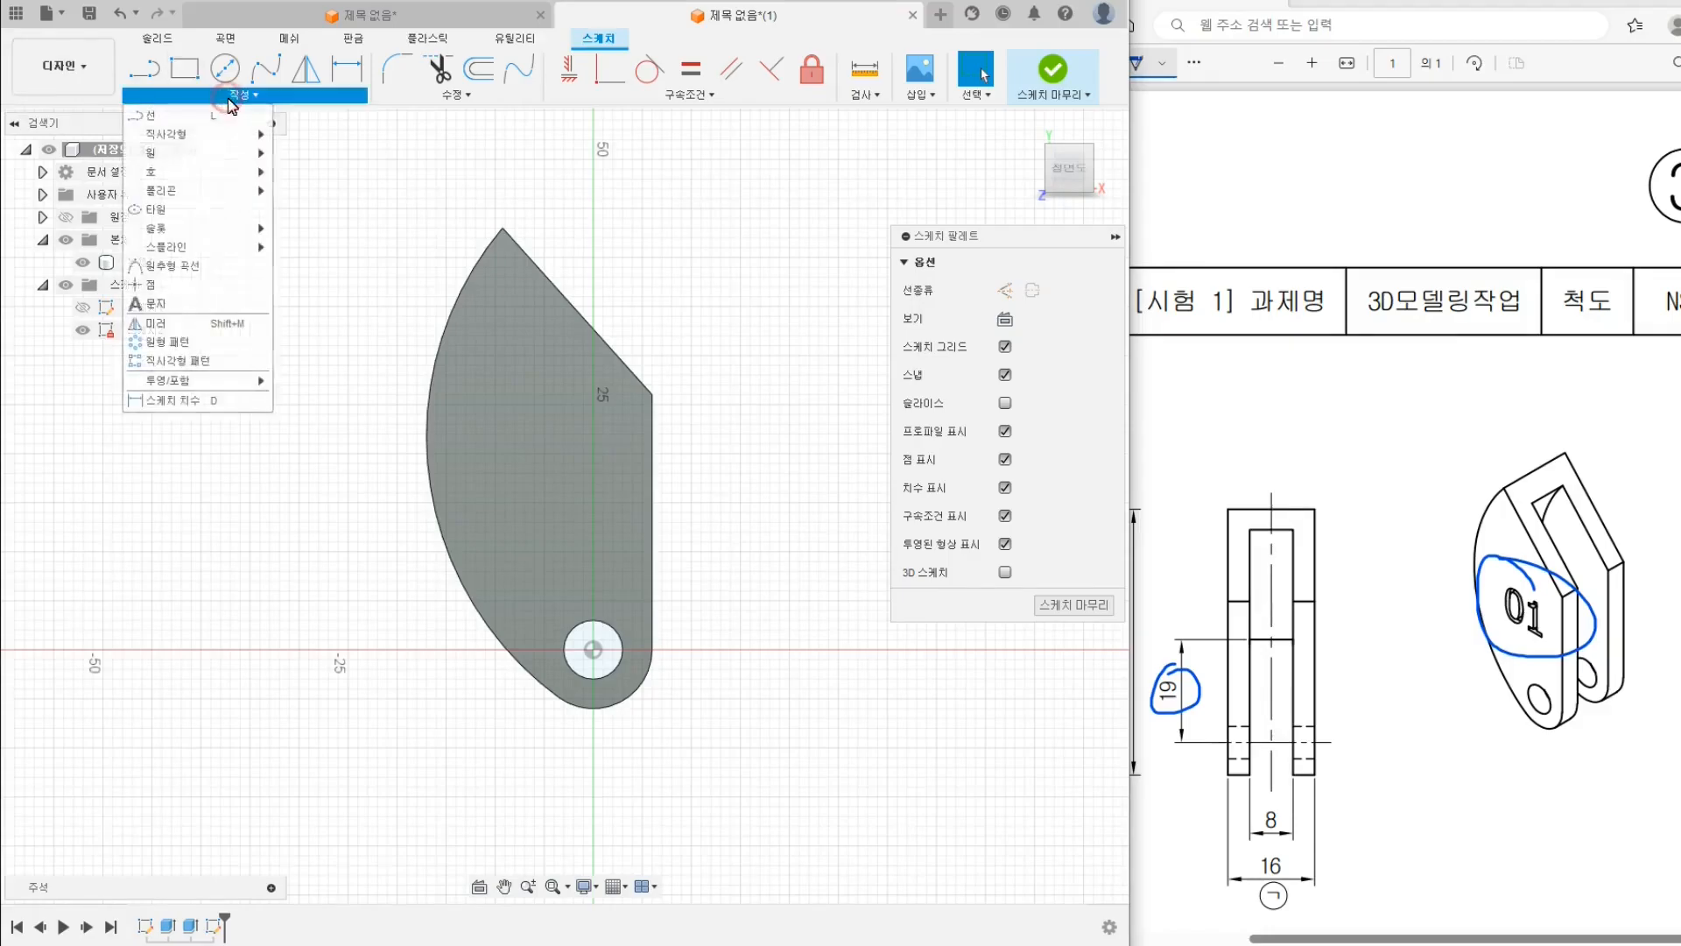
click(155, 303)
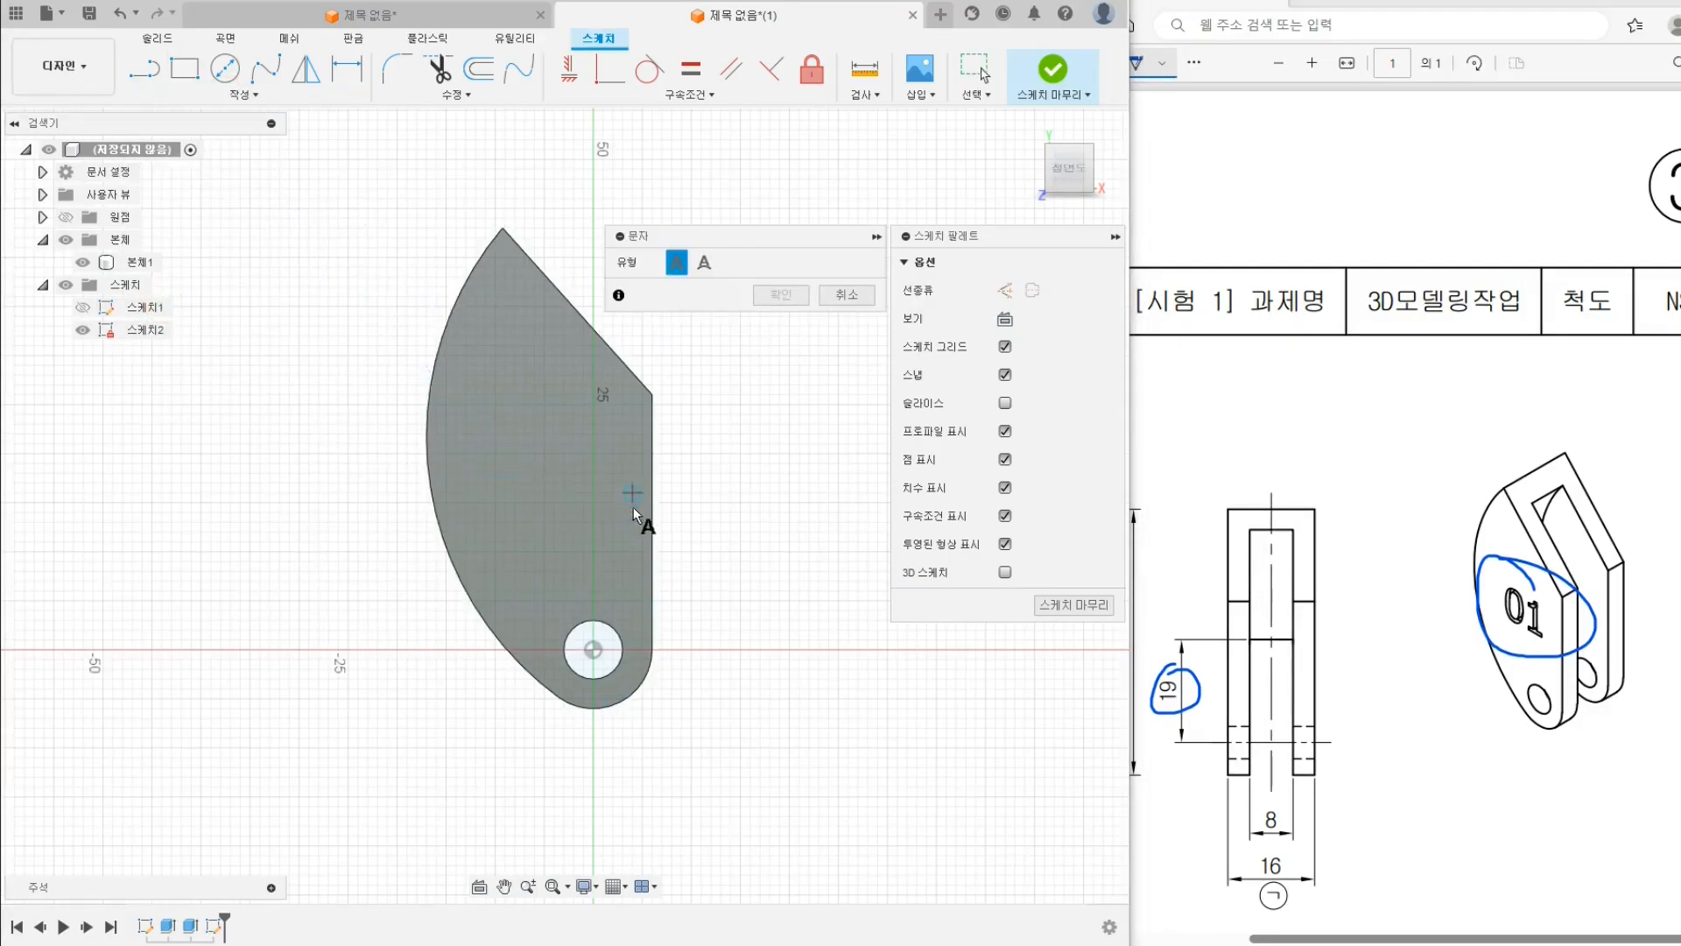
click(649, 394)
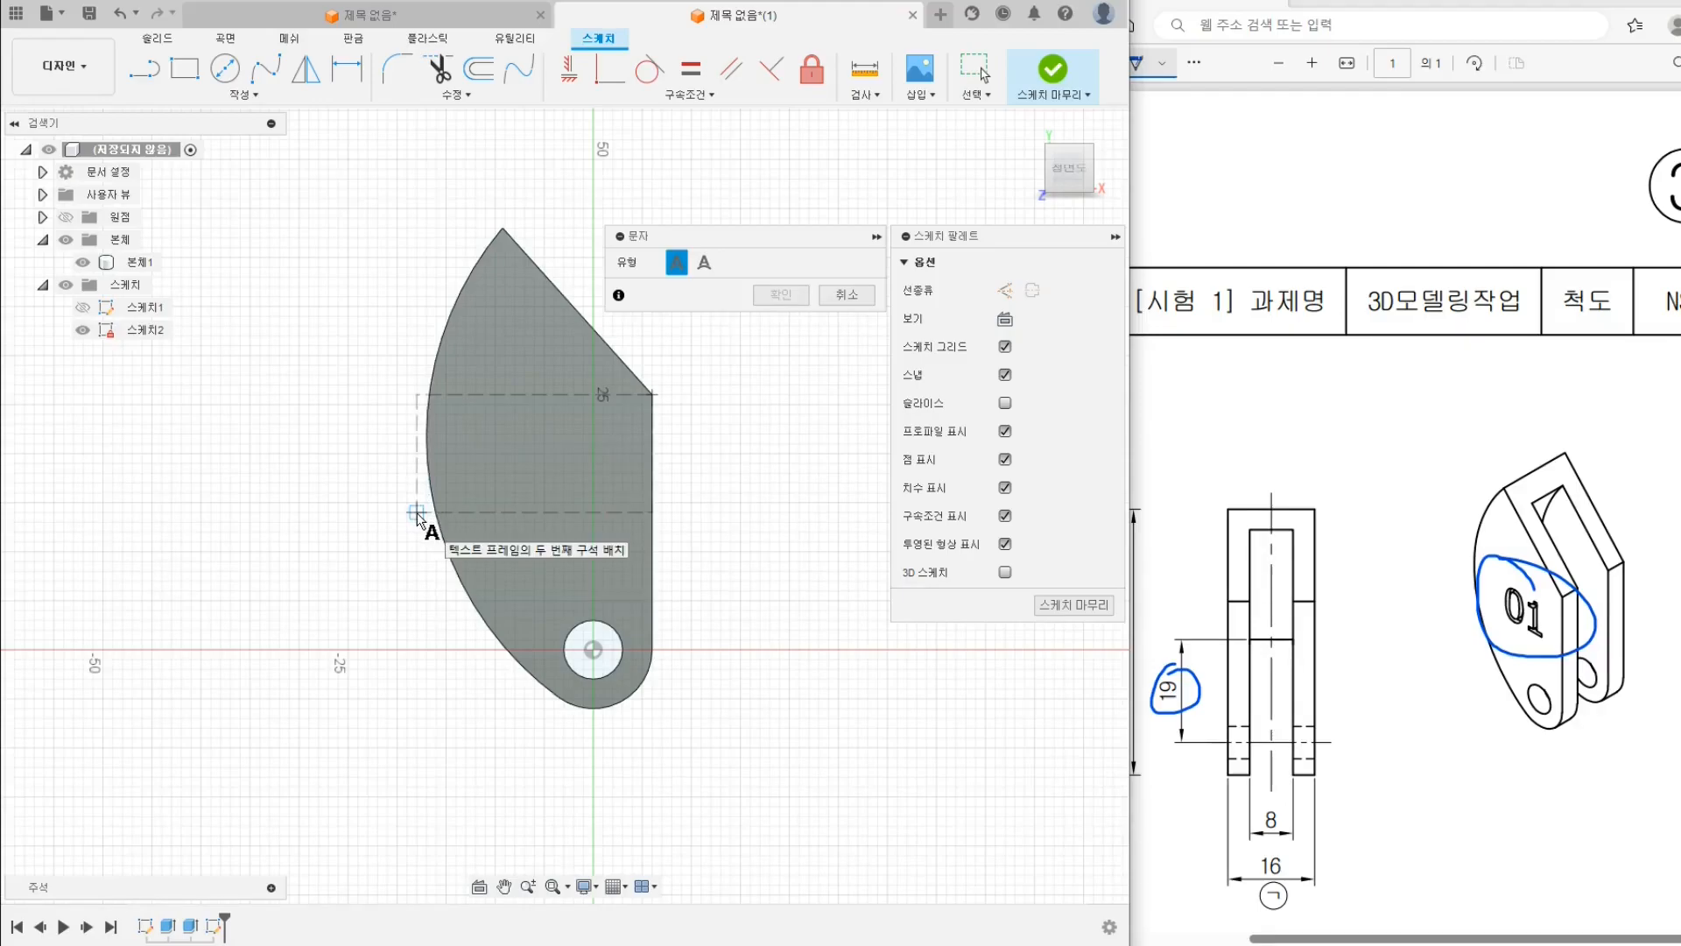
scroll(420, 515, up, 4)
click(458, 516)
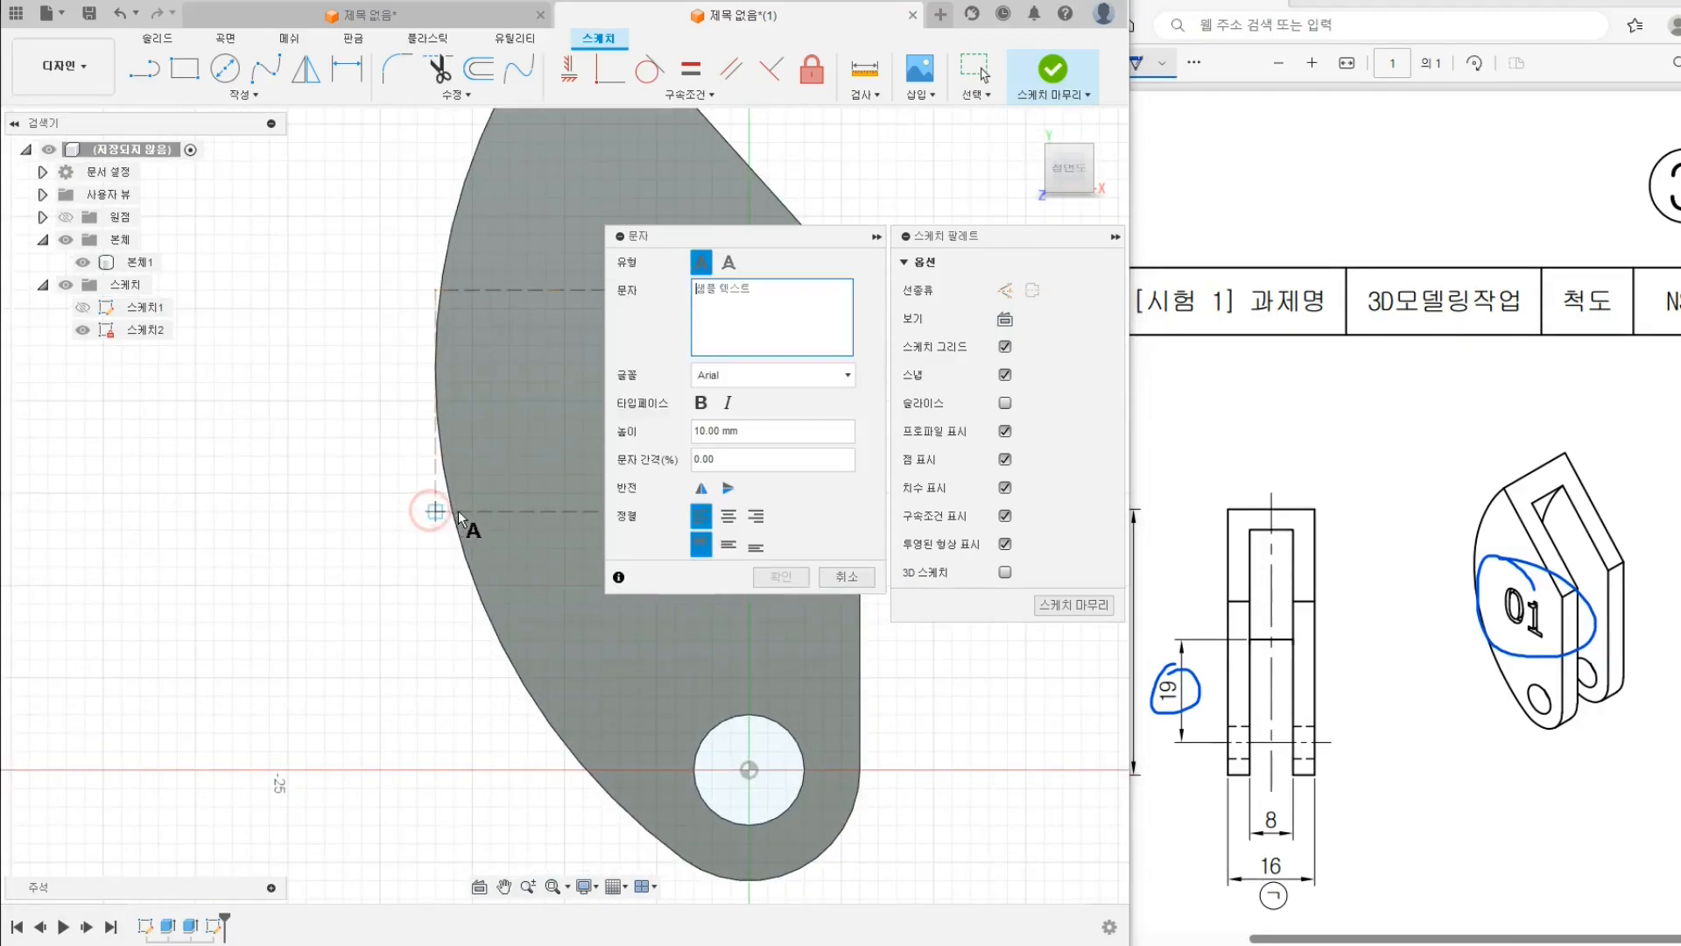
Centre the text horizontally and vertically in its frame, set it to 03, and finish the sketch
scroll(539, 471, down, 3)
mouse_move(552, 459)
middle_down()
mouse_move(304, 490)
mouse_move(428, 469)
middle_up()
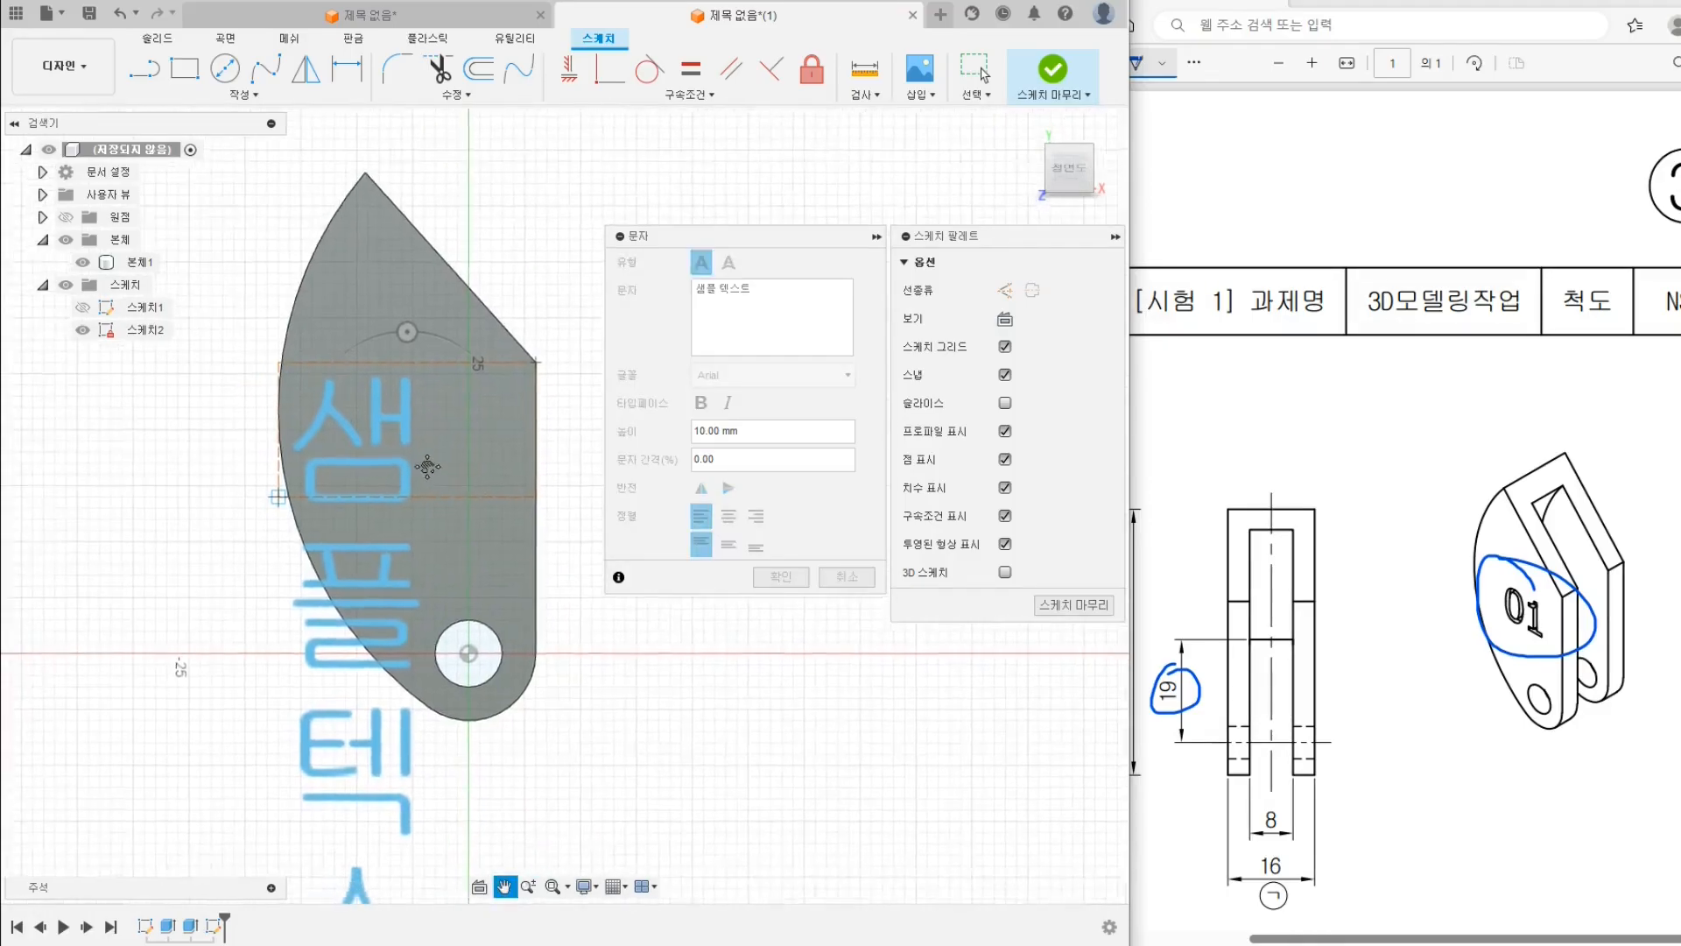
click(728, 516)
click(728, 545)
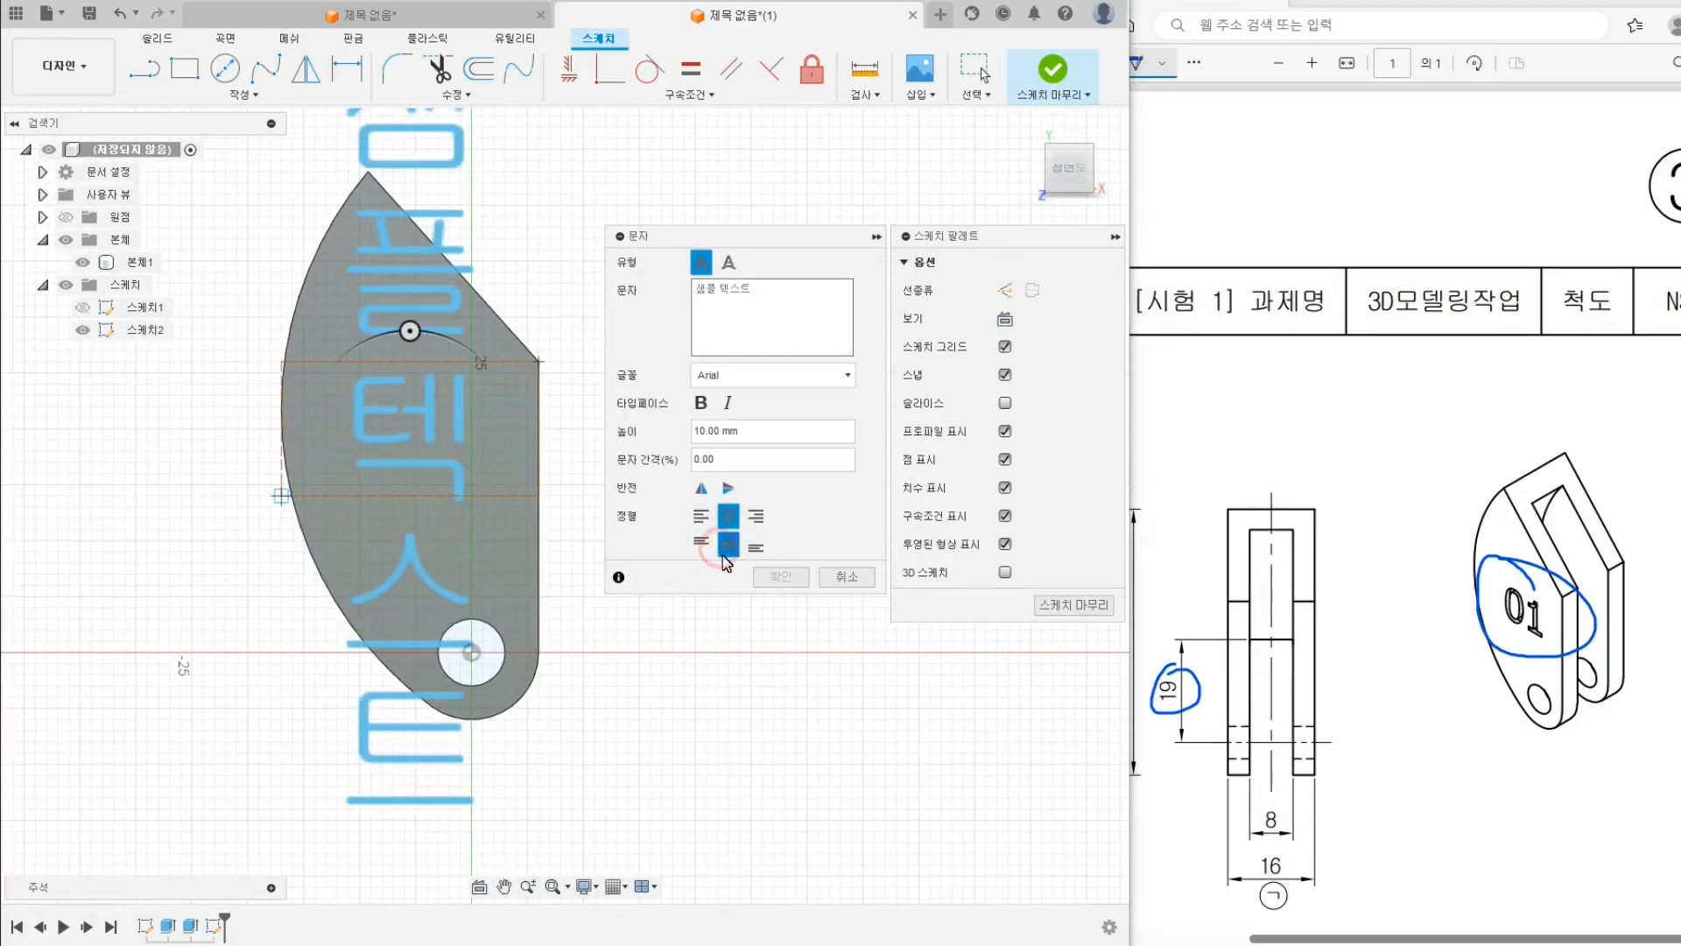
click(766, 315)
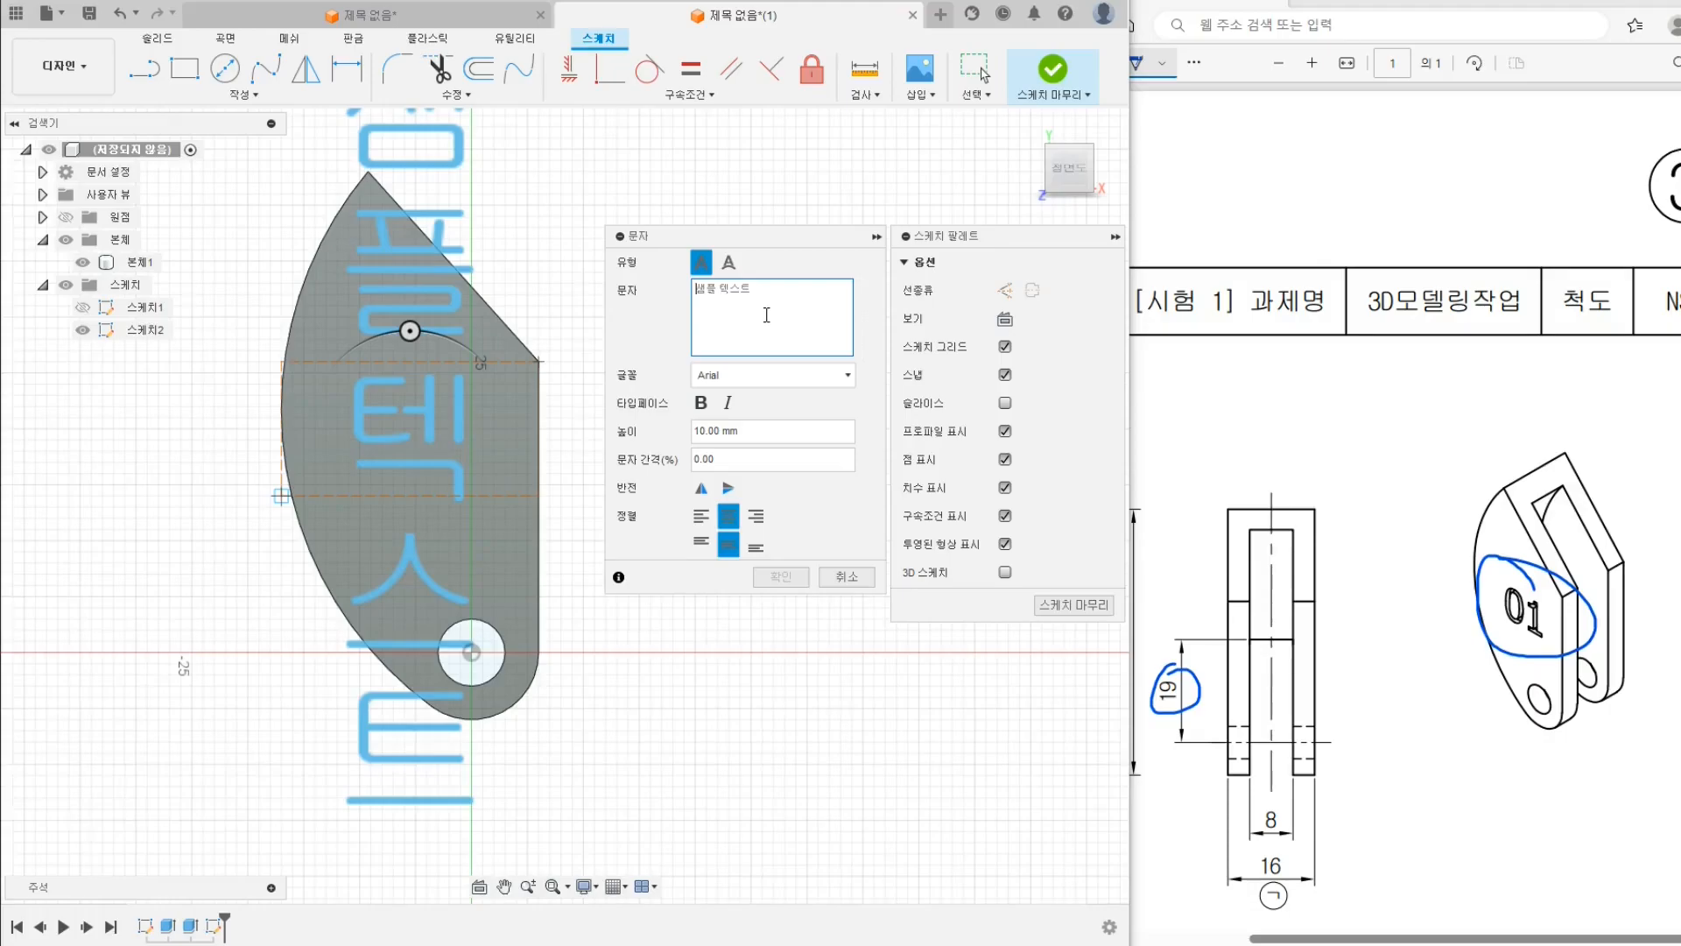
text(03)
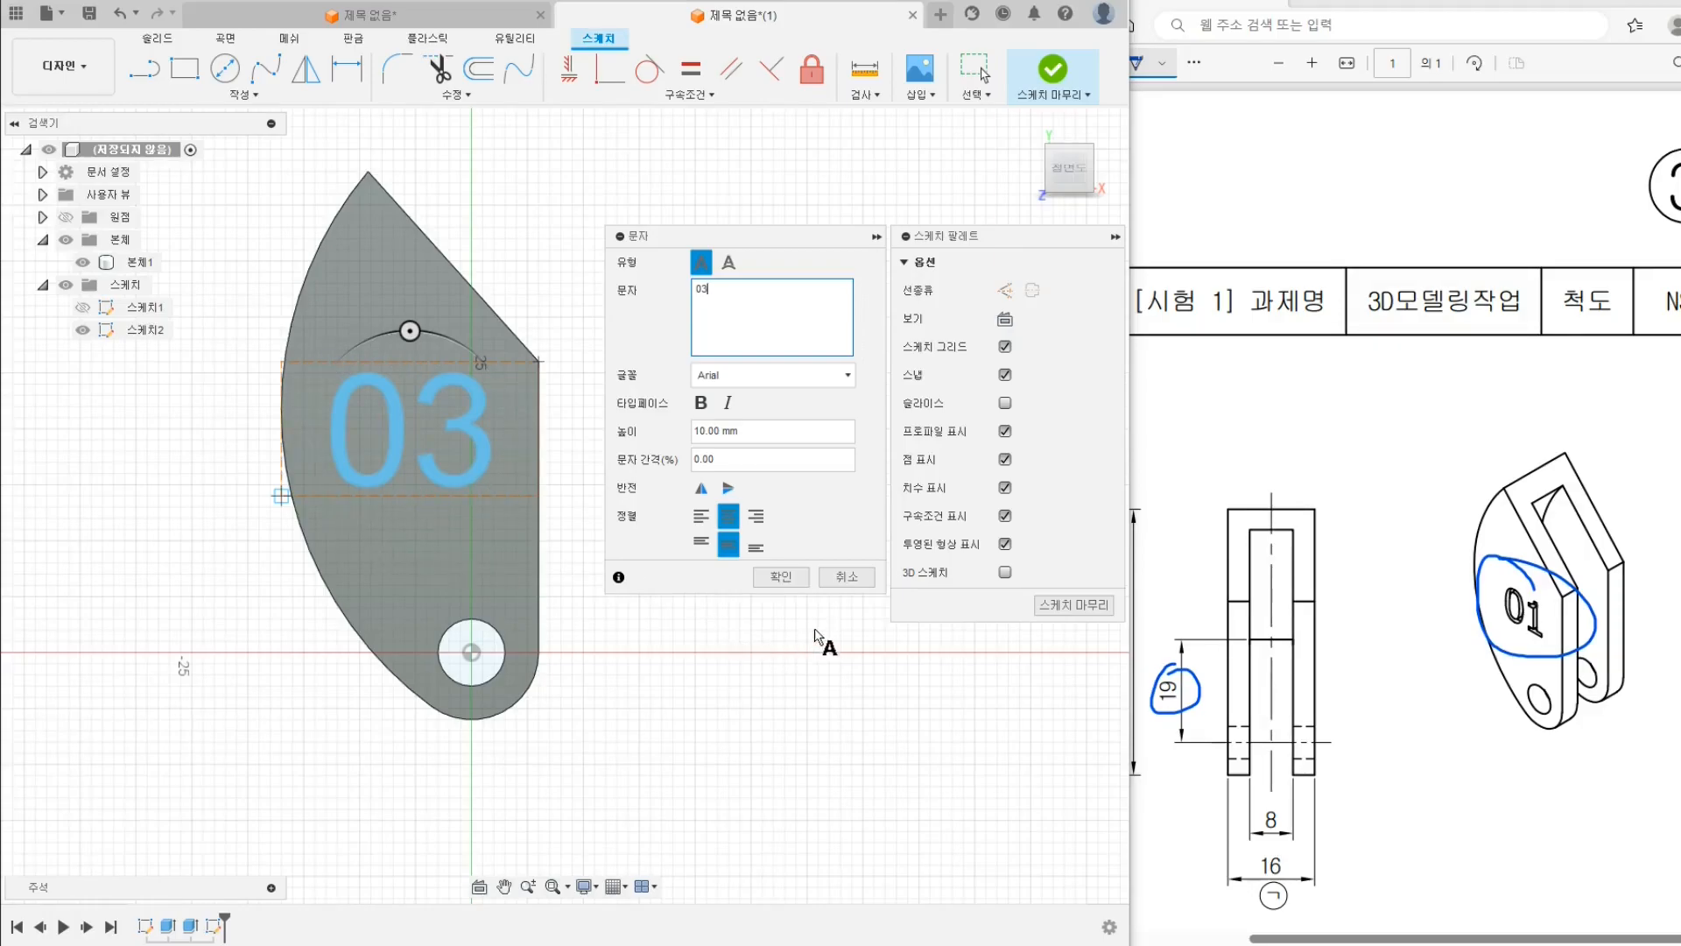
click(794, 583)
shift+middle_drag(575, 379, 420, 503)
click(1081, 609)
middle_drag(384, 438, 613, 446)
shift+middle_drag(444, 348, 510, 255)
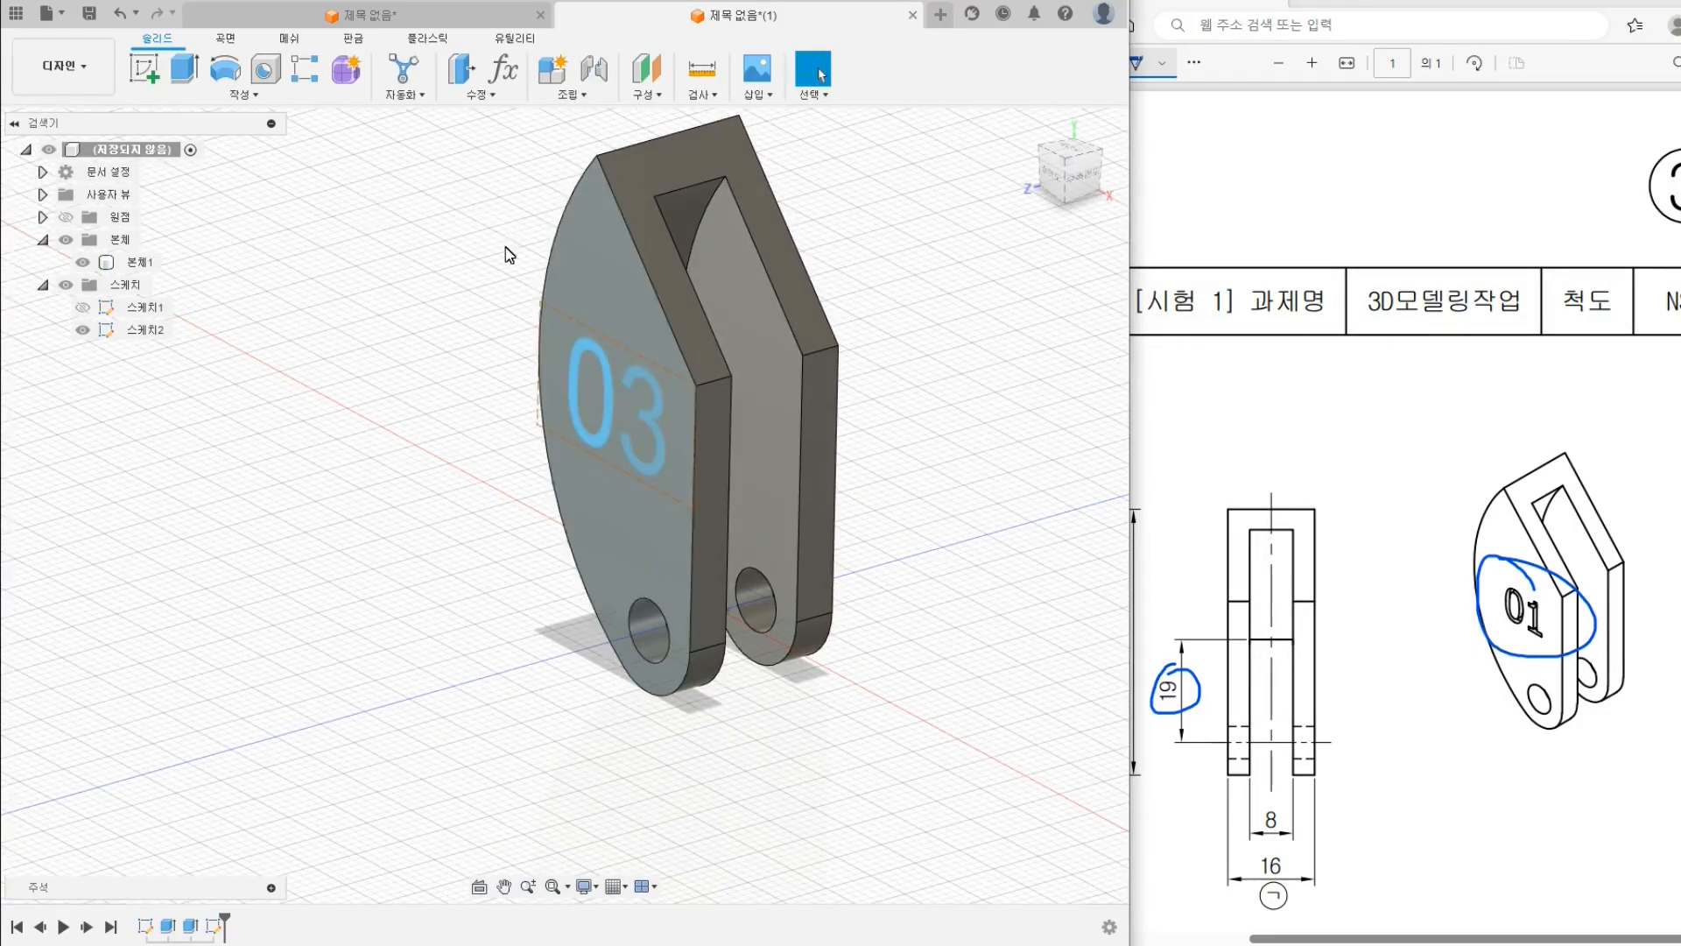
Extrude the 03 text by -0.2 mm as a cut into the side face
click(184, 68)
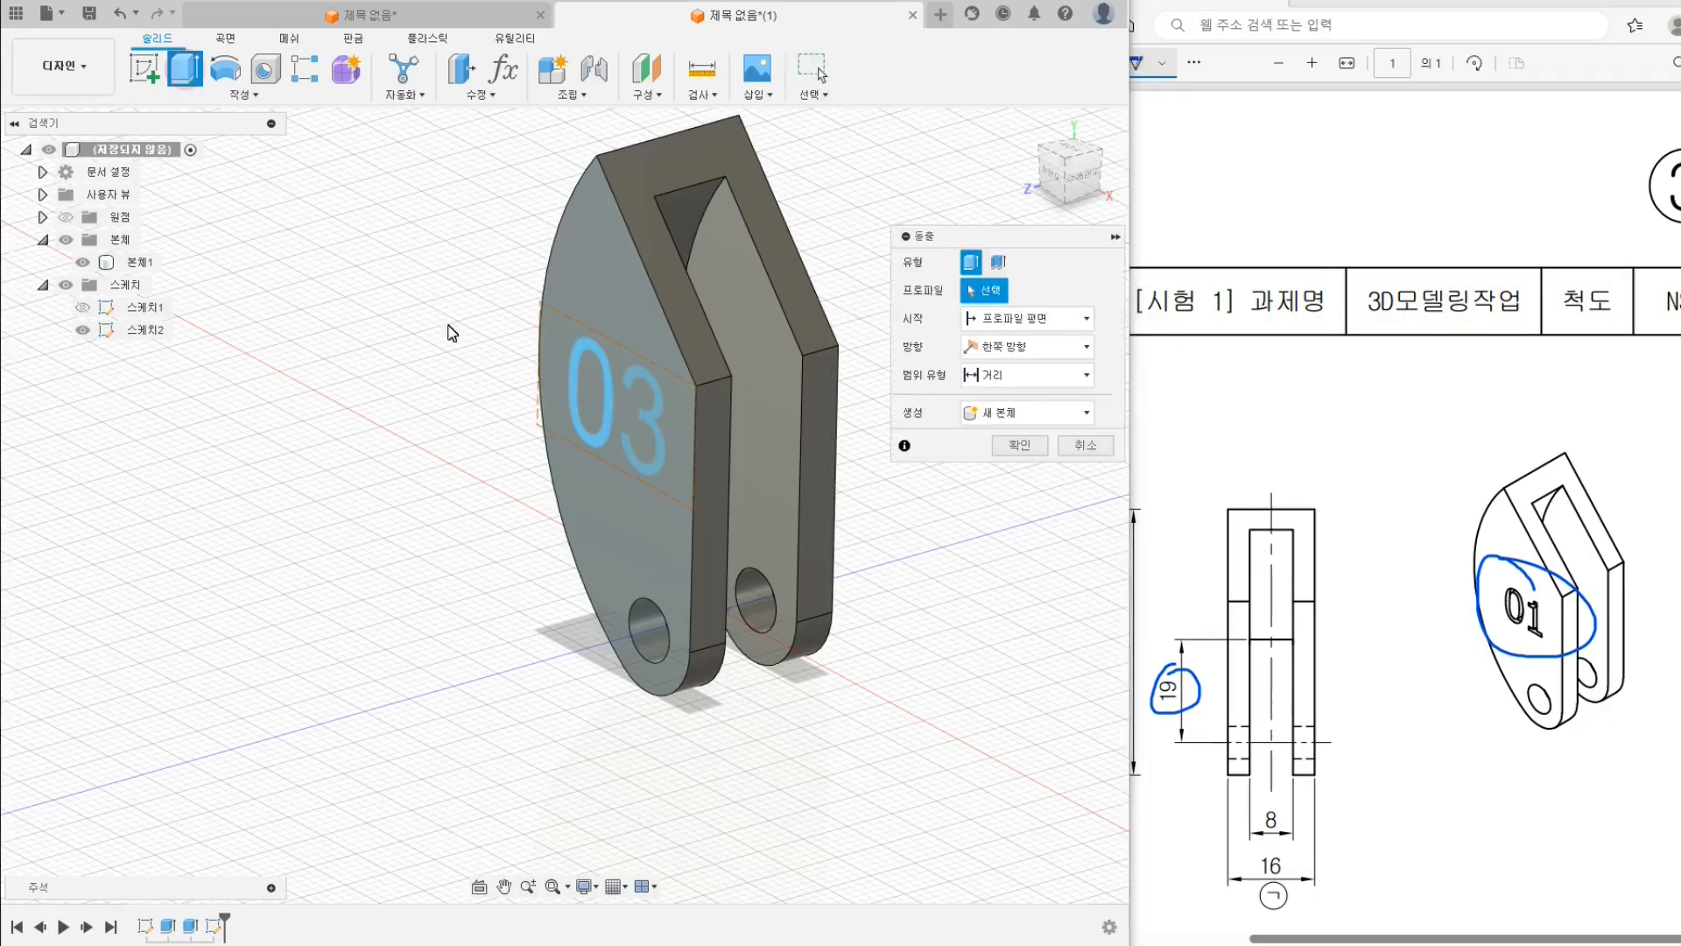
click(612, 377)
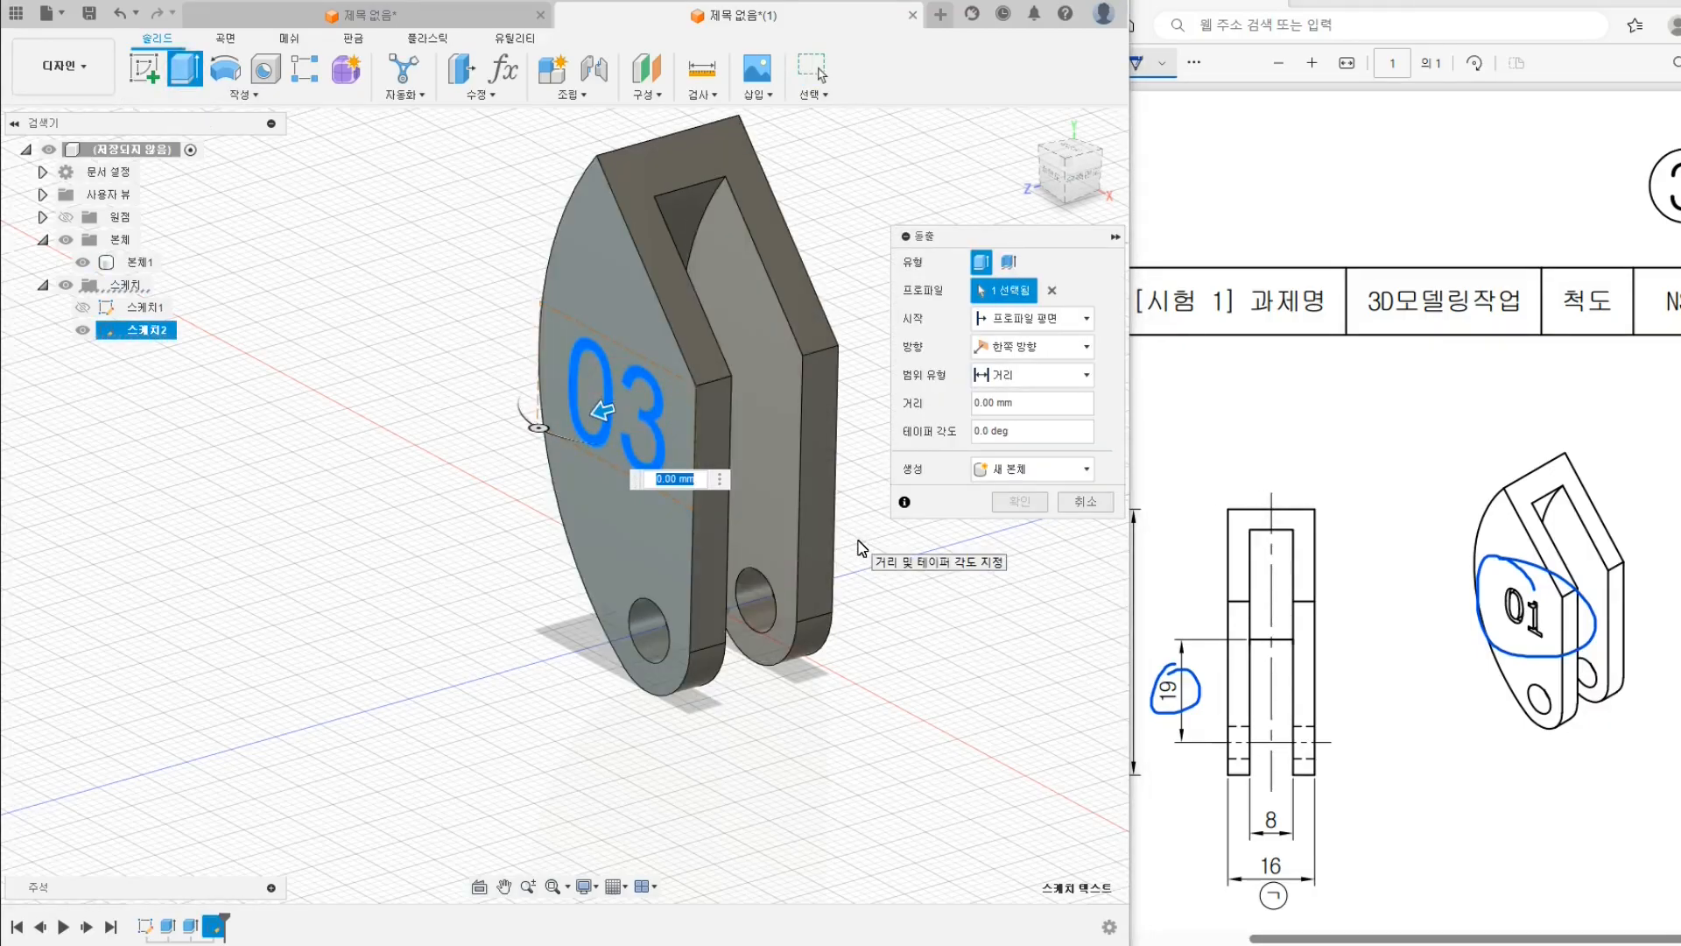
text(-0.2)
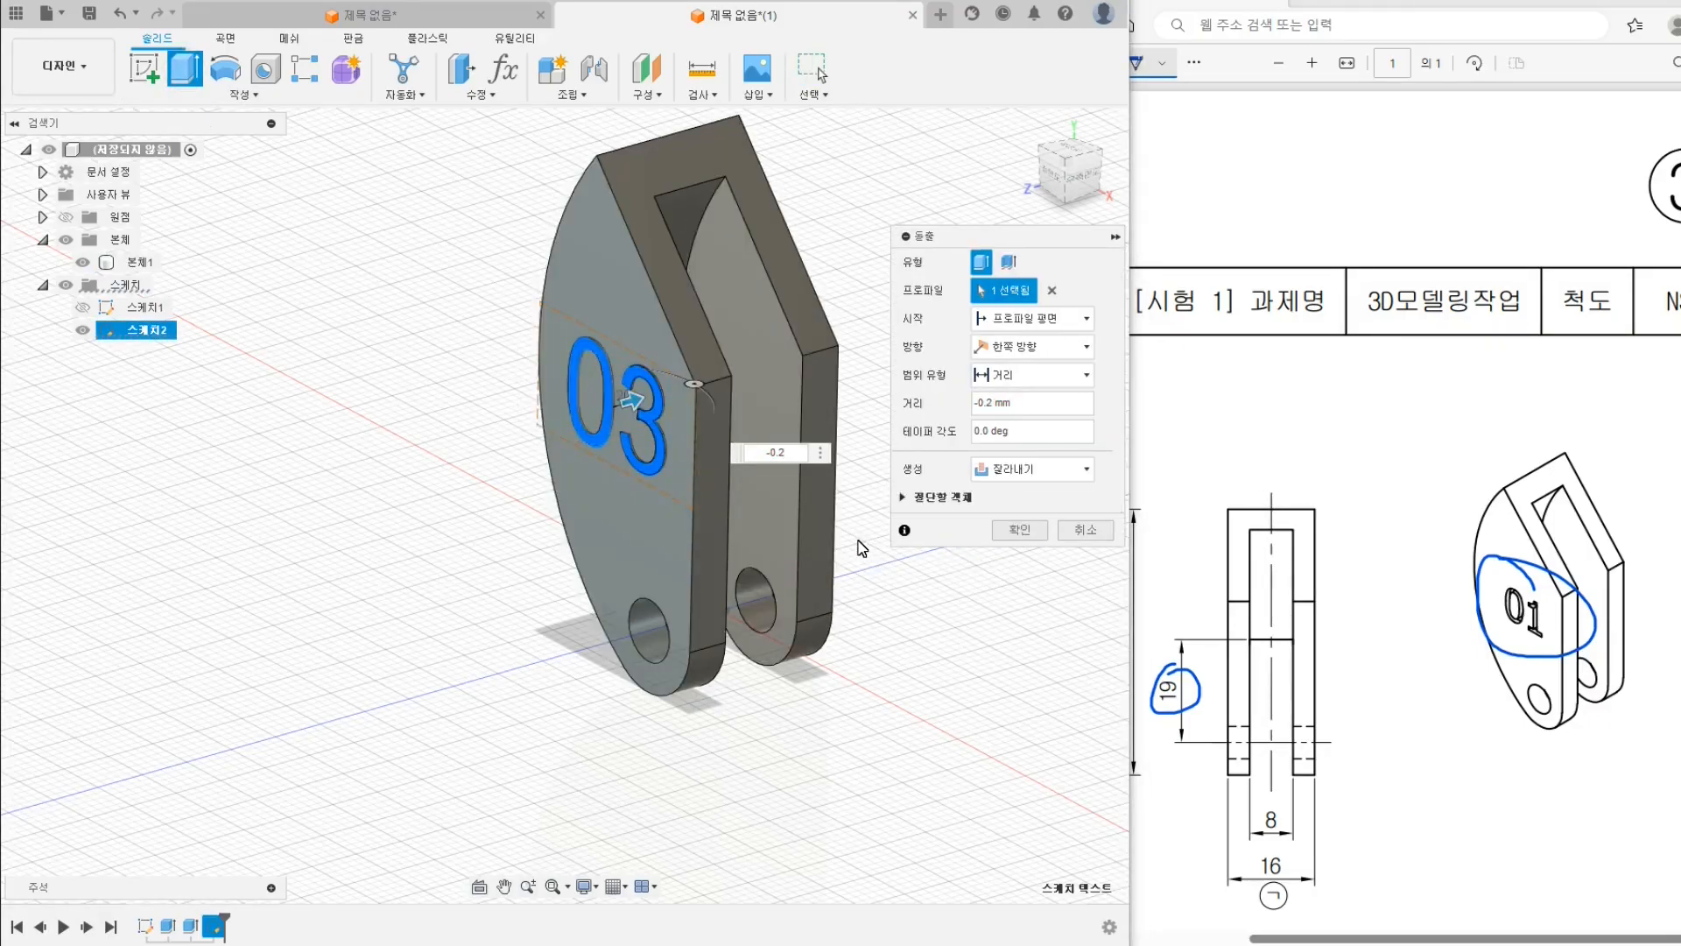
key(Return)
Inspect the engraved 03 on the side face up close and turn the model to its front view
mouse_move(586, 484)
shift+middle_down()
mouse_move(814, 712)
mouse_move(579, 462)
mouse_move(573, 479)
shift+middle_up()
middle_drag(801, 650, 624, 584)
scroll(826, 706, down, 3)
scroll(635, 485, up, 4)
scroll(633, 479, up, 3)
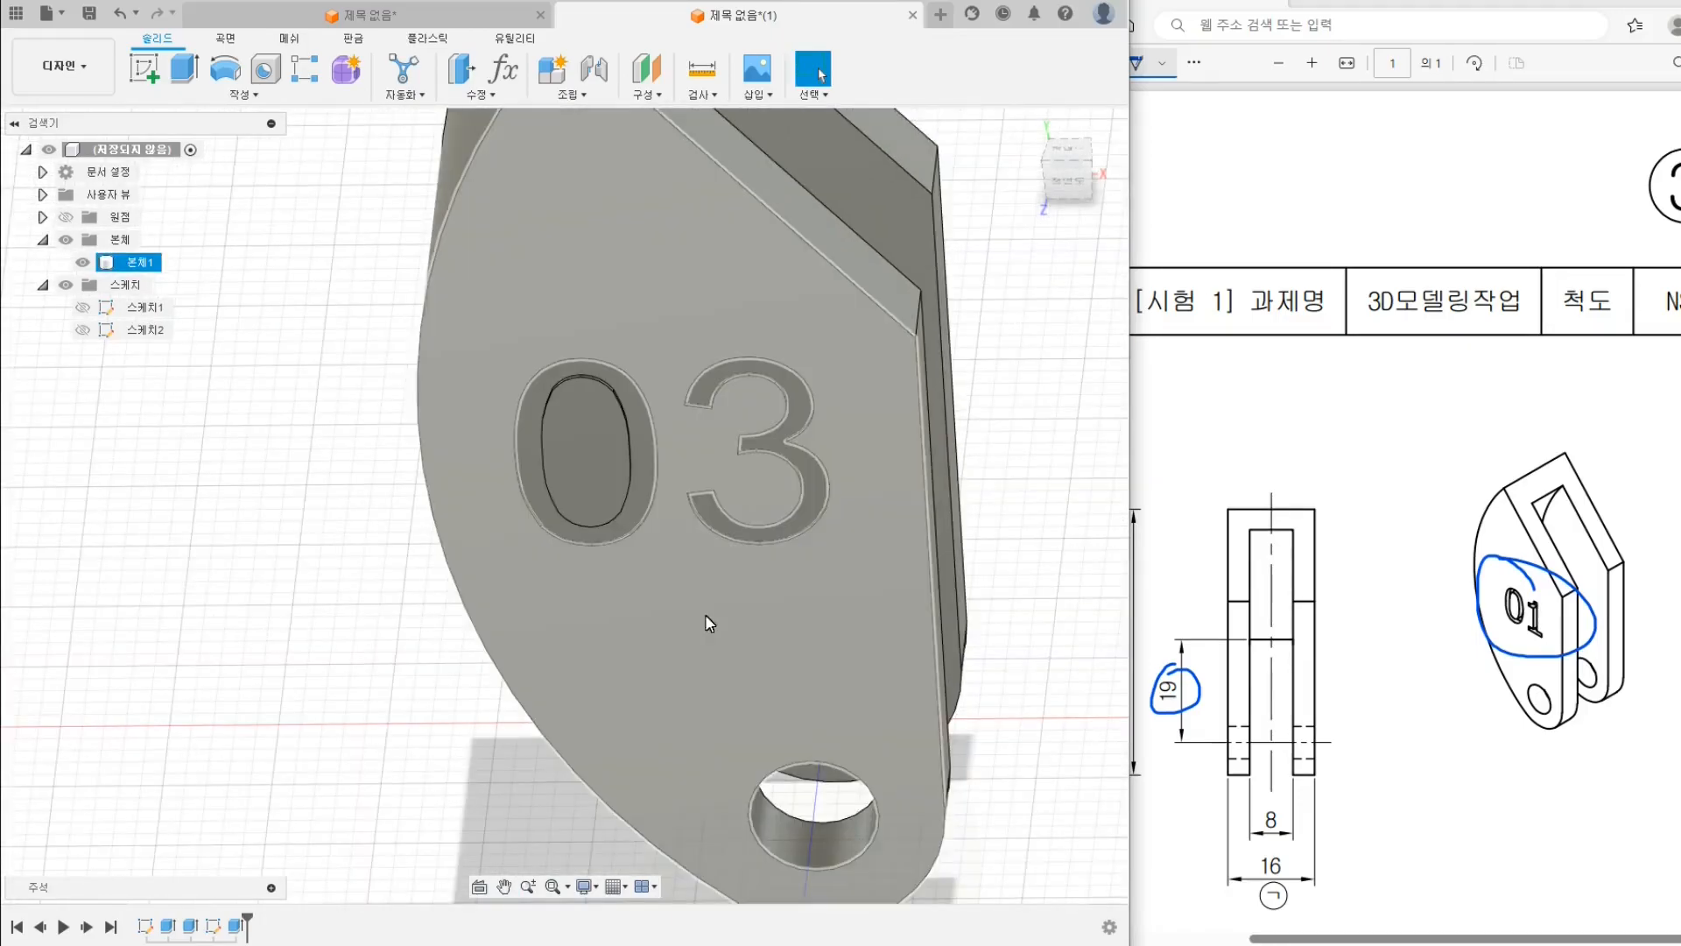
shift+middle_drag(708, 619, 655, 537)
middle_drag(828, 769, 679, 560)
click(1068, 174)
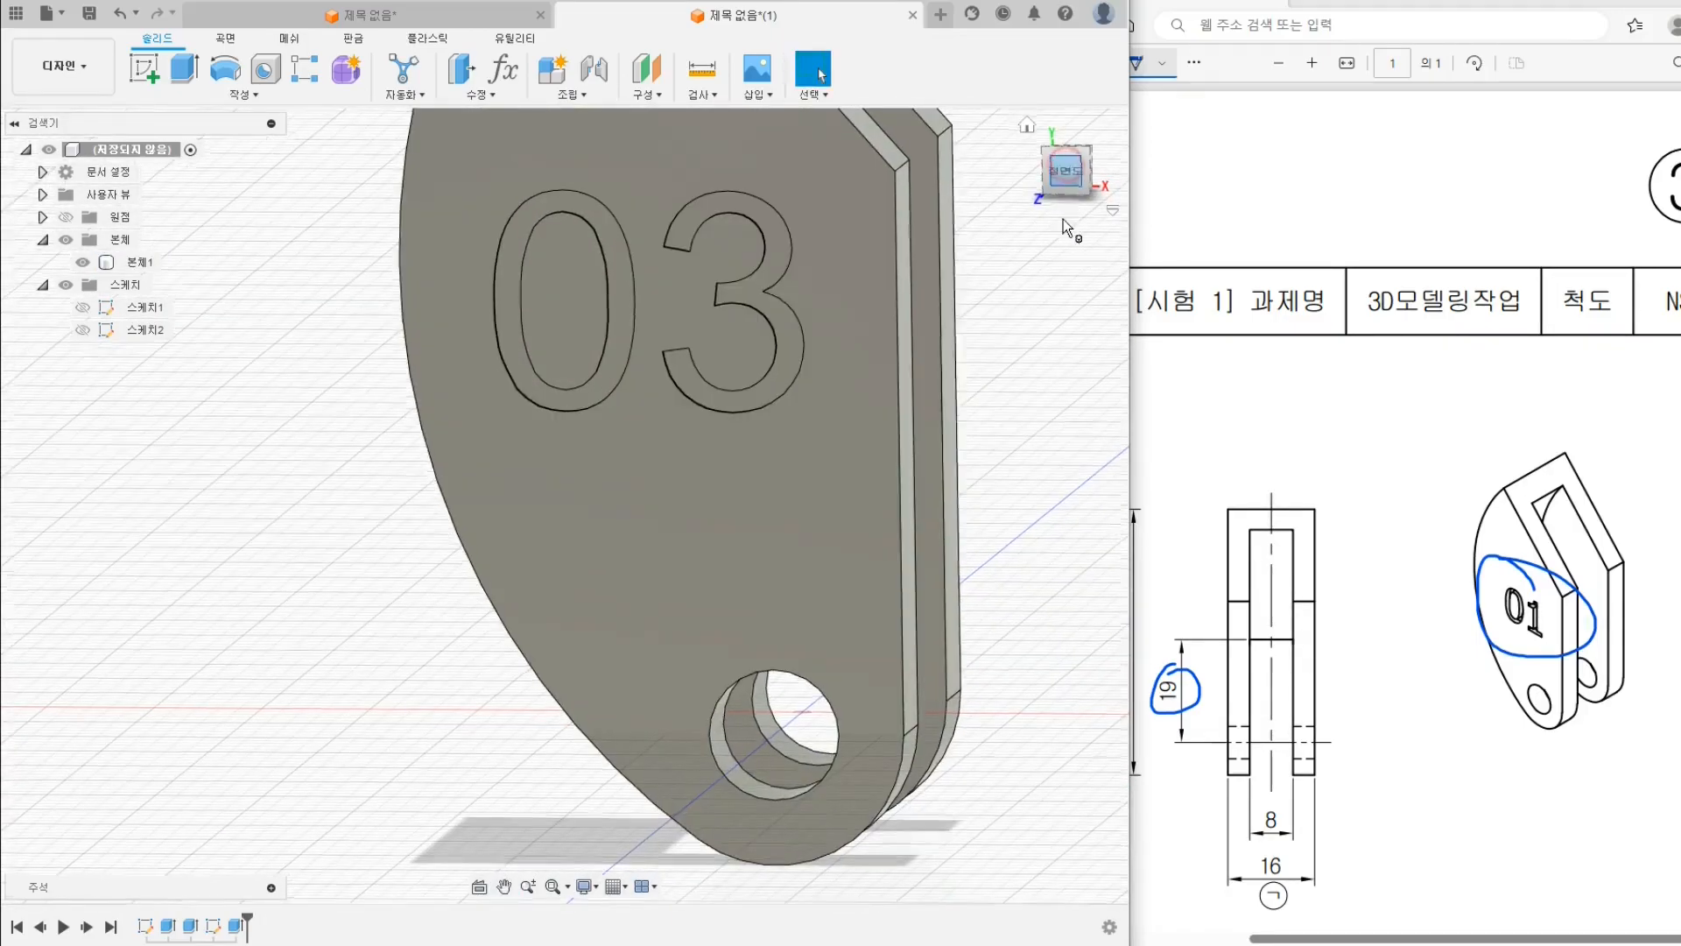
middle_drag(981, 605, 707, 543)
scroll(850, 521, down, 3)
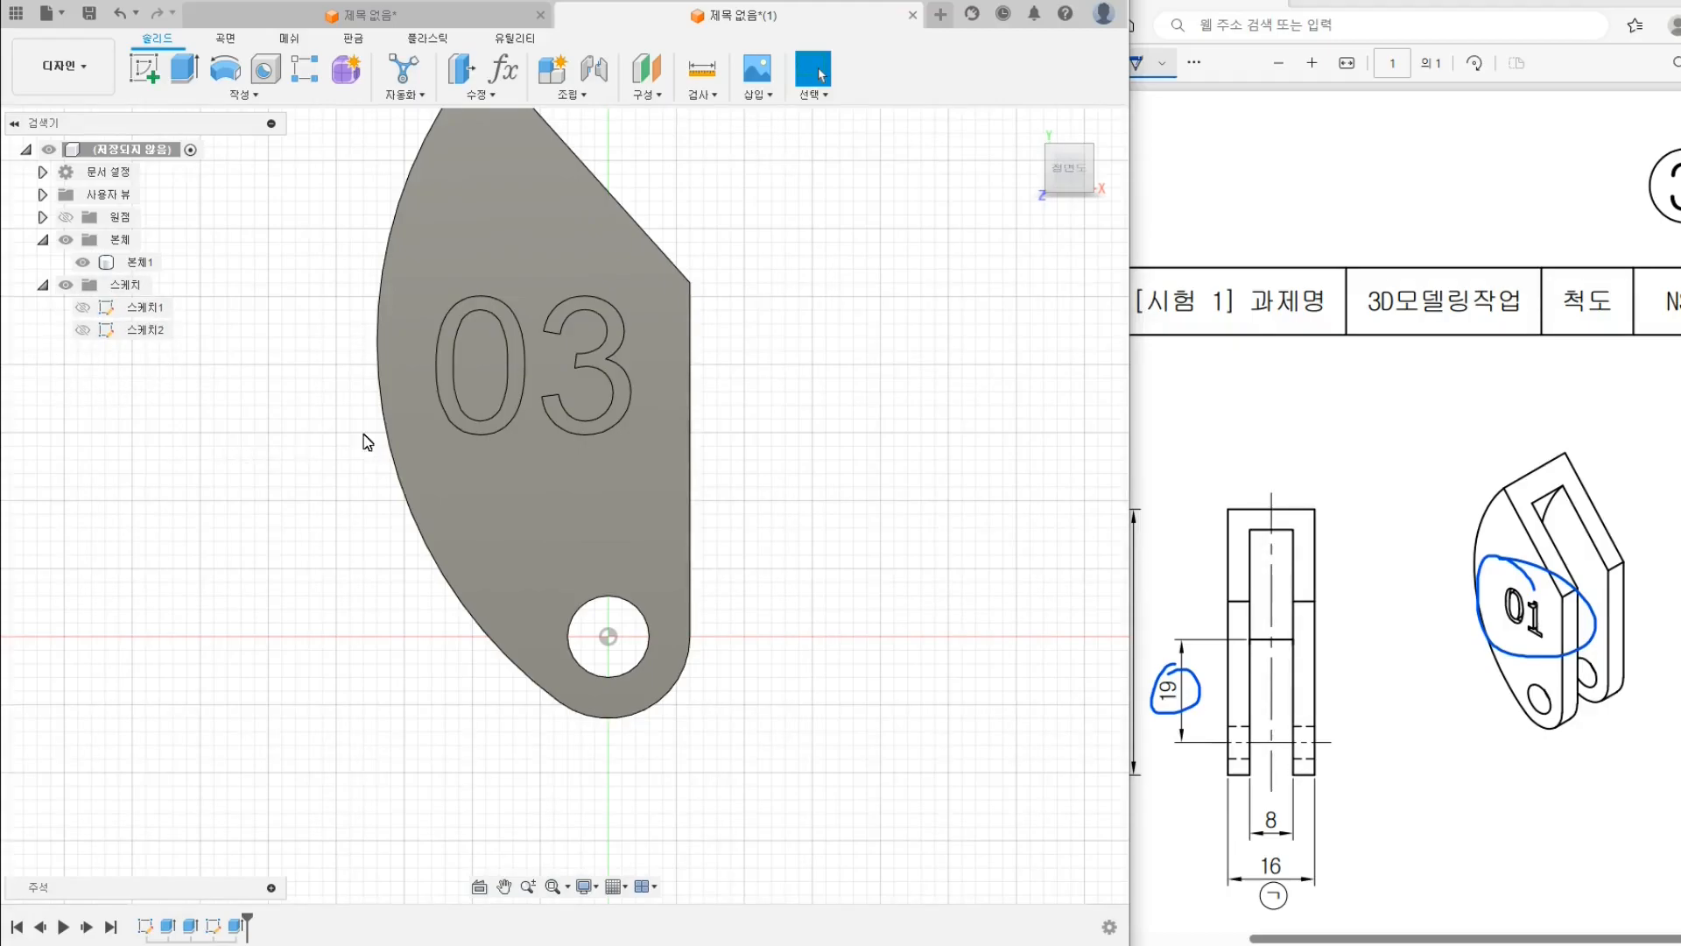
Start a new sketch on the front origin plane through the middle of the body and view it straight on
click(145, 79)
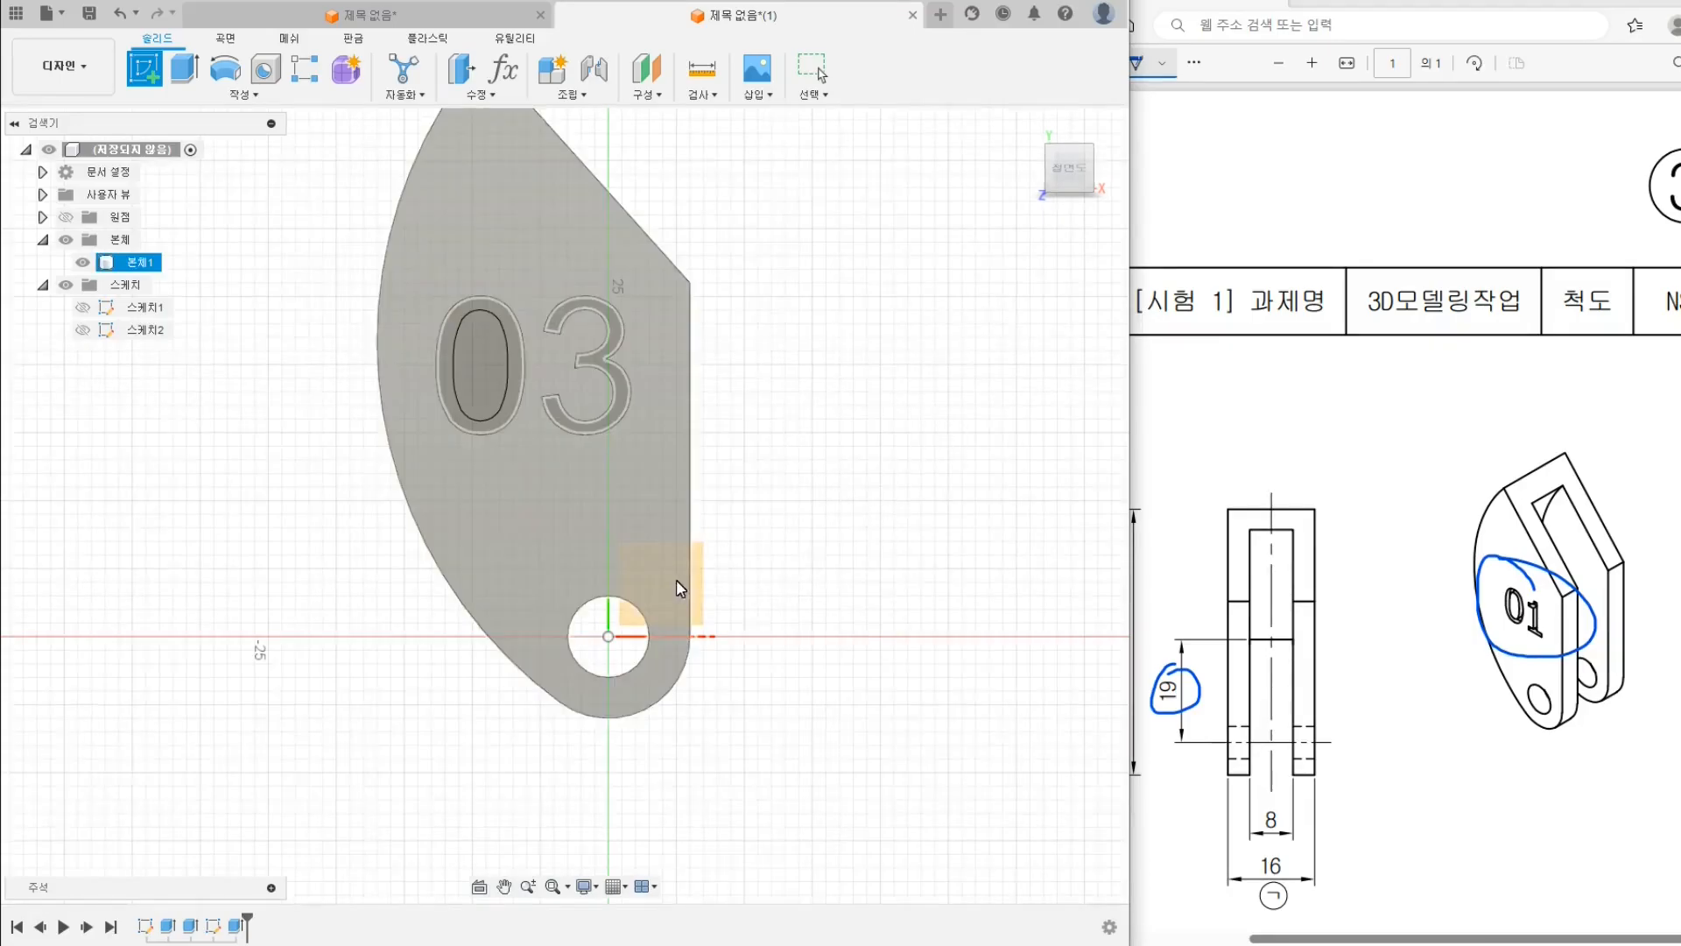
click(868, 486)
mouse_move(823, 511)
shift+middle_down()
mouse_move(274, 487)
mouse_move(461, 551)
mouse_move(598, 529)
mouse_move(548, 357)
mouse_move(533, 476)
mouse_move(753, 372)
shift+middle_up()
click(1058, 183)
mouse_move(586, 543)
middle_down()
mouse_move(604, 578)
mouse_move(615, 529)
middle_up()
scroll(649, 631, up, 2)
scroll(668, 639, down, 3)
Examine the views and dimensions of part 2 in the exam drawing
scroll(1344, 663, down, 9)
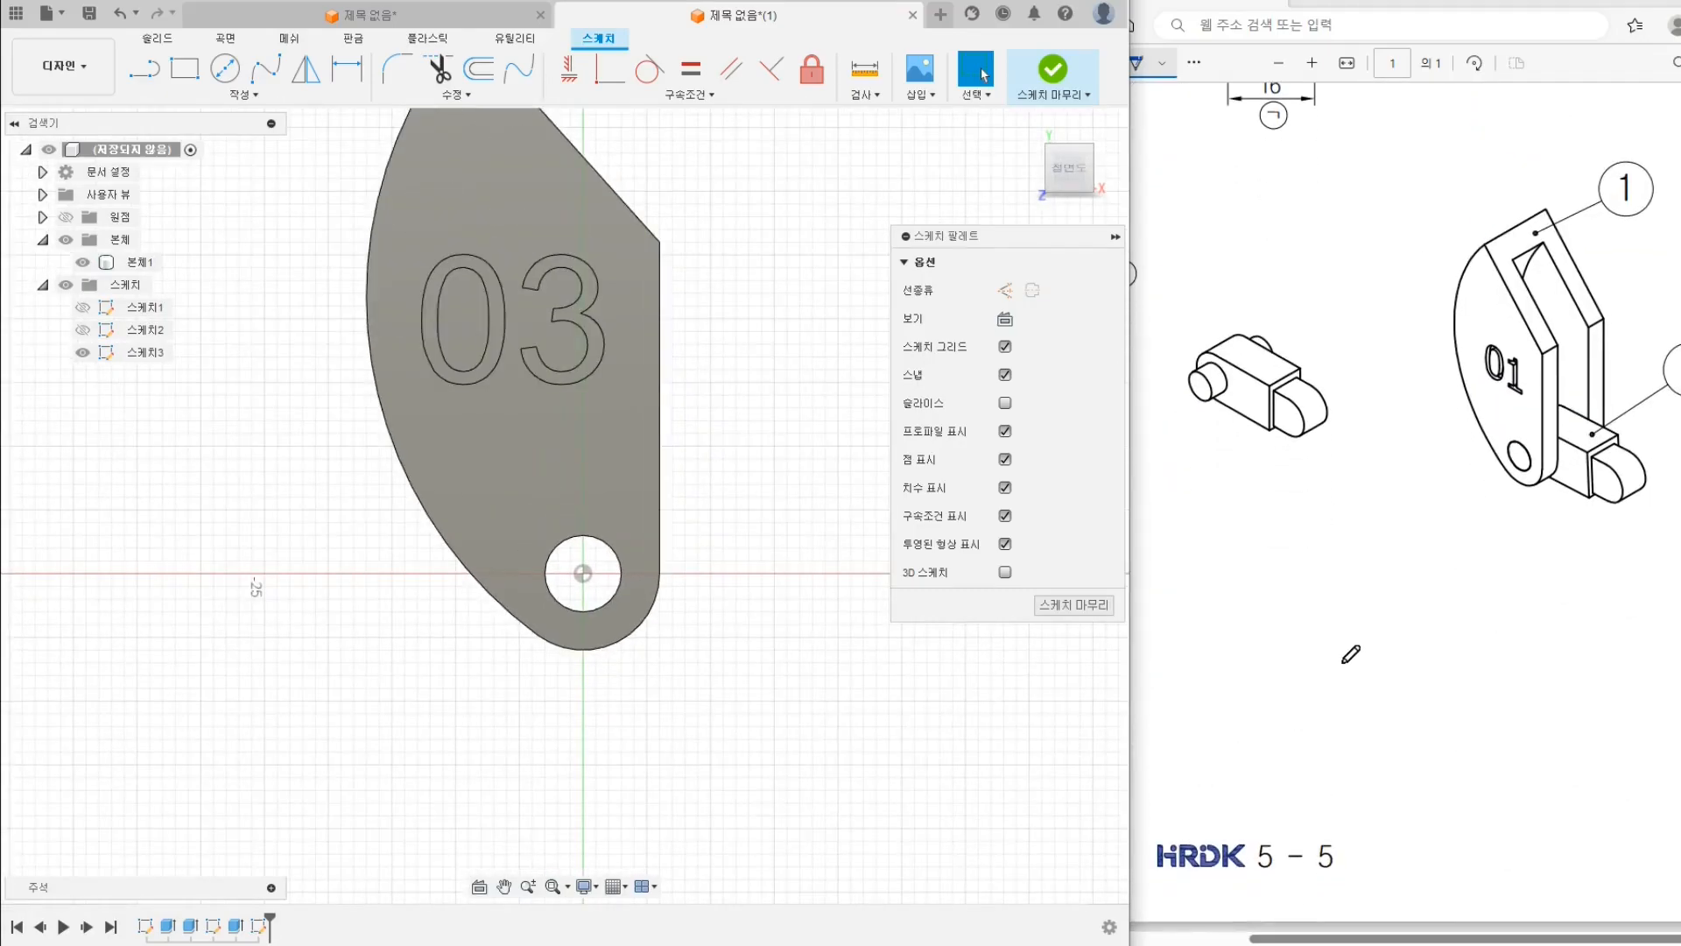
scroll(1345, 663, left, 4)
scroll(1260, 640, up, 1)
ctrl+scroll(1260, 639, up, 2)
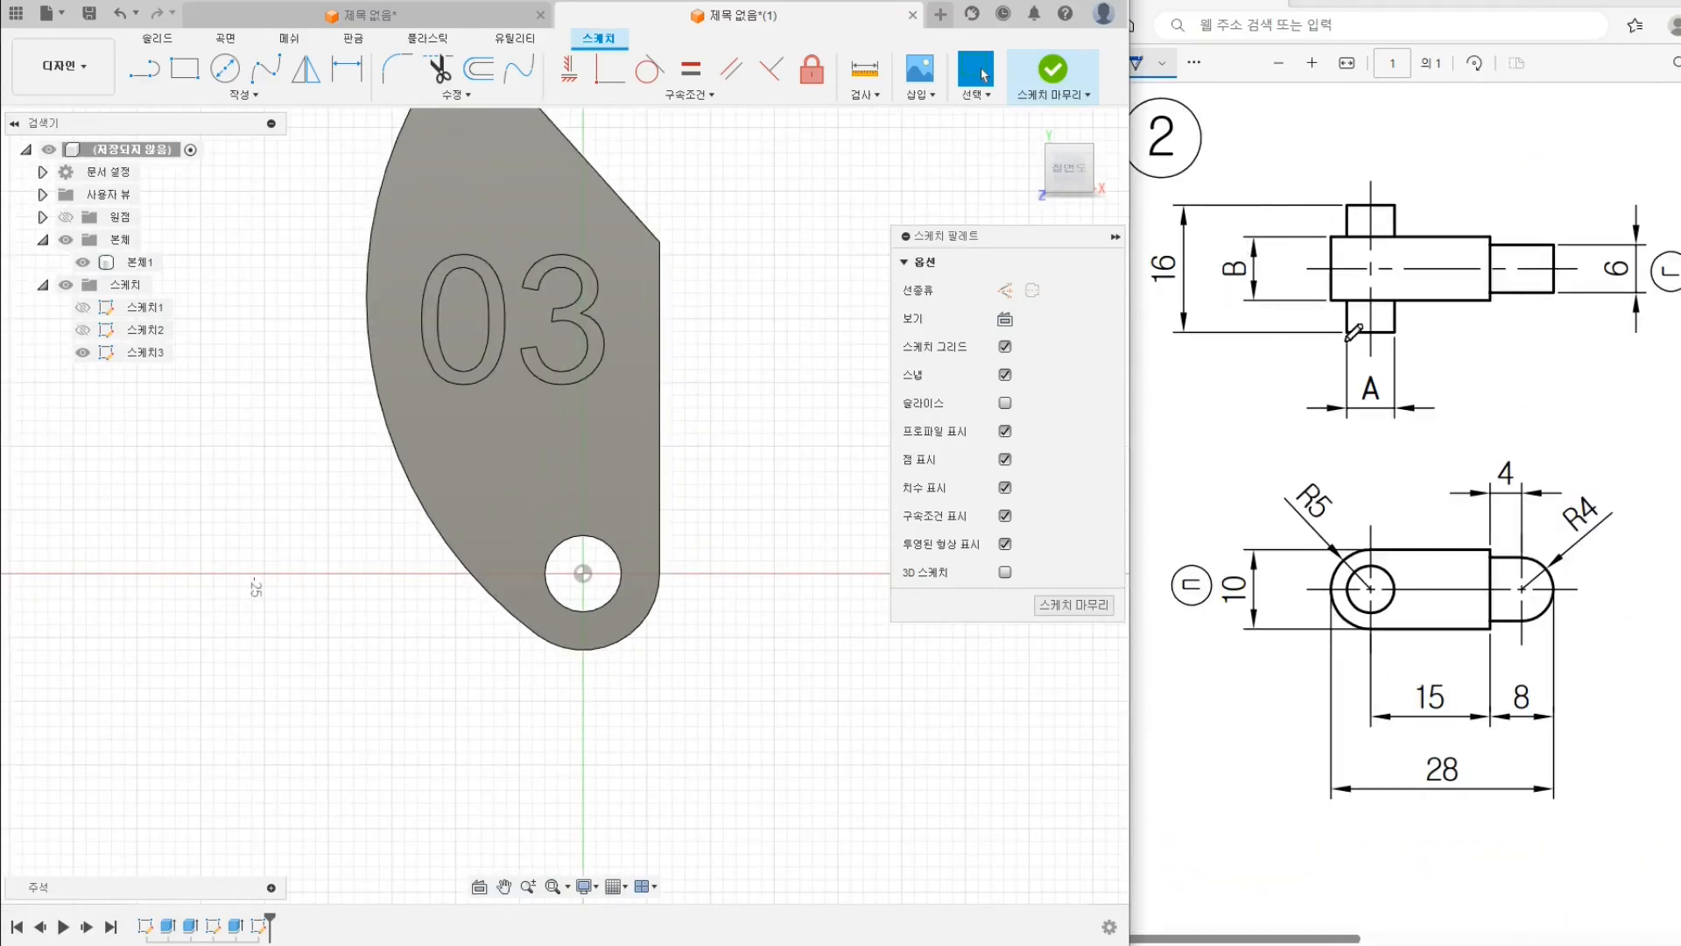
scroll(1357, 448, up, 2)
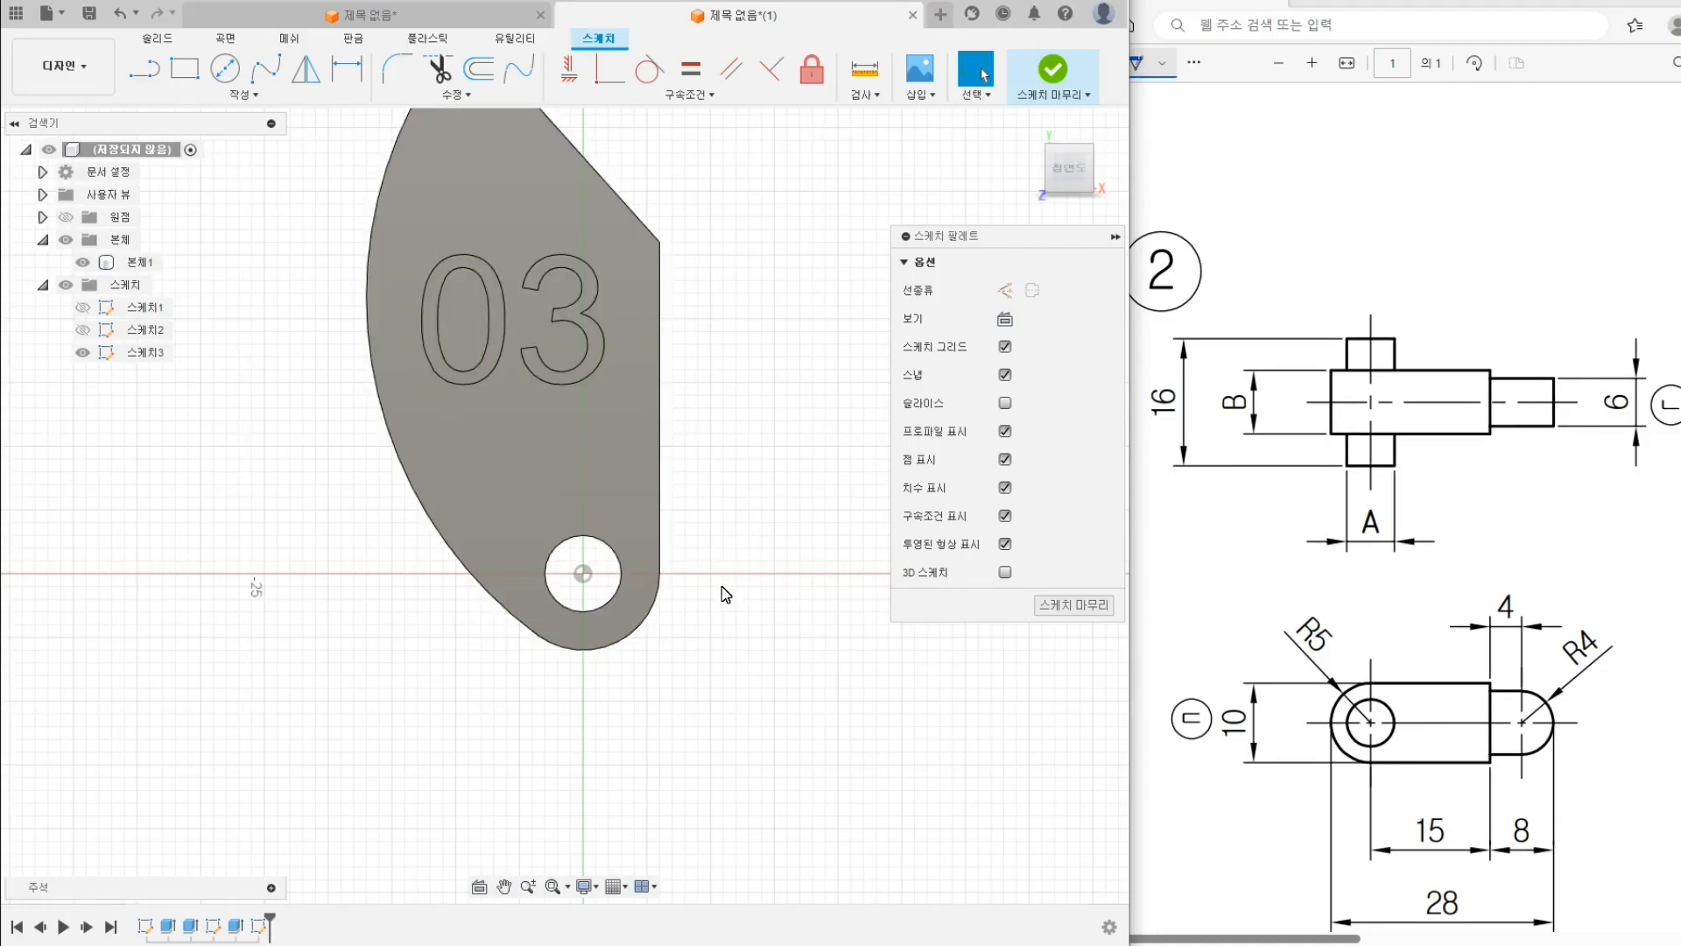
Draw a 5 mm diameter circle centred on the origin inside the body's hole
scroll(725, 594, up, 1)
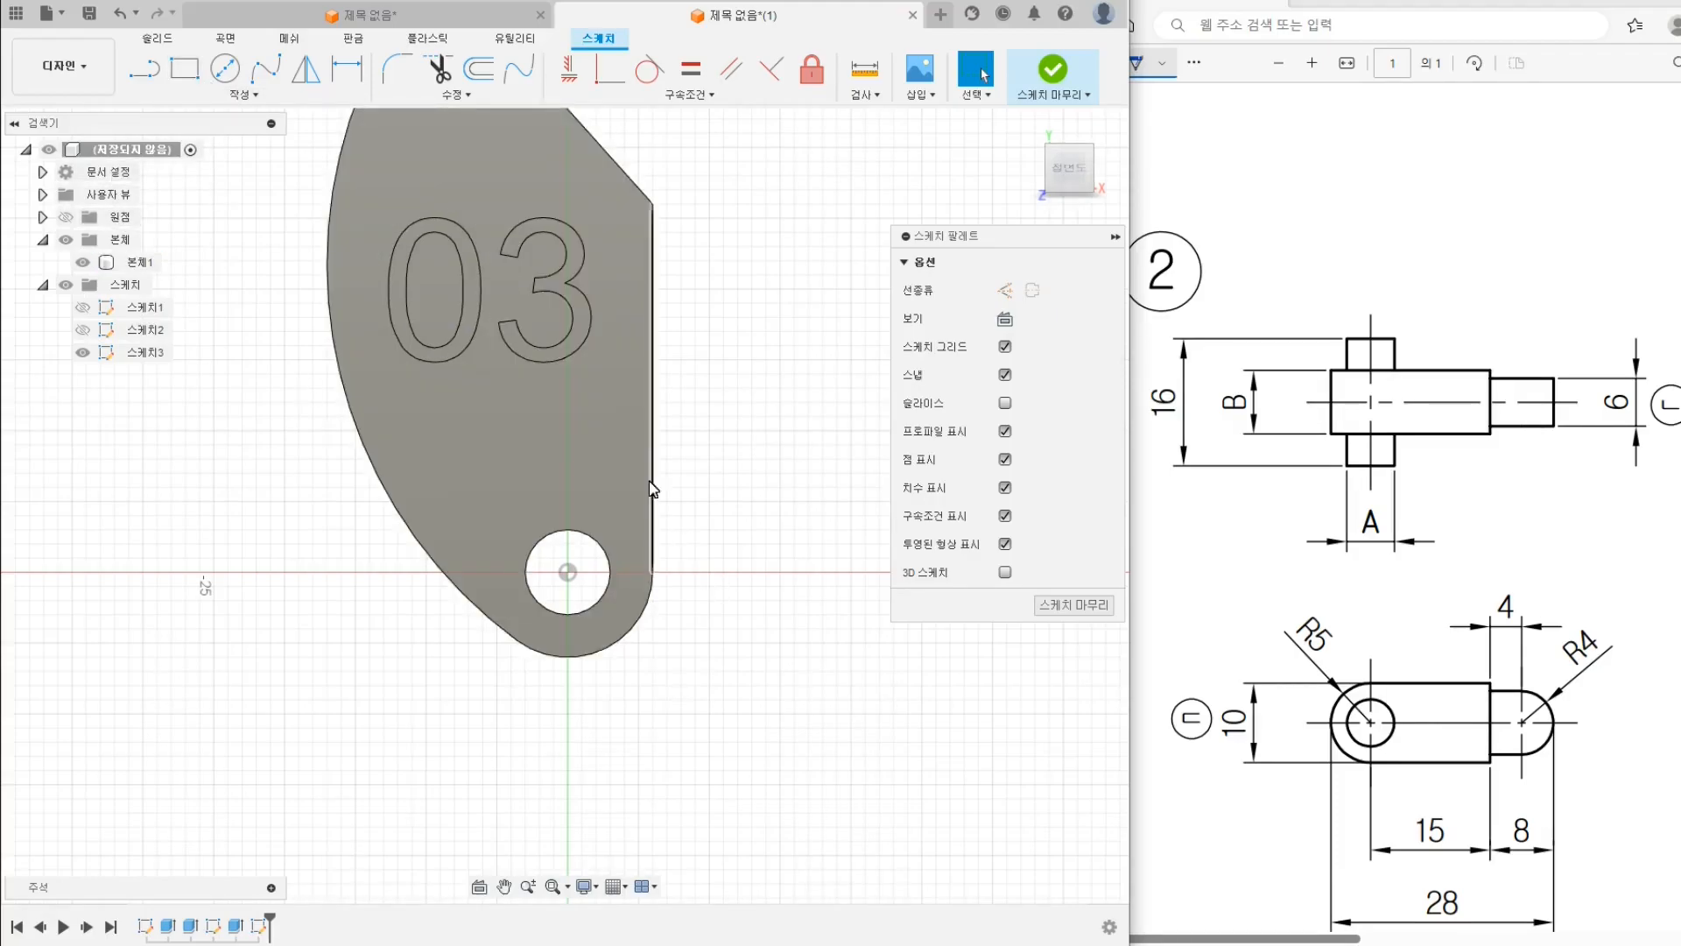
mouse_move(788, 582)
shift+middle_down()
mouse_move(518, 280)
mouse_move(533, 497)
shift+middle_up()
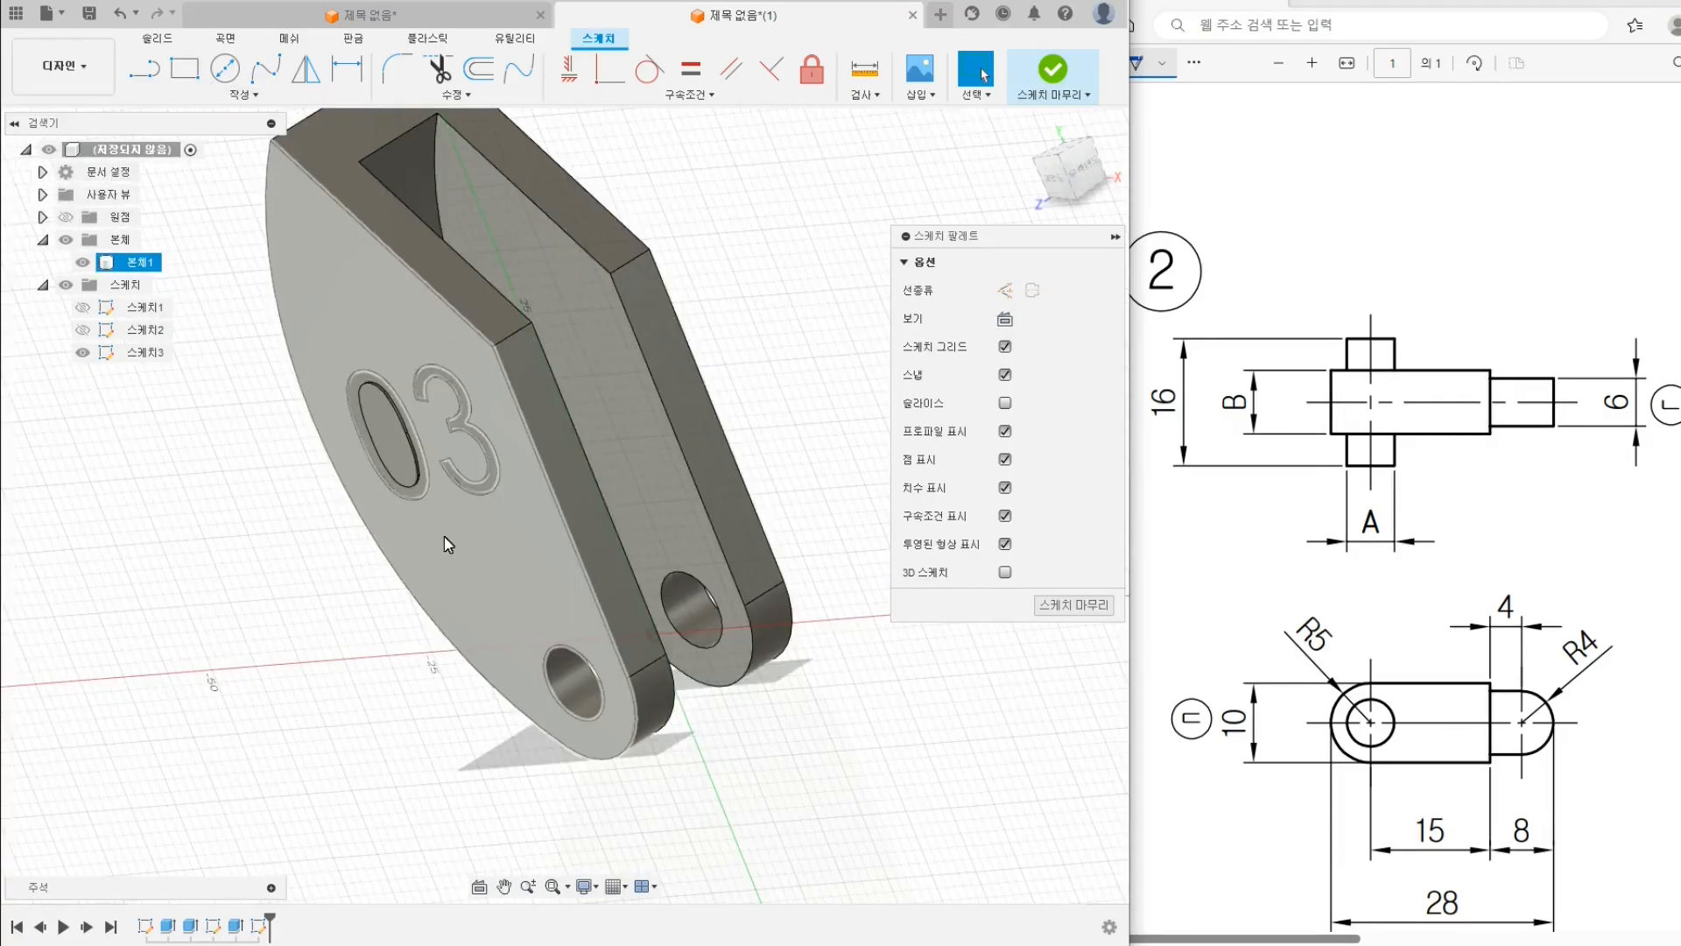
shift+middle_drag(465, 368, 823, 255)
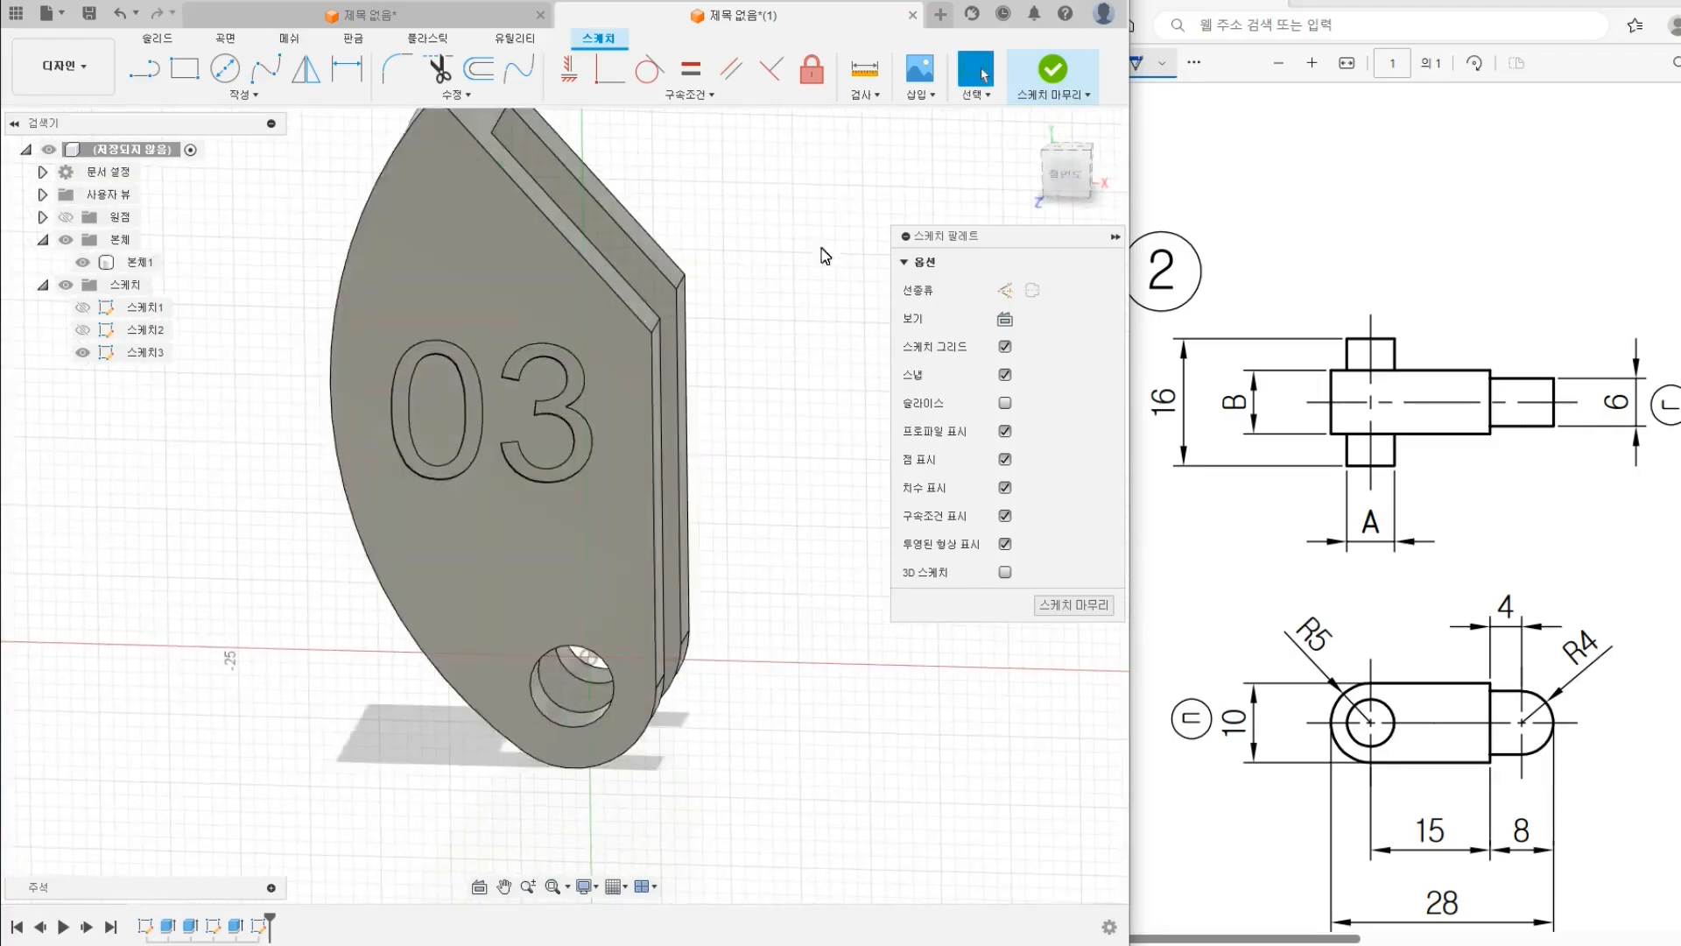
click(1069, 177)
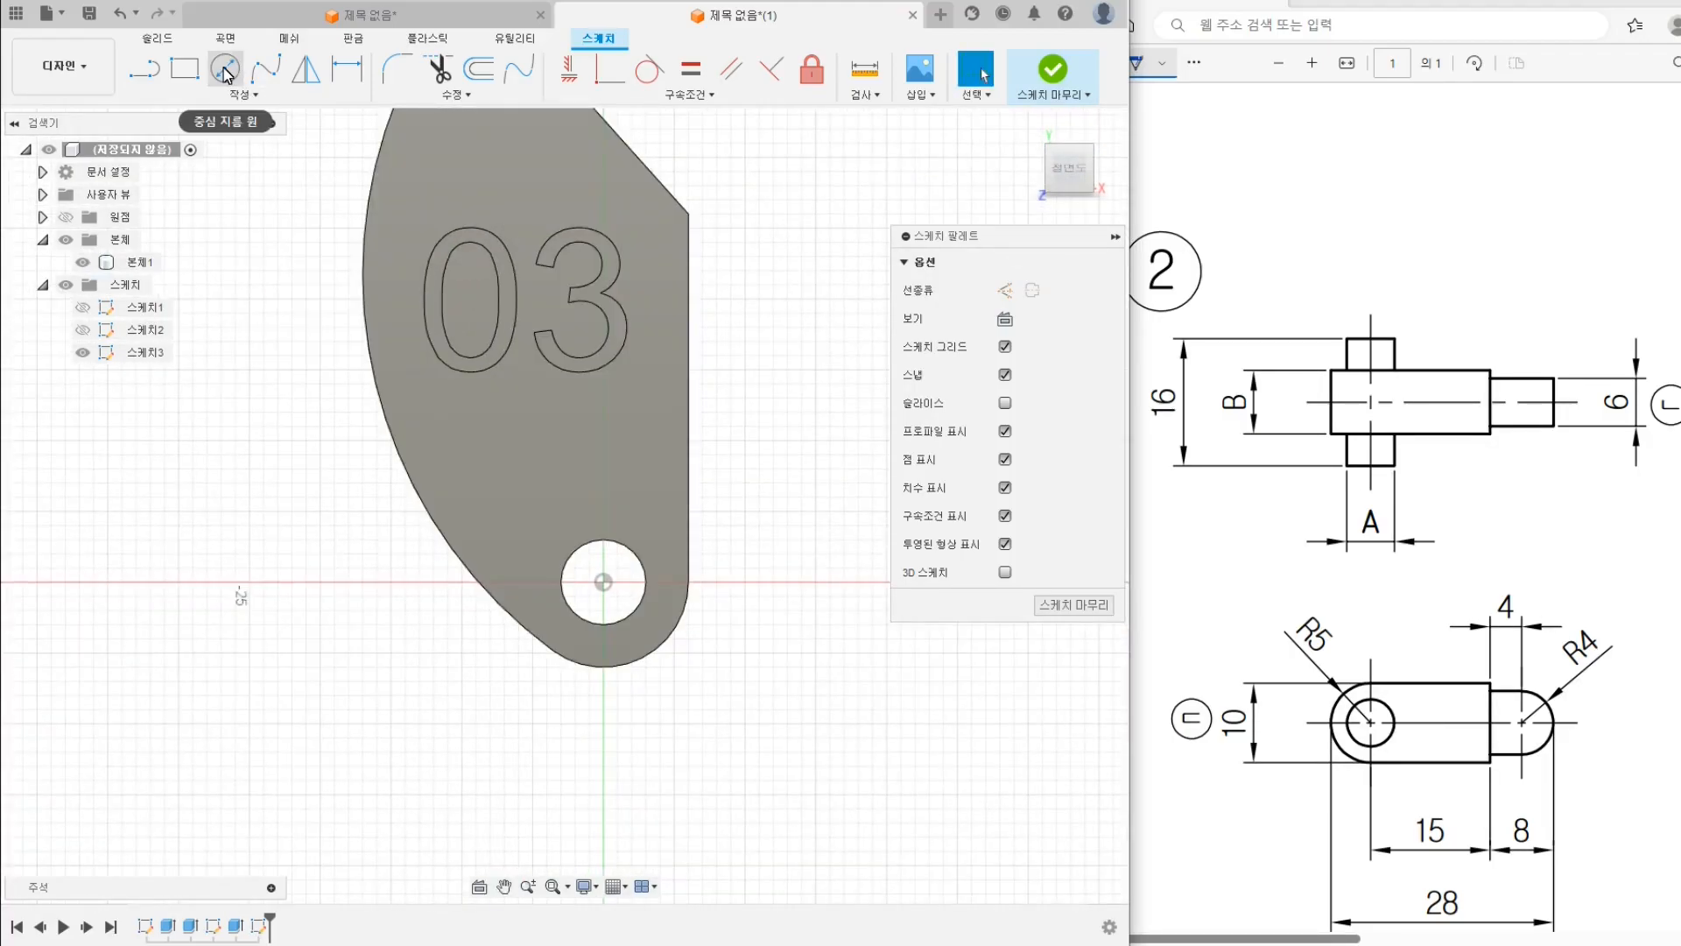
click(225, 70)
scroll(603, 585, up, 3)
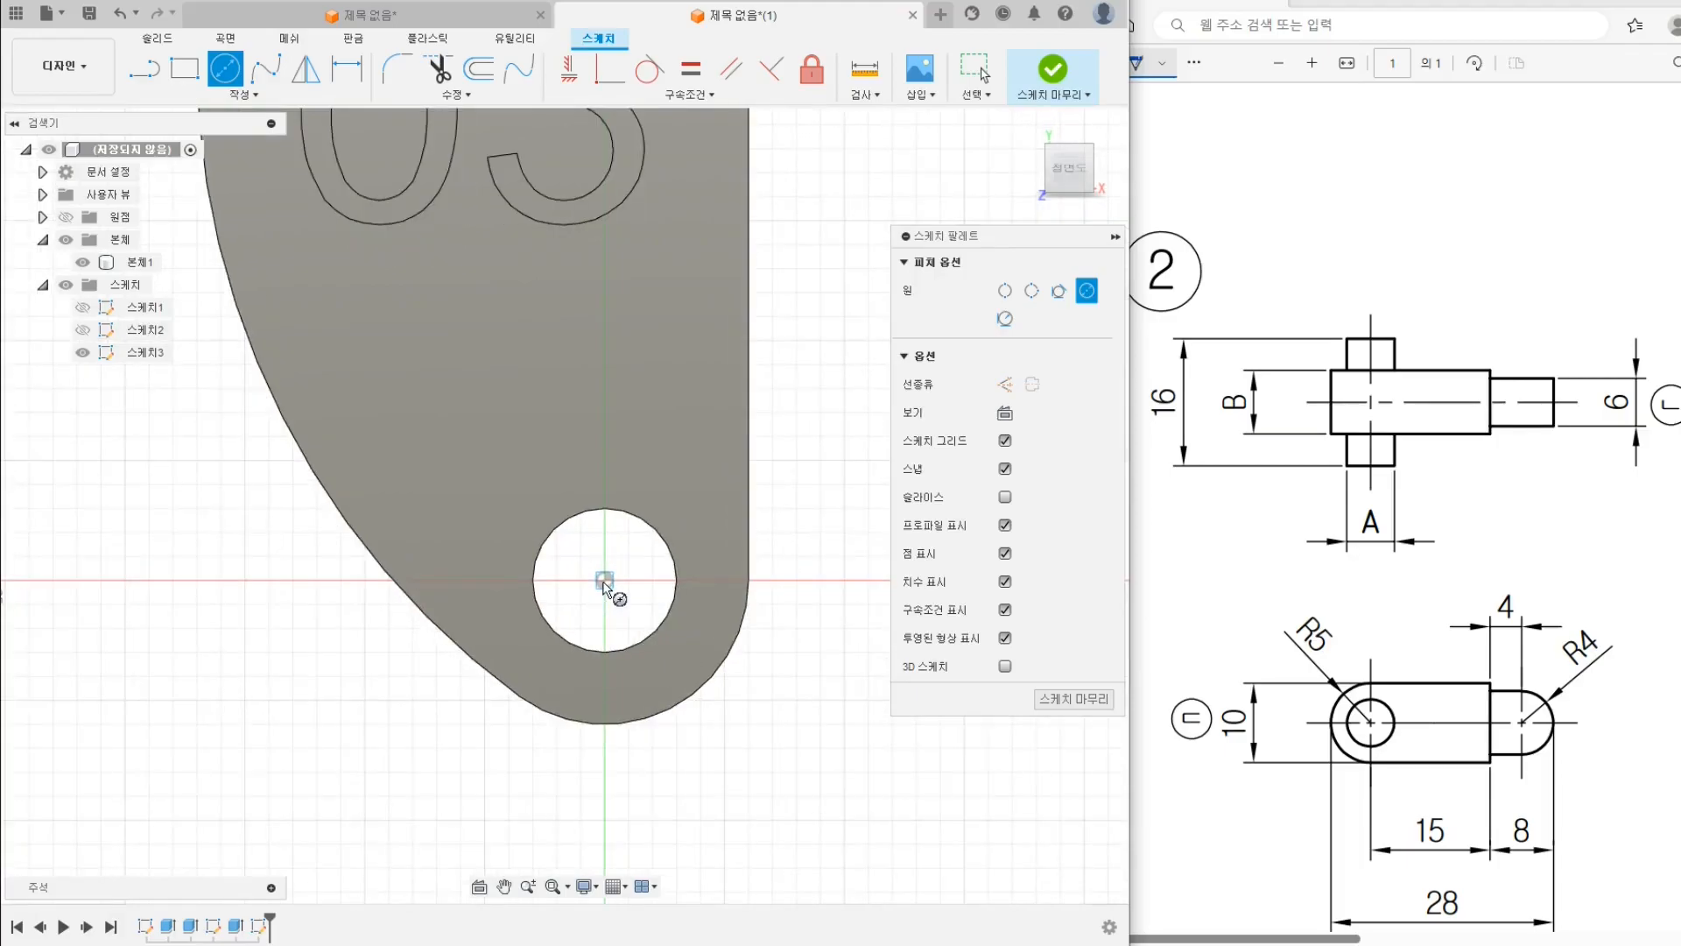
click(605, 580)
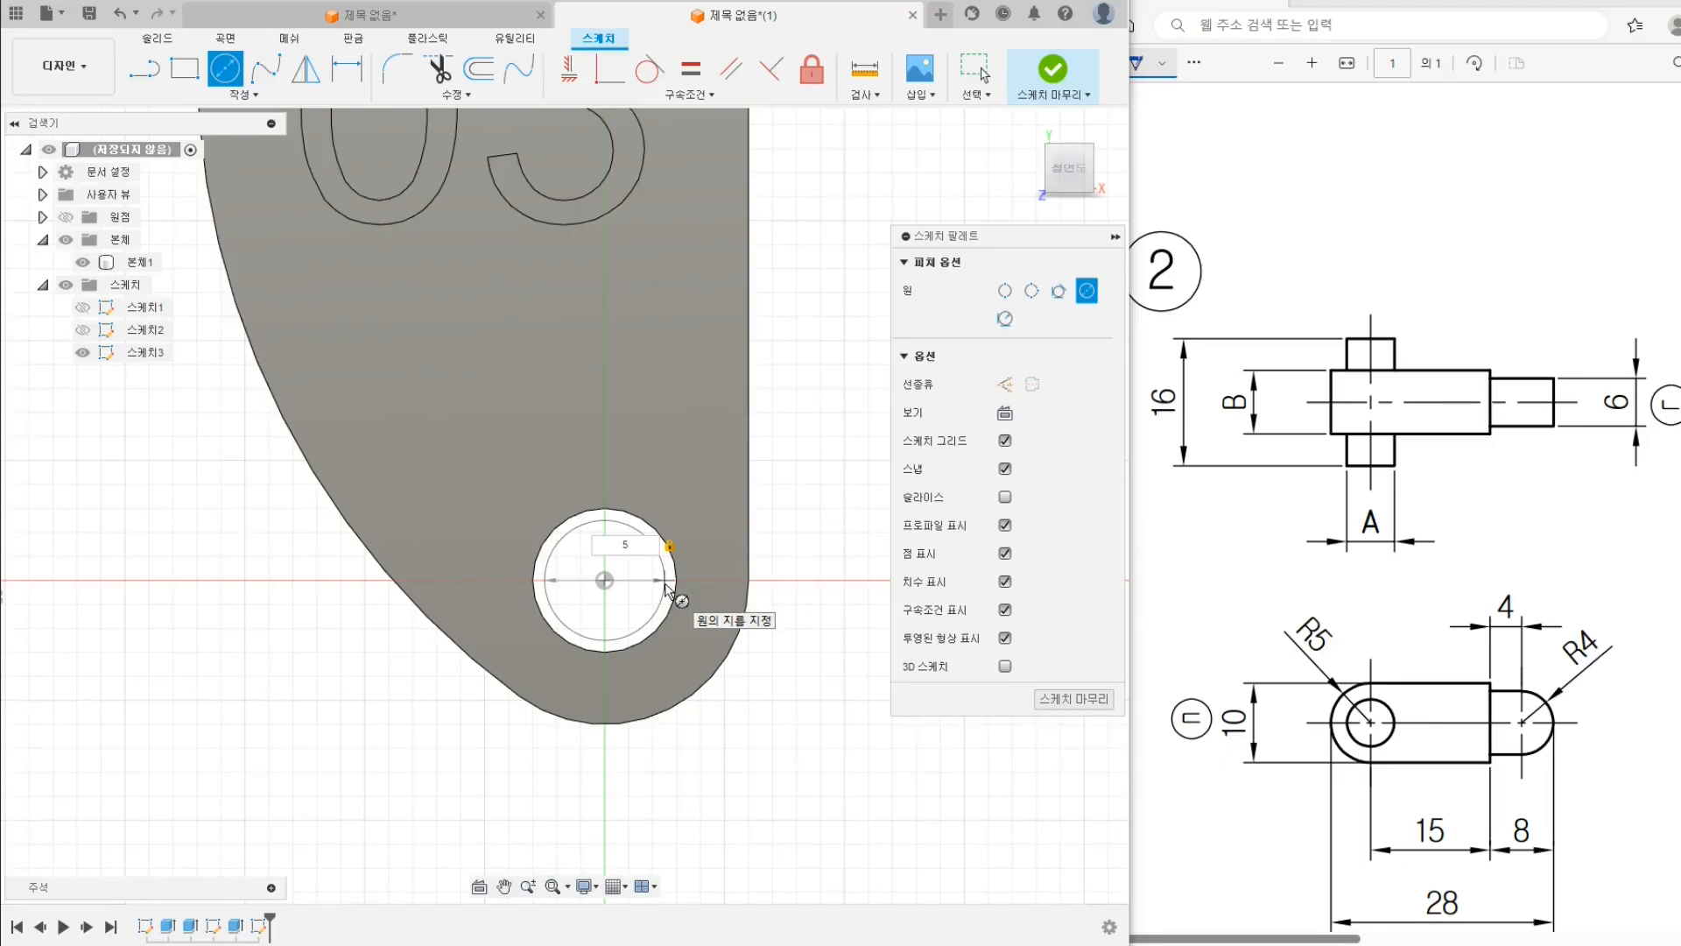
key(Return)
key(Escape)
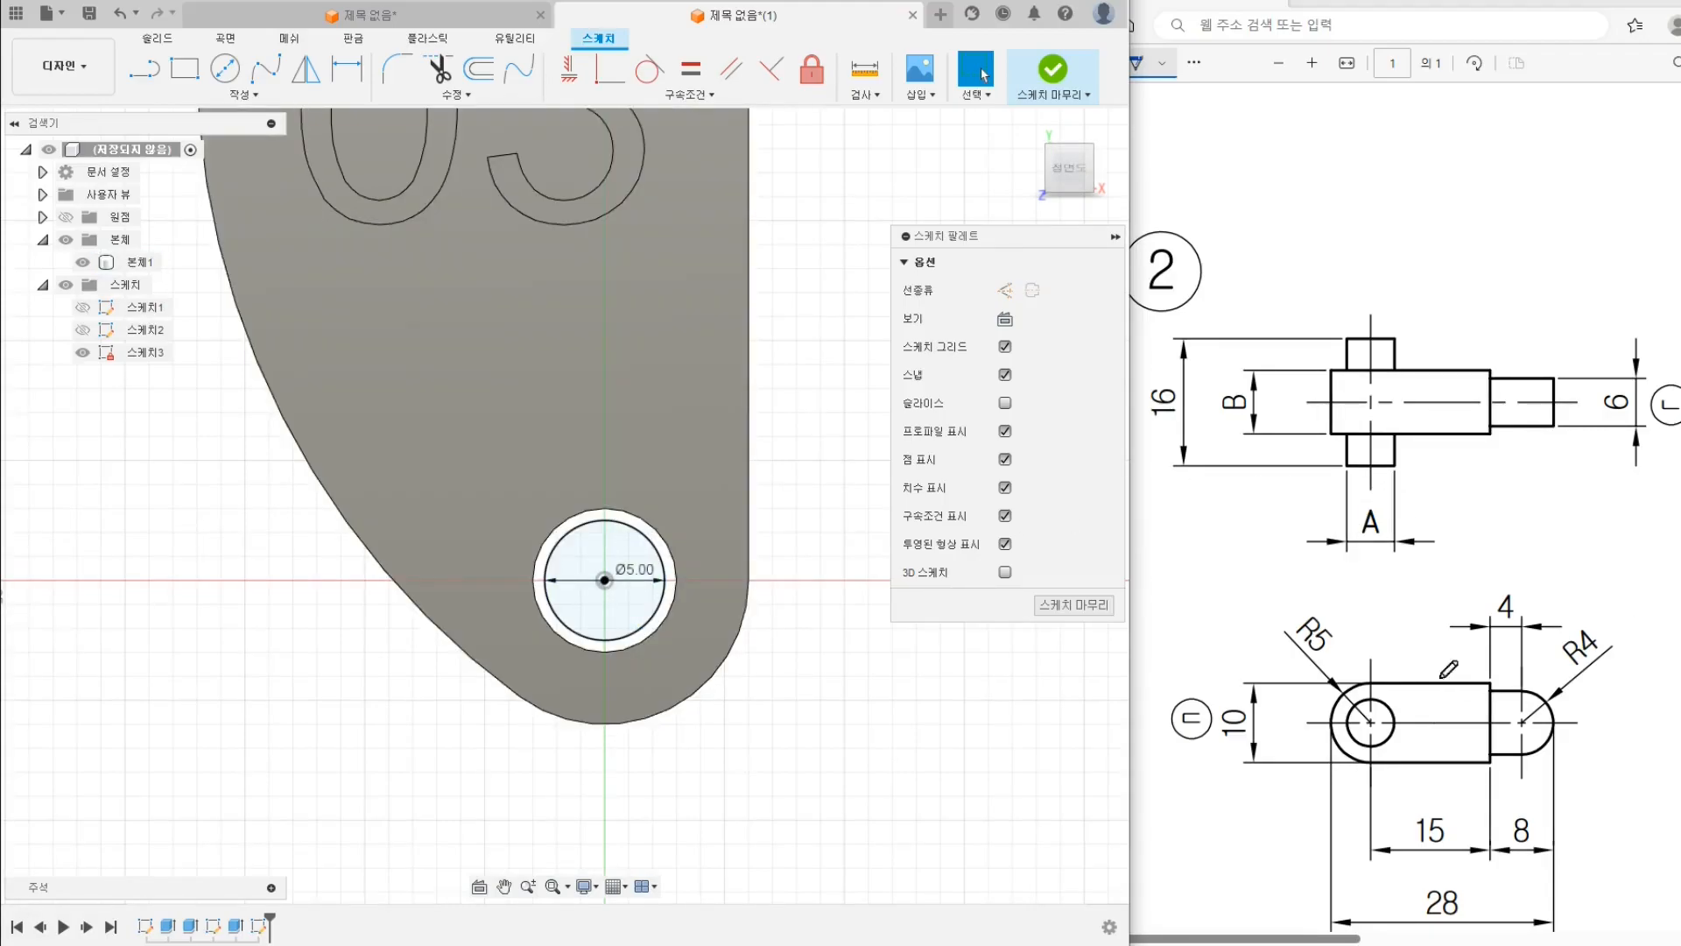
Trace the R5 arc and the adjoining 15 mm rectangle in ink on the lower view of part 2 in the exam drawing
scroll(1269, 519, down, 2)
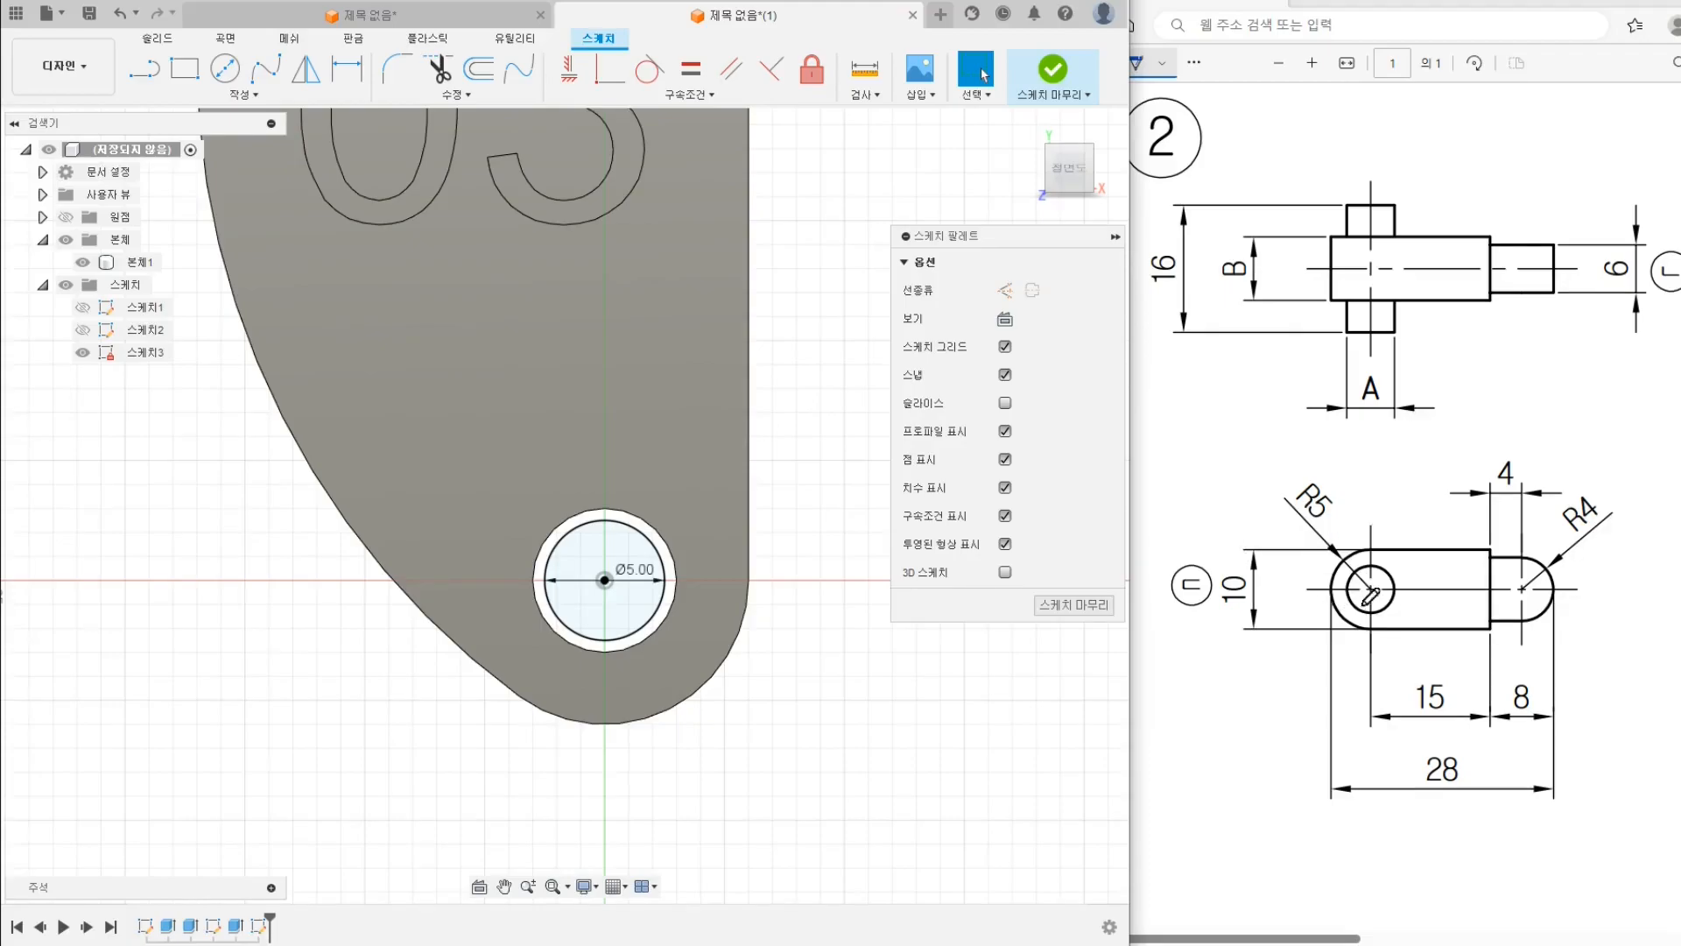
click(1377, 545)
drag(1376, 546, 1335, 605)
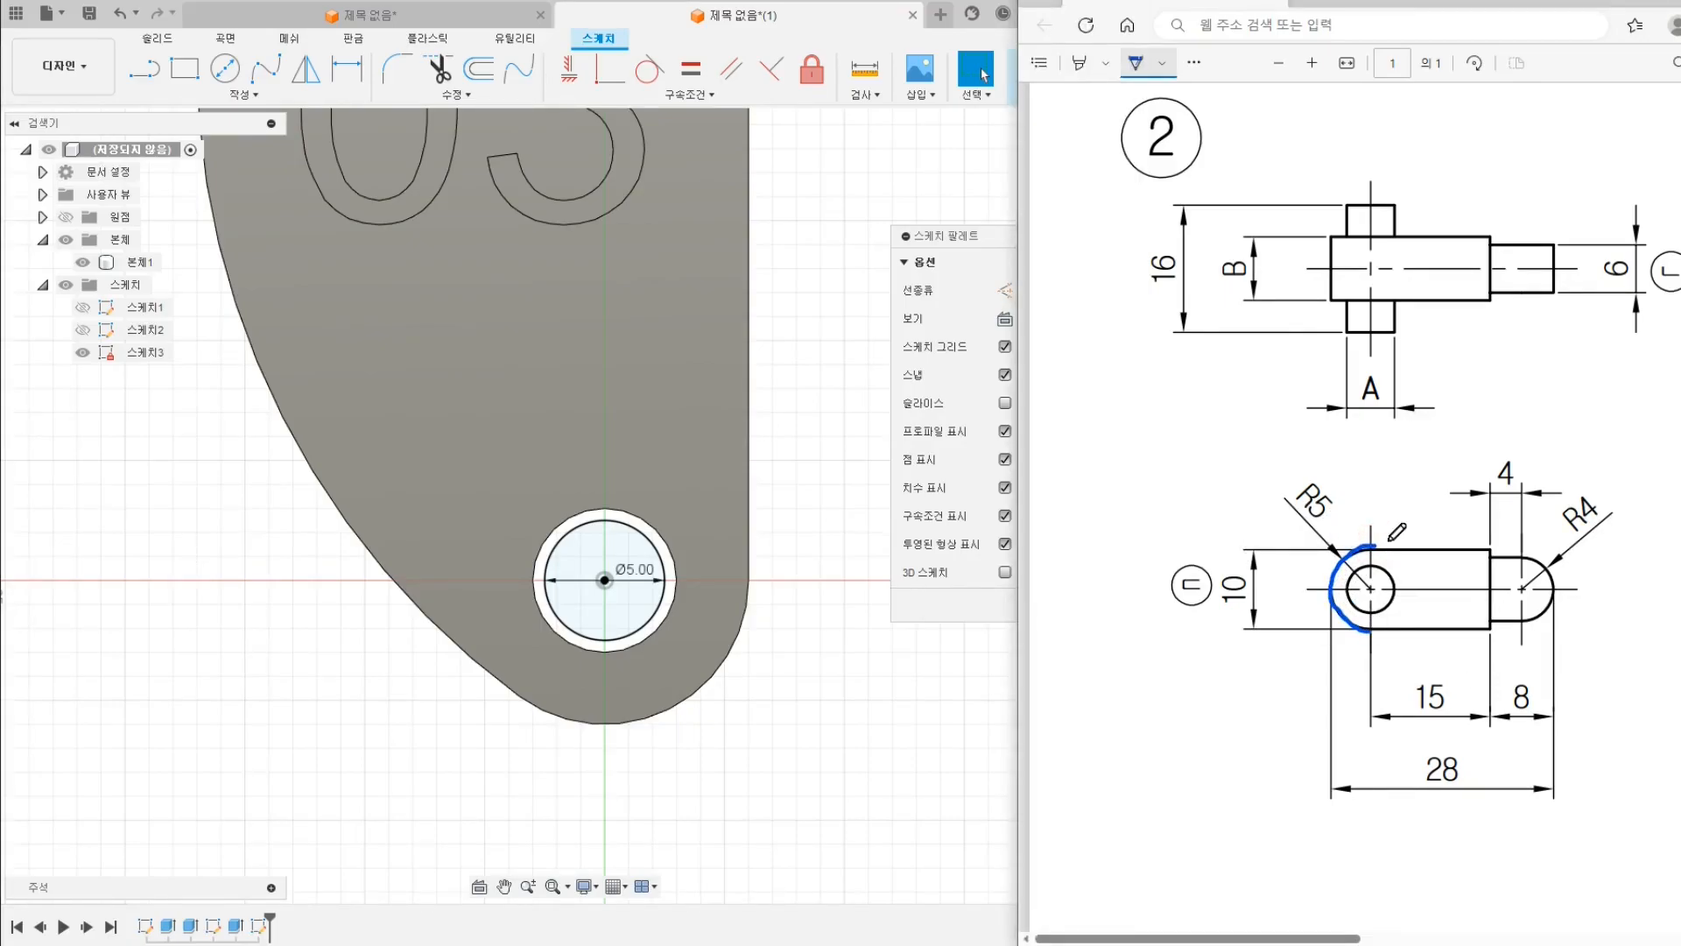
mouse_move(1379, 546)
mouse_down()
mouse_move(1371, 607)
mouse_move(1444, 627)
mouse_move(1490, 560)
mouse_move(1372, 543)
mouse_up()
Draw a 10 mm diameter circle concentric with the 5 mm circle
click(395, 328)
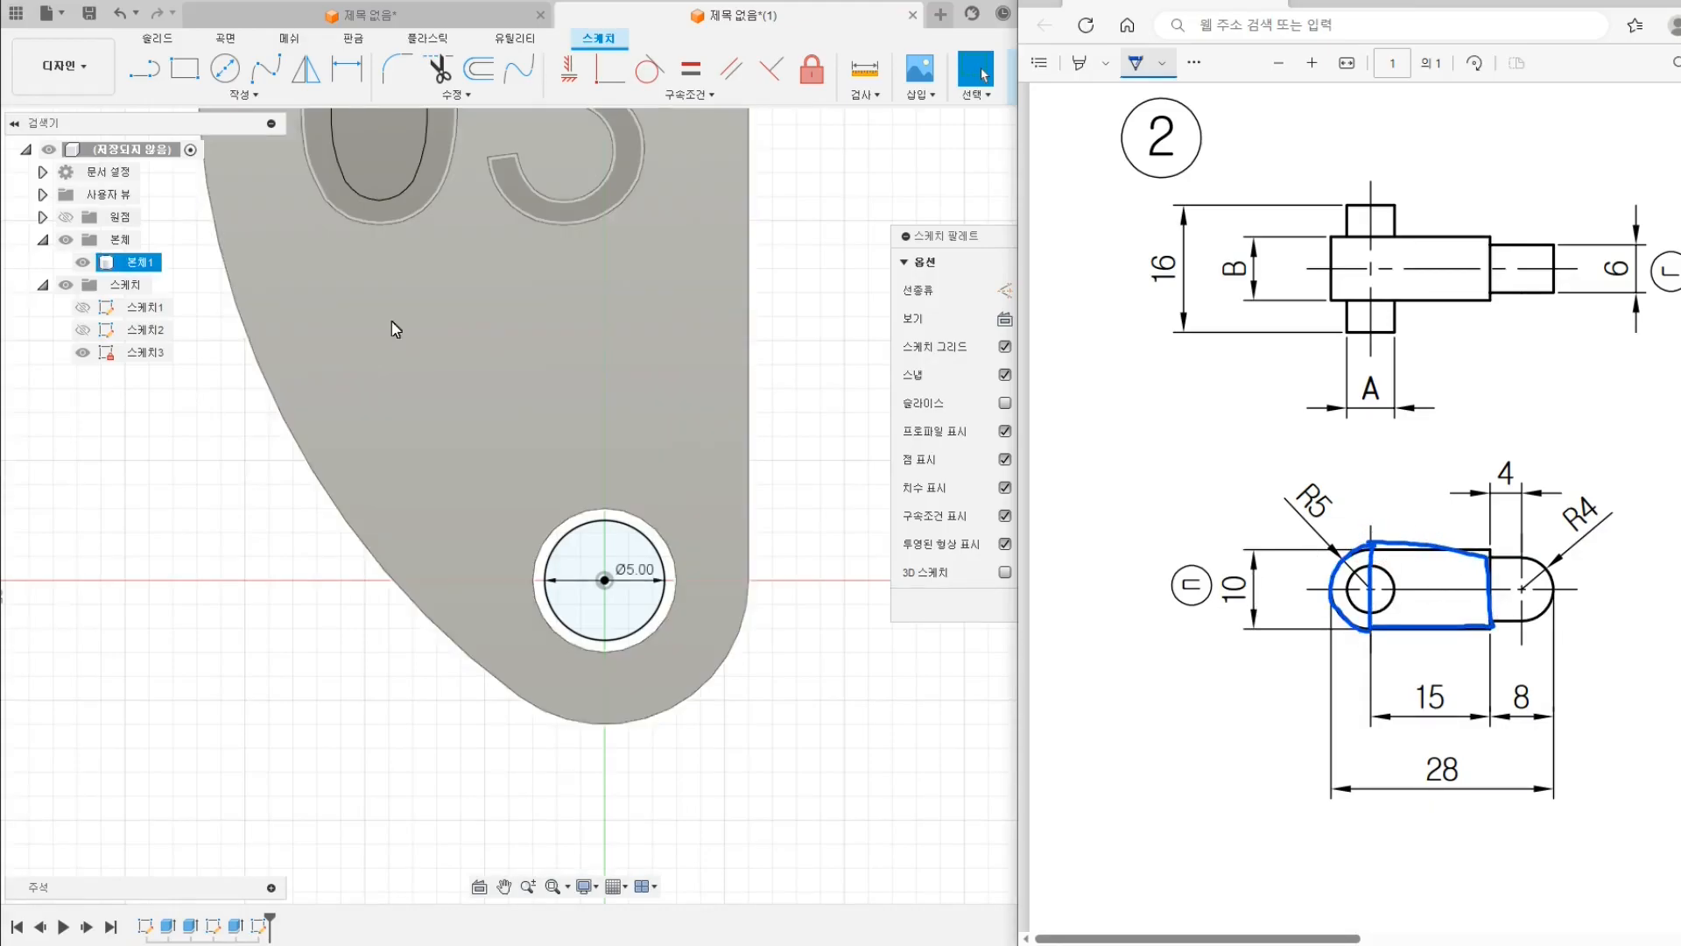
click(225, 68)
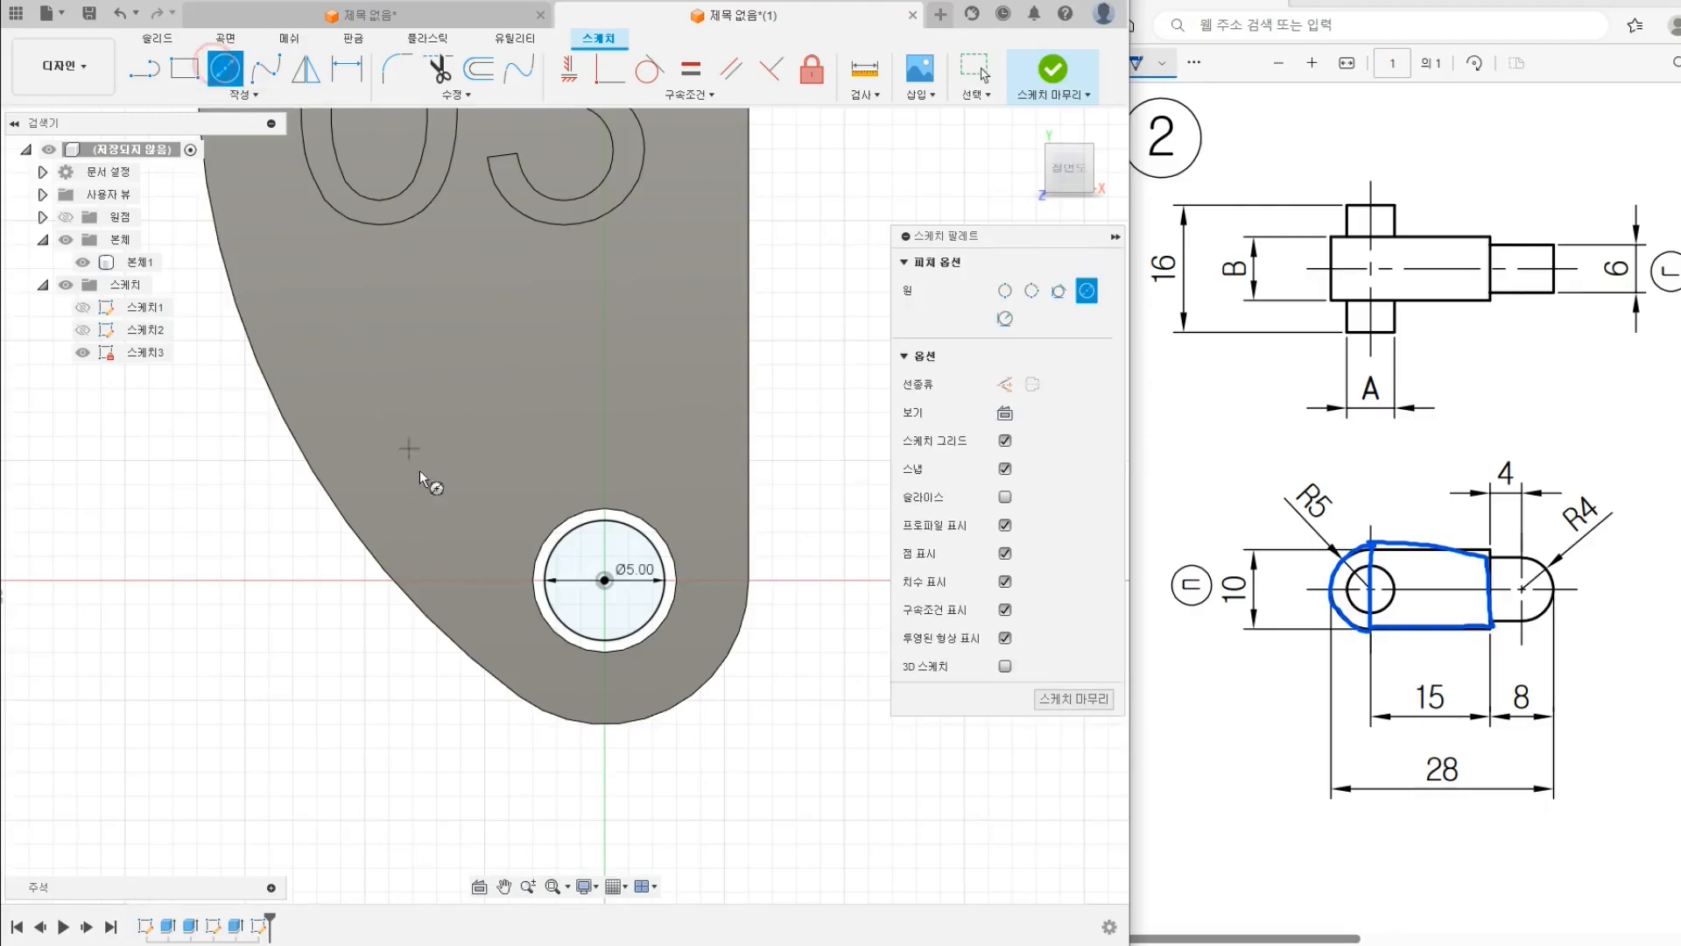
click(605, 579)
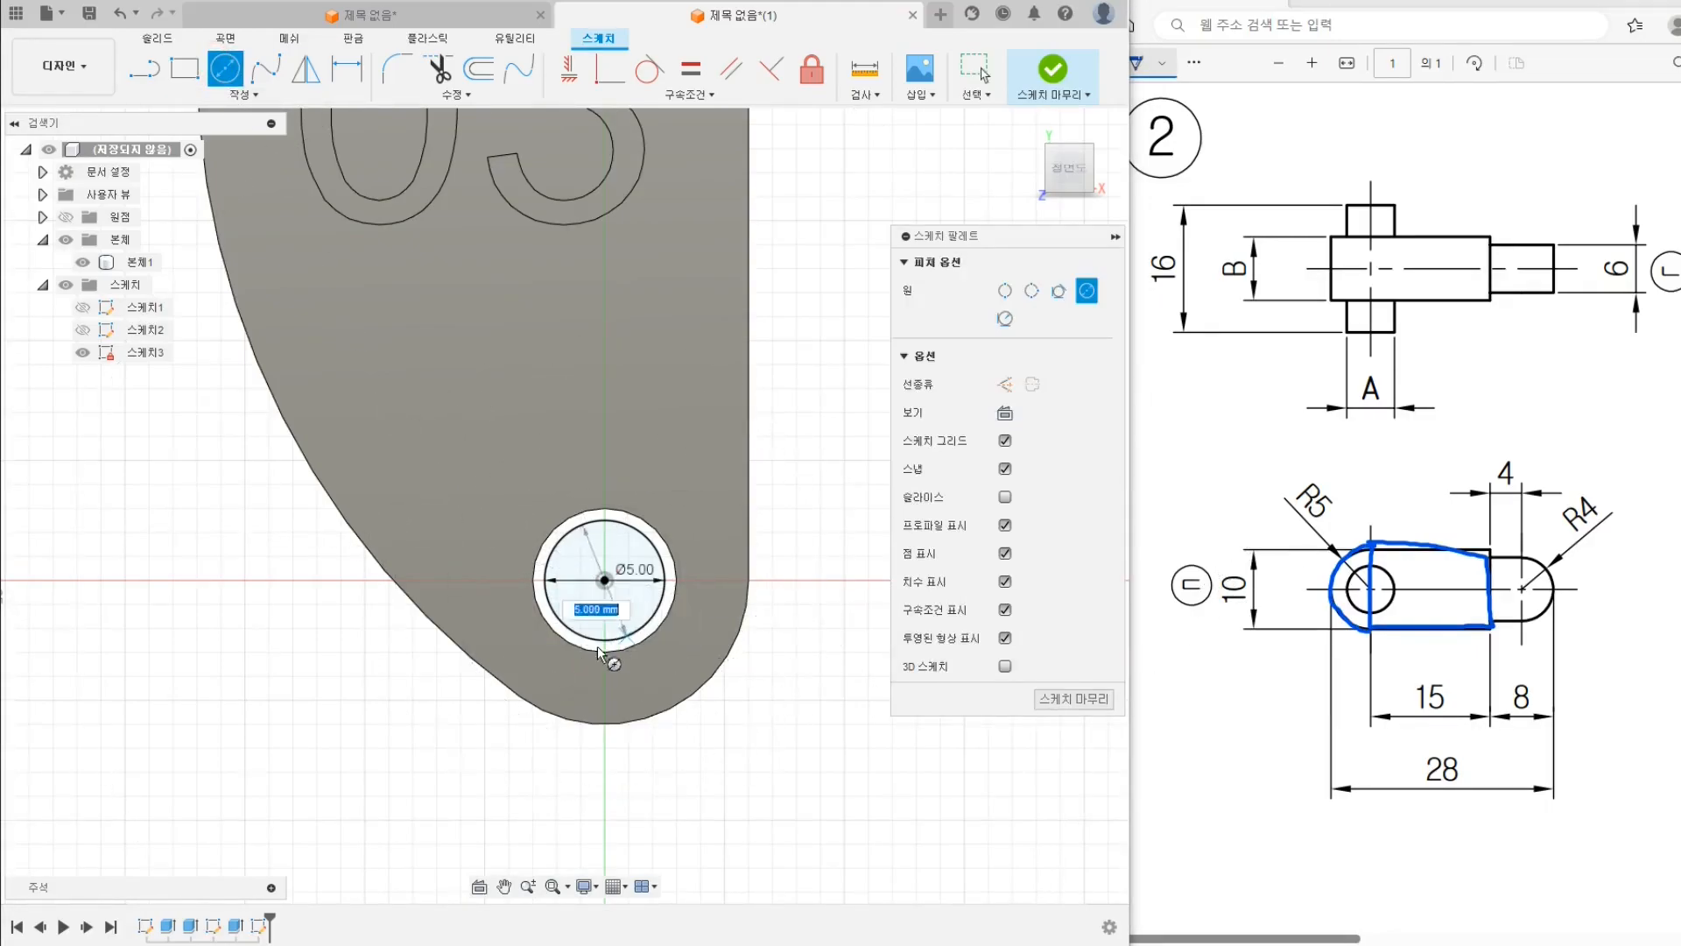
text(10)
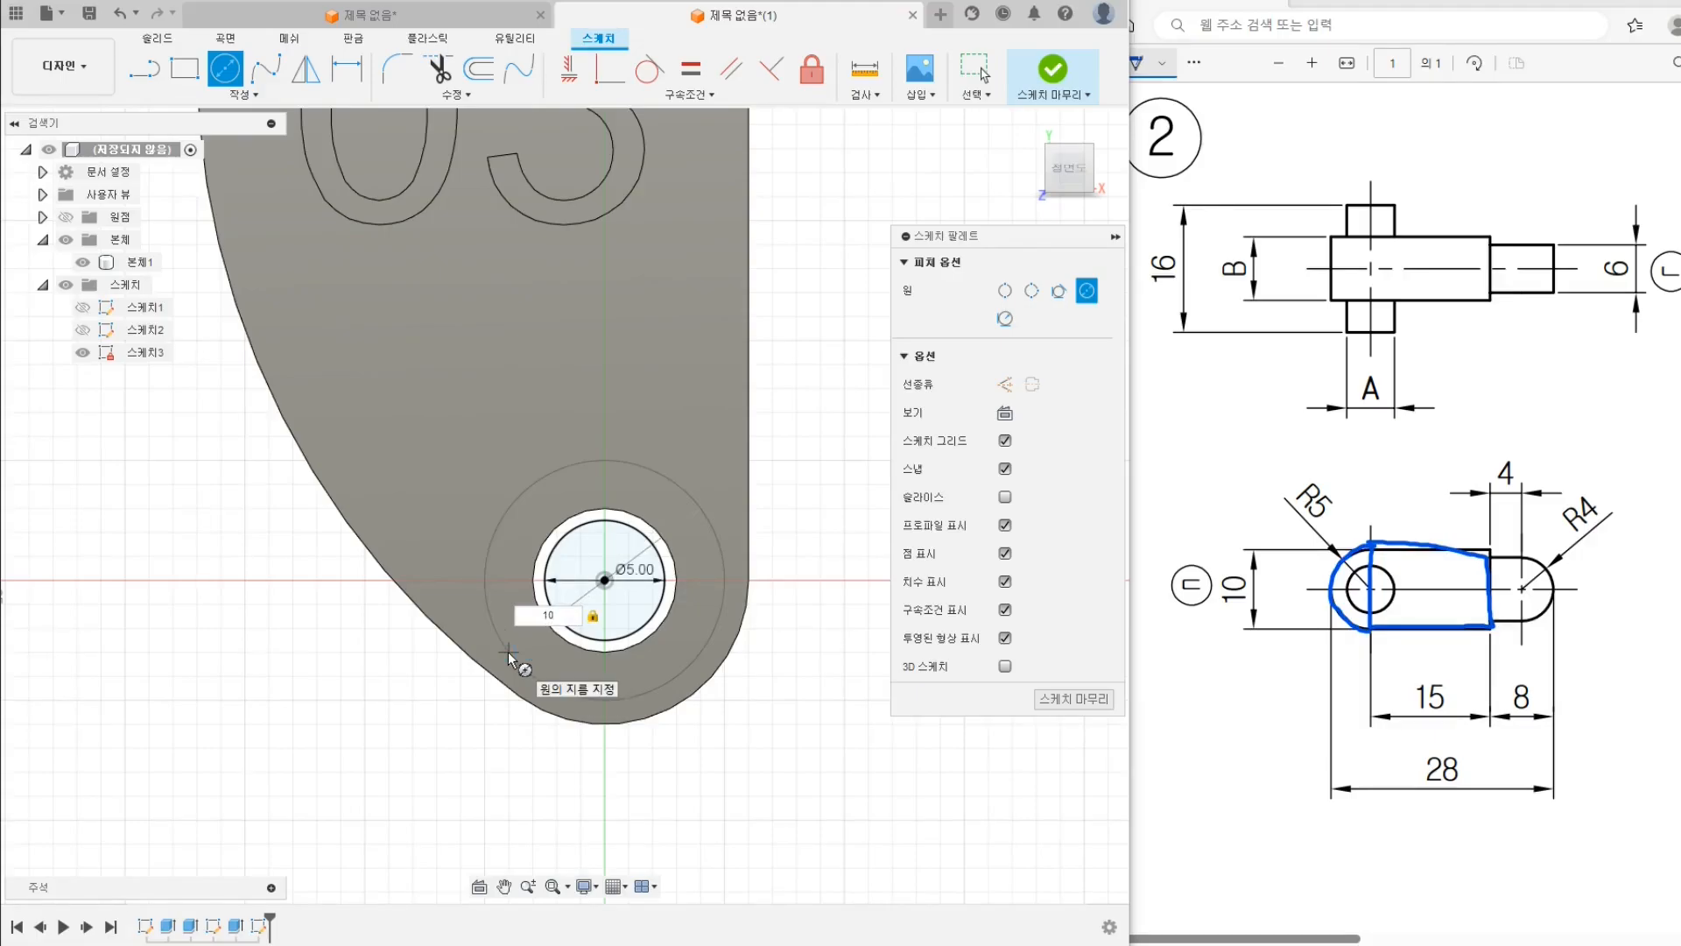
key(Return)
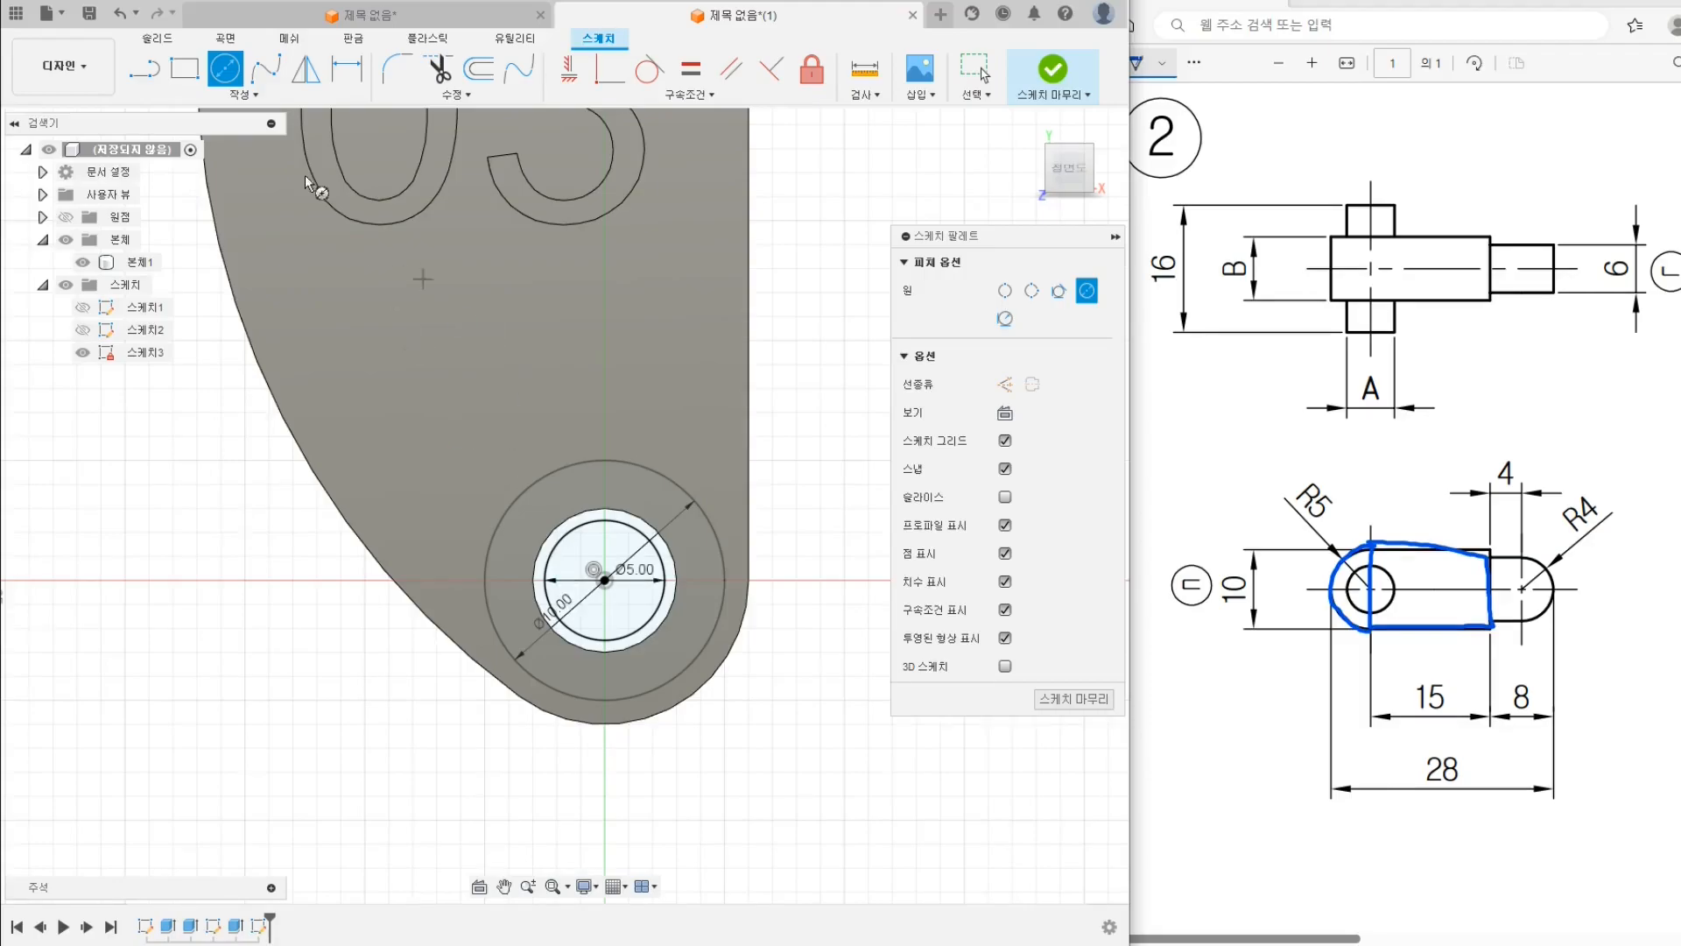
Draw a 15 mm wide, 10 mm high rectangle starting from the uppermost point of the 10 mm circle
click(184, 70)
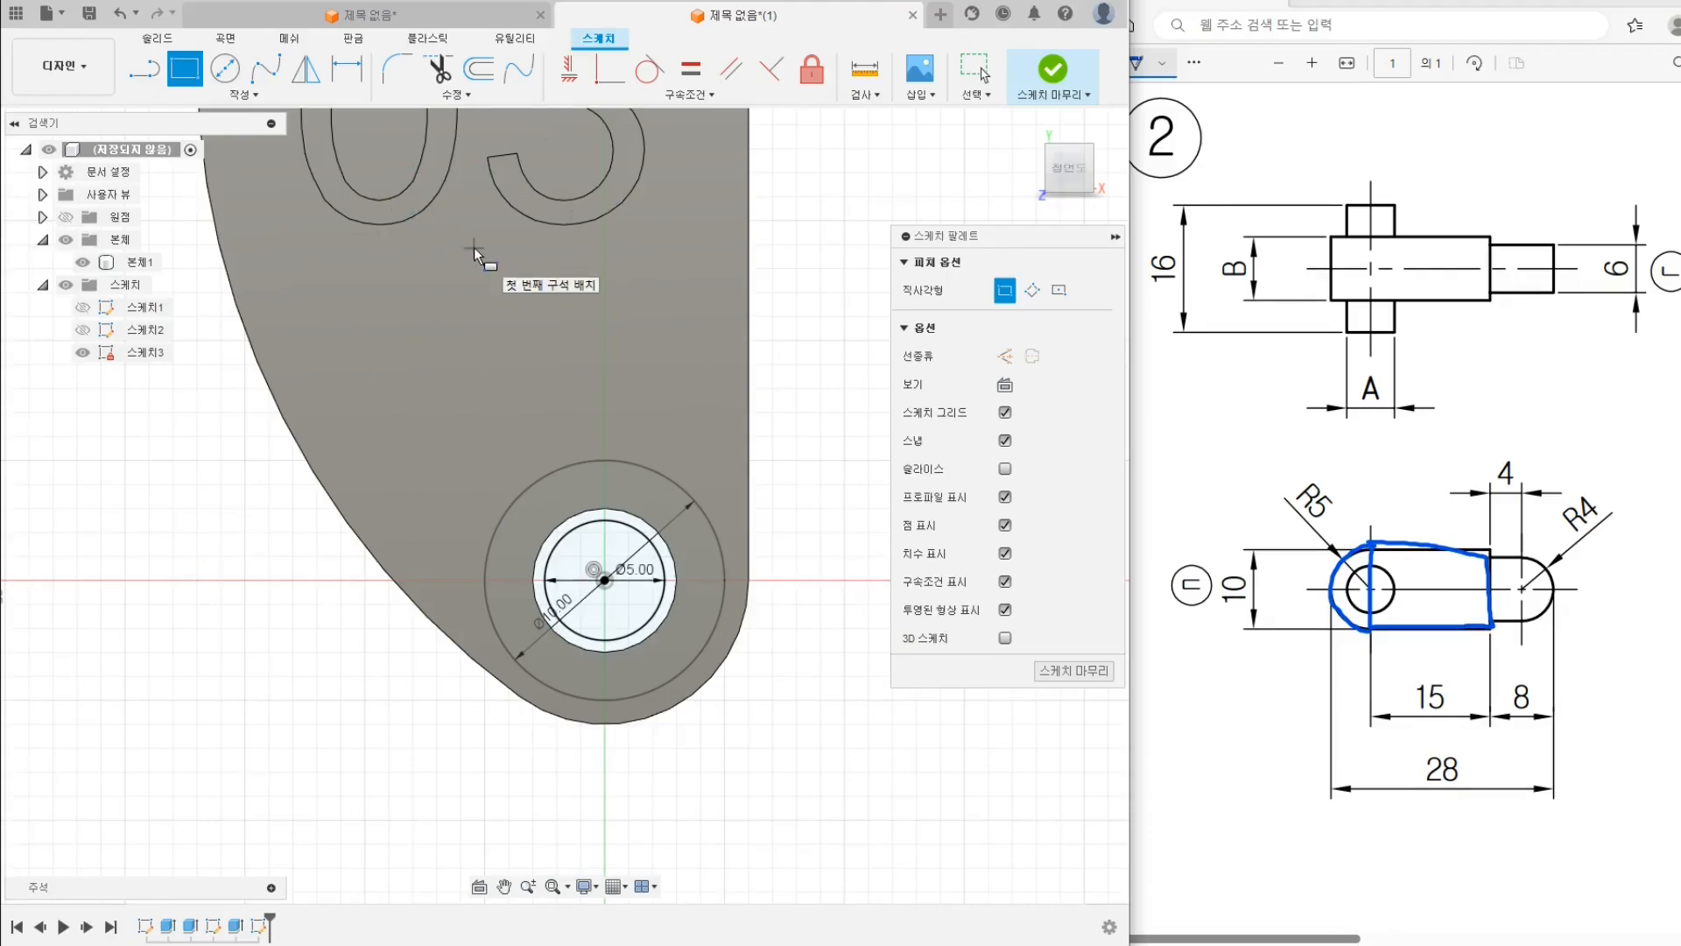
scroll(619, 581, up, 2)
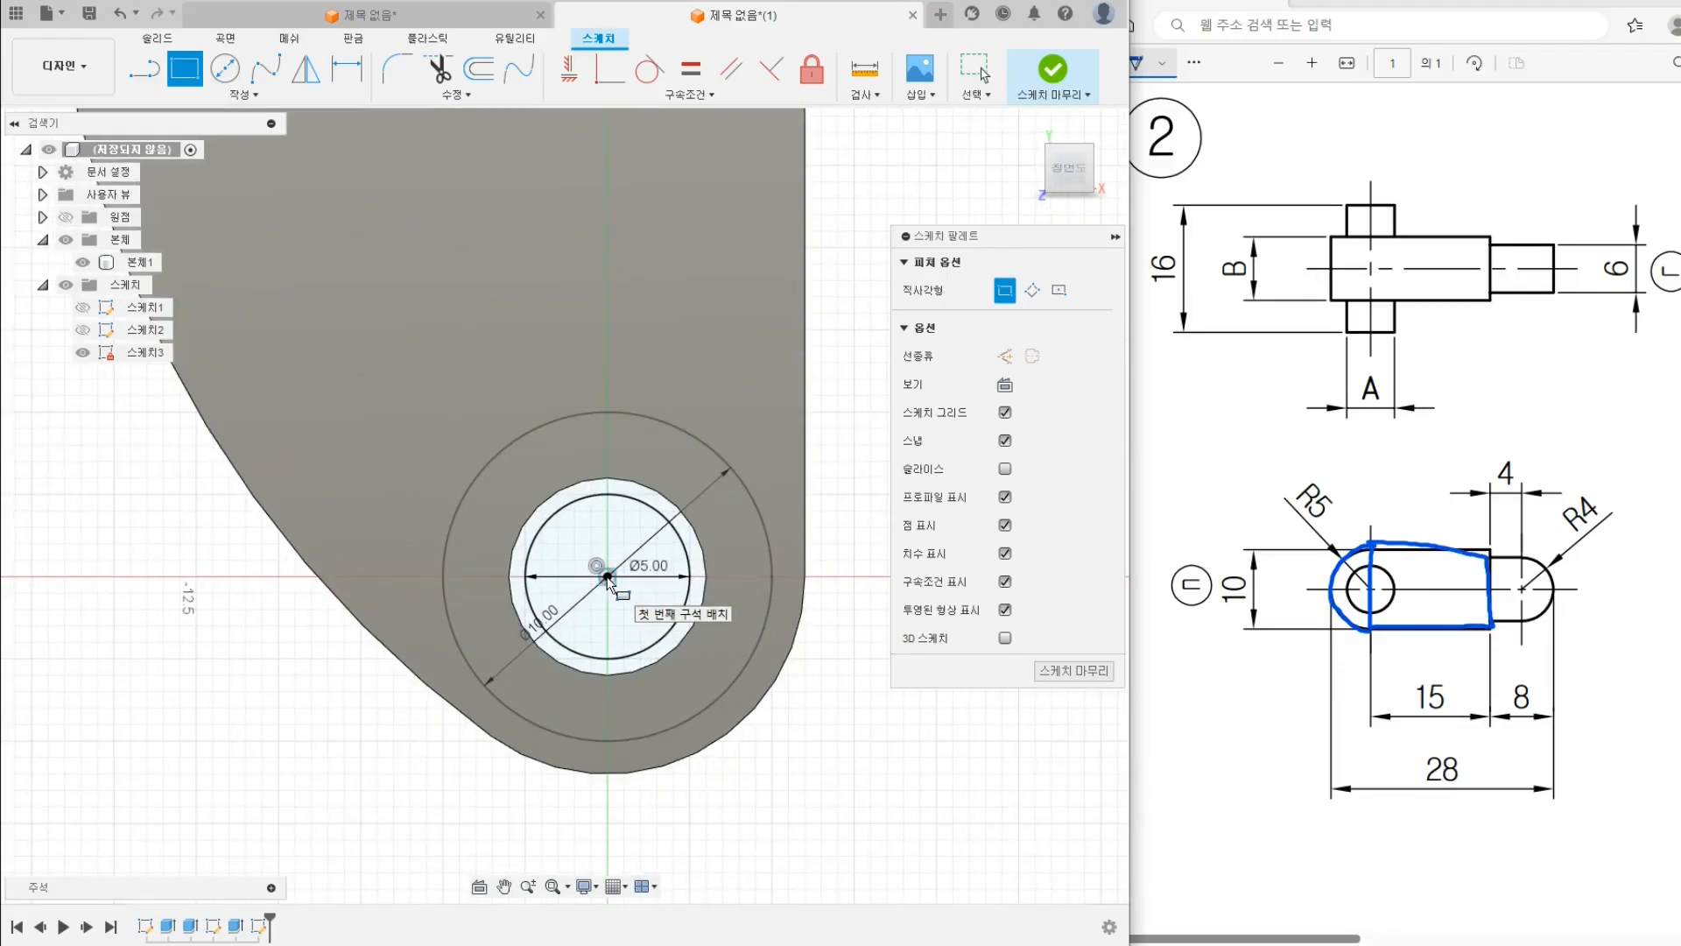
click(606, 409)
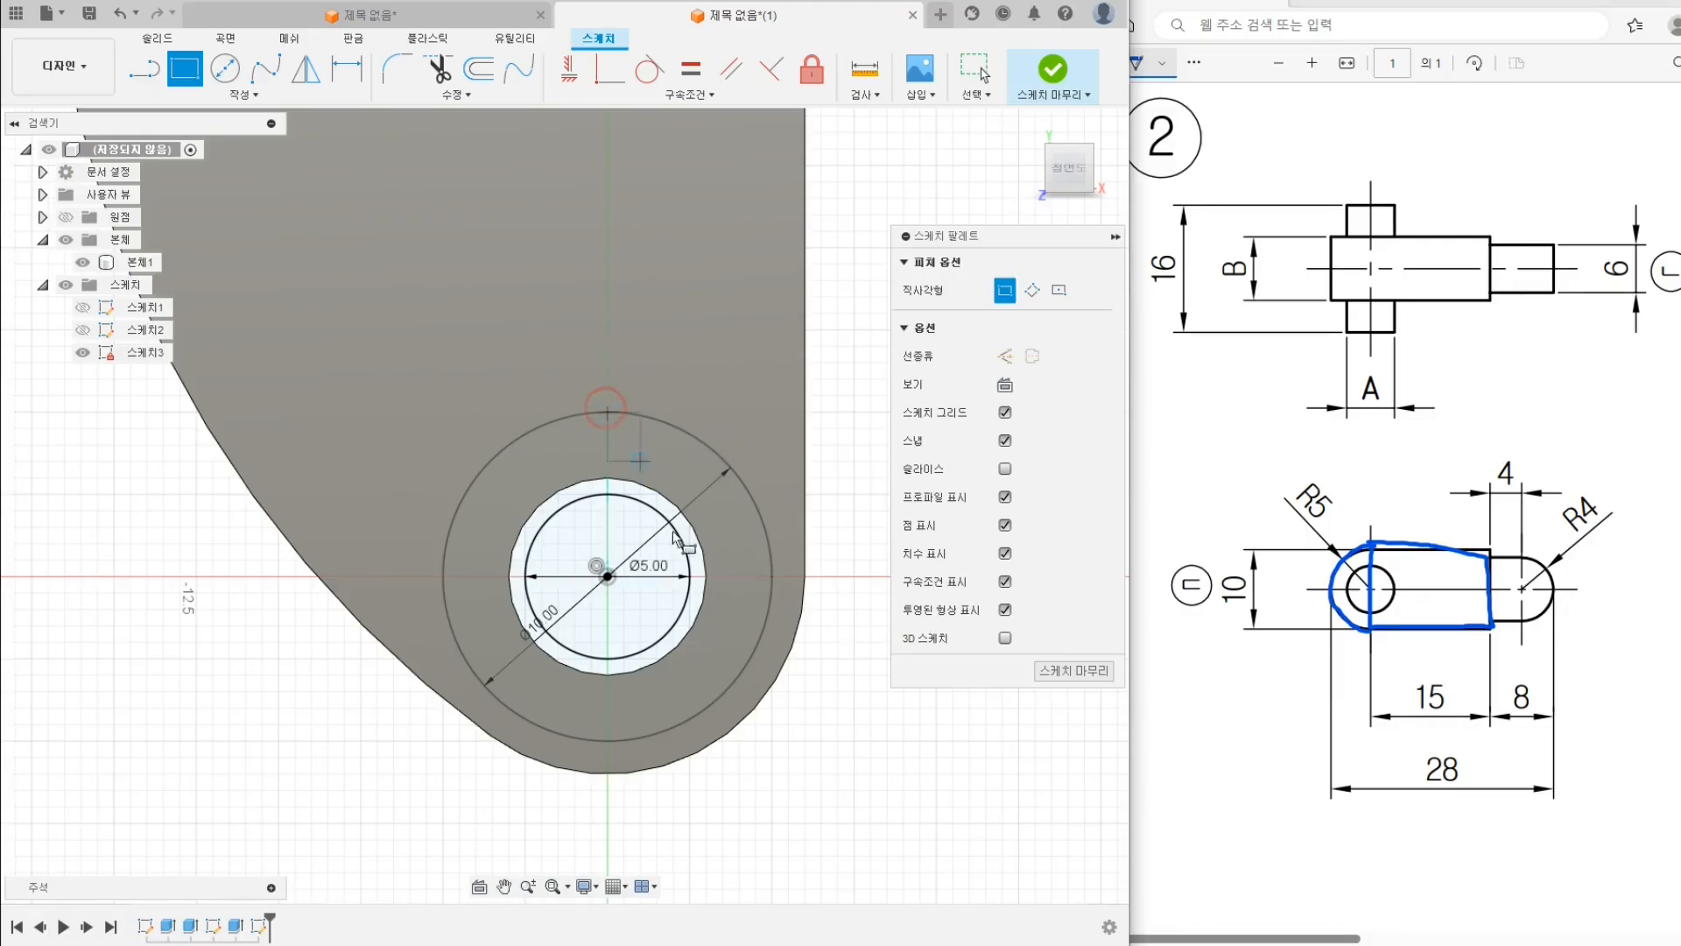
scroll(742, 602, down, 3)
middle_drag(745, 591, 643, 578)
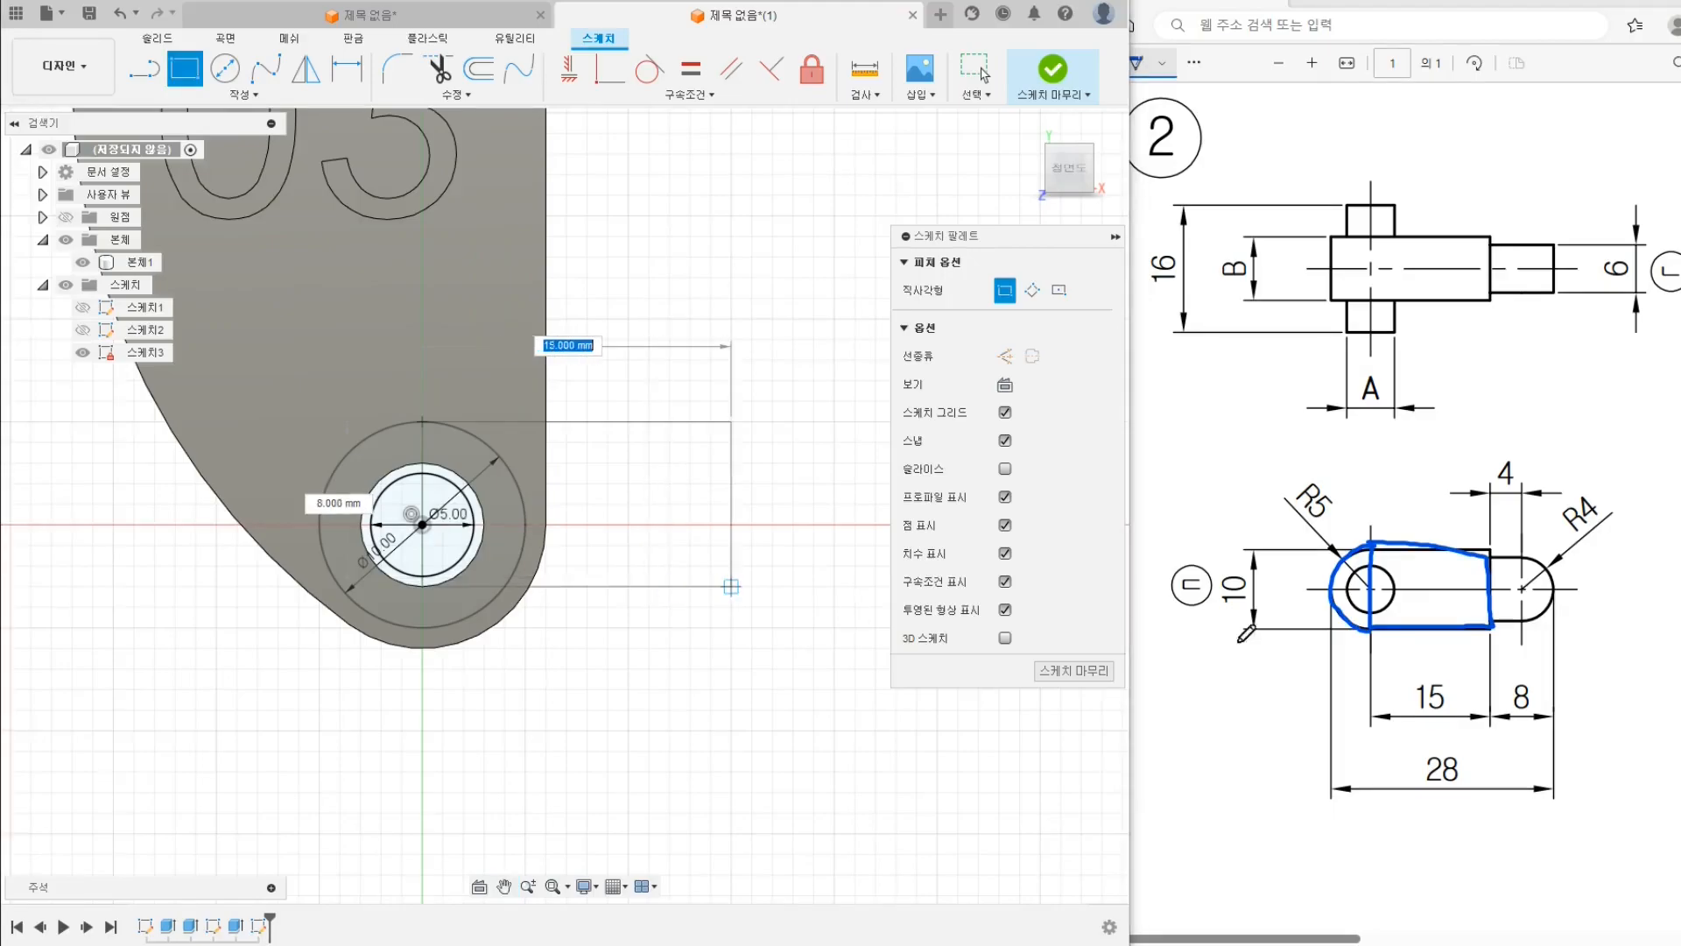
text(15)
key(Tab)
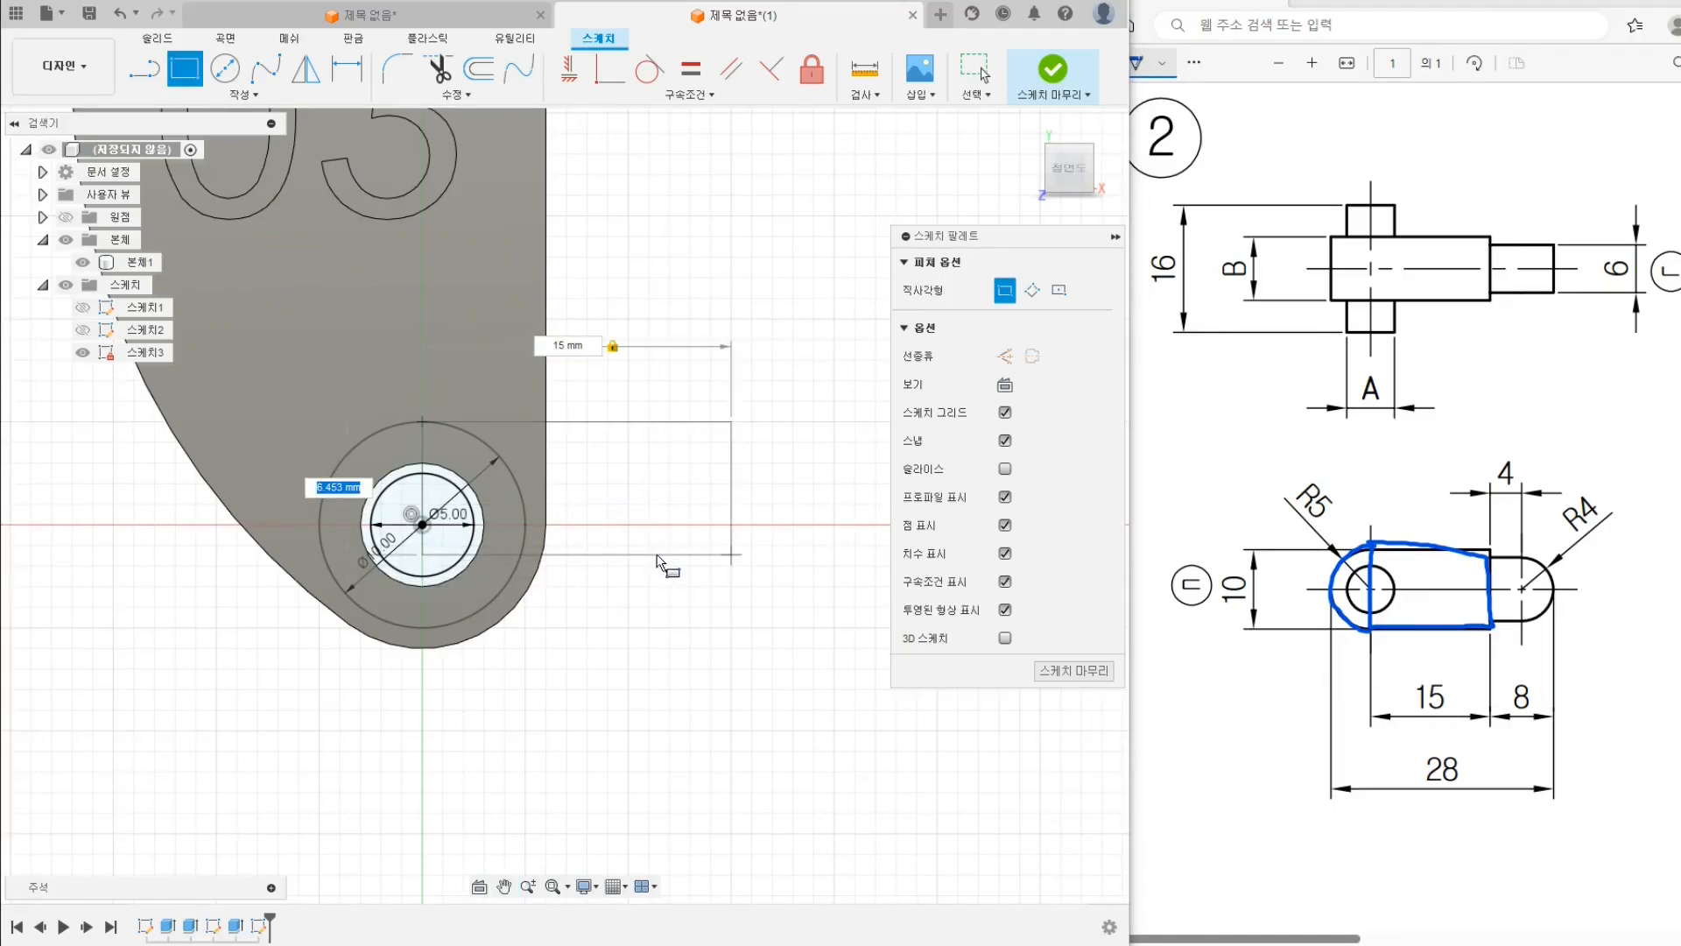
text(10)
key(Return)
key(Escape)
scroll(550, 547, up, 2)
scroll(550, 547, down, 2)
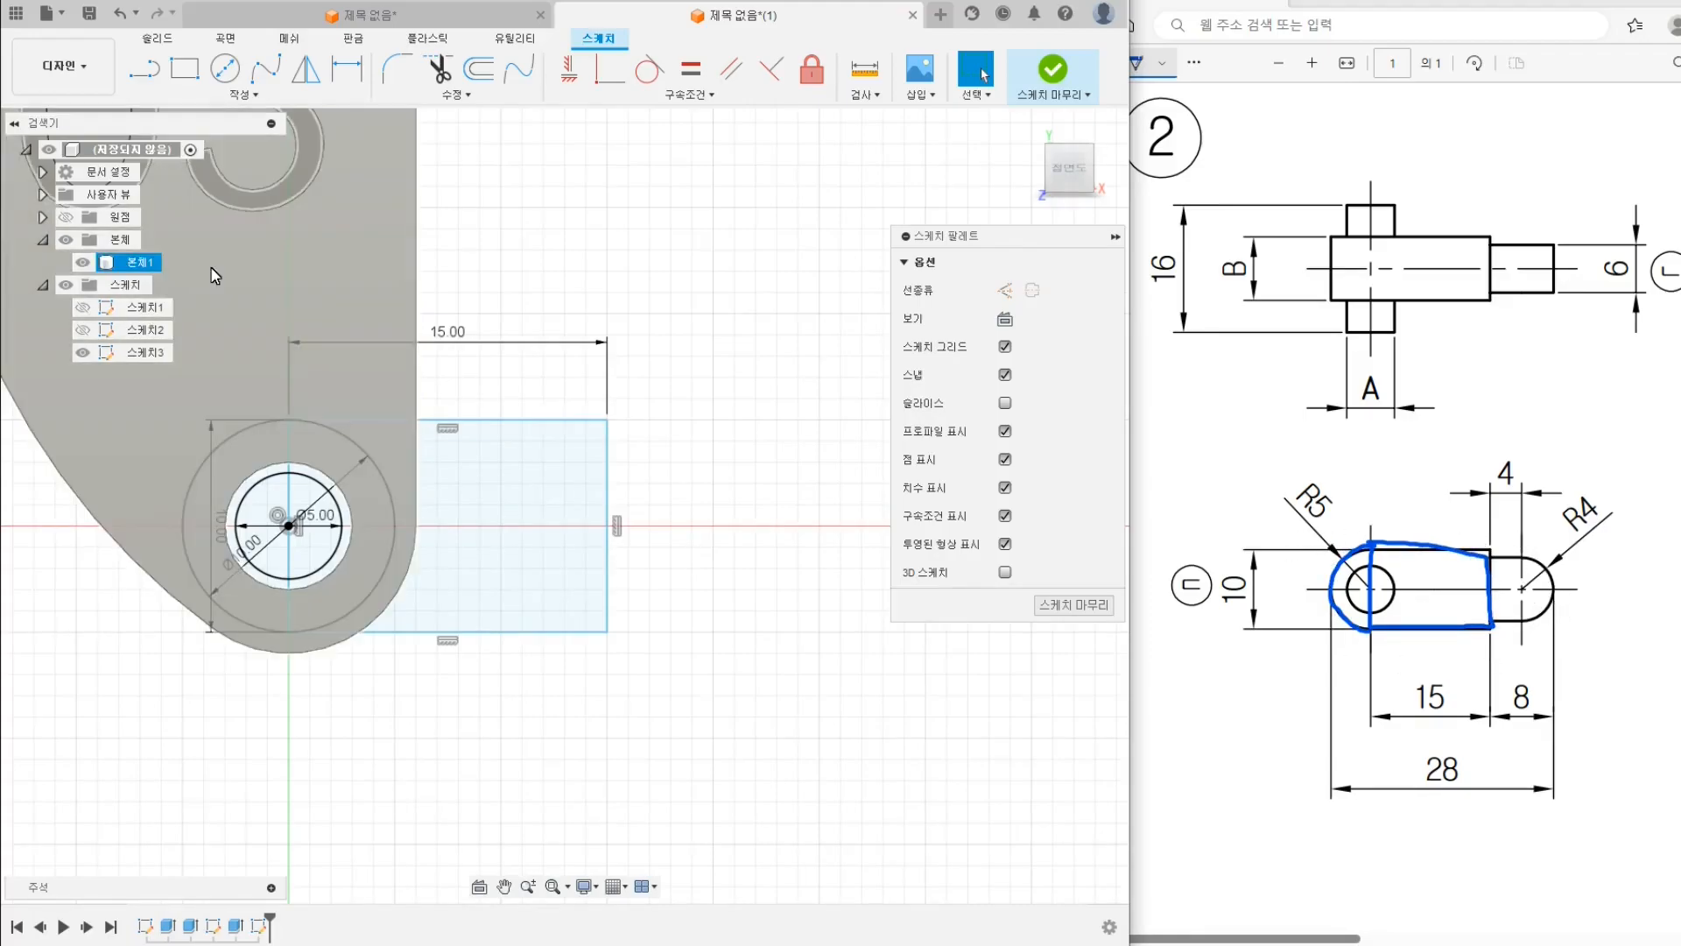
click(182, 72)
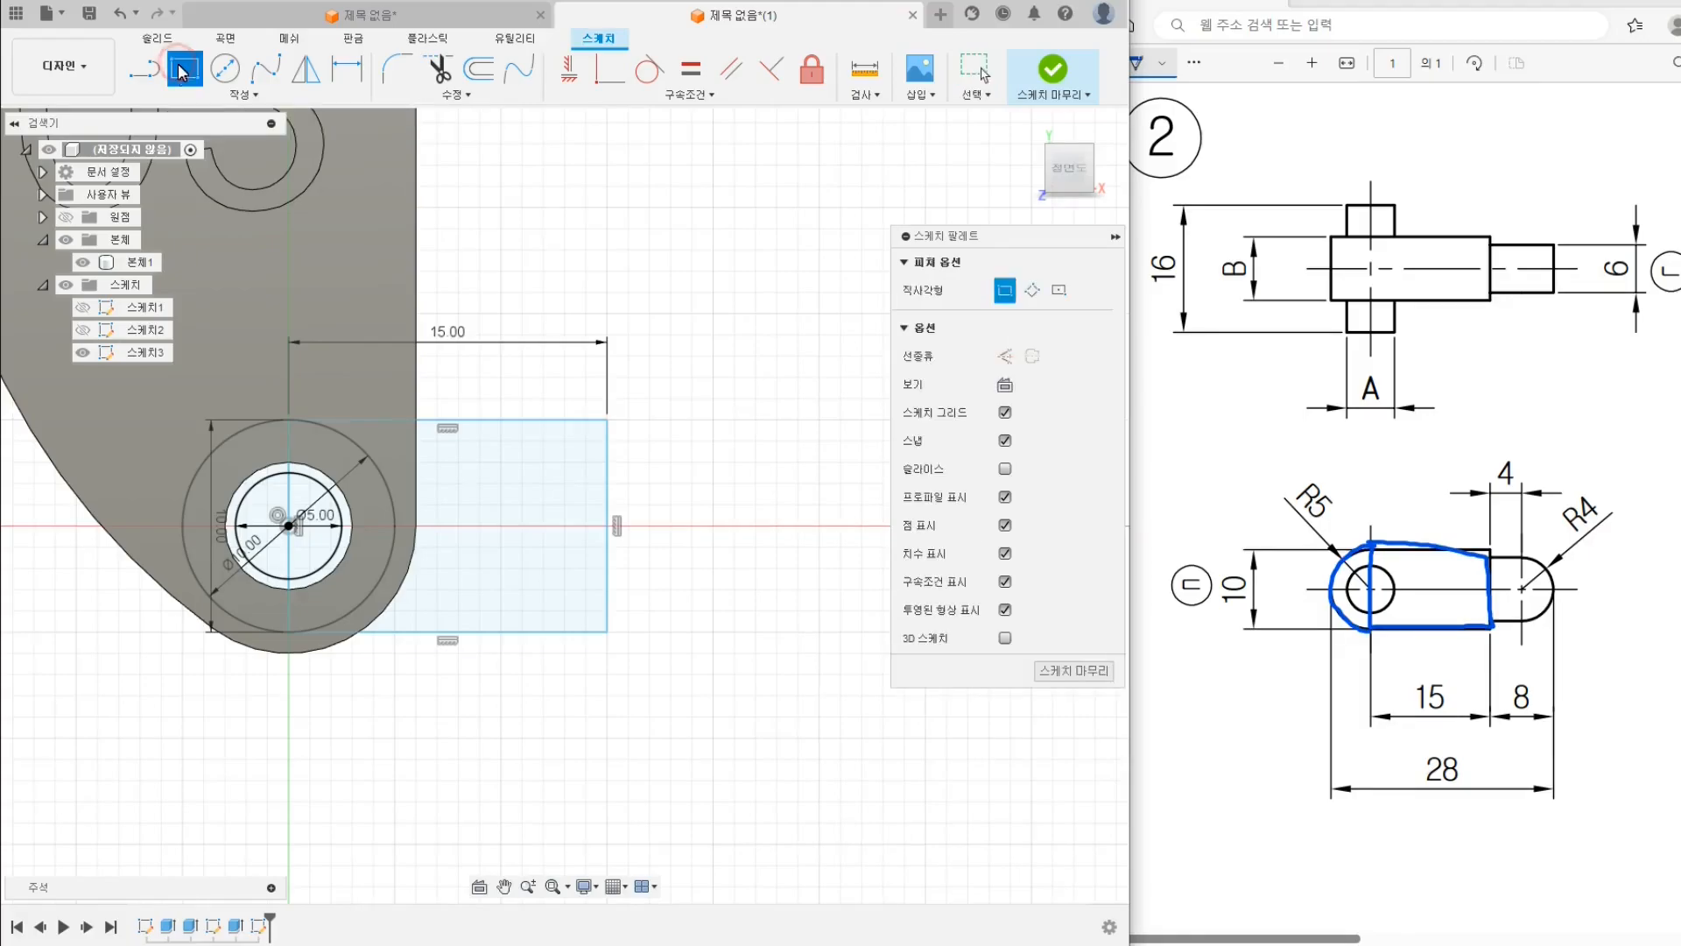
click(607, 526)
key(Escape)
Draw a 4 x 4 mm rectangle outward from the midpoint of the large rectangle's outer vertical edge
right_click(652, 486)
click(665, 433)
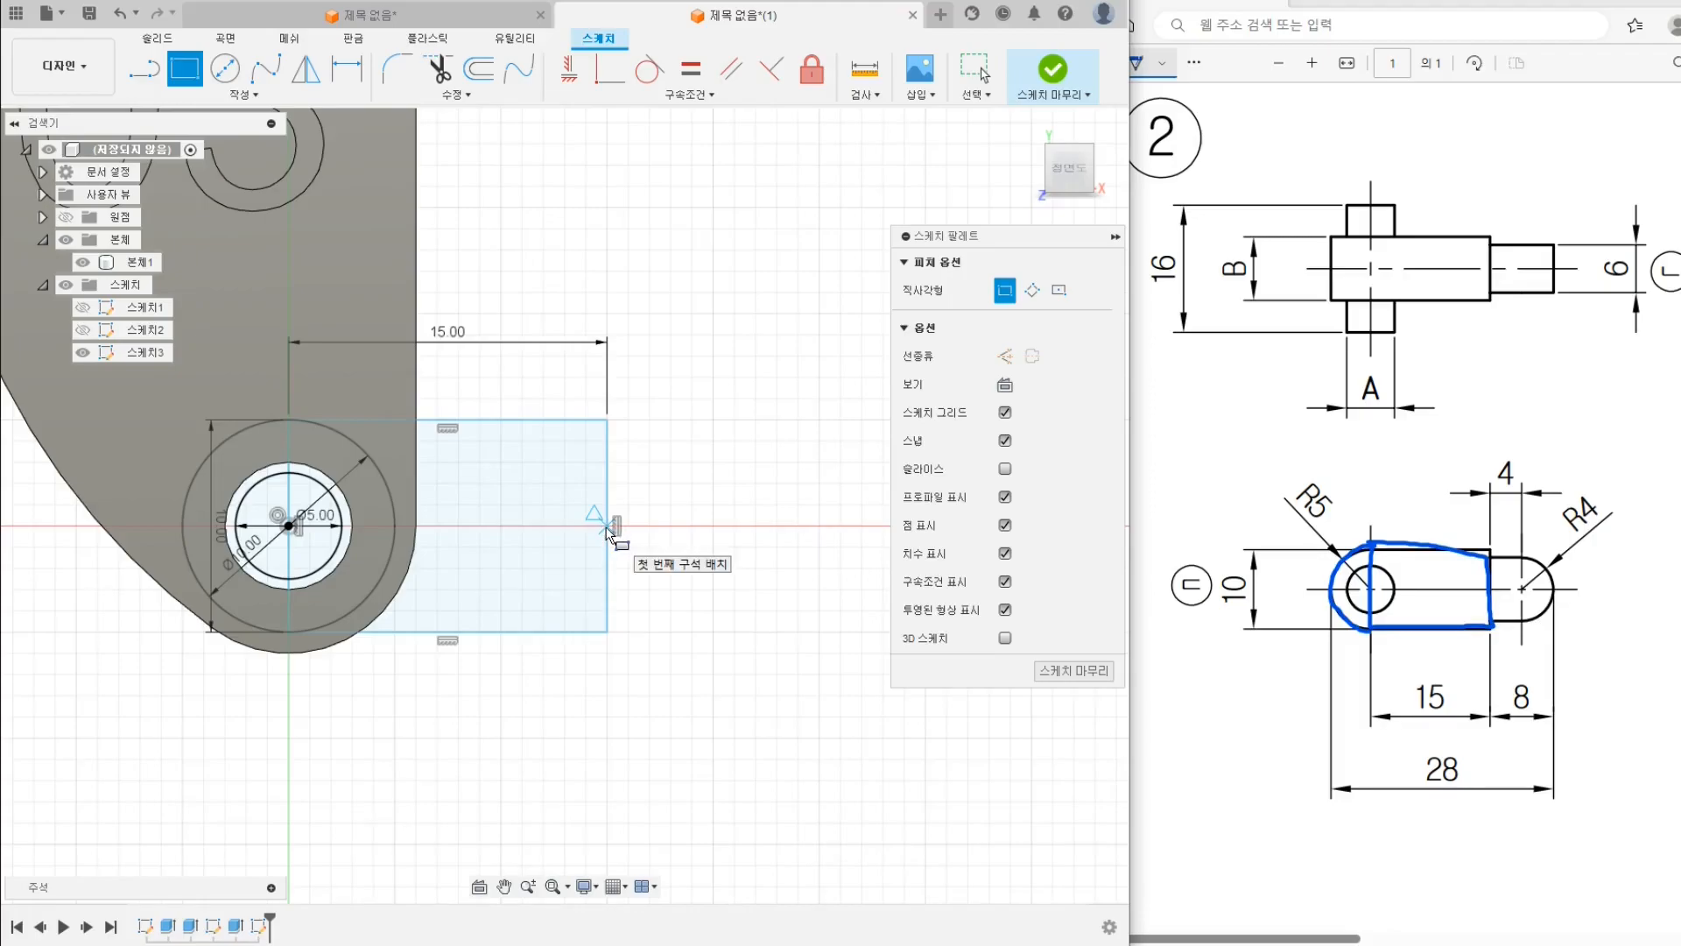
click(610, 530)
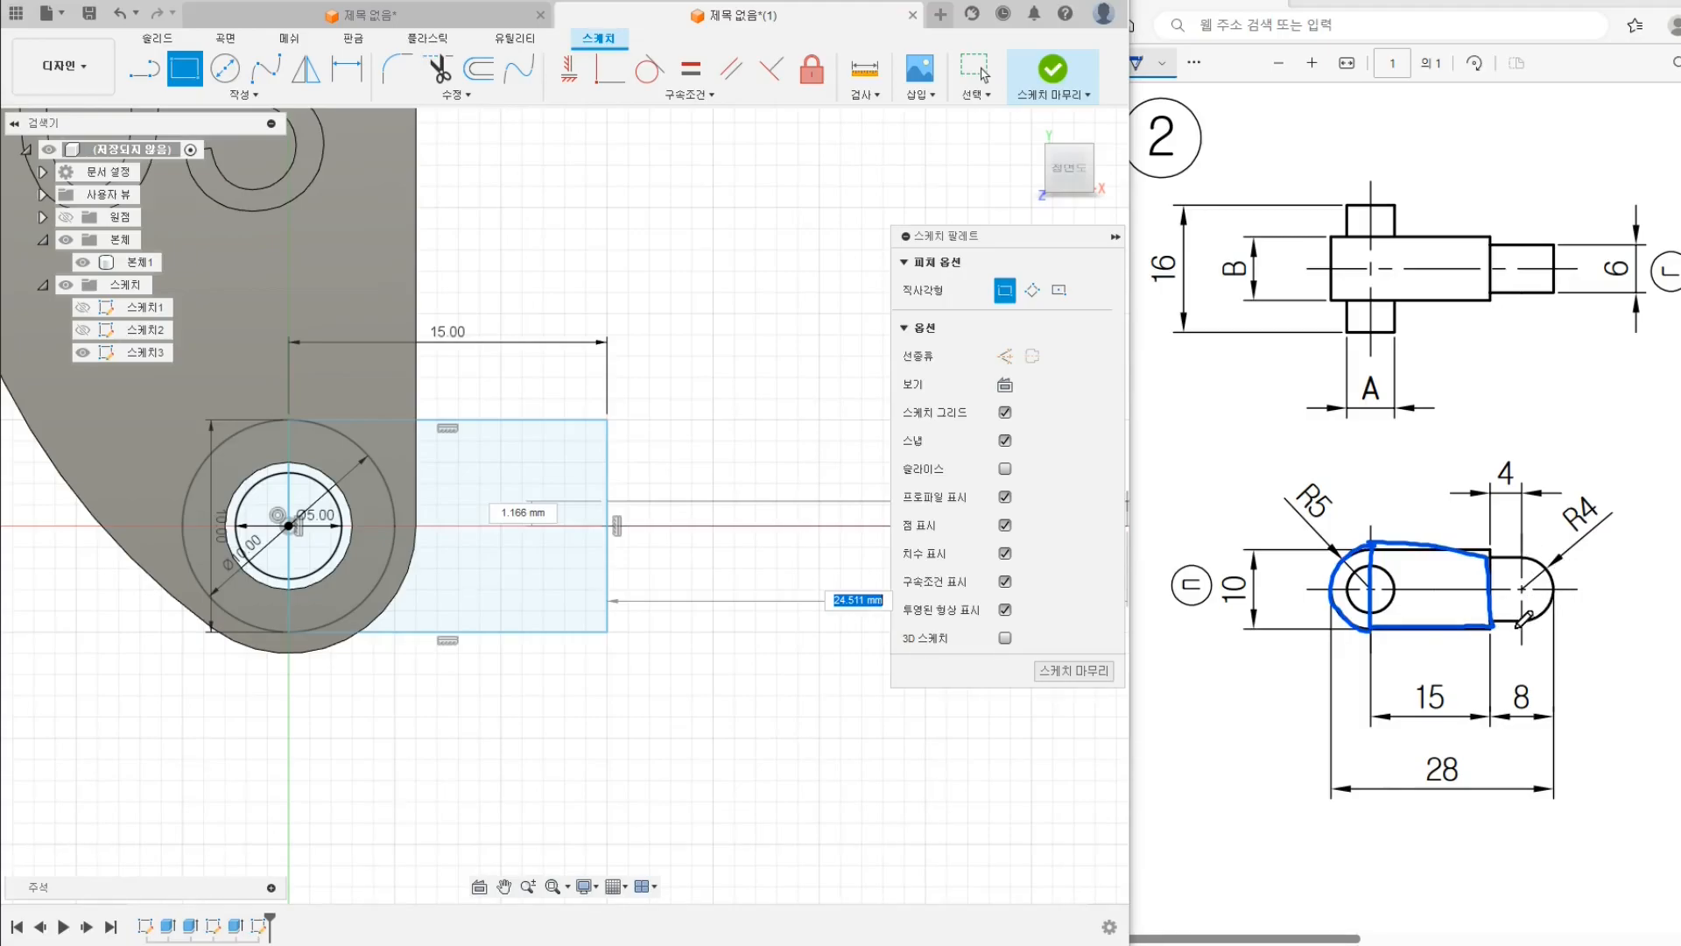
text(4)
key(Tab)
key(Return)
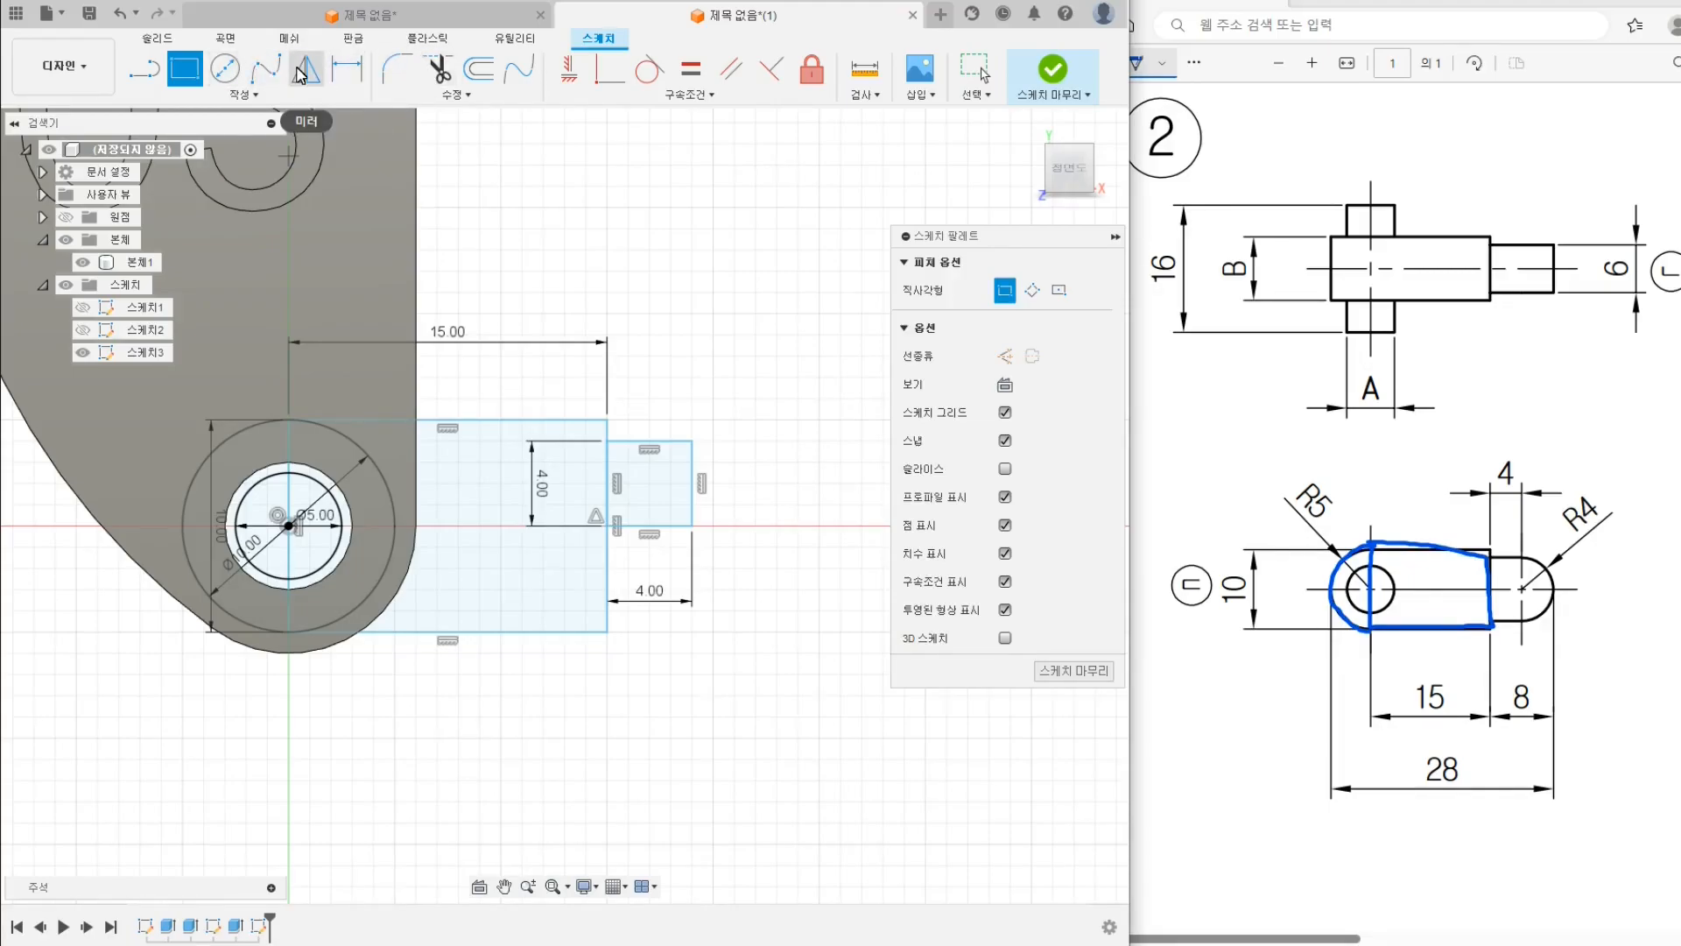
Mirror the small rectangle's upper and outer edges about its lower edge on the horizontal axis
click(304, 70)
click(640, 445)
click(693, 482)
click(738, 290)
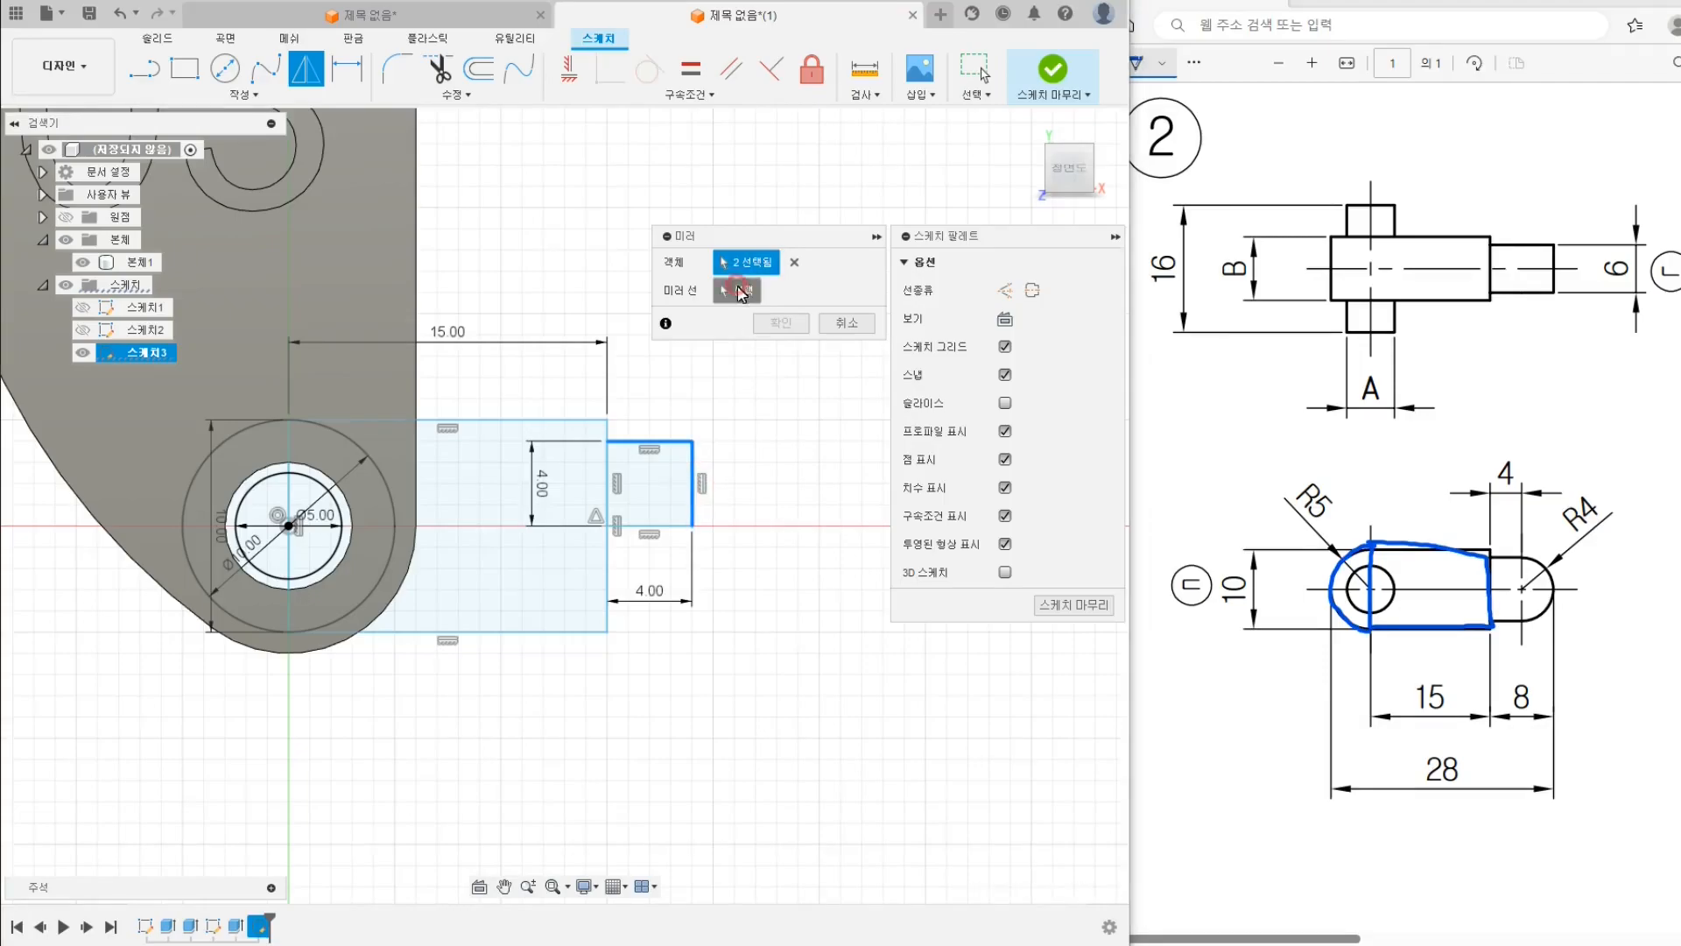
click(655, 526)
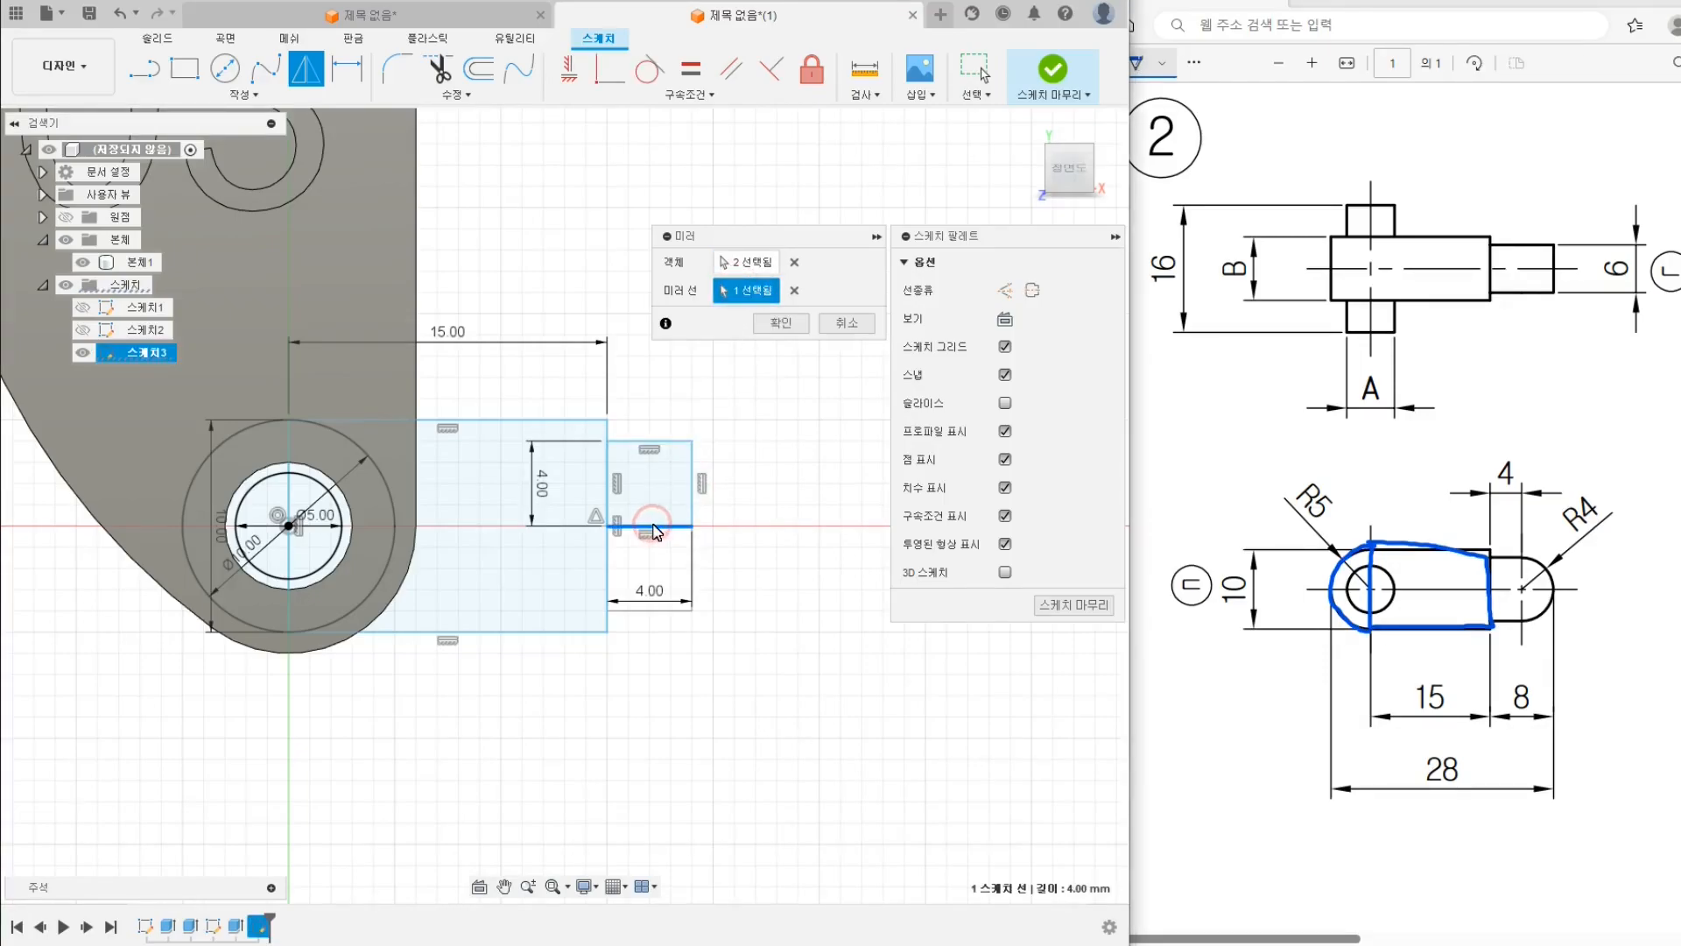
click(781, 323)
Convert the mirror line across the small rectangle's middle to a construction line
scroll(655, 562, up, 3)
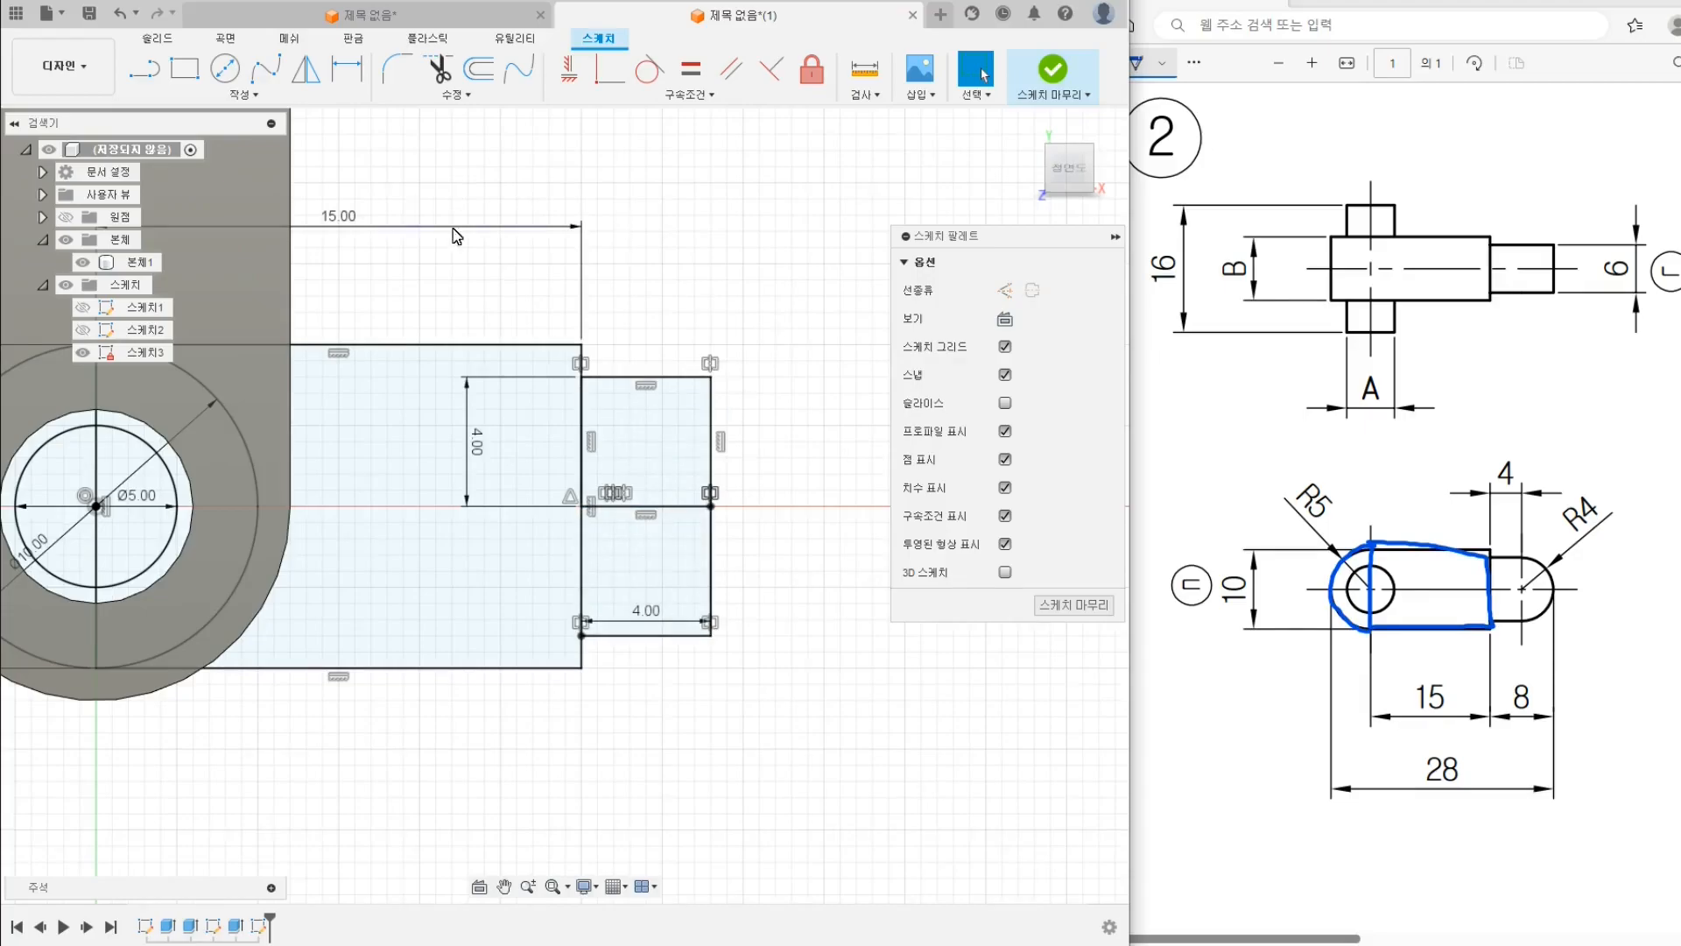
click(670, 516)
click(1005, 290)
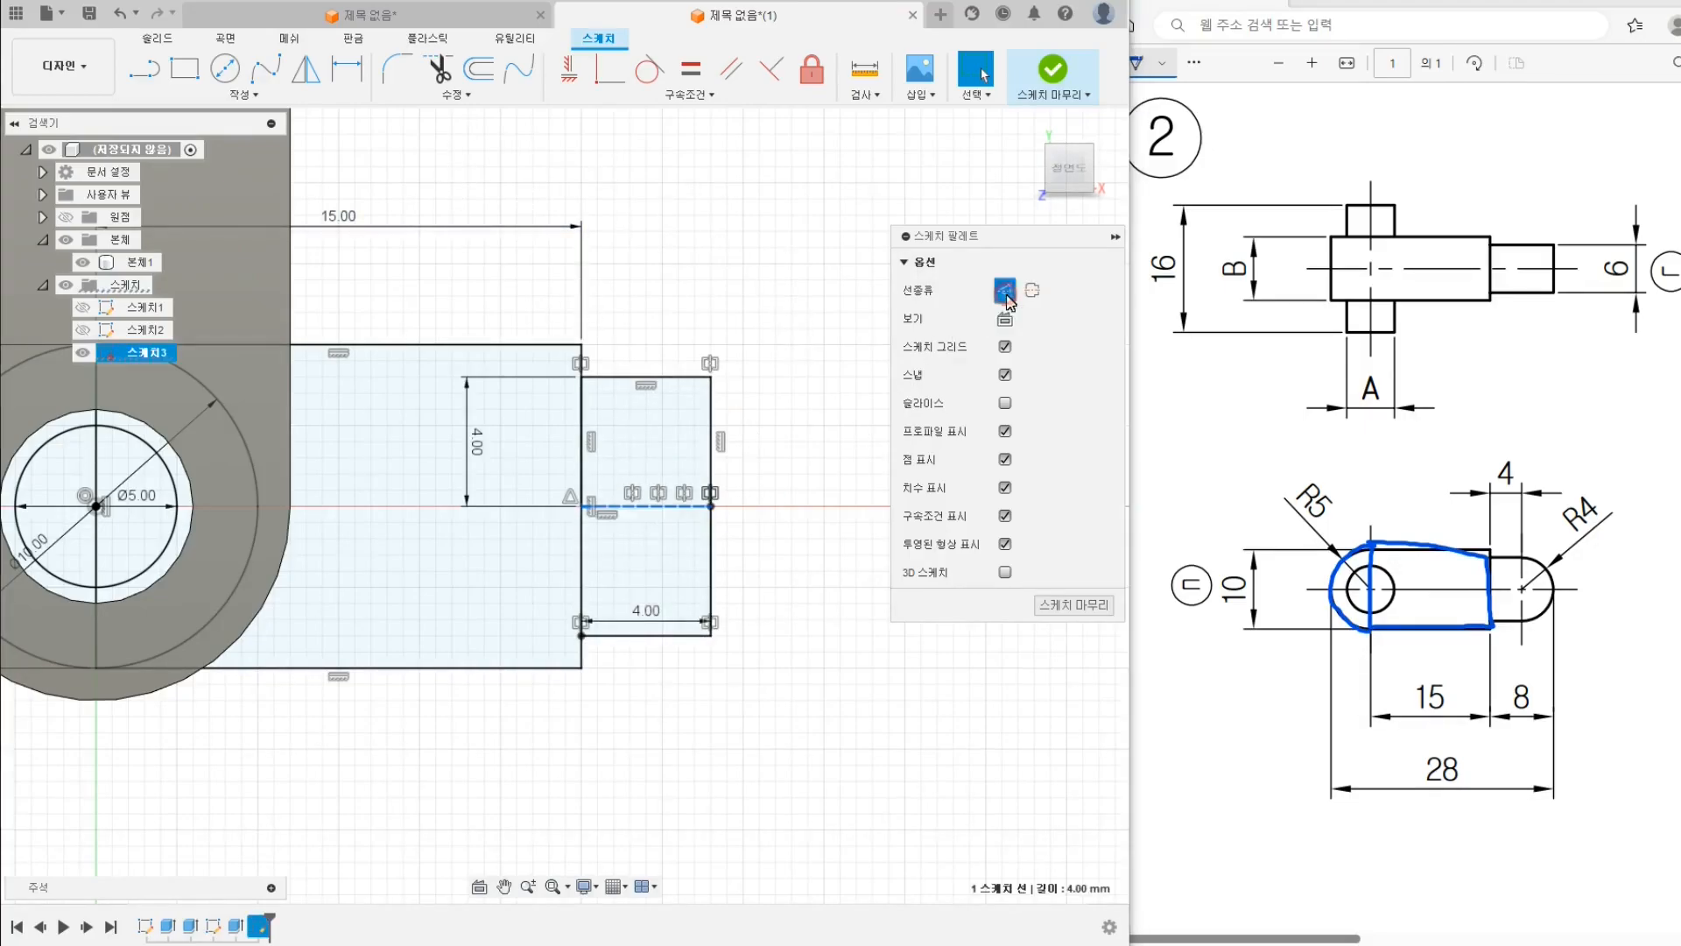
click(771, 514)
Draw an 8 mm diameter circle centred on the outer end of the construction line
scroll(668, 525, down, 2)
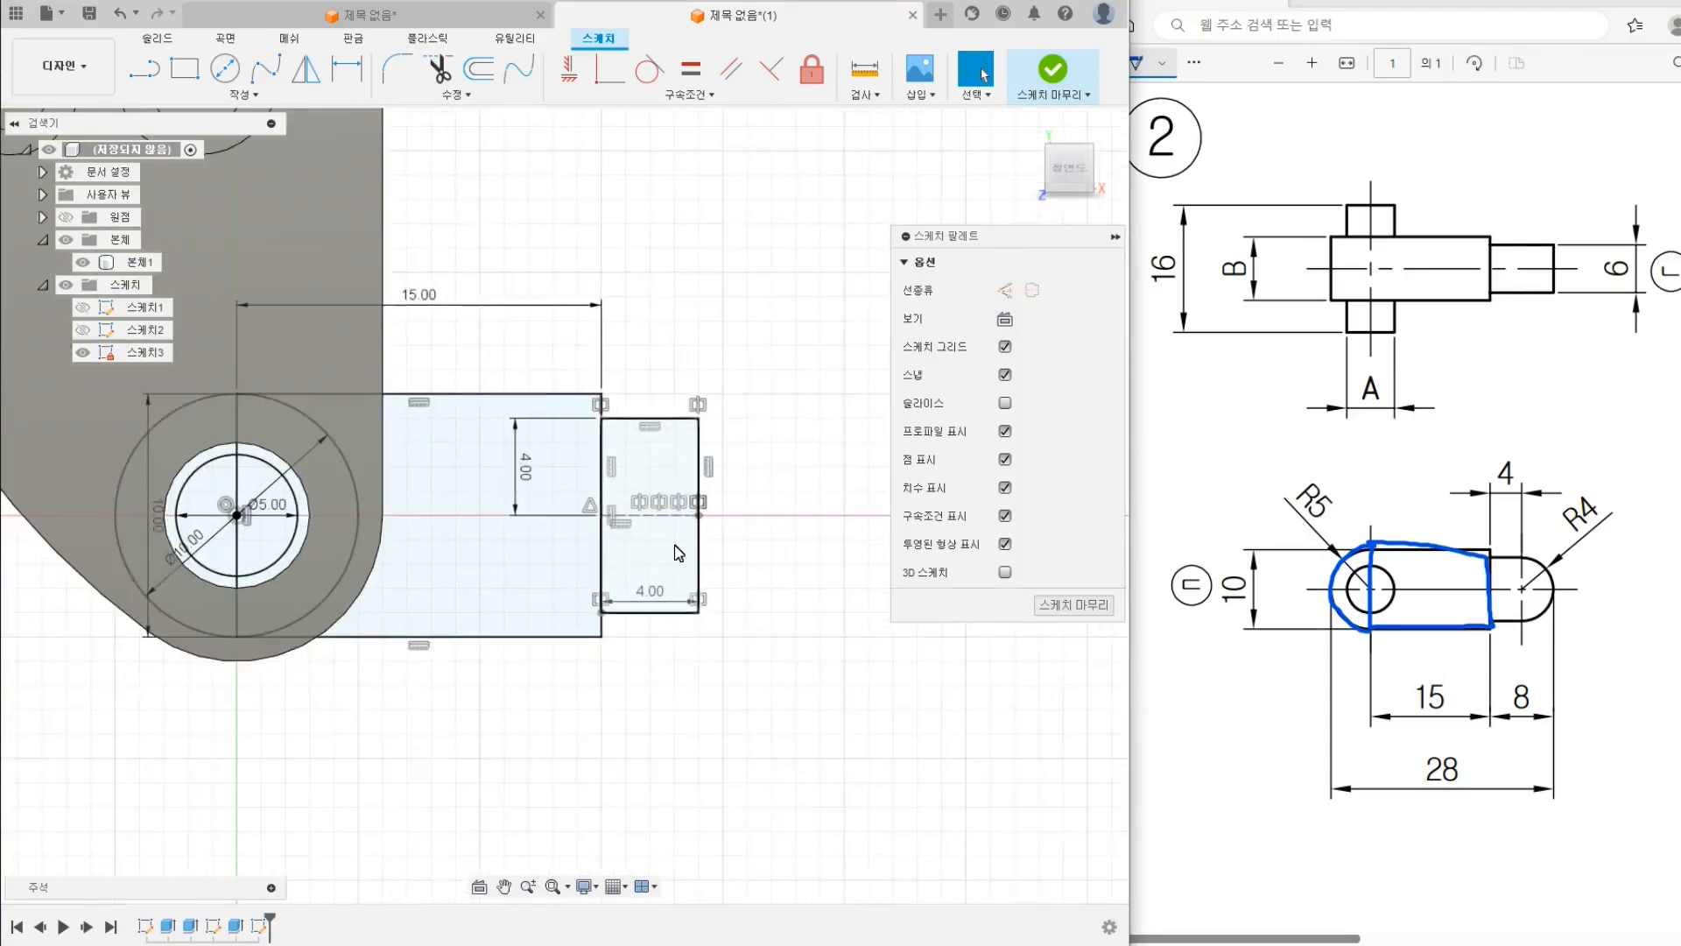
scroll(745, 437, down, 1)
middle_drag(744, 438, 698, 459)
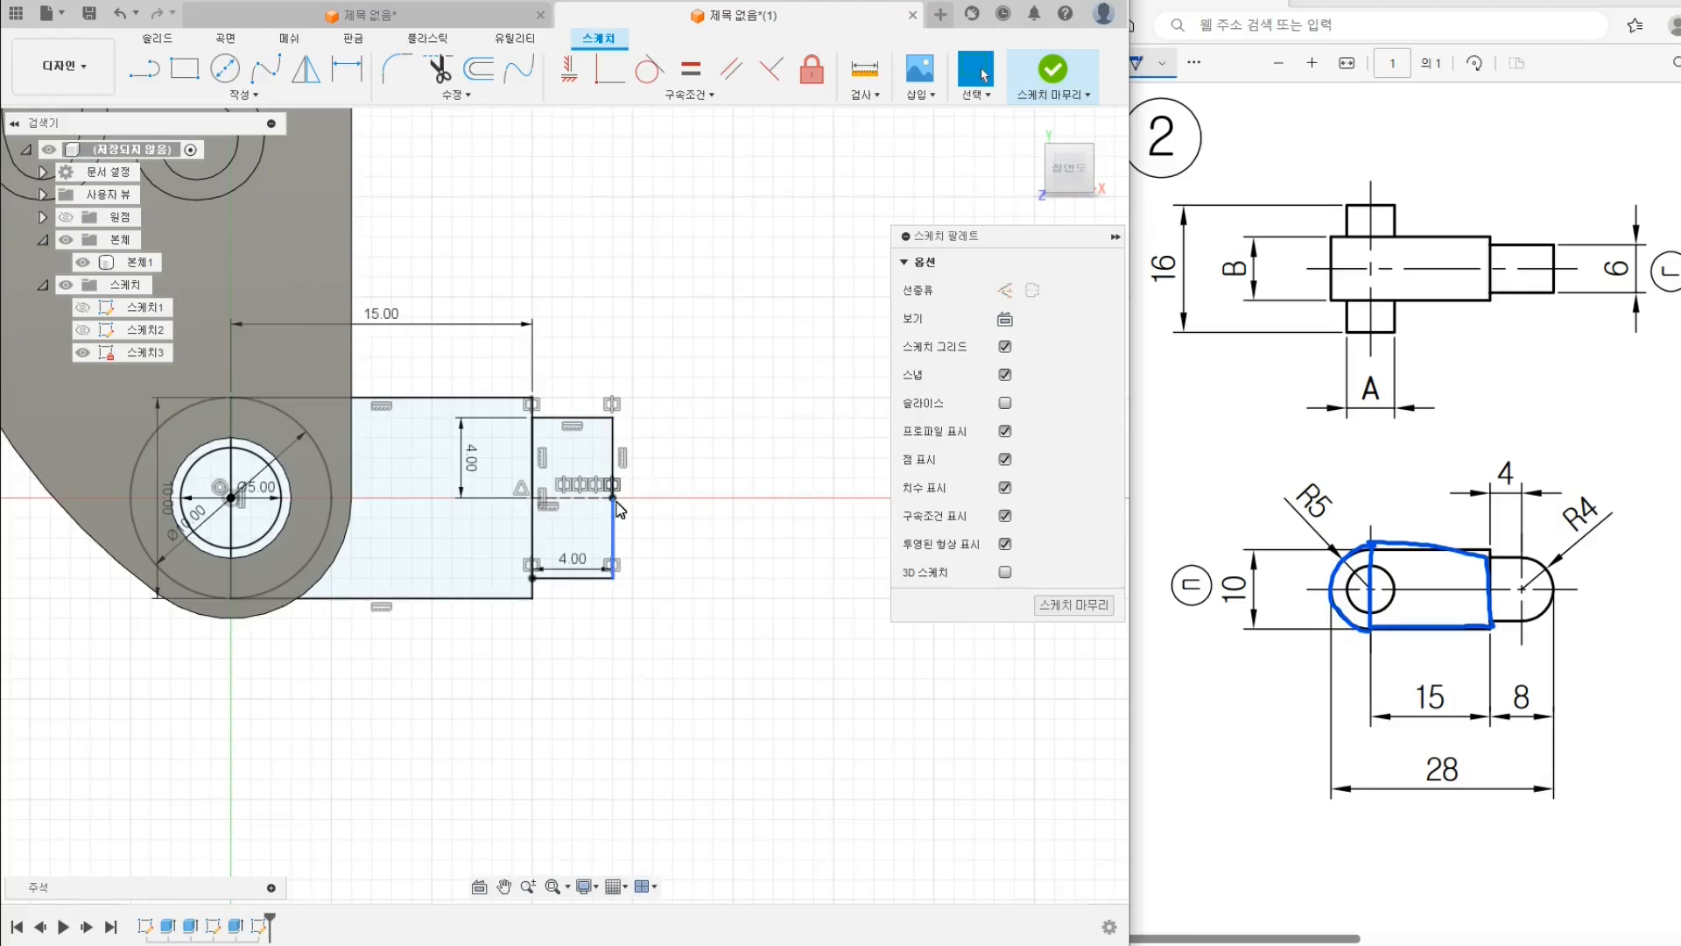
click(225, 68)
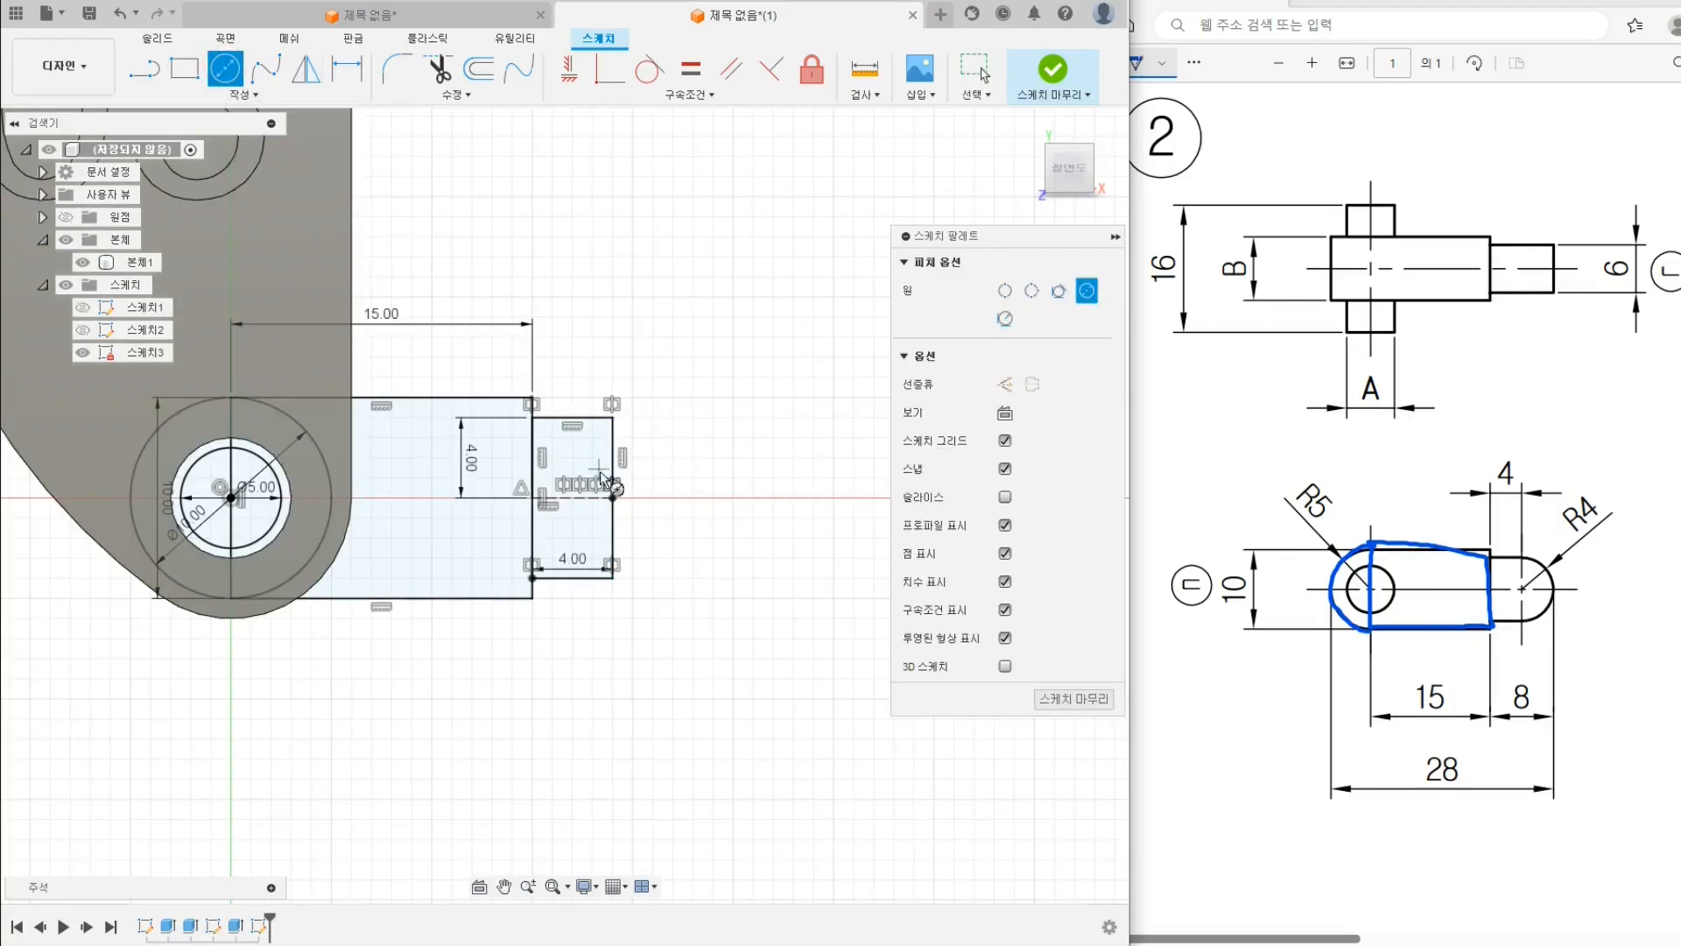
click(613, 497)
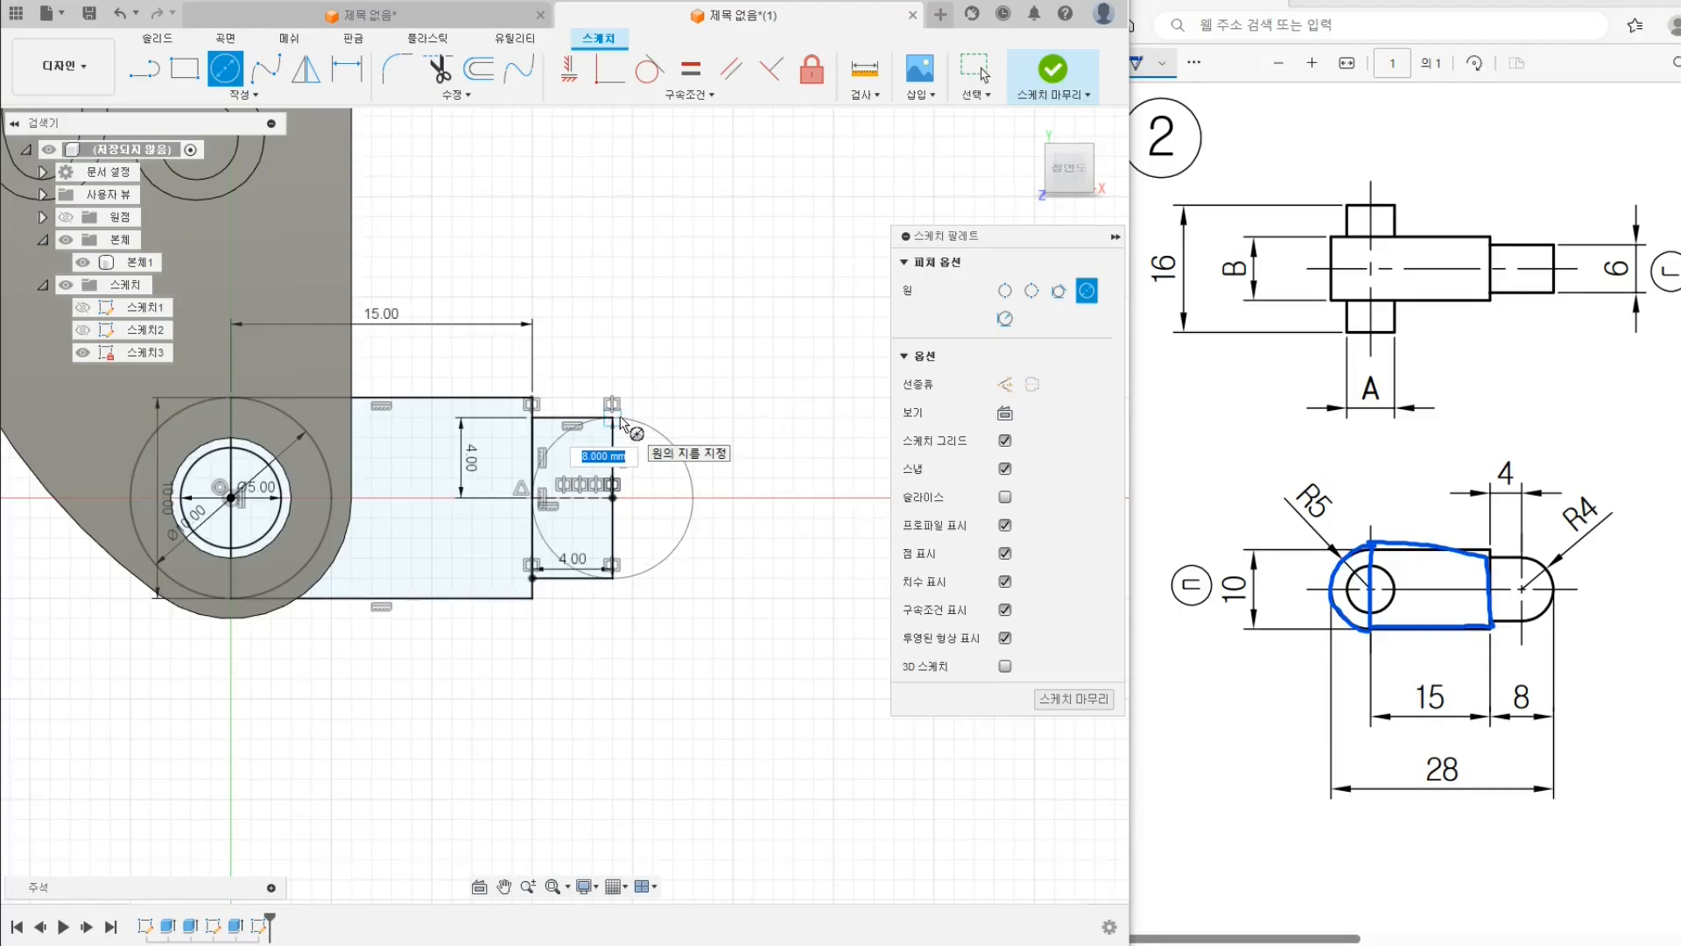
key(Escape)
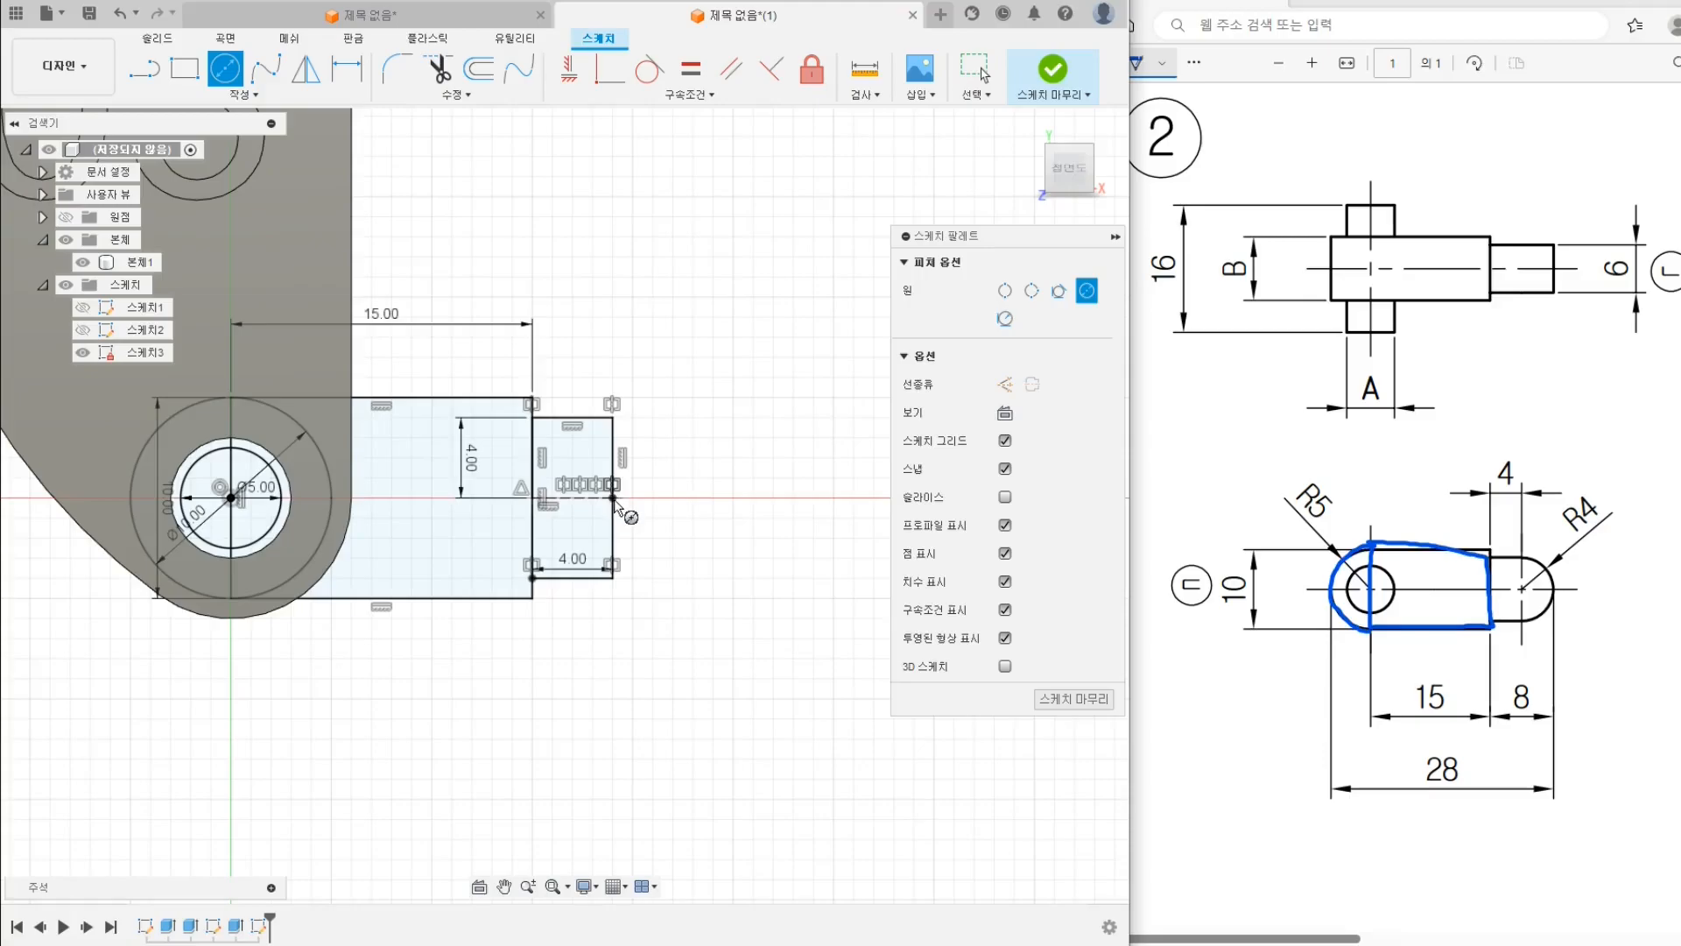
click(613, 495)
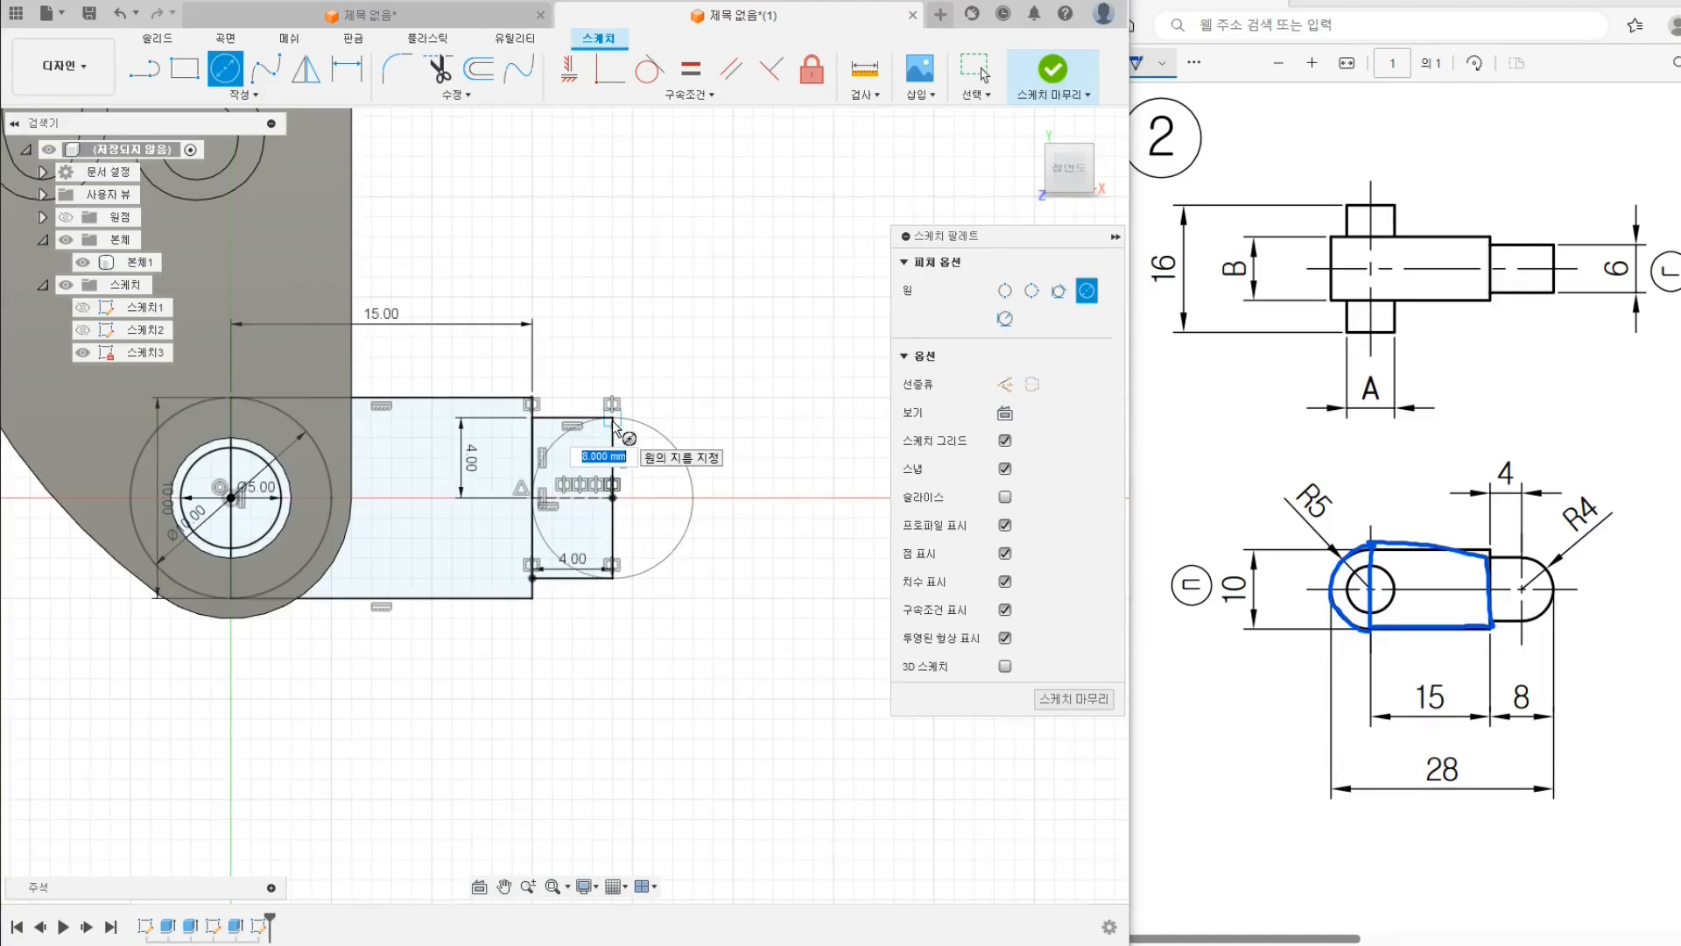
key(Return)
scroll(628, 455, up, 2)
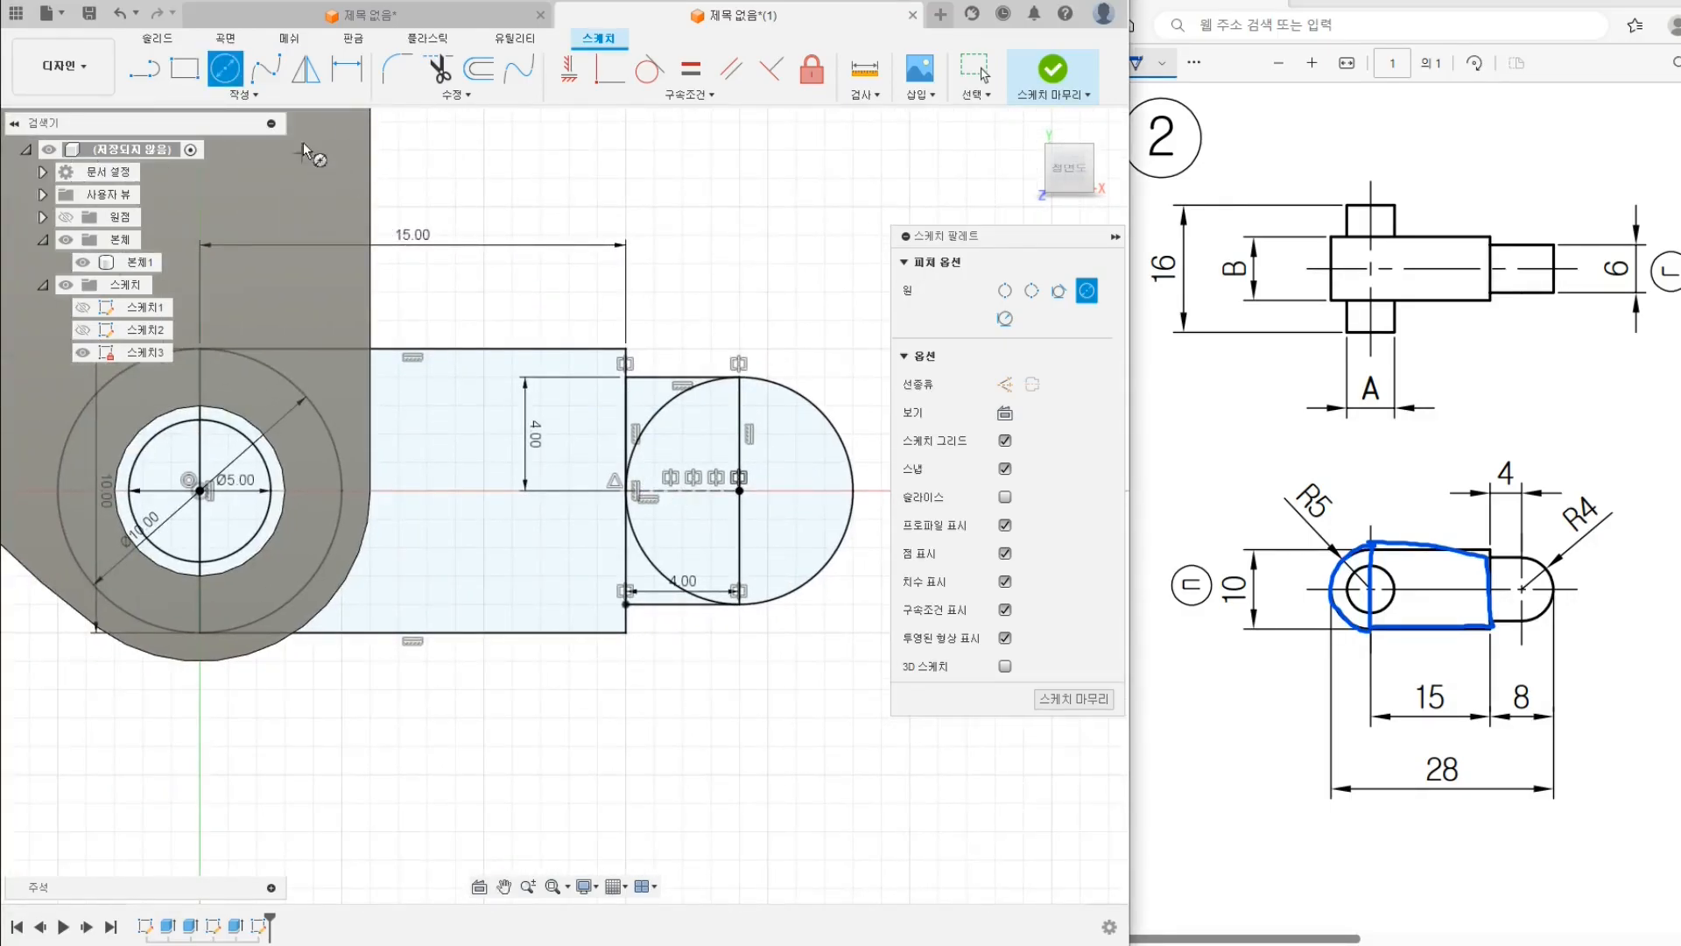
Trim the inner half of the 8 mm circle, the small rectangle's outer edge, and the large rectangle's vertical edge through the hole circle
click(440, 76)
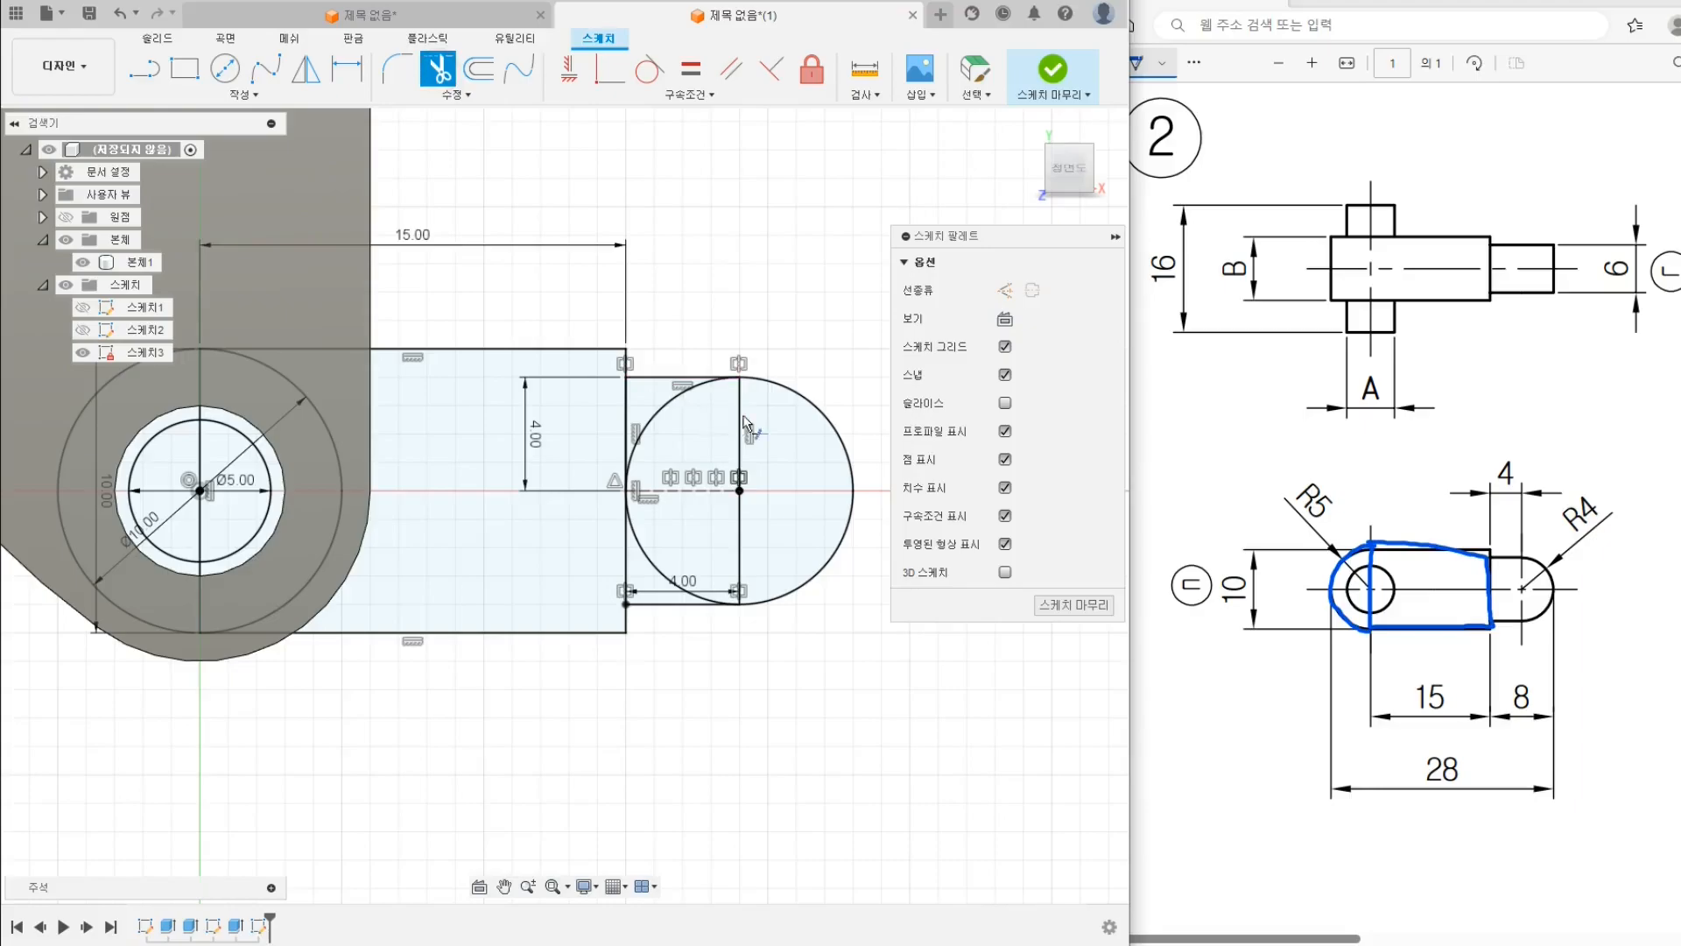
click(769, 444)
click(655, 407)
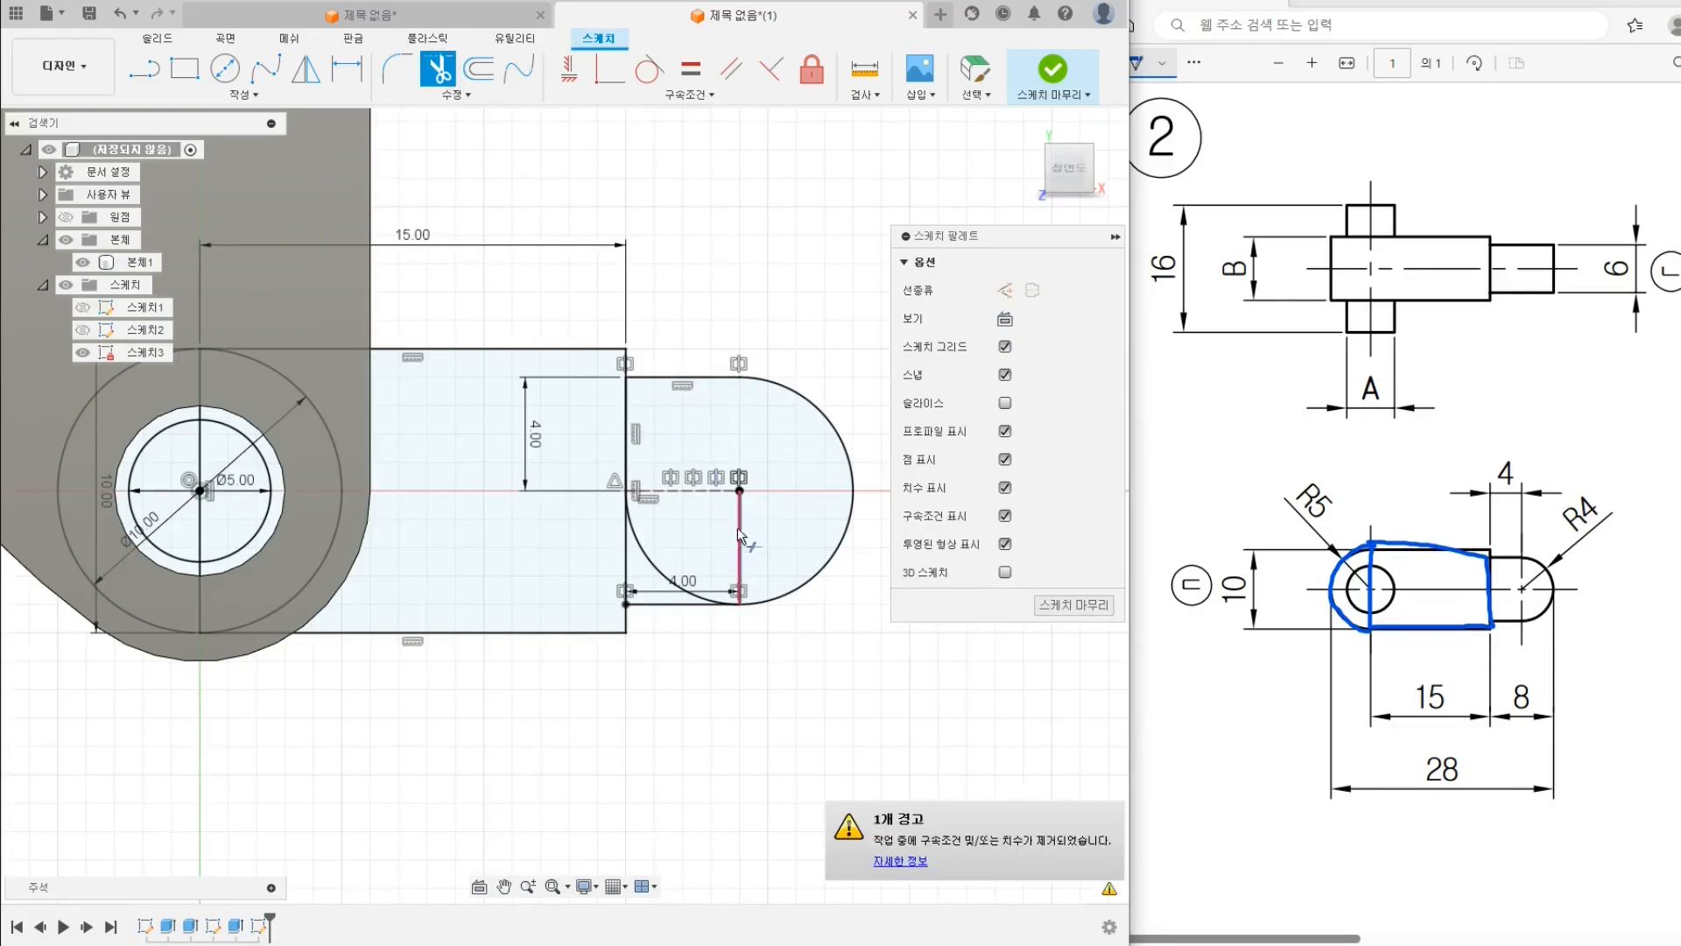
middle_drag(443, 561, 597, 556)
click(487, 443)
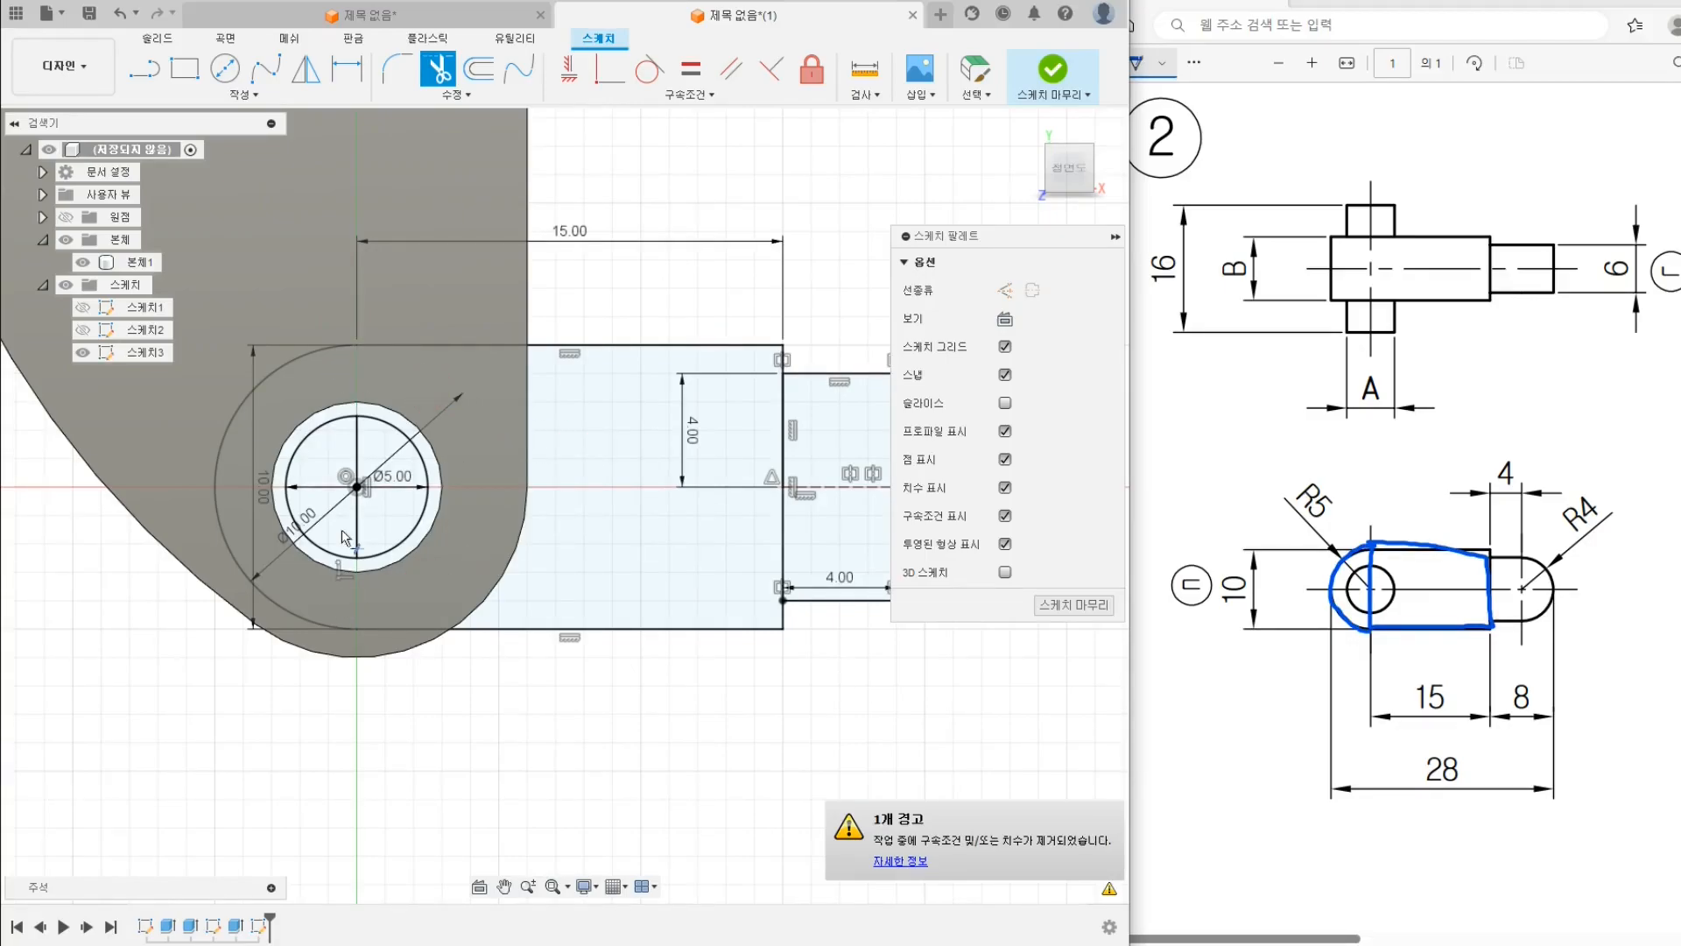
click(355, 524)
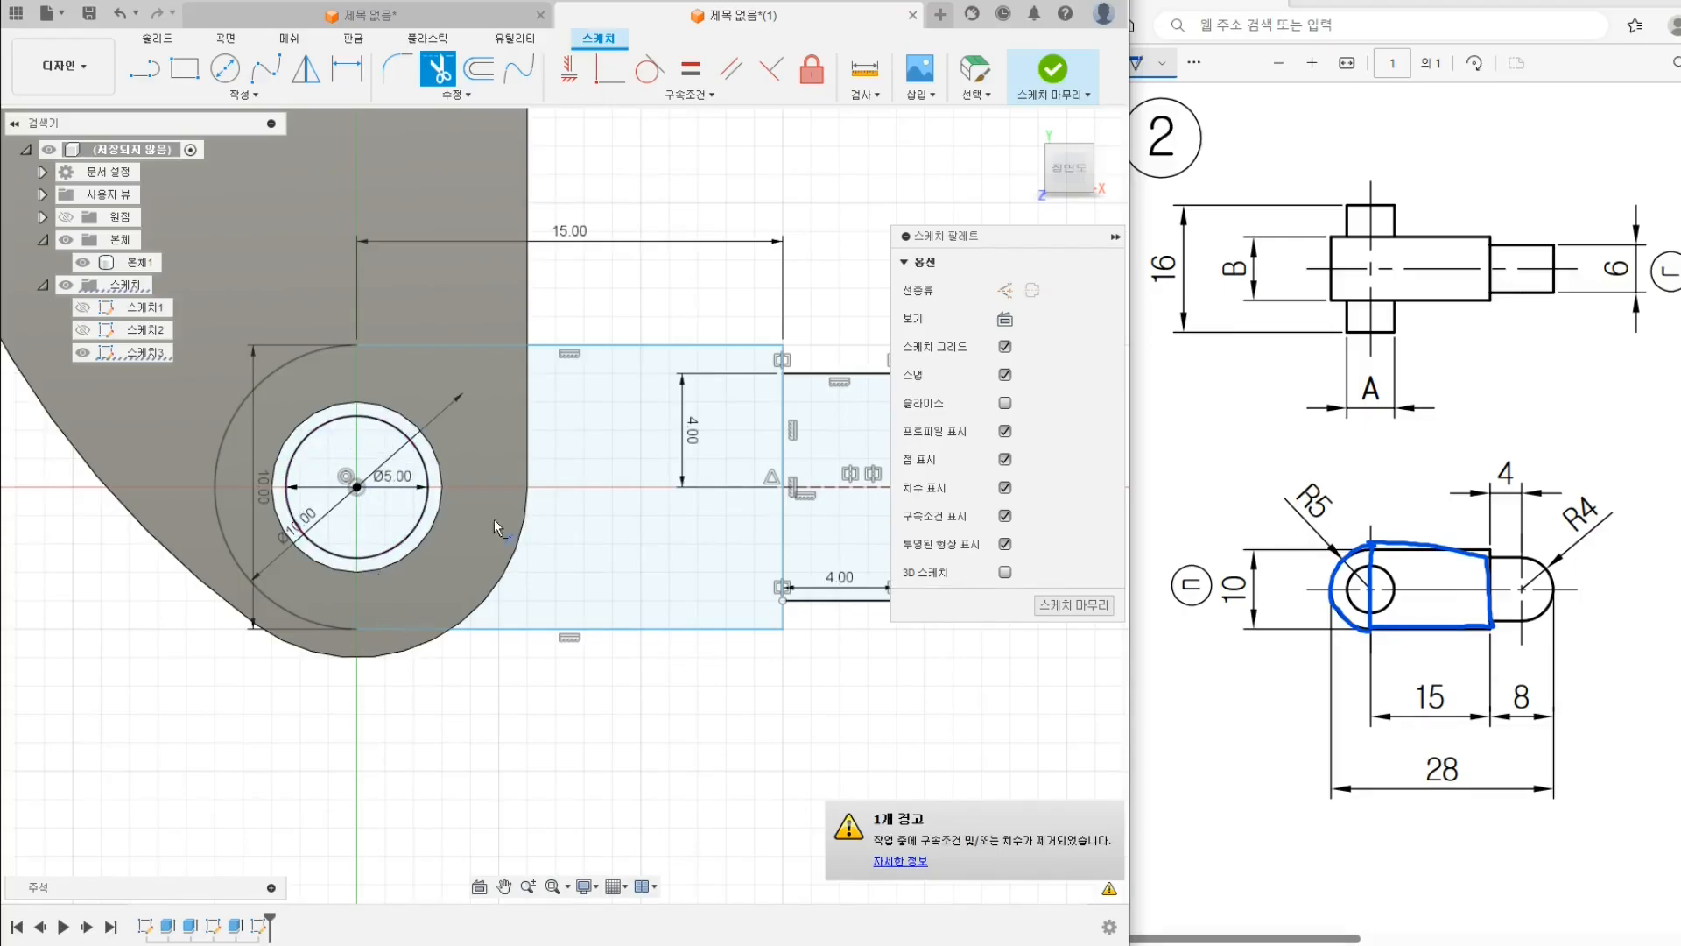
End the trimming and finish the link profile sketch
scroll(386, 513, down, 2)
right_click(529, 517)
click(597, 517)
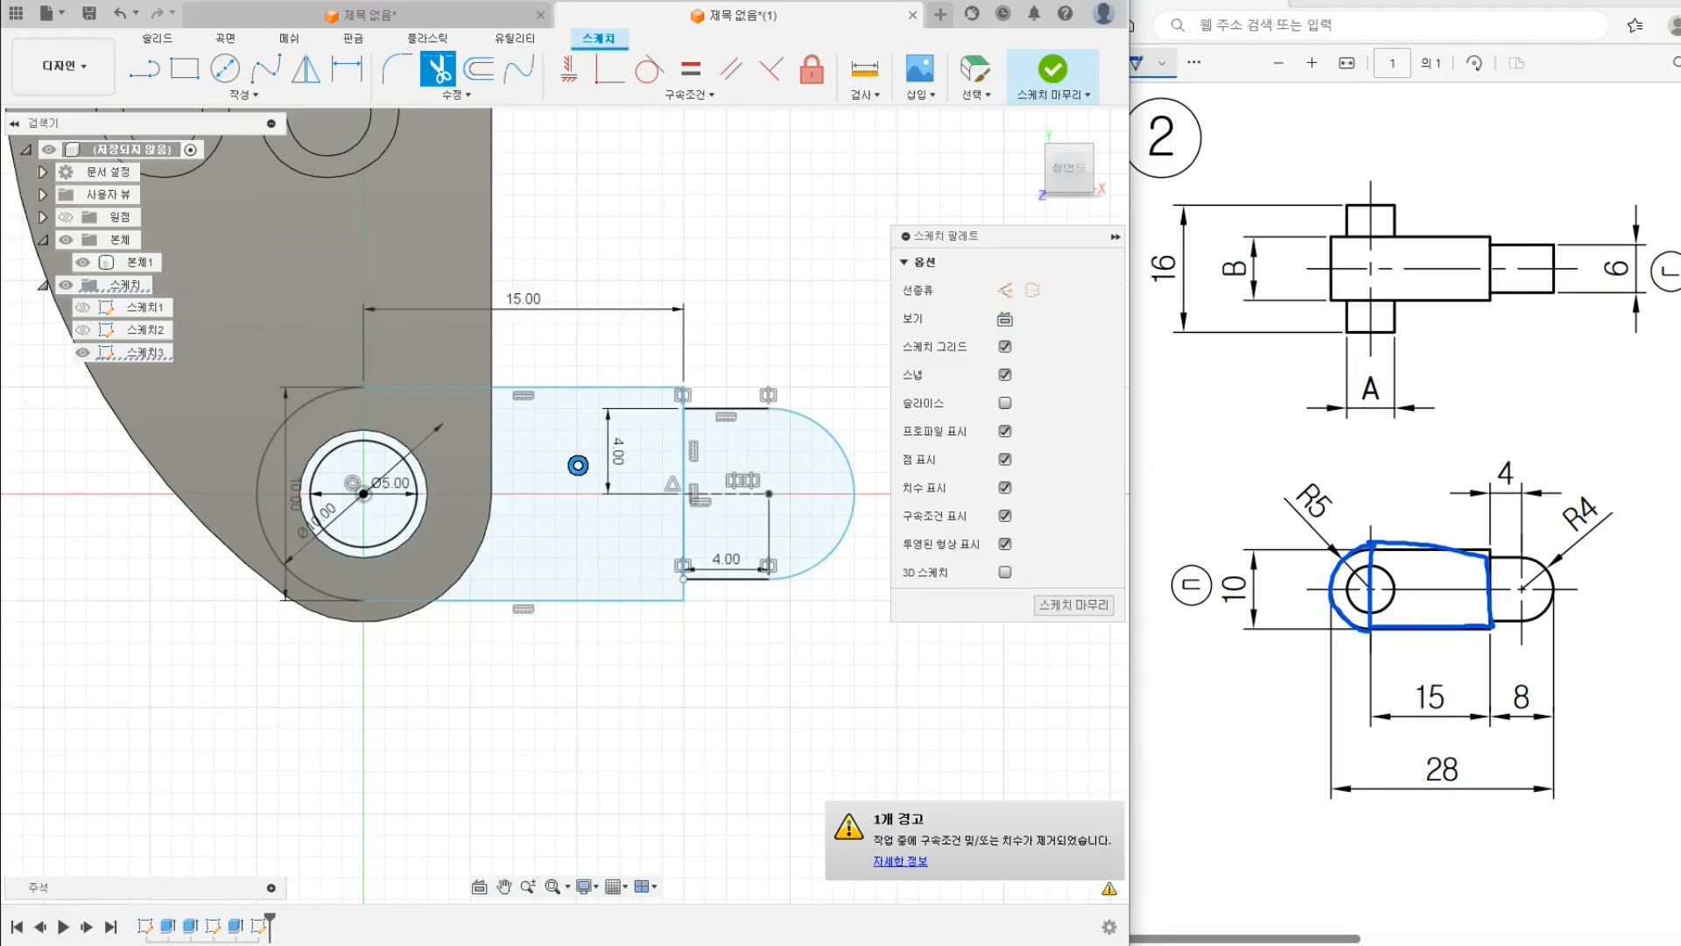
scroll(753, 516, down, 2)
mouse_move(668, 528)
shift+middle_down()
mouse_move(601, 556)
mouse_move(350, 586)
shift+middle_up()
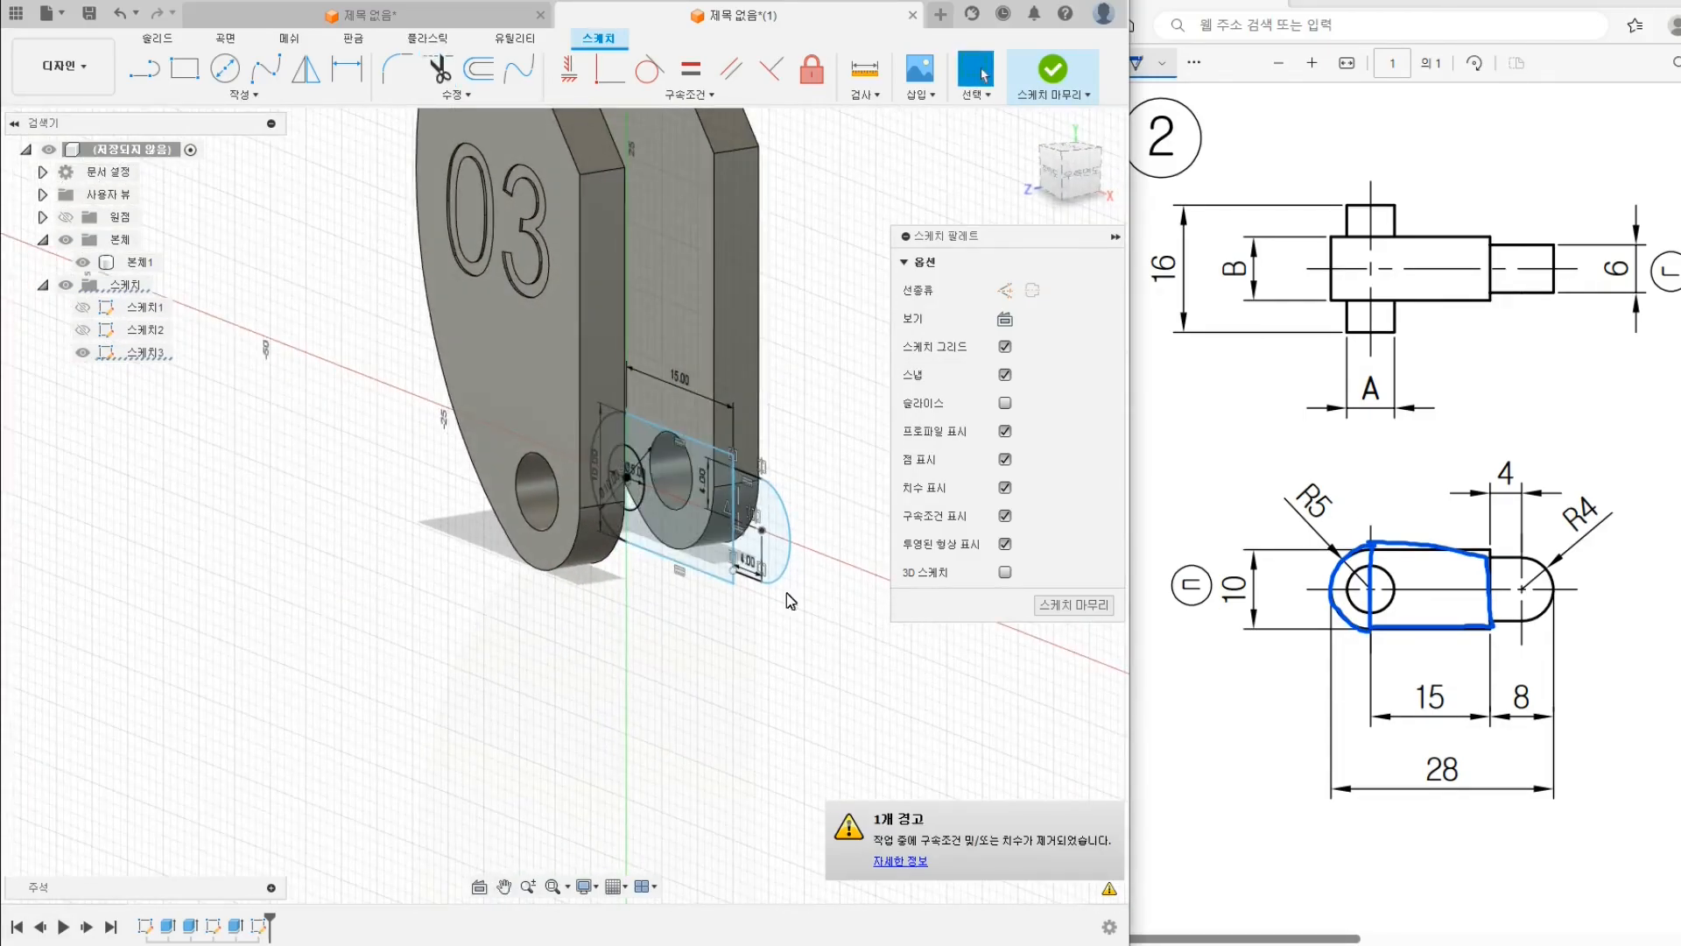
click(1067, 606)
scroll(799, 709, up, 2)
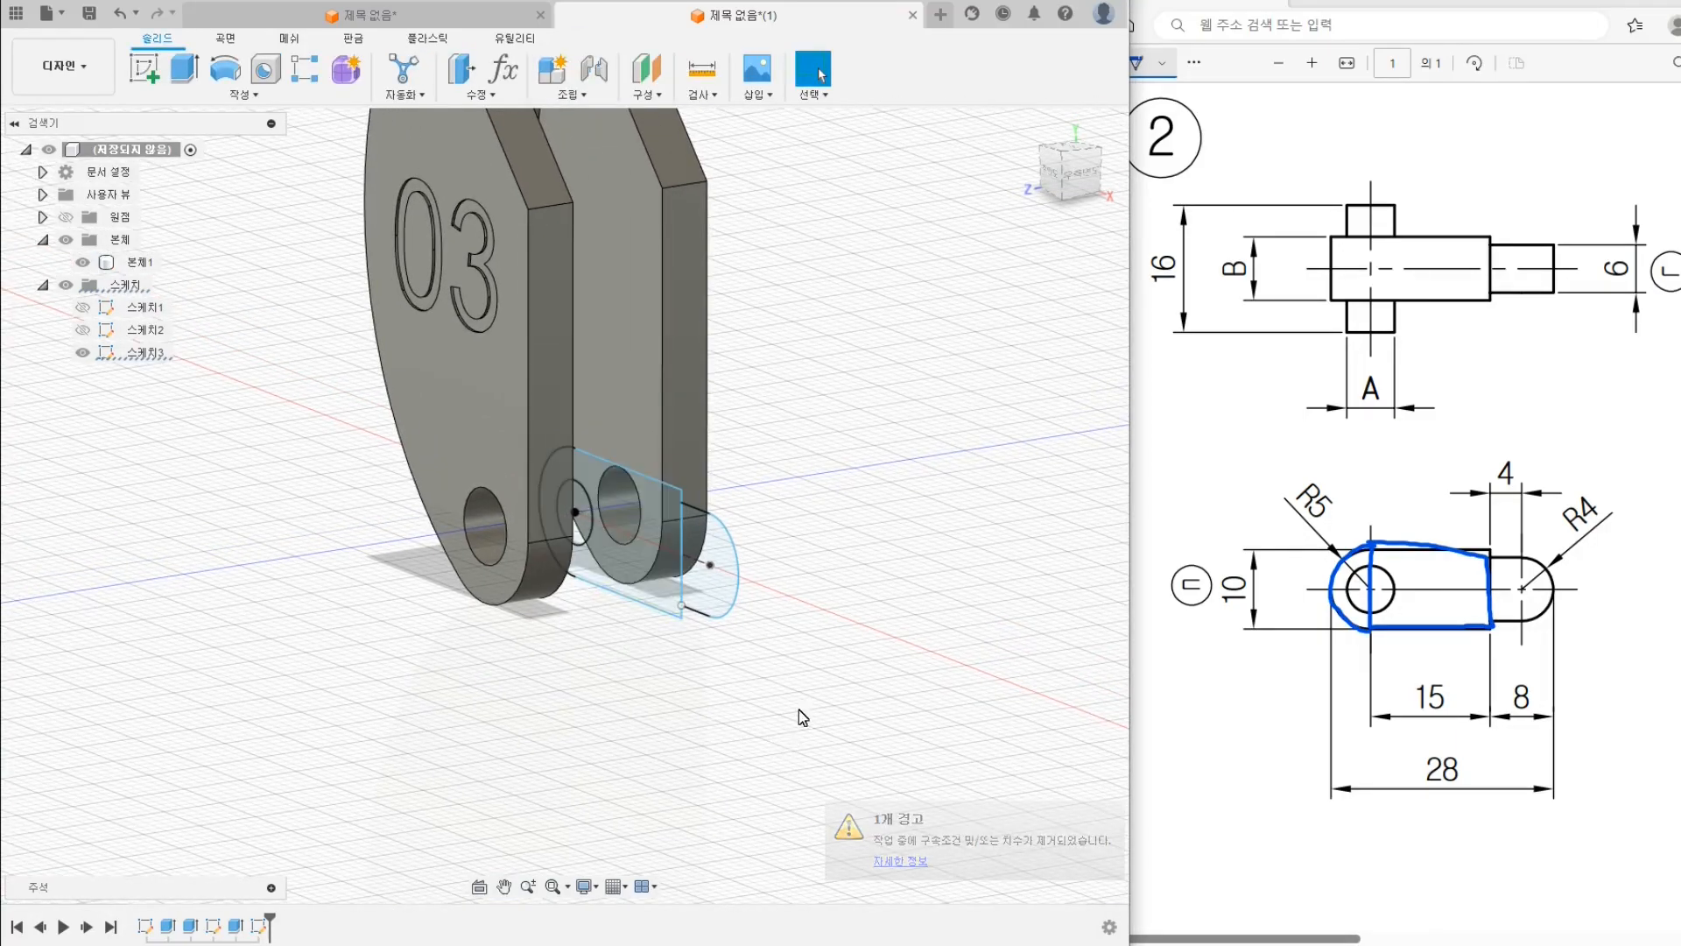
scroll(653, 578, up, 3)
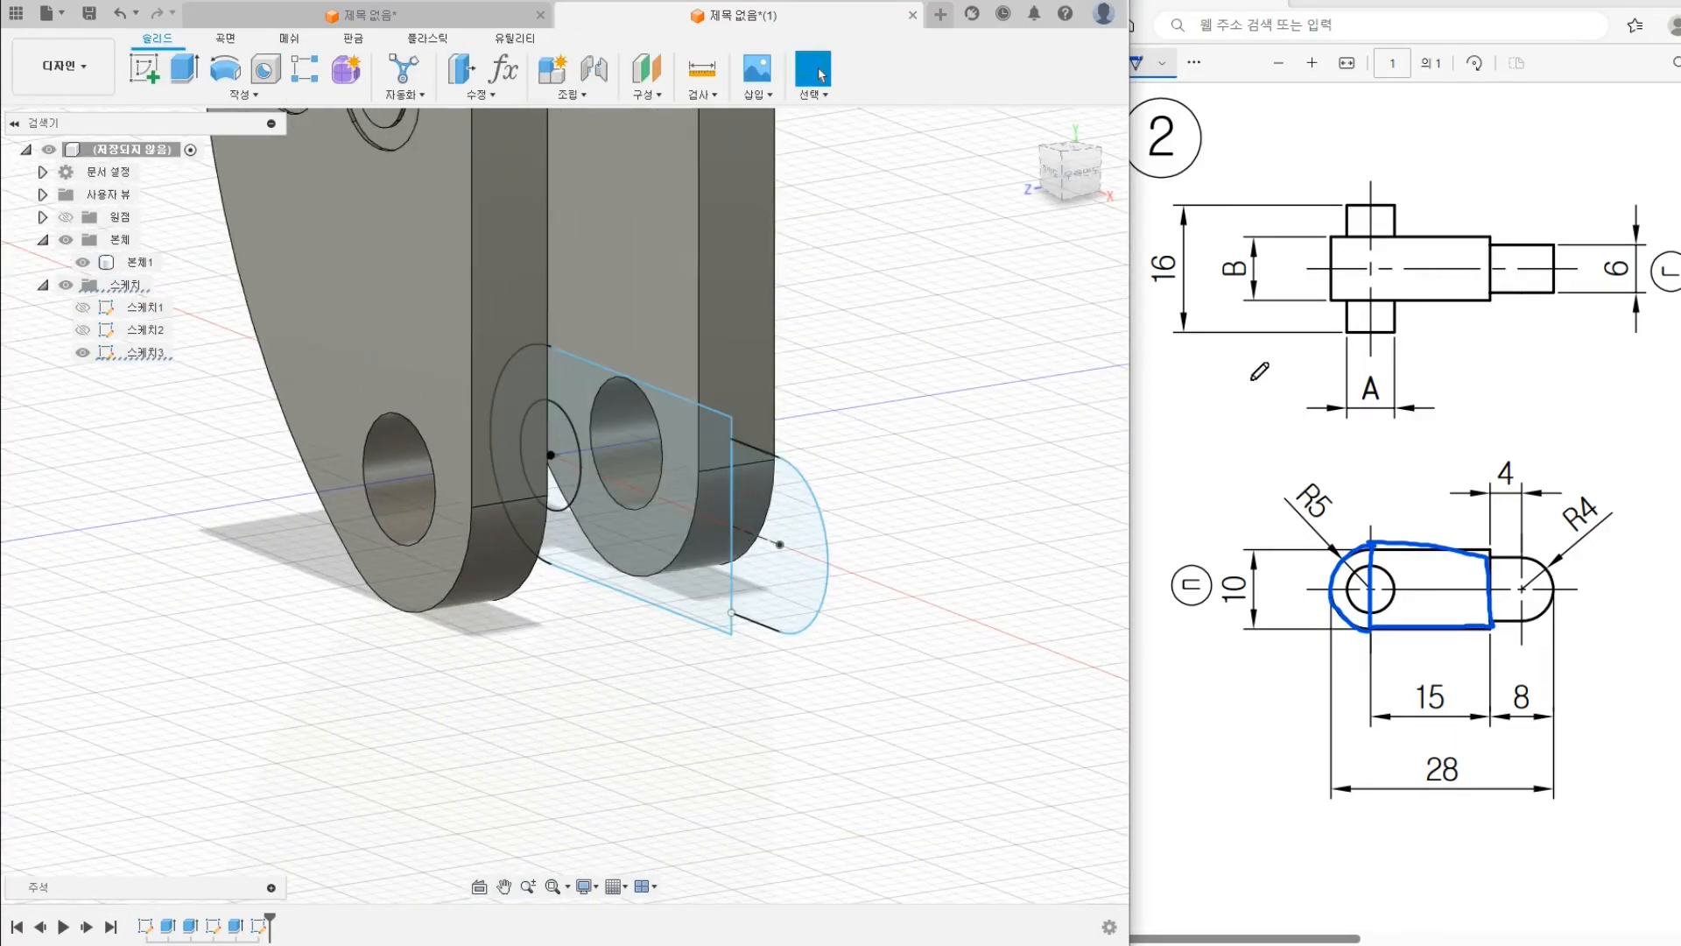
Circle dimension B on the drawing and extrude the 5 mm circle symmetrically as a new body, 8 mm per side to part 1's outer face
drag(1248, 253, 1275, 260)
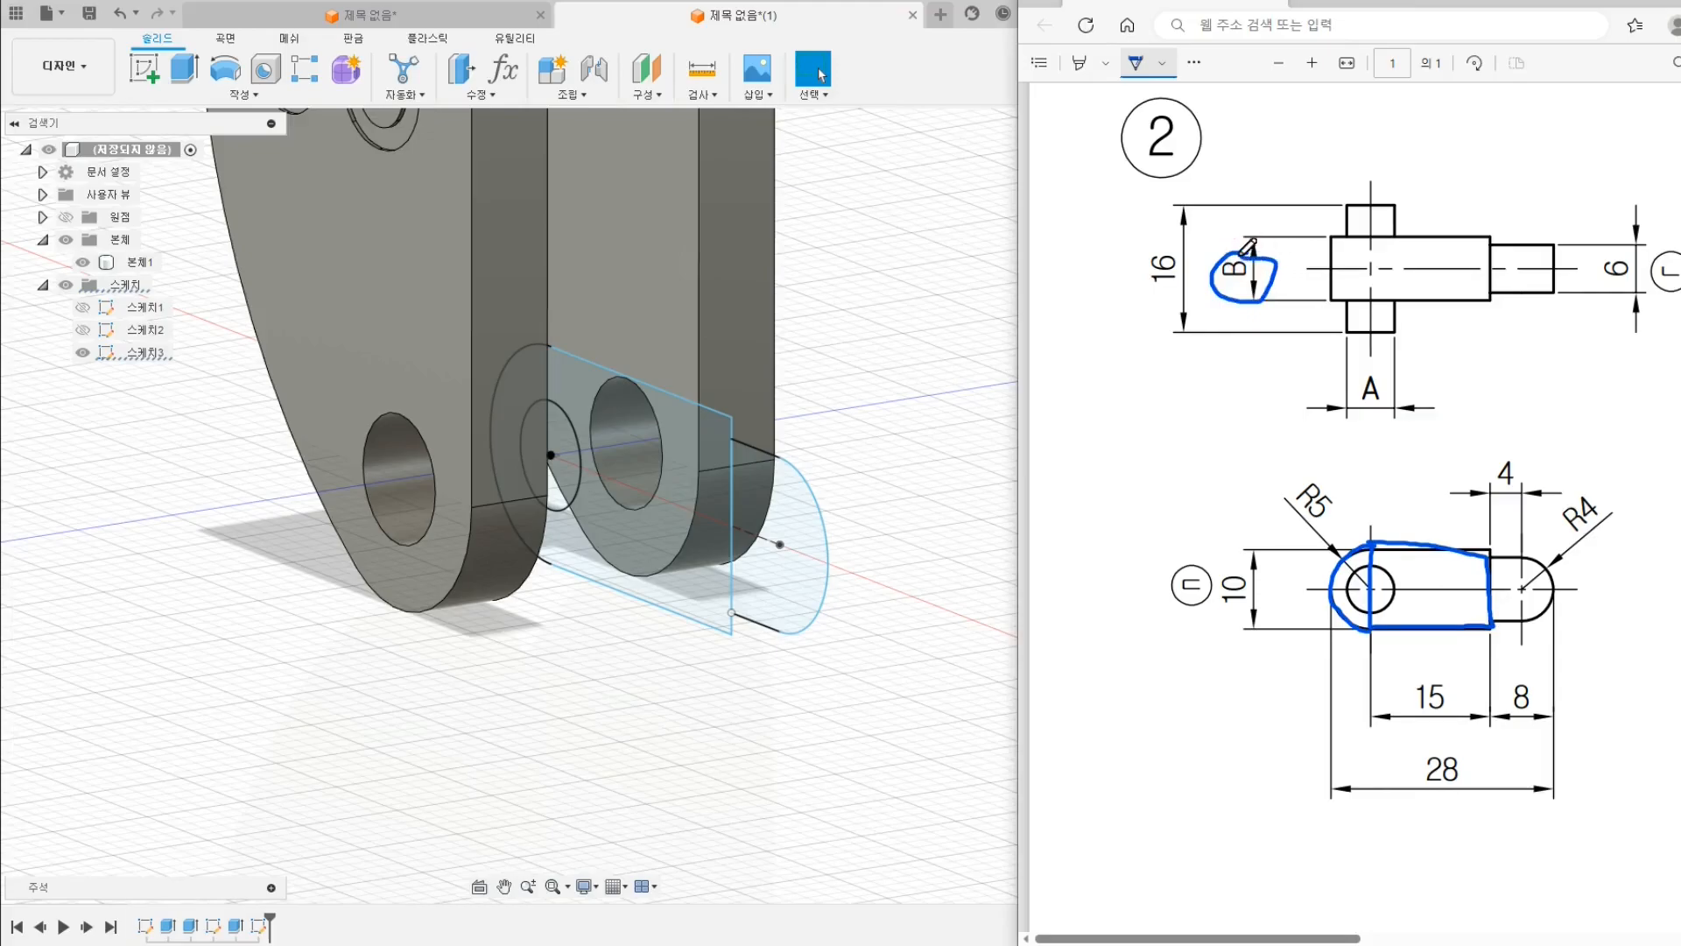
click(890, 417)
click(599, 466)
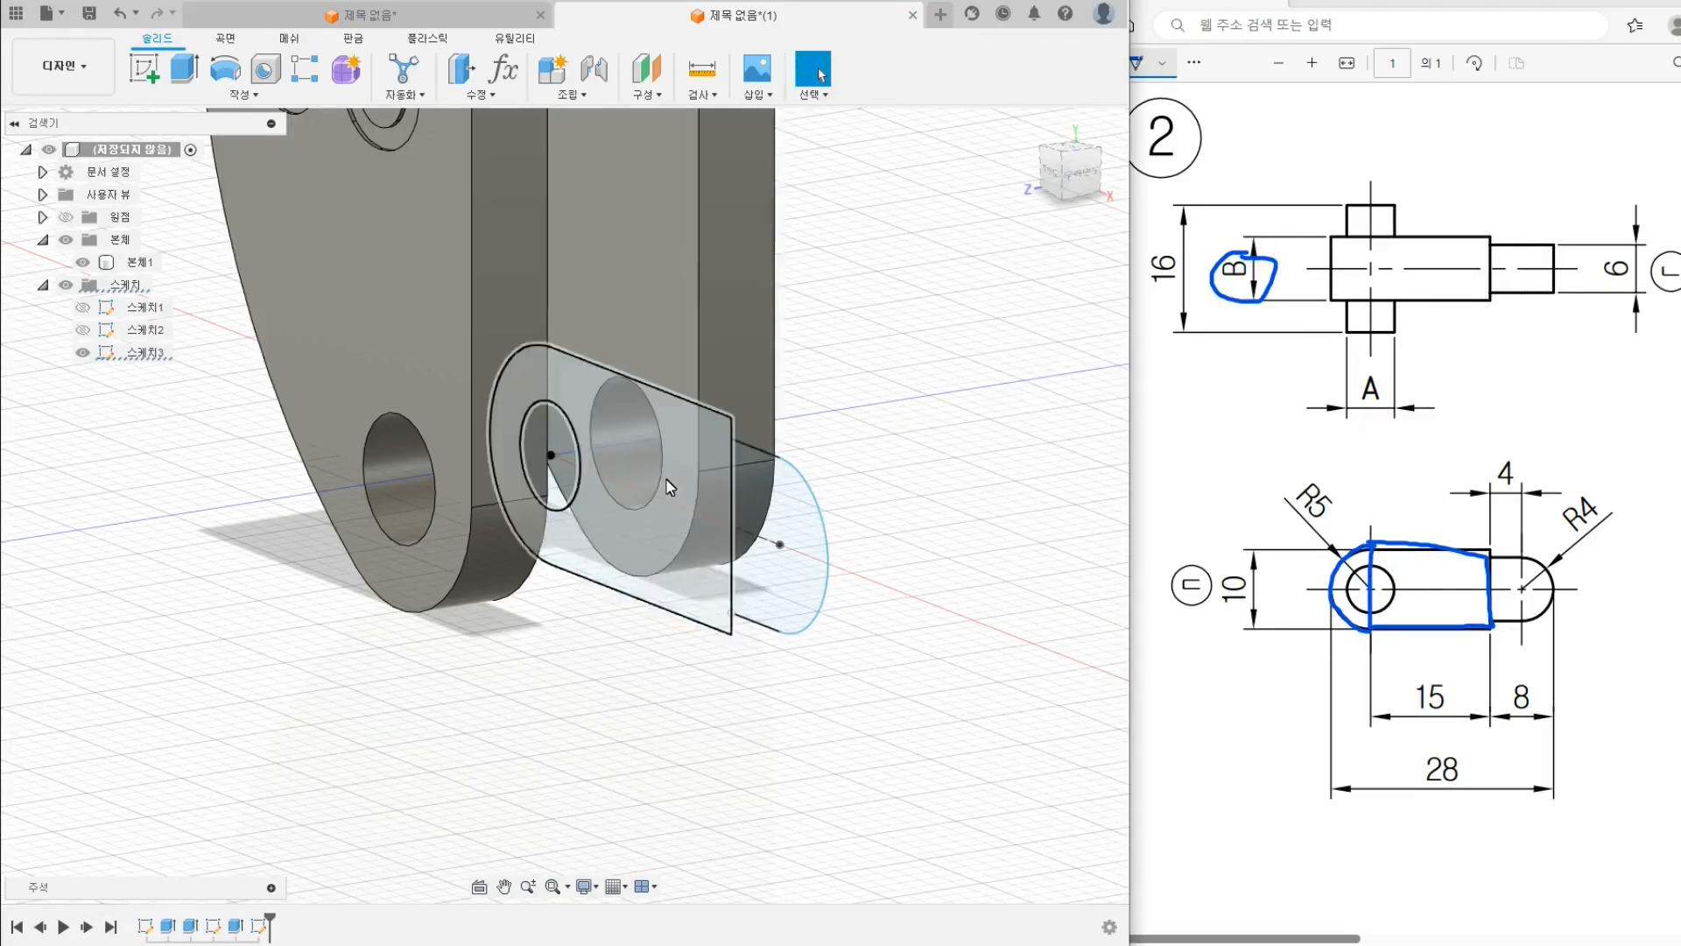
click(184, 70)
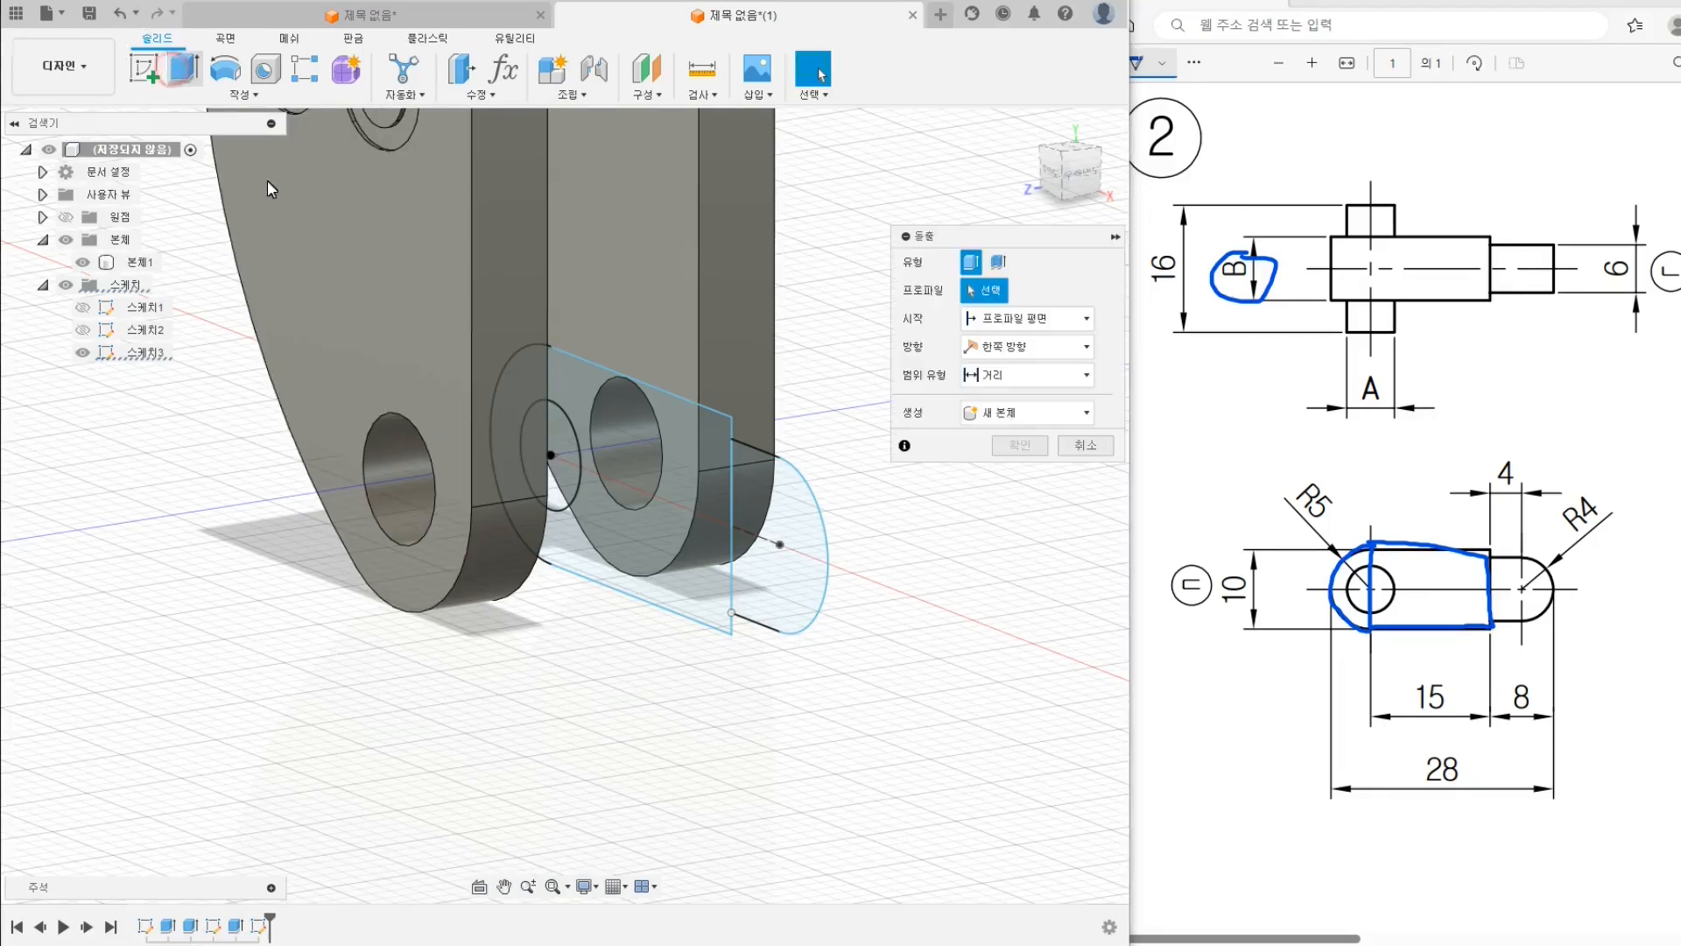
click(569, 458)
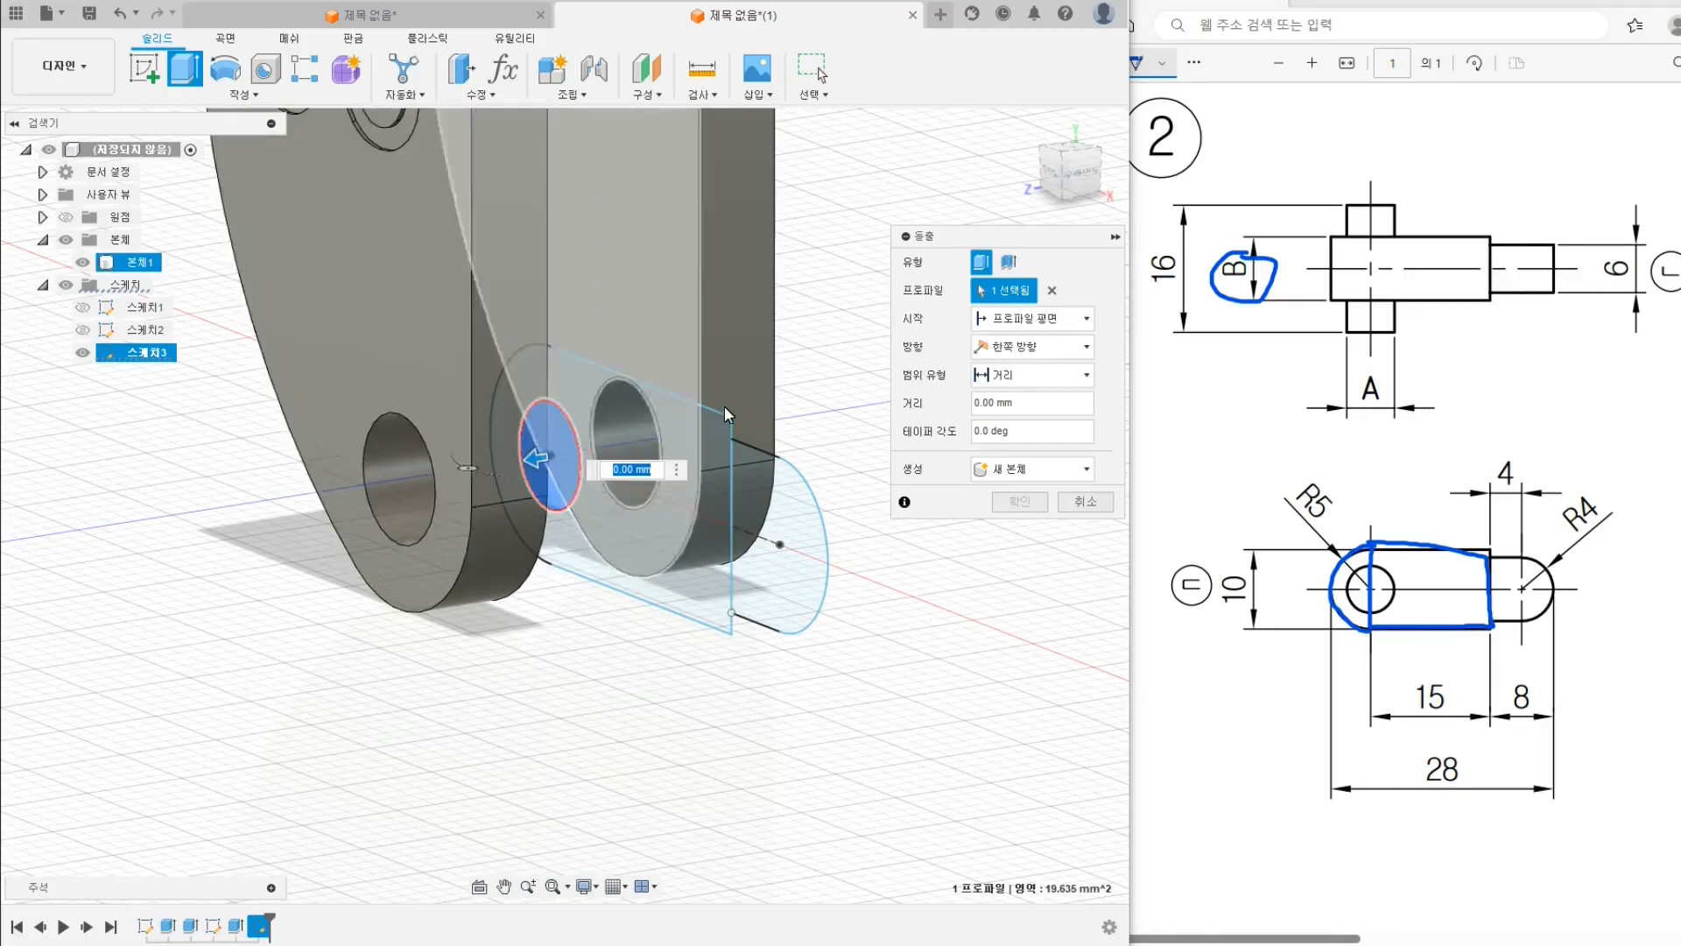
click(1014, 350)
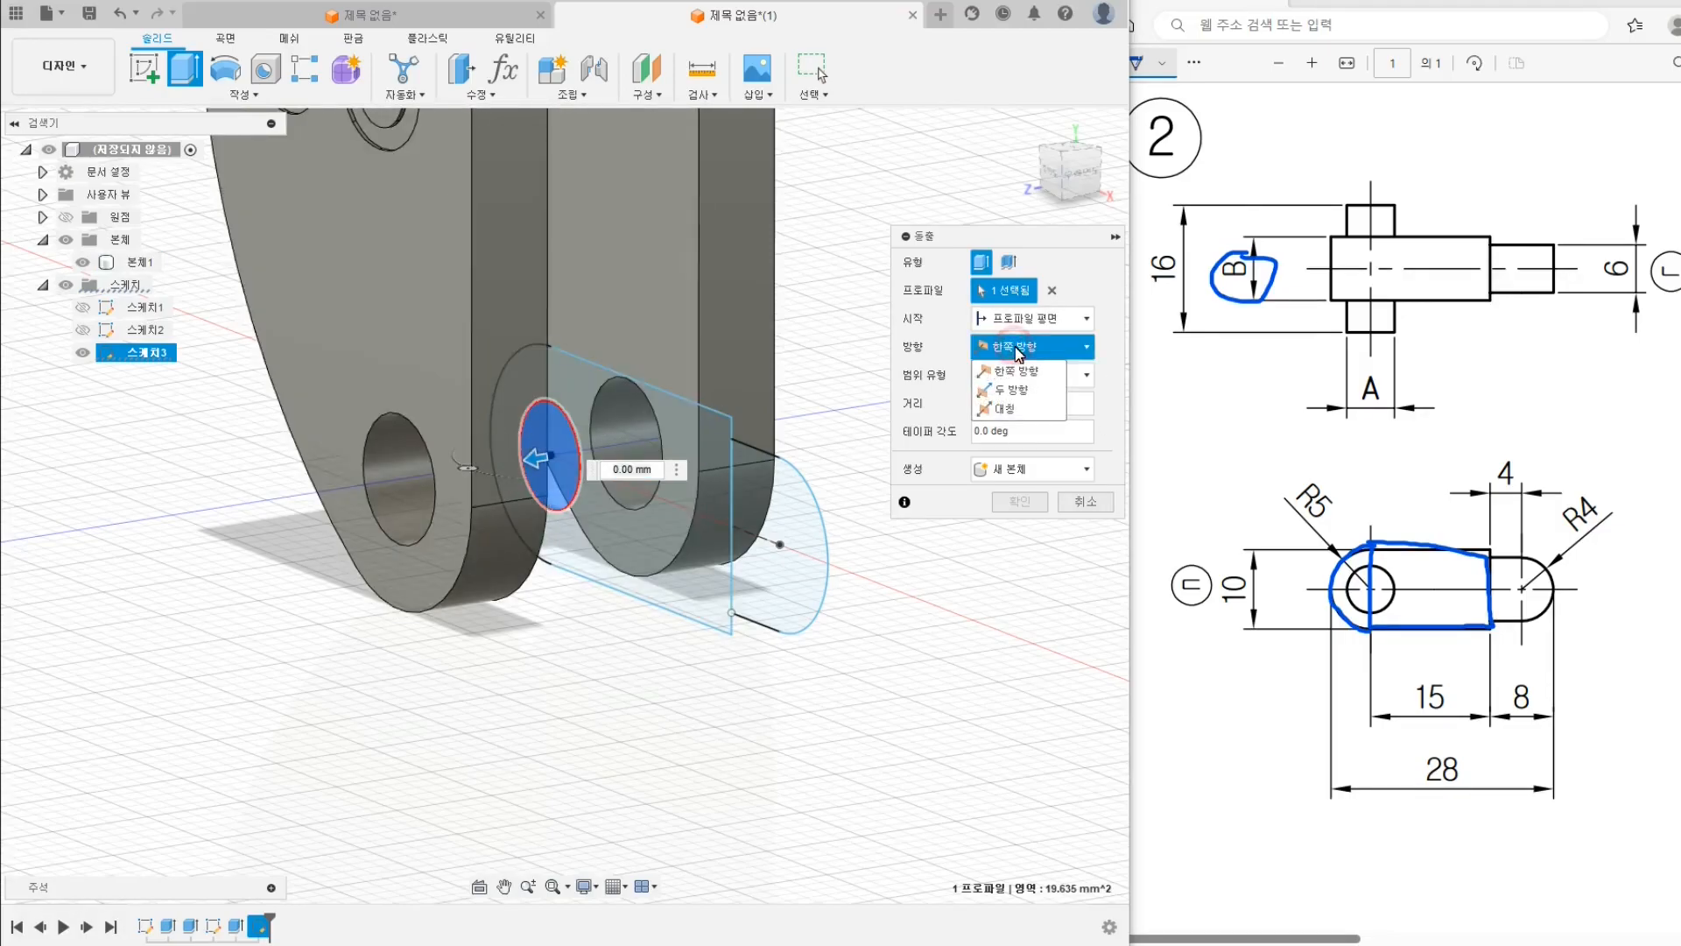
click(1007, 405)
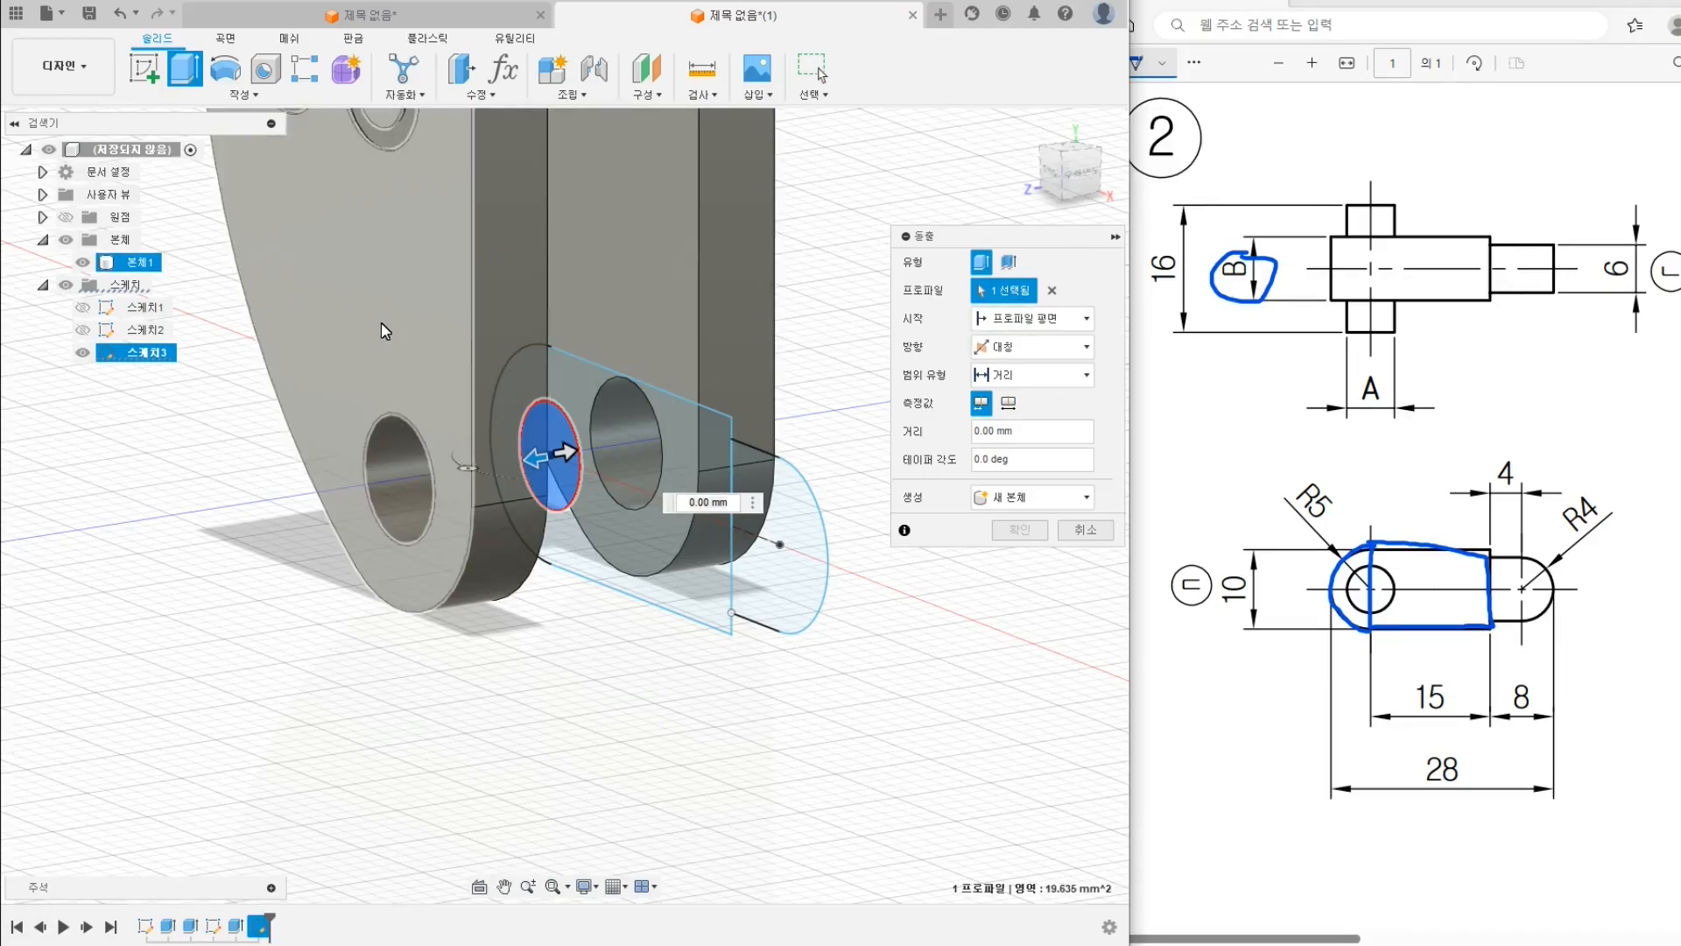
click(359, 302)
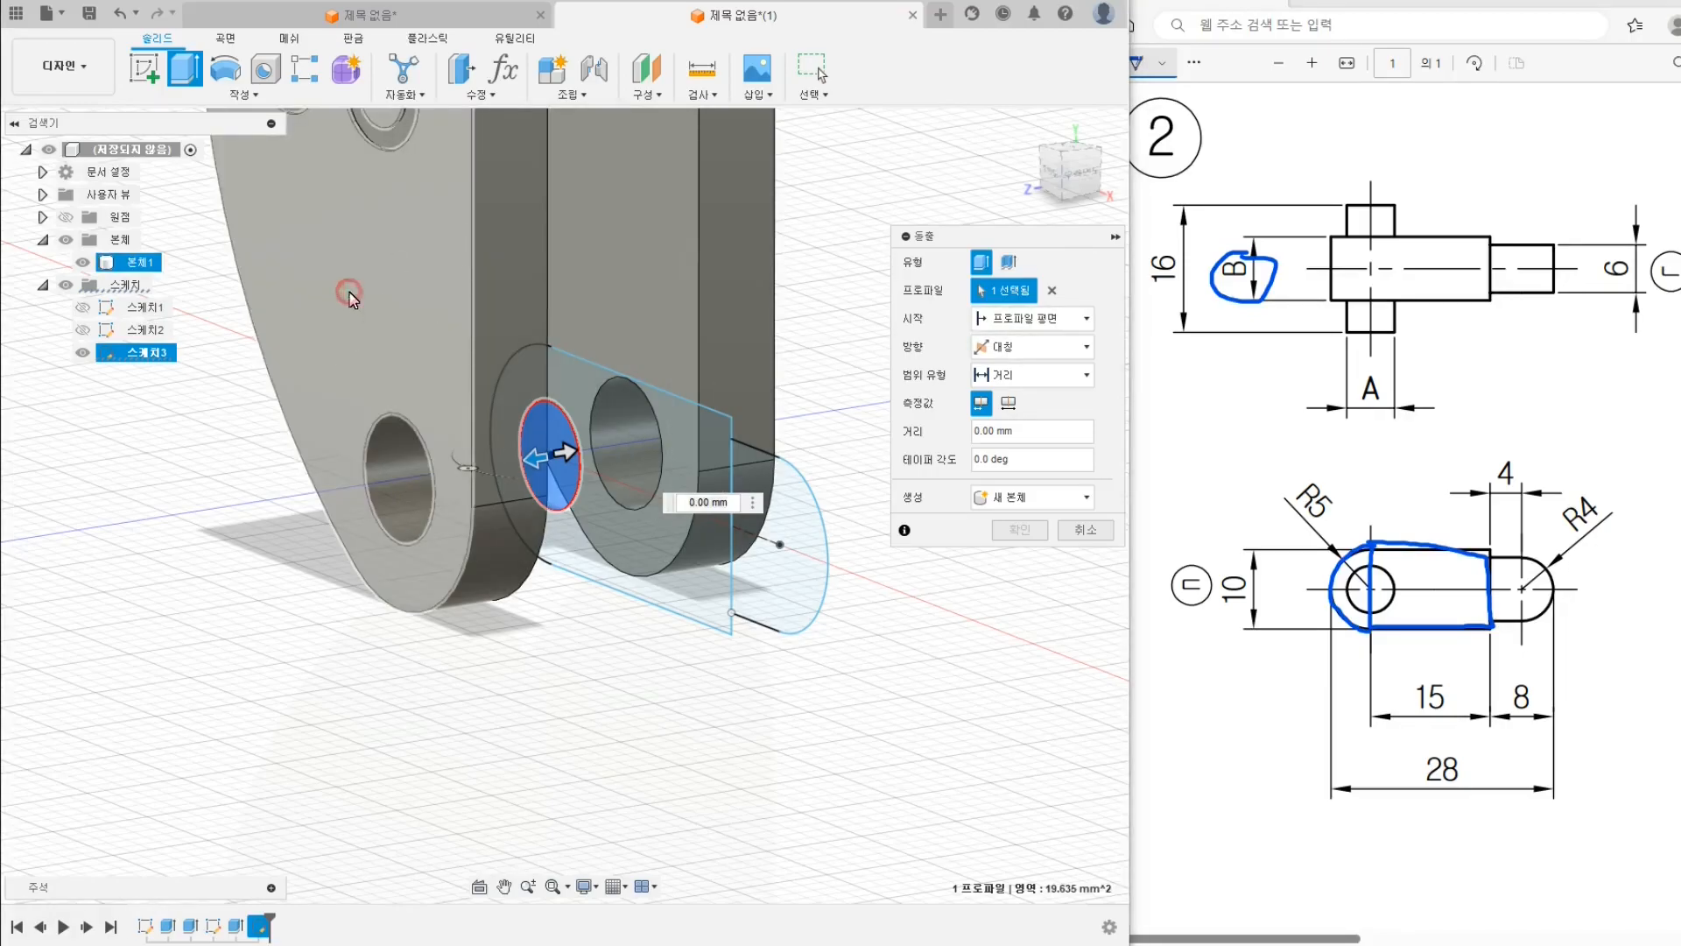
shift+middle_drag(630, 672, 587, 683)
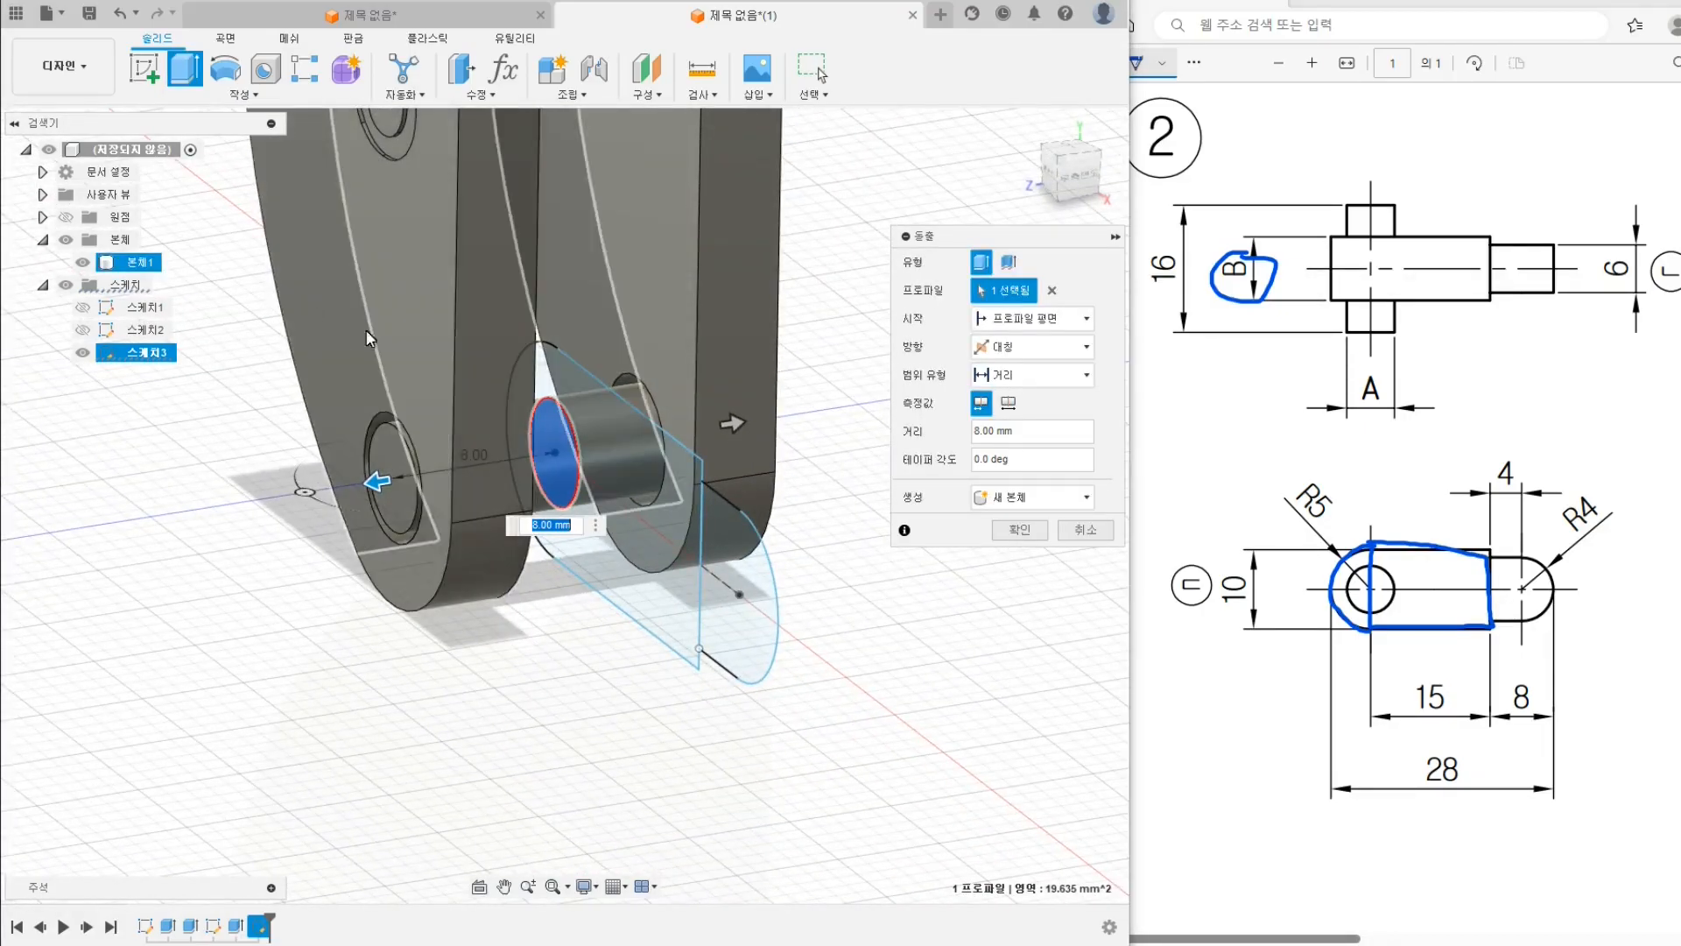
shift+middle_drag(319, 296, 476, 522)
shift+middle_drag(562, 744, 696, 701)
middle_drag(736, 485, 675, 508)
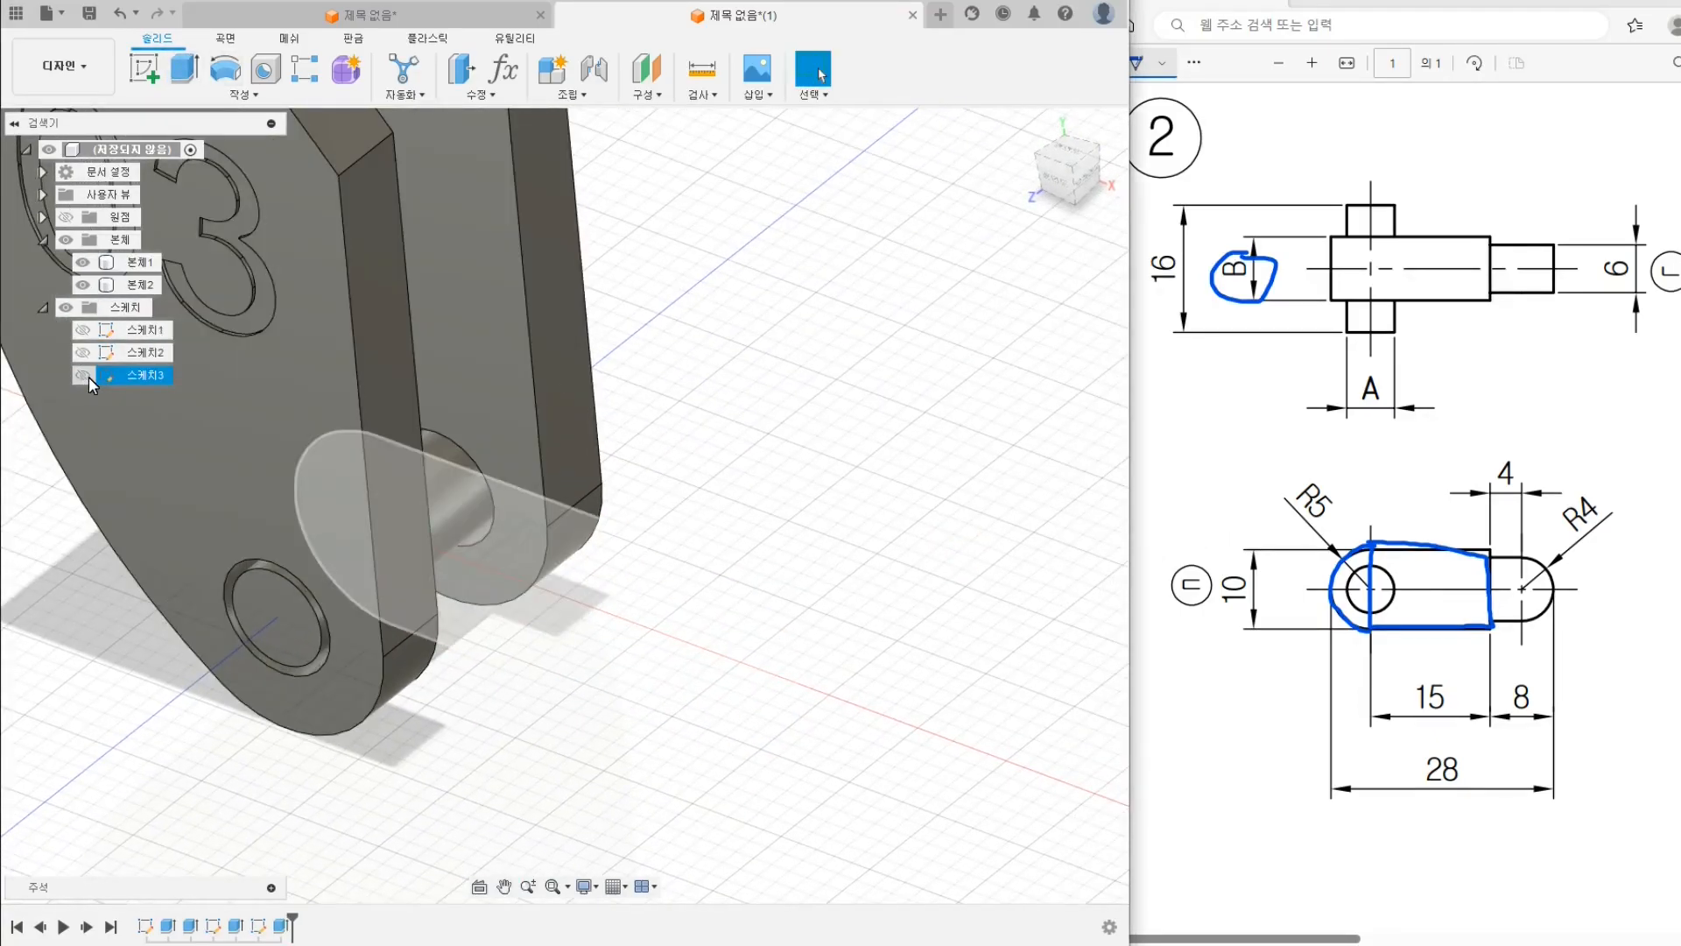
Show the third sketch again and extrude the large link profile around the pin symmetrically up to part 1's inner face
click(85, 377)
click(185, 69)
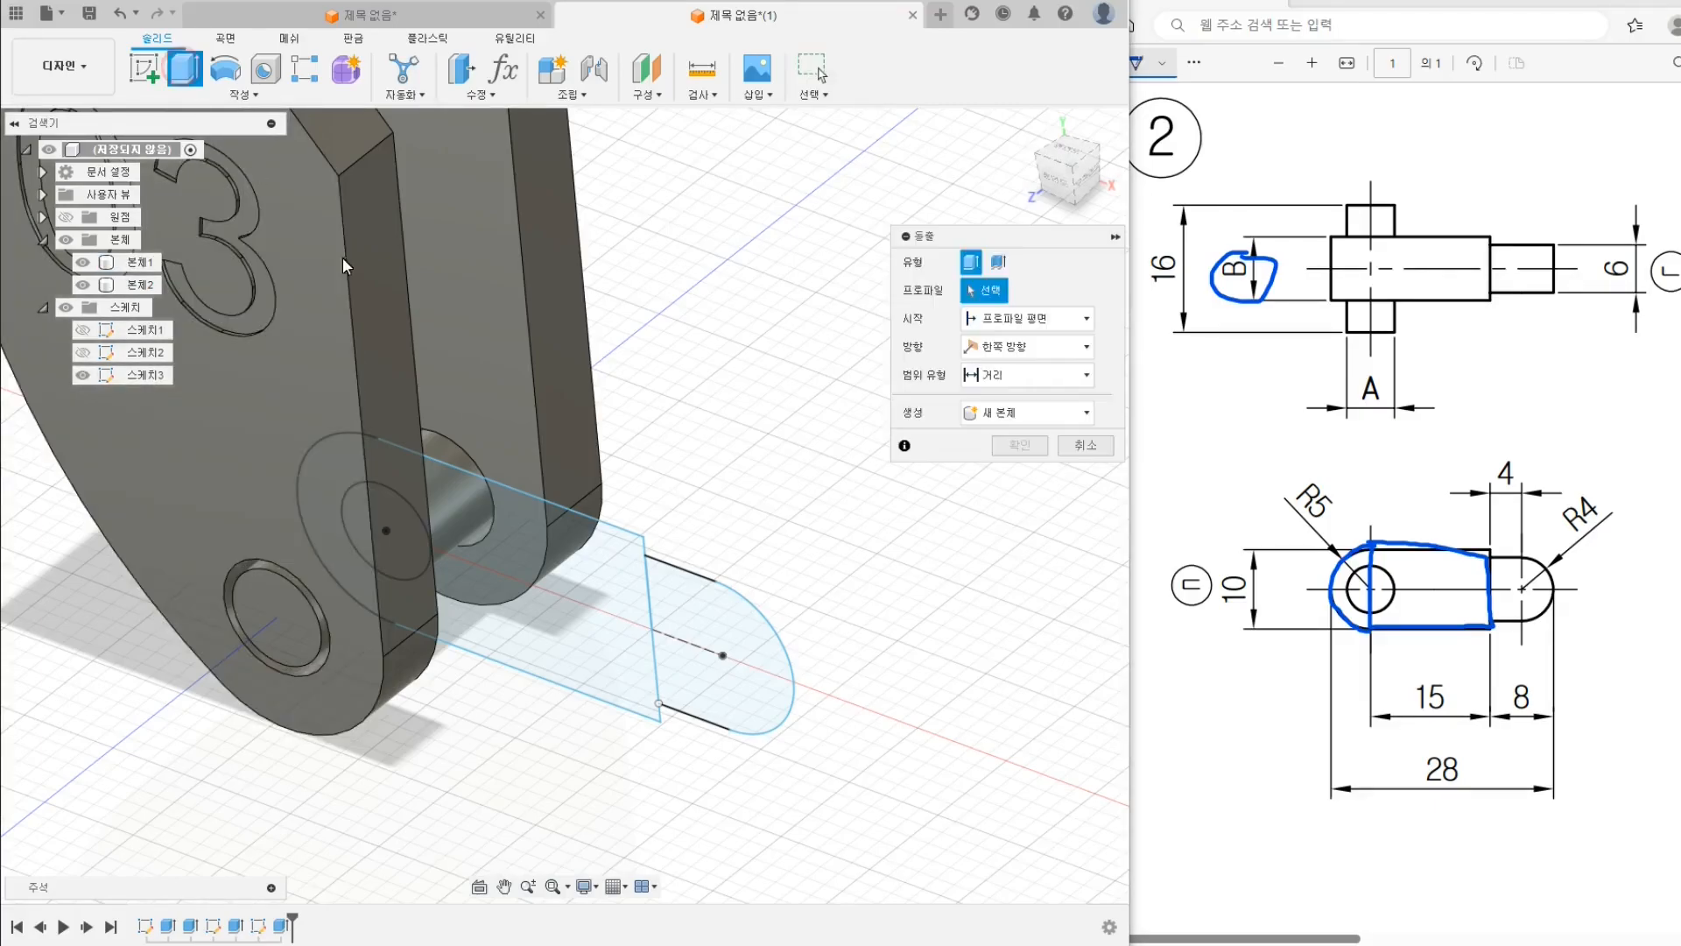
shift+middle_drag(472, 473, 496, 402)
click(490, 588)
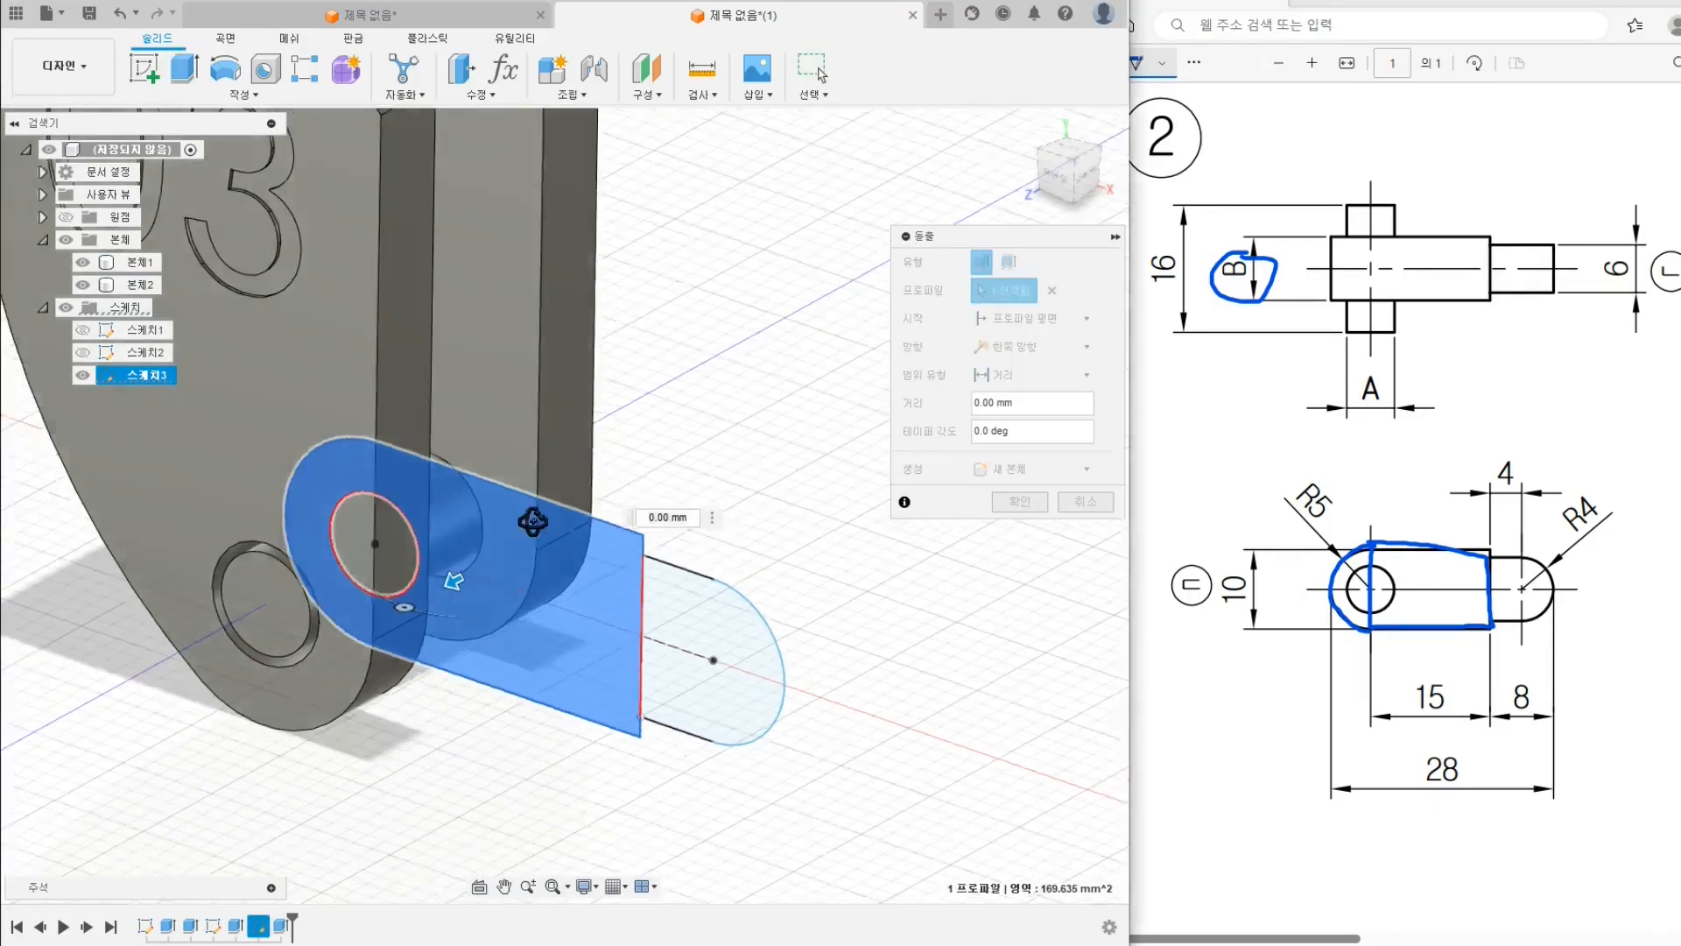
shift+middle_drag(537, 518, 665, 456)
click(1017, 347)
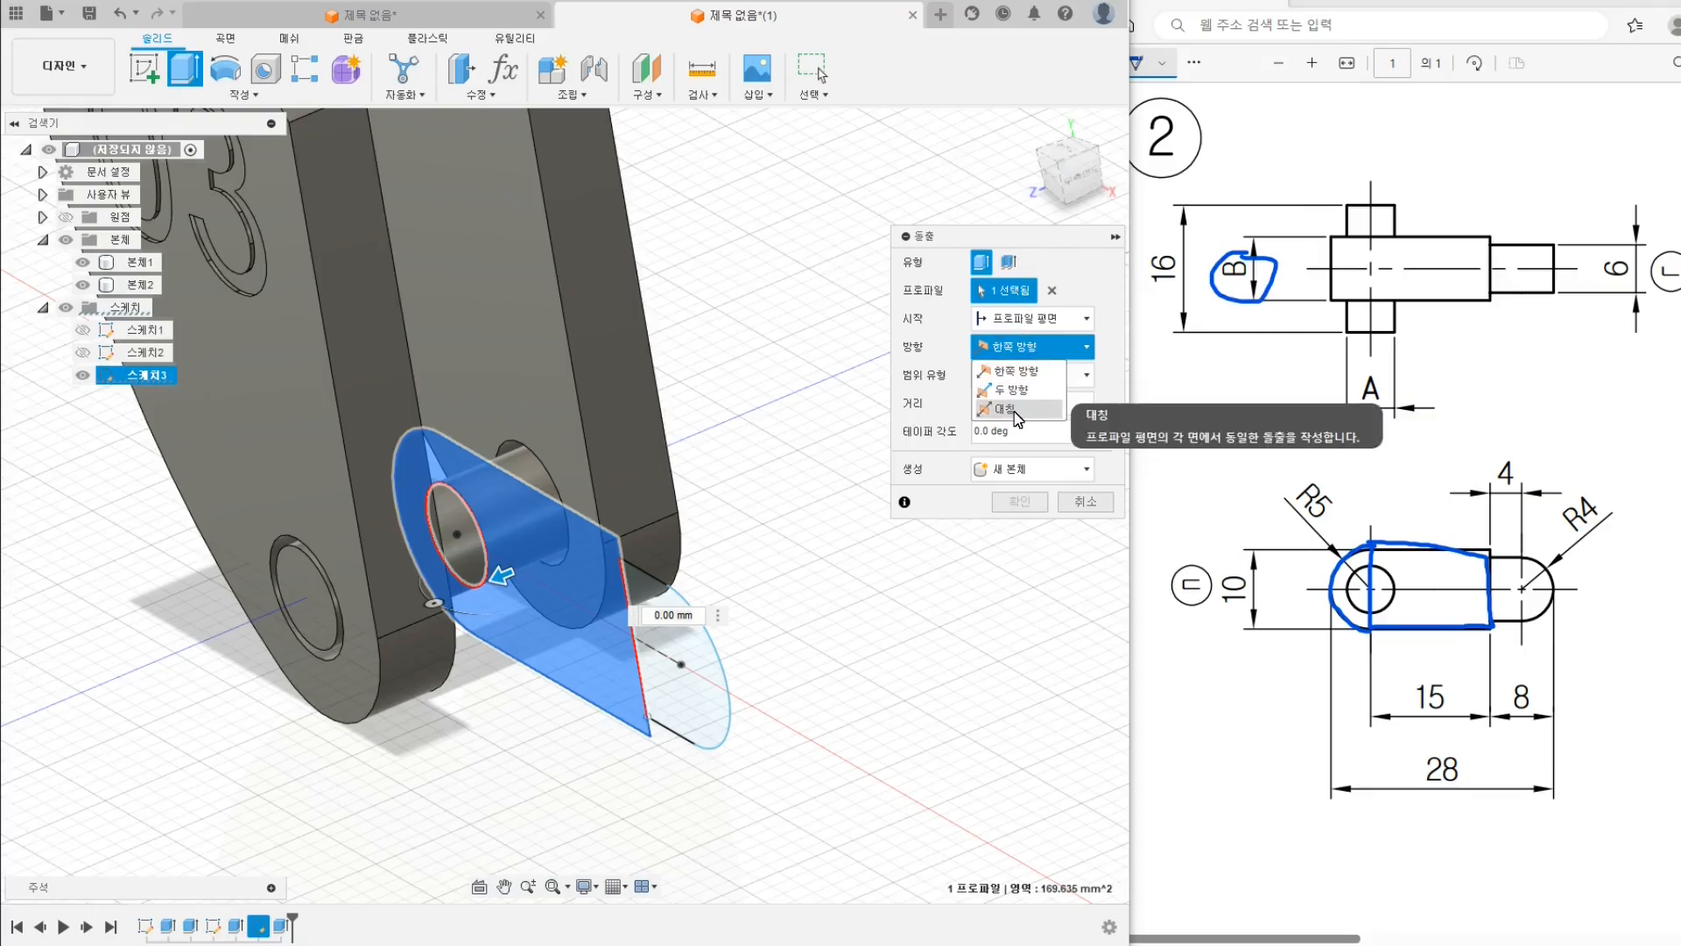
click(1016, 389)
shift+middle_drag(683, 648, 604, 645)
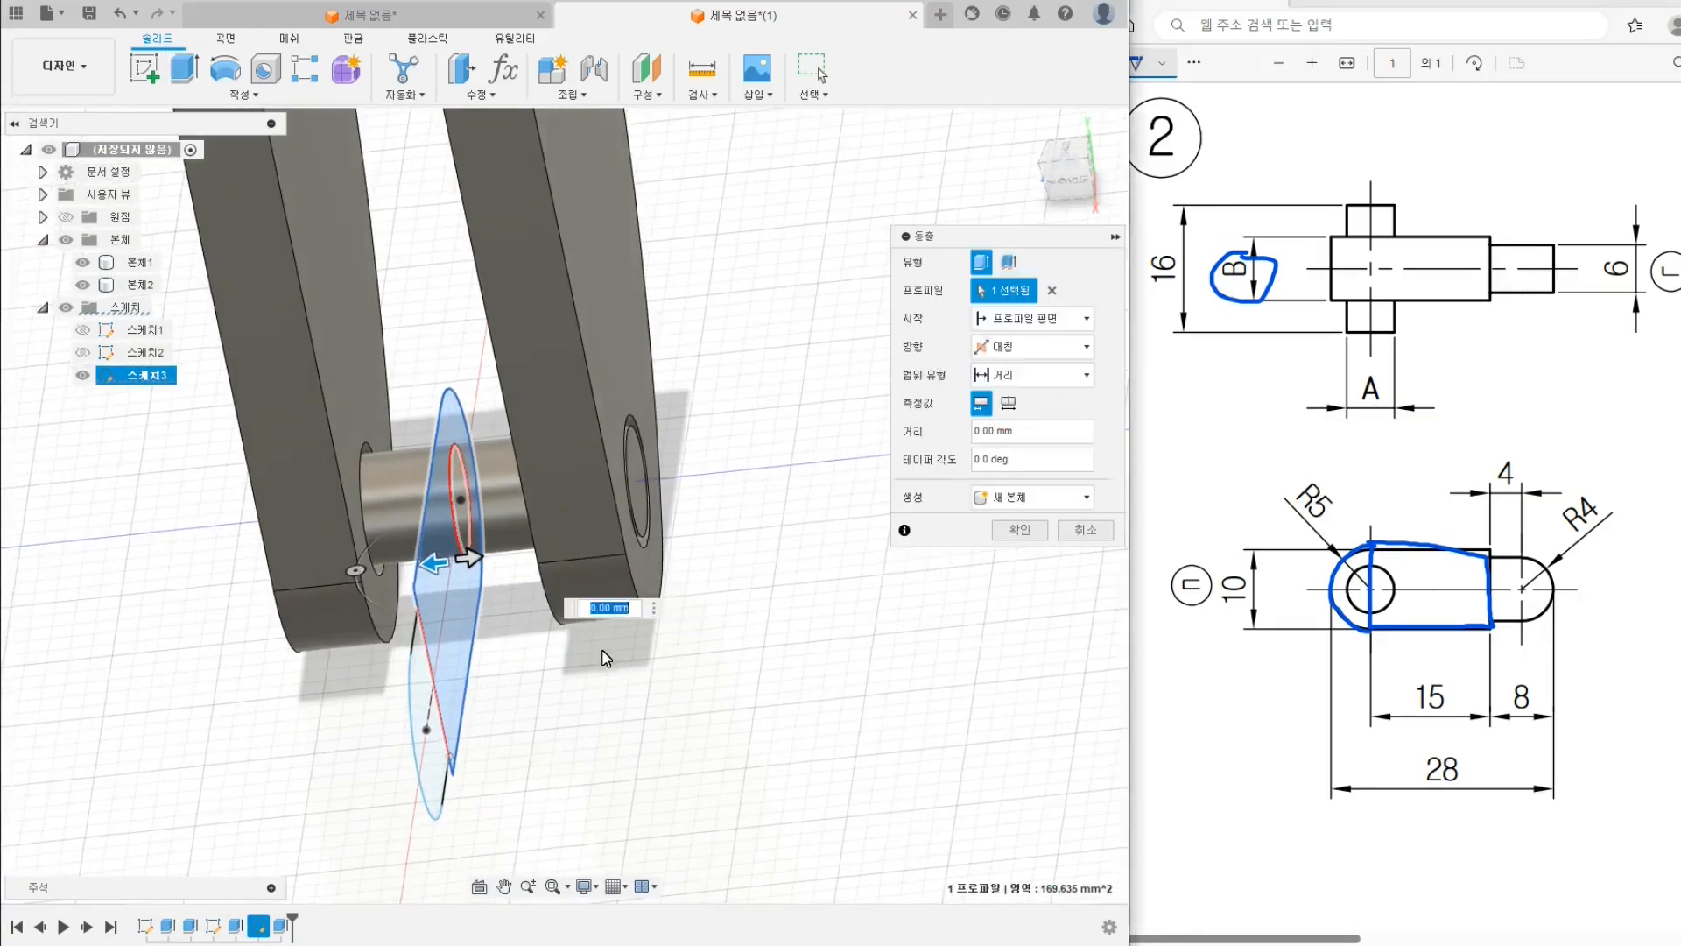
click(333, 313)
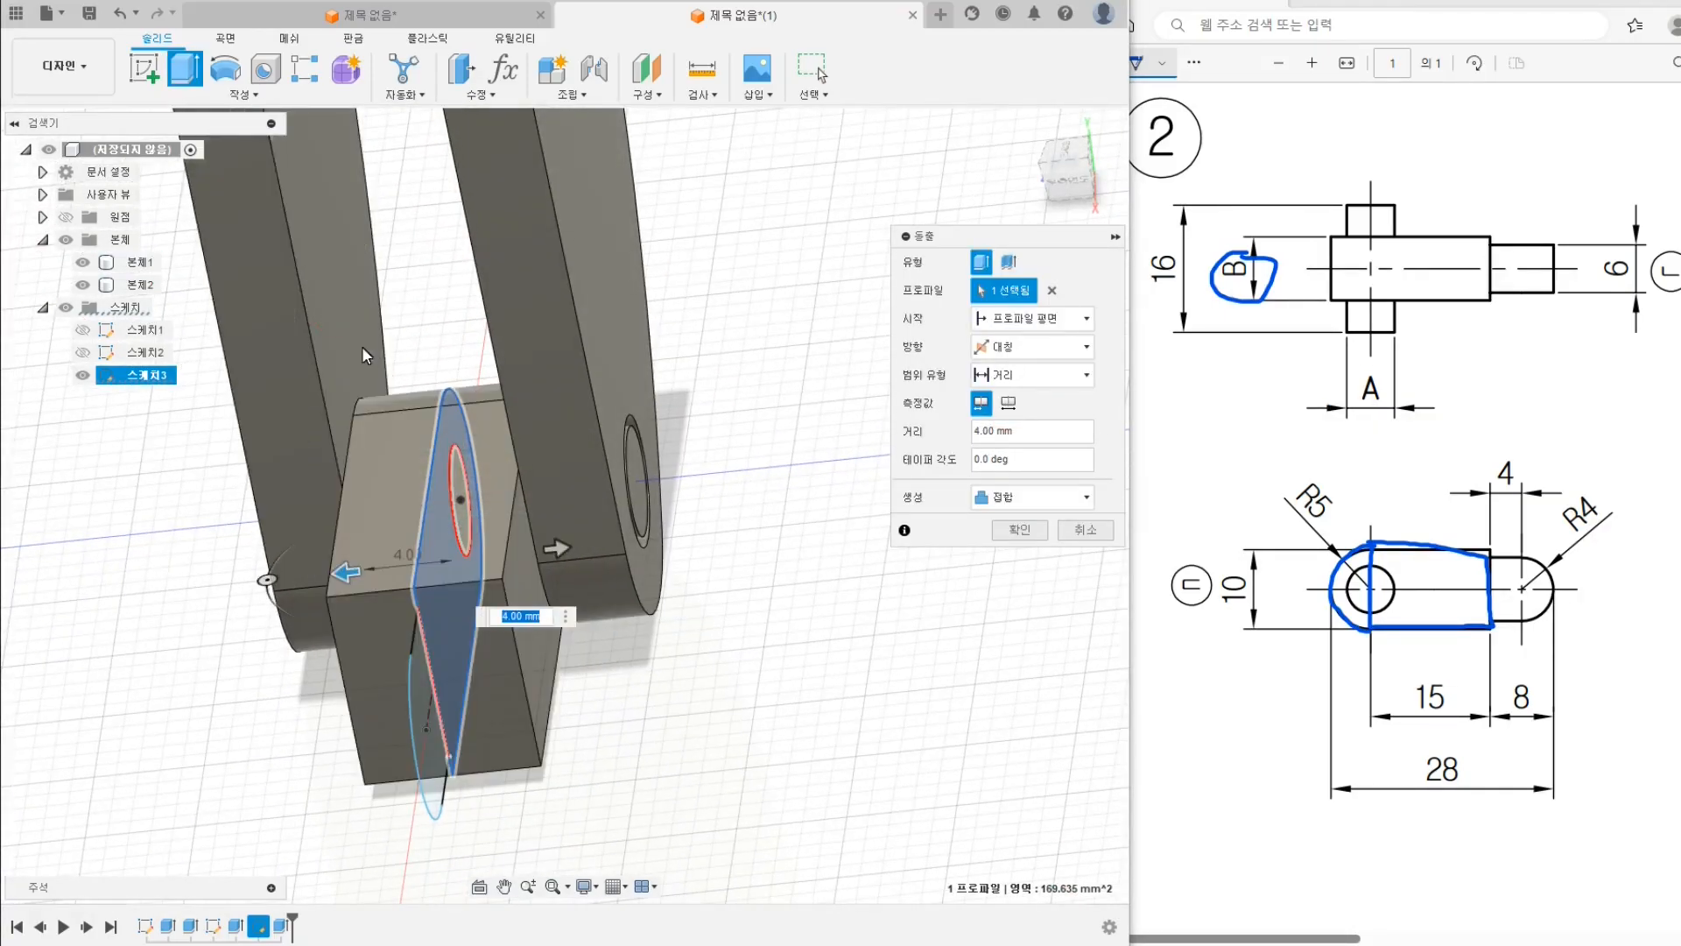
Set the link extrusion's distance to 4.00-0.5 mm per side and join it to the pin body
shift+middle_drag(379, 446, 683, 543)
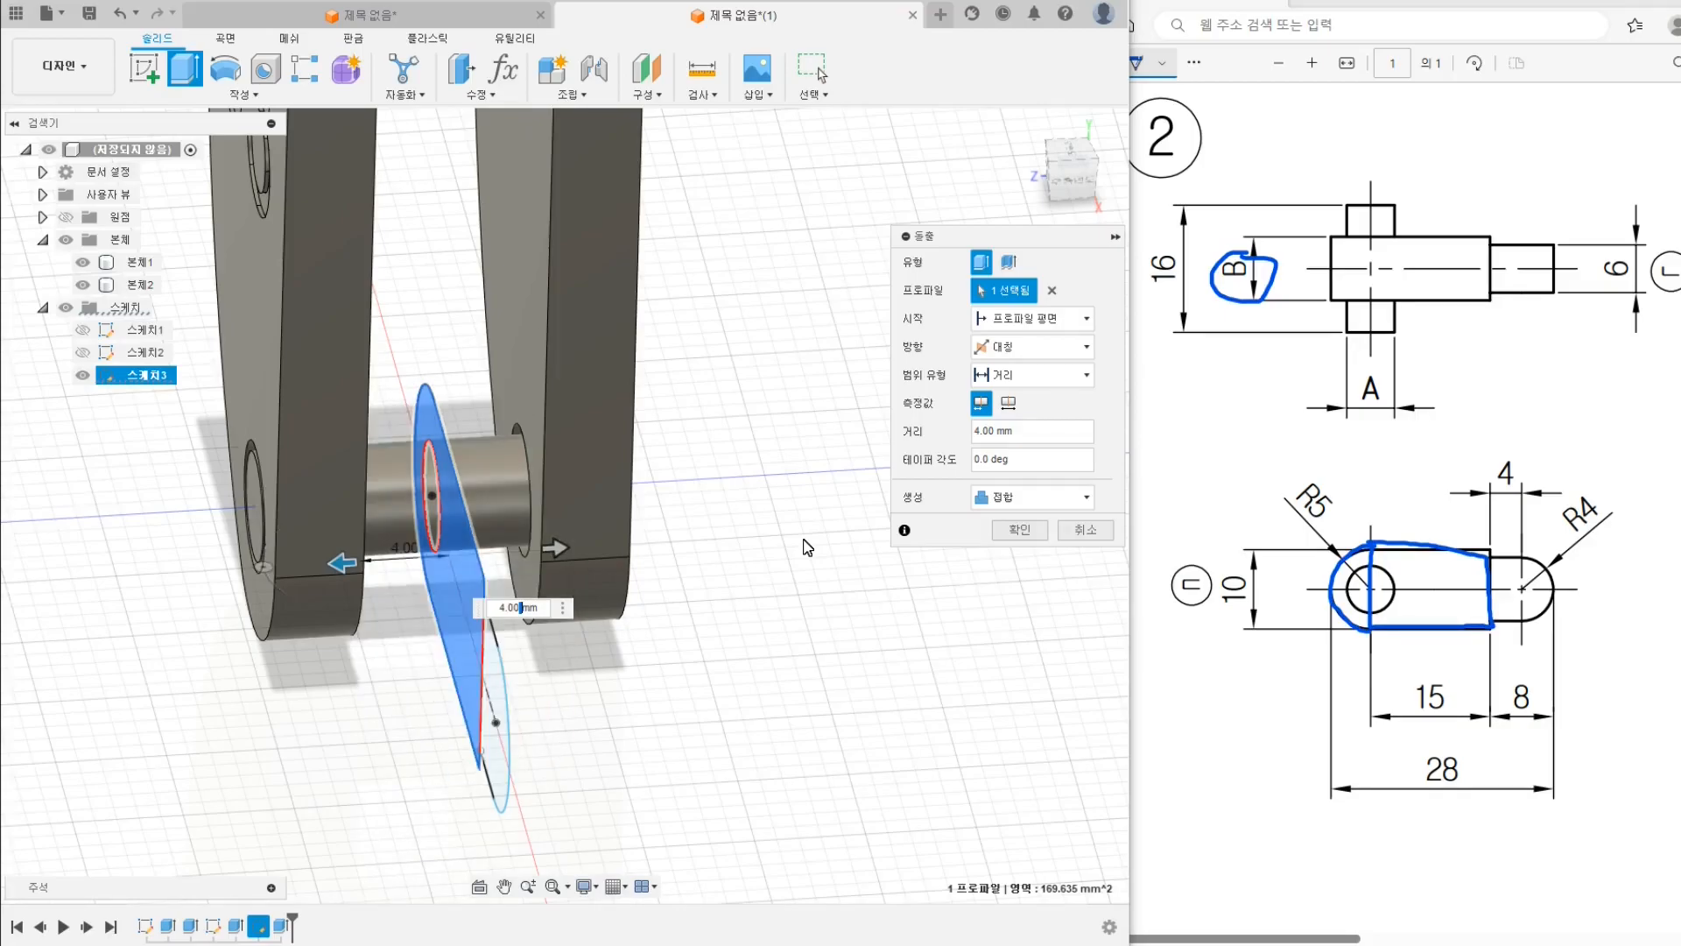
key(shift+Right)
key(shift+Right)
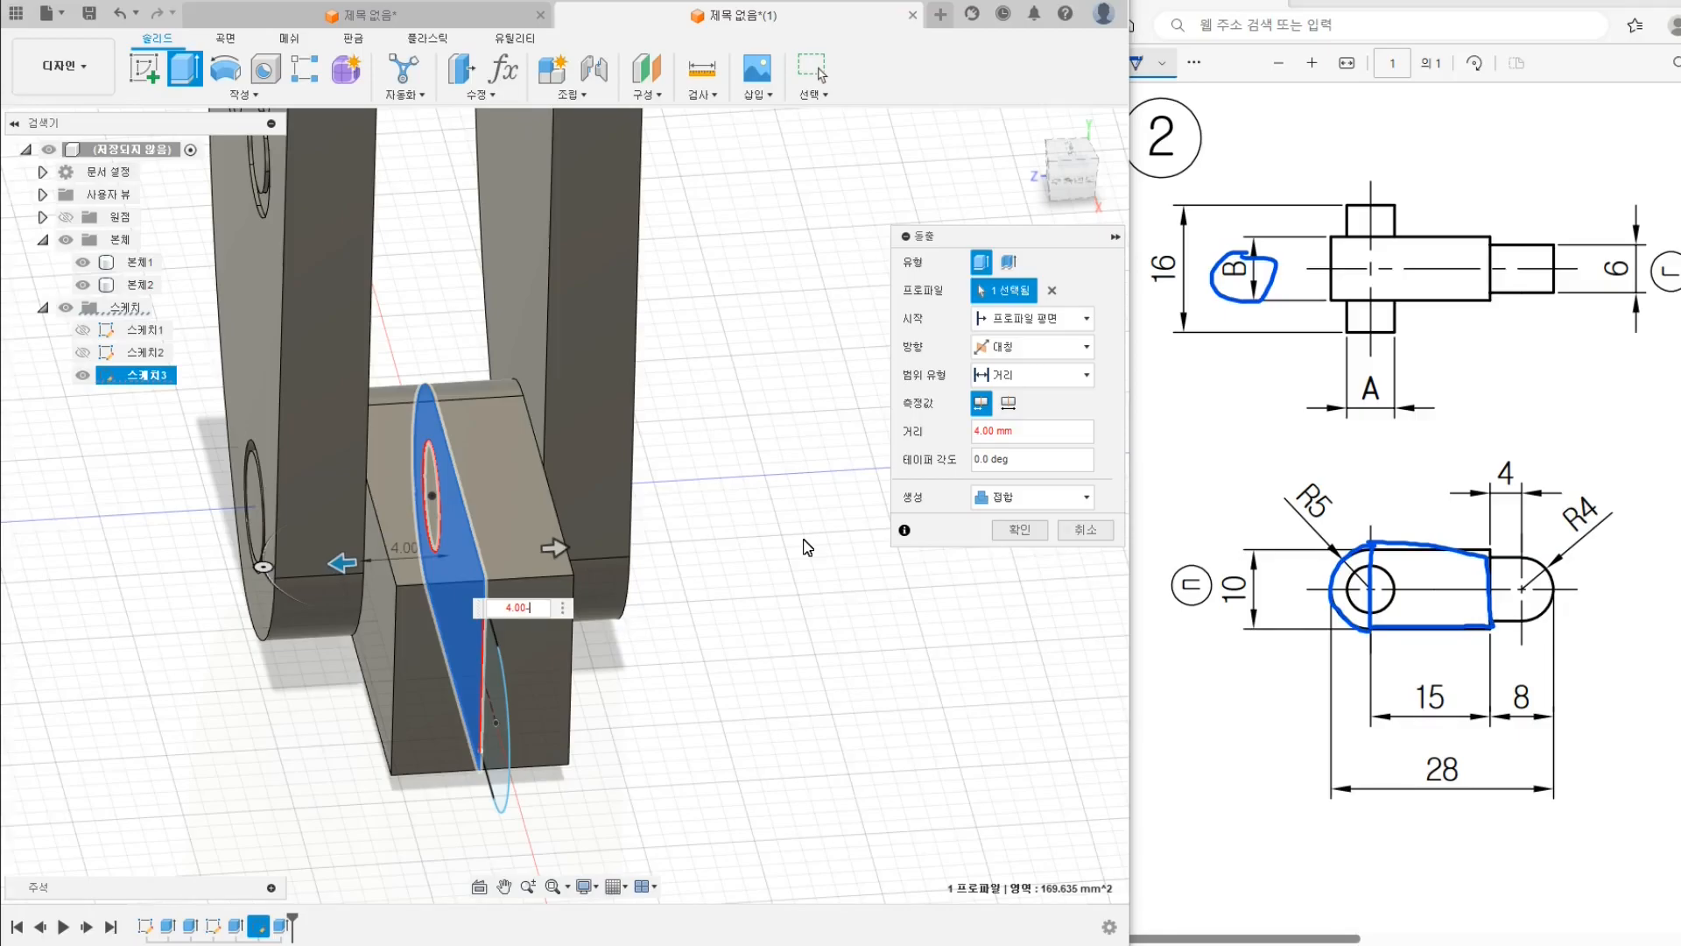
key(Return)
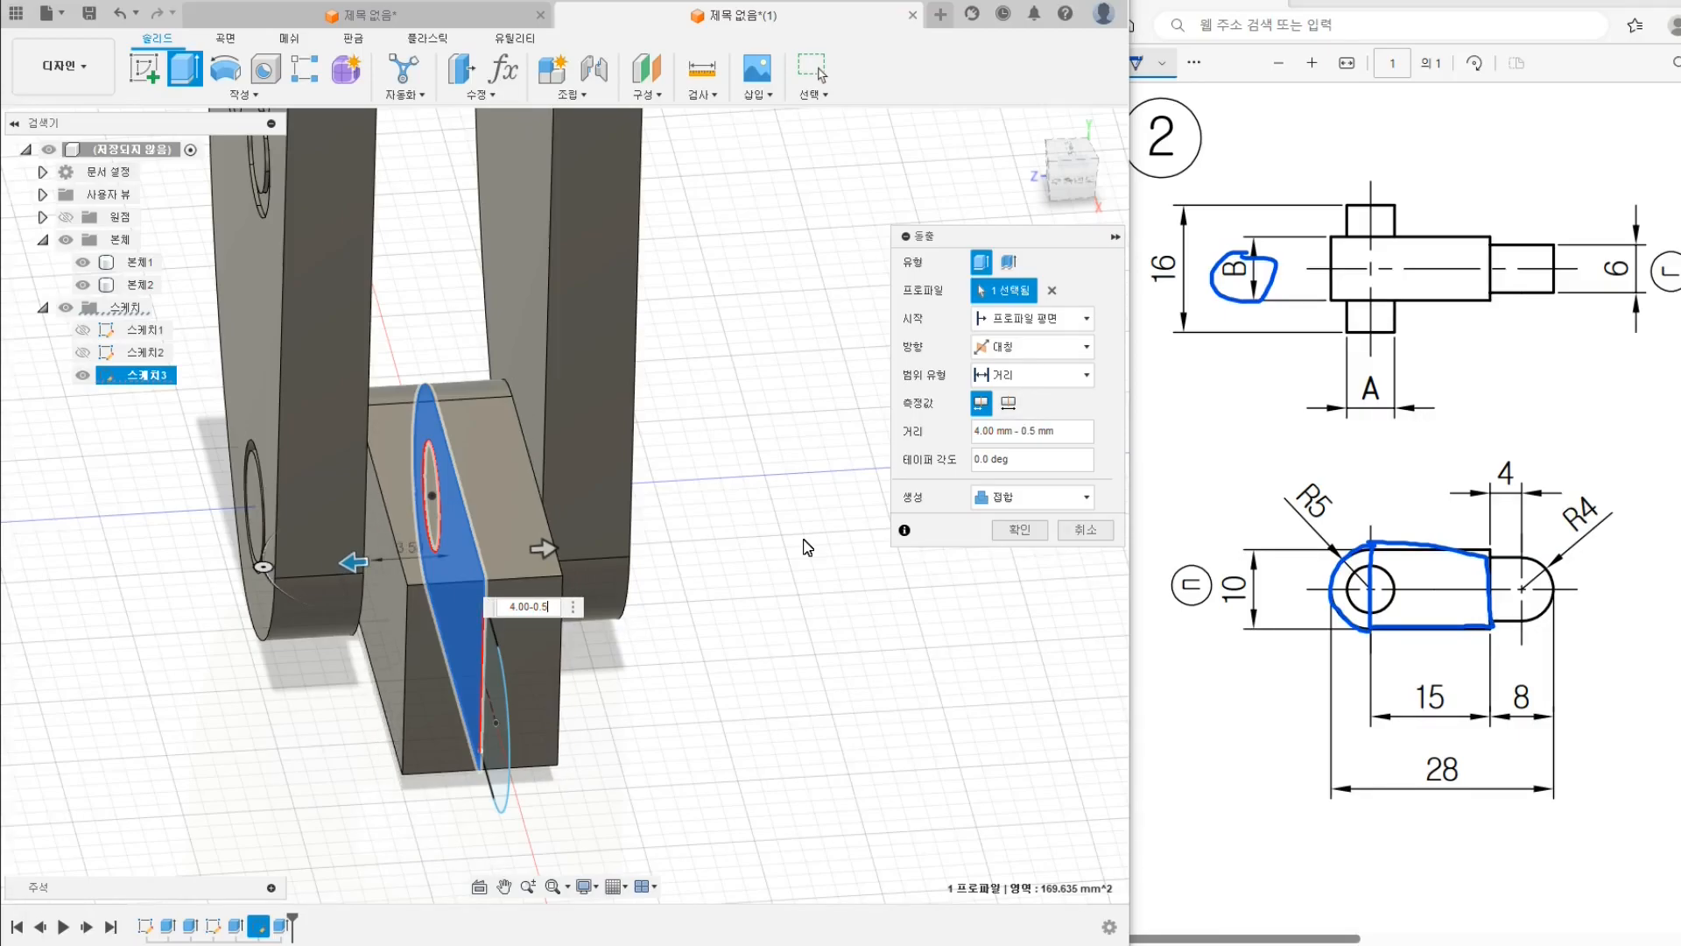
key(Tab)
key(Return)
shift+middle_drag(797, 582, 690, 601)
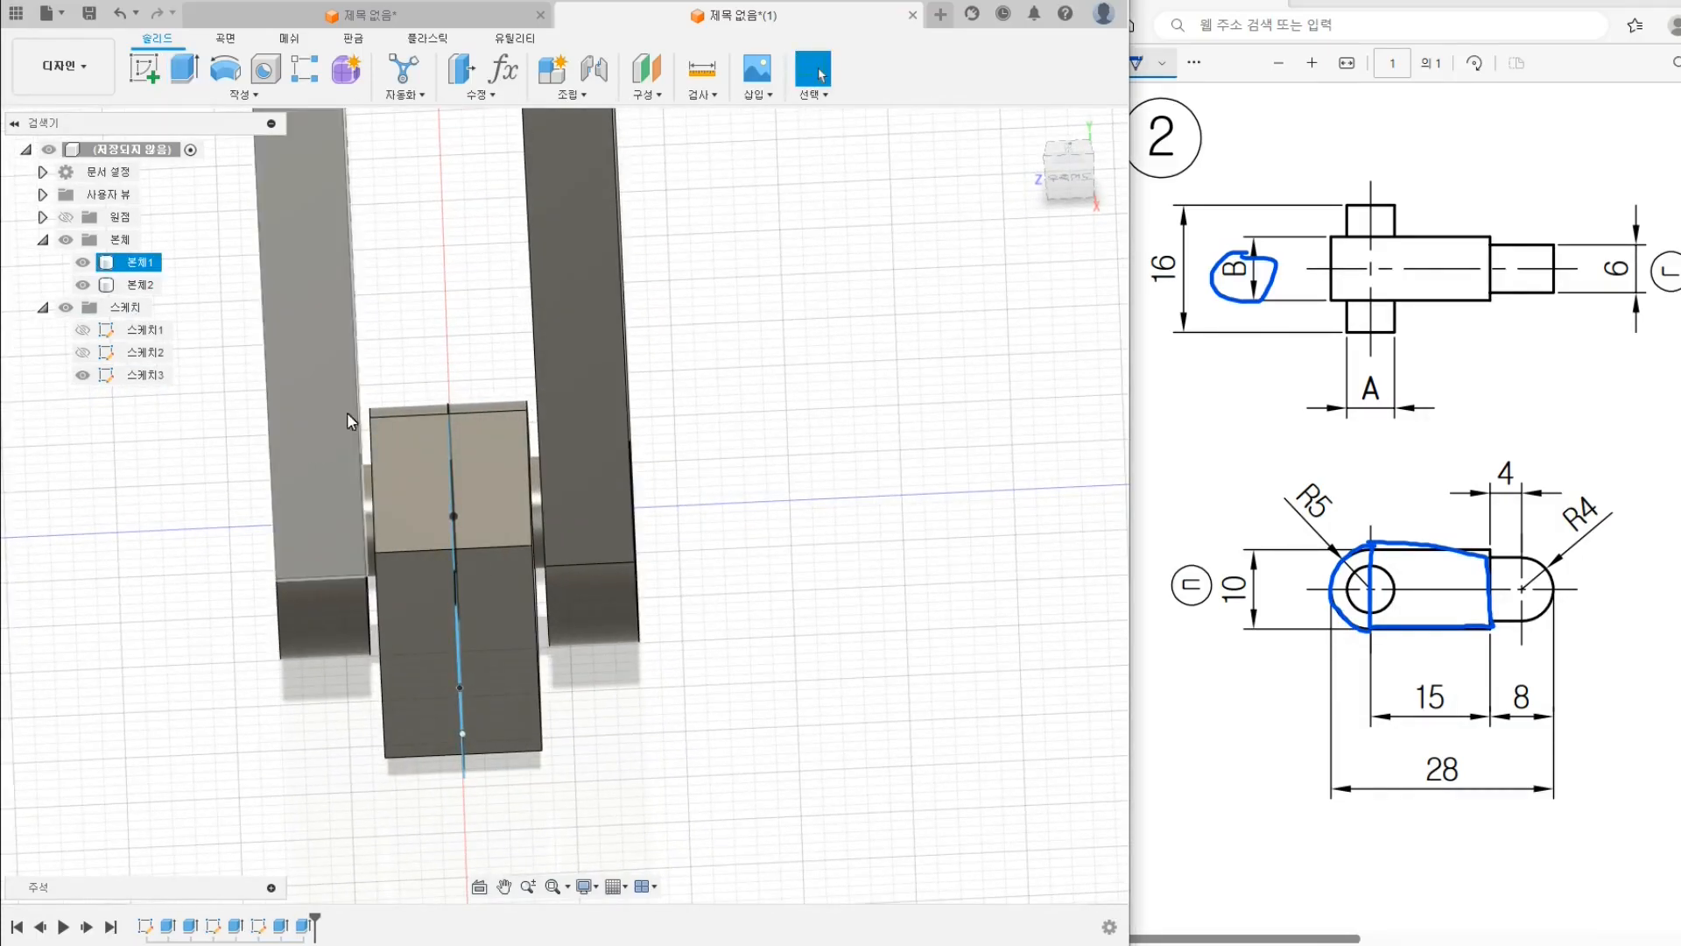
Circle the 6 mm thickness on the drawing and extrude the rounded end profile symmetrically 3 mm per side, joined to the link
shift+middle_drag(402, 589, 701, 686)
middle_drag(814, 661, 793, 618)
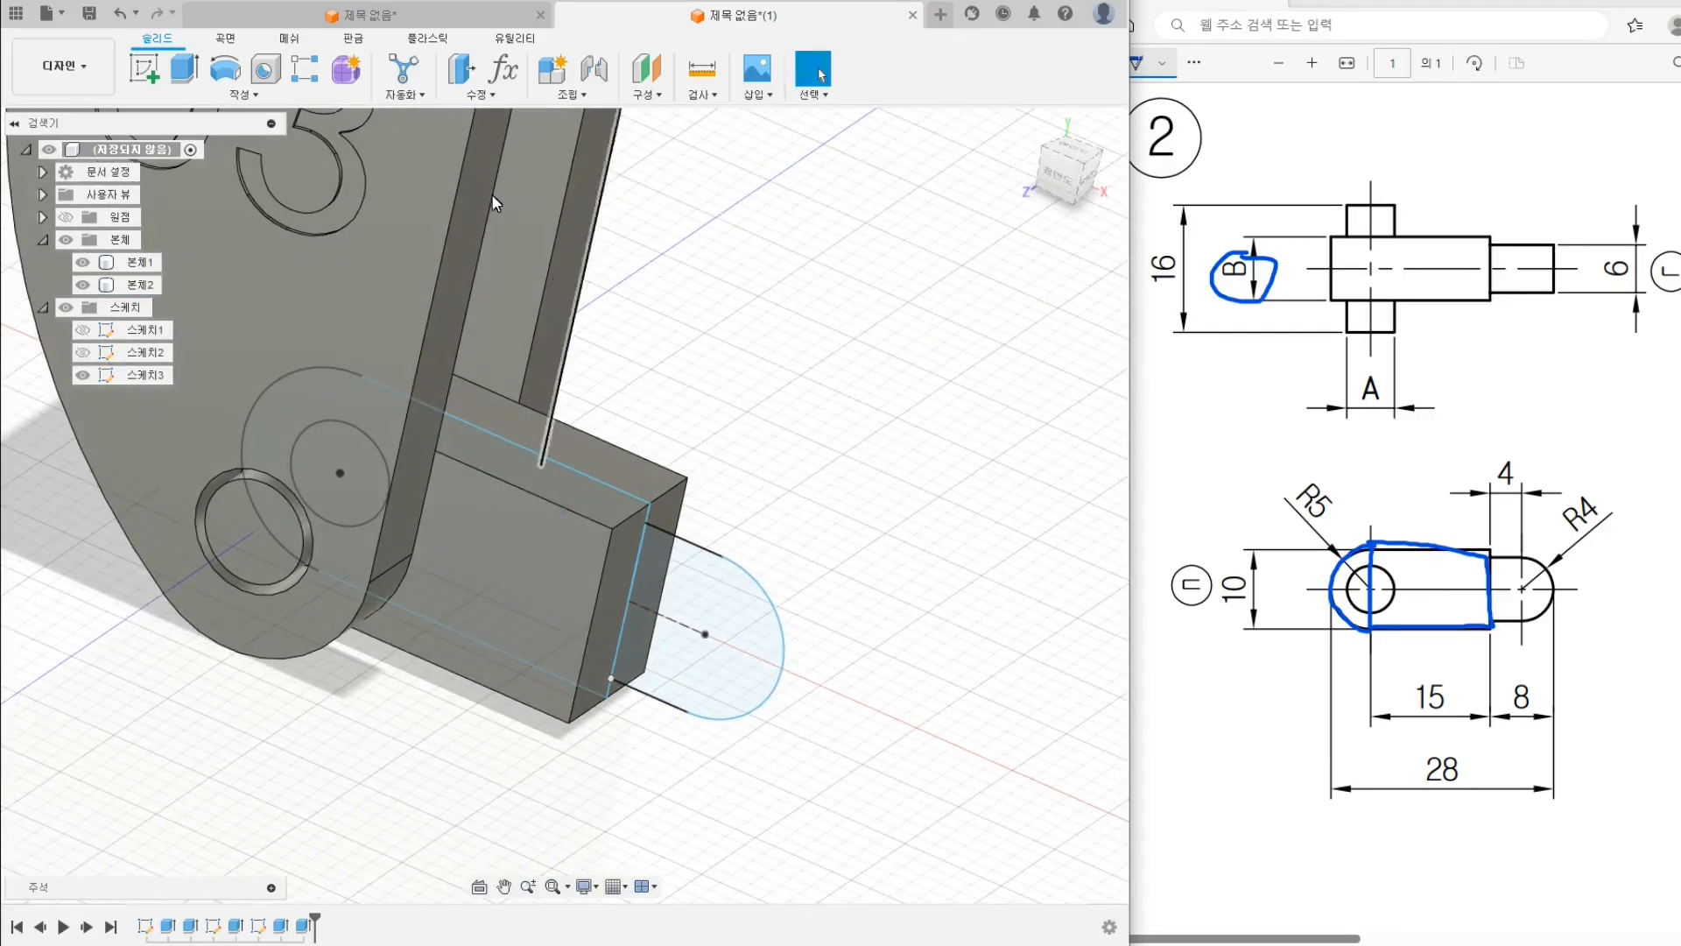
click(194, 72)
click(734, 627)
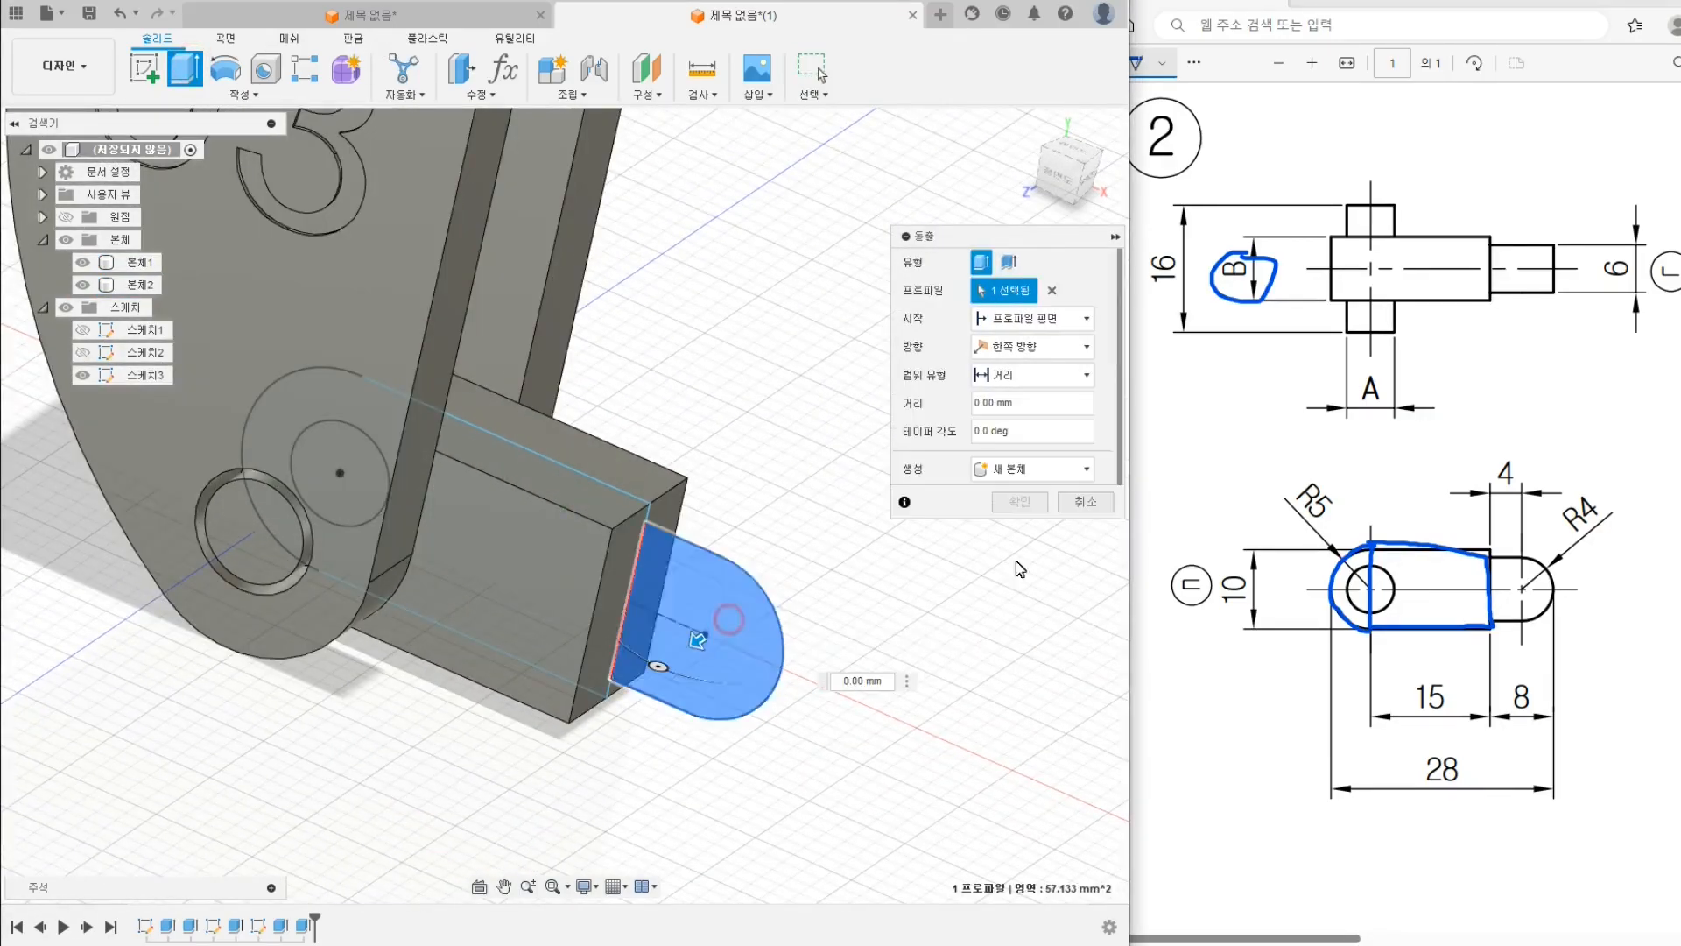
drag(1622, 253, 1596, 243)
shift+middle_drag(825, 589, 599, 524)
click(1013, 347)
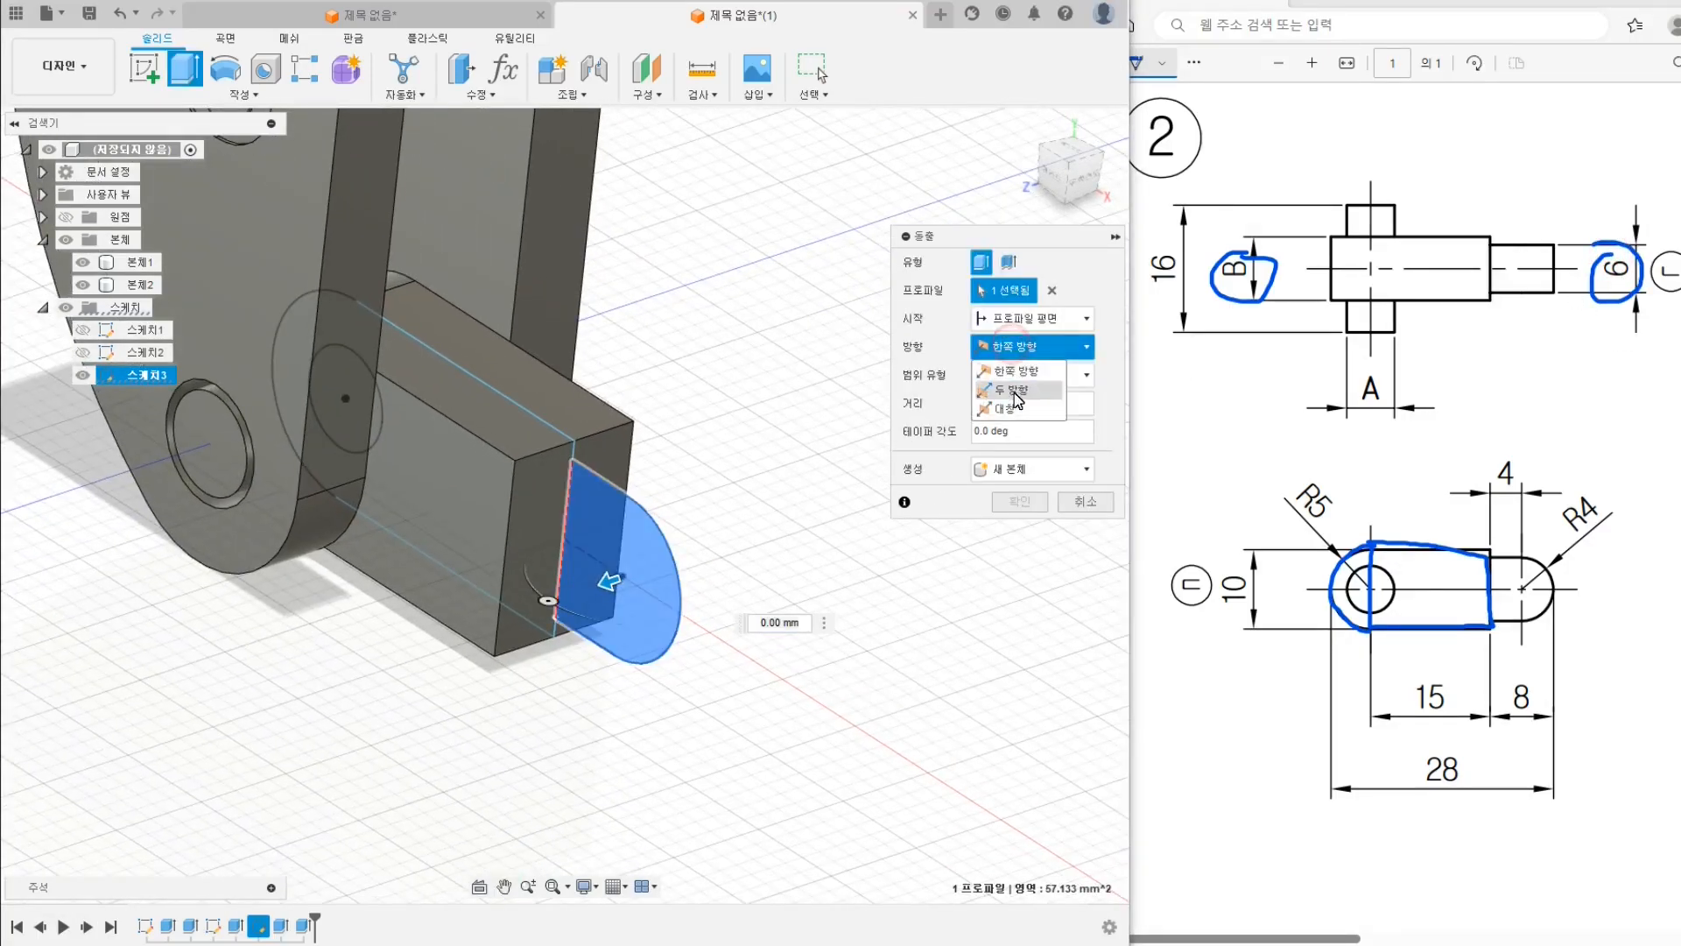
click(1005, 404)
click(759, 622)
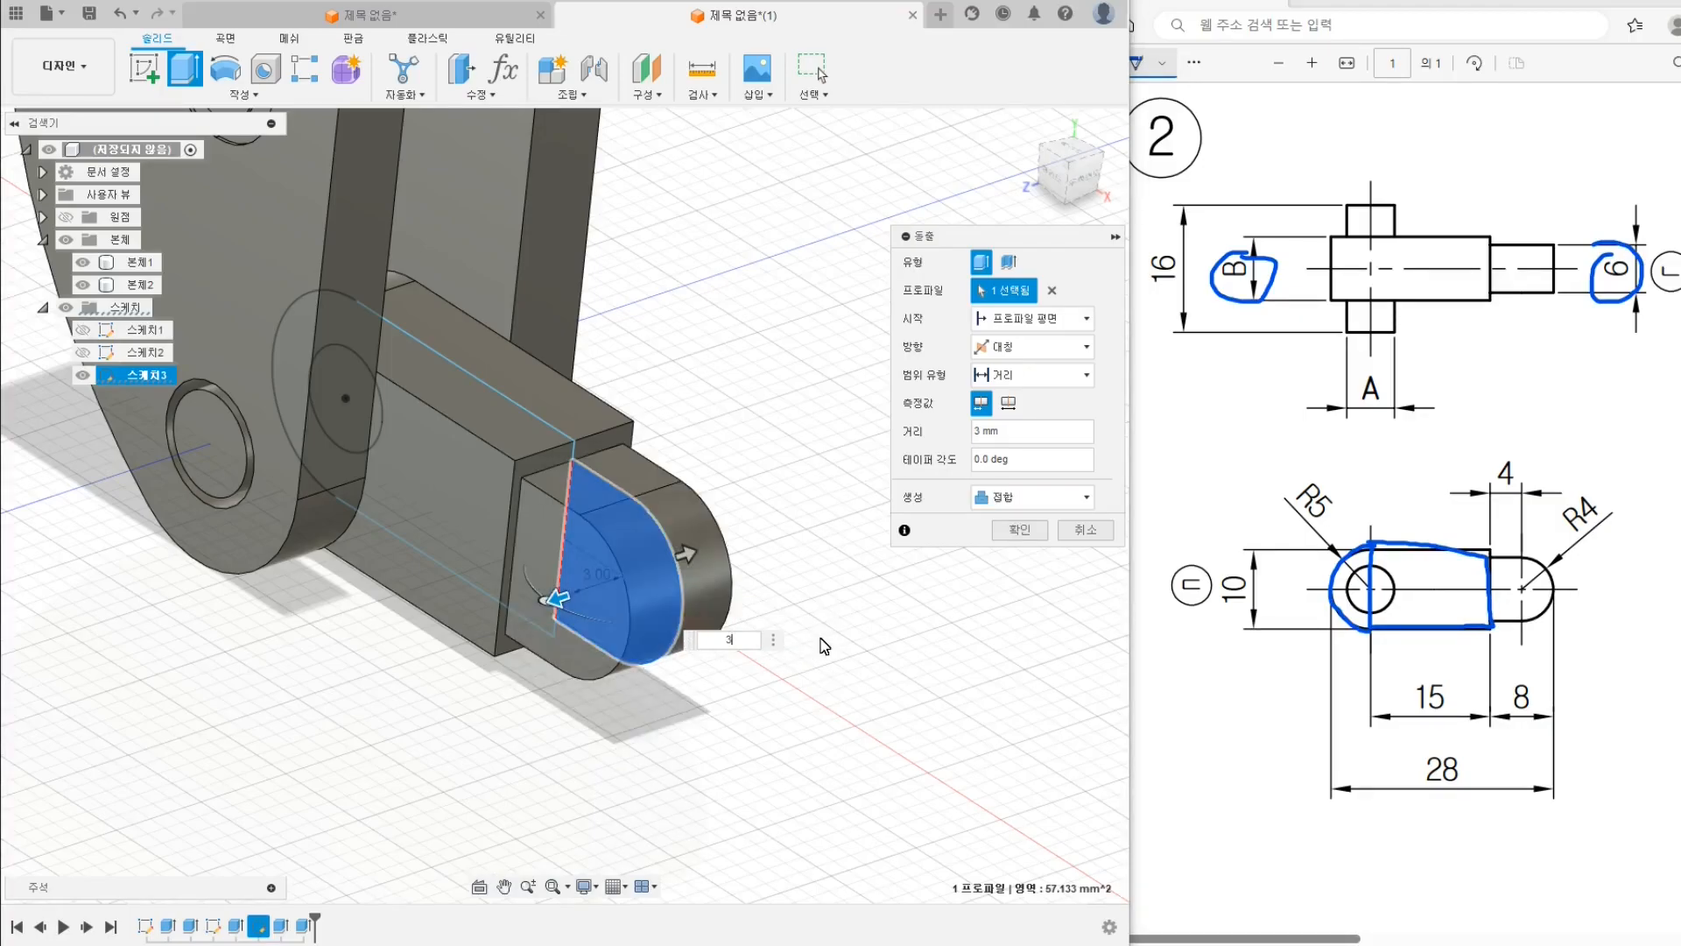
key(Return)
Hide the third sketch, inspect the link between part 1's arms from several sides, and return to the front view
shift+middle_drag(823, 642, 903, 593)
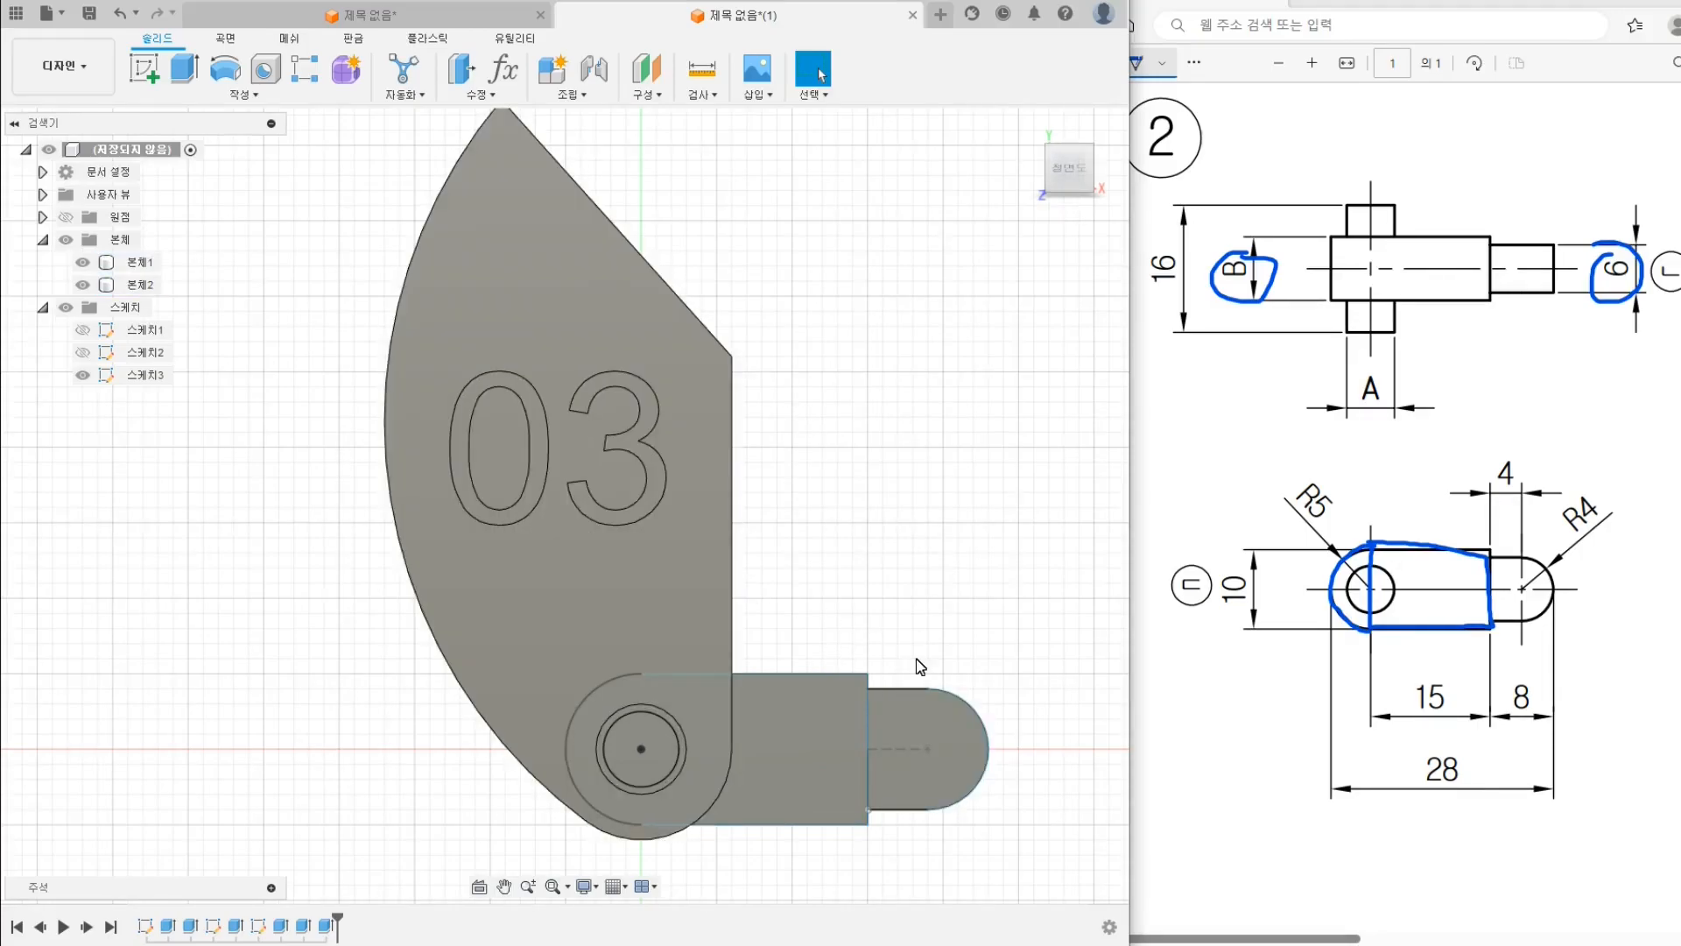
shift+middle_drag(893, 595, 714, 631)
click(83, 375)
scroll(867, 450, down, 3)
shift+middle_drag(867, 450, 582, 428)
shift+middle_drag(716, 695, 754, 483)
shift+middle_drag(668, 638, 1057, 212)
click(1082, 180)
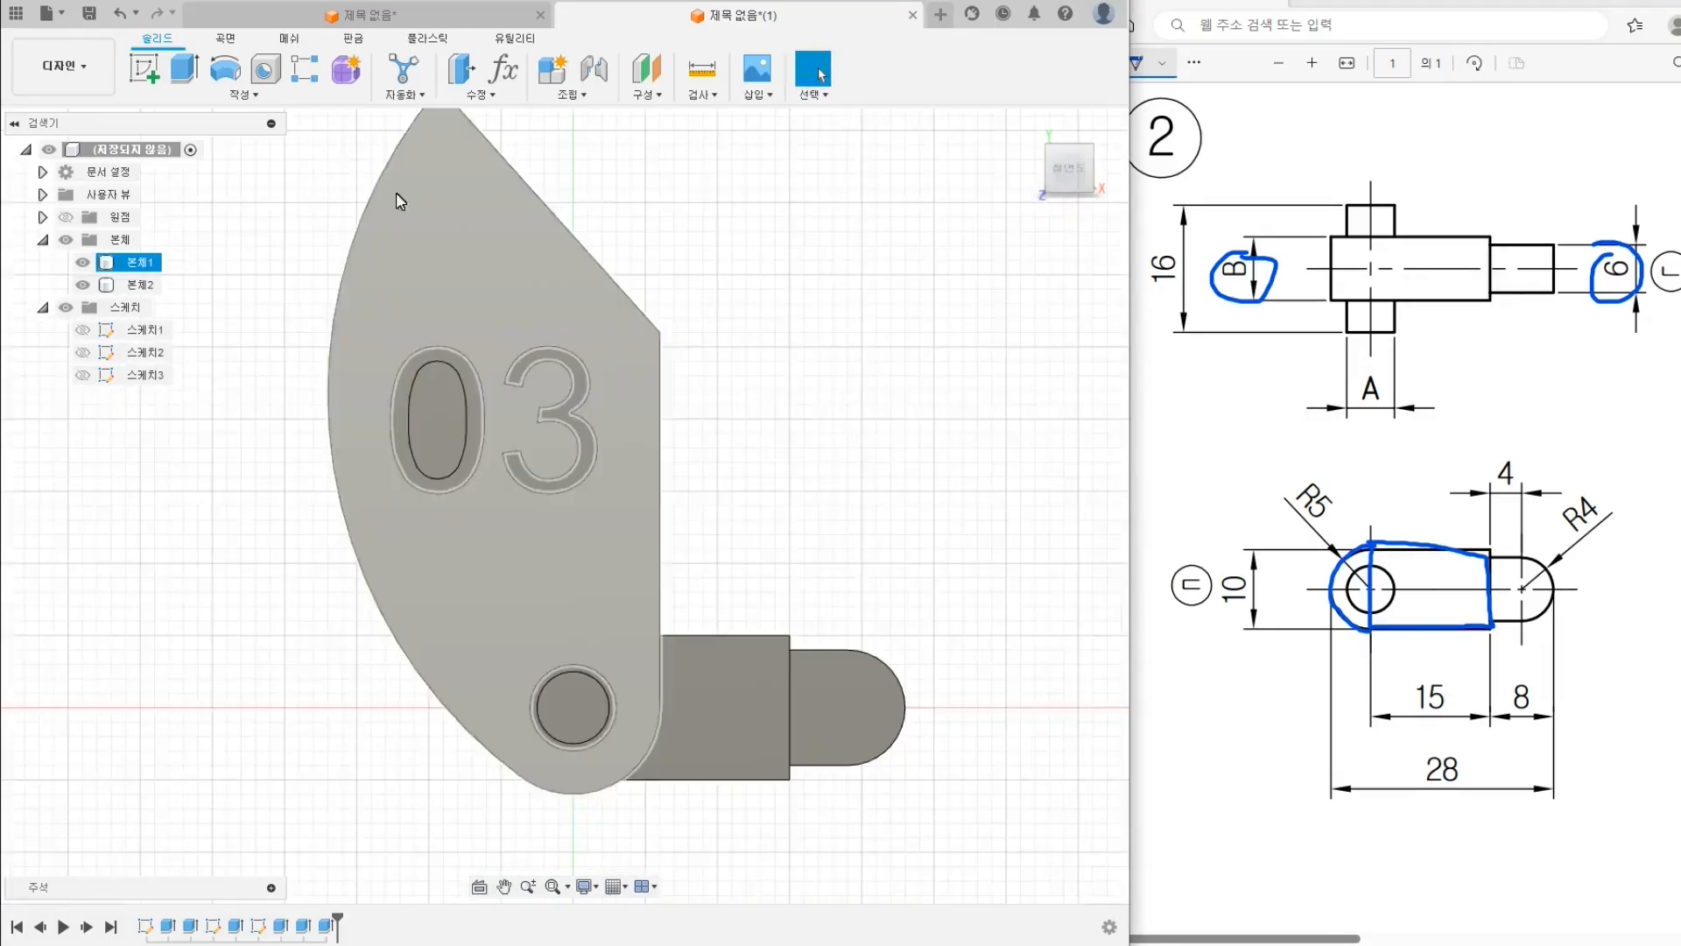
Rotate part 2's body -180° about the Z axis so the link extends from the opposite side of the pin
click(487, 95)
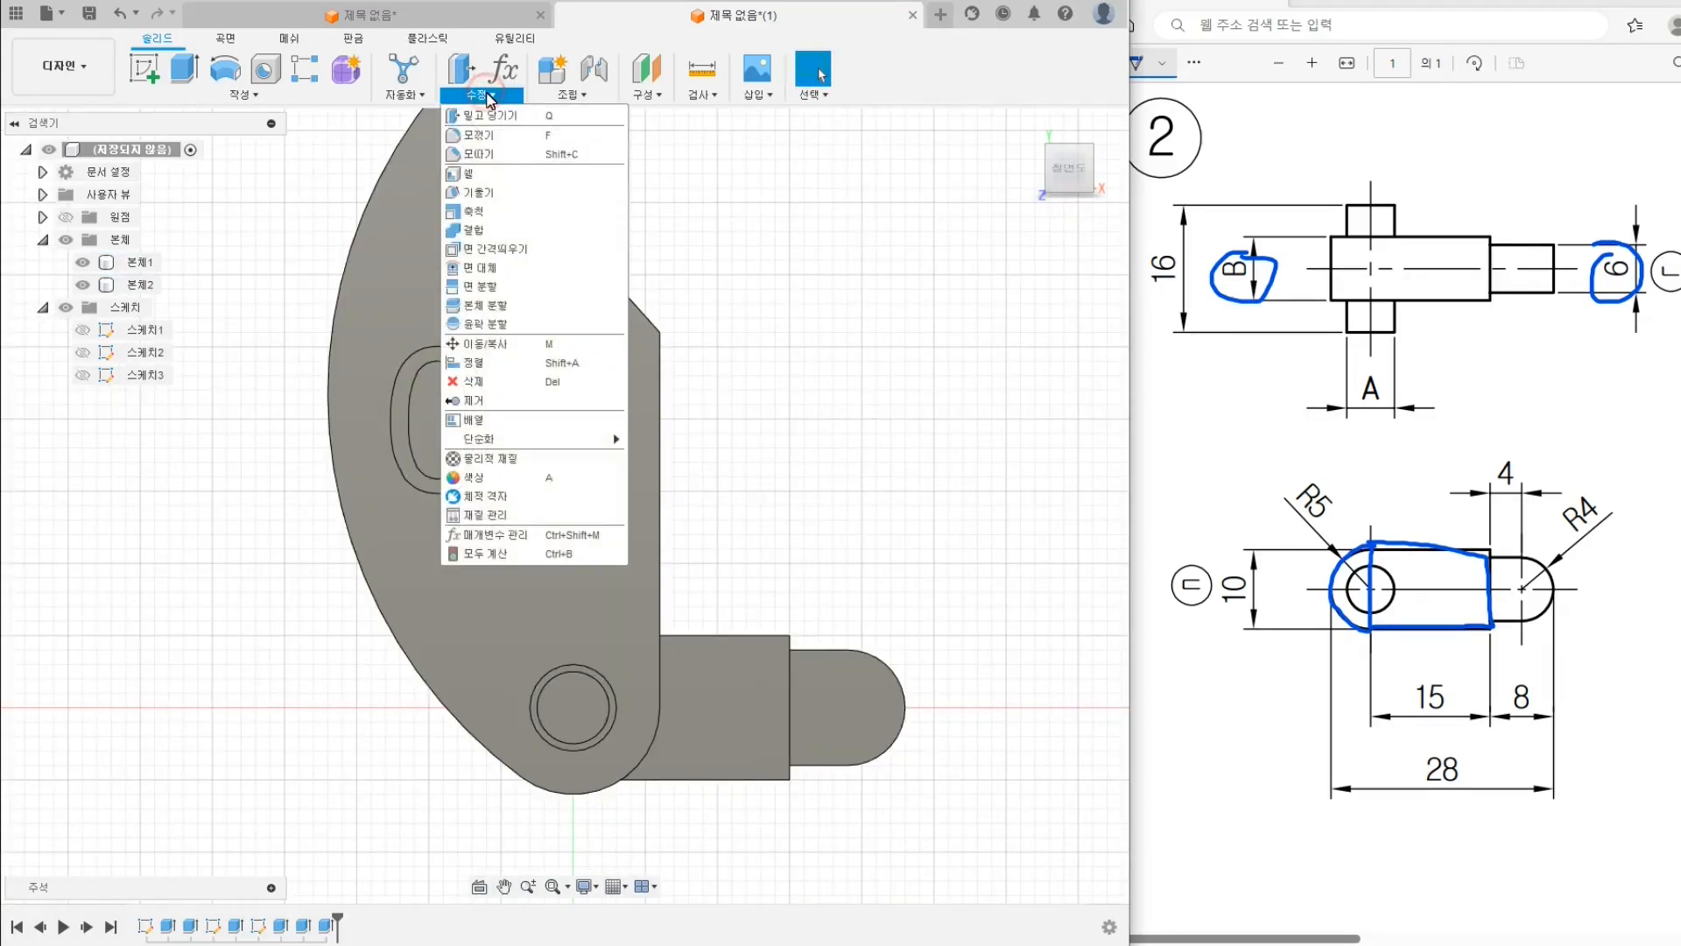
click(487, 343)
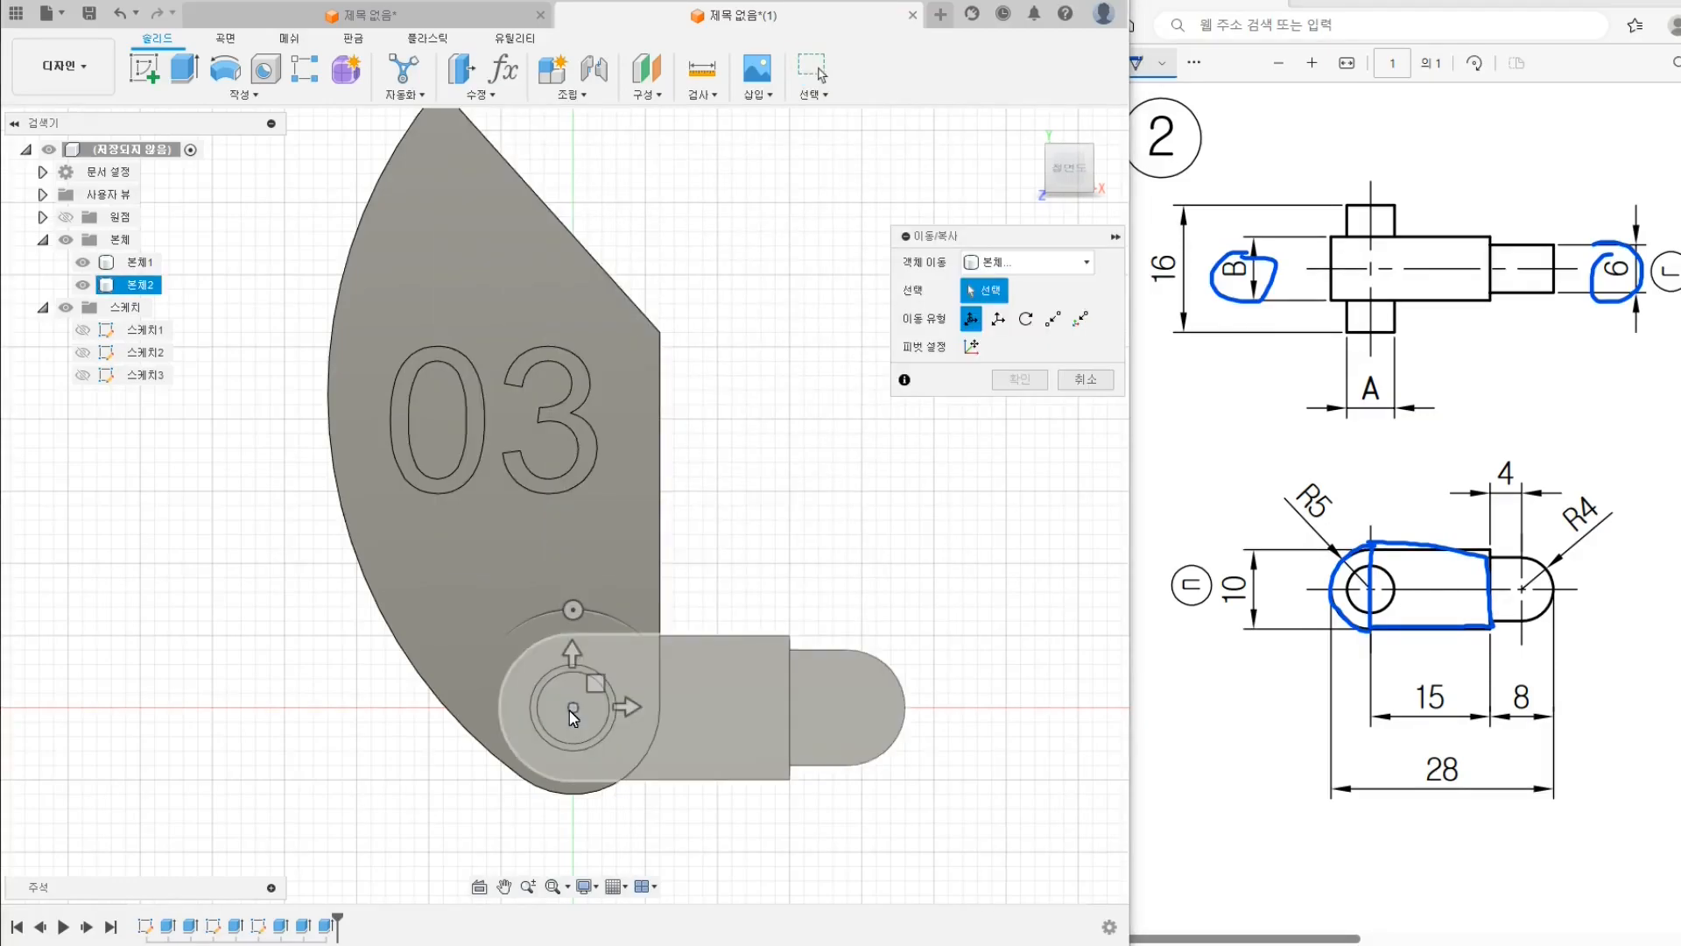
click(569, 711)
drag(581, 613, 733, 729)
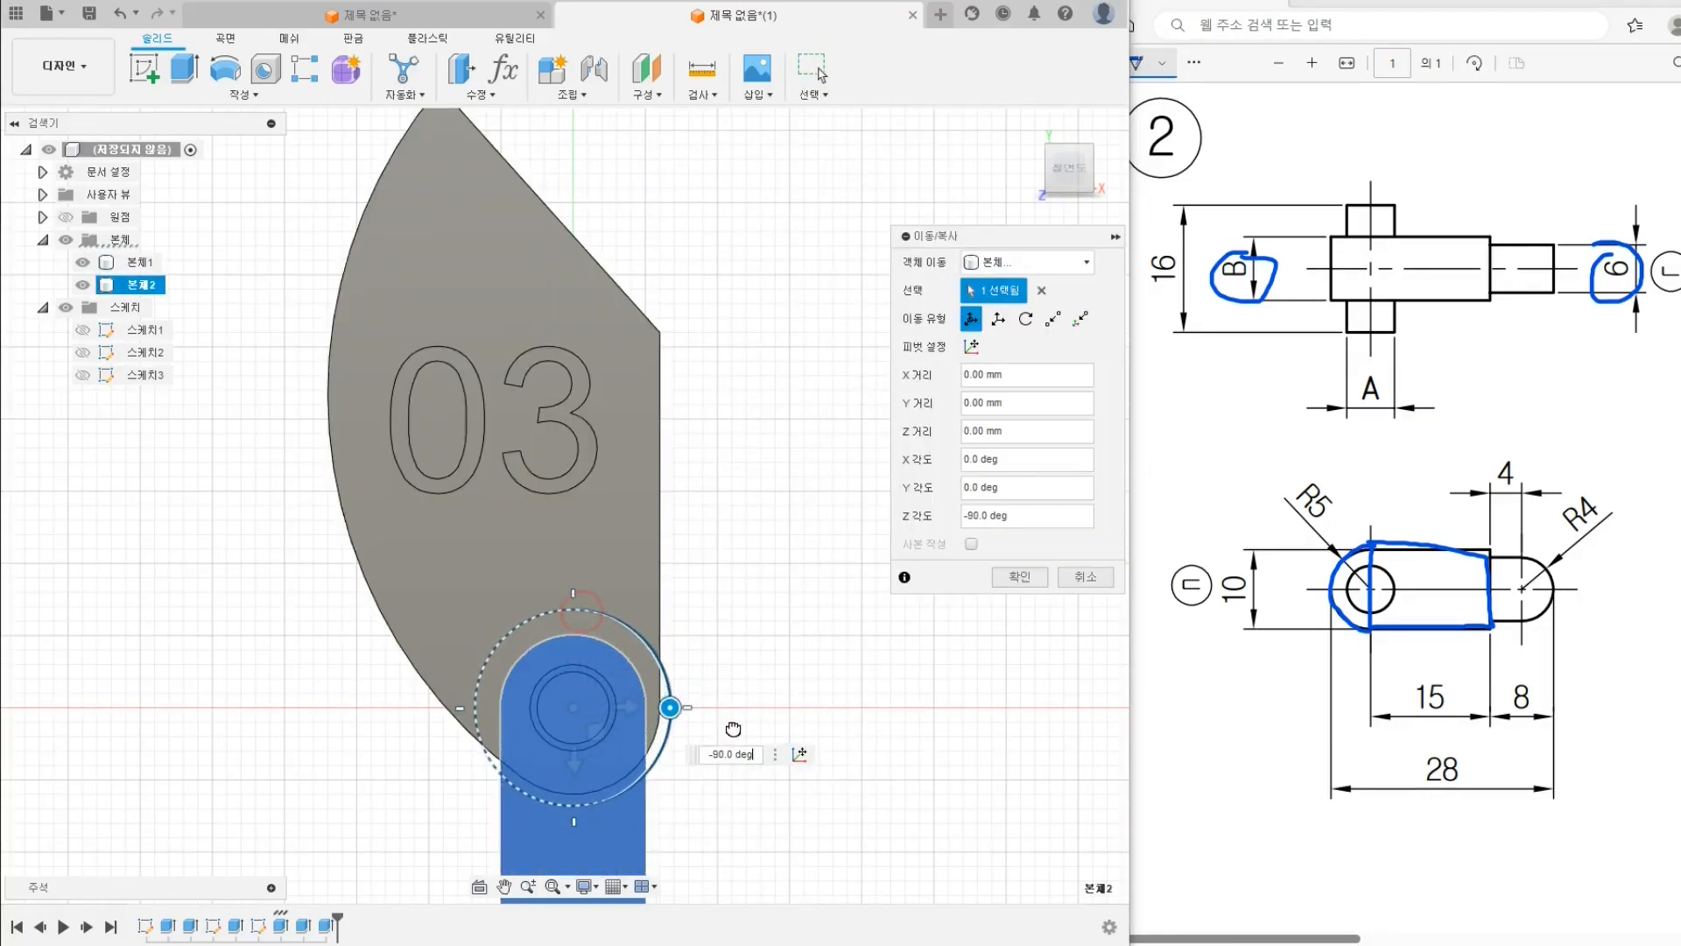
scroll(742, 729, down, 2)
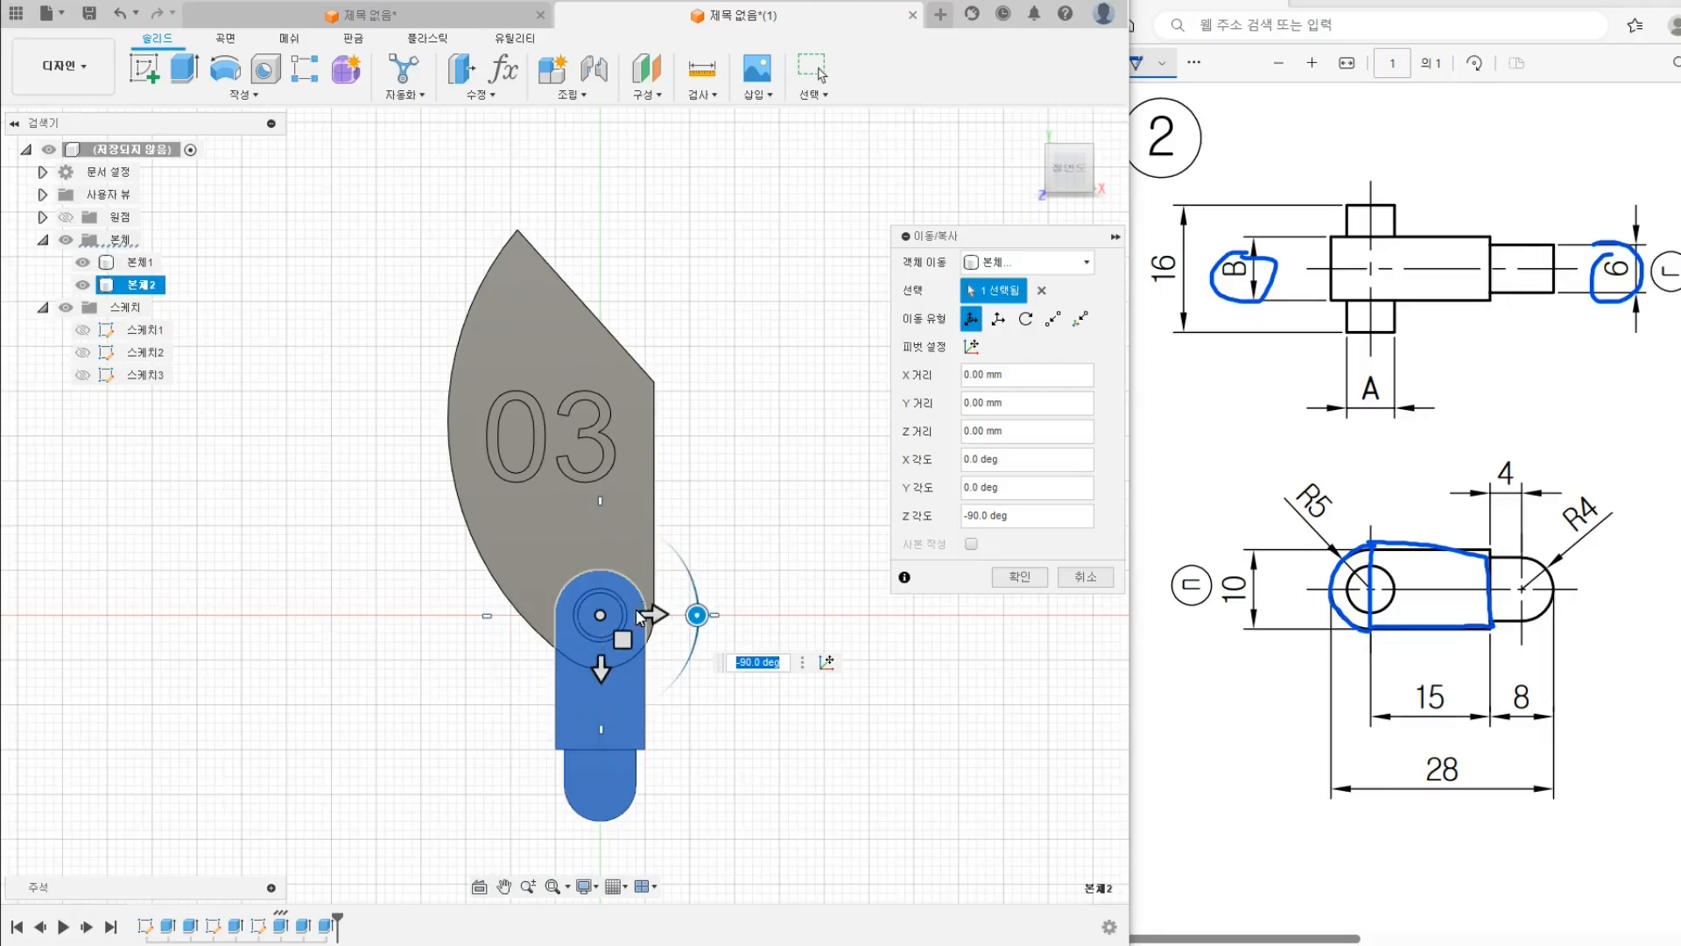
scroll(708, 555, up, 1)
drag(688, 644, 571, 758)
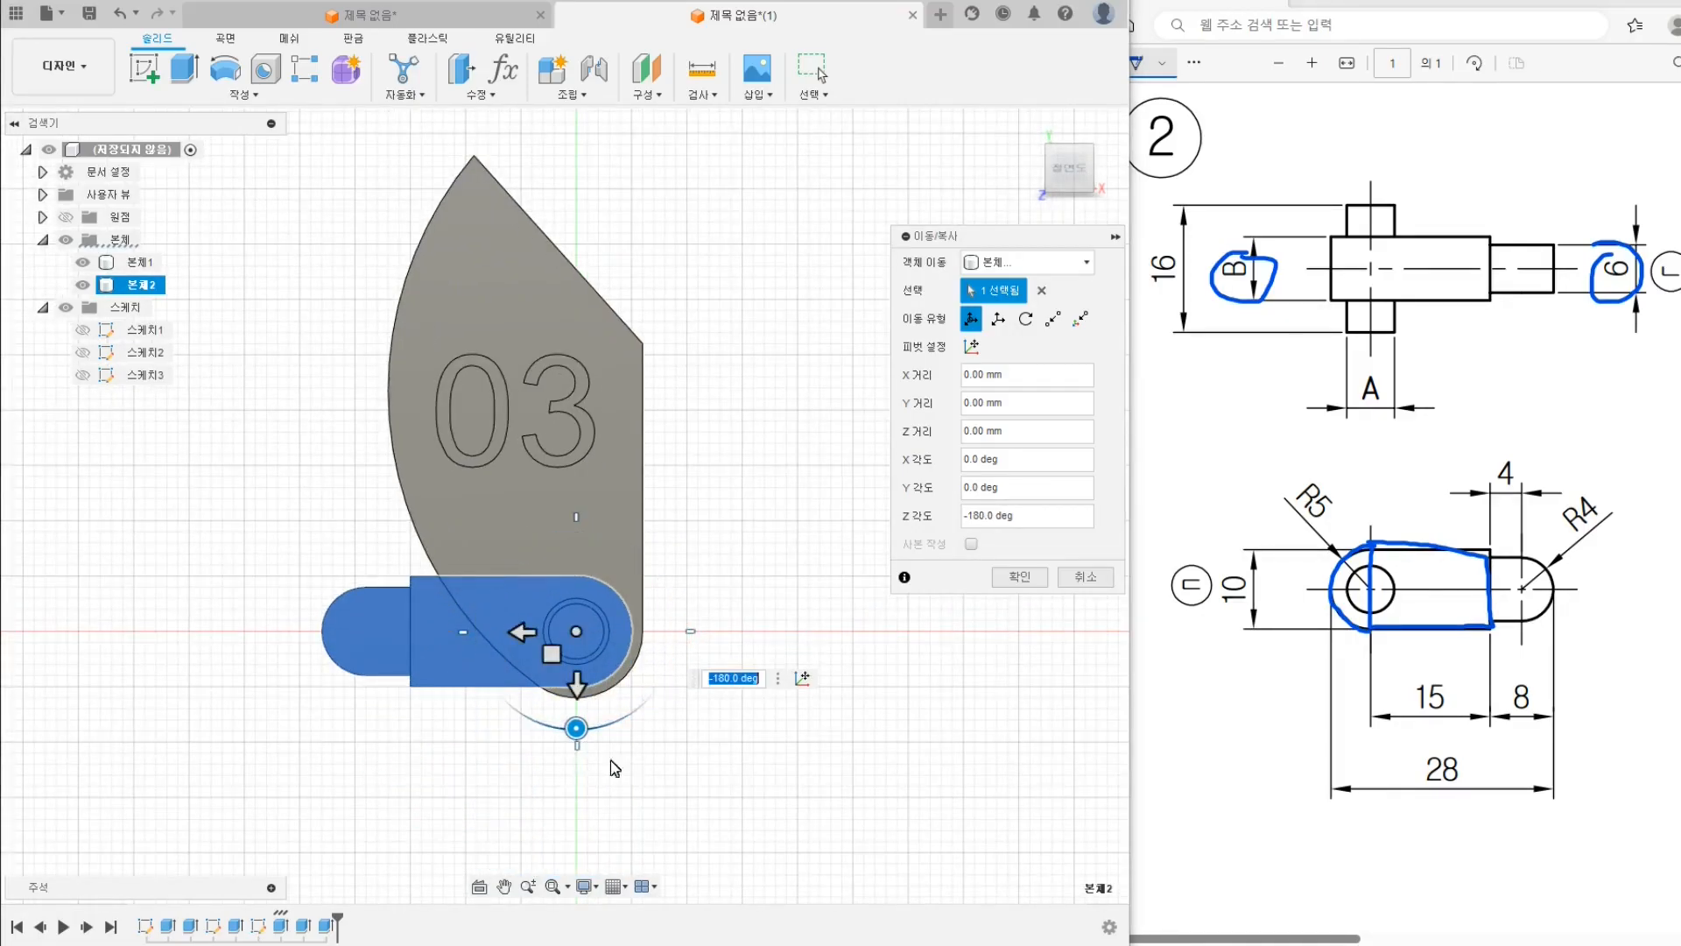
key(Return)
Rotate both bodies together -90° about the Z axis so that part 1 lies on its straight edge
click(481, 93)
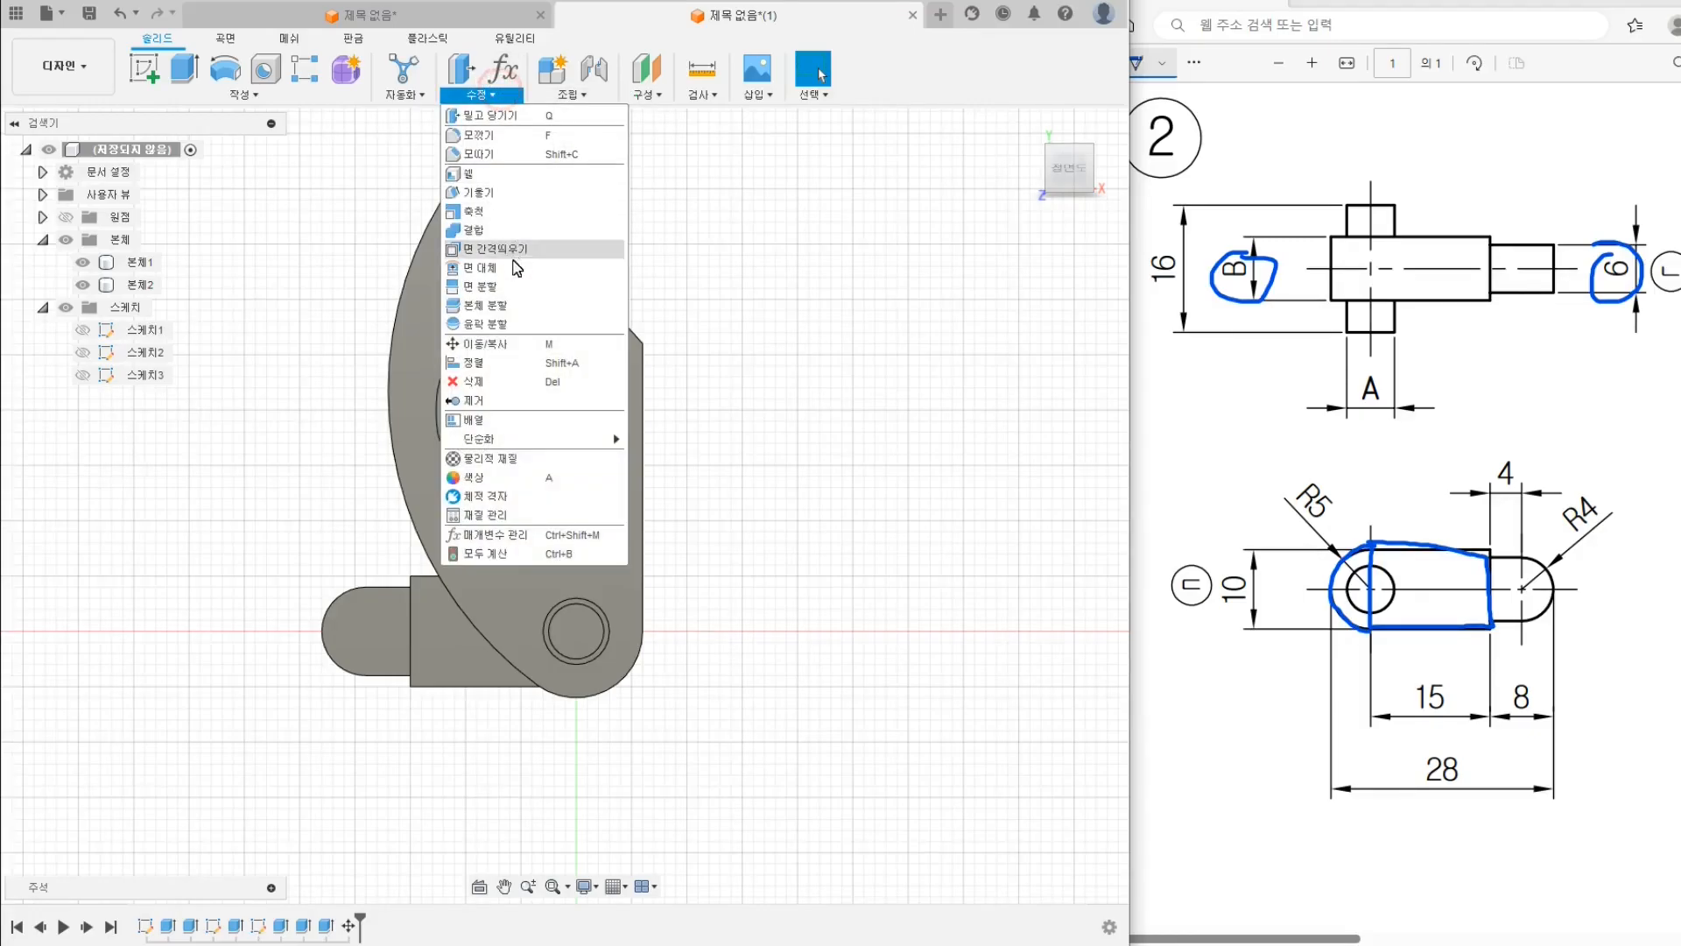
key(m)
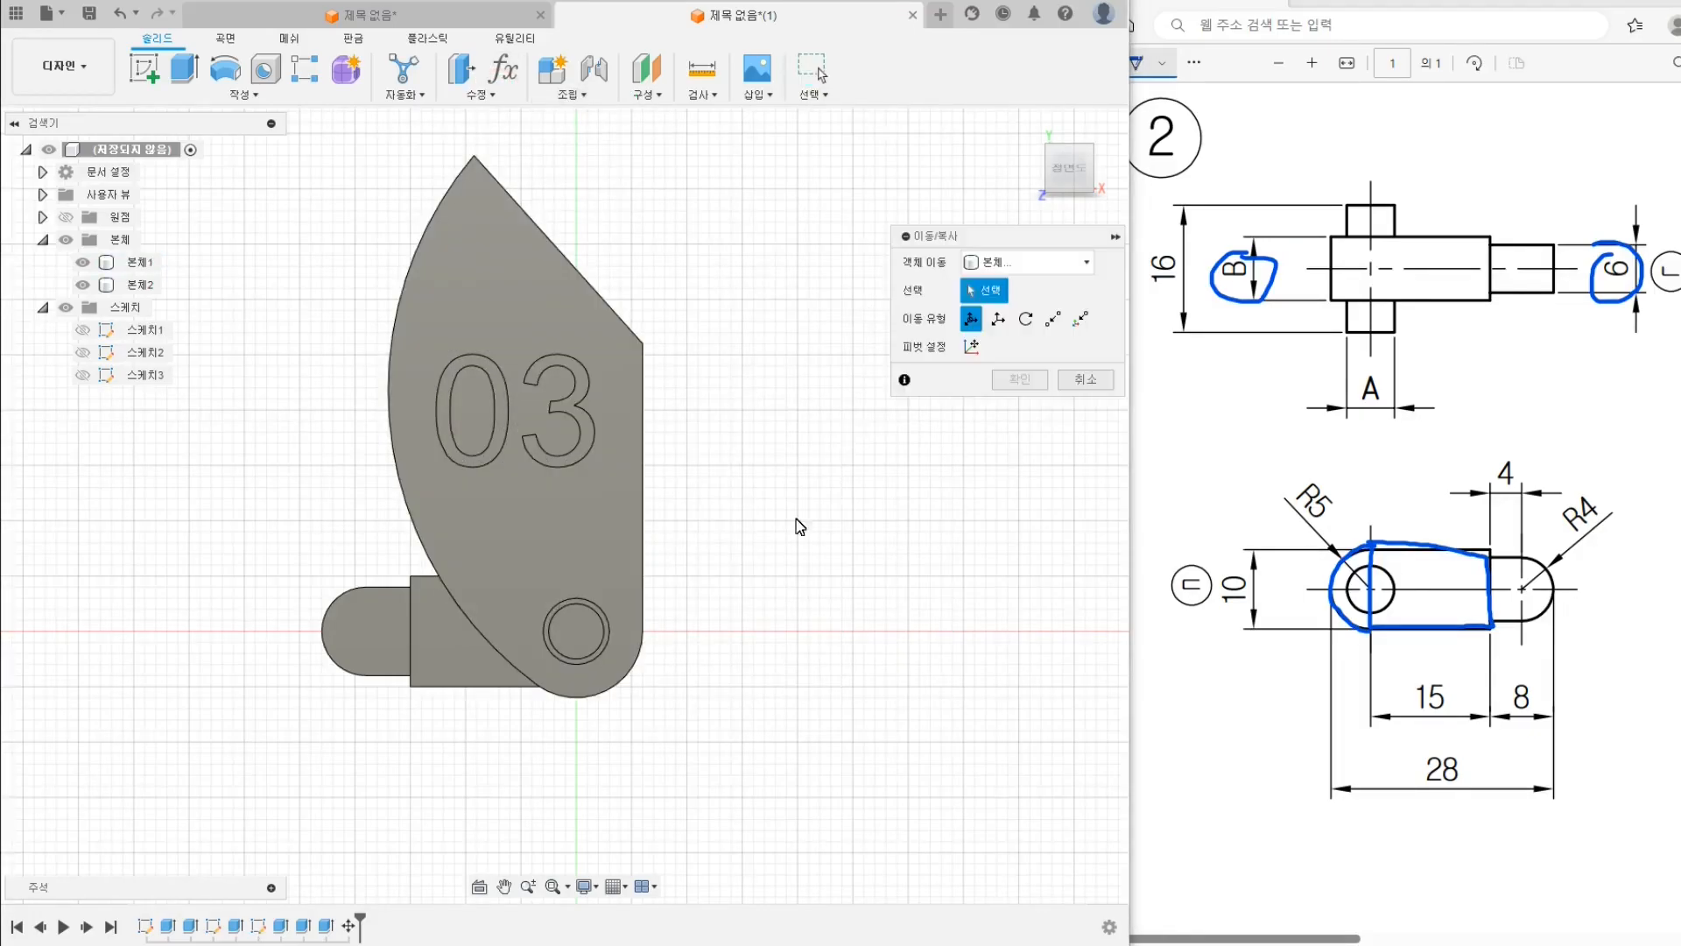
click(585, 558)
click(575, 632)
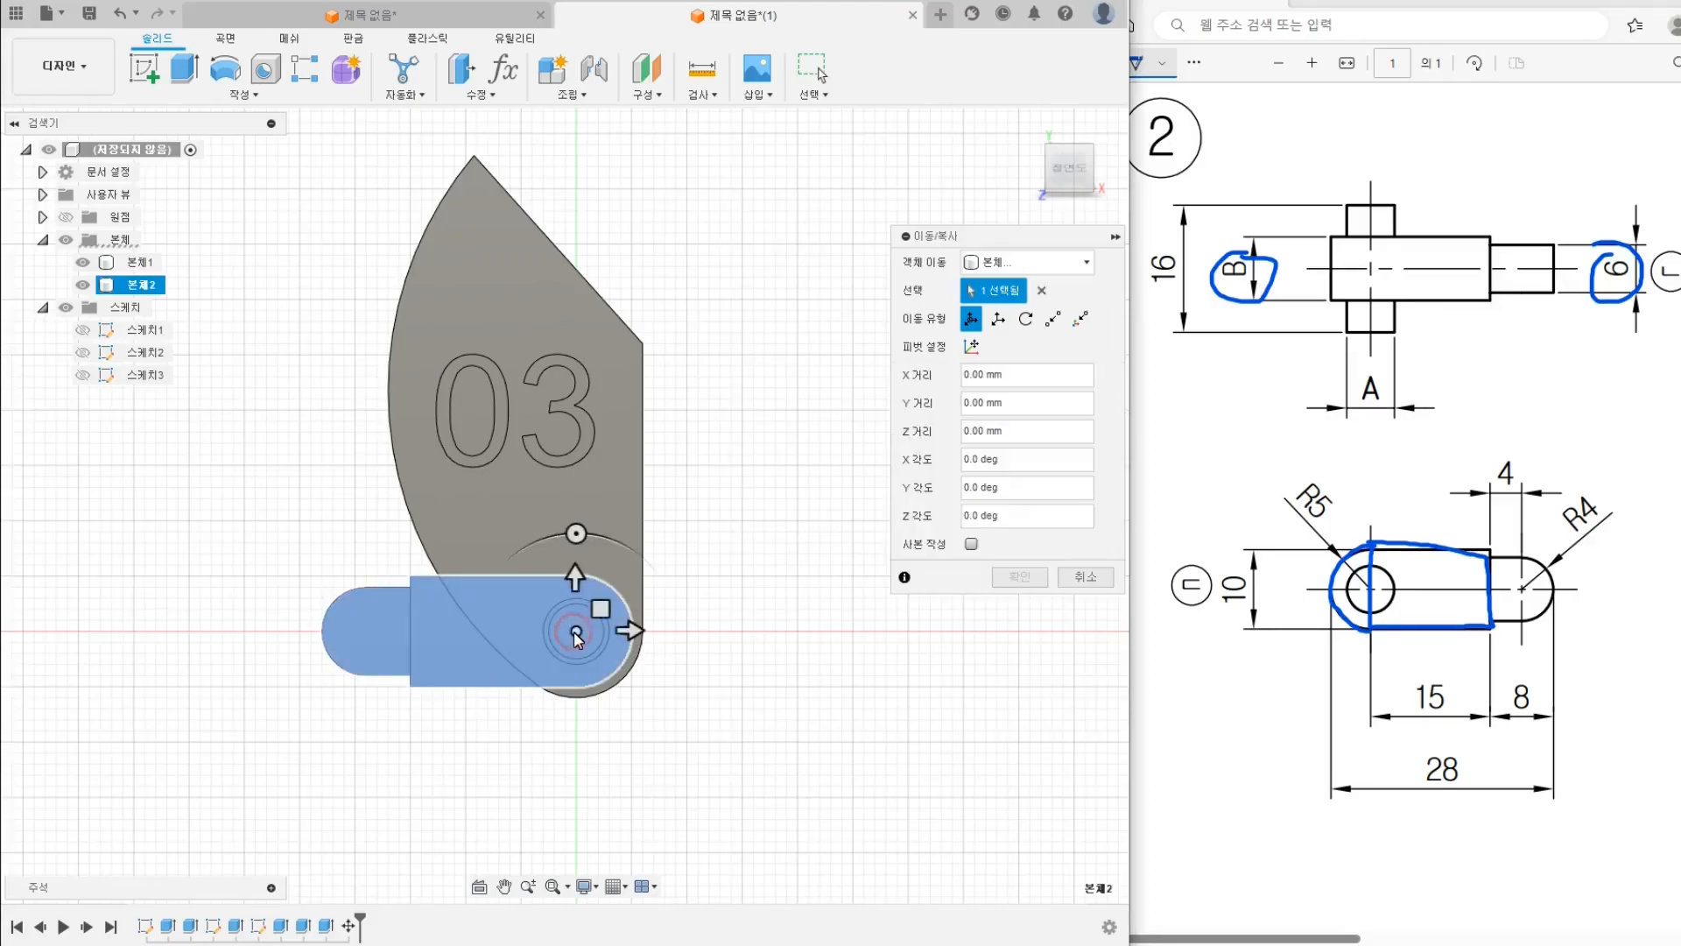
drag(574, 532, 713, 622)
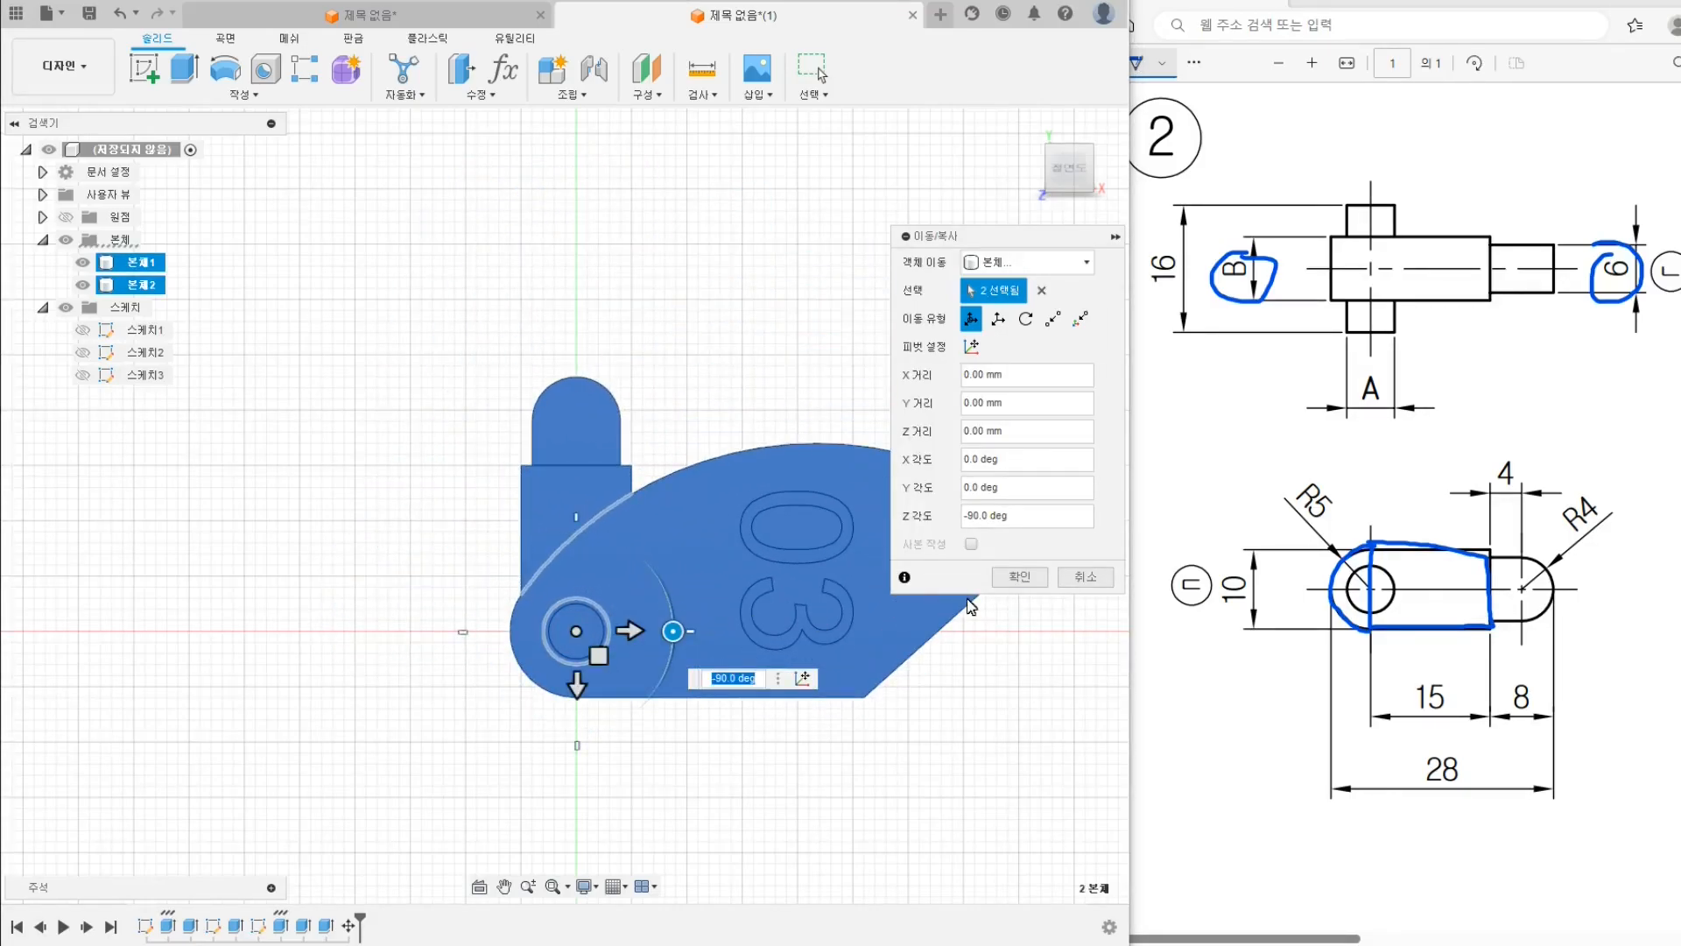
click(1019, 576)
Select part 1's slanted end face, its curved slot face and the link's rounded end, and examine these downward-facing areas
middle_drag(960, 680, 791, 459)
click(774, 512)
ctrl+click(496, 603)
shift+middle_drag(499, 606, 879, 485)
ctrl+click(879, 485)
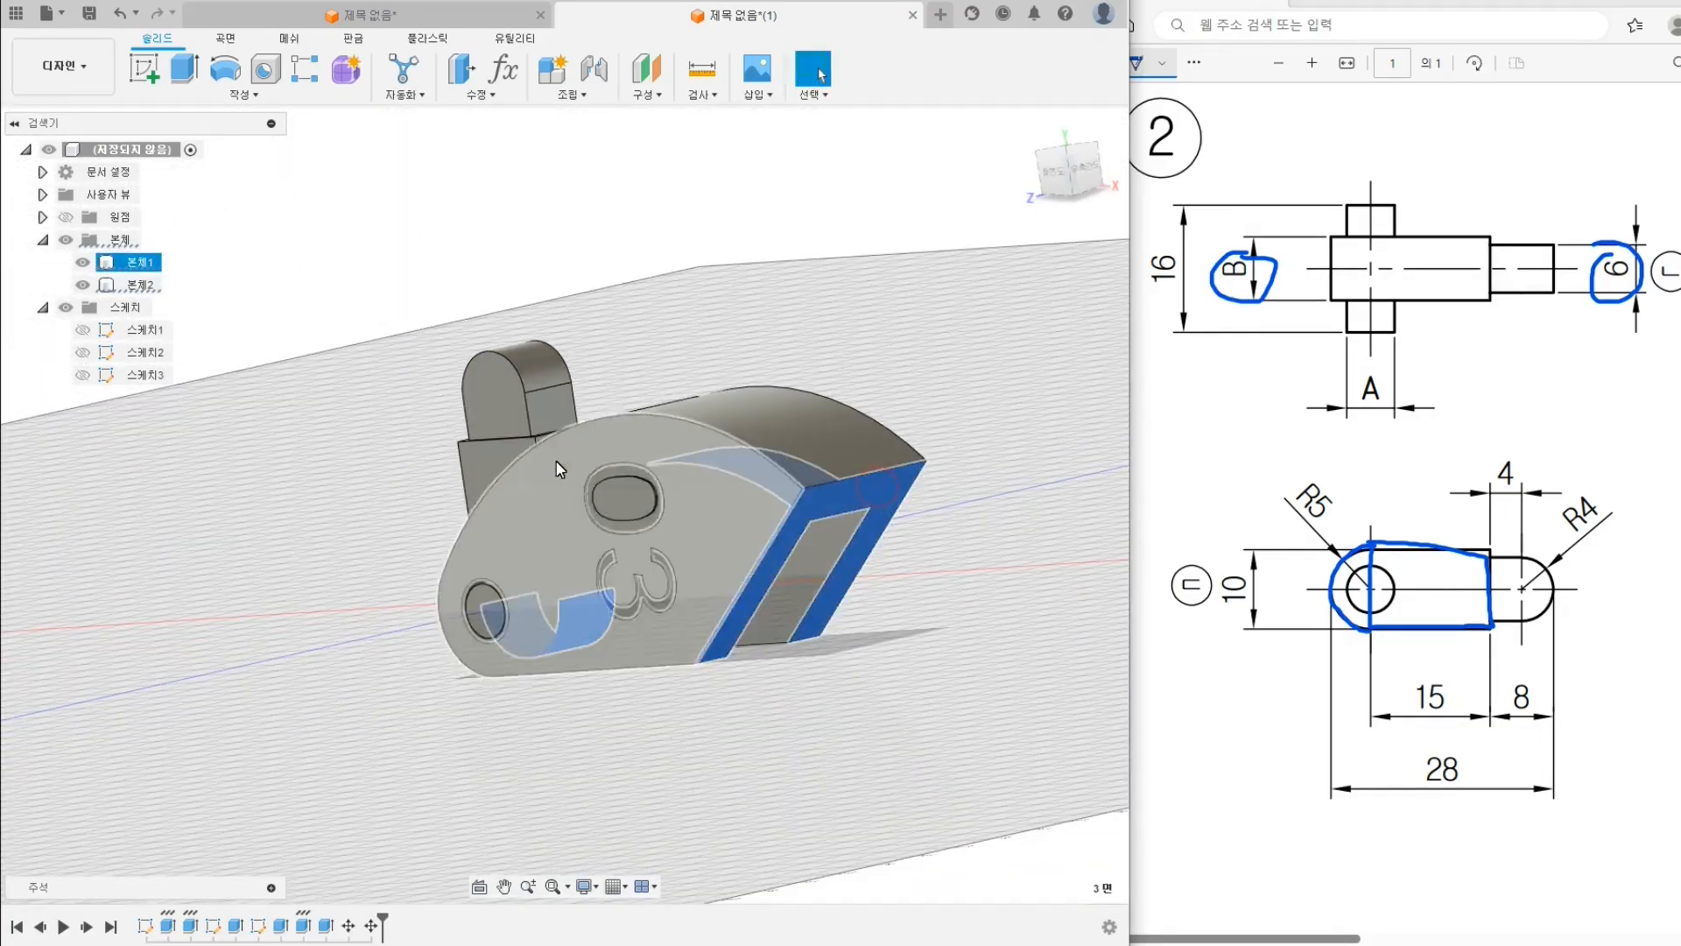
shift+middle_drag(560, 470, 792, 409)
shift+middle_drag(862, 672, 810, 432)
shift+middle_drag(905, 458, 873, 470)
click(1060, 175)
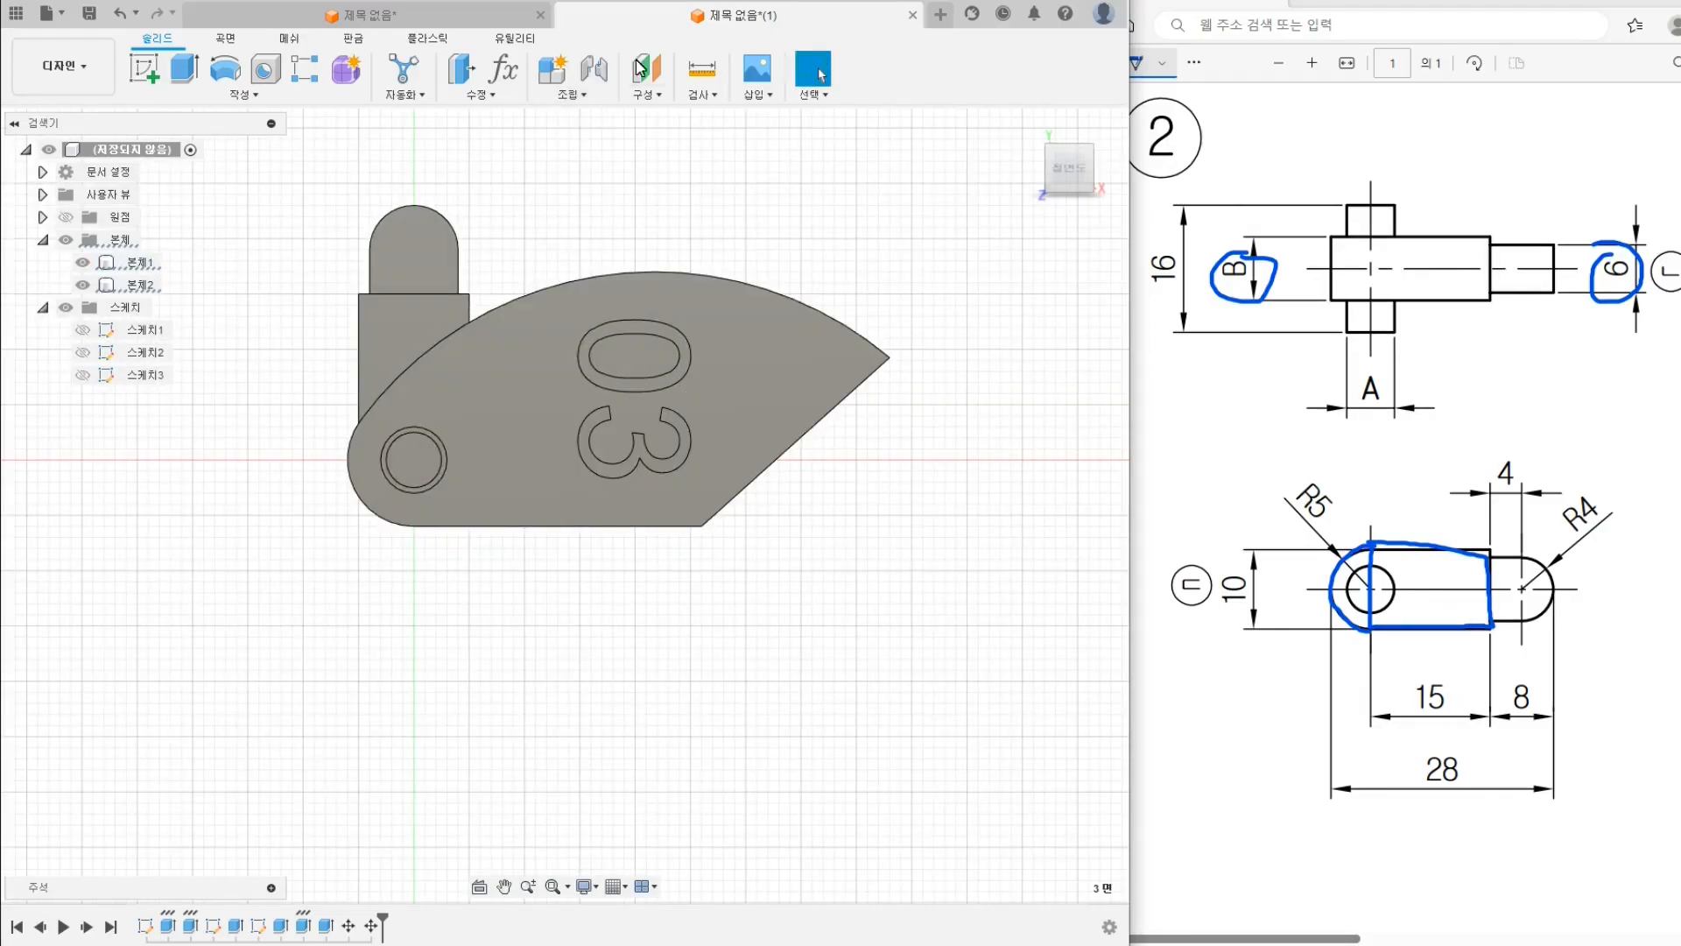
Measure the angle between part 1's slanted end face and its straight bottom edge
click(701, 70)
click(675, 527)
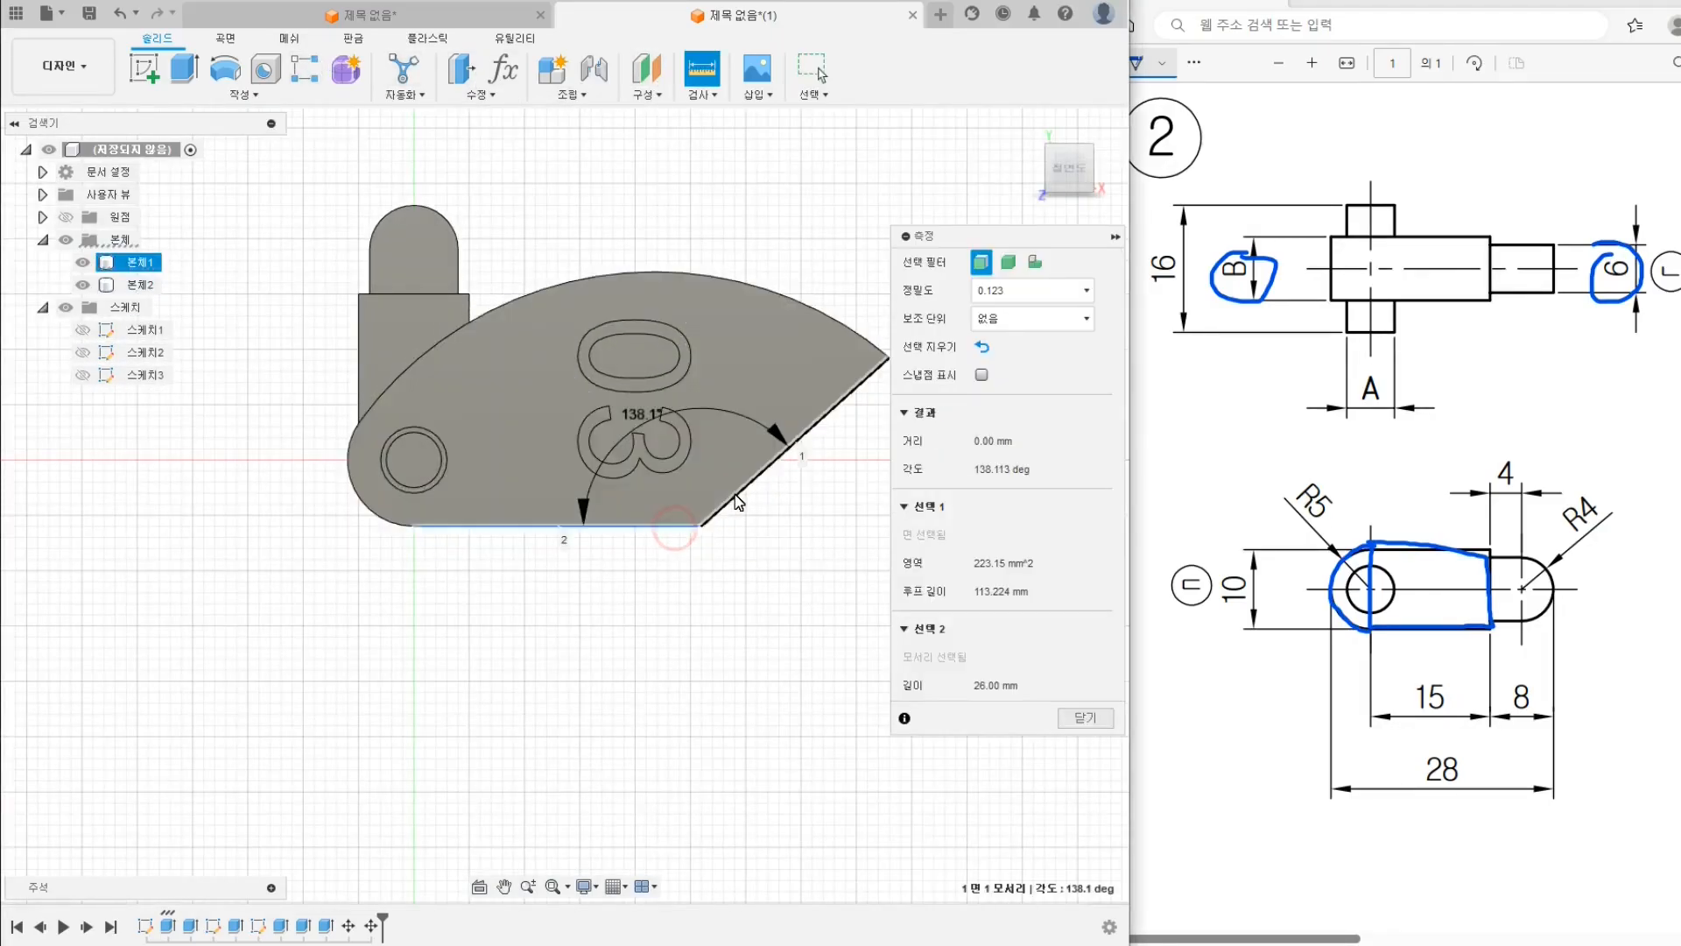
scroll(607, 429, up, 5)
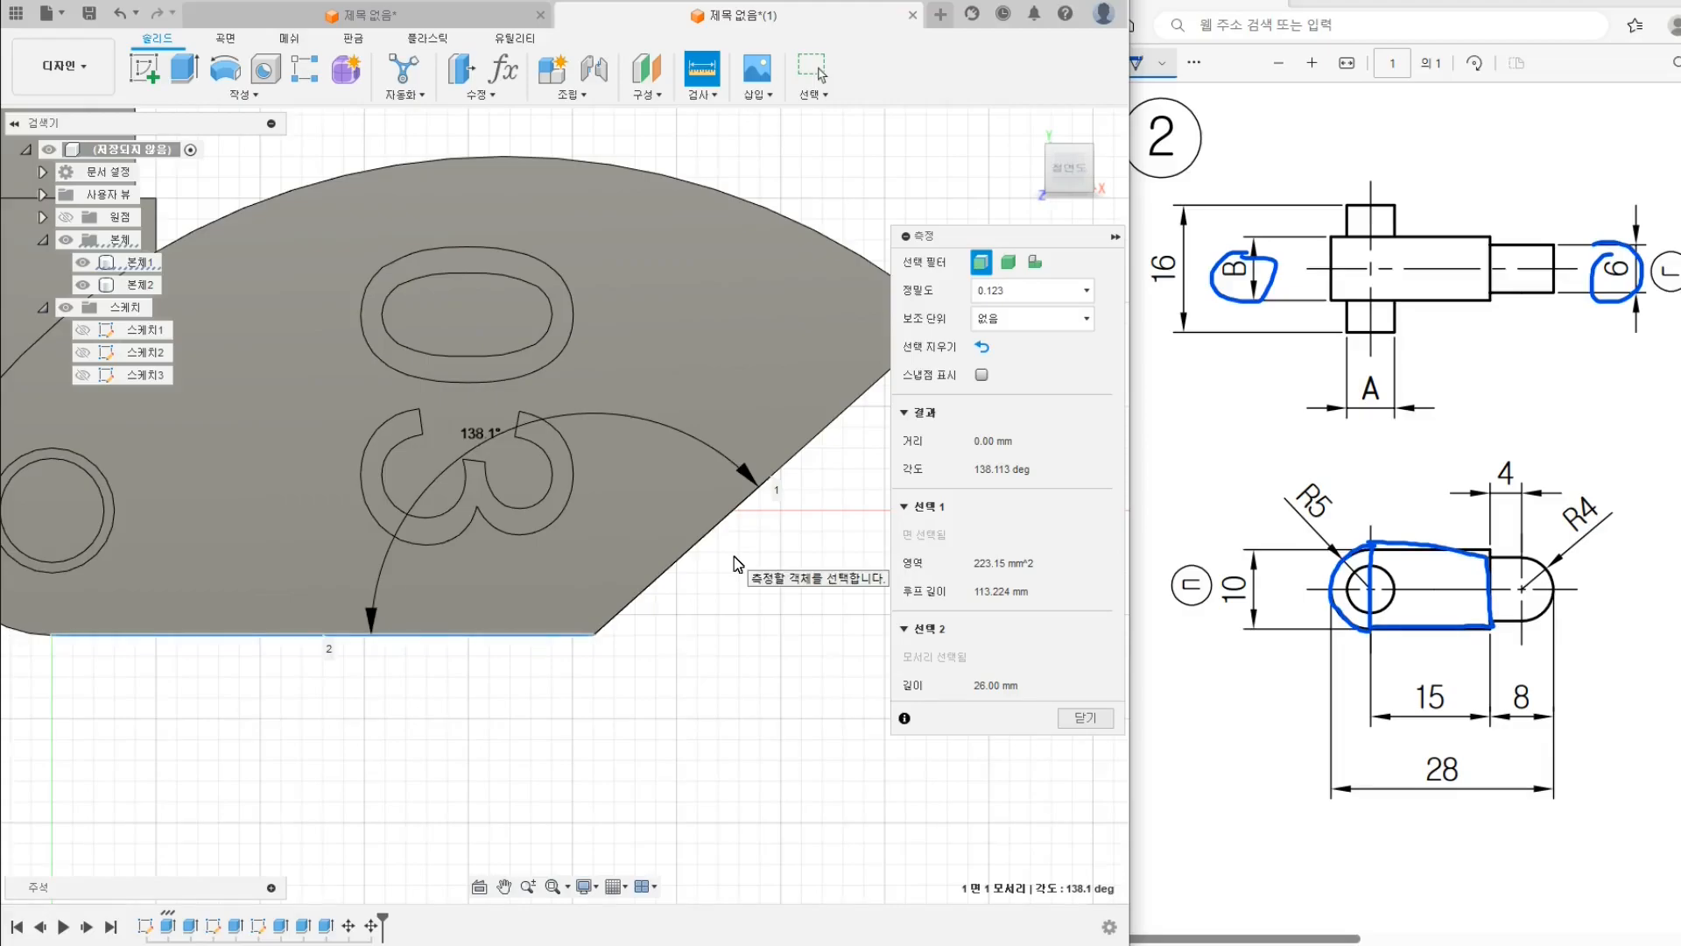
scroll(657, 543, down, 2)
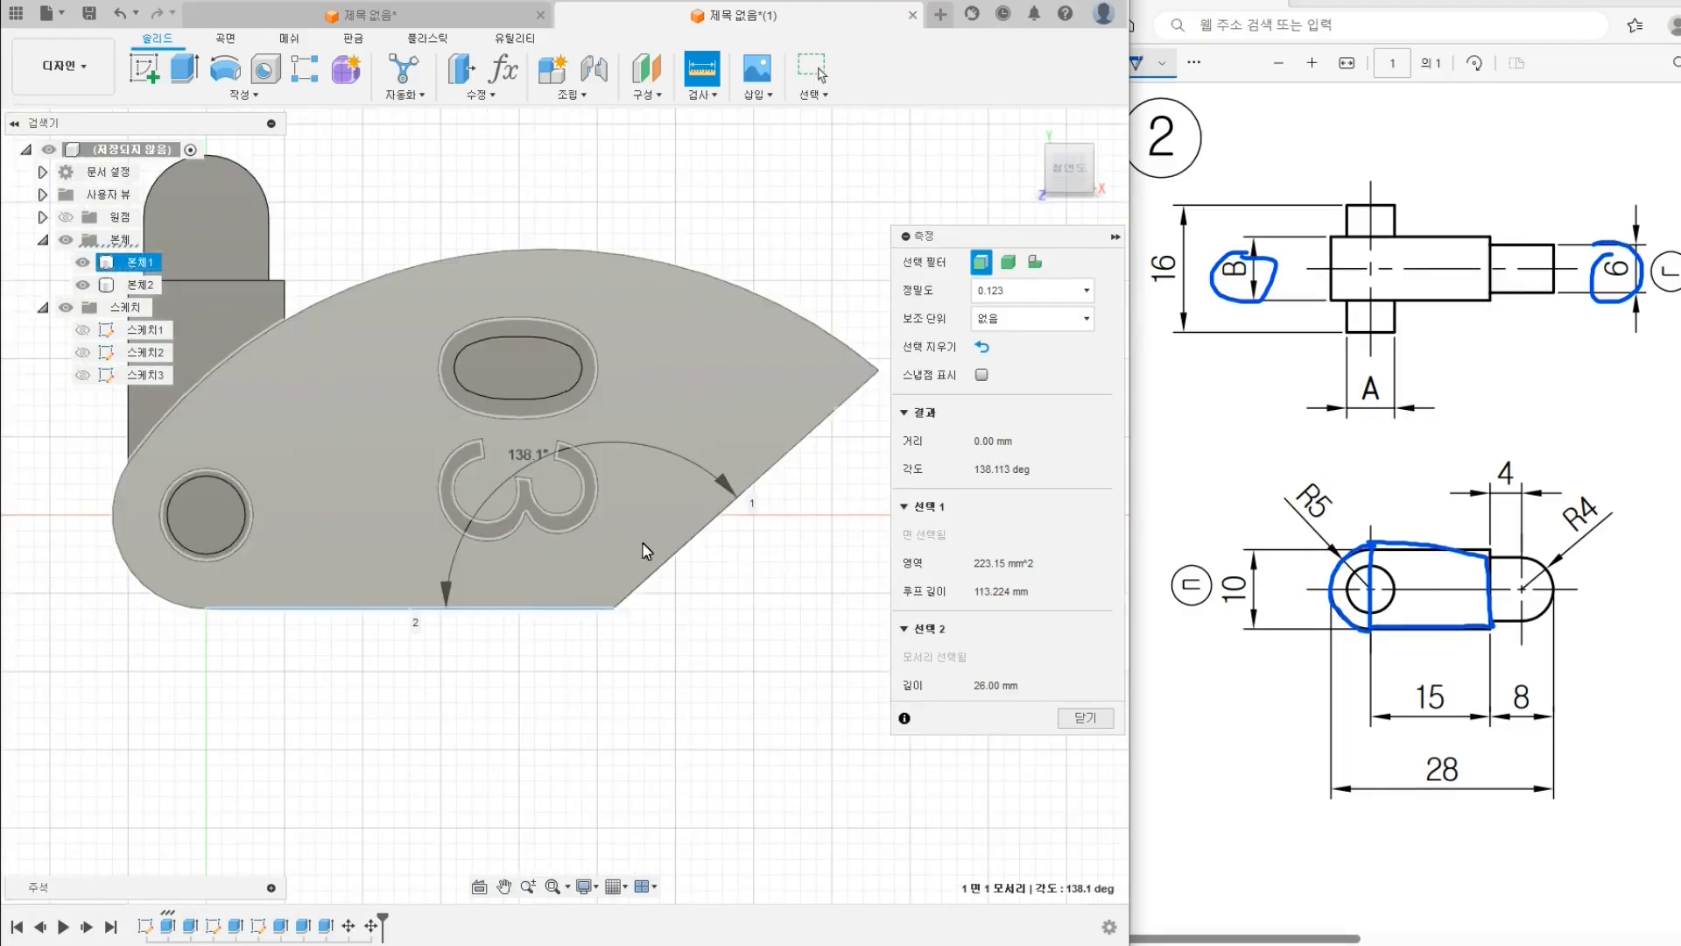
middle_drag(615, 505, 518, 525)
shift+middle_drag(743, 446, 415, 329)
key(Escape)
Highlight the slanted face, inner slot face and rounded link end again and inspect from several sides where supports would form
click(662, 377)
shift+click(539, 299)
shift+middle_drag(320, 307, 312, 529)
shift+click(381, 571)
mouse_move(382, 571)
shift+middle_down()
mouse_move(255, 761)
mouse_move(422, 578)
mouse_move(630, 627)
mouse_move(759, 577)
mouse_move(533, 432)
mouse_move(392, 558)
shift+middle_up()
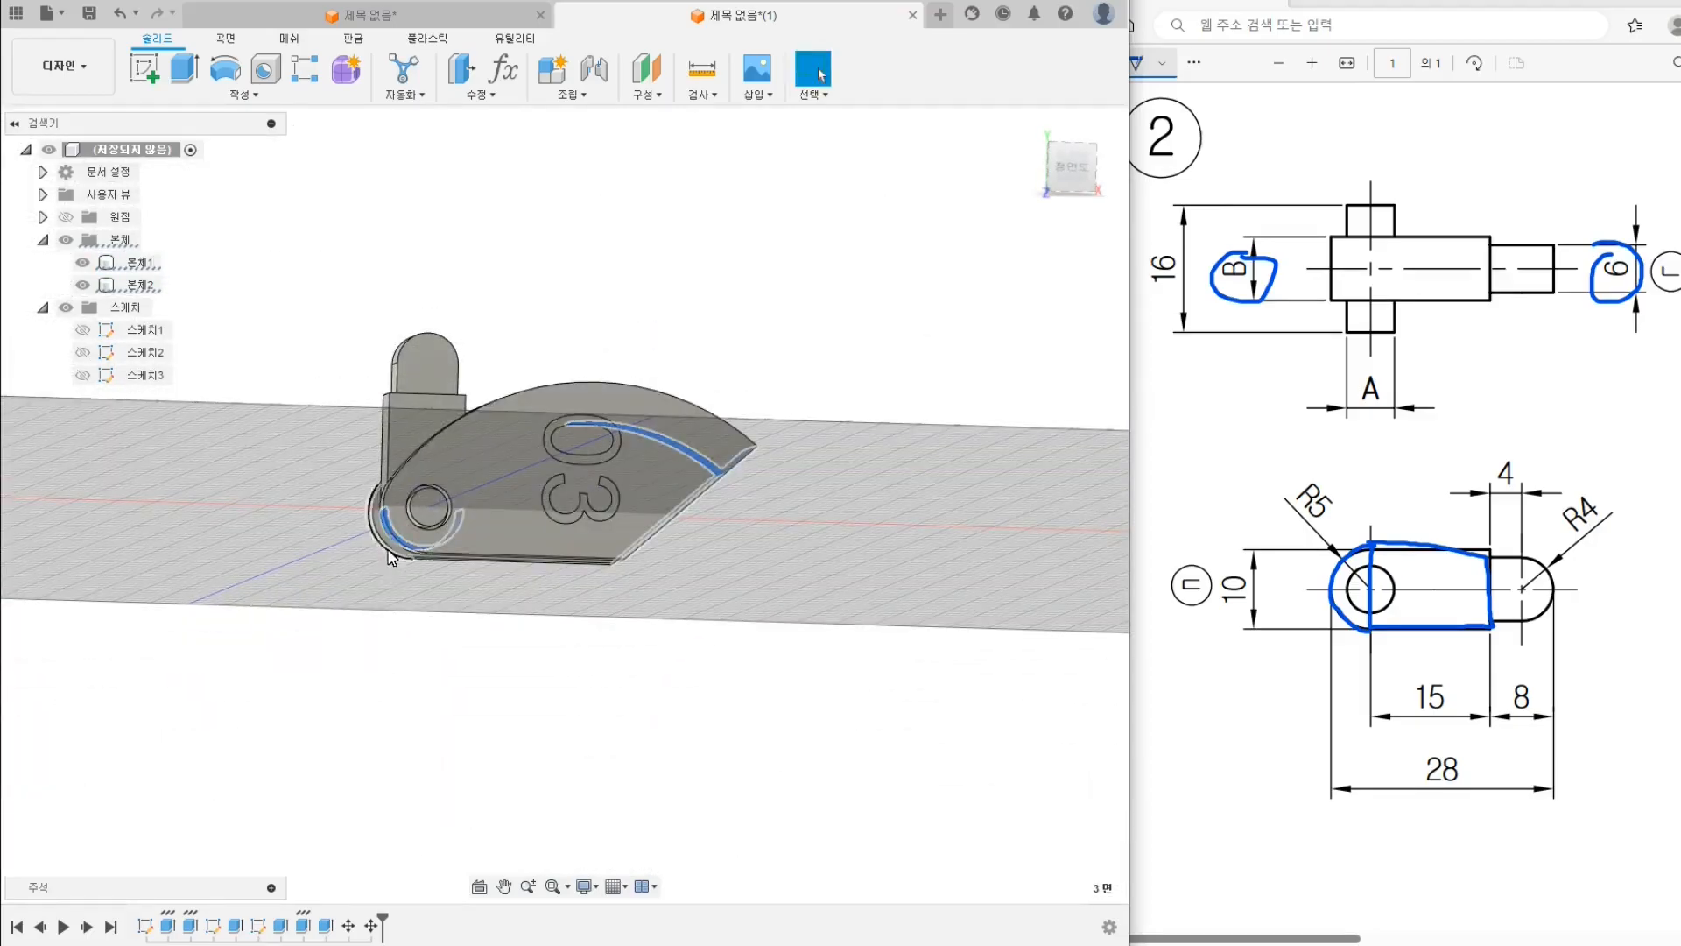
scroll(392, 558, up, 4)
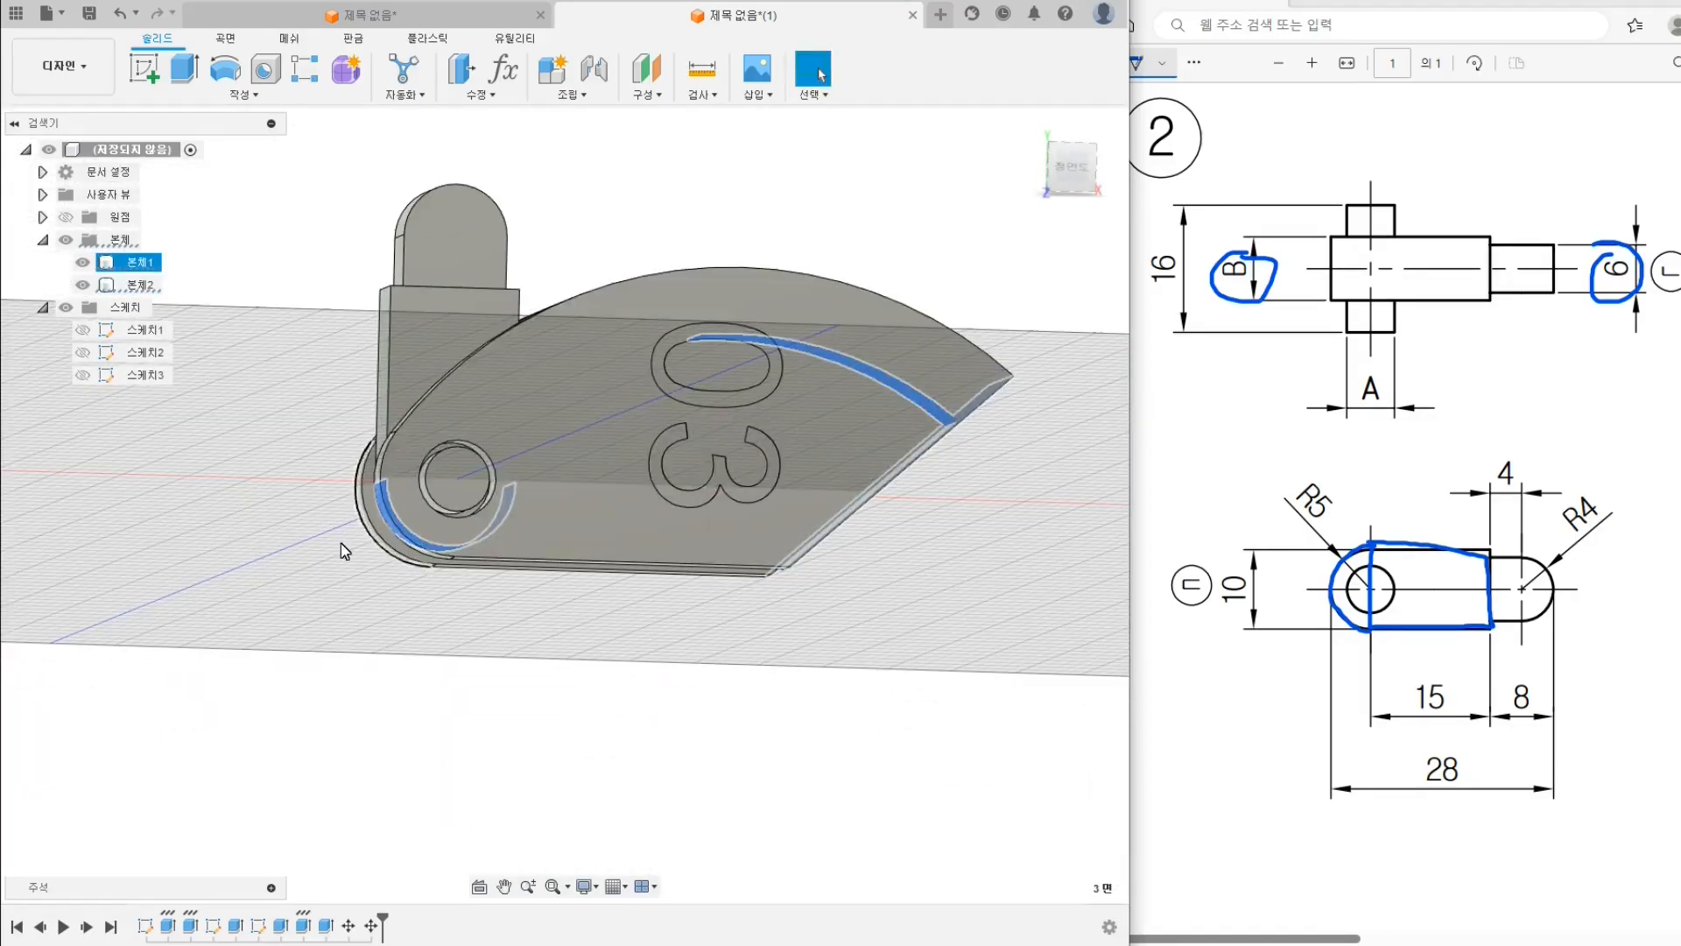
shift+middle_drag(596, 497, 430, 416)
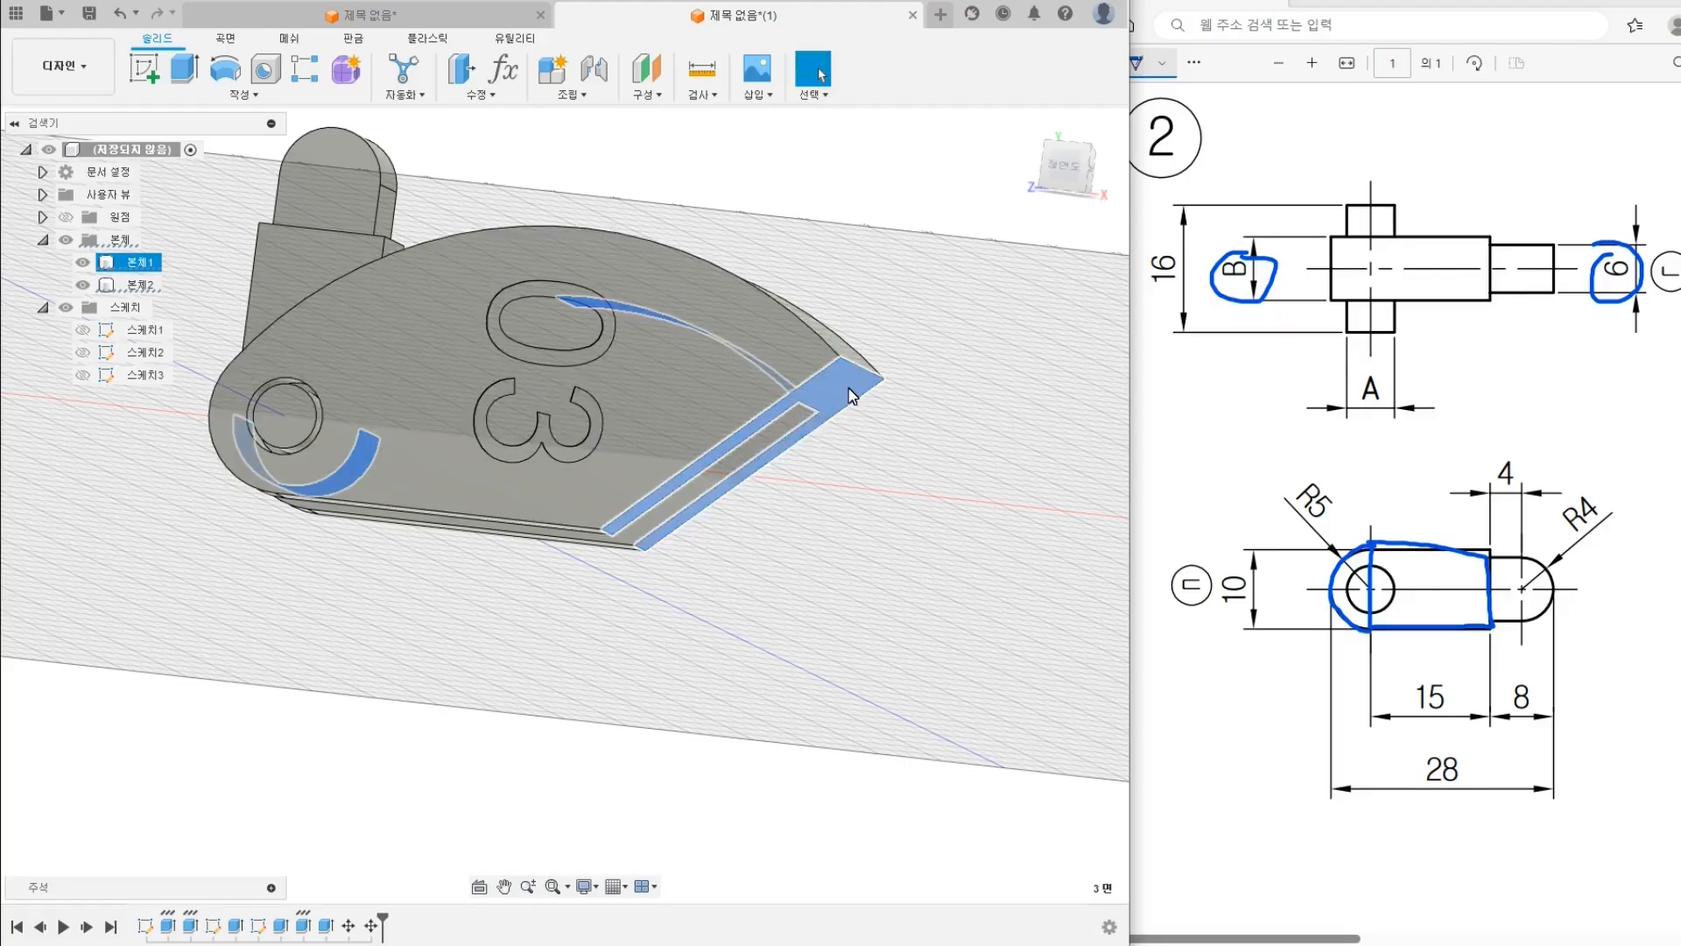
shift+middle_drag(864, 481, 746, 529)
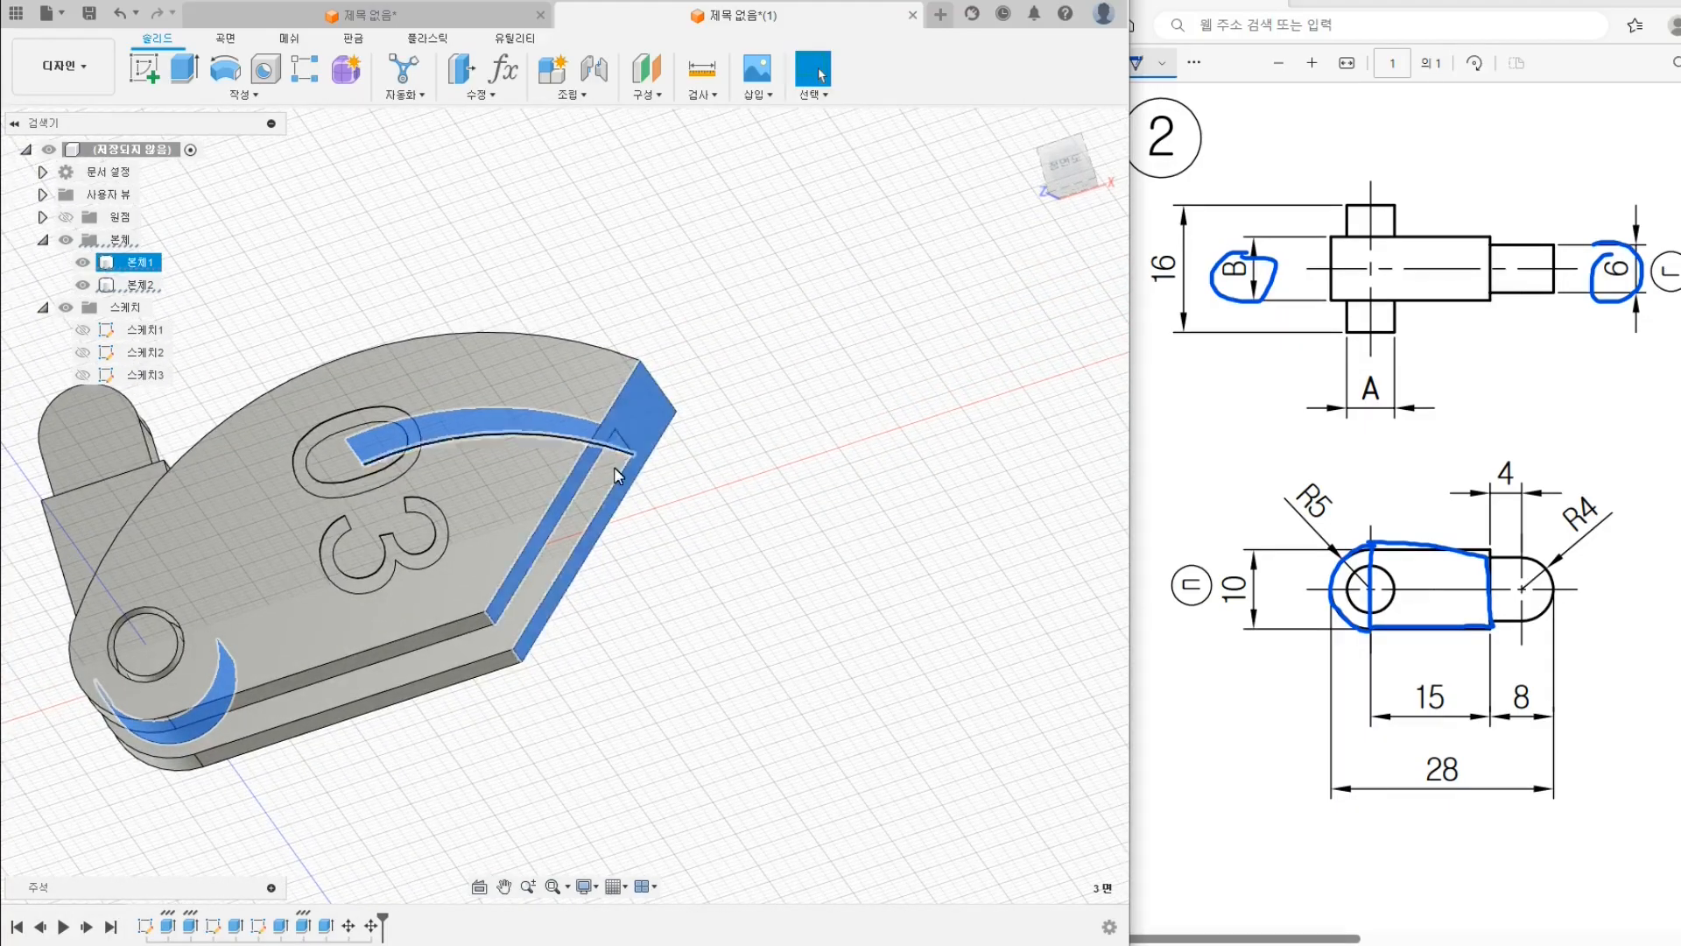
shift+middle_drag(657, 601, 396, 354)
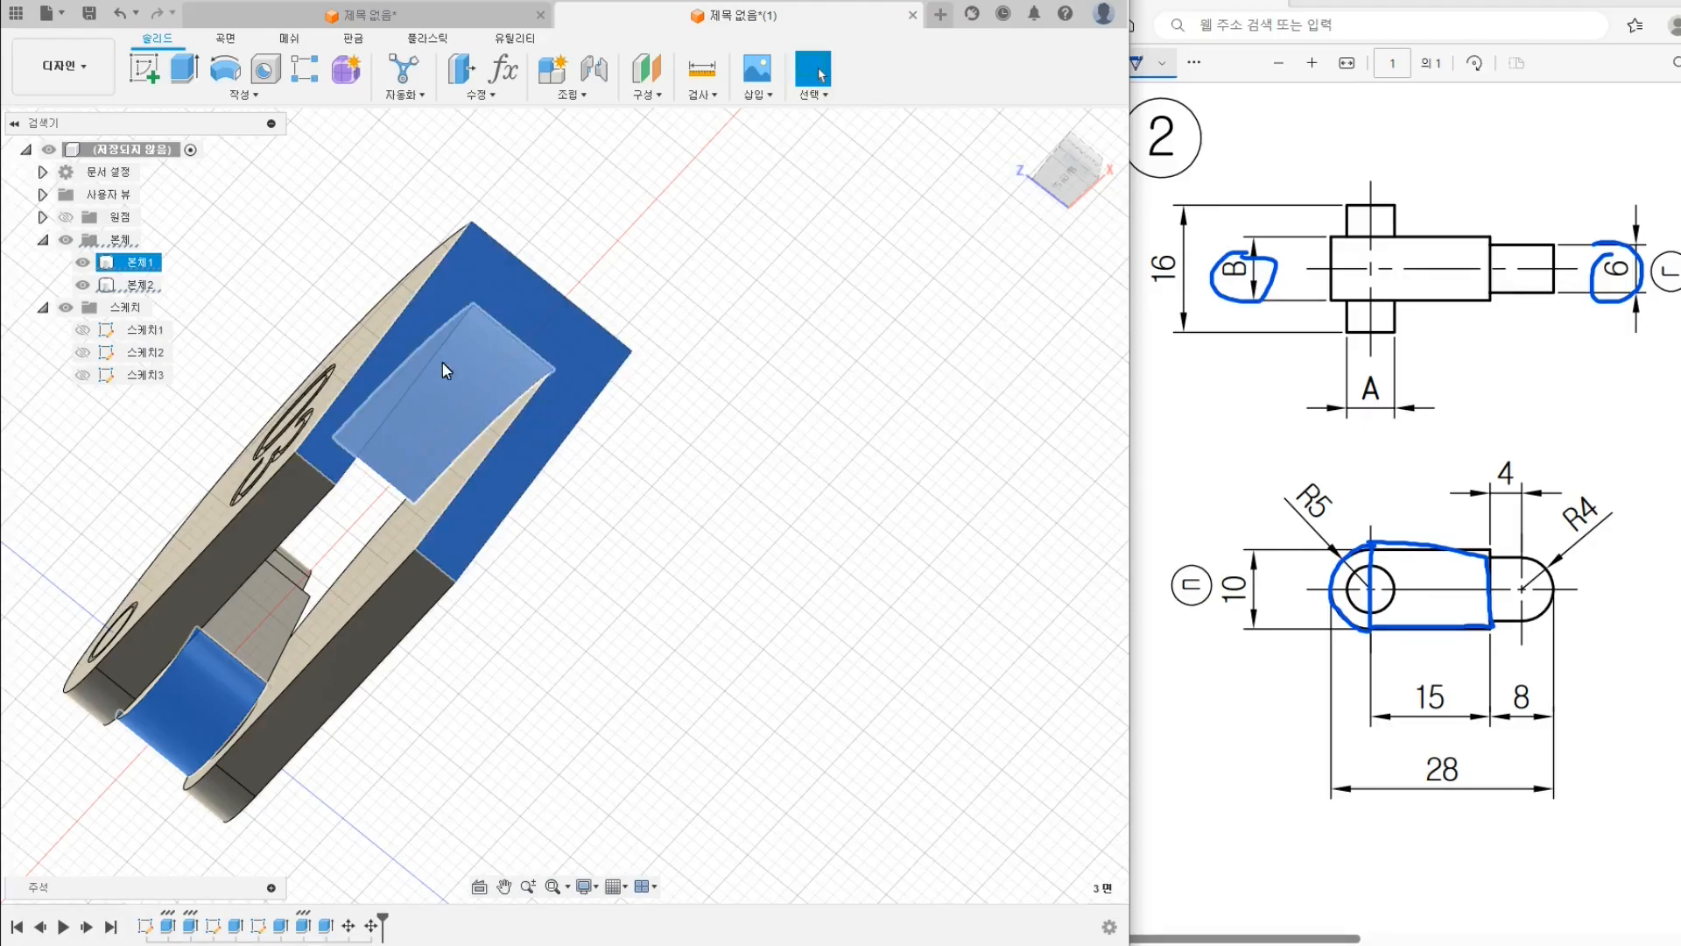
shift+middle_drag(350, 473, 687, 455)
scroll(687, 454, down, 2)
drag(1074, 184, 1110, 196)
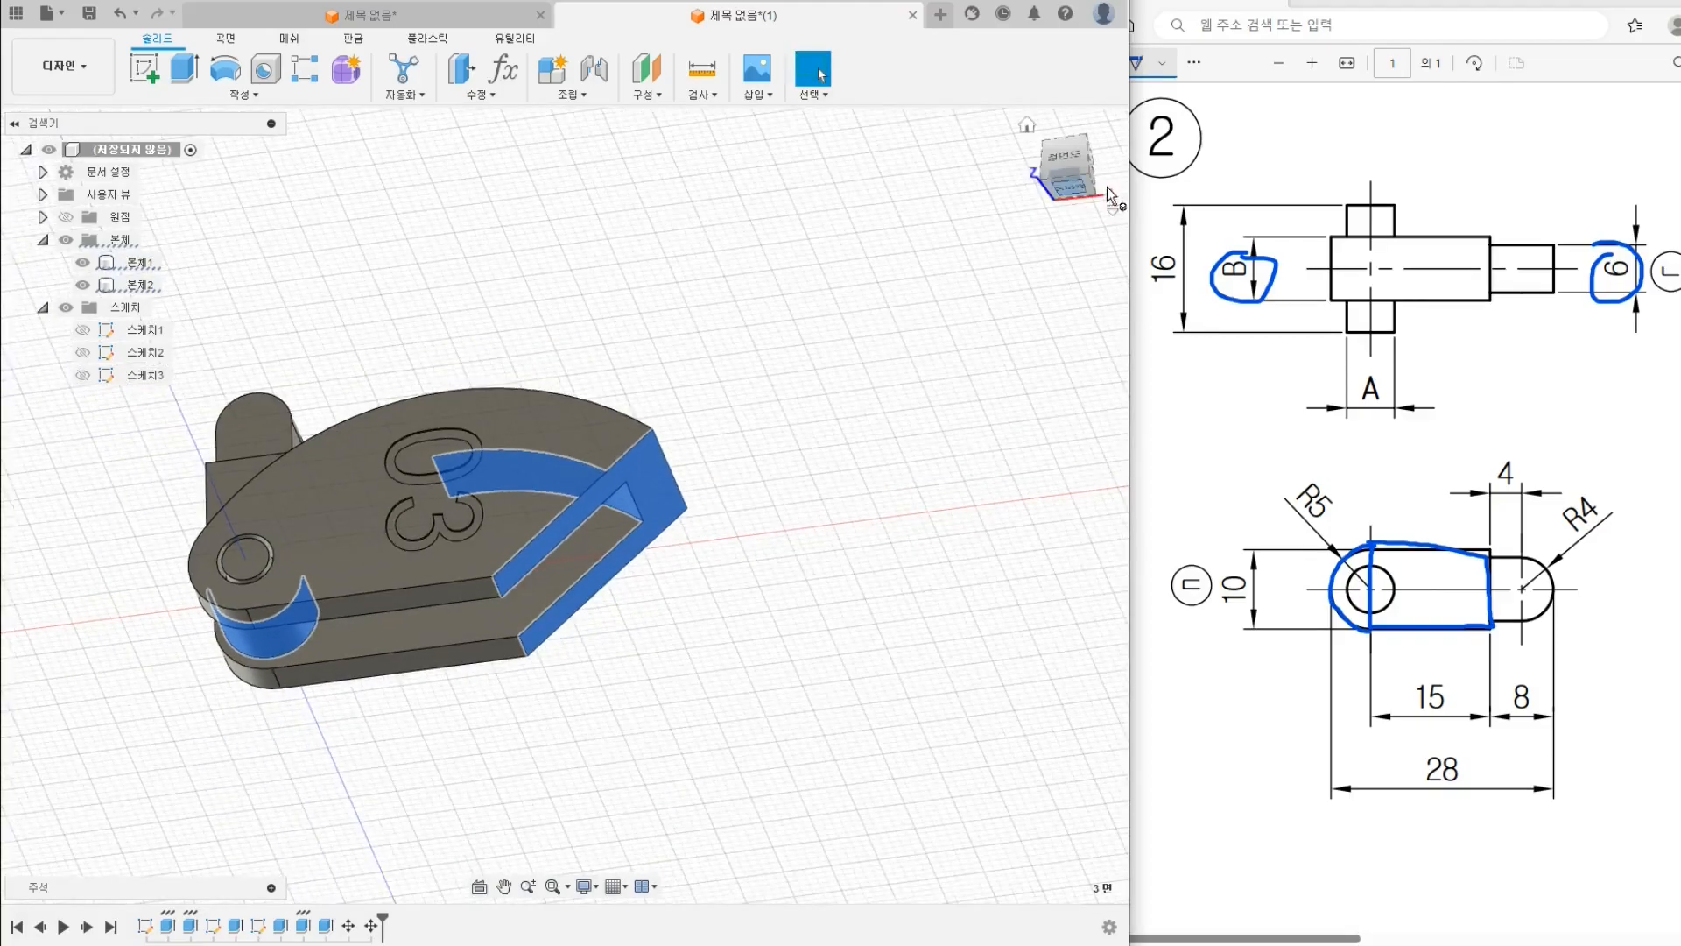
Rotate only part 2's body 90° about the Z axis so the upright link lies horizontally, pointing away from part 1
click(1060, 160)
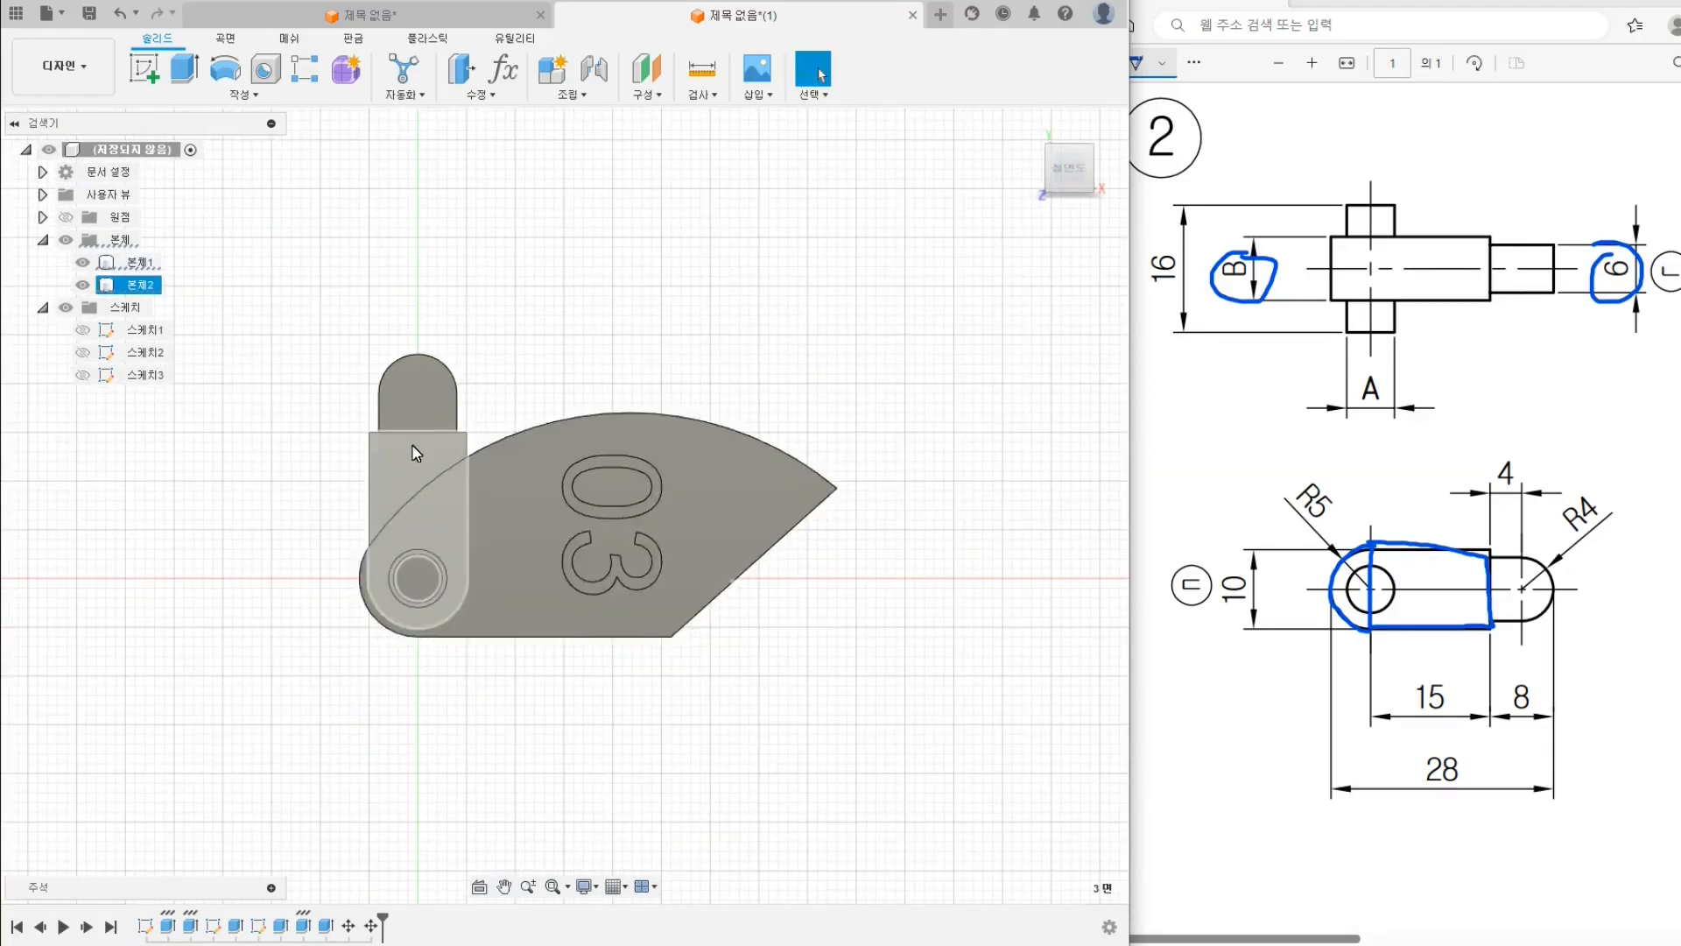
click(387, 618)
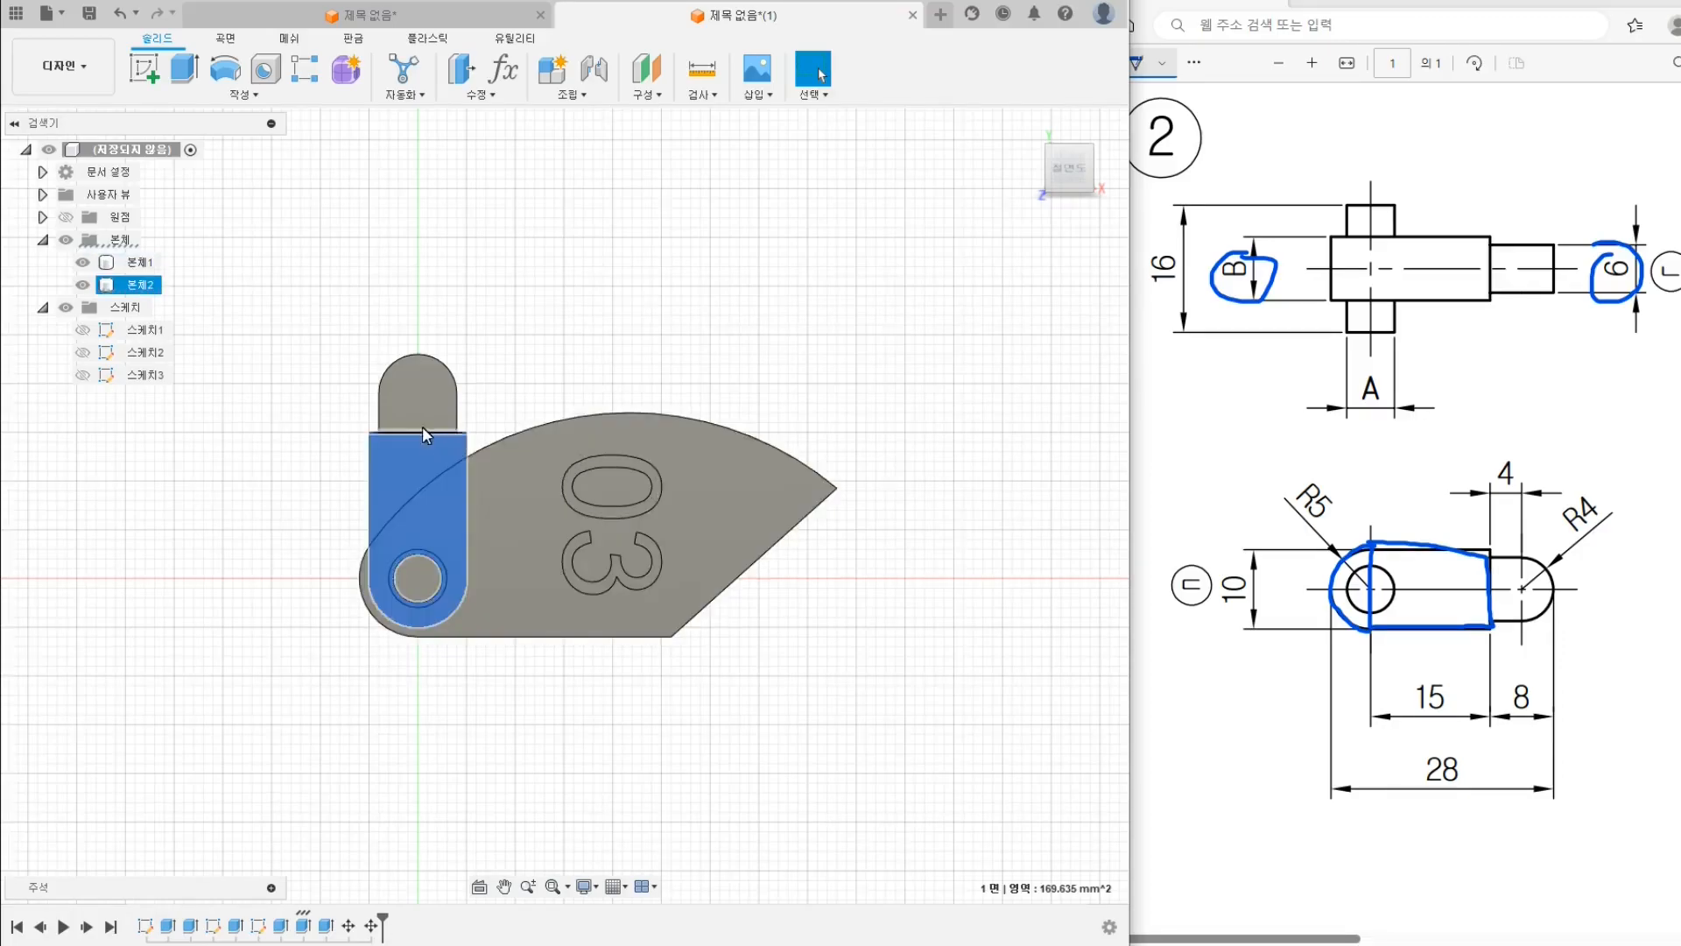
click(389, 480)
scroll(422, 508, up, 2)
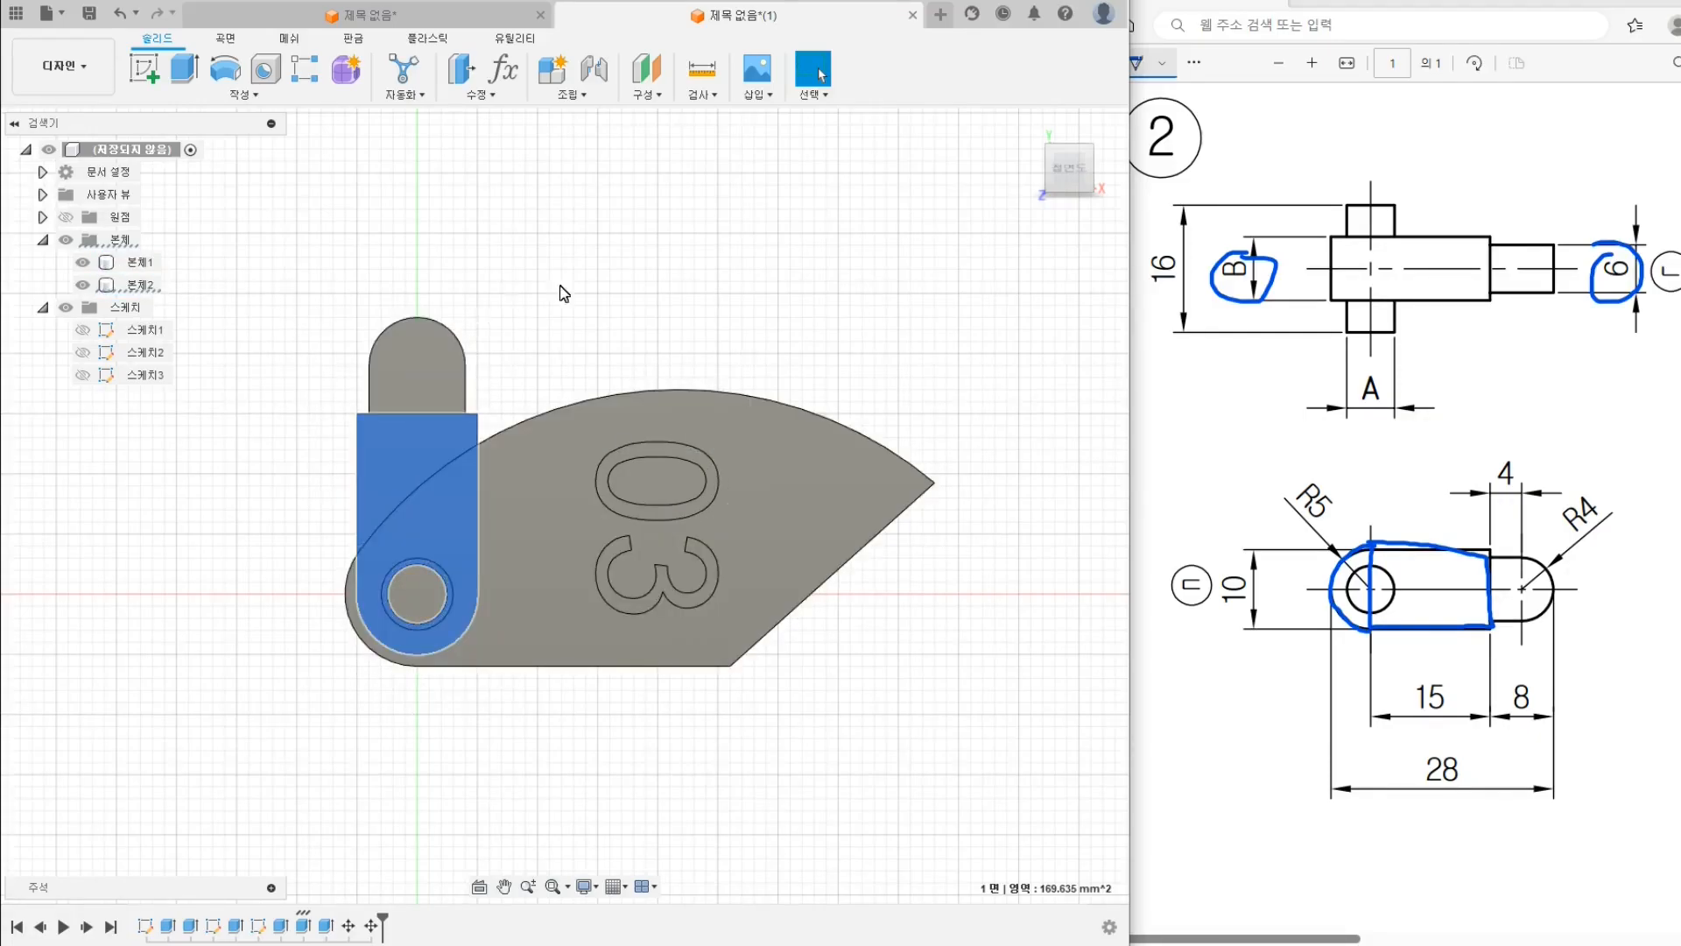
click(627, 240)
scroll(488, 307, down, 1)
middle_drag(488, 307, 519, 251)
key(m)
click(455, 514)
drag(456, 426, 291, 509)
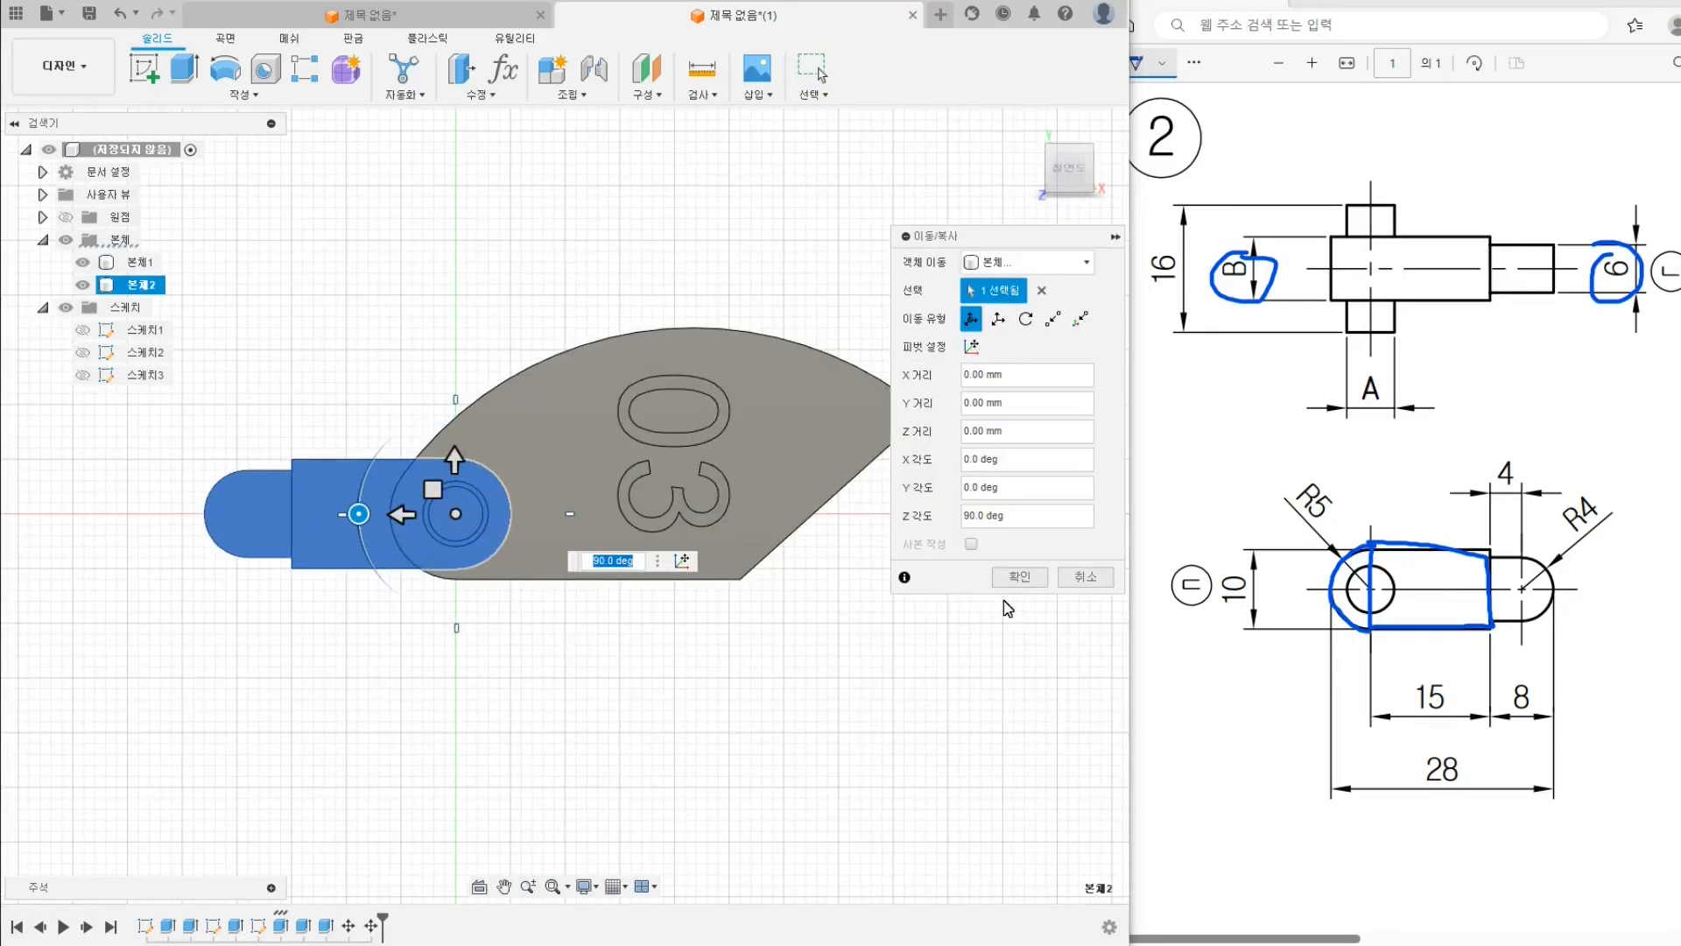
click(1038, 583)
Rotate part 2's body 180° about the Z axis, folding the link in between part 1's arms
scroll(486, 642, up, 1)
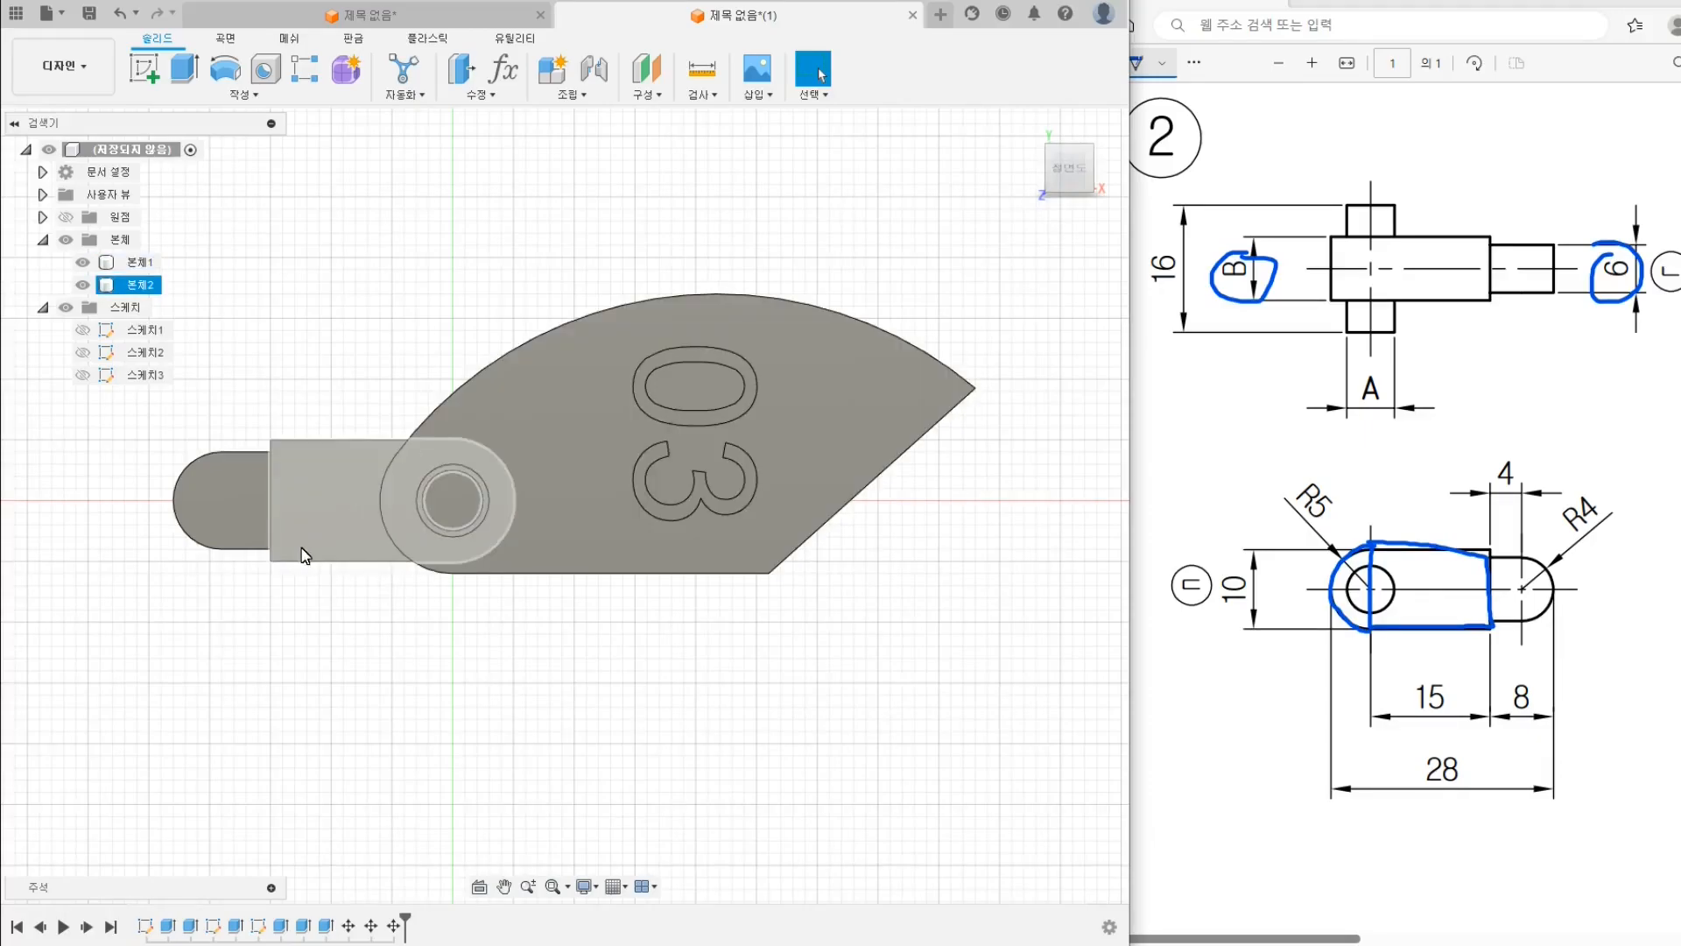
shift+middle_drag(420, 431, 747, 287)
click(1086, 181)
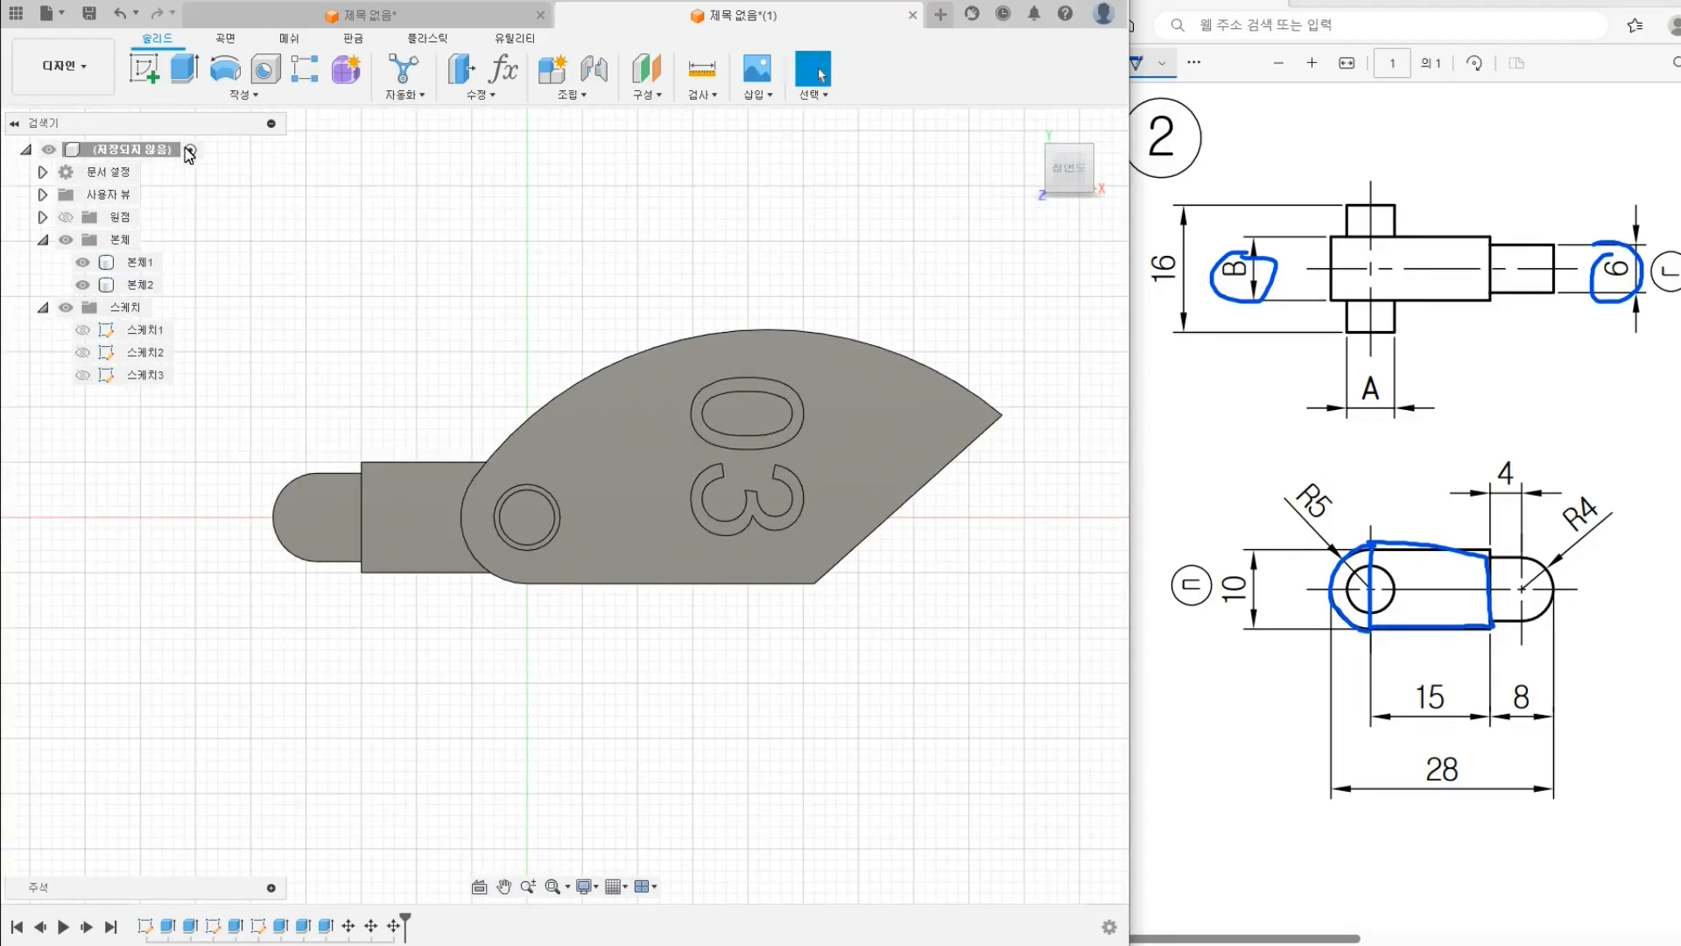
key(m)
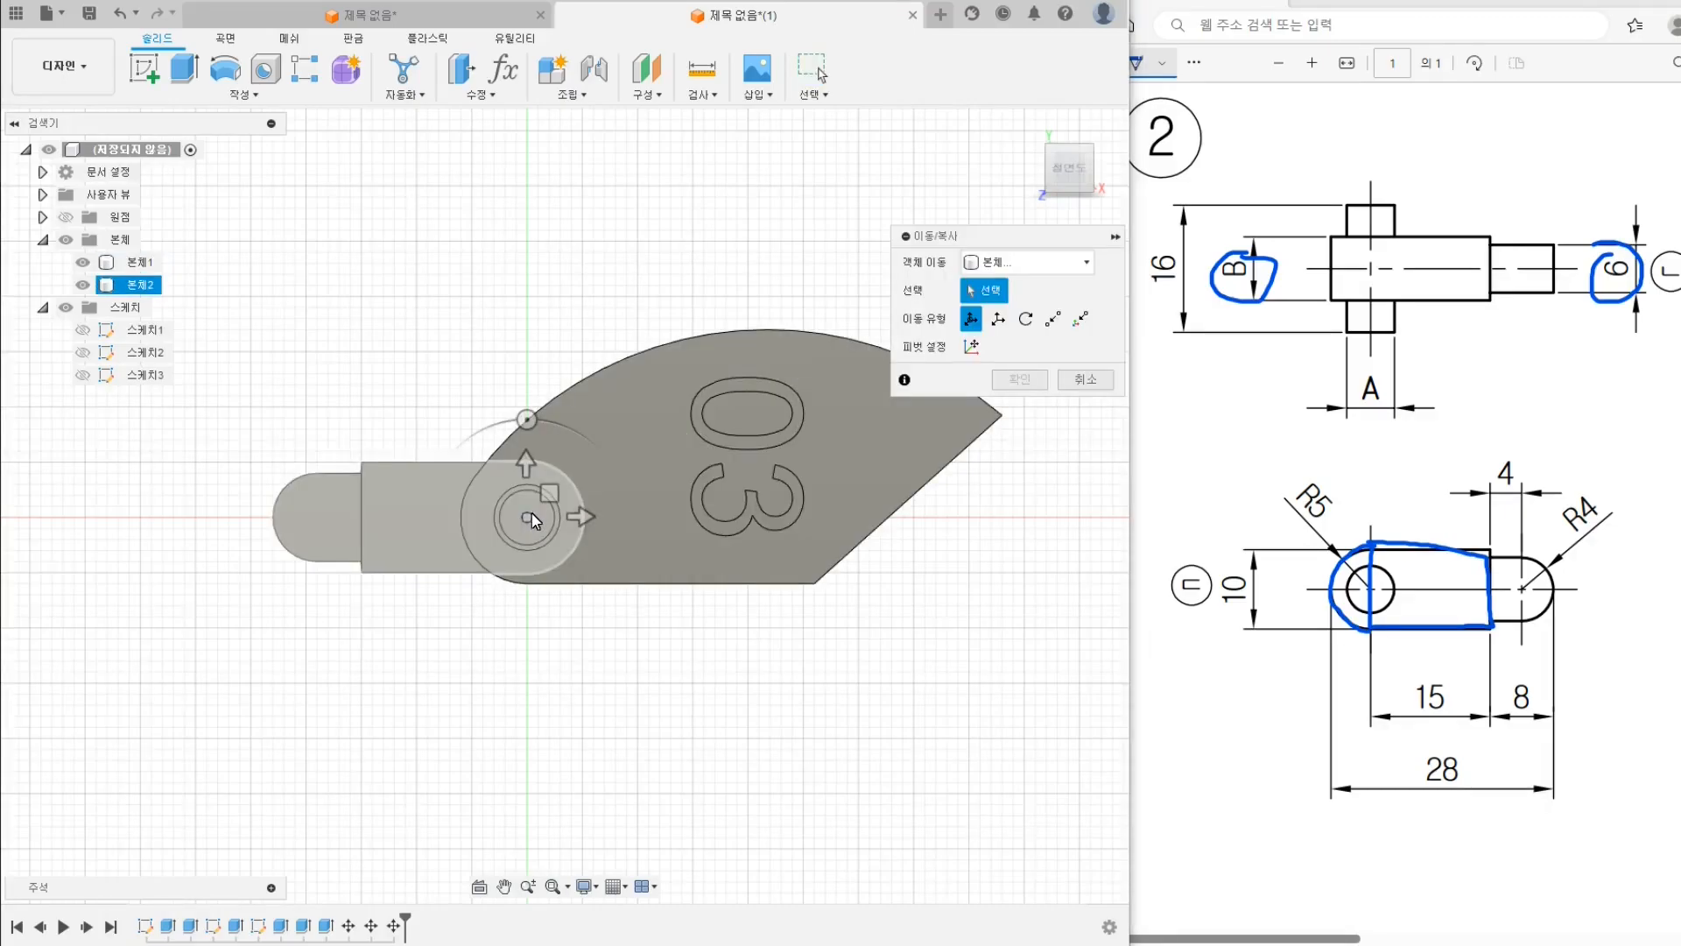
drag(526, 421, 526, 641)
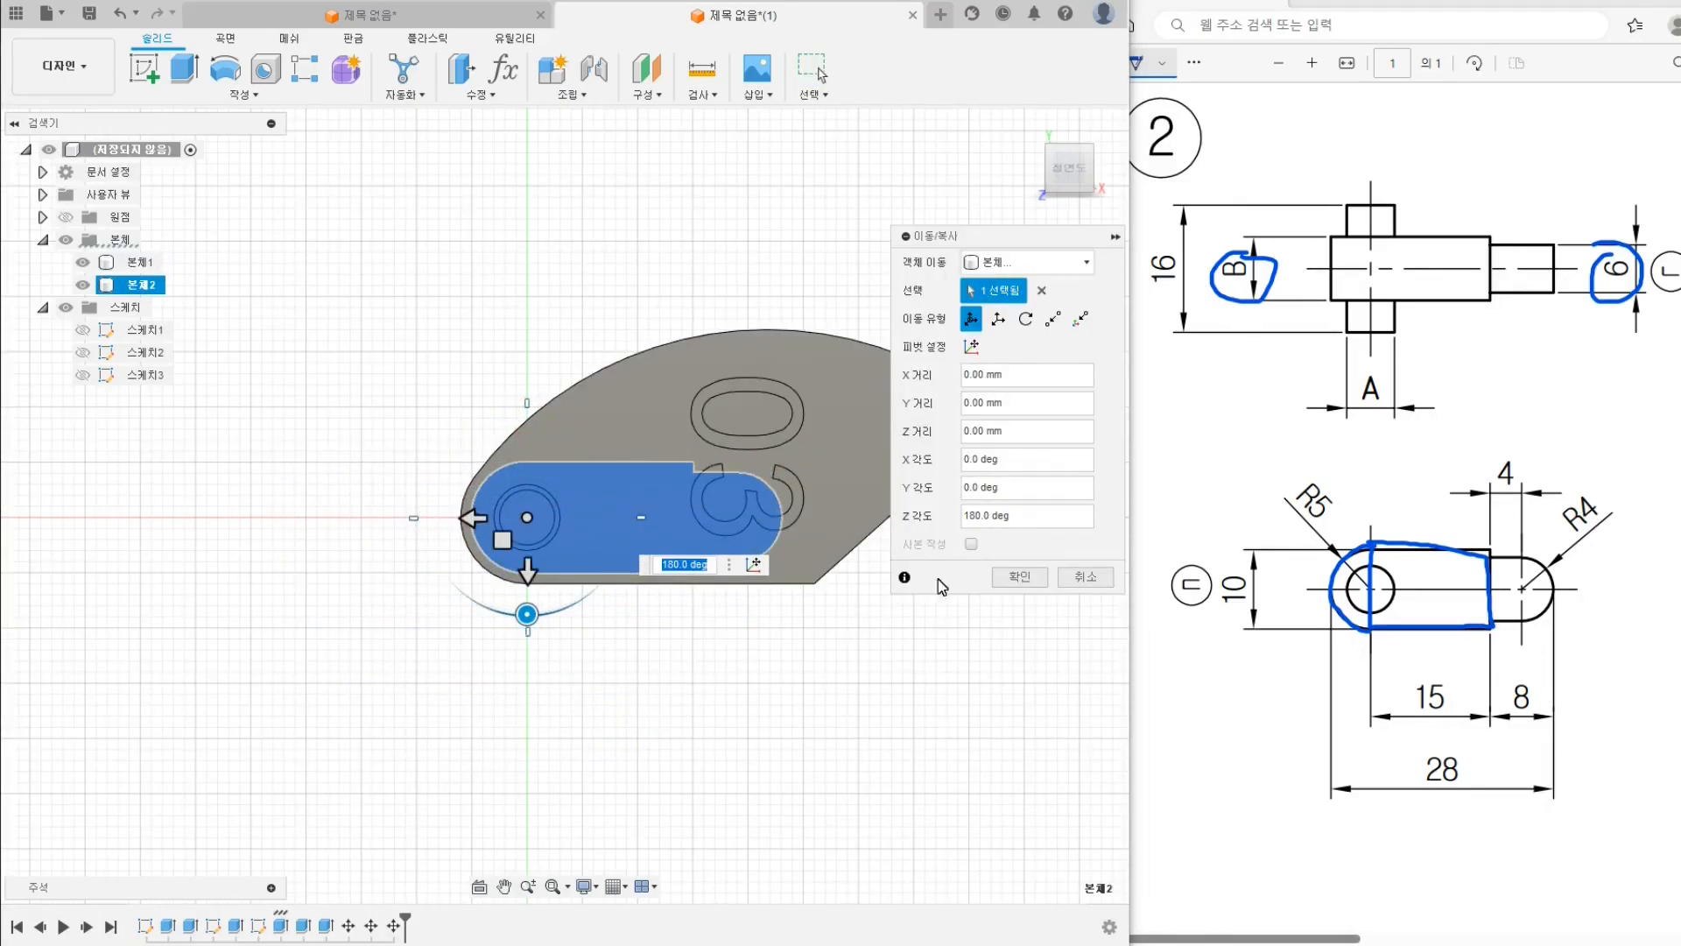
click(1019, 576)
Inspect the folded link from below and examine the gaps between it and part 1's arms
shift+middle_drag(900, 659, 851, 296)
click(1070, 175)
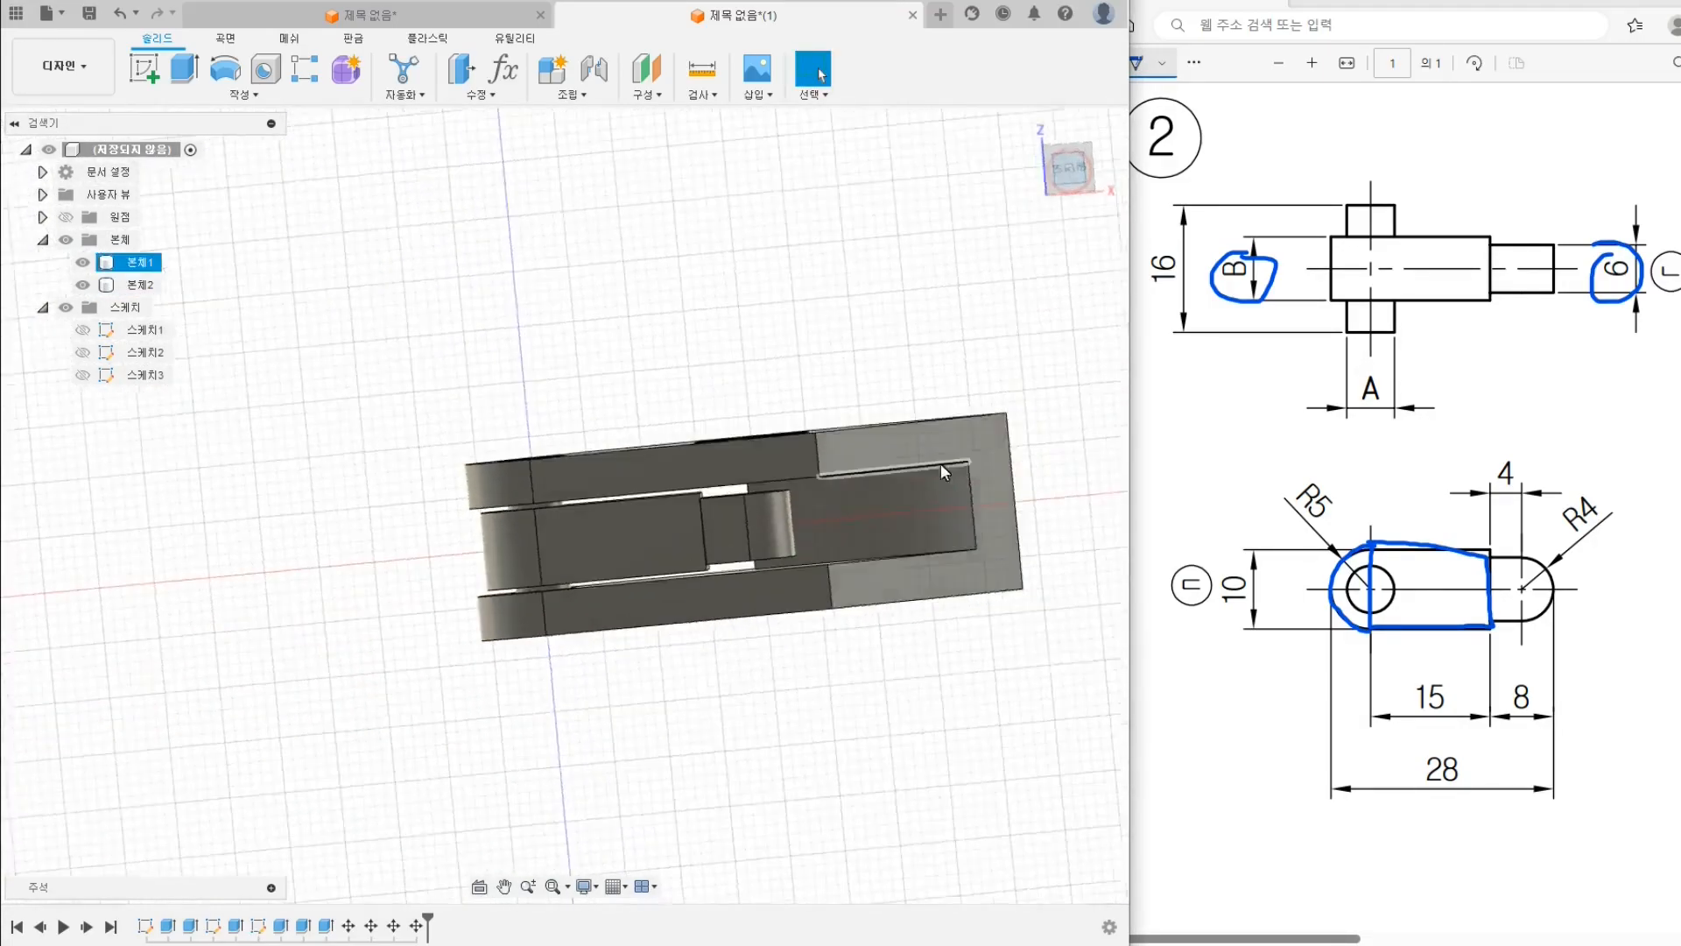
scroll(728, 520, up, 5)
click(553, 449)
click(569, 517)
click(686, 250)
shift+middle_drag(589, 485, 254, 480)
shift+middle_drag(172, 468, 538, 444)
scroll(442, 469, up, 4)
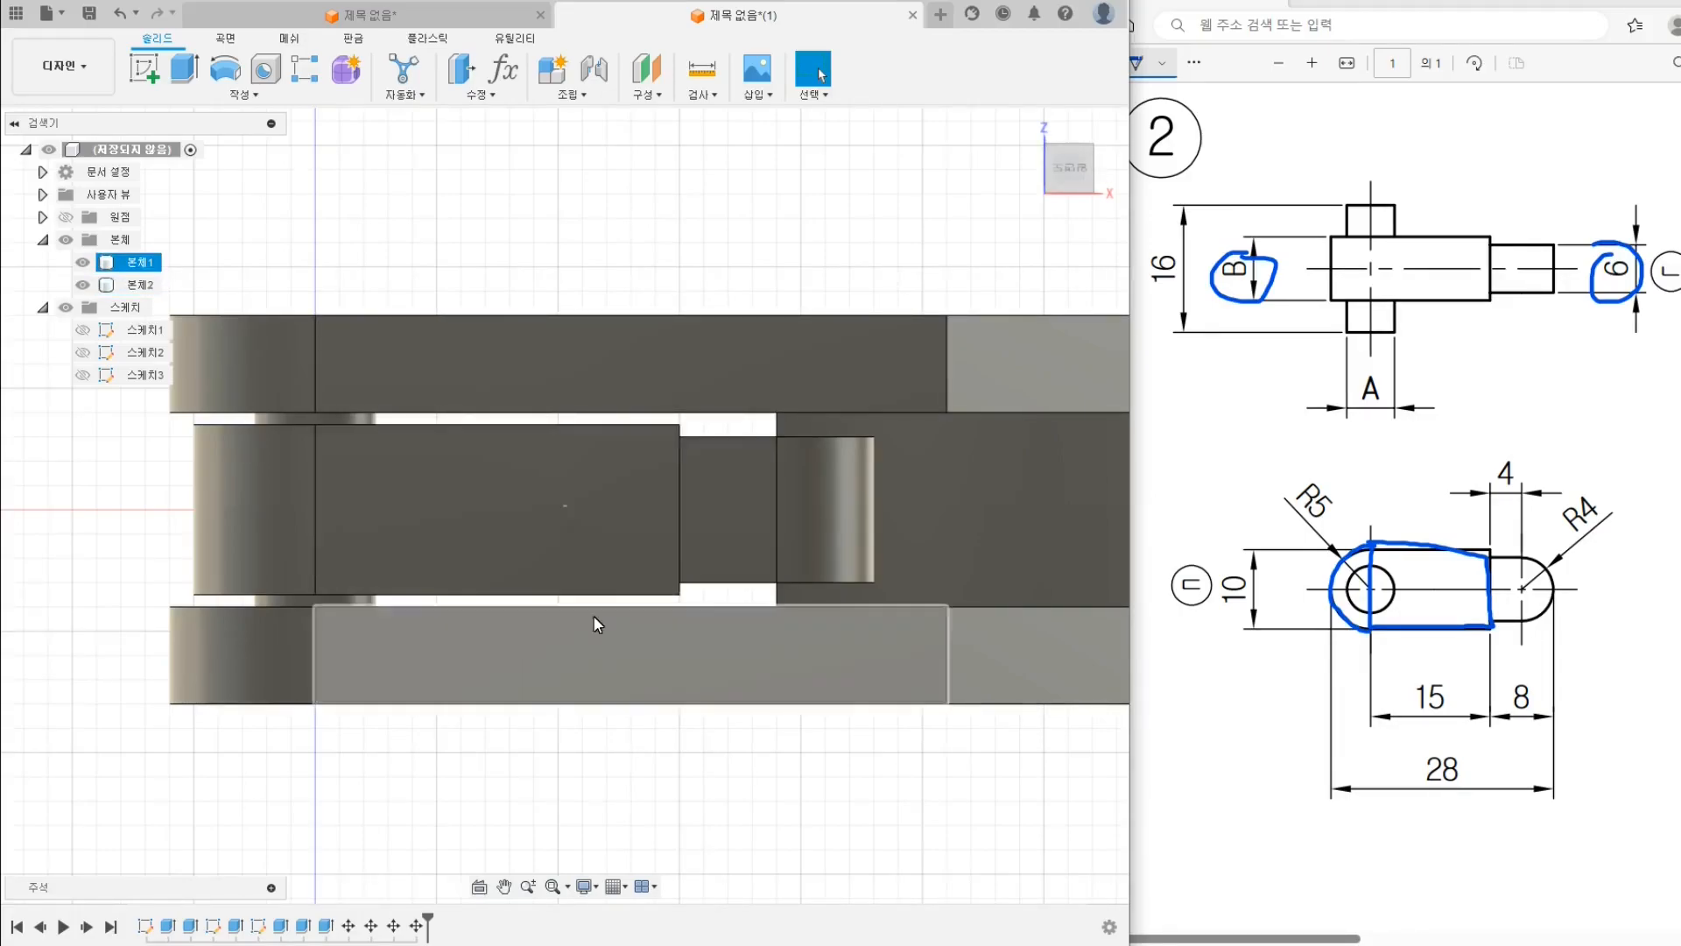
scroll(709, 444, down, 3)
click(1075, 142)
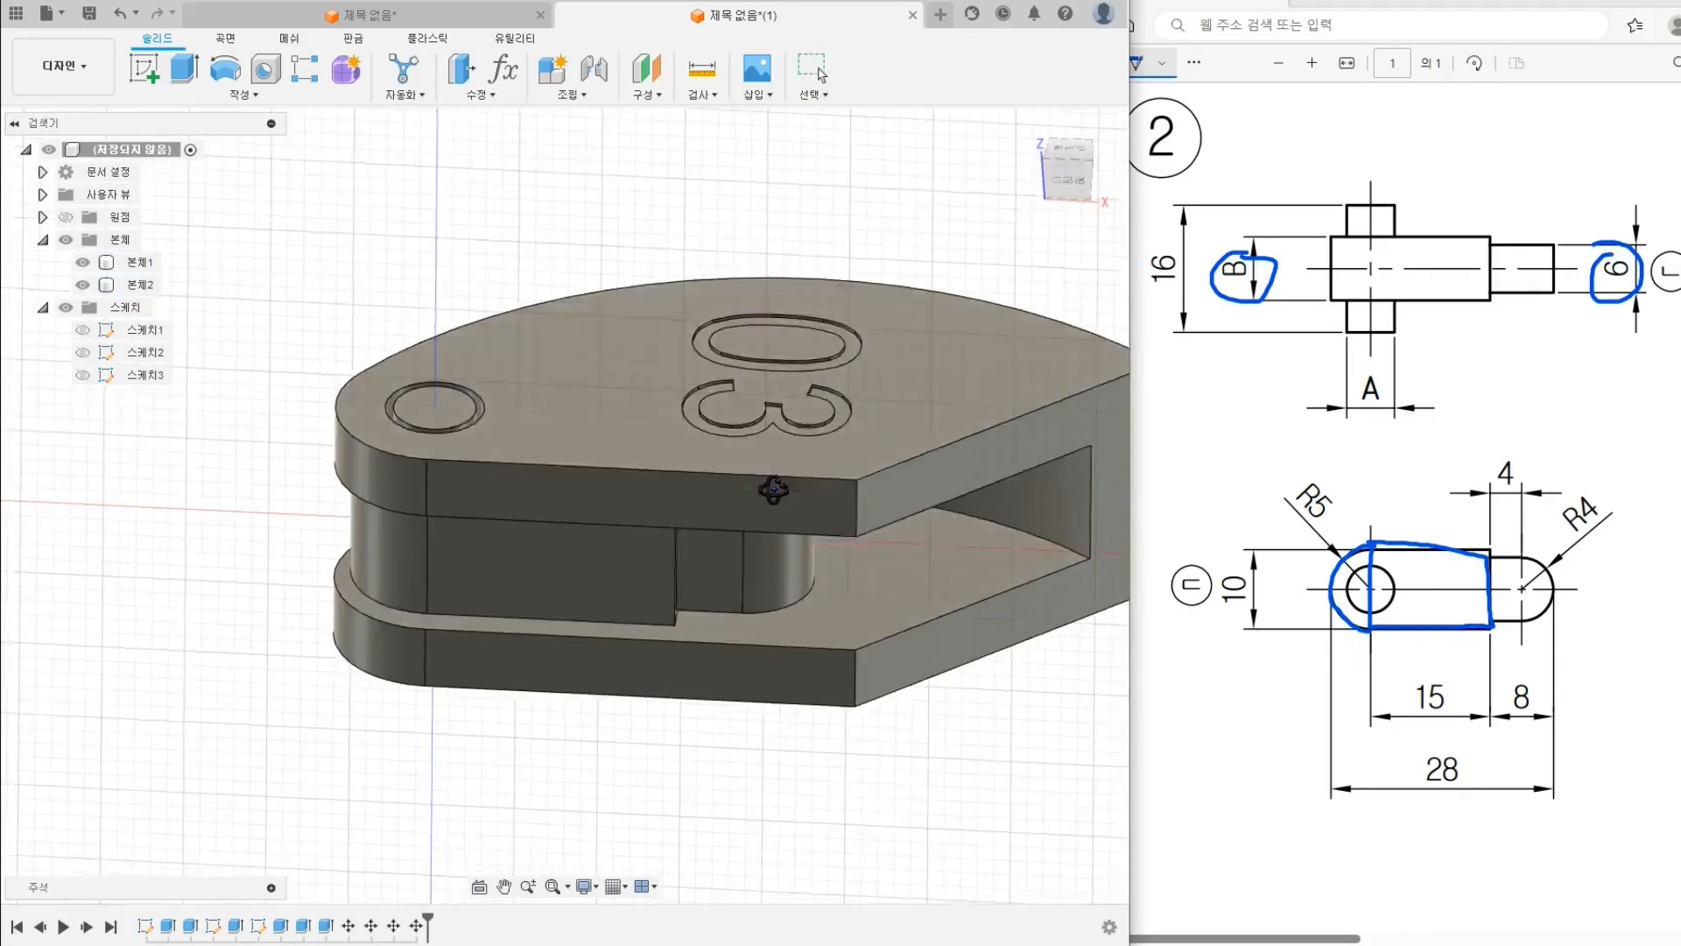
click(1070, 157)
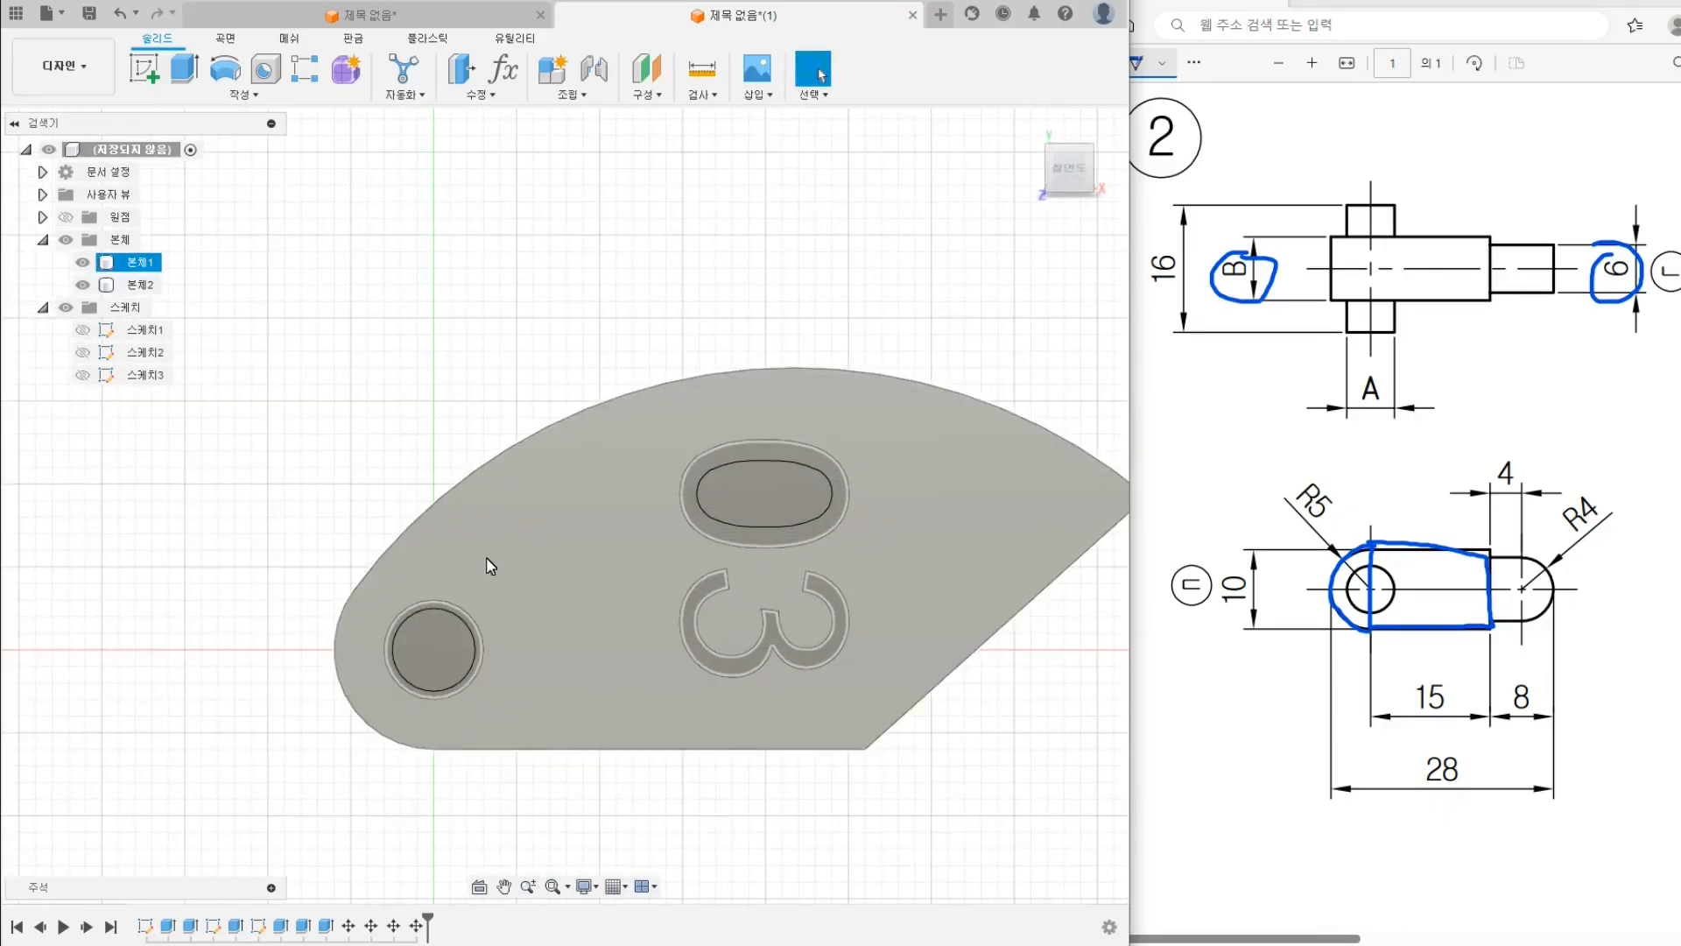
Rotate part 2's body -180° about the Z axis to swing the link back out of part 1, and check the clearance
click(429, 657)
key(m)
click(429, 656)
drag(439, 555, 433, 746)
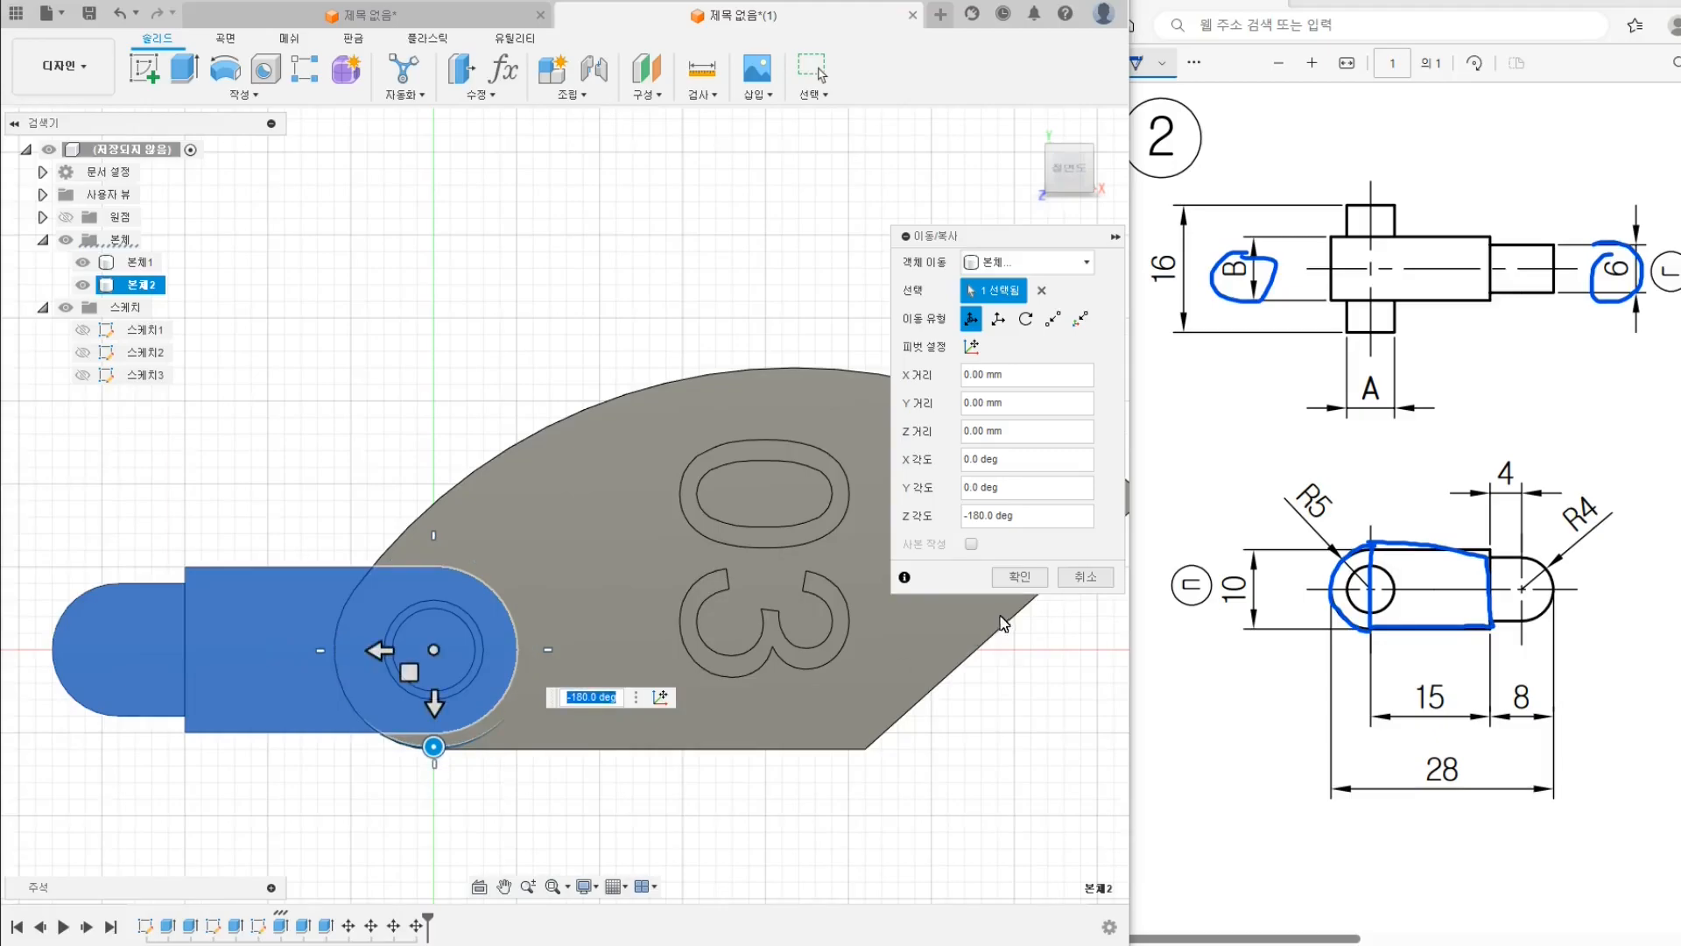
click(1011, 576)
scroll(317, 749, down, 2)
middle_drag(282, 552, 387, 506)
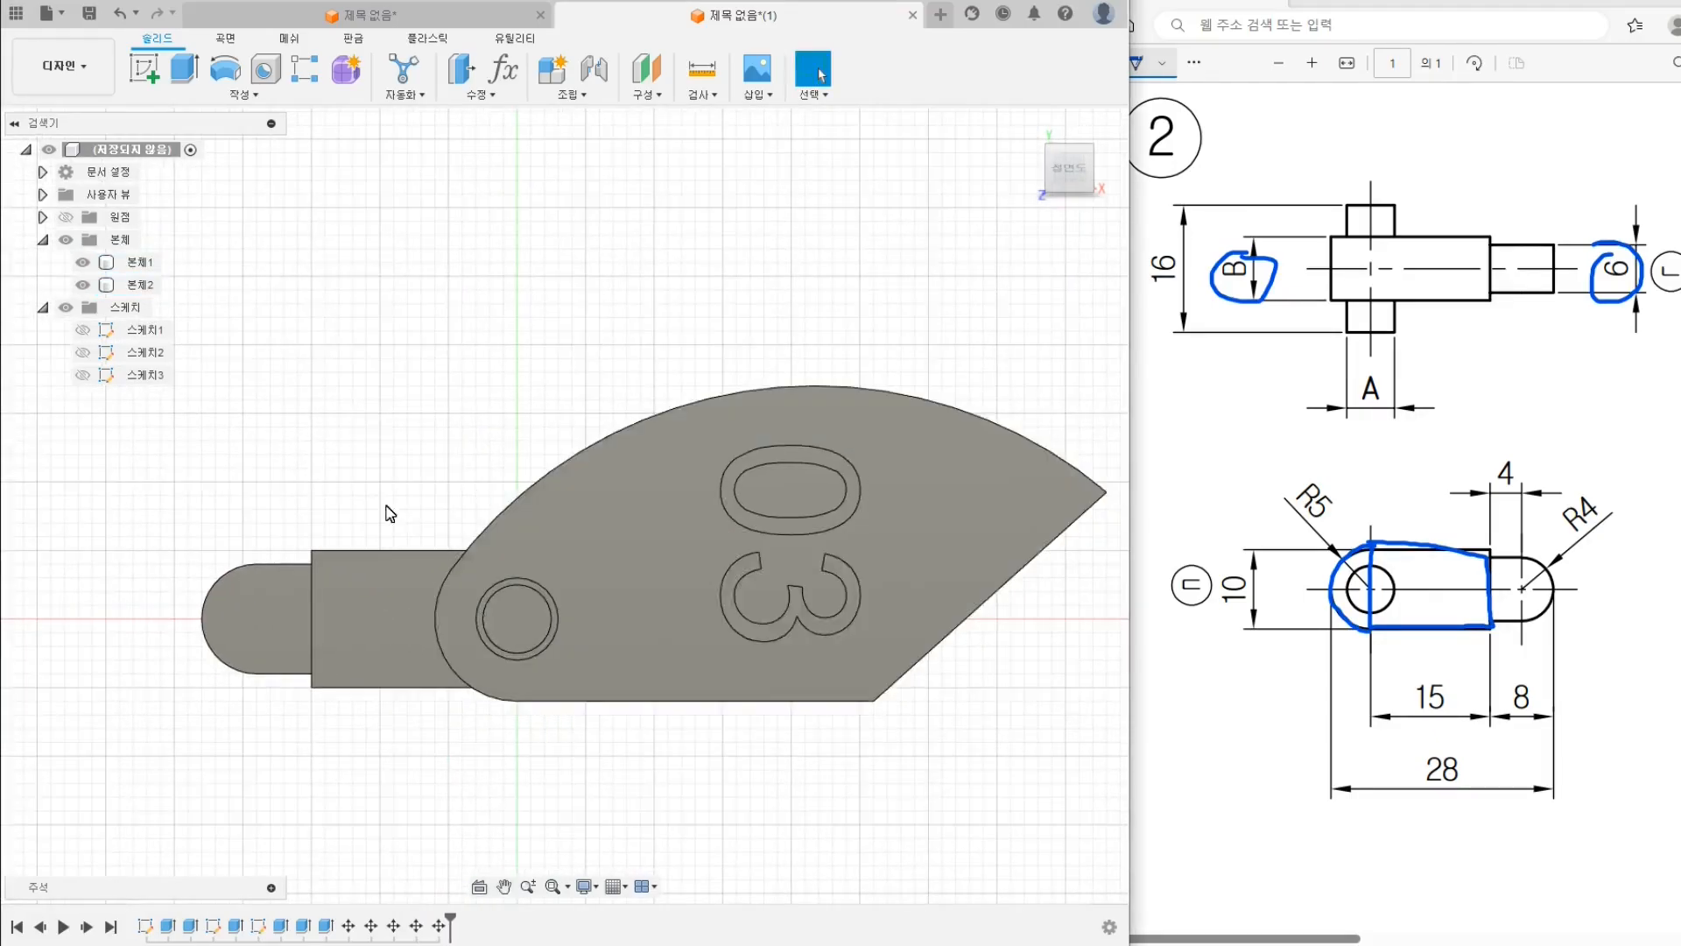
shift+middle_drag(465, 691, 487, 652)
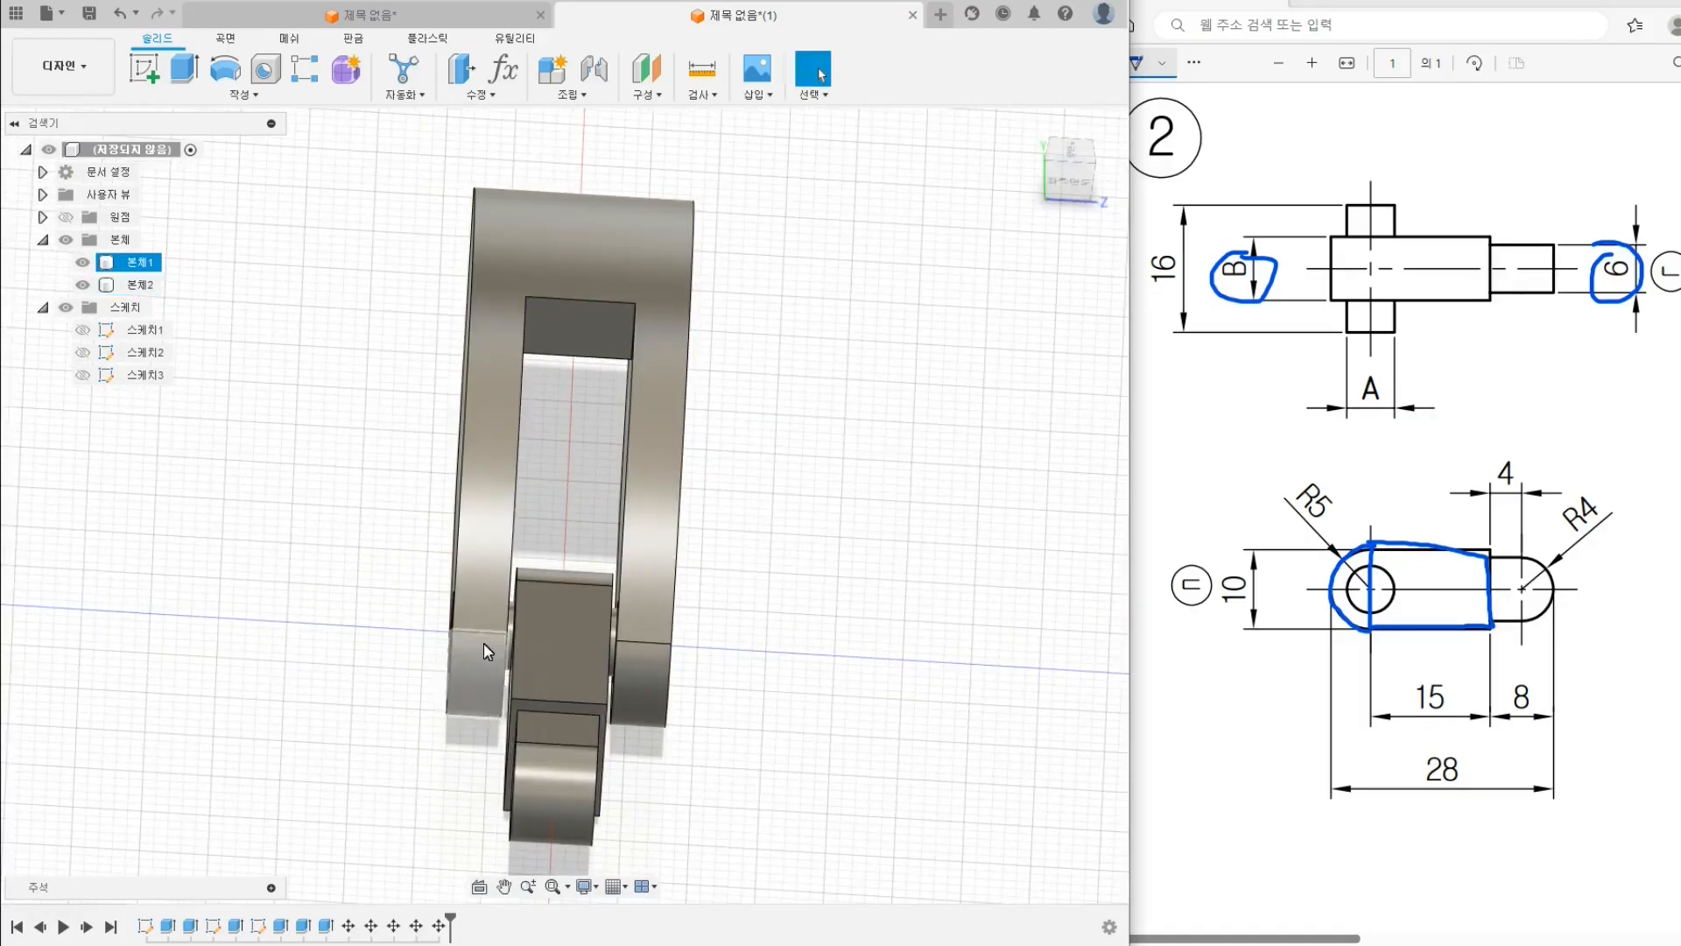
Try rotating only part 2's body a quarter turn clockwise about the Z axis to stand the link upright, and undo the rotation
shift+middle_drag(718, 676, 506, 631)
shift+middle_drag(552, 692, 615, 471)
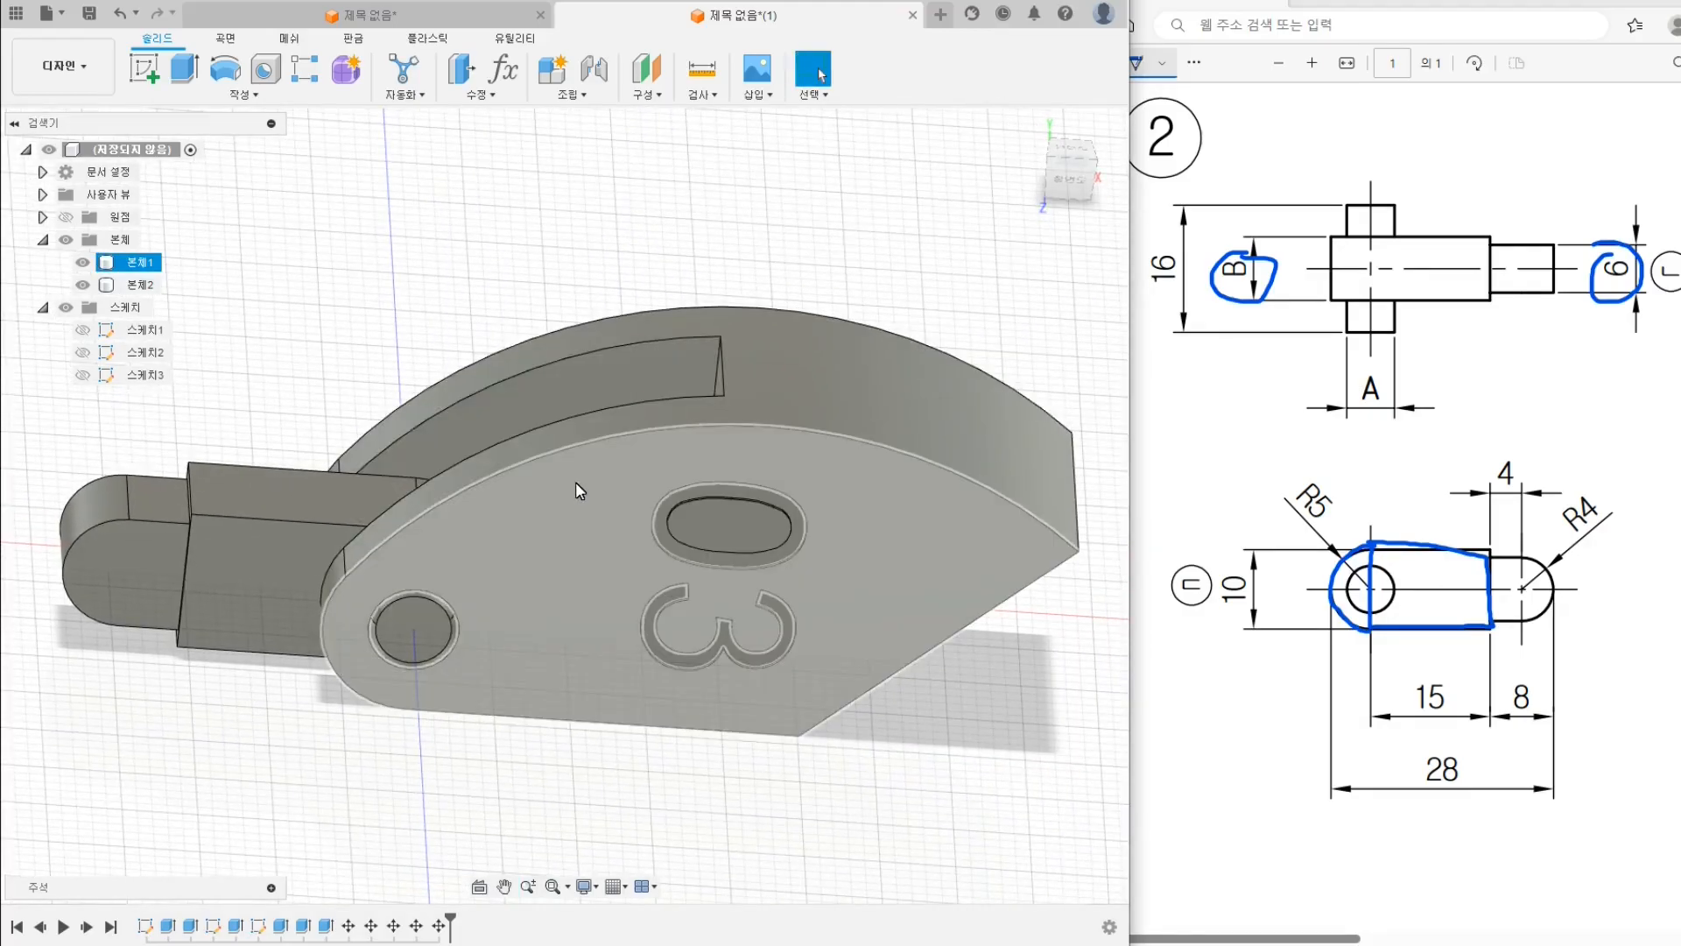
shift+middle_drag(532, 555, 370, 560)
click(1056, 190)
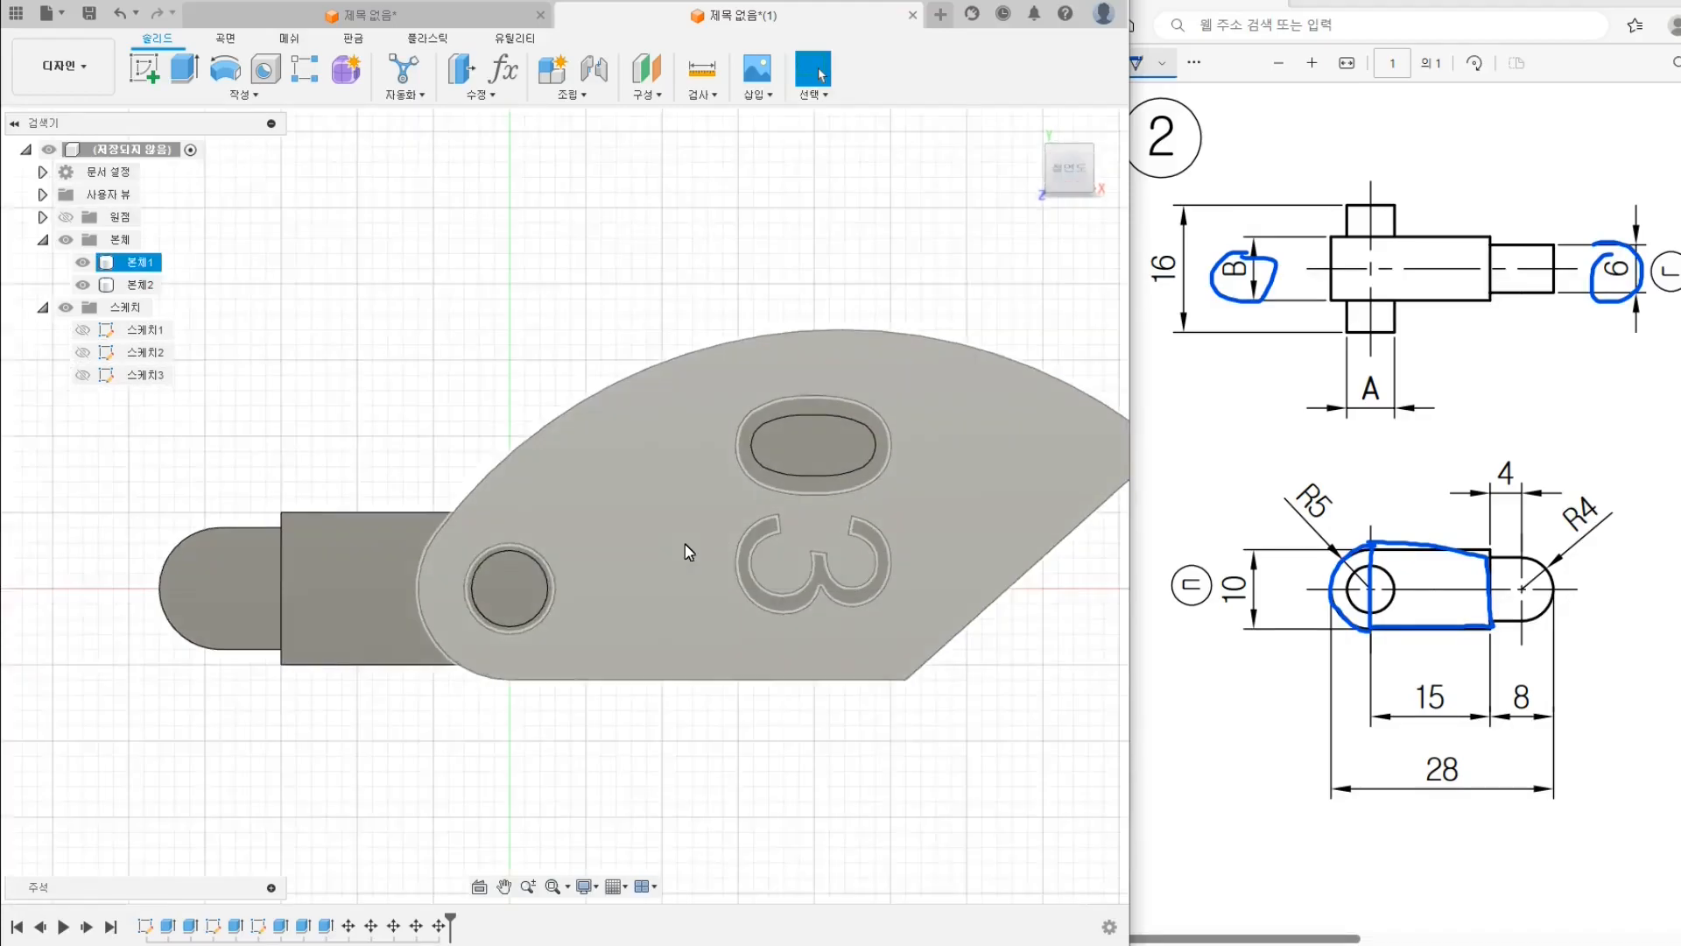
scroll(613, 613, down, 3)
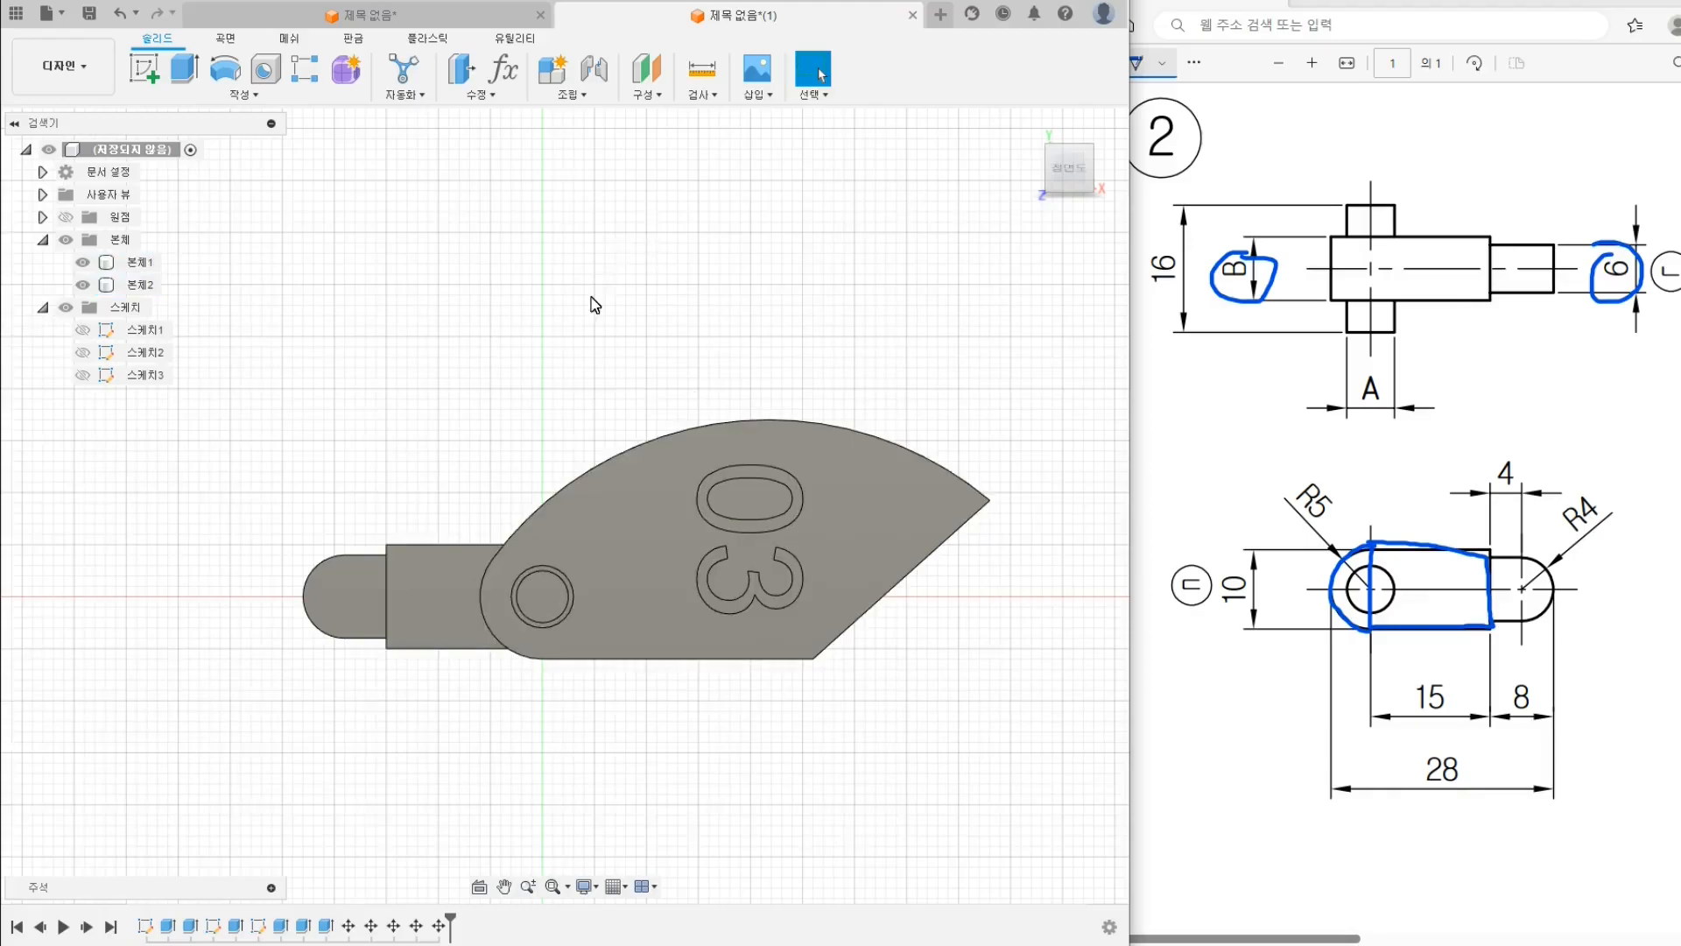
key(m)
click(543, 594)
drag(536, 500, 685, 599)
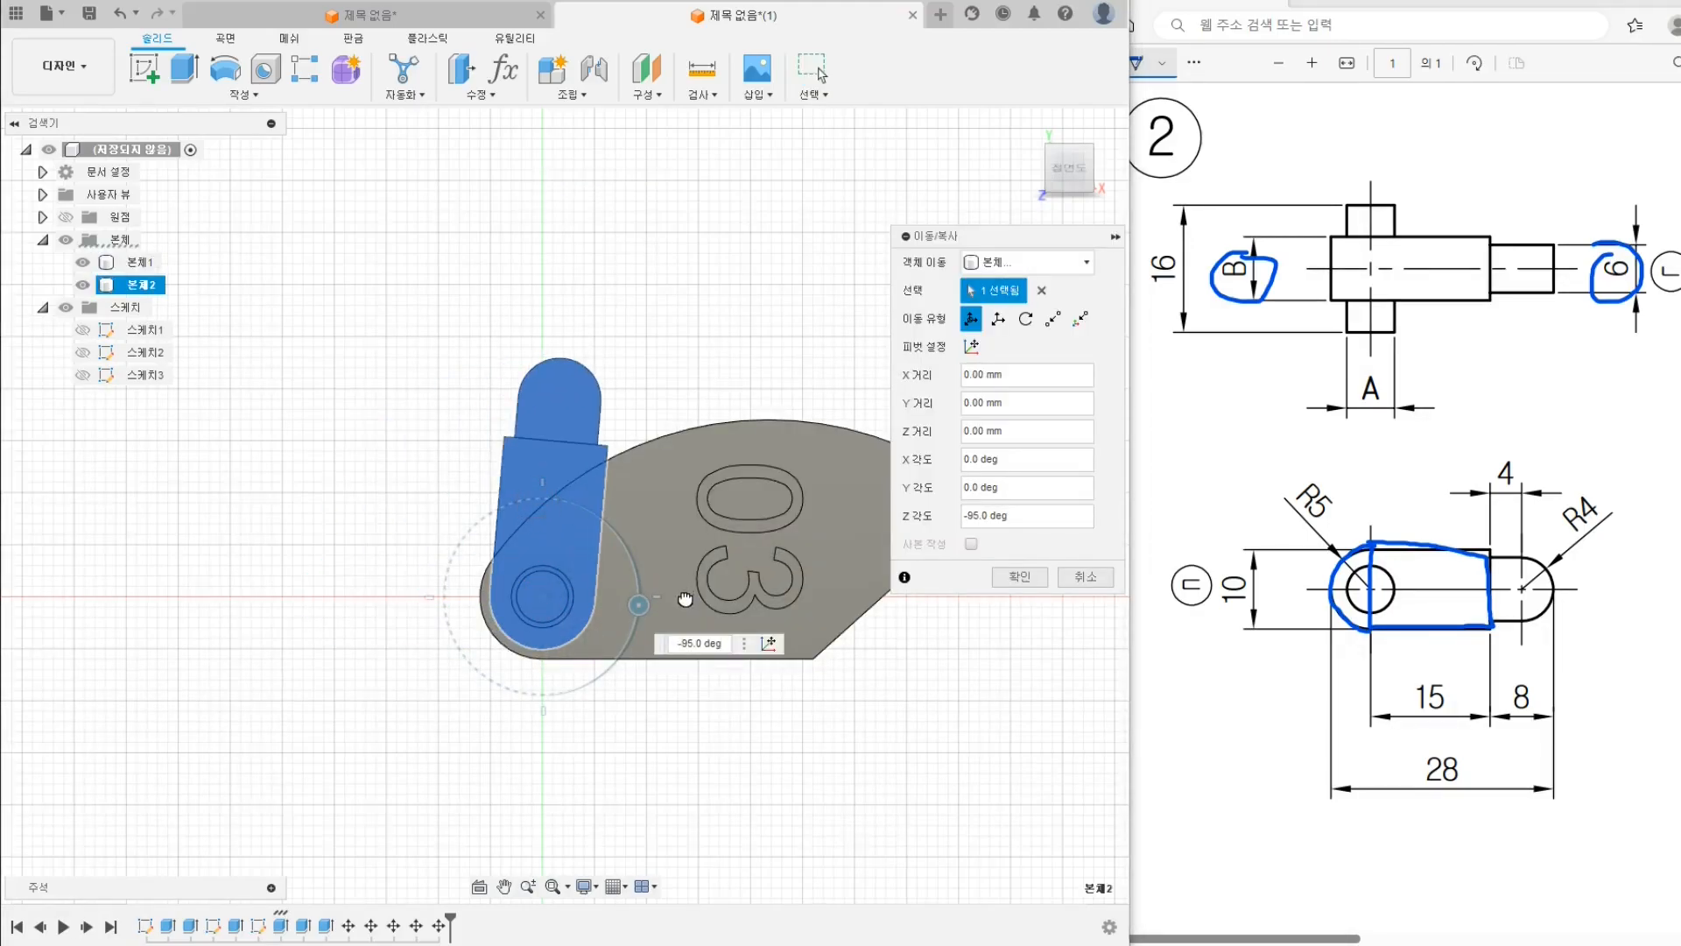
click(1016, 577)
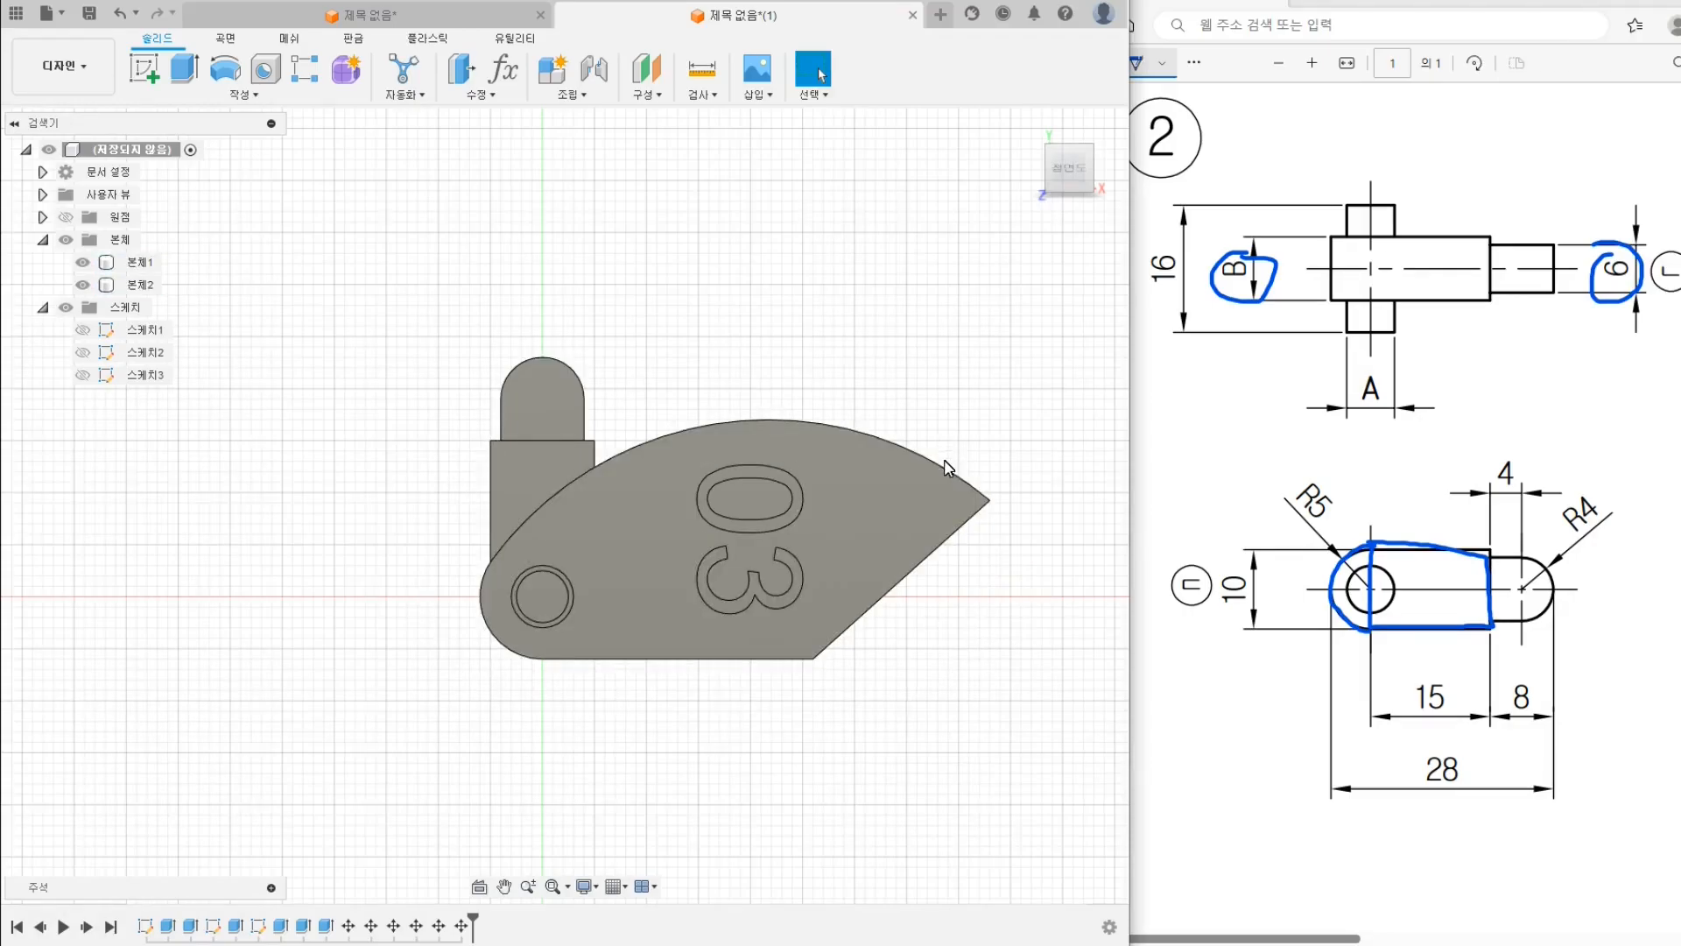
key(ctrl+z)
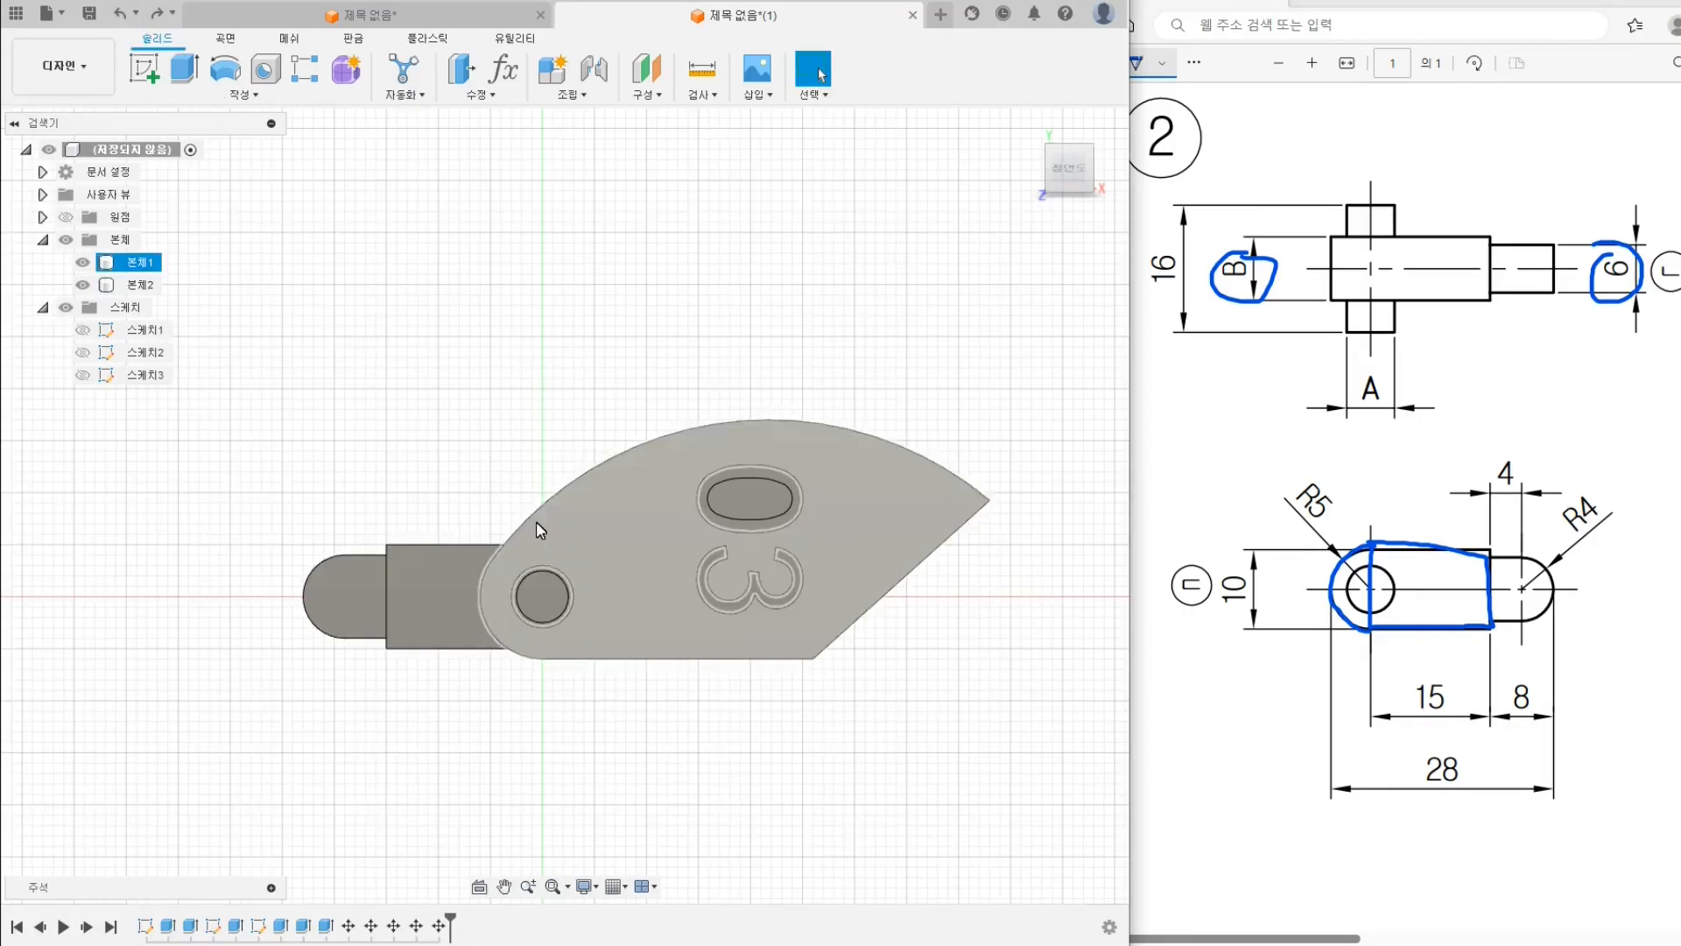